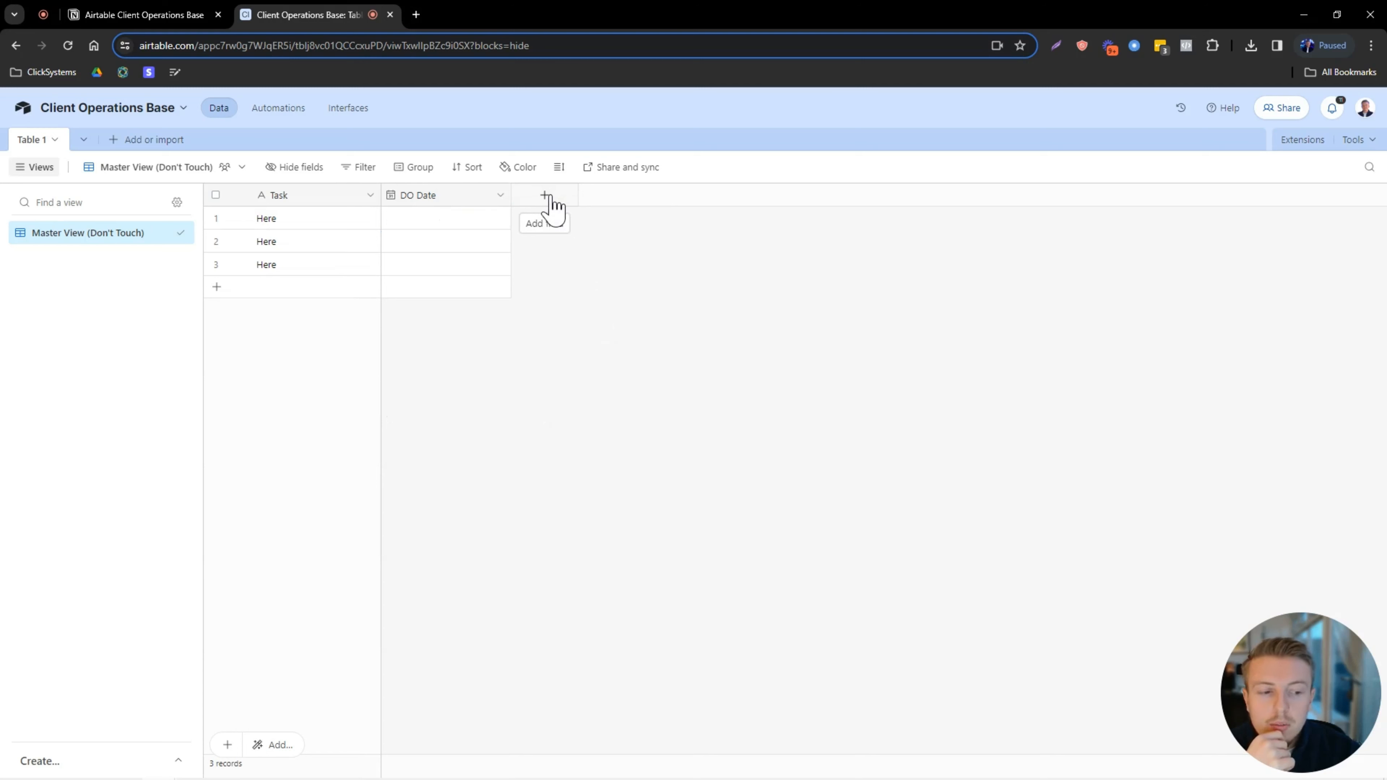
Start a new single-select field named Status.
{"action": "left_click_drag", "start_coordinate": [1303, 638], "coordinate": [1228, 638]}
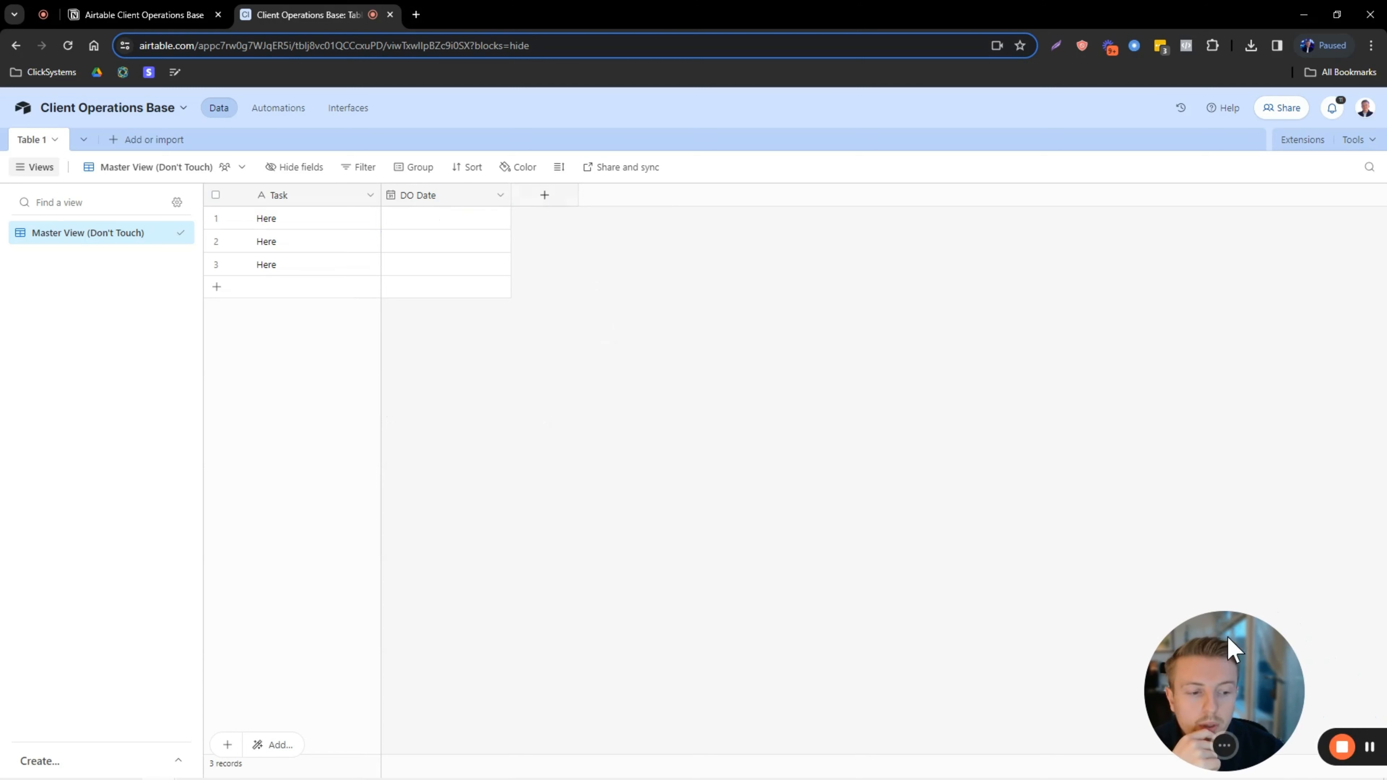
{"action": "left_click", "coordinate": [546, 197]}
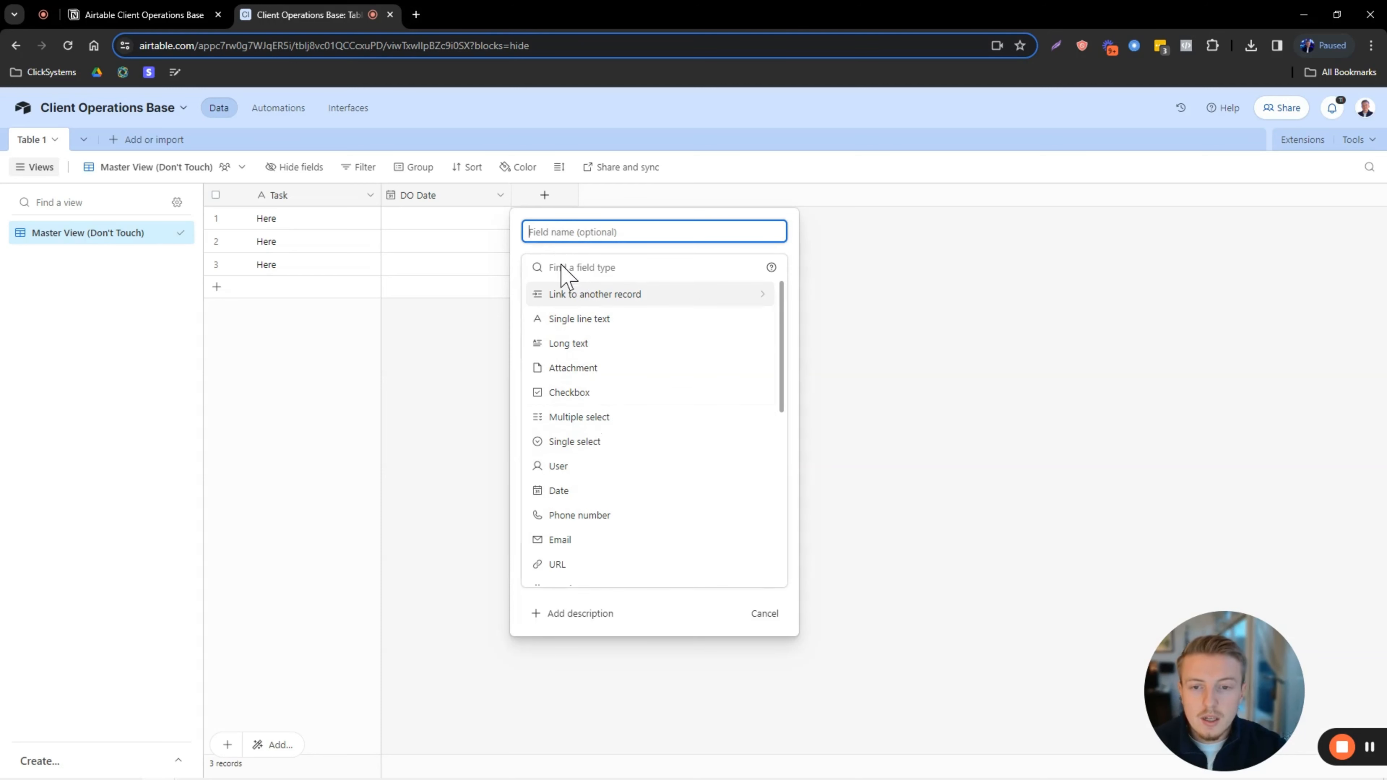
{"action": "left_click", "coordinate": [611, 441]}
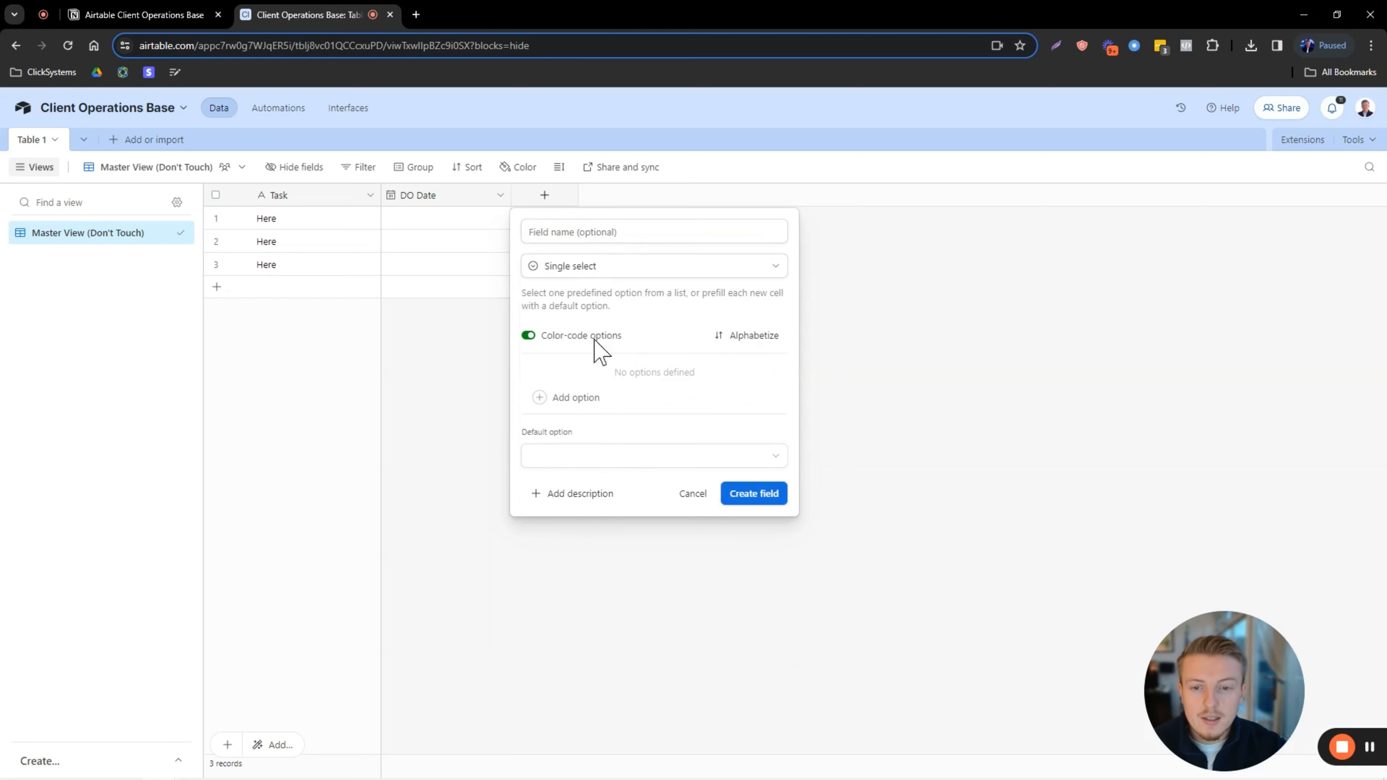
{"action": "left_click", "coordinate": [588, 234]}
{"action": "key", "text": "Caps_Lock"}
{"action": "type", "text": "Stat"}
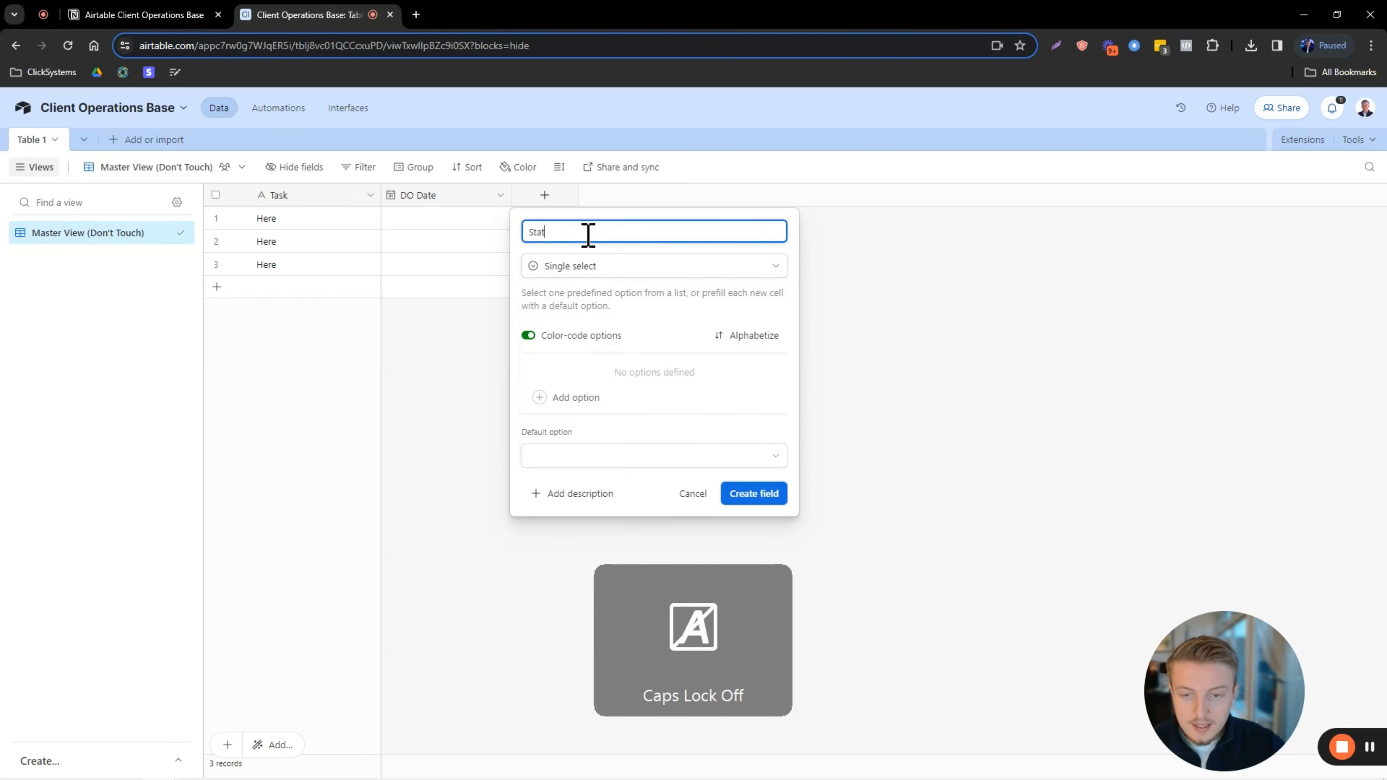
{"action": "type", "text": "us"}
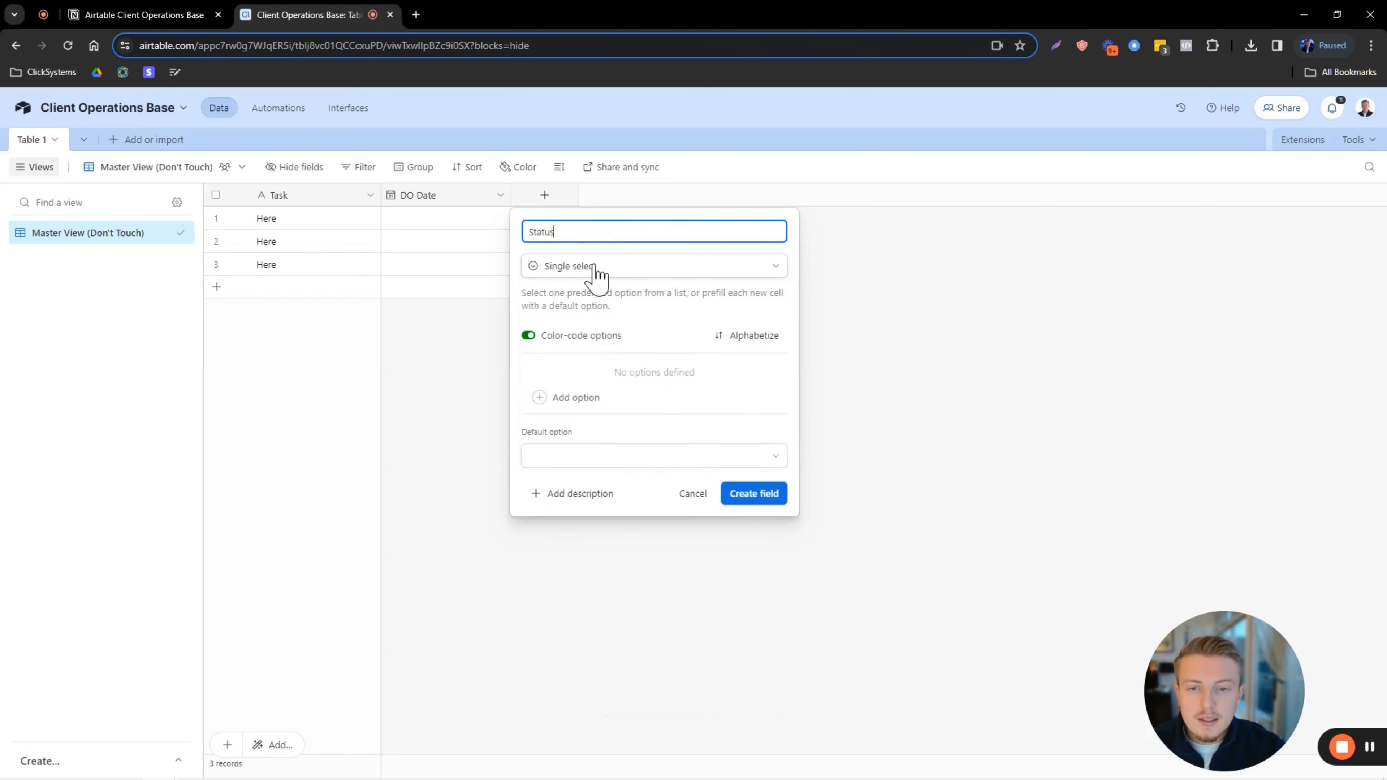
Enter the Status options TO DO, IN PROGRESS and COMPLETED.
{"action": "left_click", "coordinate": [586, 402]}
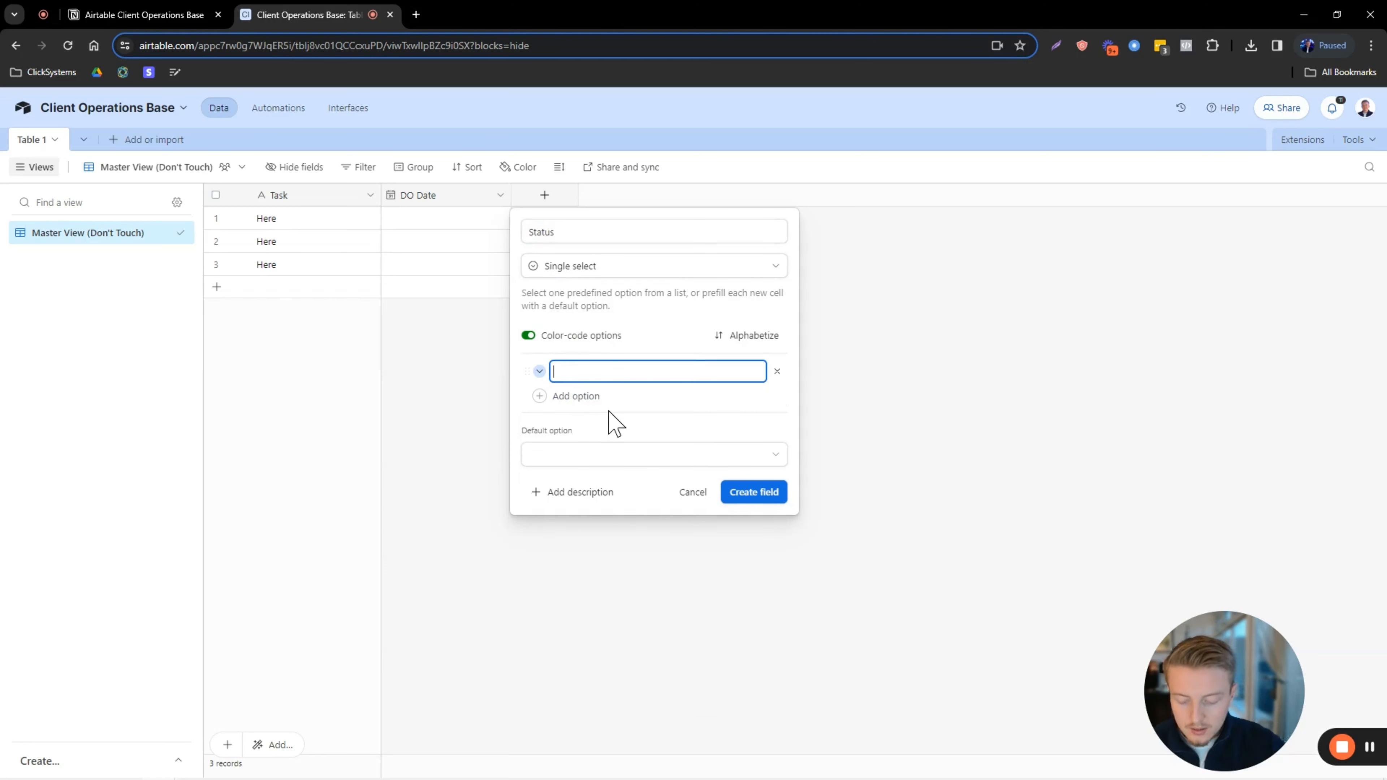
{"action": "key", "text": "Caps_Lock"}
{"action": "type", "text": "I"}
{"action": "key", "text": "Caps_Lock"}
{"action": "type", "text": "dea"}
{"action": "key", "text": "Return"}
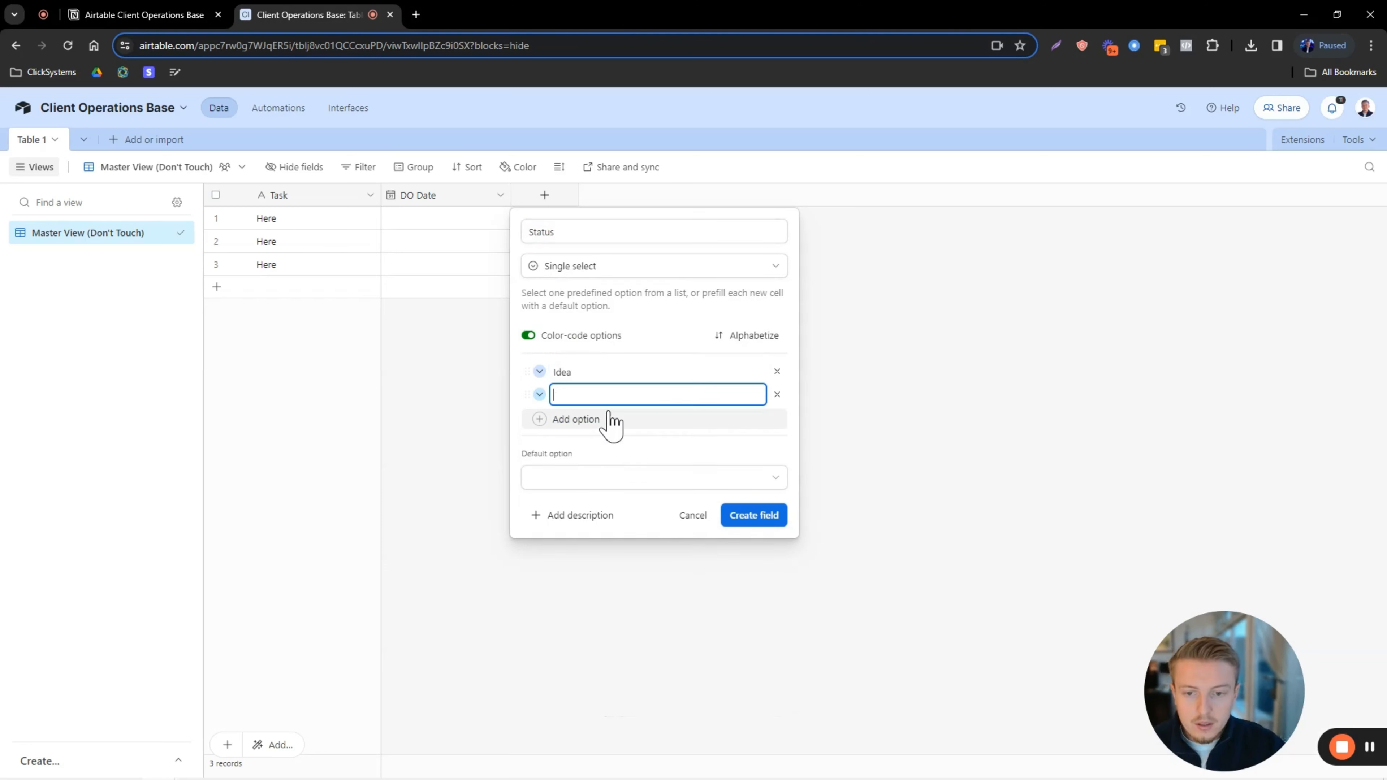
{"action": "key", "text": "Caps_Lock"}
{"action": "type", "text": "T"}
{"action": "key", "text": "Caps_Lock"}
{"action": "type", "text": "asks"}
{"action": "key", "text": "Caps_Lock"}
{"action": "type", "text": "IN PROGRESS"}
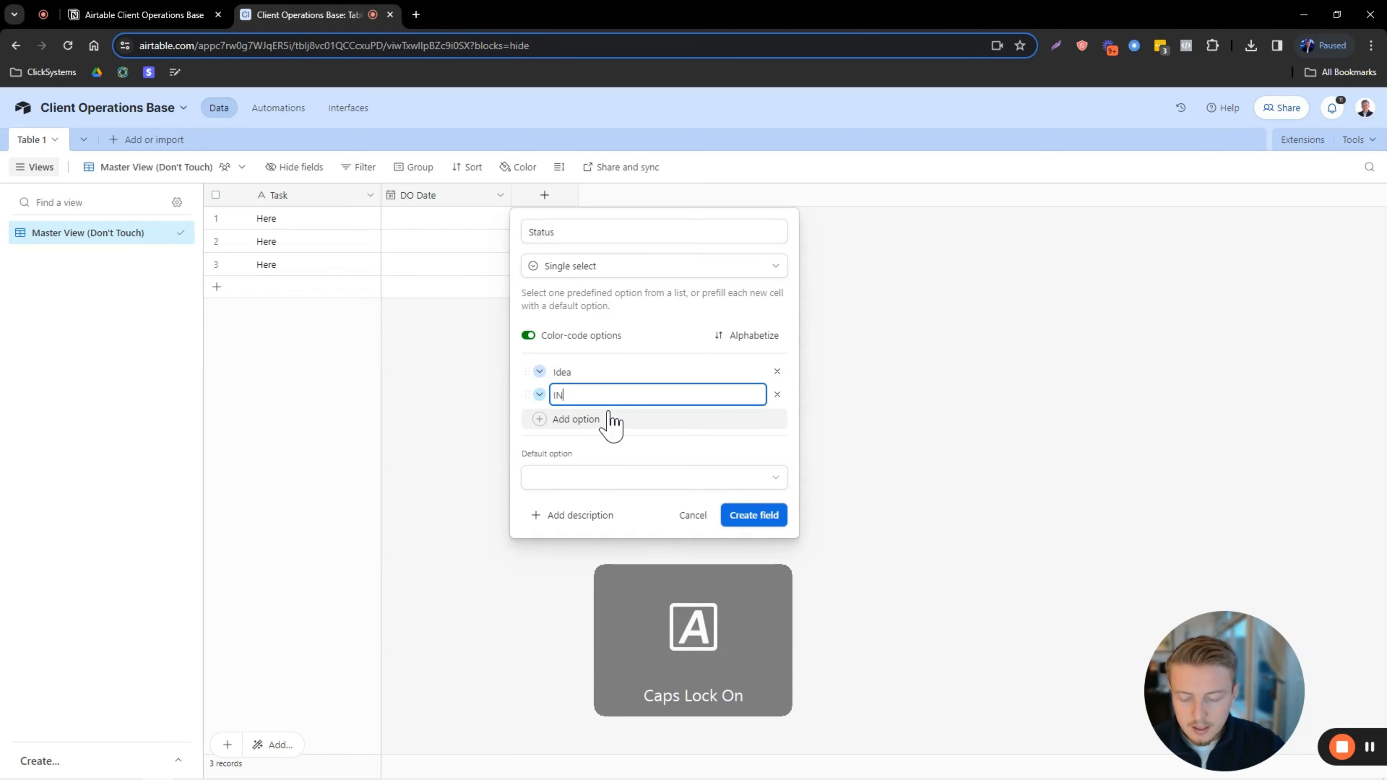
{"action": "key", "text": "Caps_Lock"}
{"action": "left_click", "coordinate": [611, 421]}
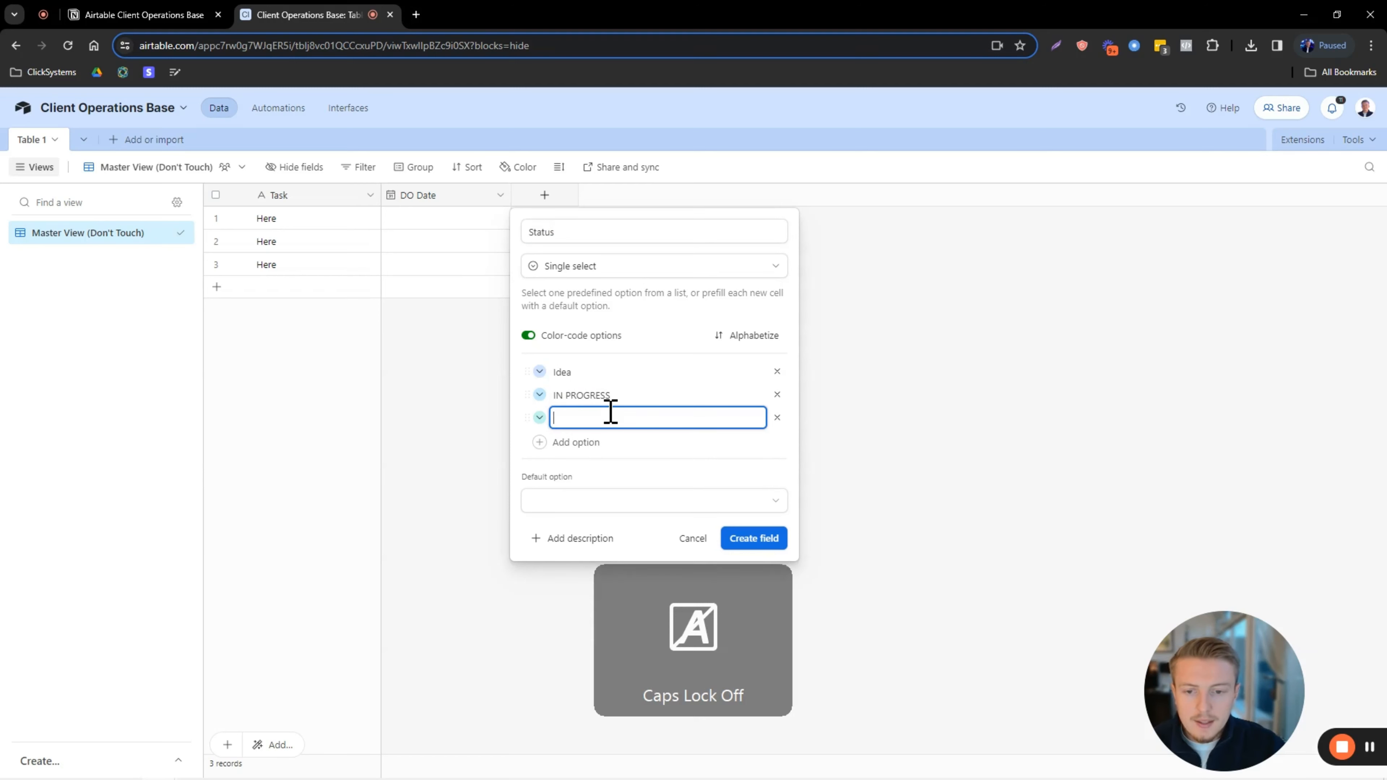
{"action": "key", "text": "Caps_Lock"}
{"action": "type", "text": "COMPLETED"}
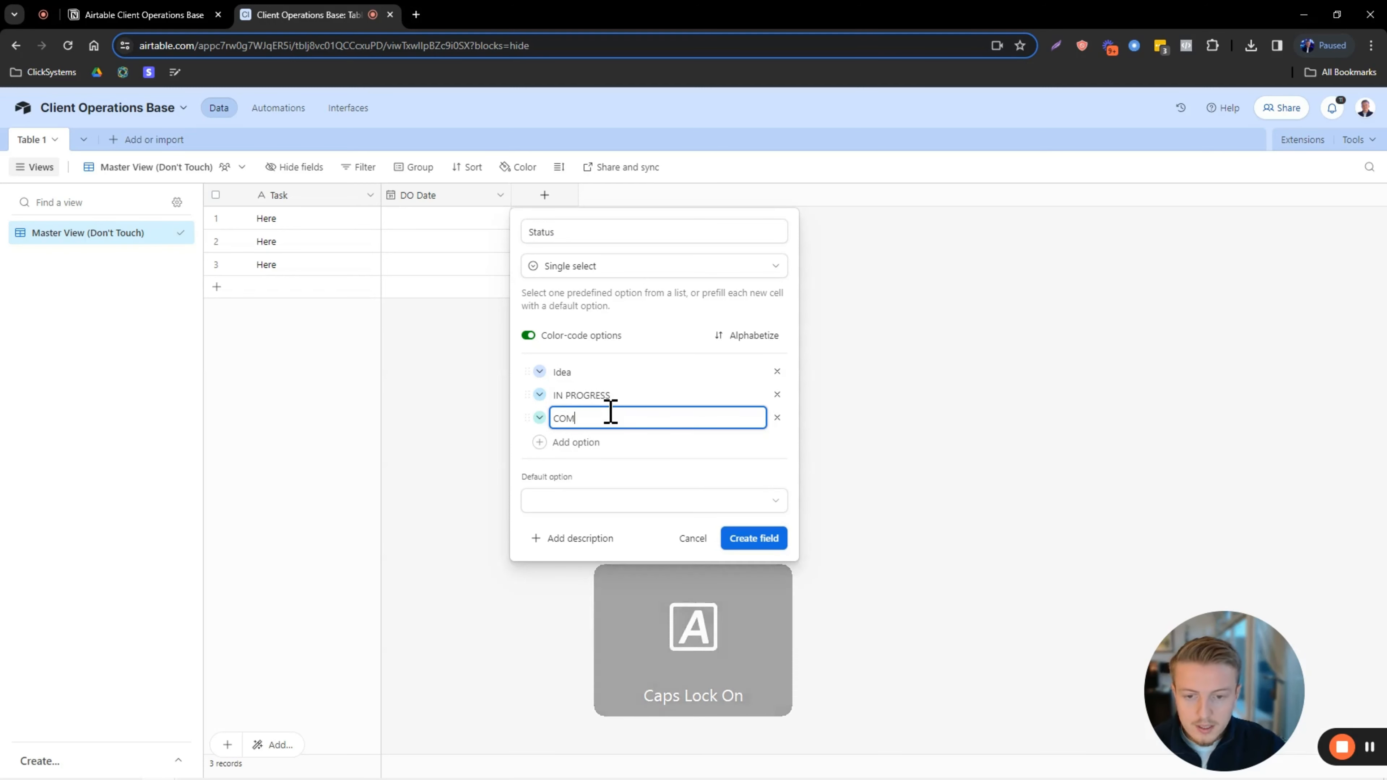
{"action": "left_click", "coordinate": [619, 371]}
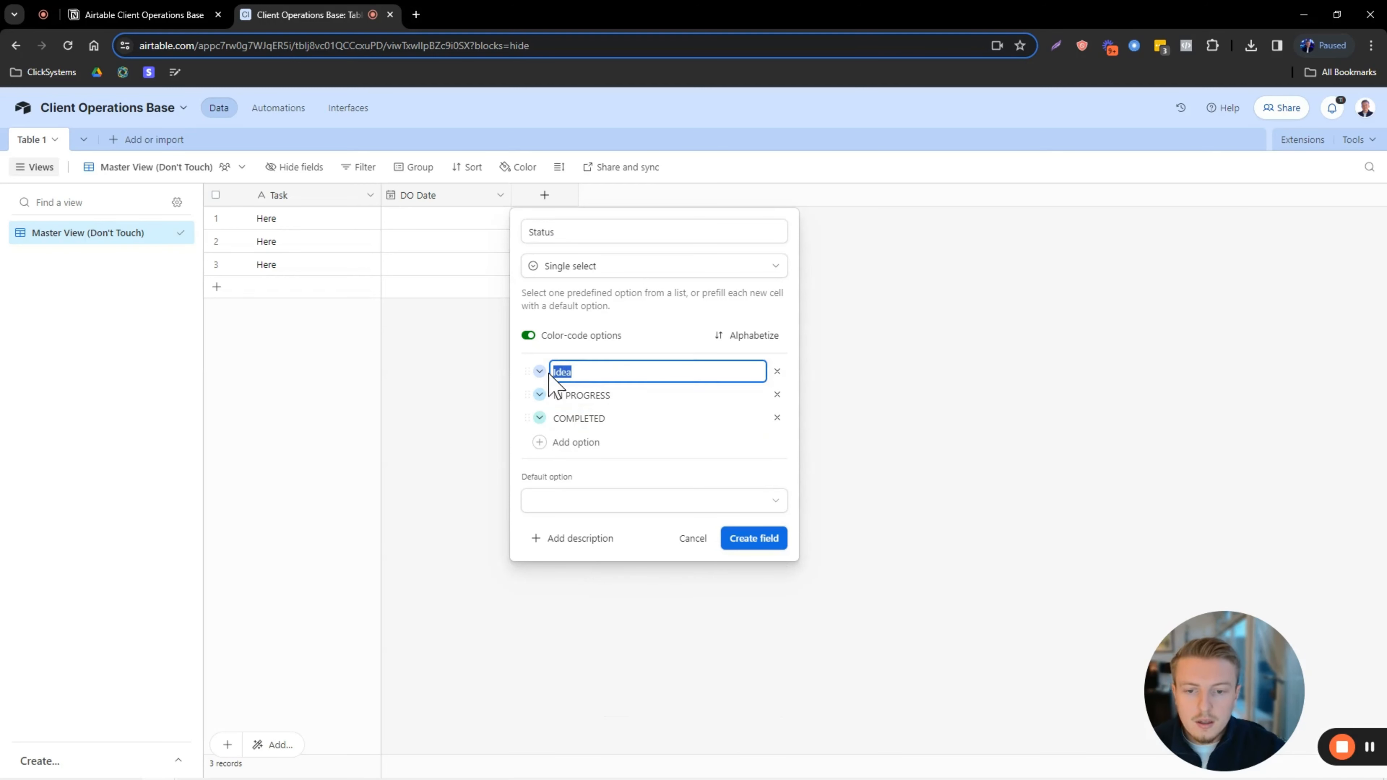
{"action": "type", "text": "TO DO"}
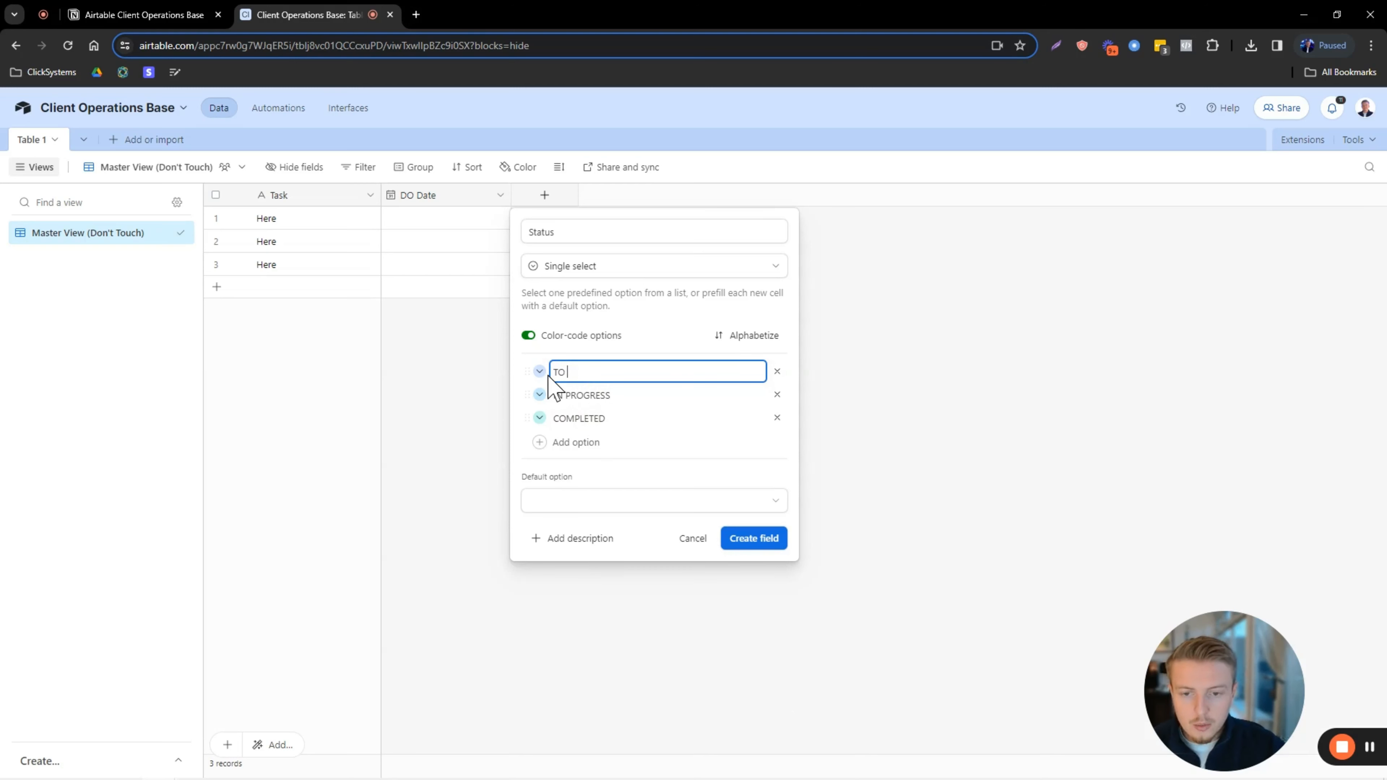
{"action": "key", "text": "Caps_Lock"}
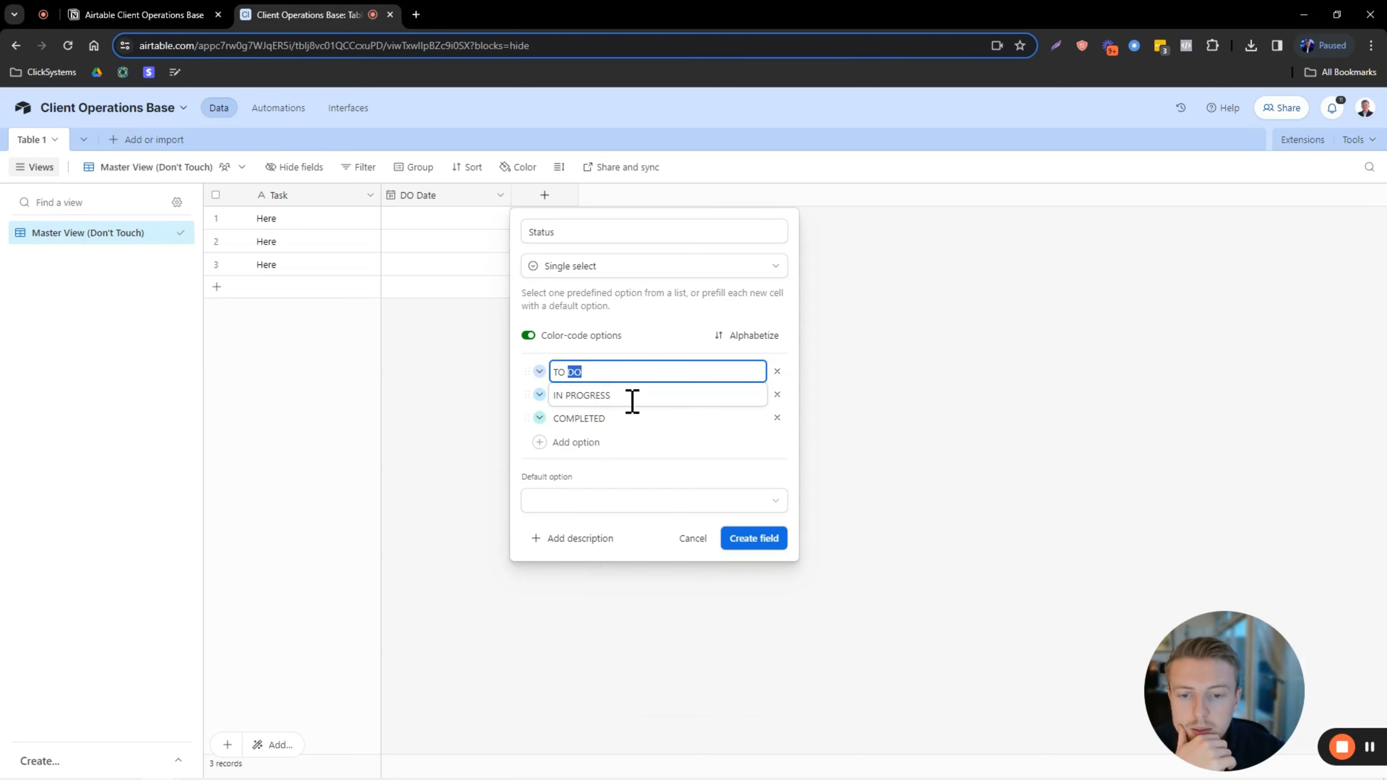
Insert an OVERDUE option between IN PROGRESS and COMPLETED.
{"action": "left_click", "coordinate": [613, 418]}
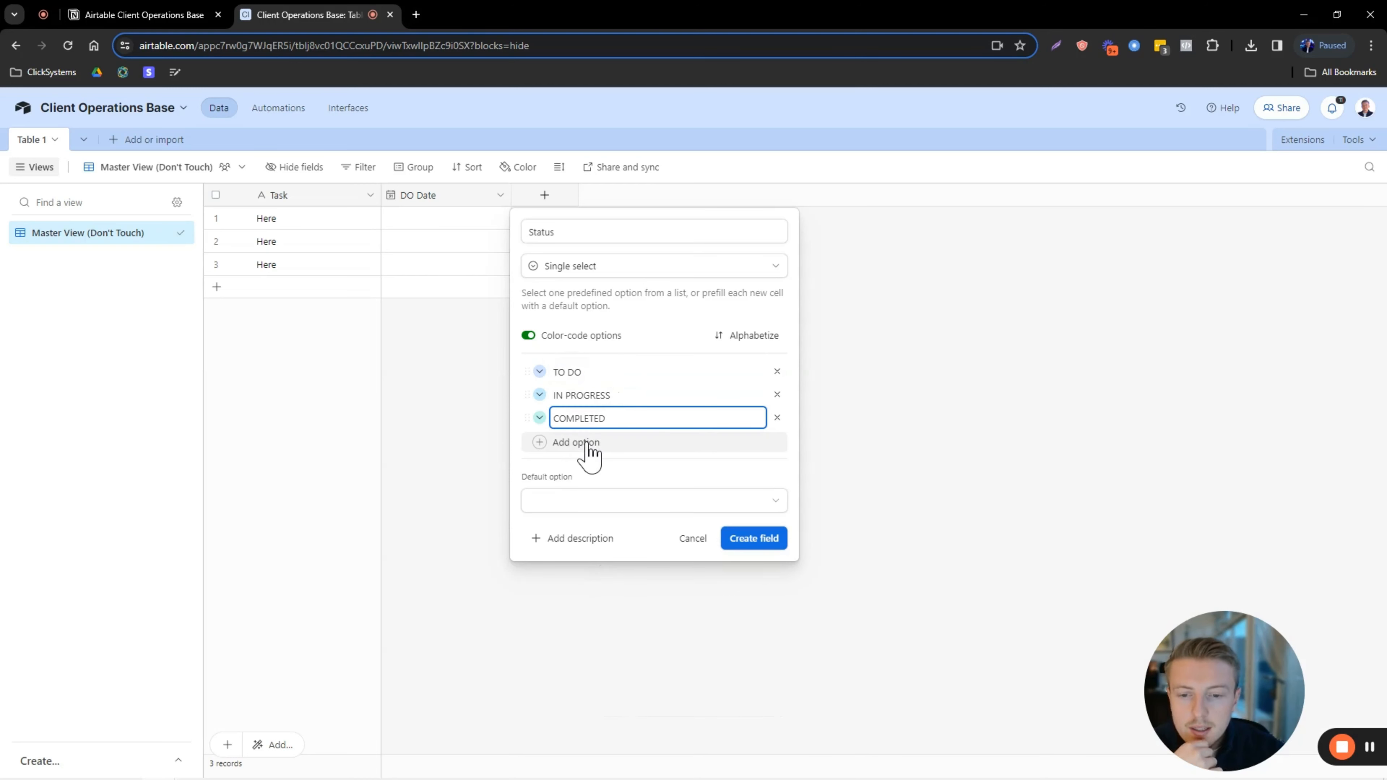
{"action": "left_click", "coordinate": [622, 395]}
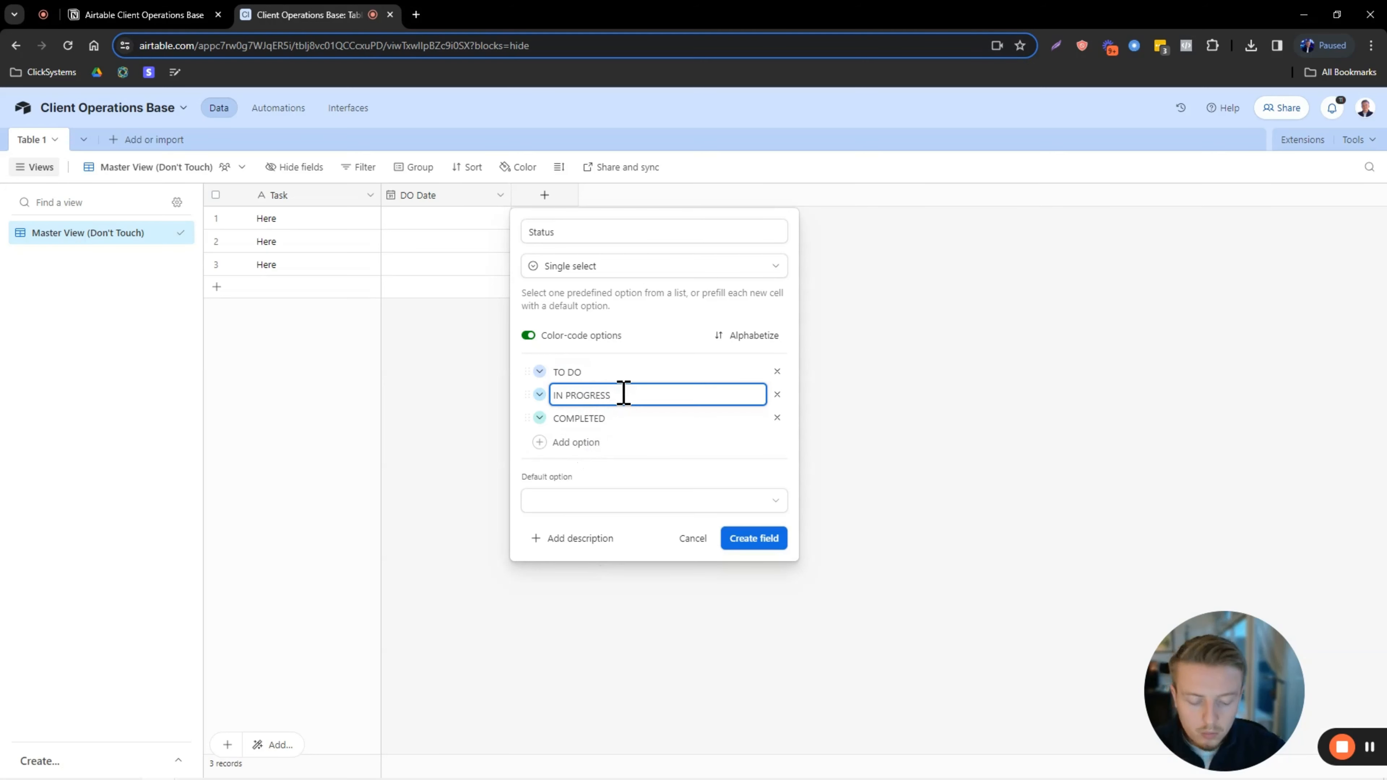
{"action": "key", "text": "Return"}
{"action": "key", "text": "Caps_Lock"}
{"action": "type", "text": "OVERDUE"}
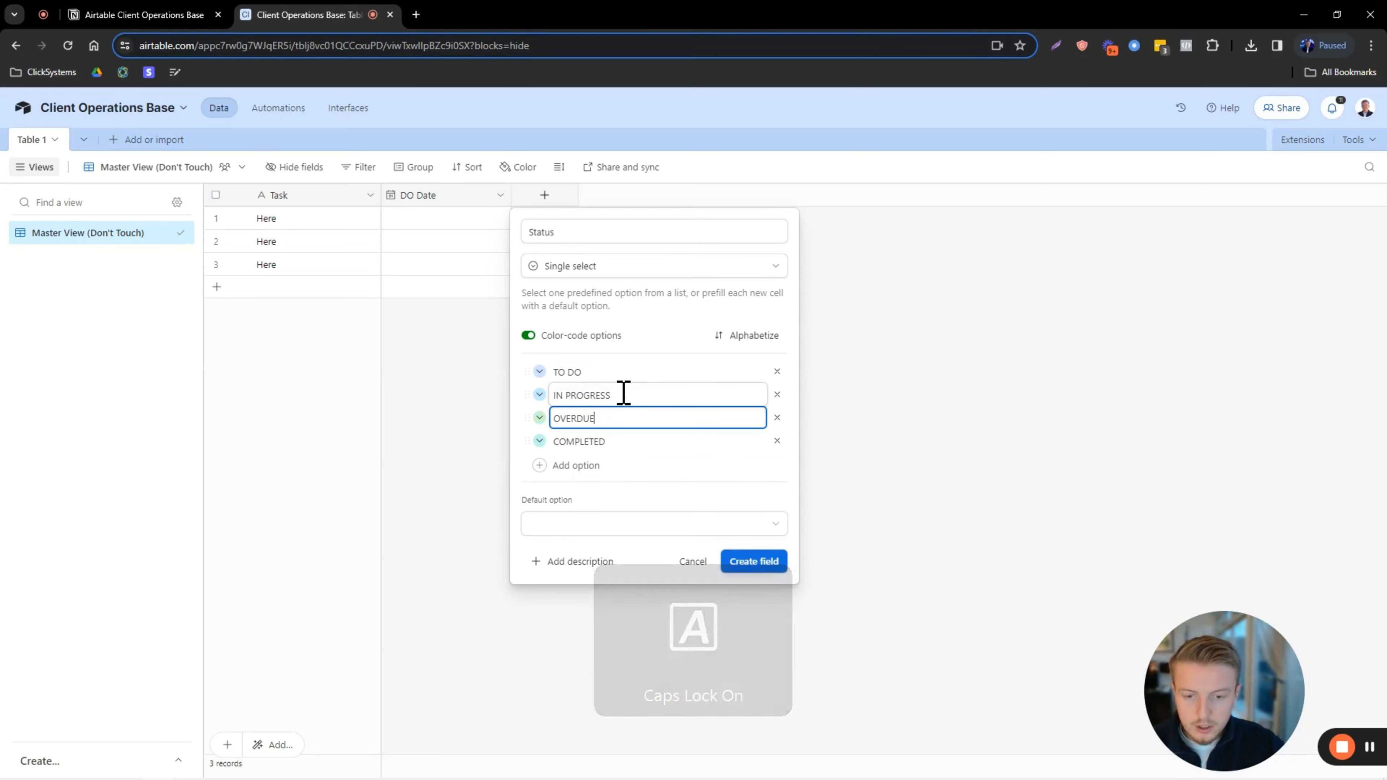
{"action": "key", "text": "Caps_Lock"}
{"action": "left_click_drag", "start_coordinate": [554, 372], "coordinate": [614, 400]}
{"action": "left_click", "coordinate": [566, 419]}
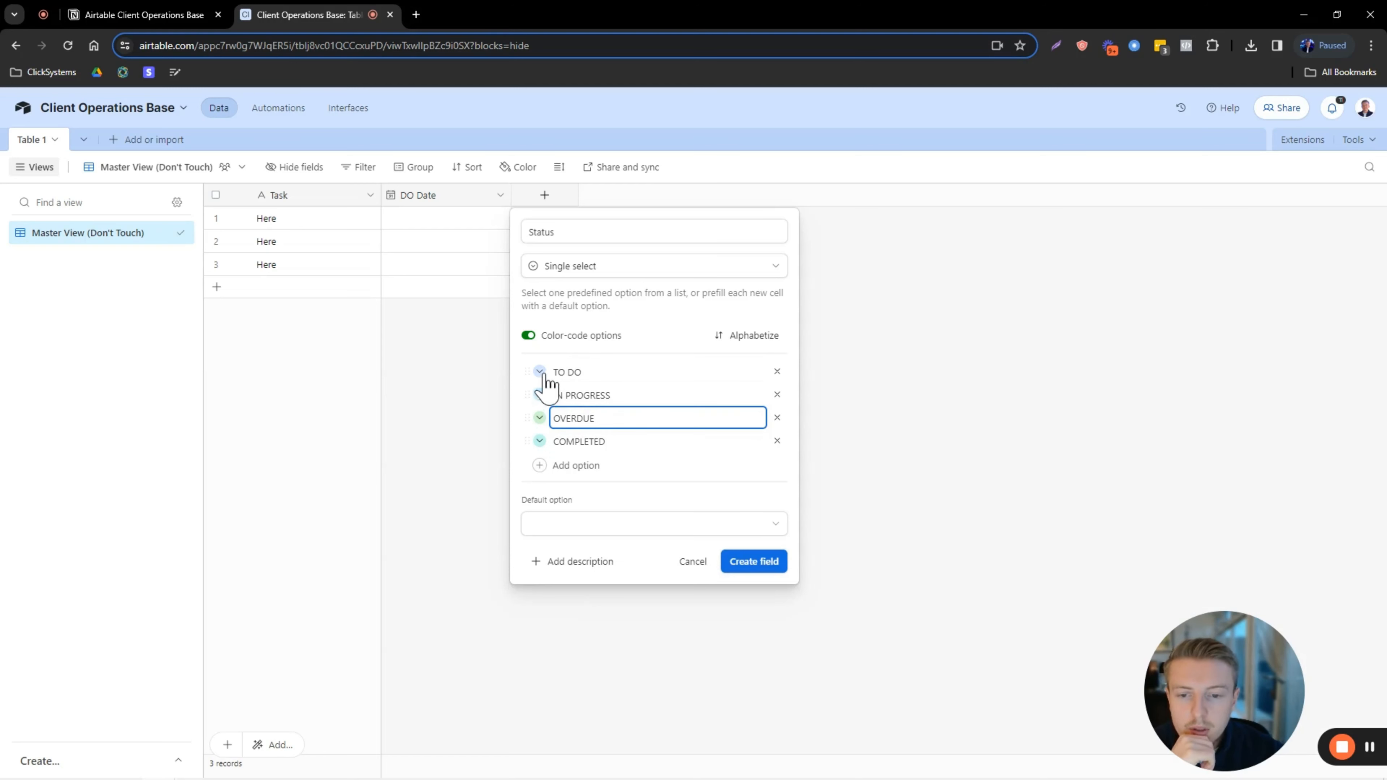
Colour TO DO blue, IN PROGRESS purple, OVERDUE red, COMPLETED dark green, and create the field.
{"action": "left_click", "coordinate": [540, 374]}
{"action": "left_click", "coordinate": [544, 416]}
{"action": "left_click", "coordinate": [540, 375]}
{"action": "left_click", "coordinate": [552, 443]}
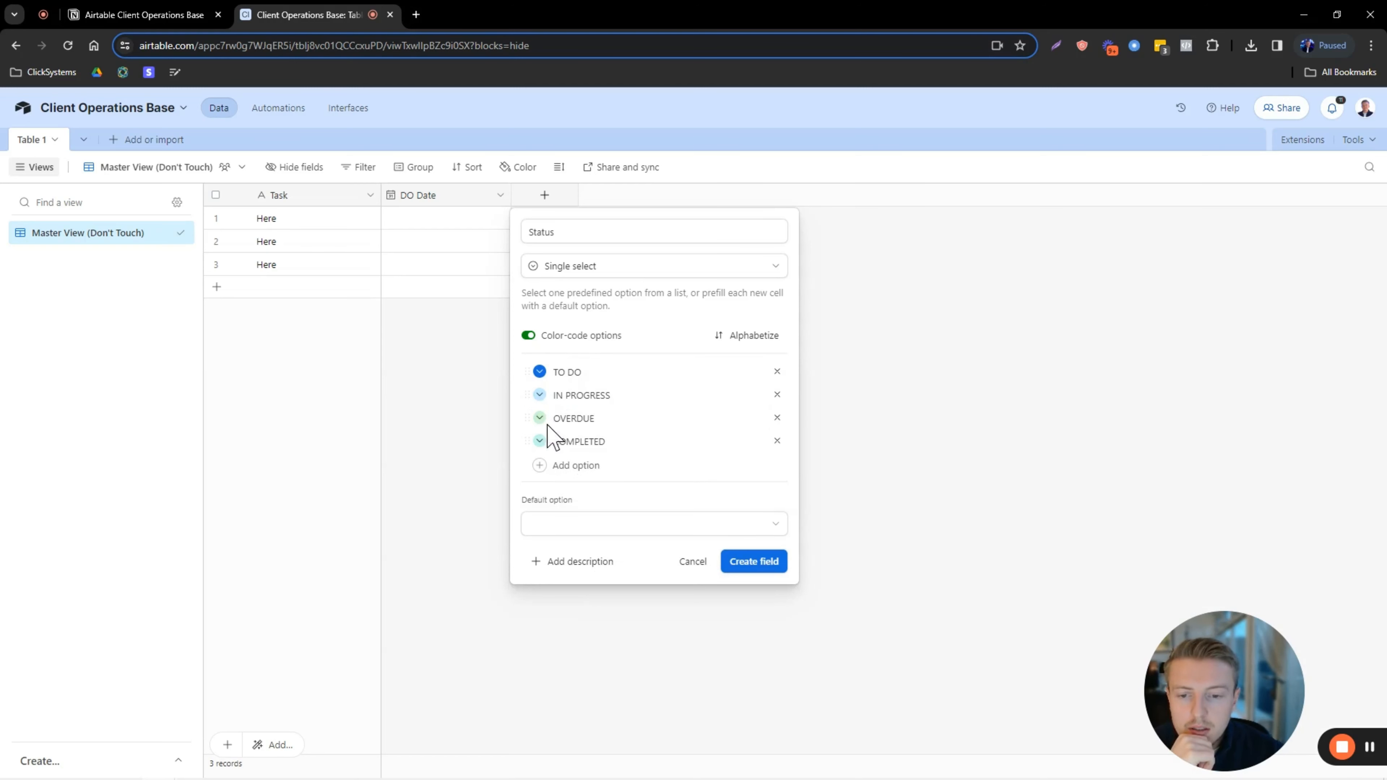
{"action": "left_click", "coordinate": [540, 395]}
{"action": "left_click", "coordinate": [876, 466]}
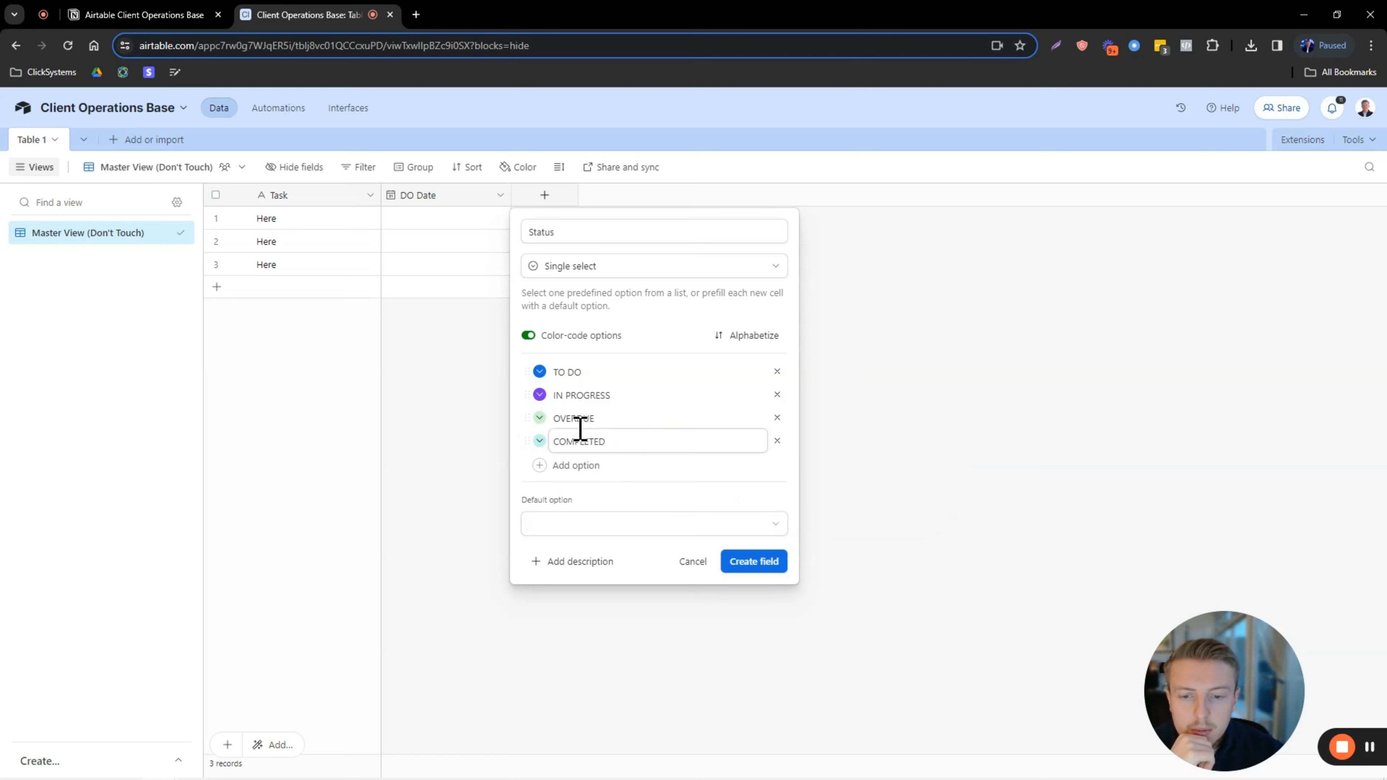
{"action": "left_click", "coordinate": [540, 419]}
{"action": "left_click", "coordinate": [789, 488]}
{"action": "left_click", "coordinate": [540, 442]}
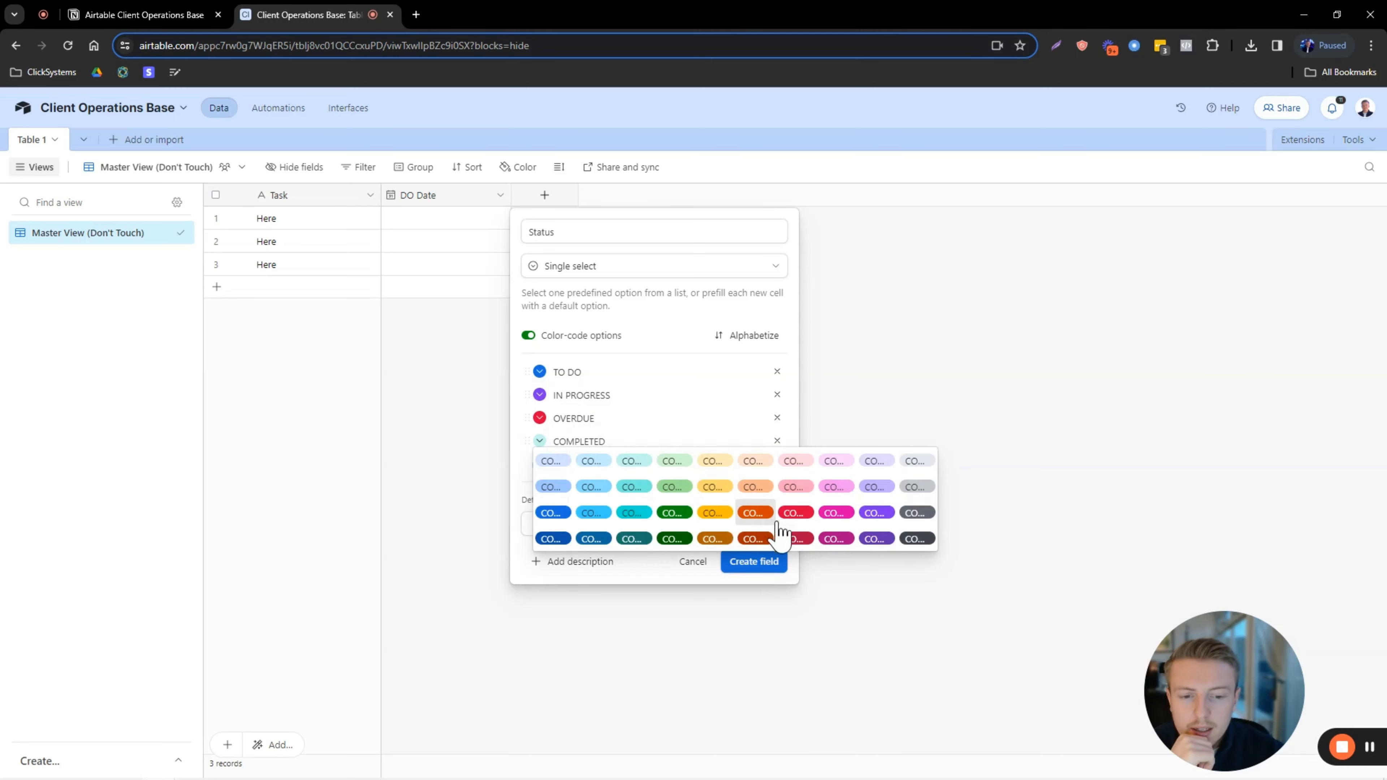
{"action": "left_click", "coordinate": [675, 533]}
{"action": "left_click", "coordinate": [750, 563]}
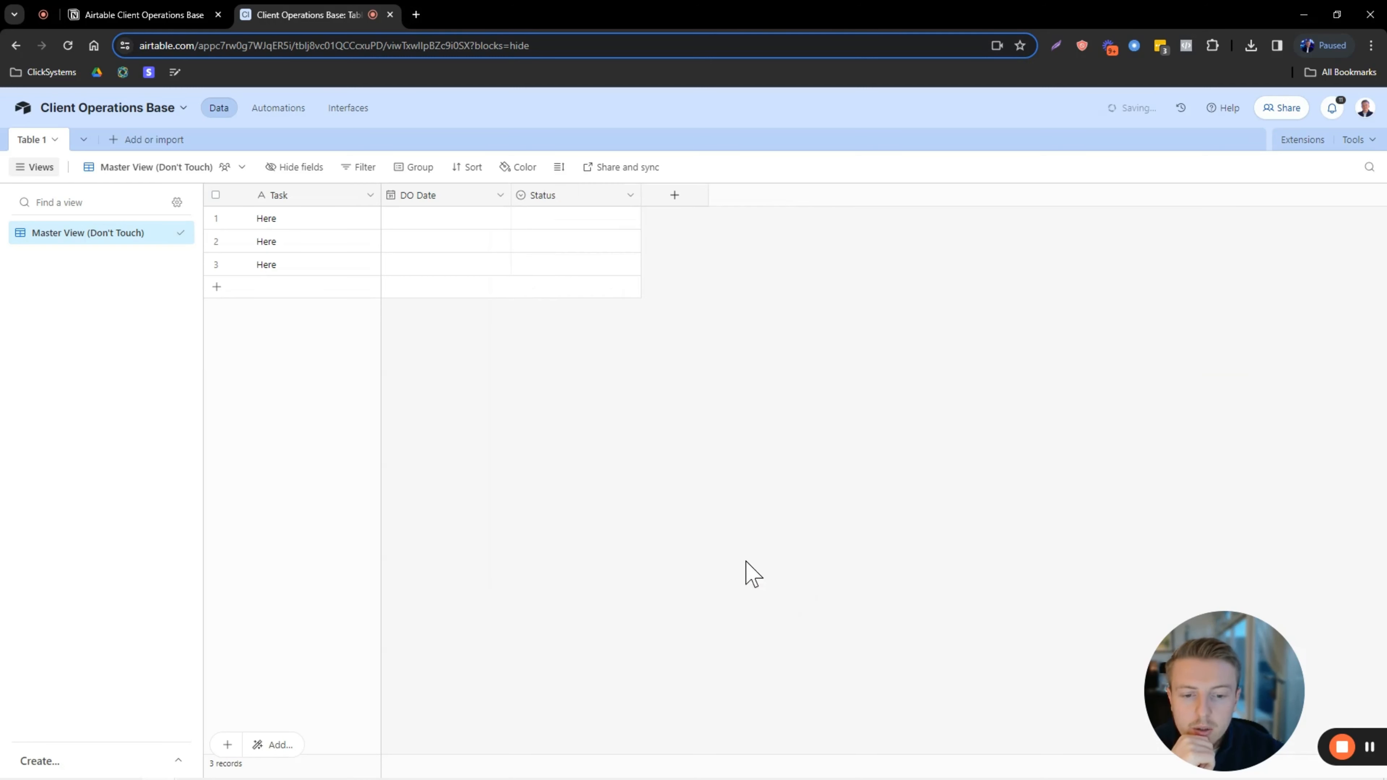
Rename the first record to Task 1.
{"action": "left_click", "coordinate": [559, 219]}
{"action": "left_click", "coordinate": [575, 219]}
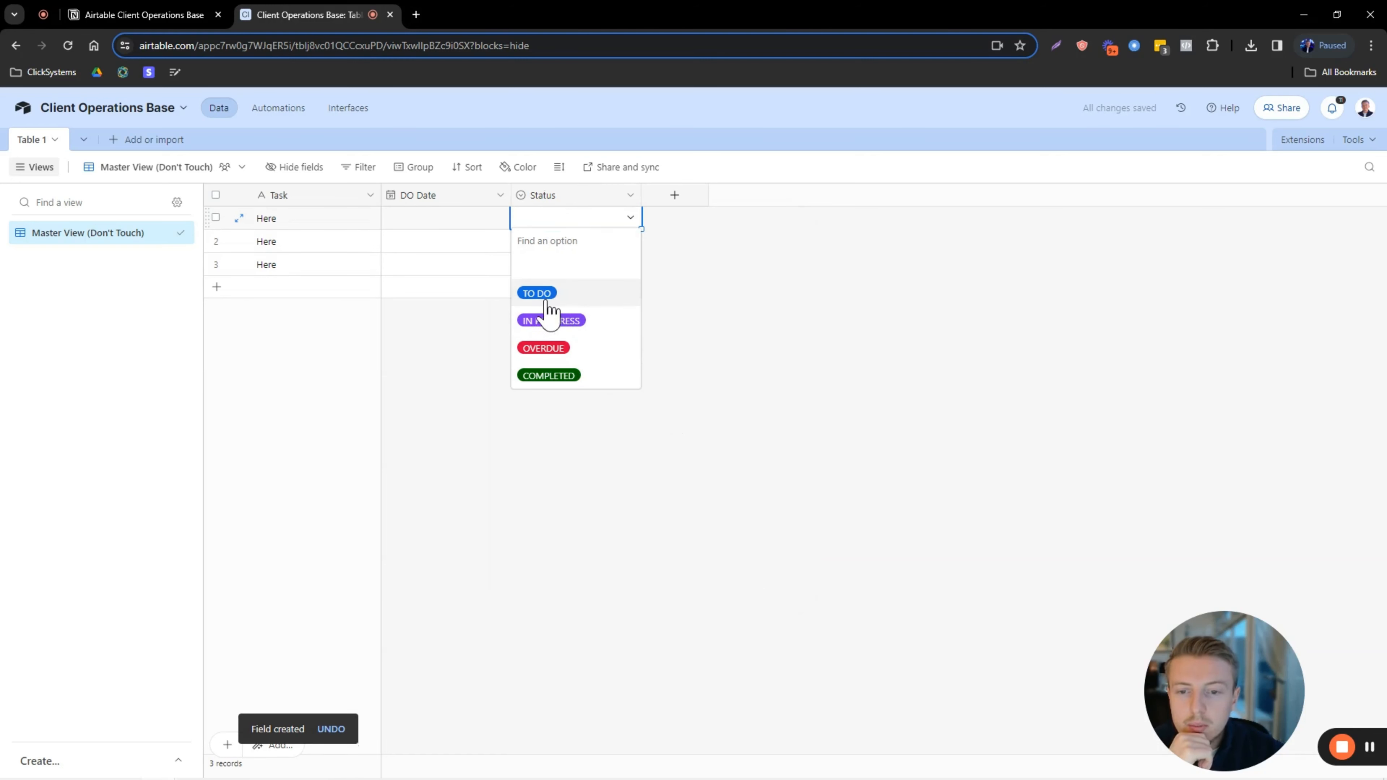
{"action": "left_click", "coordinate": [311, 221]}
{"action": "key", "text": "Caps_Lock"}
{"action": "type", "text": "Task "}
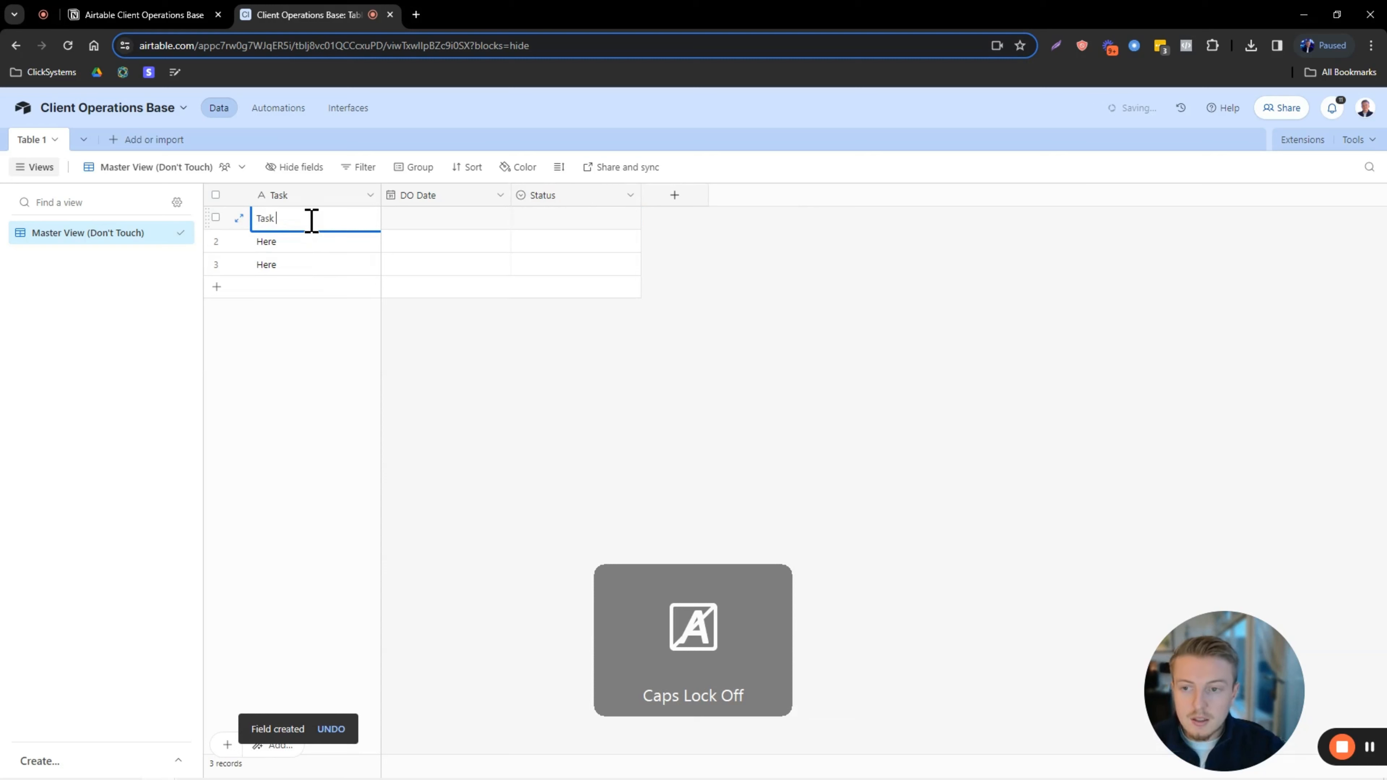
{"action": "type", "text": "1"}
Set Task 1's DO Date to the 15th.
{"action": "left_click", "coordinate": [439, 221]}
{"action": "left_click", "coordinate": [448, 221]}
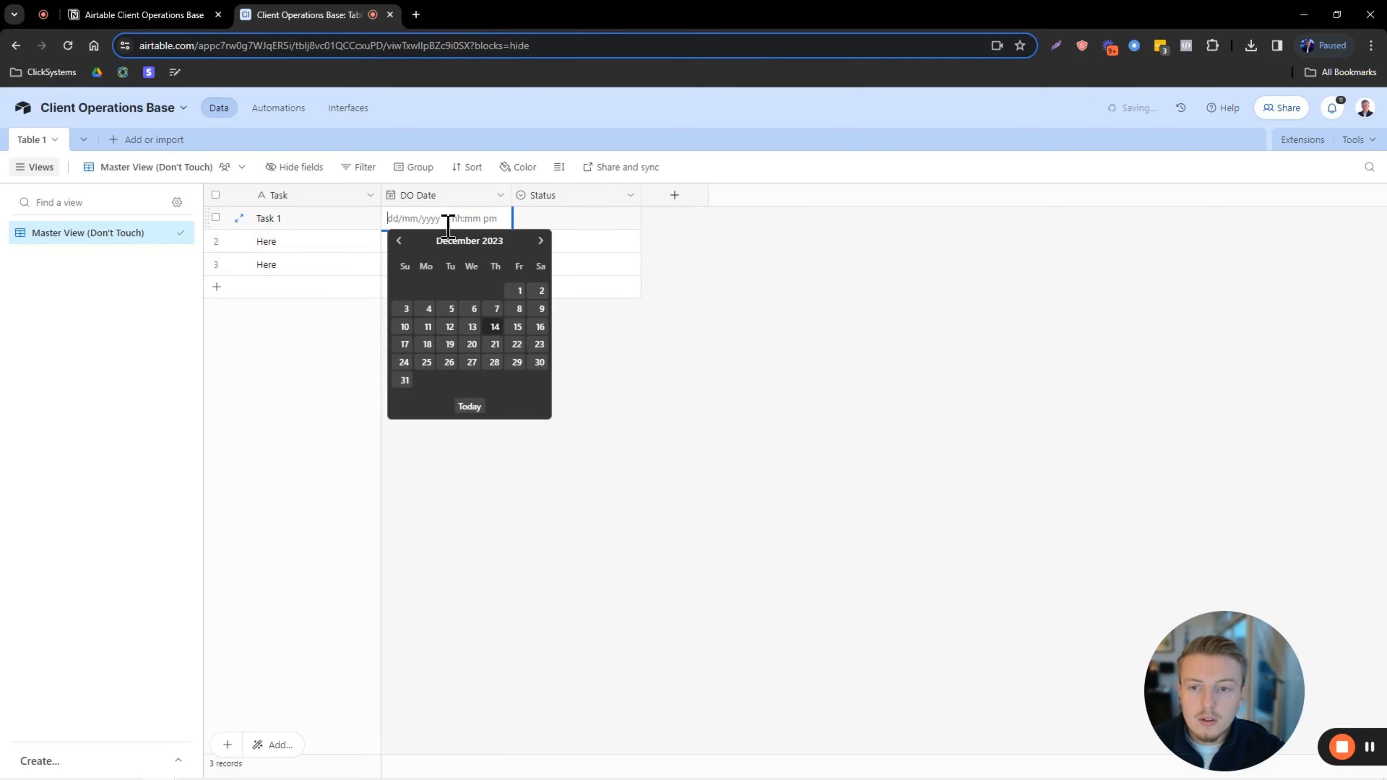
{"action": "left_click", "coordinate": [517, 327]}
Try TO DO and IN PROGRESS as Task 1's status, then clear the Status cell.
{"action": "left_click", "coordinate": [560, 224]}
{"action": "left_click", "coordinate": [560, 224]}
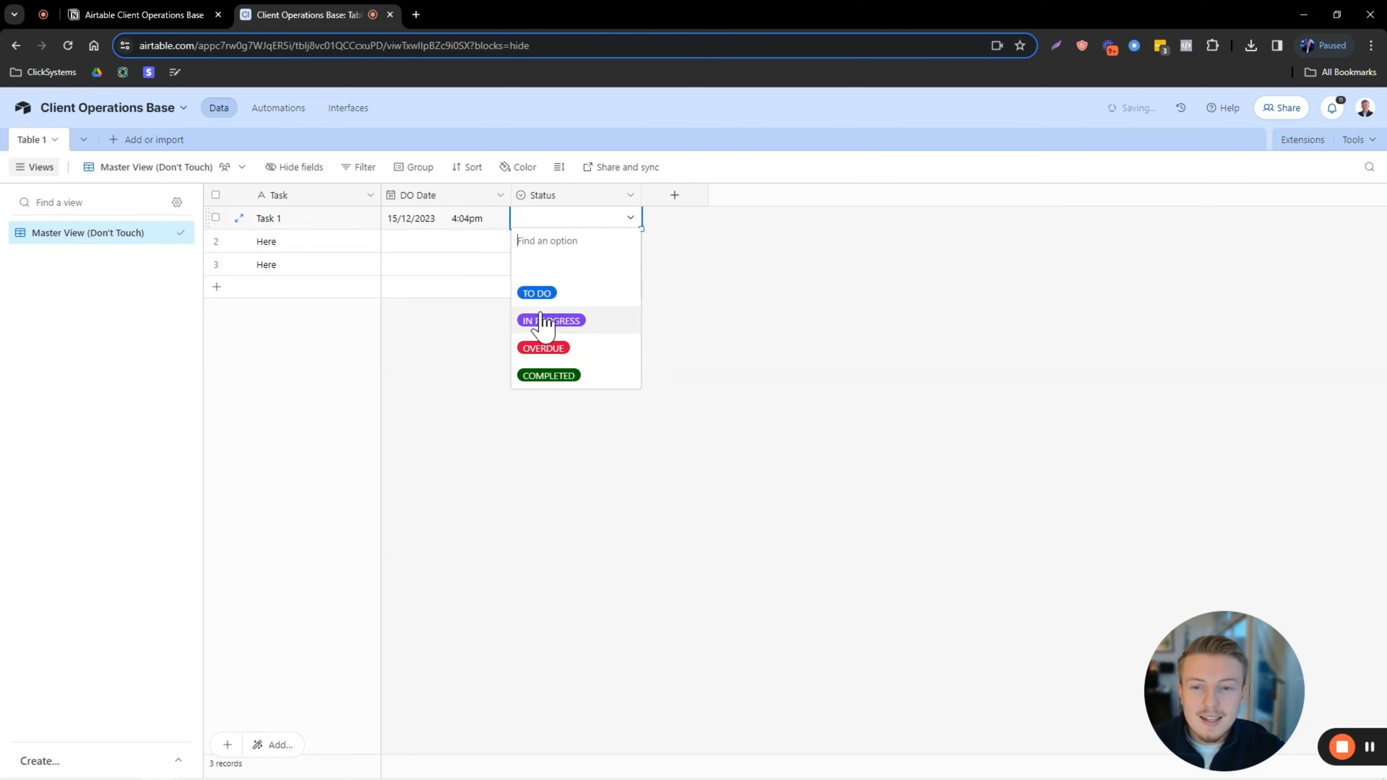
{"action": "left_click", "coordinate": [567, 299]}
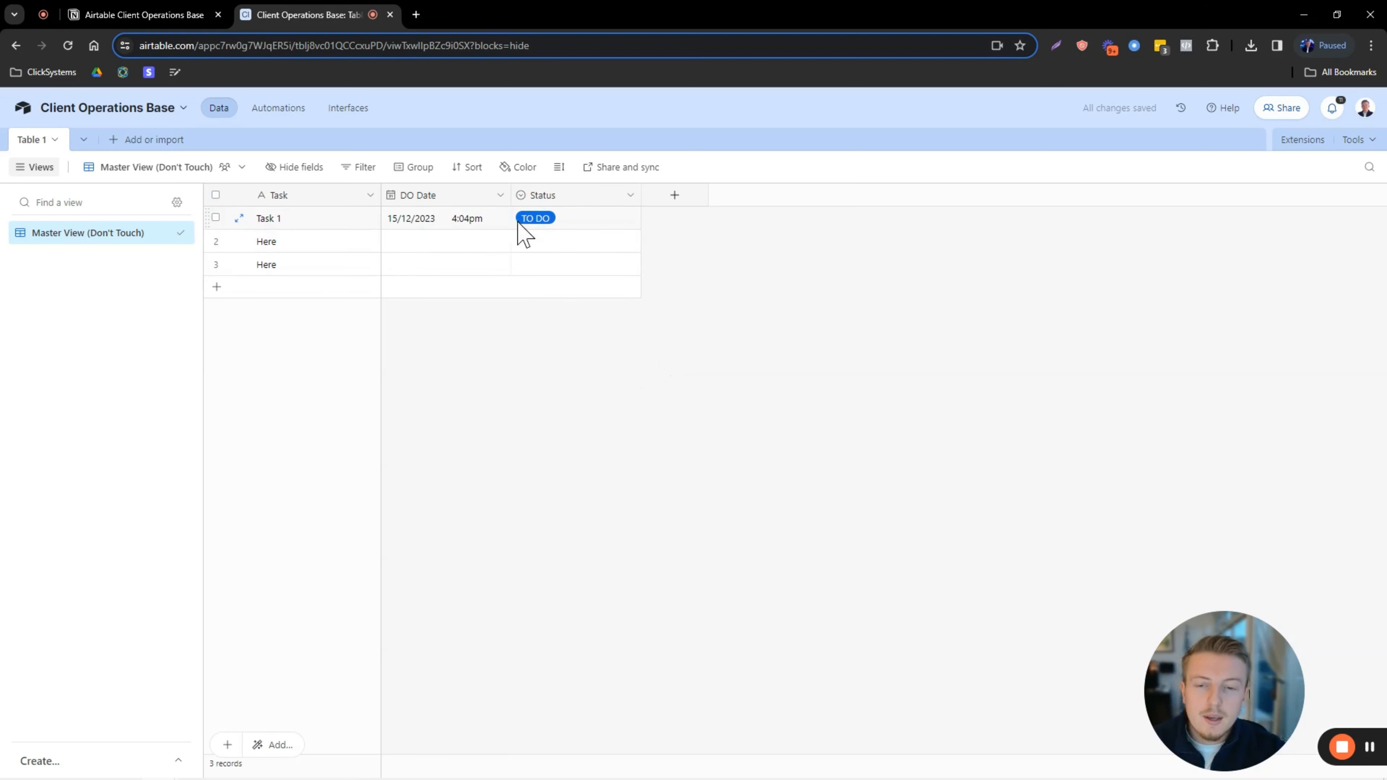
{"action": "left_click", "coordinate": [582, 219]}
{"action": "left_click", "coordinate": [584, 221]}
{"action": "left_click", "coordinate": [577, 322]}
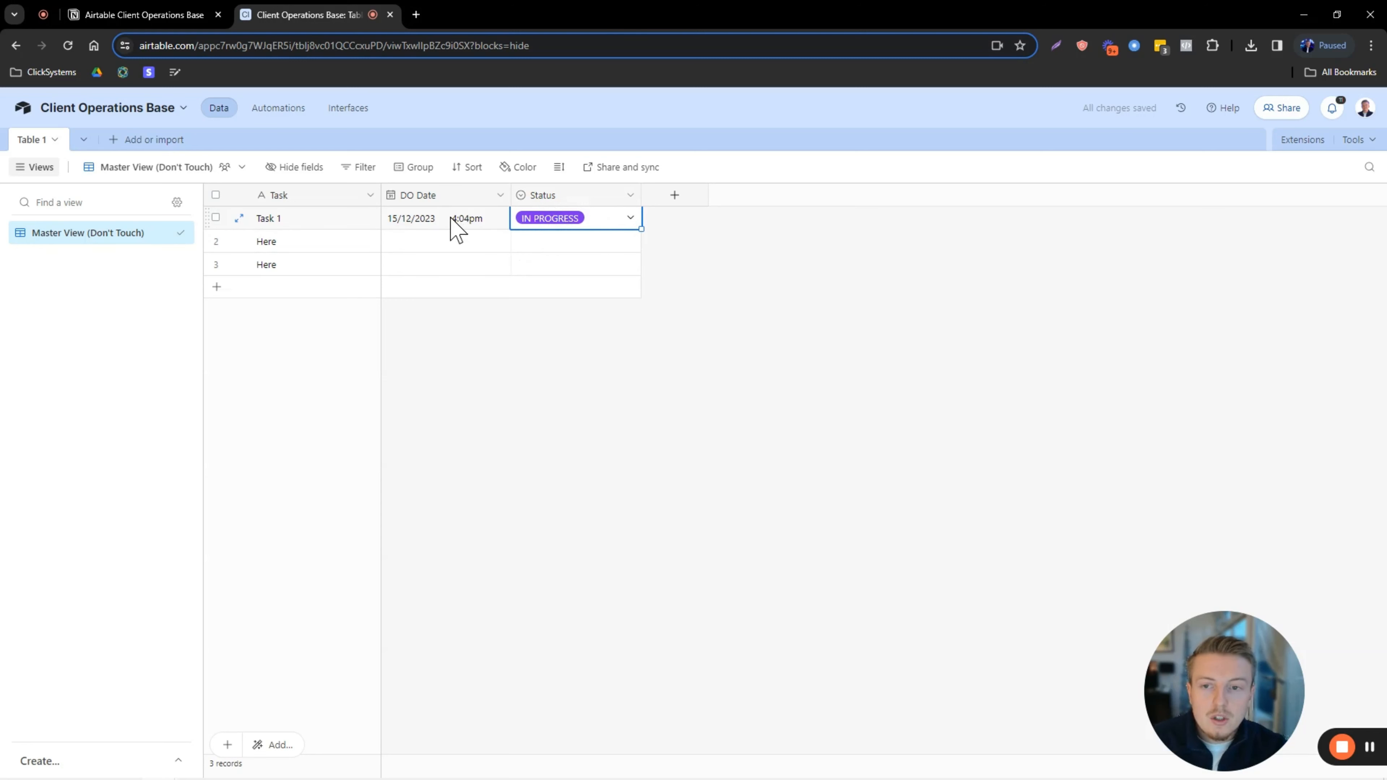
{"action": "key", "text": "Delete"}
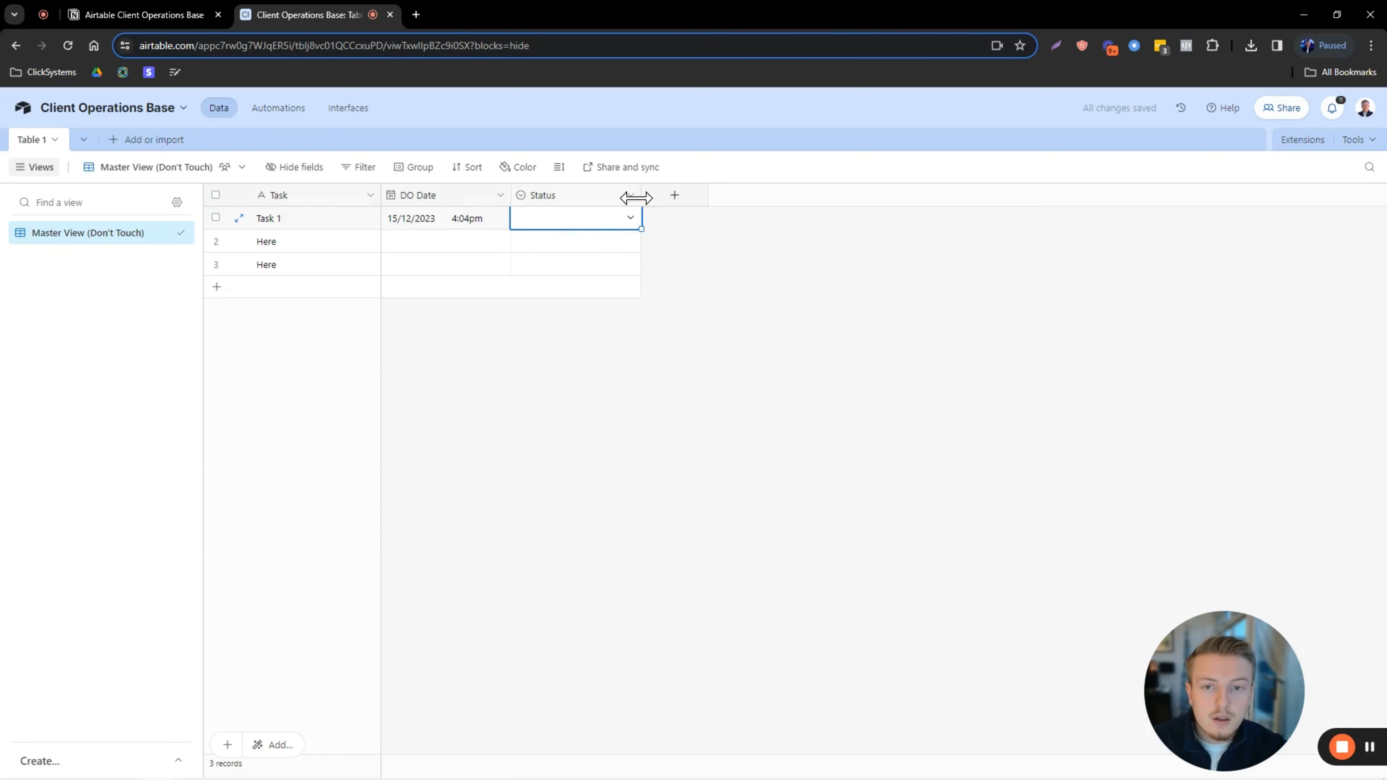
{"action": "left_click", "coordinate": [677, 198]}
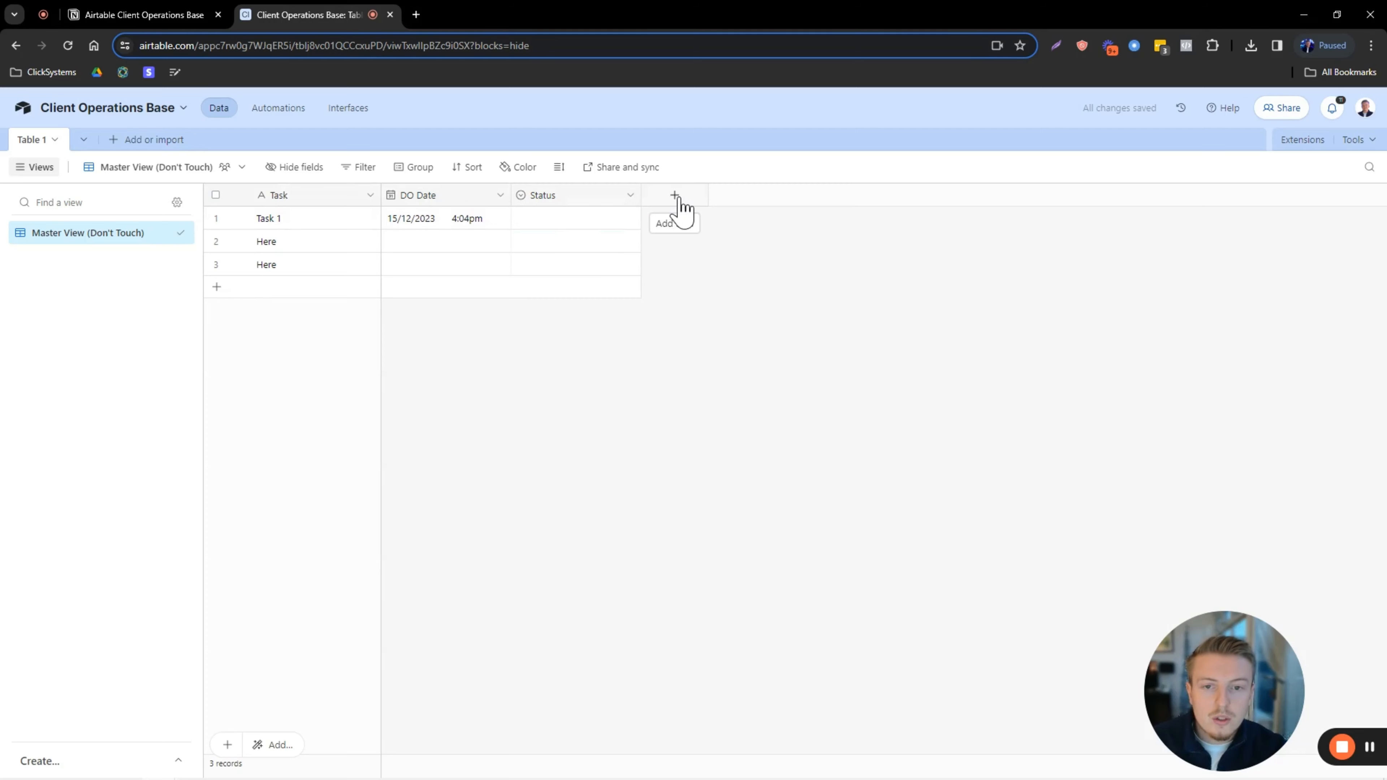
Create a single-select Priority field with choices Low, Medium and High.
{"action": "left_click", "coordinate": [718, 443]}
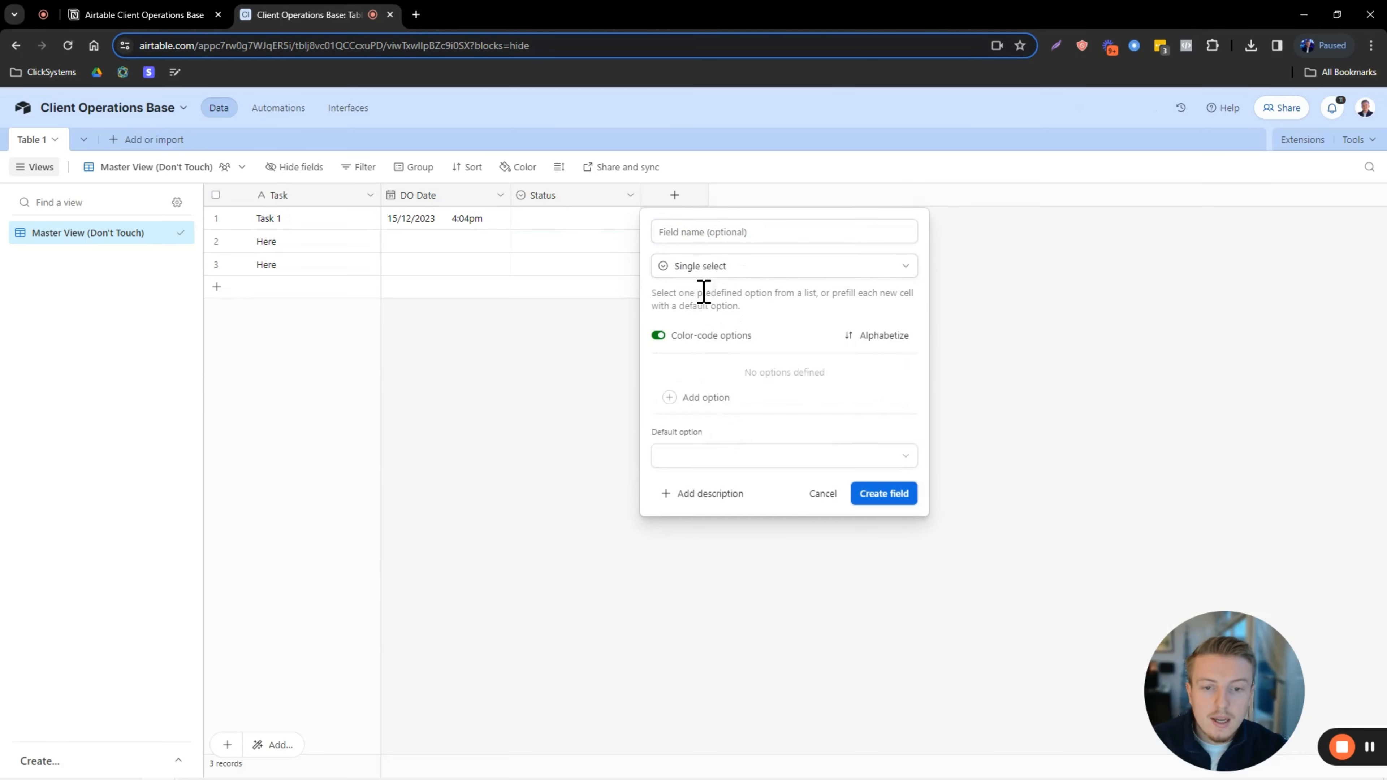
{"action": "left_click", "coordinate": [699, 232]}
{"action": "type", "text": "P"}
{"action": "key", "text": "Caps_Lock"}
{"action": "type", "text": "ric"}
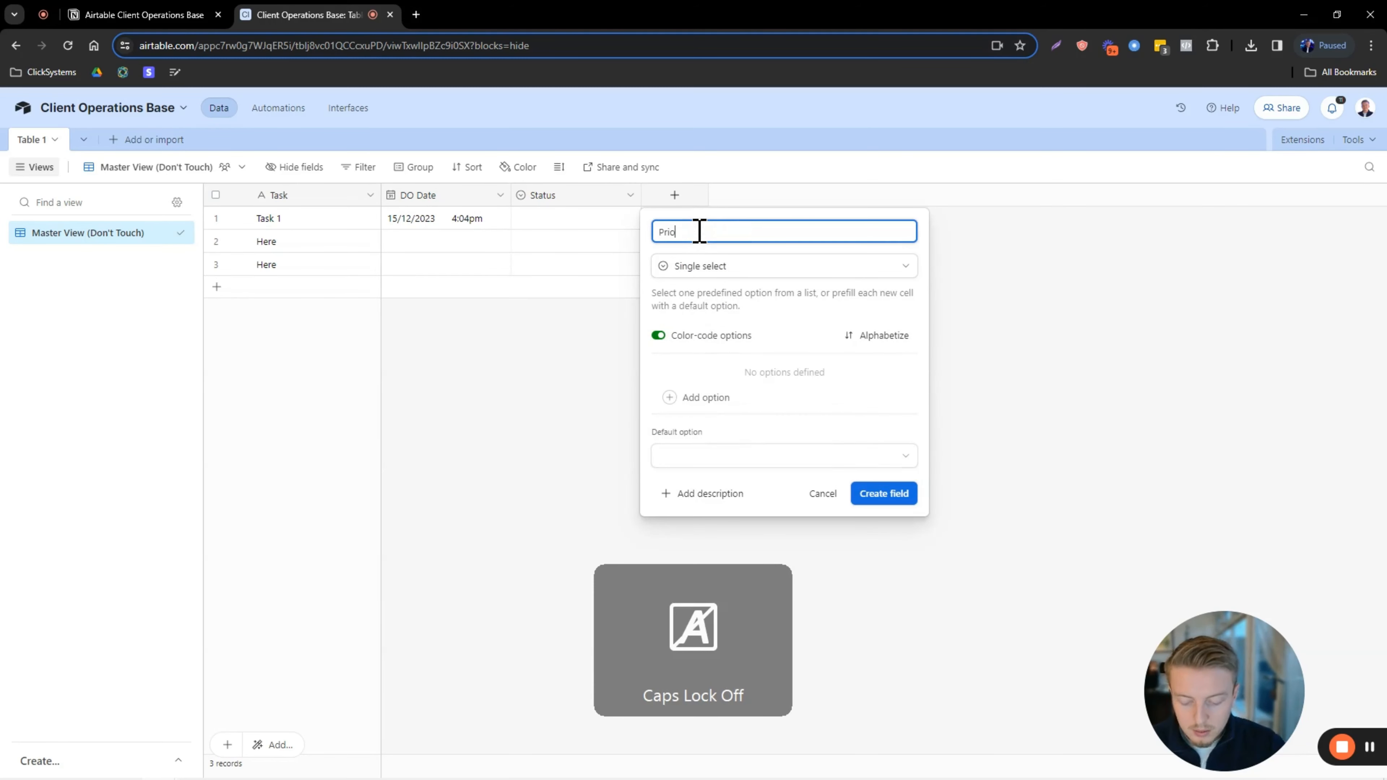
{"action": "type", "text": "ority"}
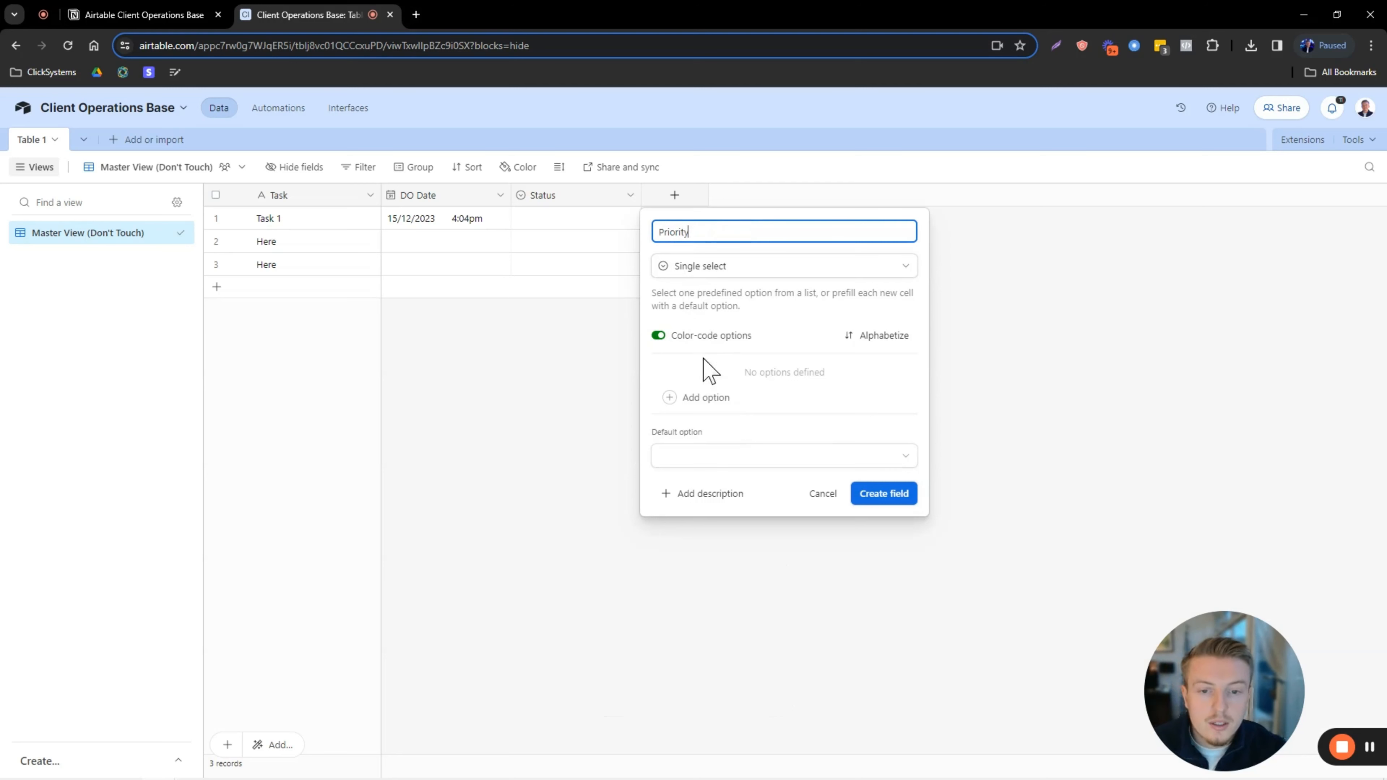
{"action": "left_click", "coordinate": [710, 397]}
{"action": "type", "text": "Low"}
{"action": "left_click", "coordinate": [710, 398]}
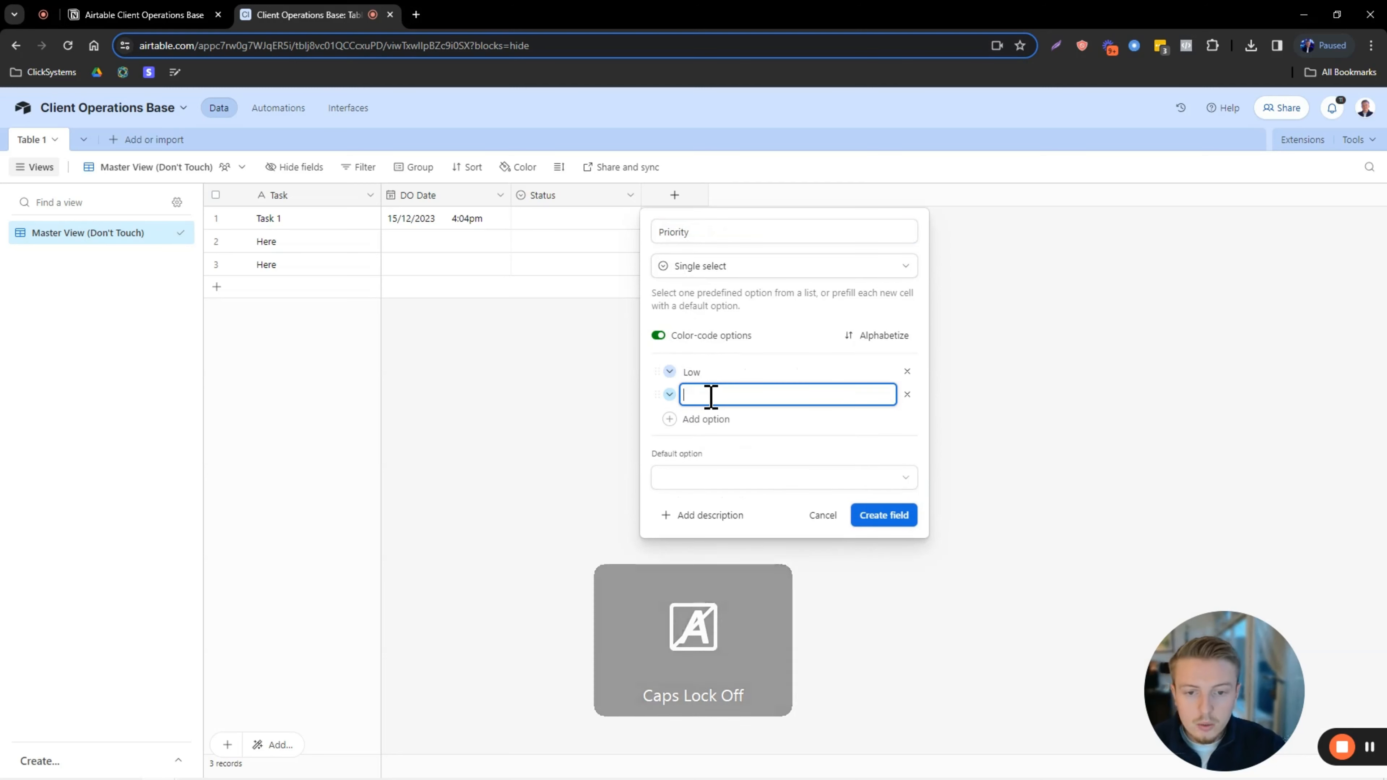
{"action": "type", "text": "Medium"}
{"action": "key", "text": "Return"}
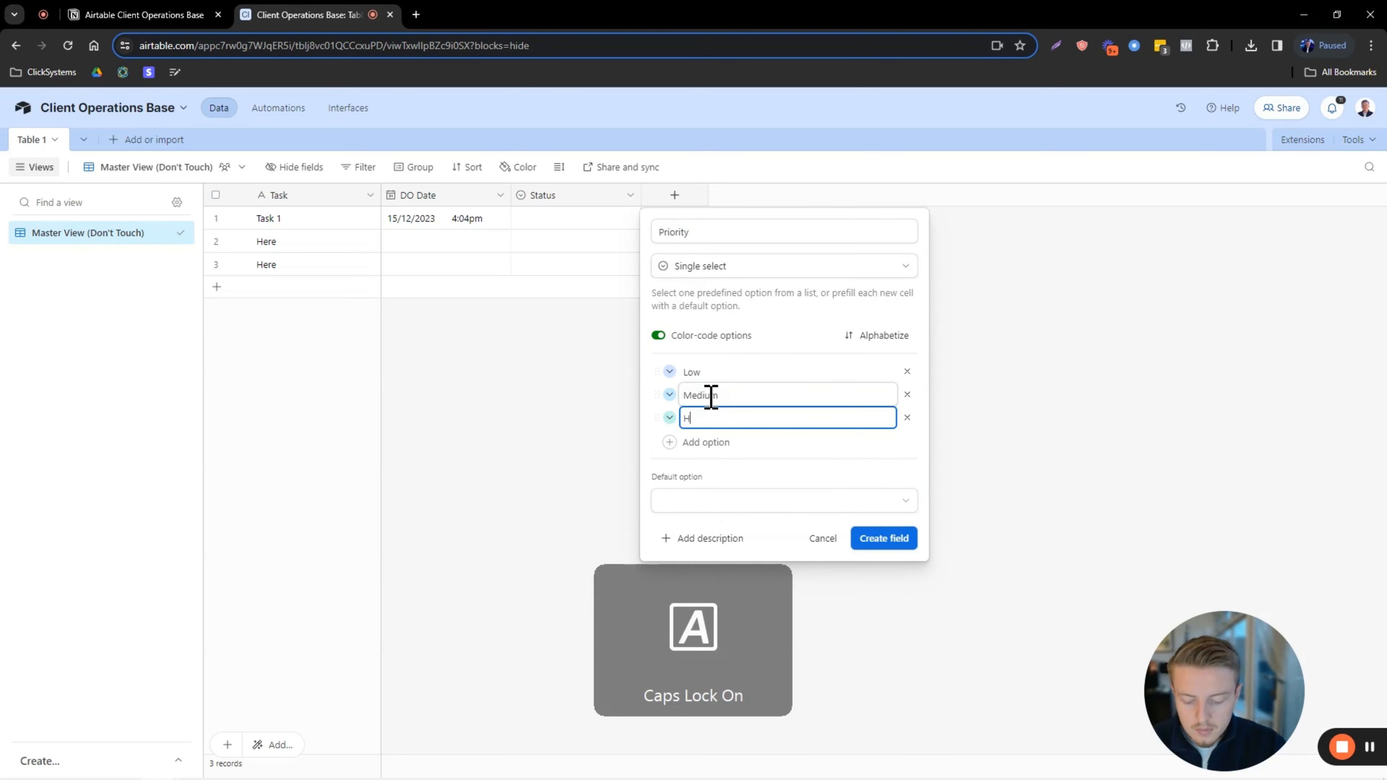
{"action": "type", "text": "Hig"}
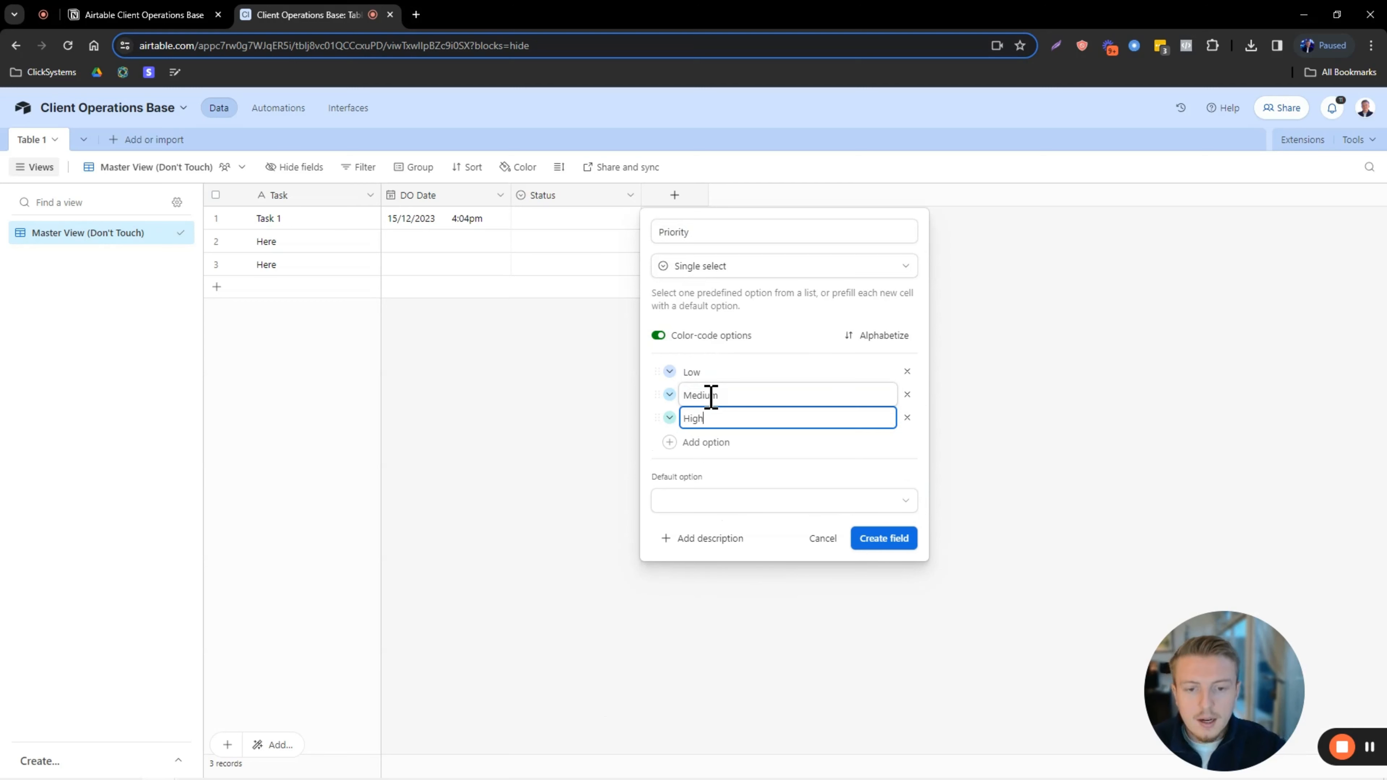
{"action": "type", "text": "h"}
Give Low a colour, Medium yellow and High pink, then create the Priority field.
{"action": "left_click", "coordinate": [669, 372]}
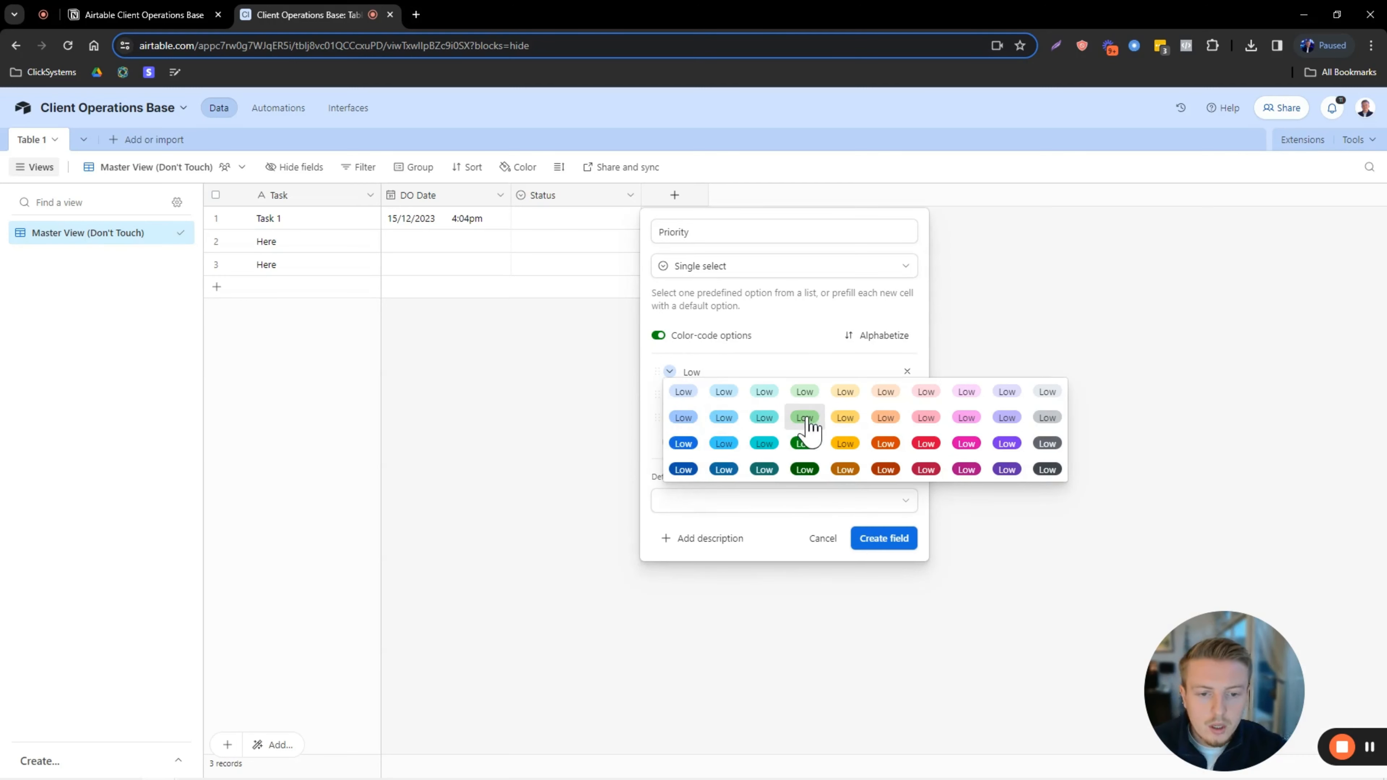
{"action": "left_click", "coordinate": [724, 392]}
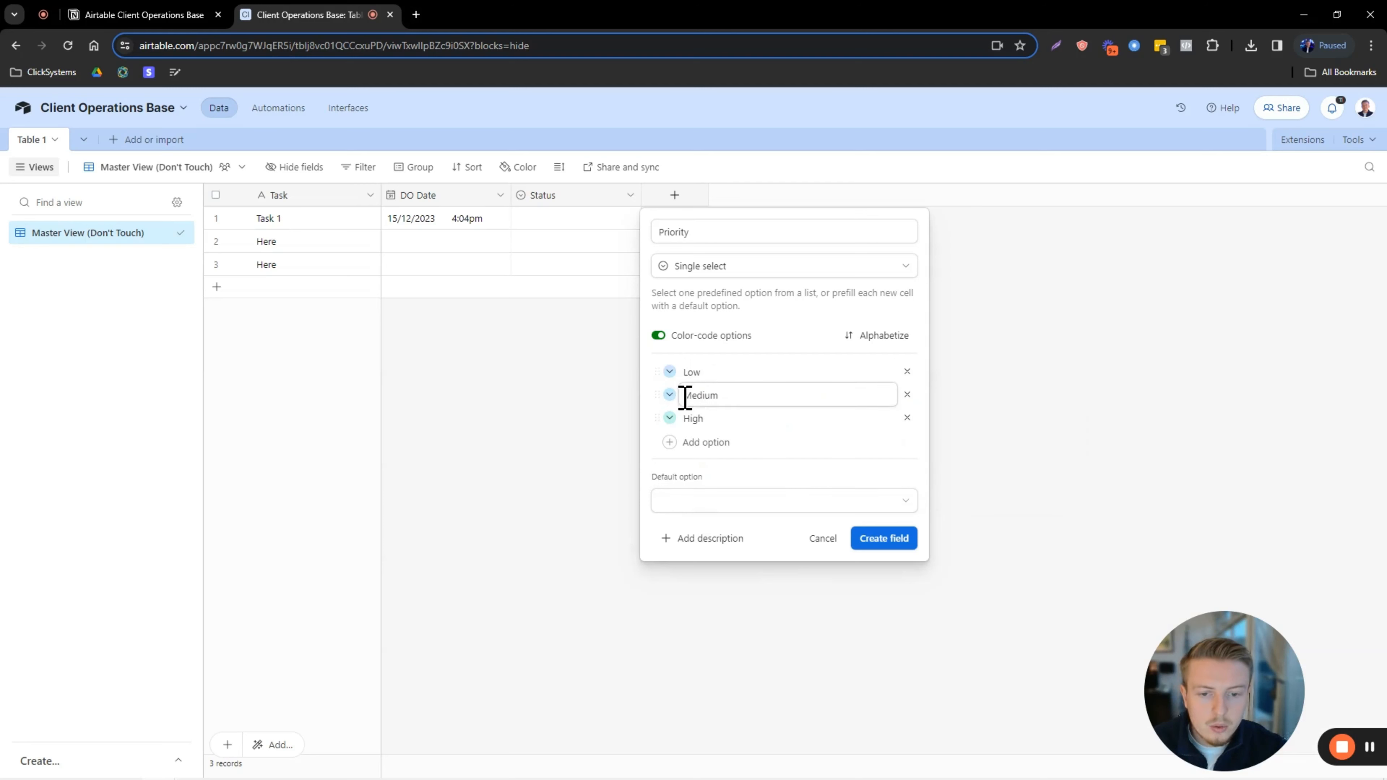
{"action": "left_click", "coordinate": [670, 394]}
{"action": "left_click", "coordinate": [842, 415]}
{"action": "left_click", "coordinate": [671, 419]}
{"action": "left_click", "coordinate": [930, 456]}
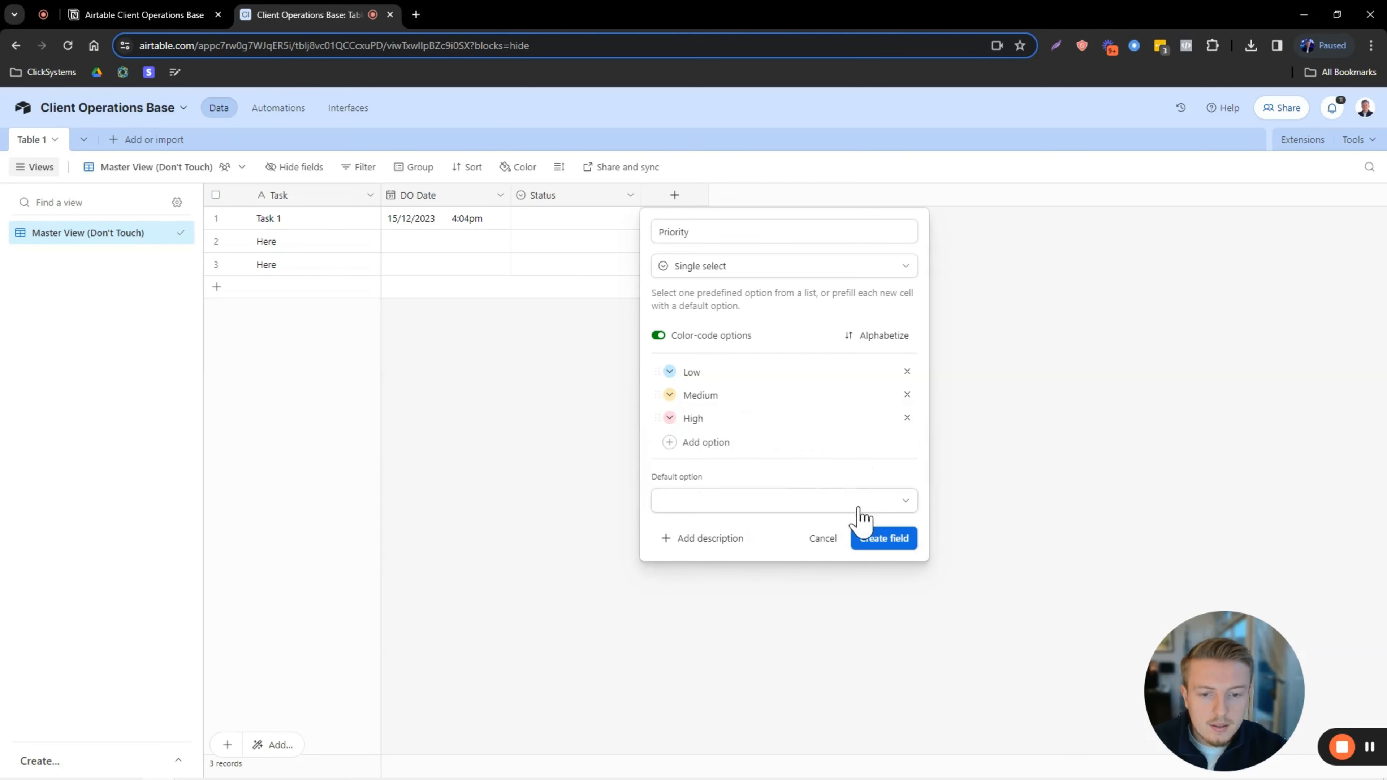
{"action": "left_click", "coordinate": [878, 537]}
Add the description 'This is the priority of the task.' to the Priority field.
{"action": "left_click", "coordinate": [675, 222]}
{"action": "left_click", "coordinate": [675, 221]}
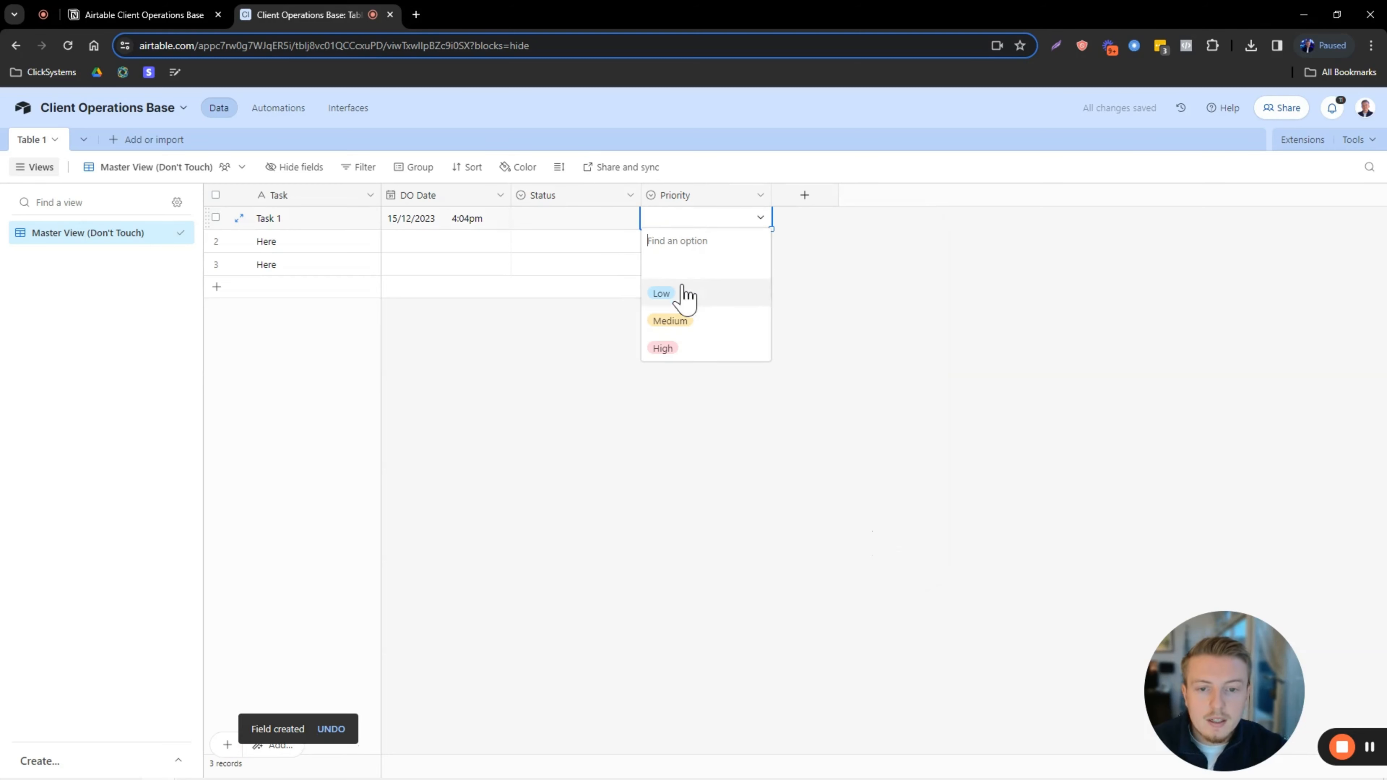
{"action": "left_click", "coordinate": [888, 268]}
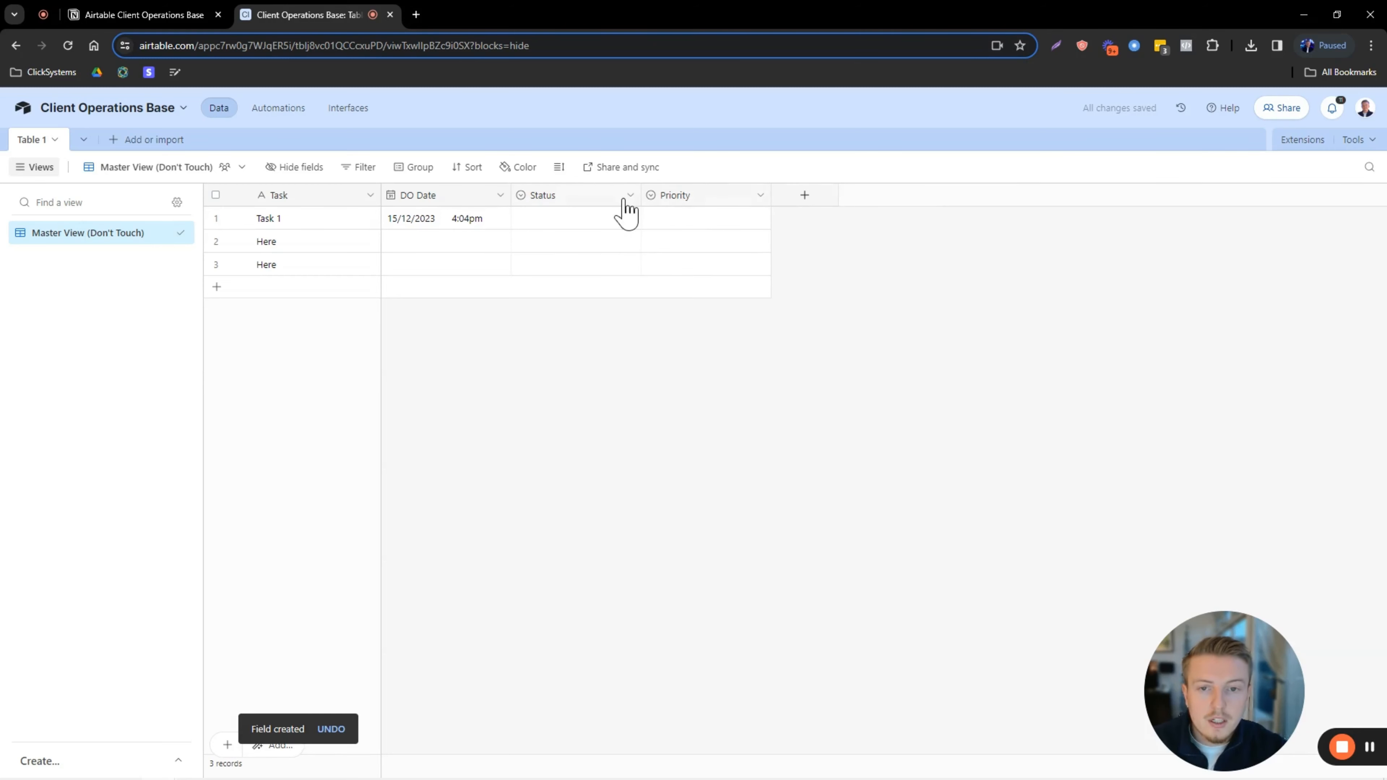
{"action": "double_click", "coordinate": [686, 194]}
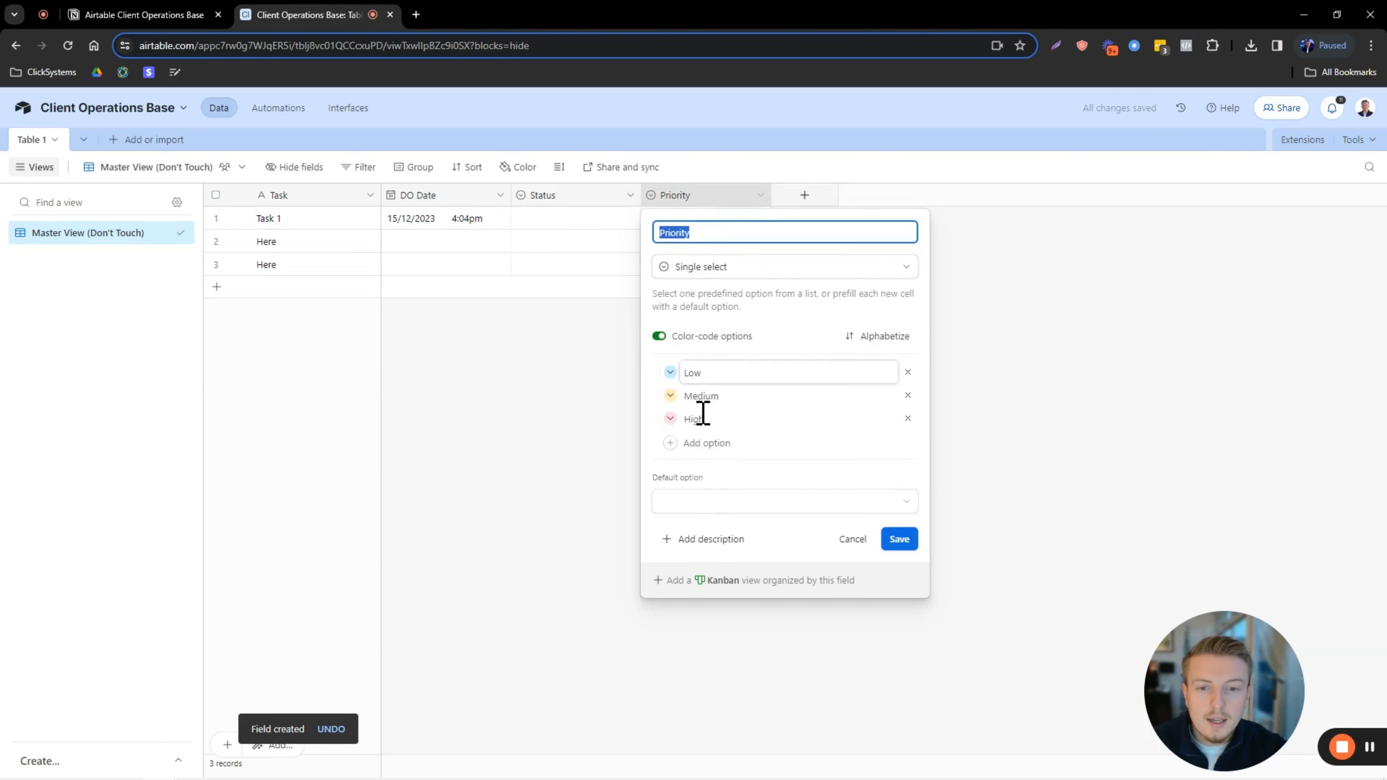
{"action": "left_click", "coordinate": [704, 538]}
{"action": "key", "text": "Caps_Lock"}
{"action": "type", "text": "T"}
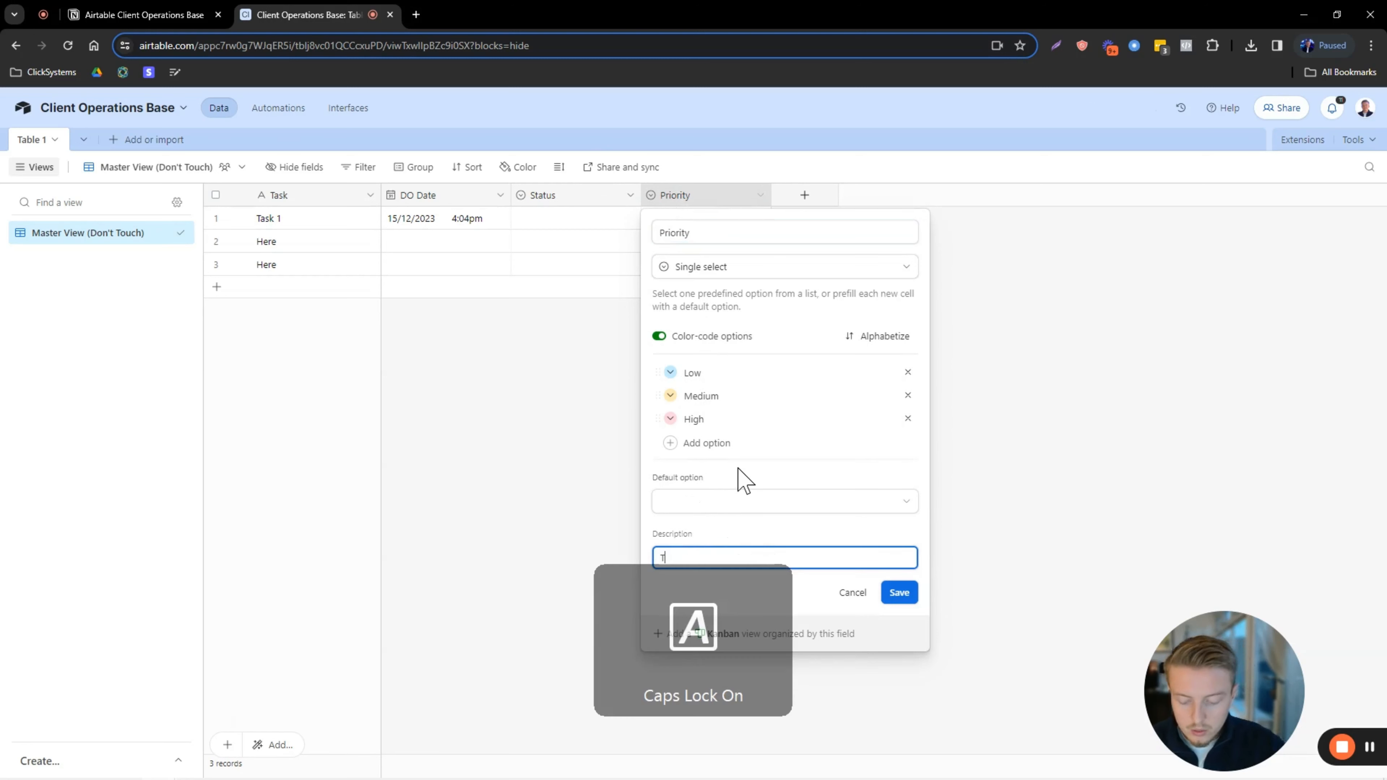
{"action": "key", "text": "Caps_Lock"}
{"action": "type", "text": "his is the pri"}
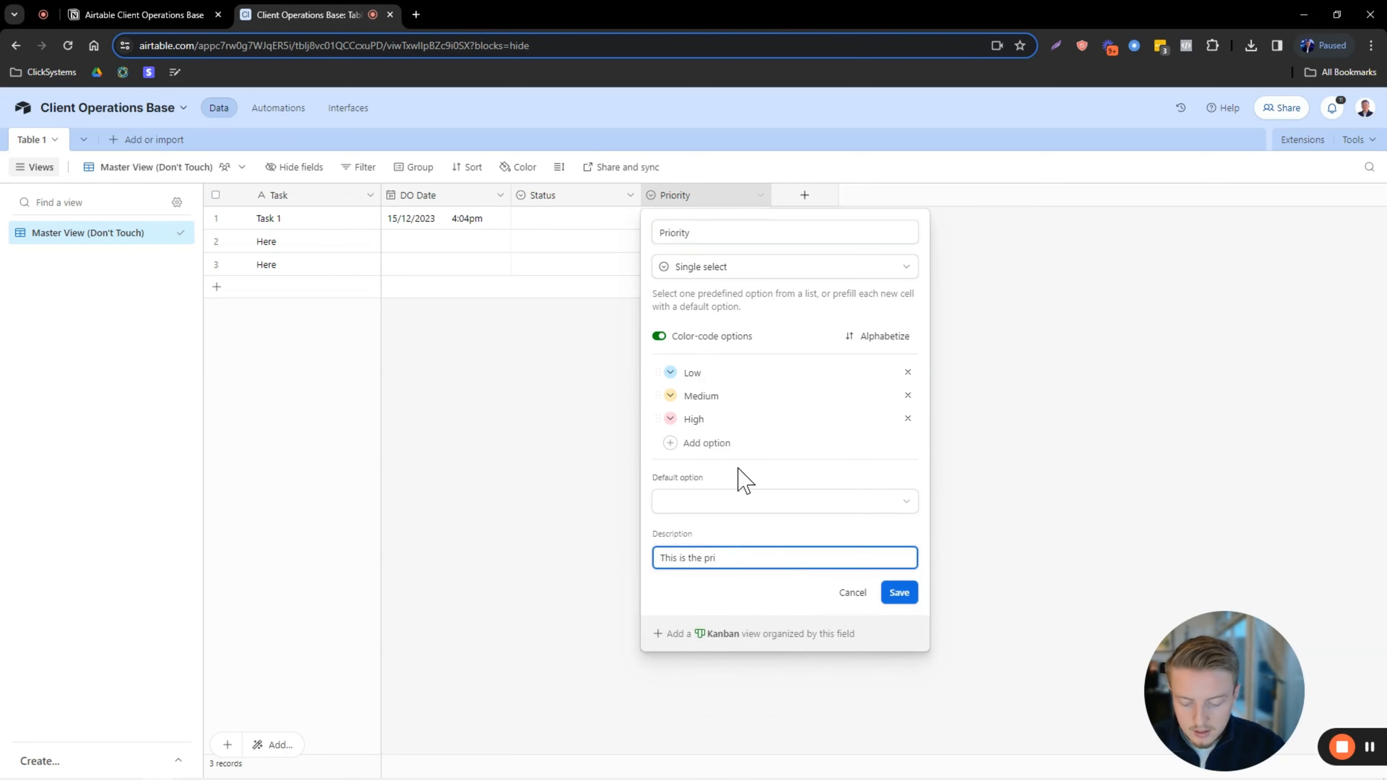
{"action": "type", "text": "ority of the "}
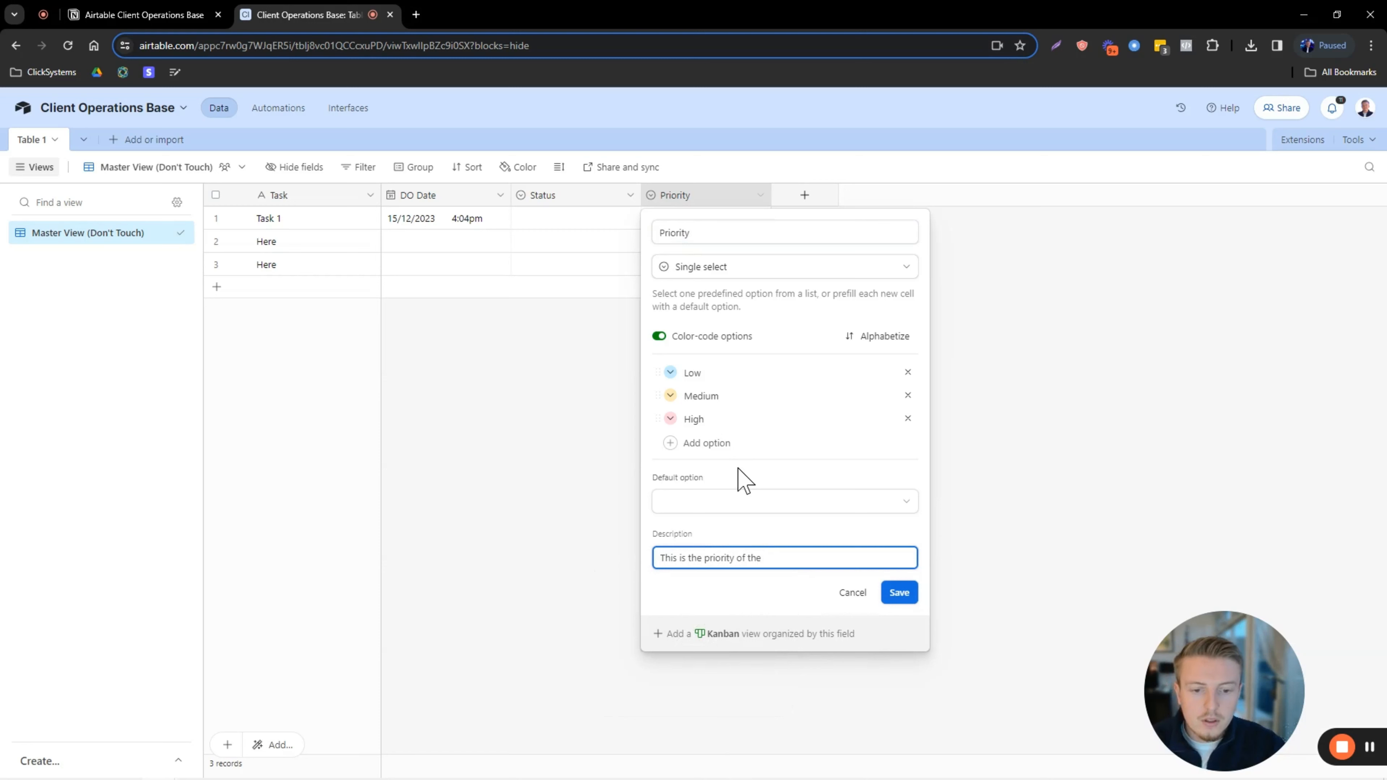
{"action": "type", "text": "task."}
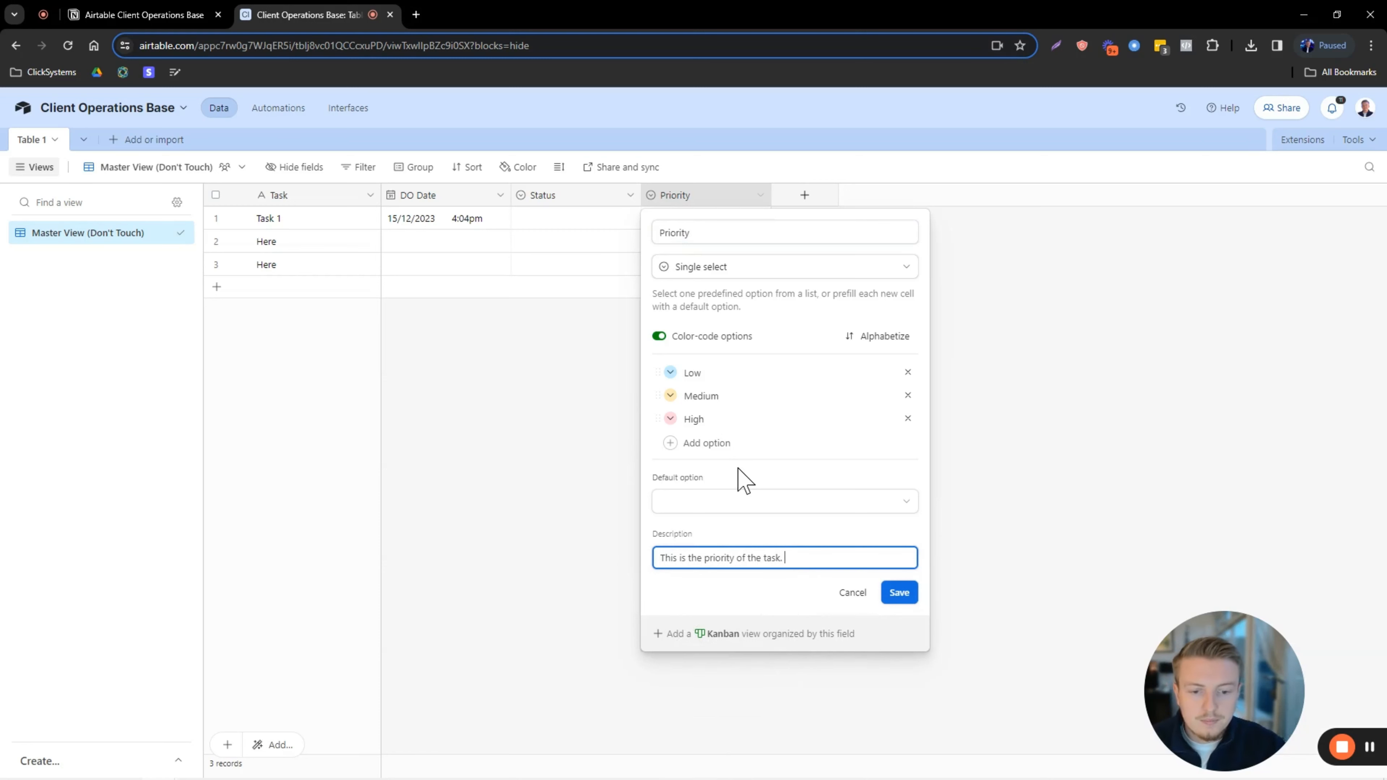
{"action": "left_click", "coordinate": [900, 597]}
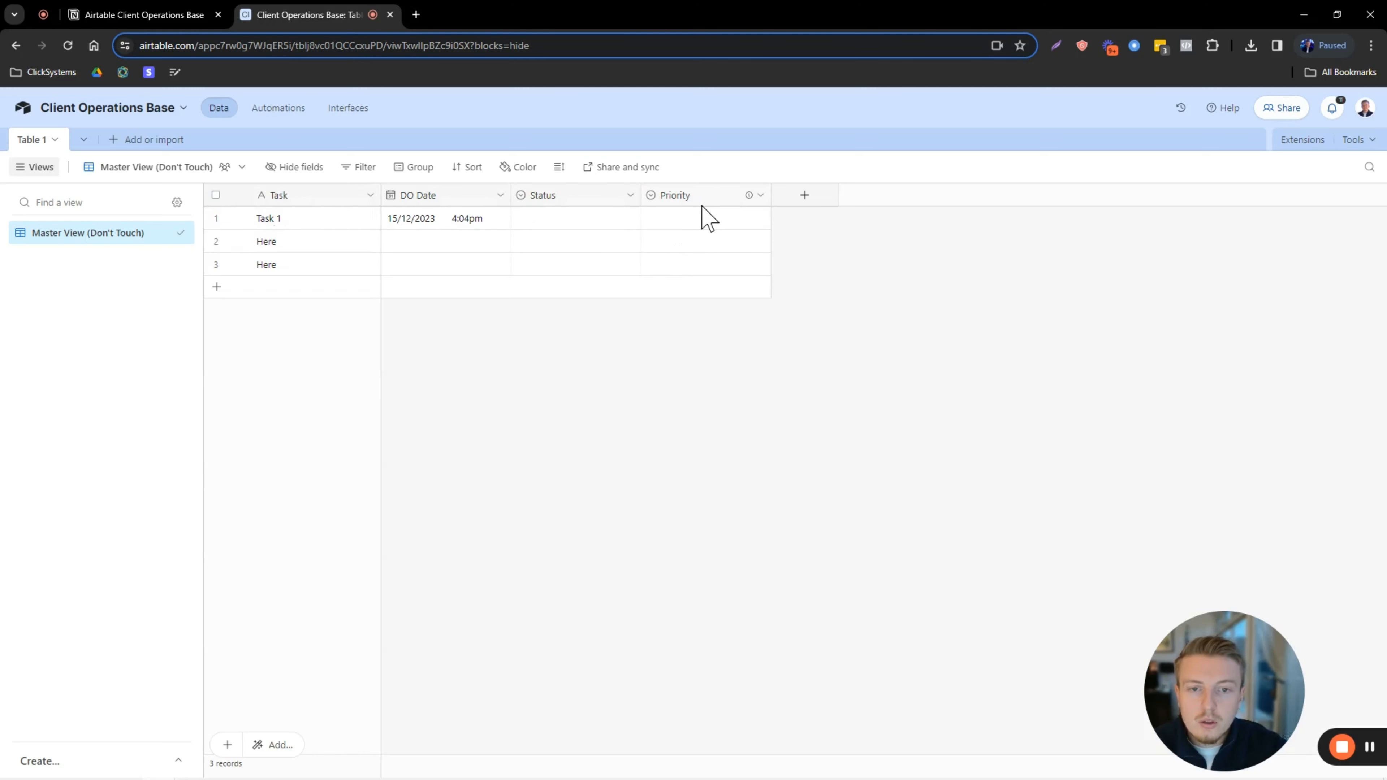
Add a checkbox field named Done.
{"action": "left_click", "coordinate": [814, 200]}
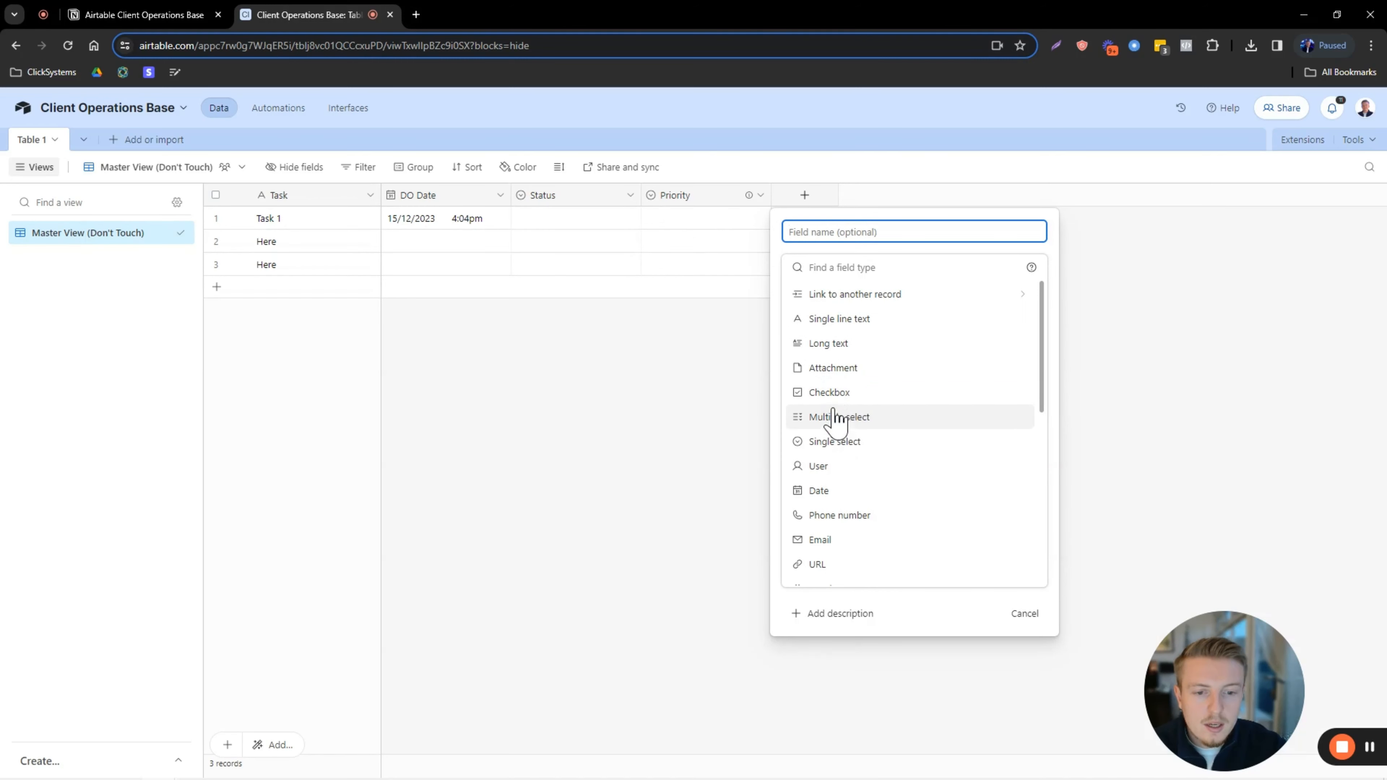
{"action": "left_click", "coordinate": [828, 392]}
{"action": "left_click", "coordinate": [830, 231]}
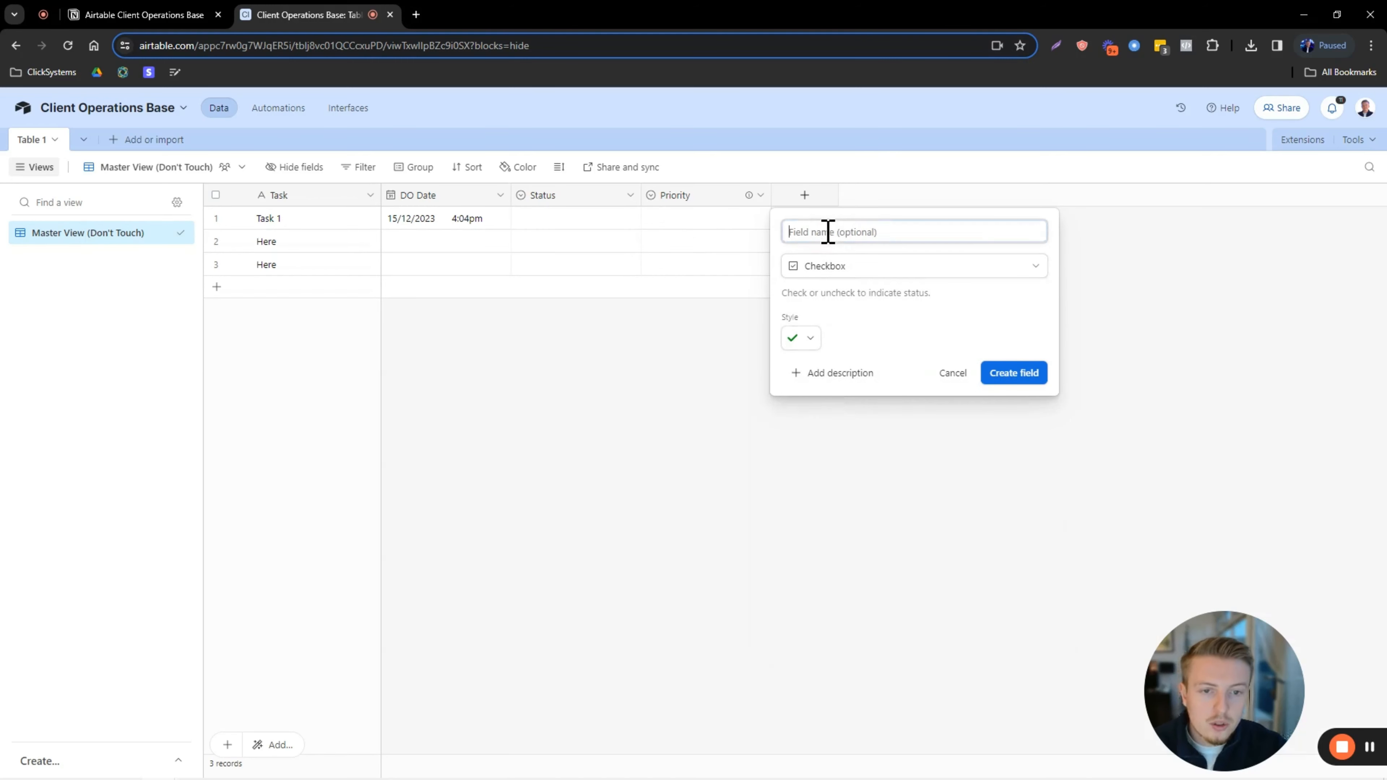
{"action": "type", "text": "D"}
{"action": "key", "text": "Caps_Lock"}
{"action": "type", "text": "one"}
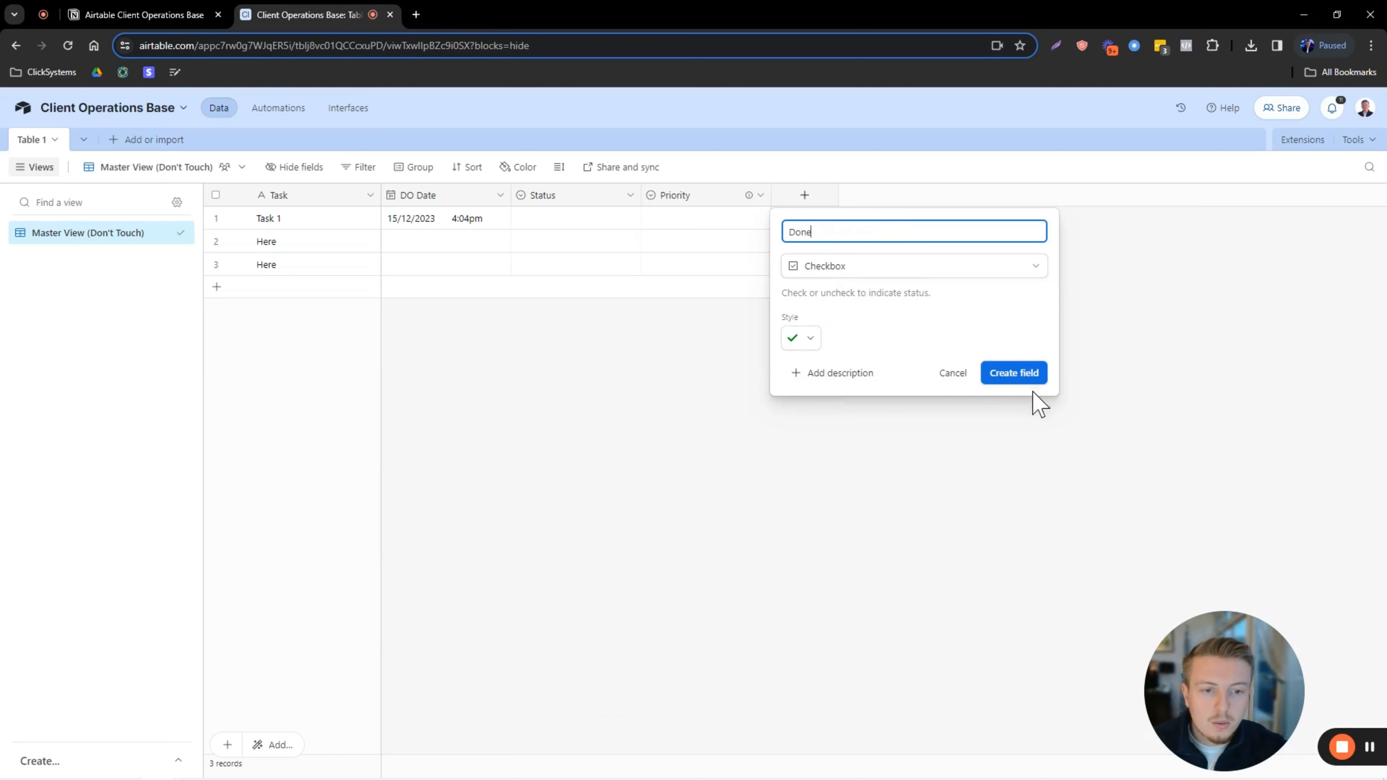
{"action": "left_click", "coordinate": [1026, 380]}
Confirm Done stays a checkbox field, then move the Status column after Priority.
{"action": "double_click", "coordinate": [830, 208]}
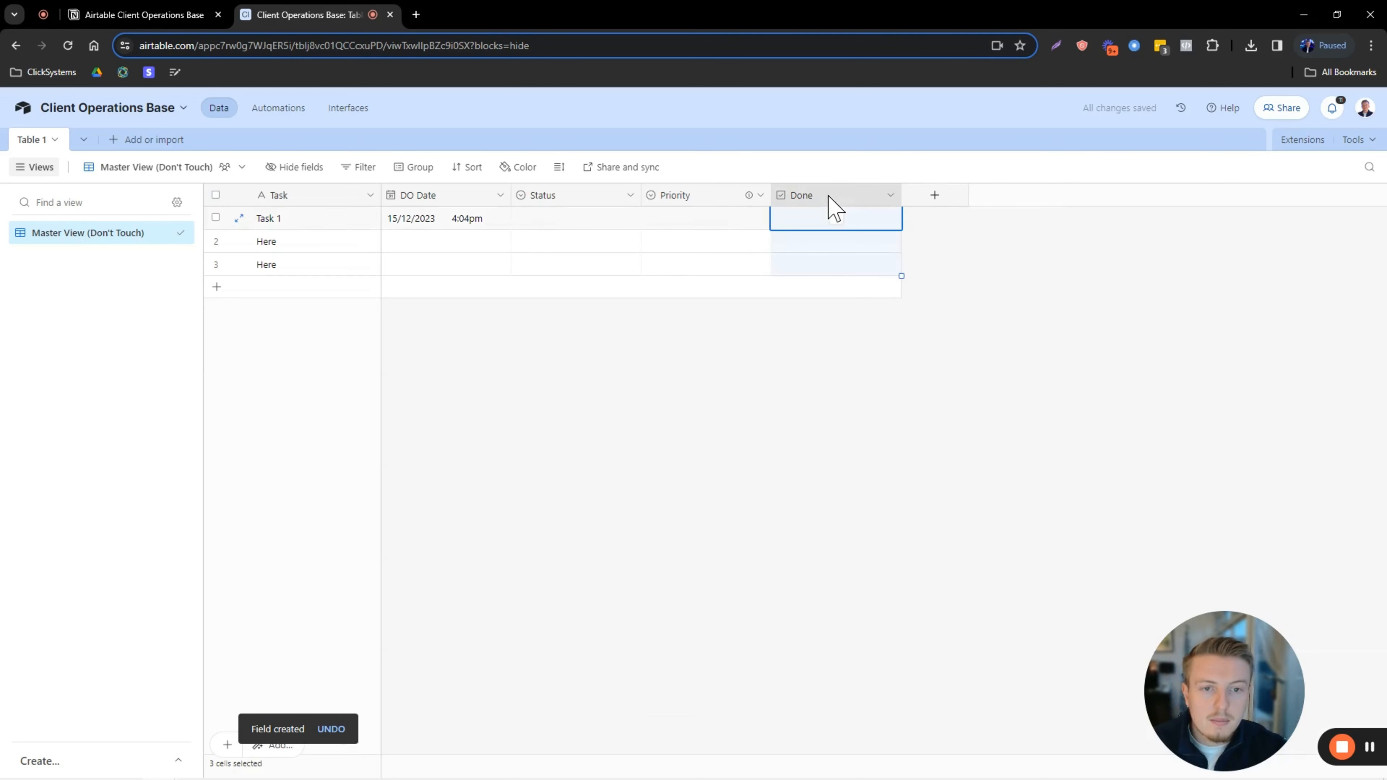
{"action": "left_click", "coordinate": [786, 271]}
{"action": "left_click", "coordinate": [795, 394]}
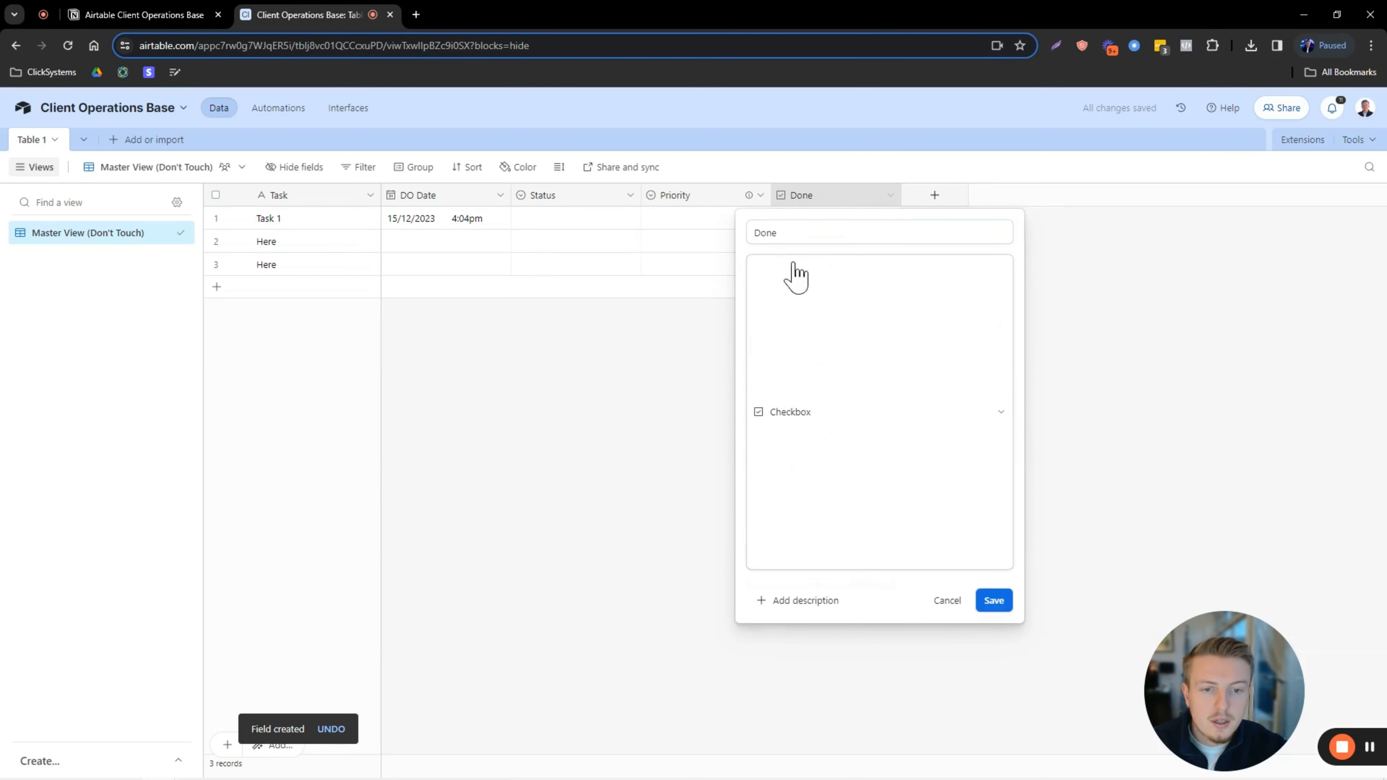
{"action": "left_click", "coordinate": [784, 231]}
{"action": "left_click", "coordinate": [995, 376]}
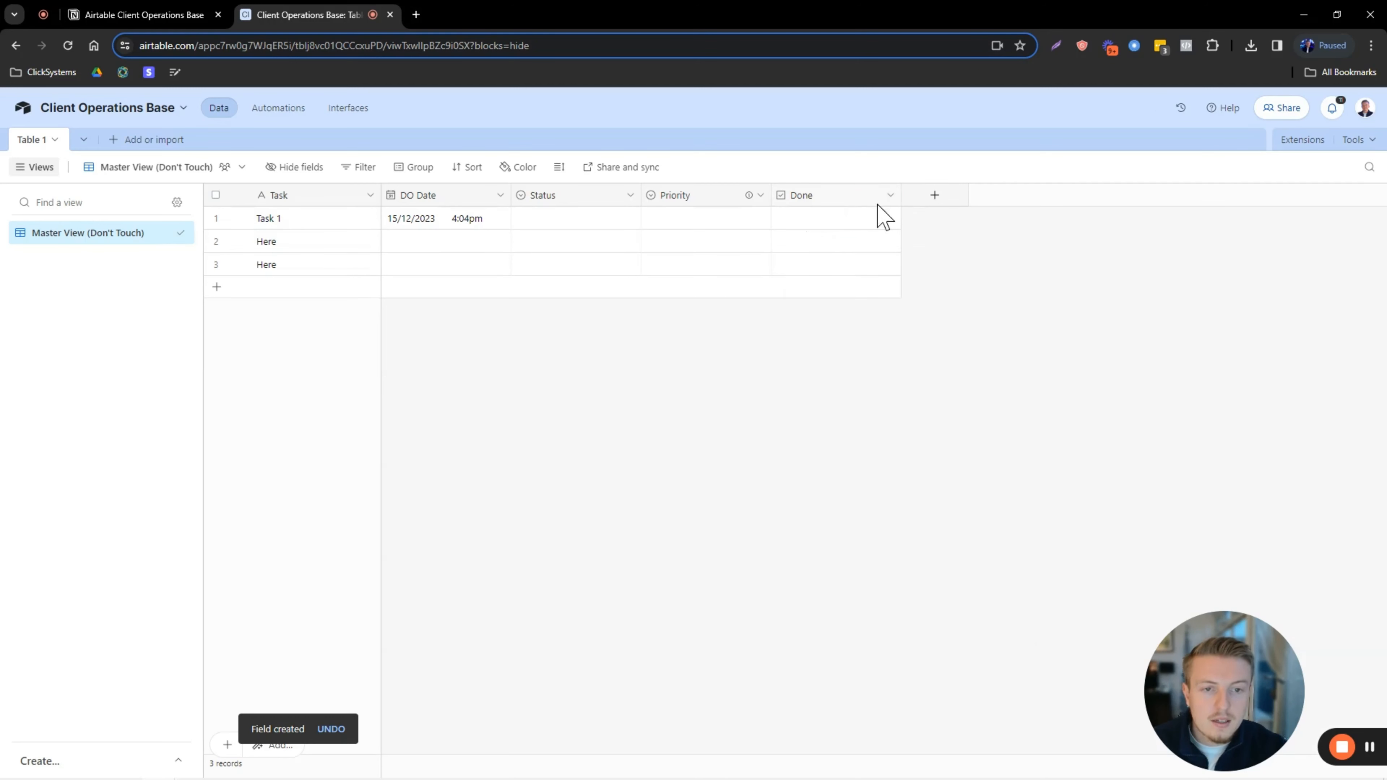
{"action": "left_click_drag", "start_coordinate": [552, 207], "coordinate": [759, 211]}
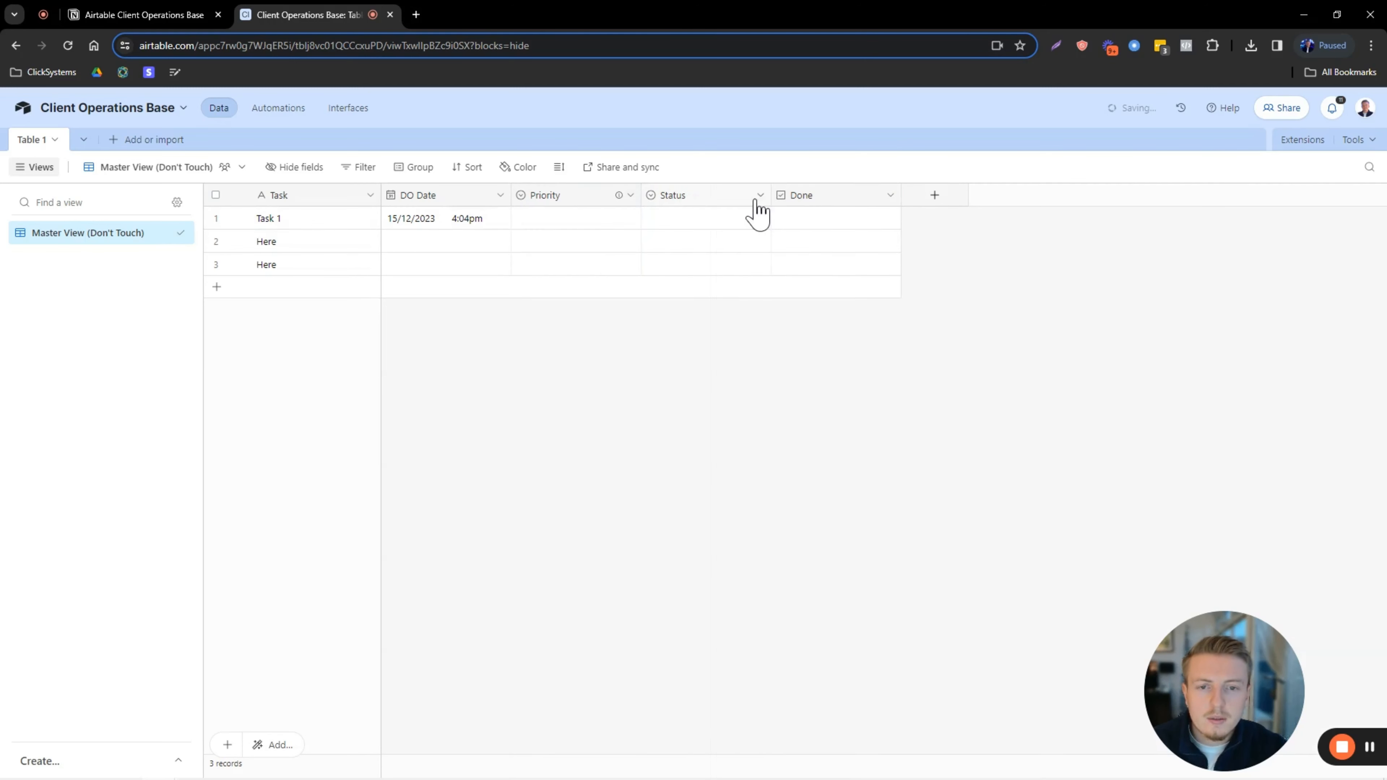
Set Task 1's priority to Medium and its status to TO DO.
{"action": "double_click", "coordinate": [568, 222]}
{"action": "left_click", "coordinate": [543, 320]}
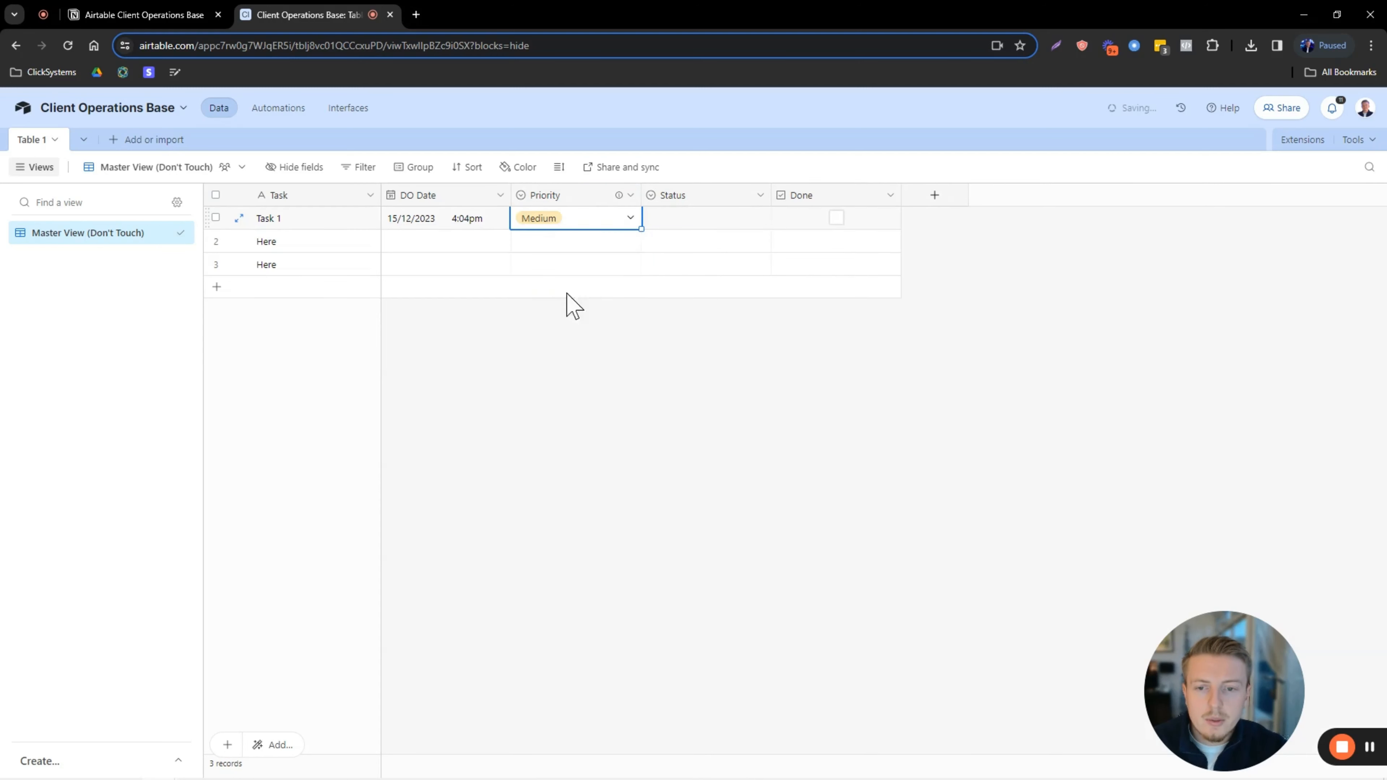
{"action": "double_click", "coordinate": [679, 224]}
{"action": "left_click", "coordinate": [708, 300]}
{"action": "left_click", "coordinate": [498, 390]}
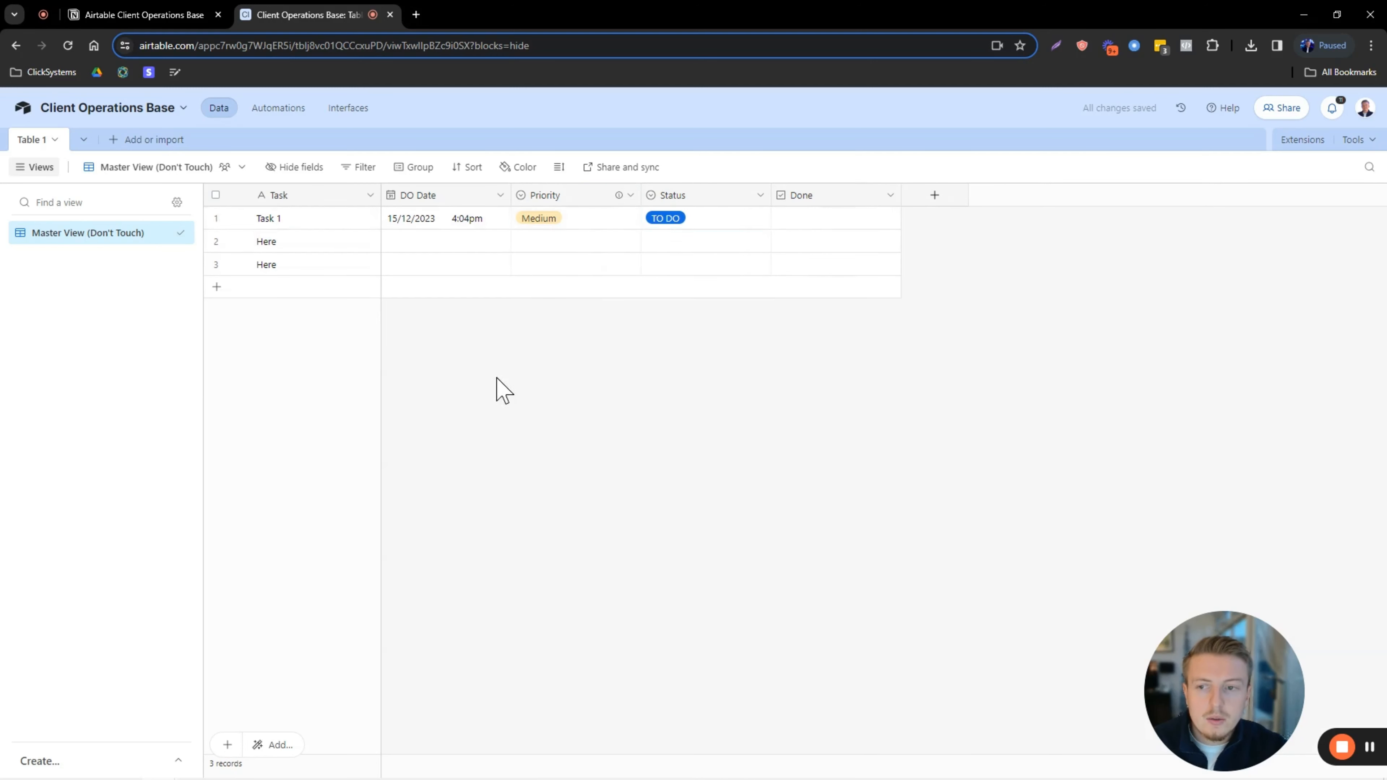
Widen the Task column and select Task 1's cells from Task through Priority.
{"action": "left_click", "coordinate": [300, 221]}
{"action": "left_click_drag", "start_coordinate": [375, 185], "coordinate": [488, 185]}
{"action": "left_click", "coordinate": [466, 323]}
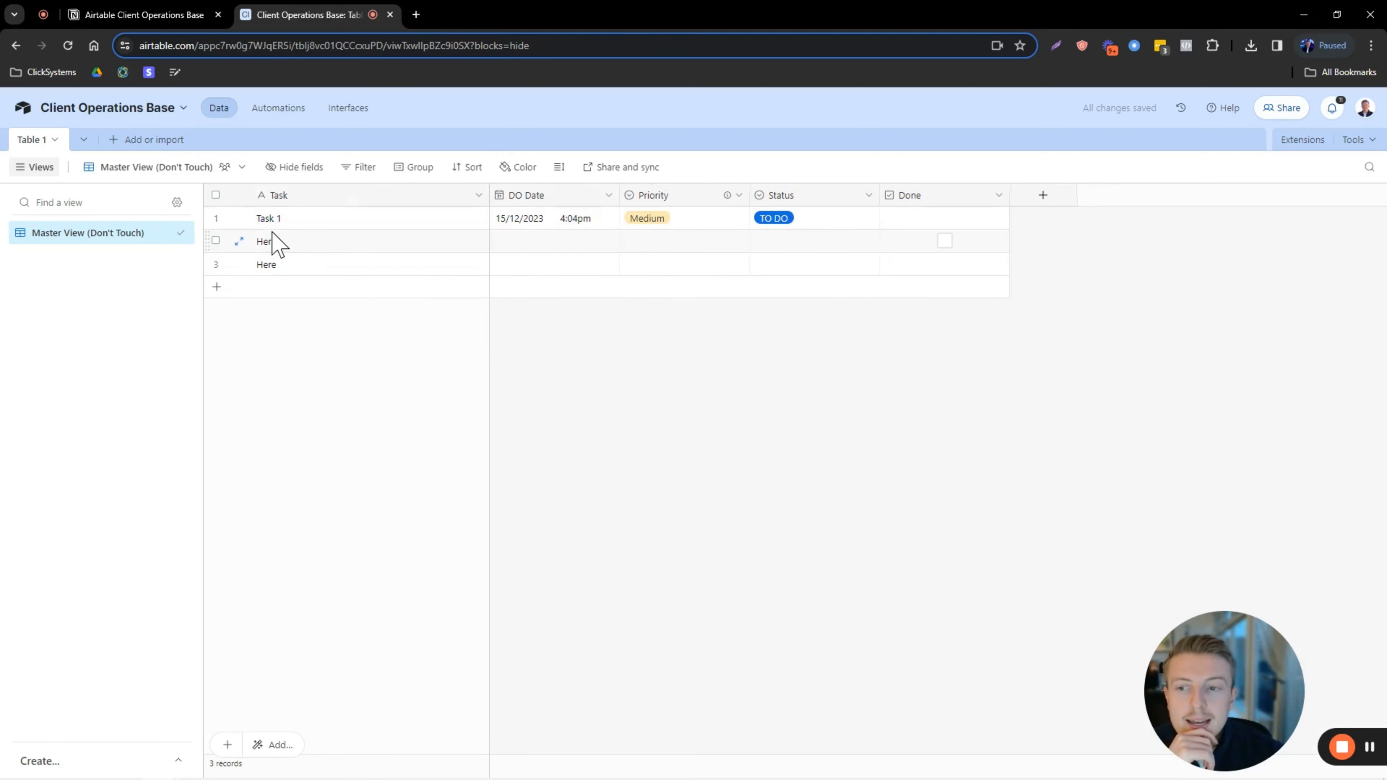
{"action": "left_click_drag", "start_coordinate": [344, 218], "coordinate": [678, 229]}
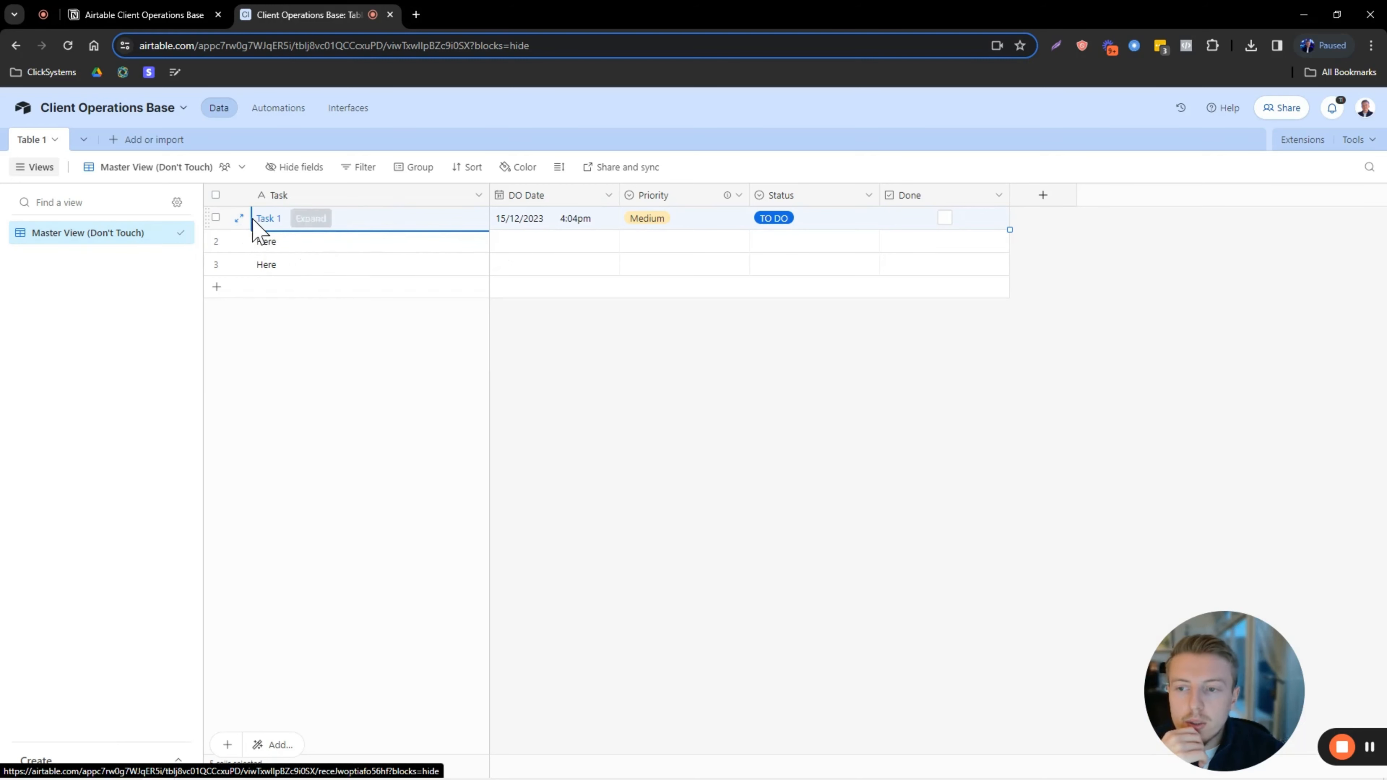
{"action": "left_click", "coordinate": [215, 218]}
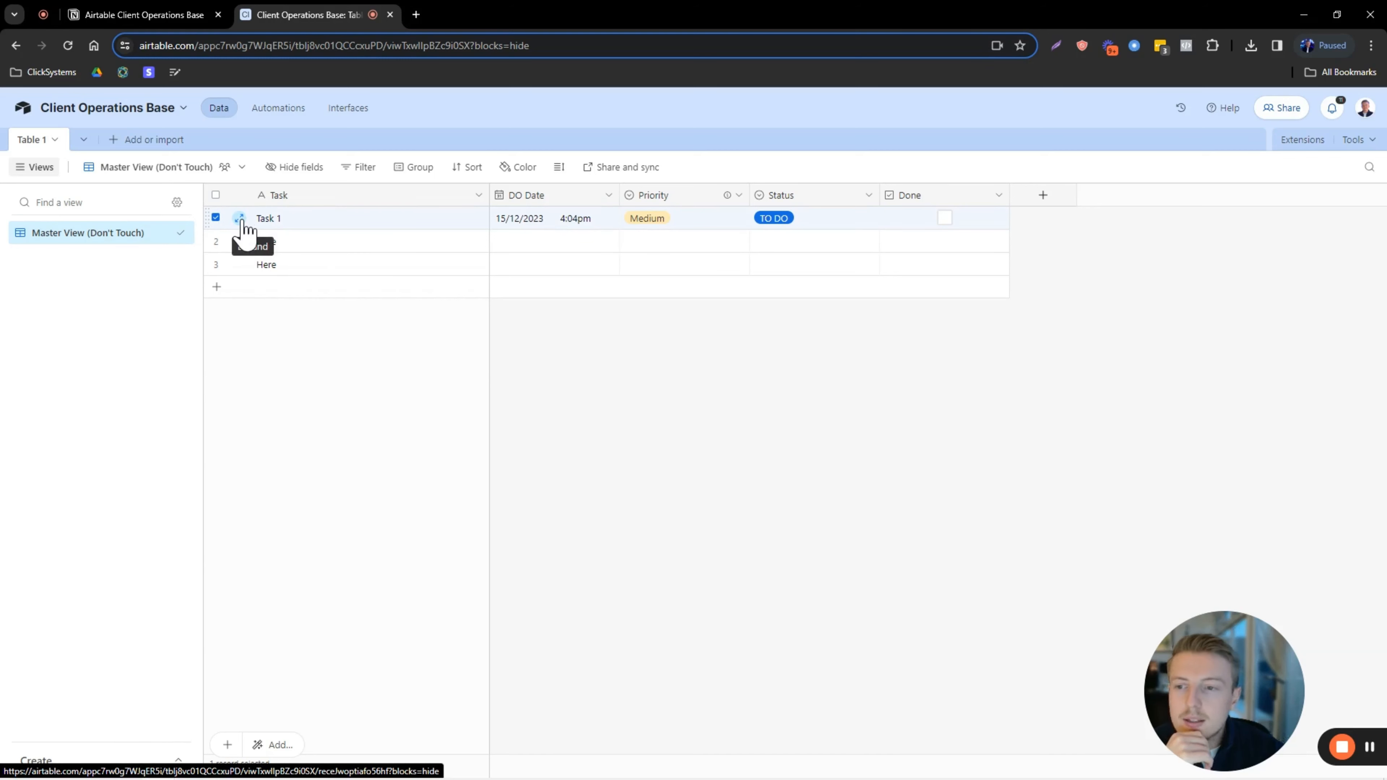
{"action": "left_click", "coordinate": [216, 217]}
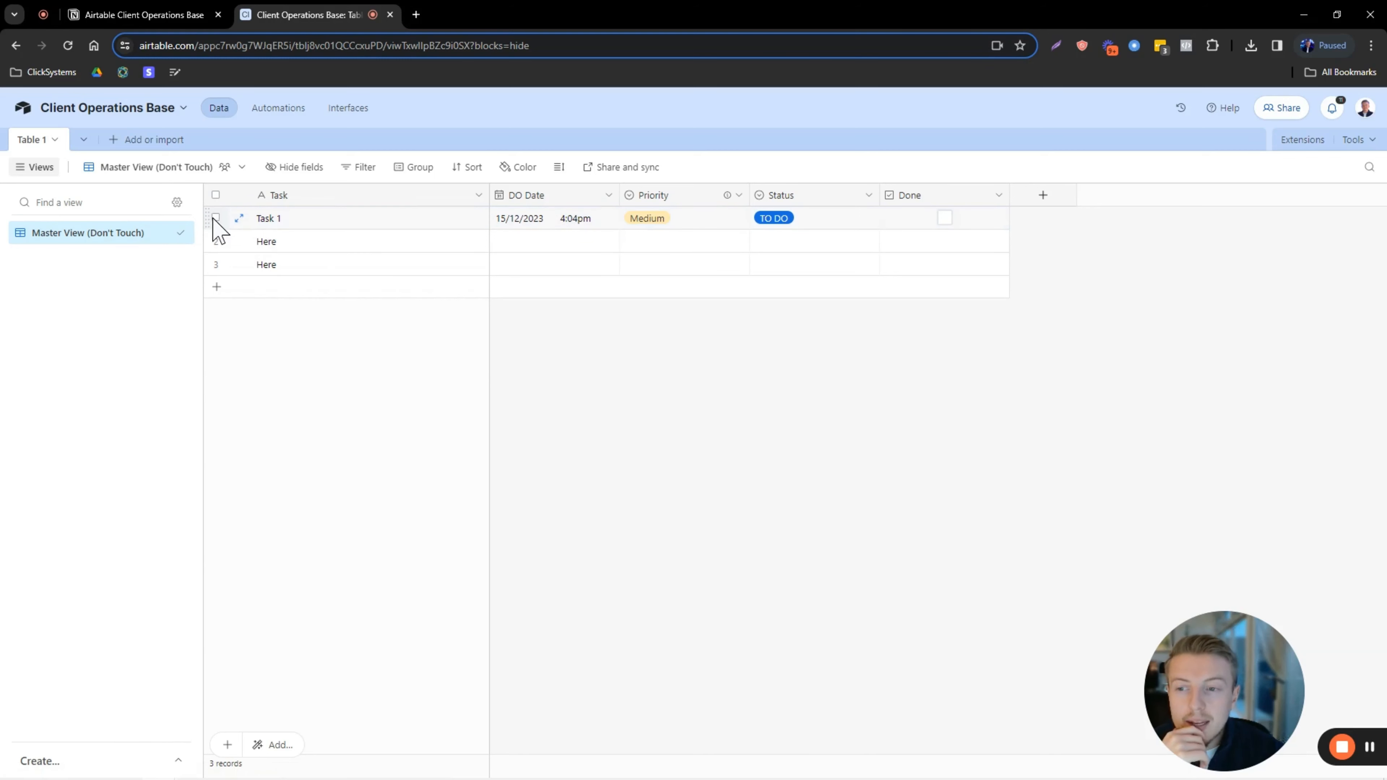
{"action": "left_click", "coordinate": [239, 218]}
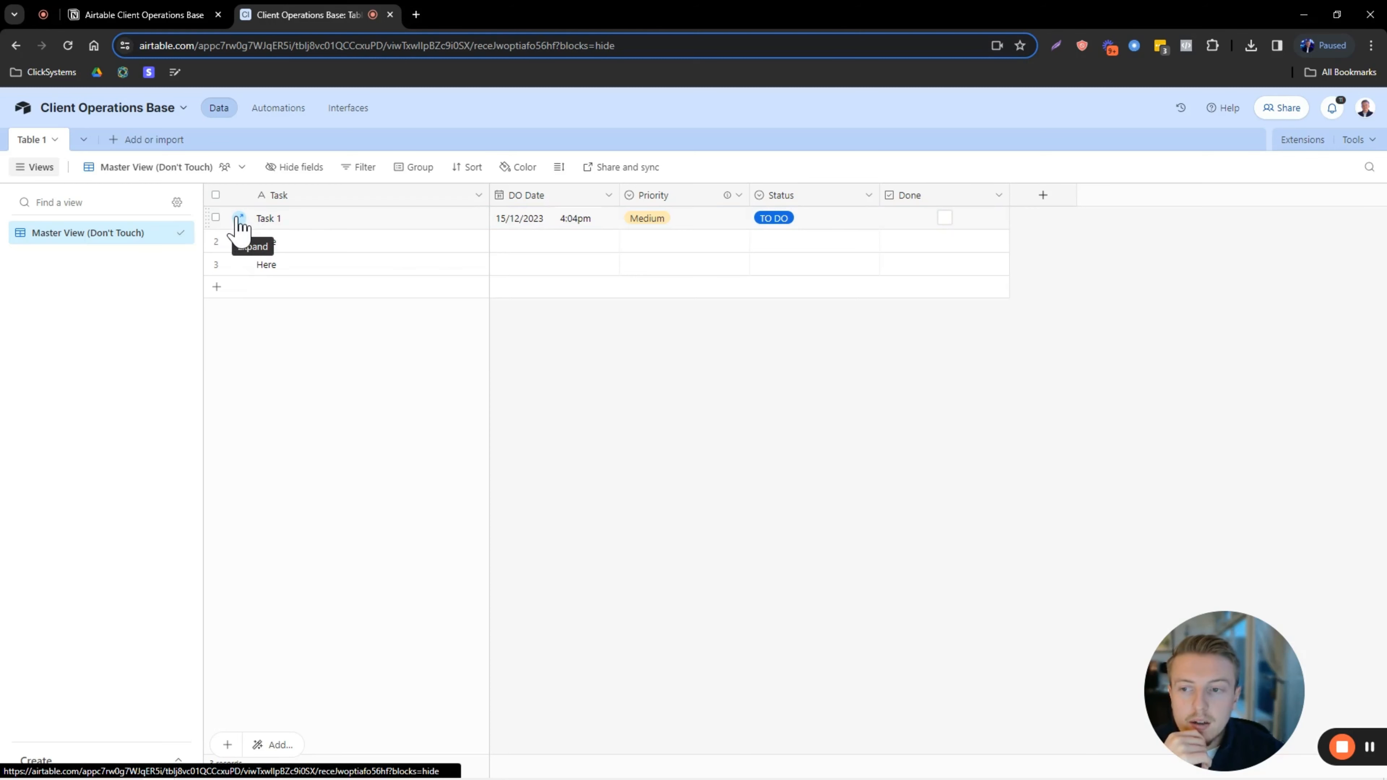
{"action": "left_click_drag", "start_coordinate": [358, 246], "coordinate": [403, 248]}
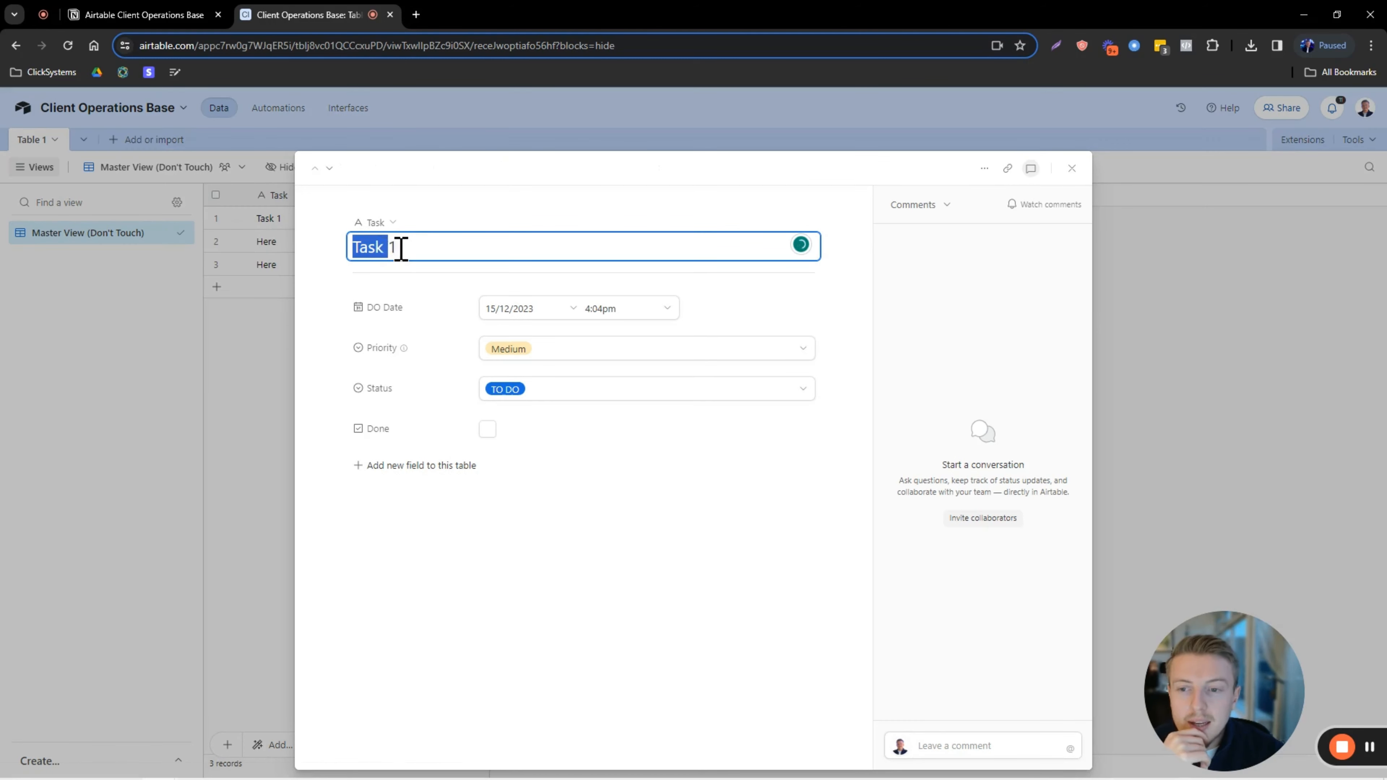
{"action": "left_click", "coordinate": [463, 248]}
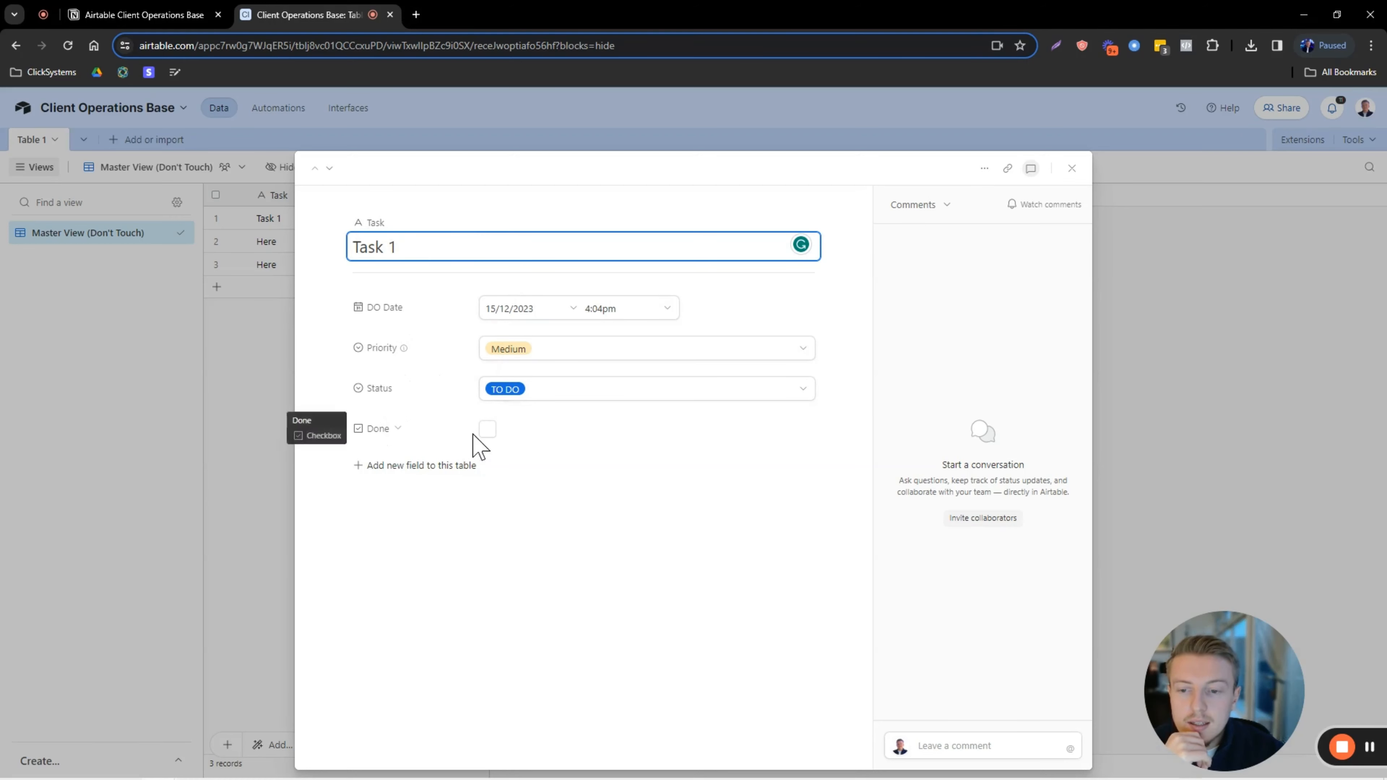
{"action": "left_click", "coordinate": [1071, 170]}
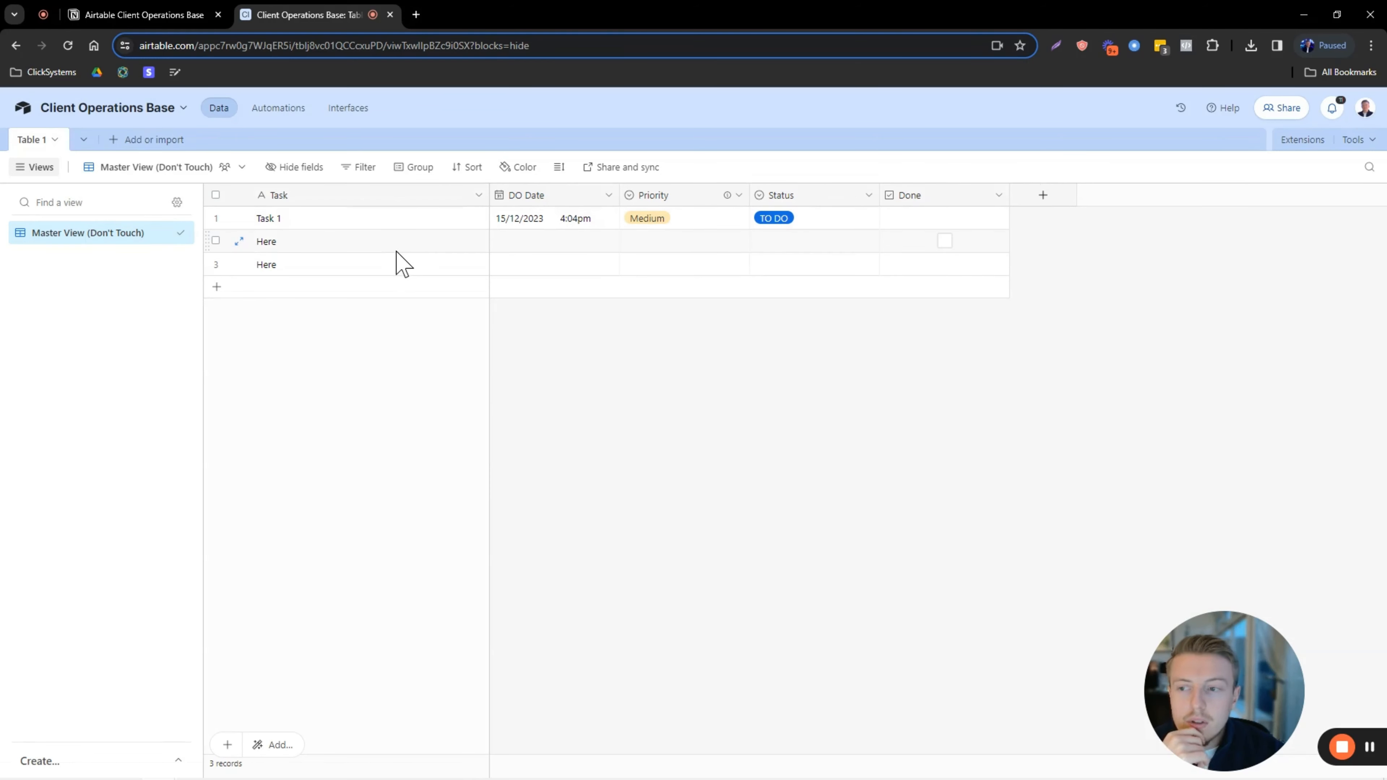
Create a user field named Assignee that allows multiple users.
{"action": "left_click", "coordinate": [1045, 198]}
{"action": "scroll", "coordinate": [1070, 459], "scroll_direction": "down", "scroll_amount": 3}
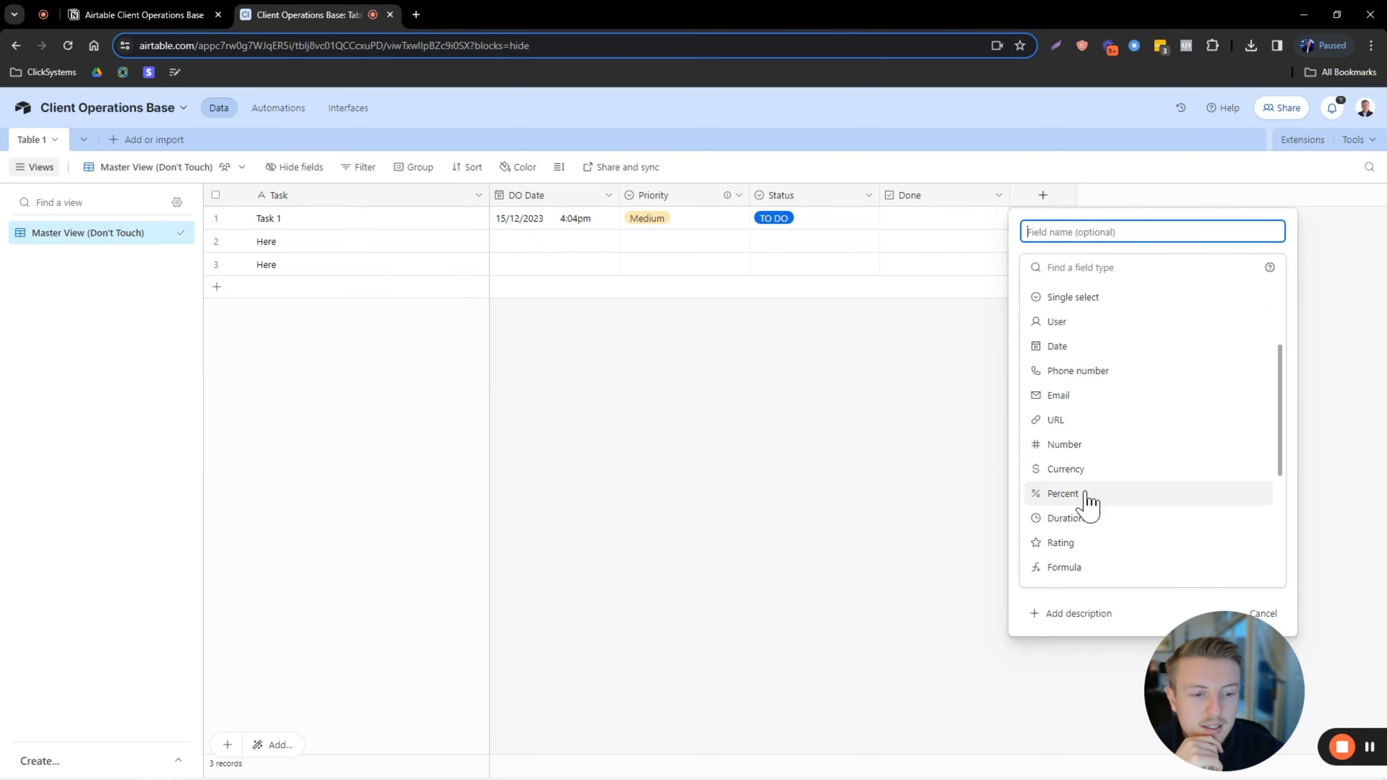
{"action": "scroll", "coordinate": [1087, 500], "scroll_direction": "down", "scroll_amount": 4}
{"action": "scroll", "coordinate": [1092, 437], "scroll_direction": "up", "scroll_amount": 2}
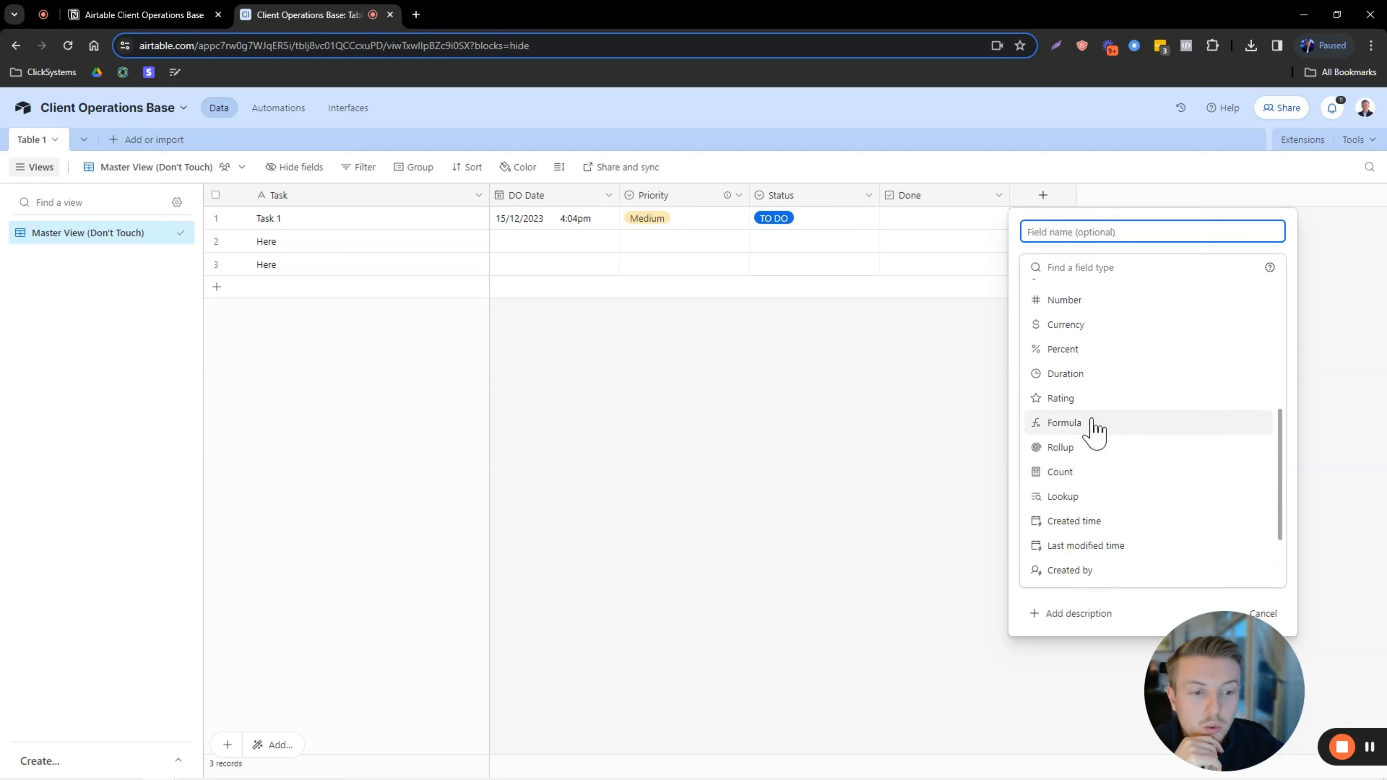
{"action": "scroll", "coordinate": [1095, 428], "scroll_direction": "up", "scroll_amount": 5}
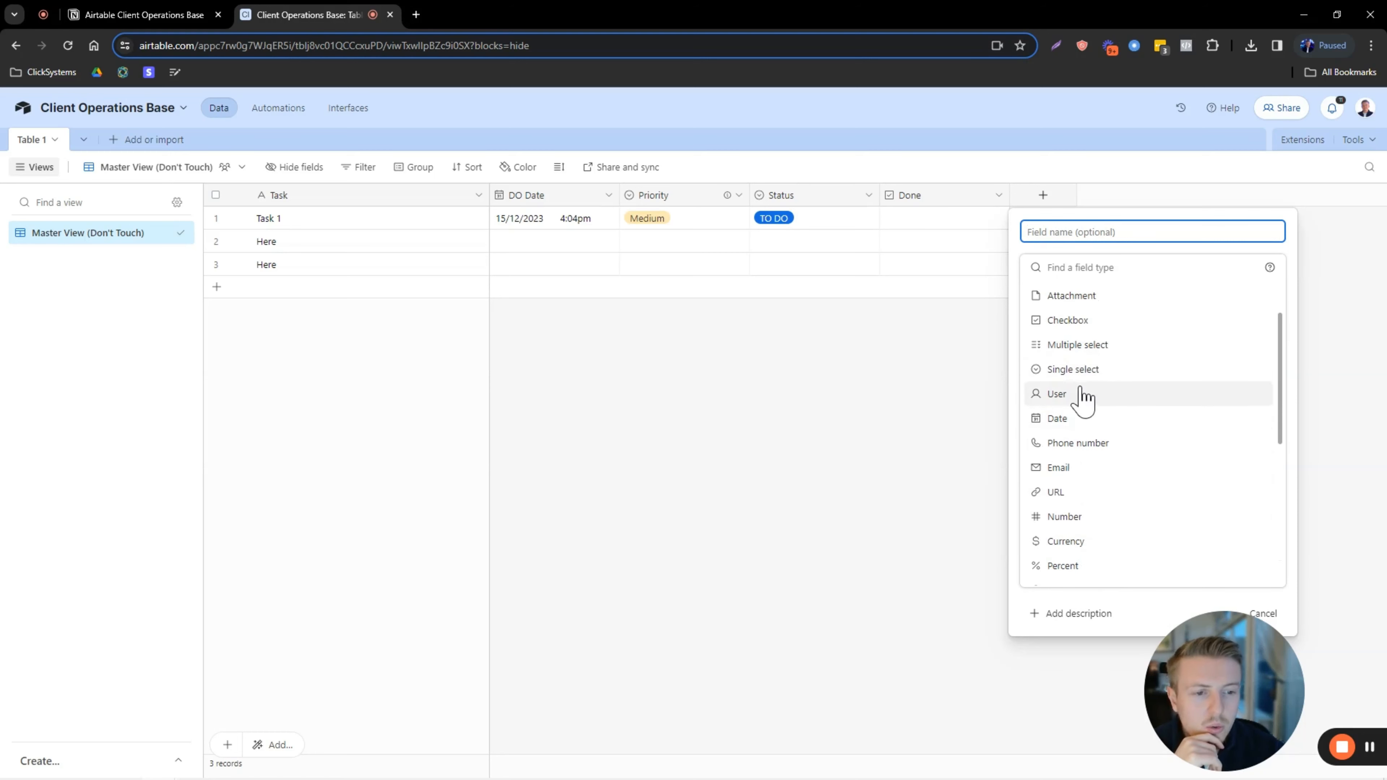
{"action": "left_click", "coordinate": [1074, 394]}
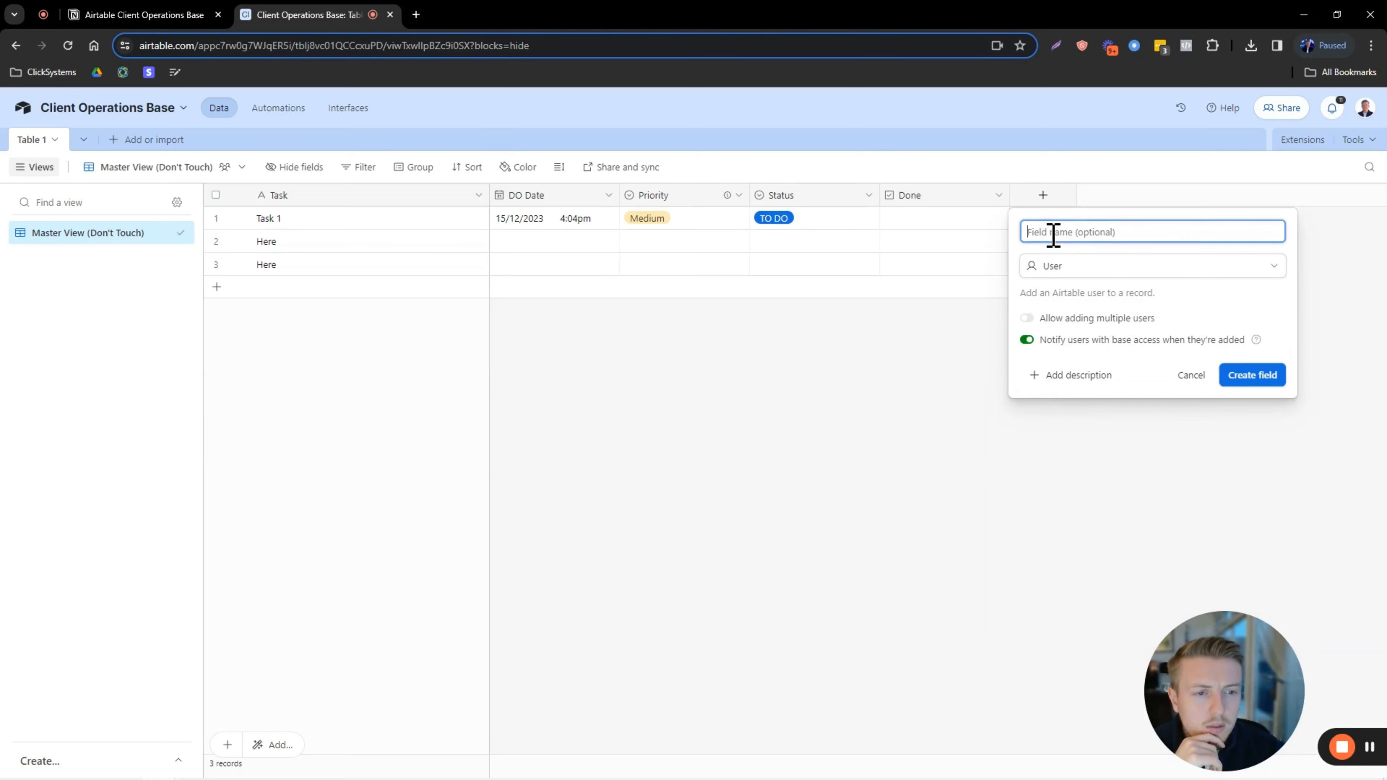
{"action": "key", "text": "Caps_Lock"}
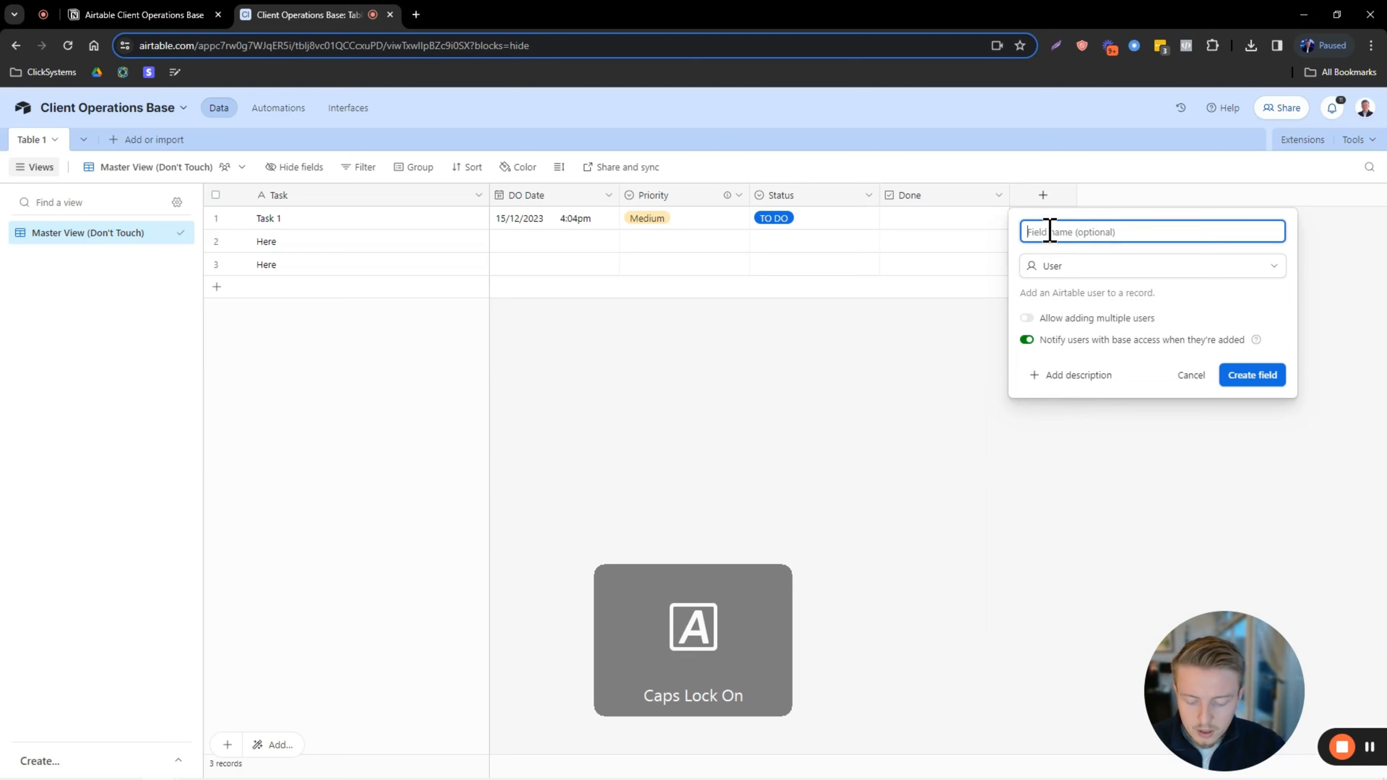
{"action": "type", "text": "A"}
{"action": "key", "text": "Caps_Lock"}
{"action": "type", "text": "ssignee"}
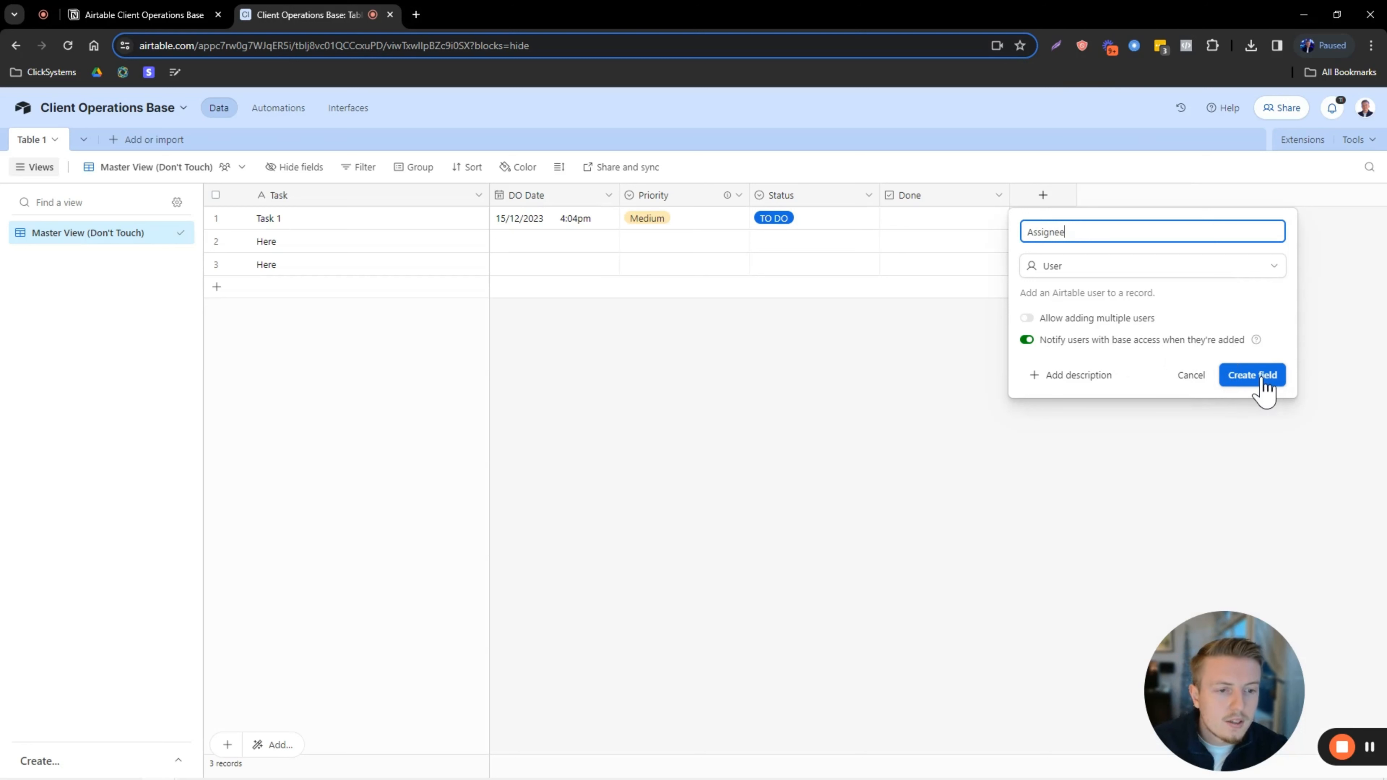
{"action": "left_click", "coordinate": [1029, 319]}
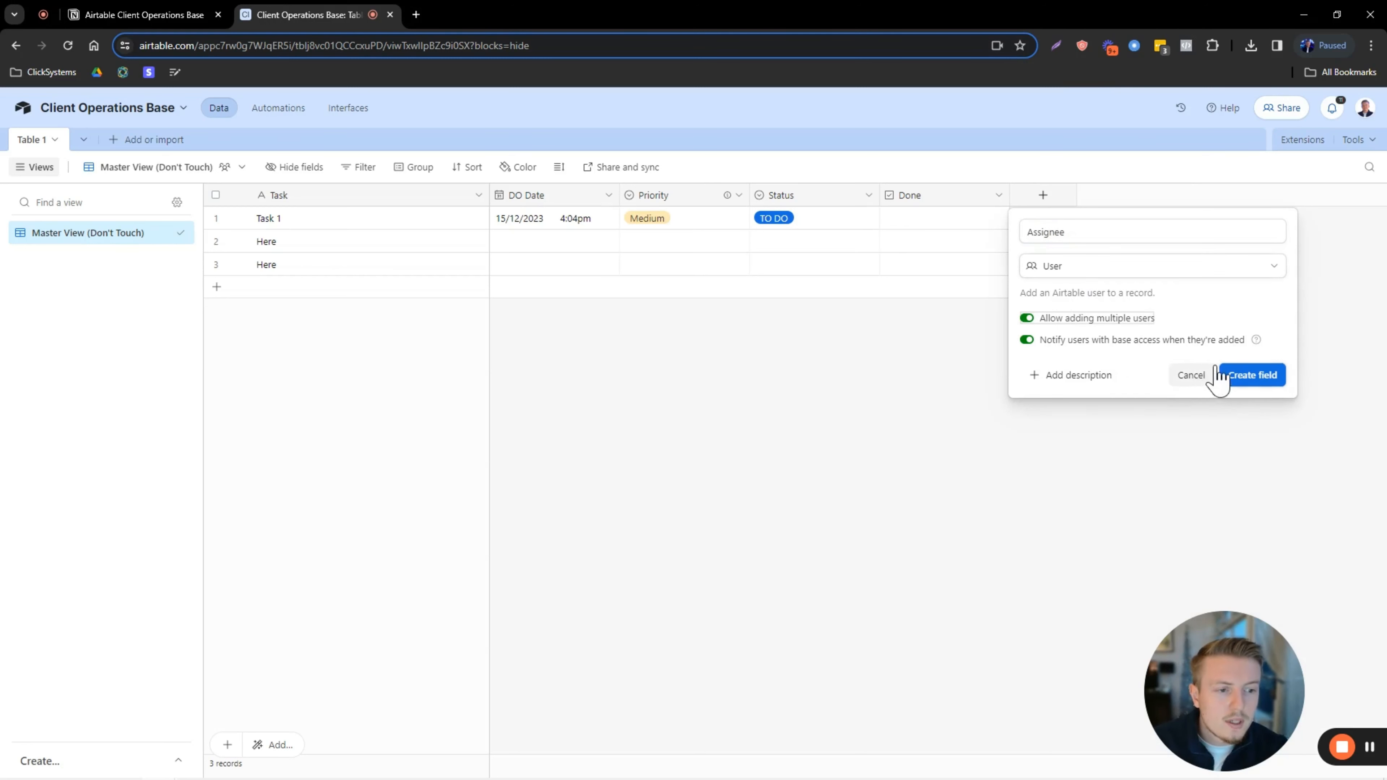
{"action": "left_click", "coordinate": [1223, 376]}
Move the Assignee column between Status and Done.
{"action": "left_click", "coordinate": [1050, 194]}
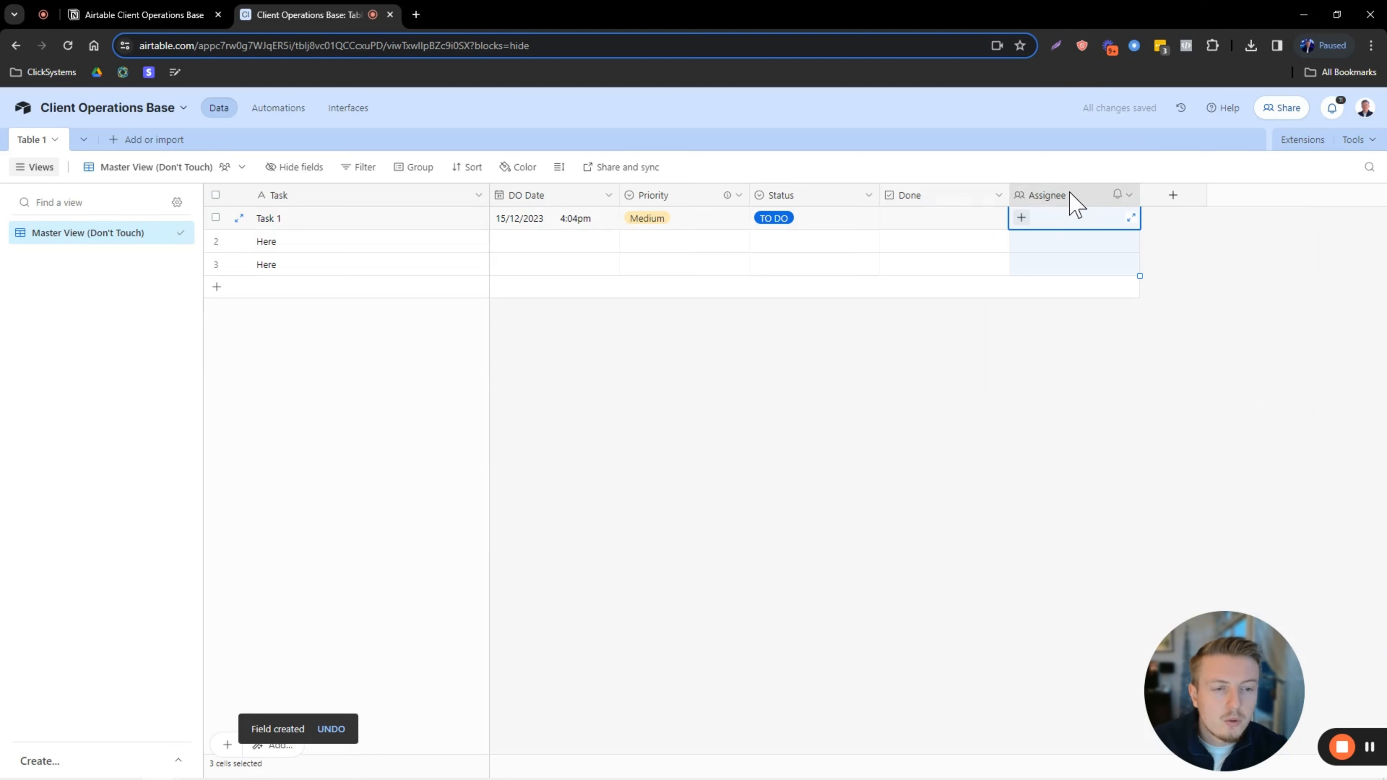
{"action": "left_click_drag", "start_coordinate": [1070, 194], "coordinate": [884, 195]}
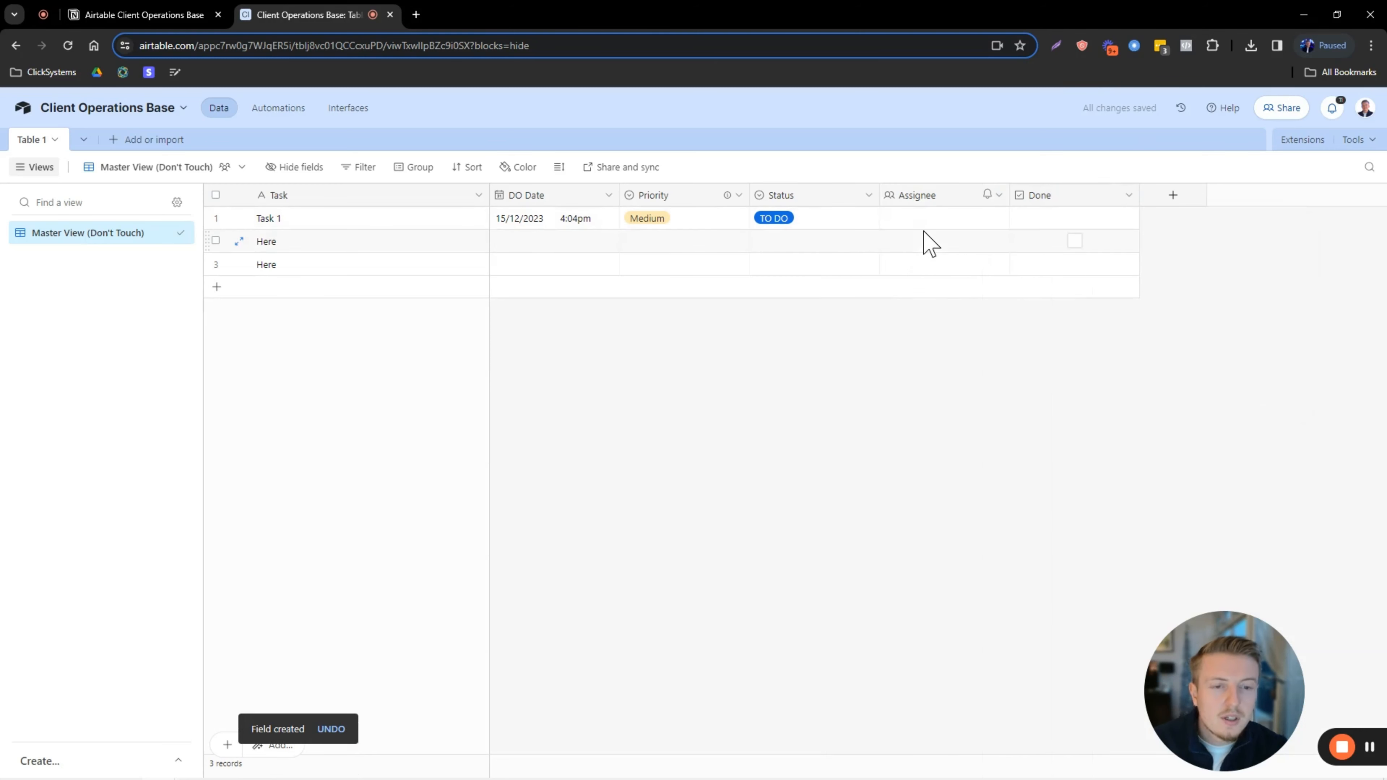
{"action": "left_click", "coordinate": [938, 220]}
{"action": "left_click", "coordinate": [906, 222]}
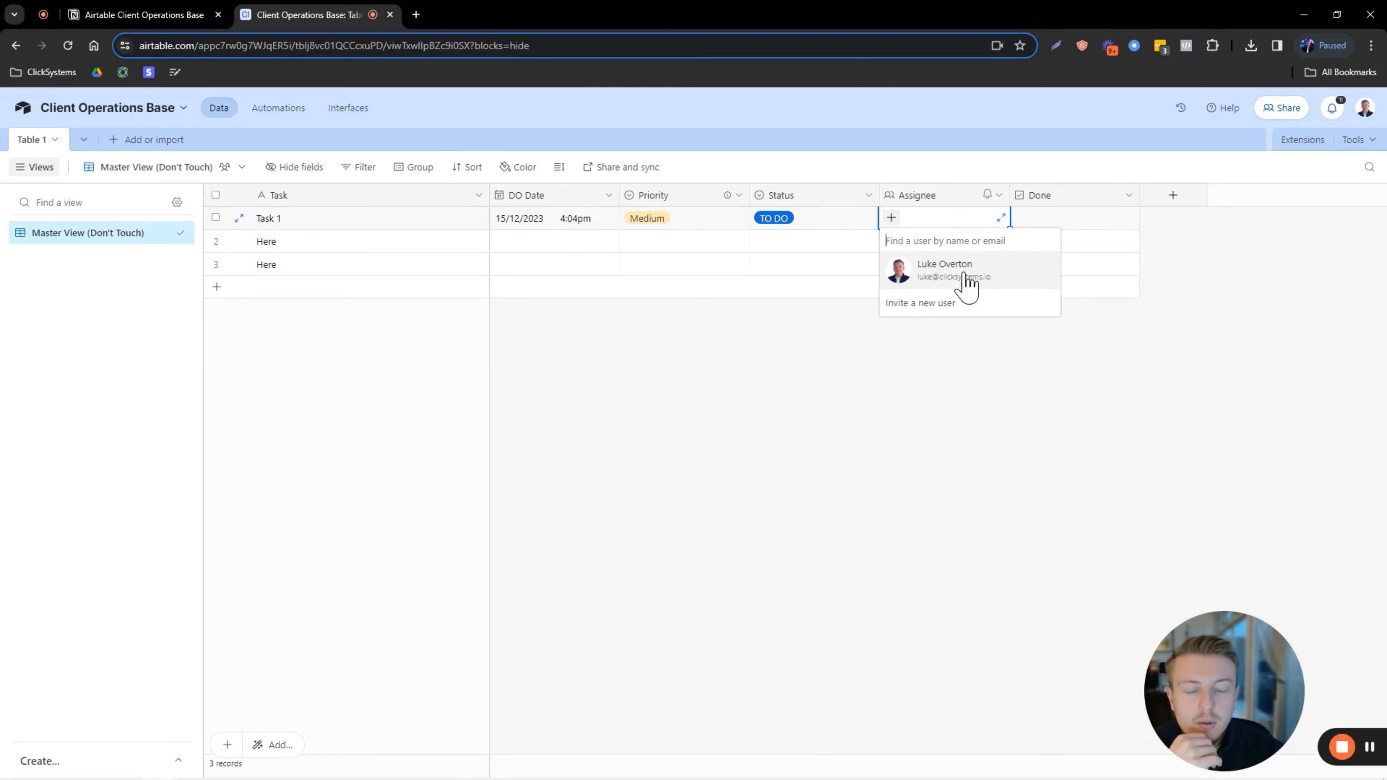
Assign the listed collaborator to Task 1's Assignee cell.
{"action": "left_click", "coordinate": [935, 269]}
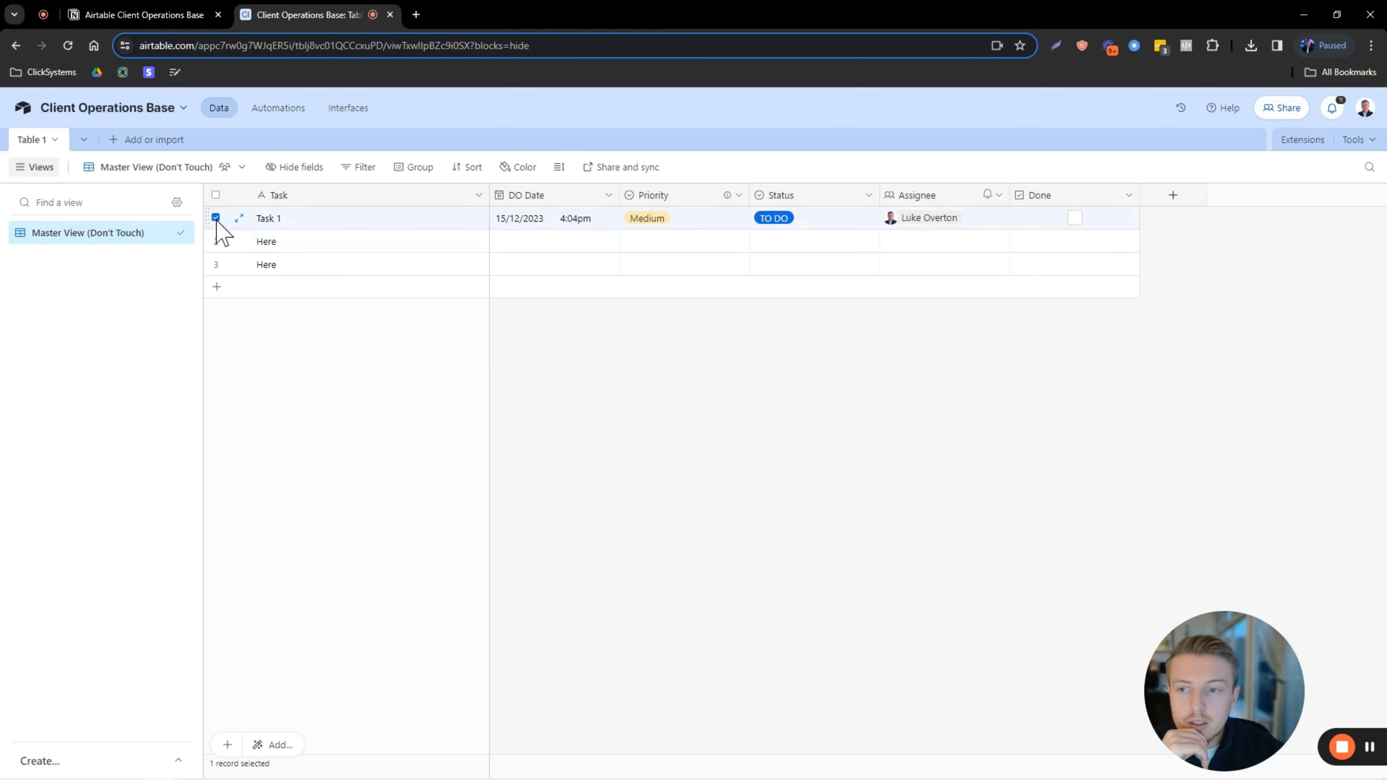
Duplicate the Task 1 record twice and delete the two Here placeholder rows.
{"action": "right_click", "coordinate": [218, 223]}
{"action": "left_click", "coordinate": [281, 298]}
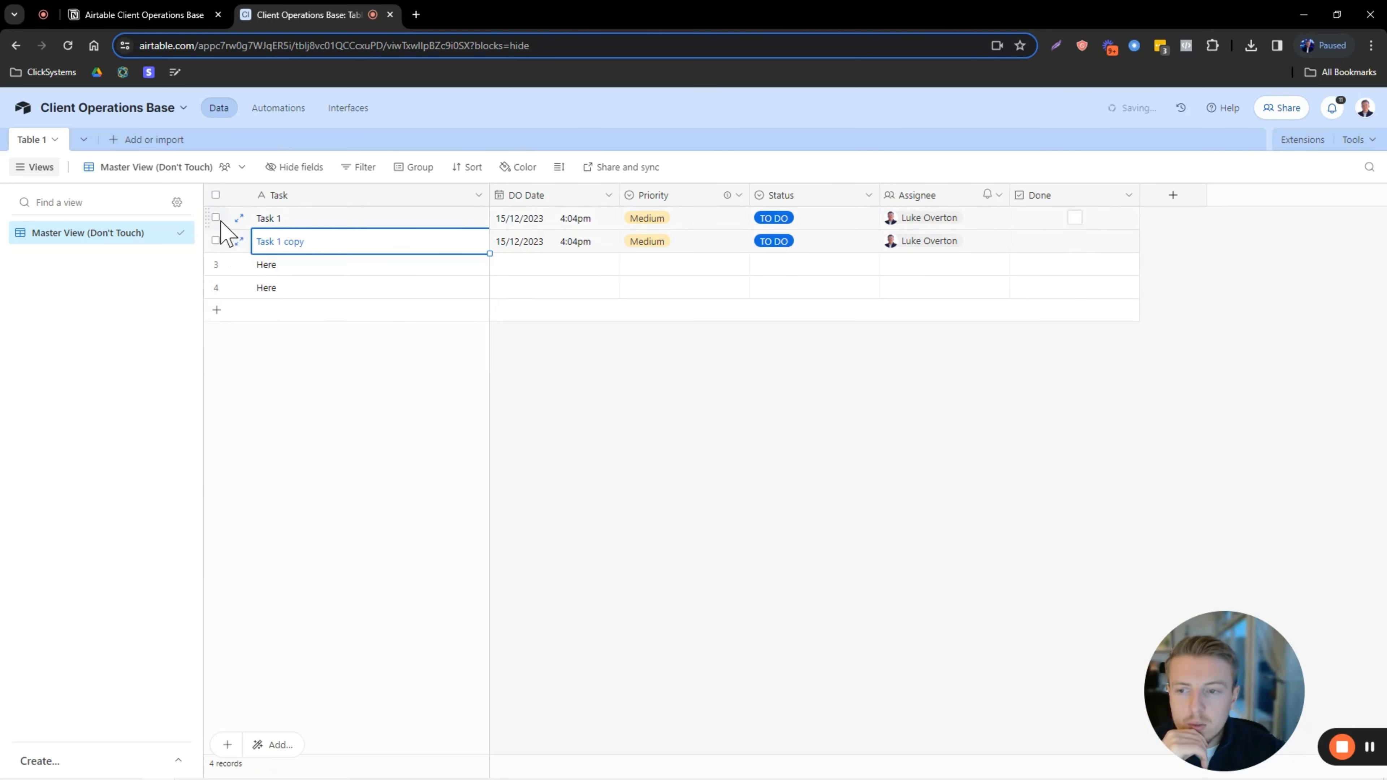
{"action": "right_click", "coordinate": [222, 242]}
{"action": "left_click", "coordinate": [284, 324]}
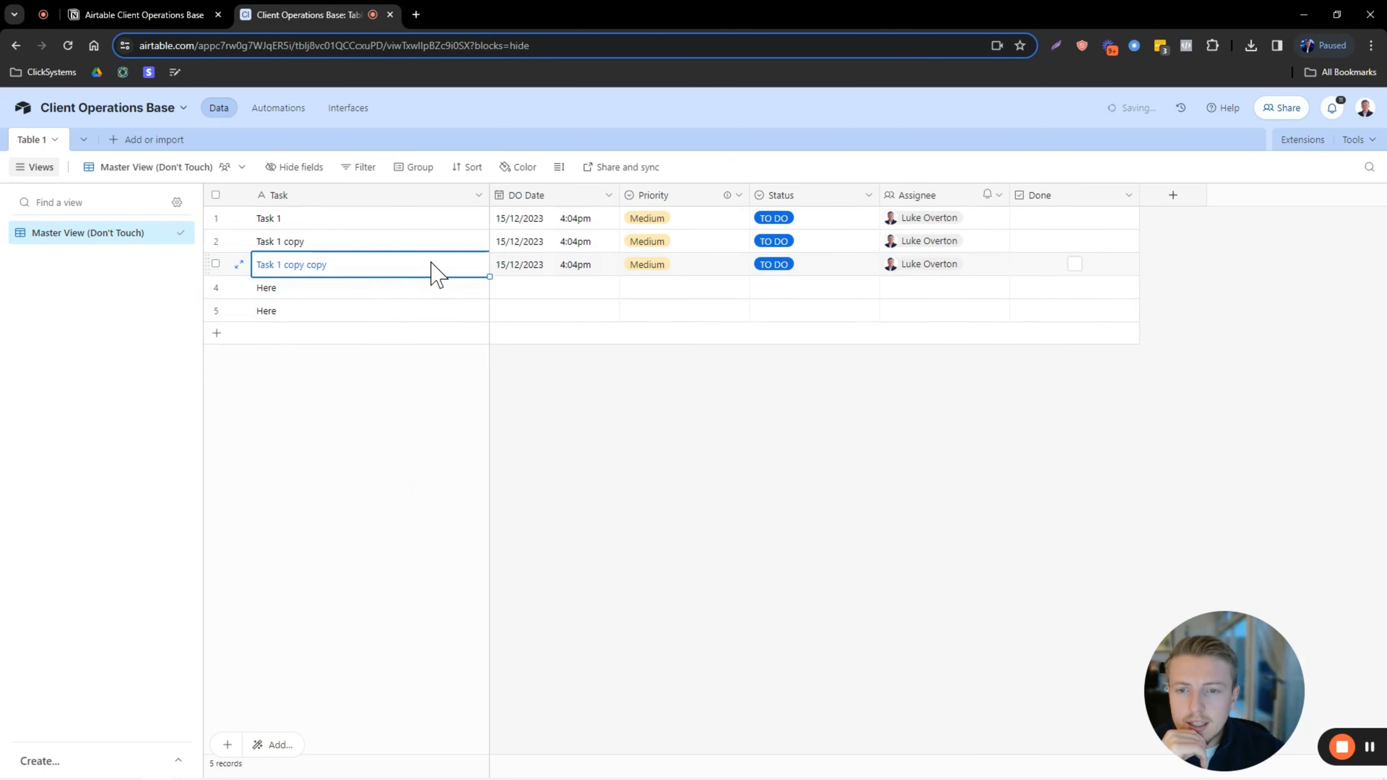
{"action": "left_click", "coordinate": [216, 286]}
{"action": "left_click", "coordinate": [216, 310]}
{"action": "right_click", "coordinate": [219, 310]}
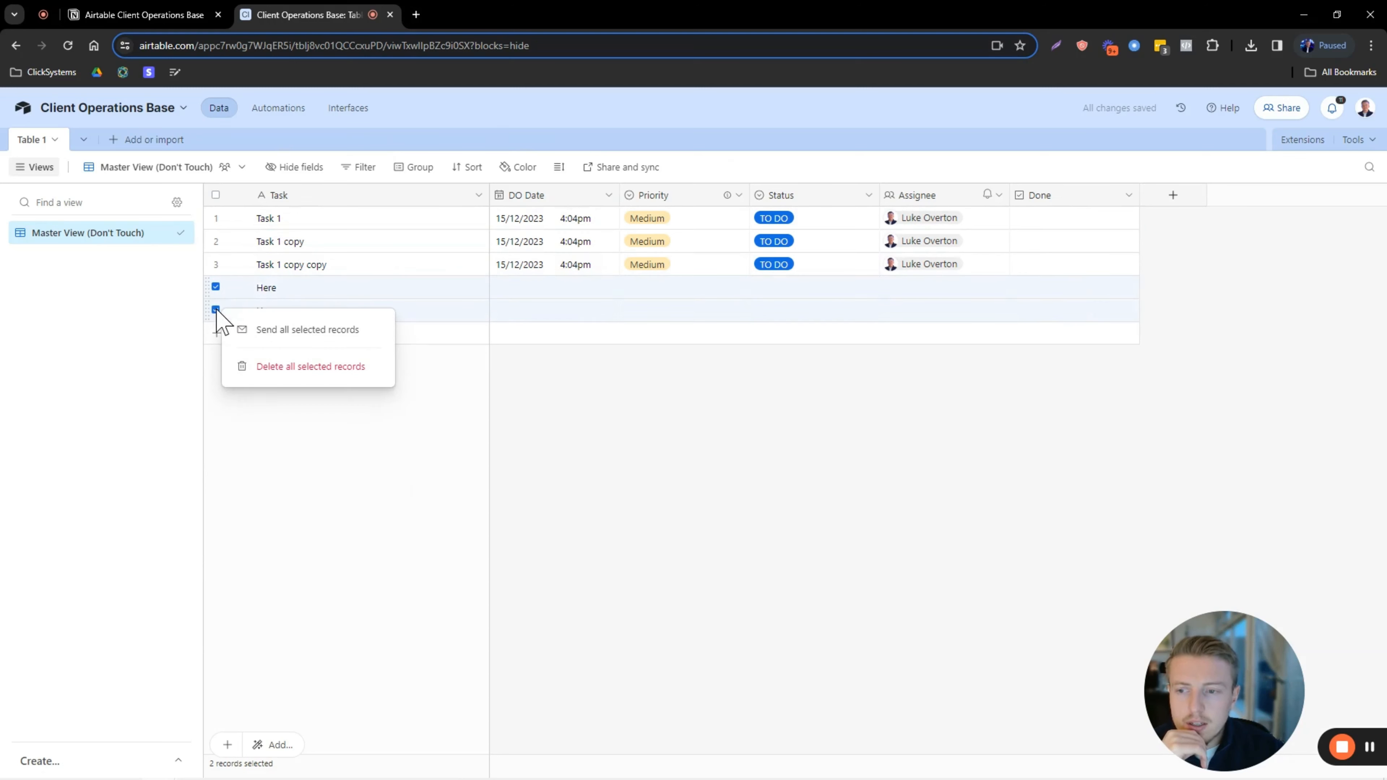
{"action": "left_click", "coordinate": [280, 366]}
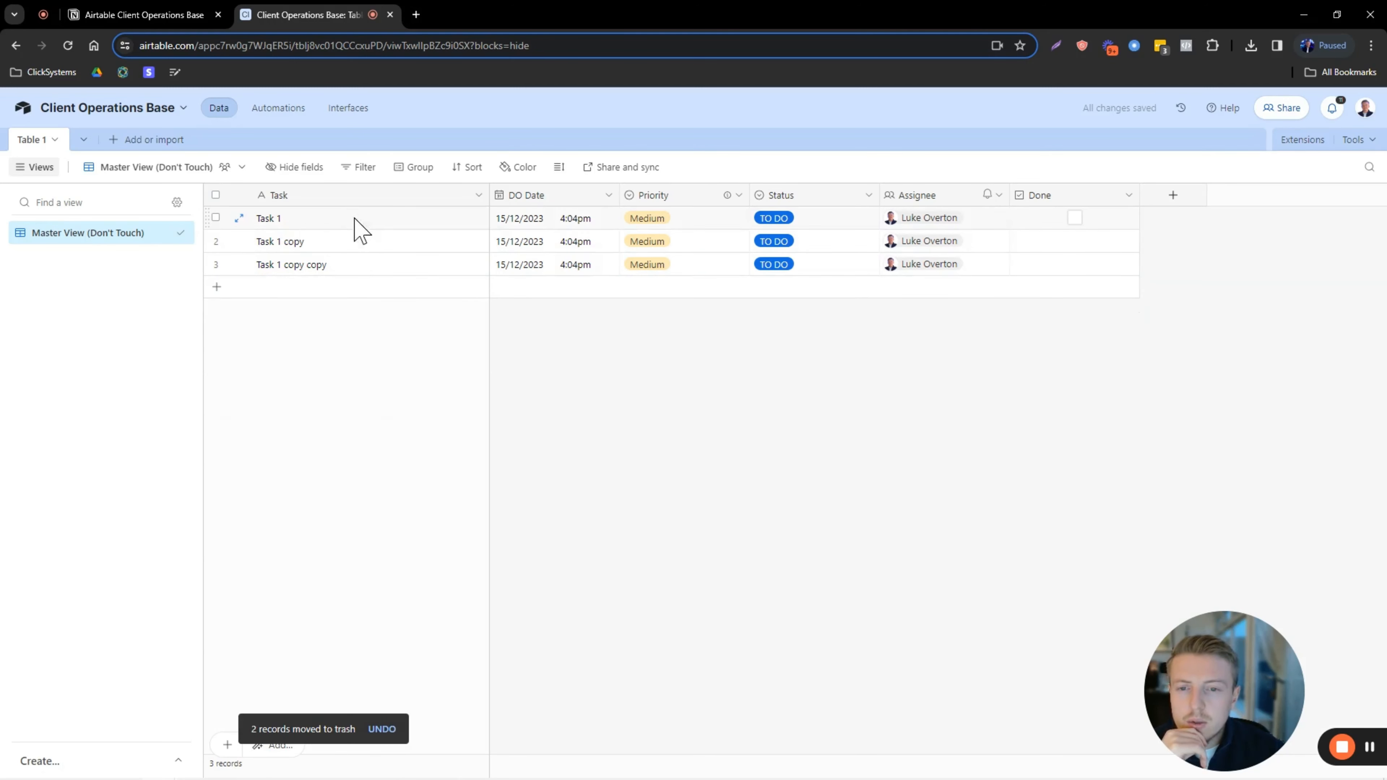
Rename the two copies to 'Task 2' and 'Task 3'.
{"action": "left_click", "coordinate": [310, 243]}
{"action": "key", "text": "Caps_Lock"}
{"action": "type", "text": "T"}
{"action": "key", "text": "Caps_Lock"}
{"action": "type", "text": "aask"}
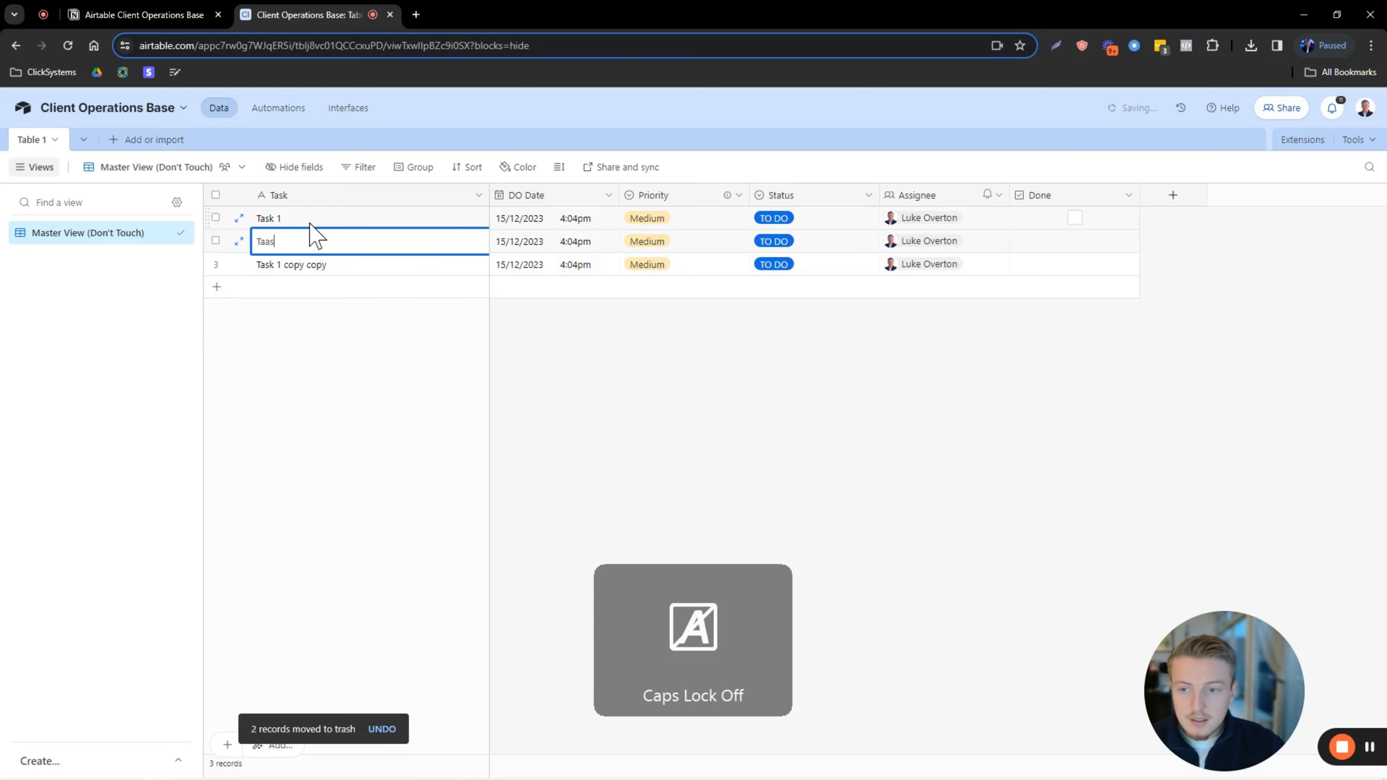
{"action": "key", "text": "BackSpace"}
{"action": "key", "text": "BackSpace"}
{"action": "key", "text": "BackSpace"}
{"action": "type", "text": "sk 2"}
{"action": "key", "text": "Return"}
{"action": "key", "text": "Caps_Lock"}
{"action": "type", "text": "T"}
{"action": "key", "text": "Caps_Lock"}
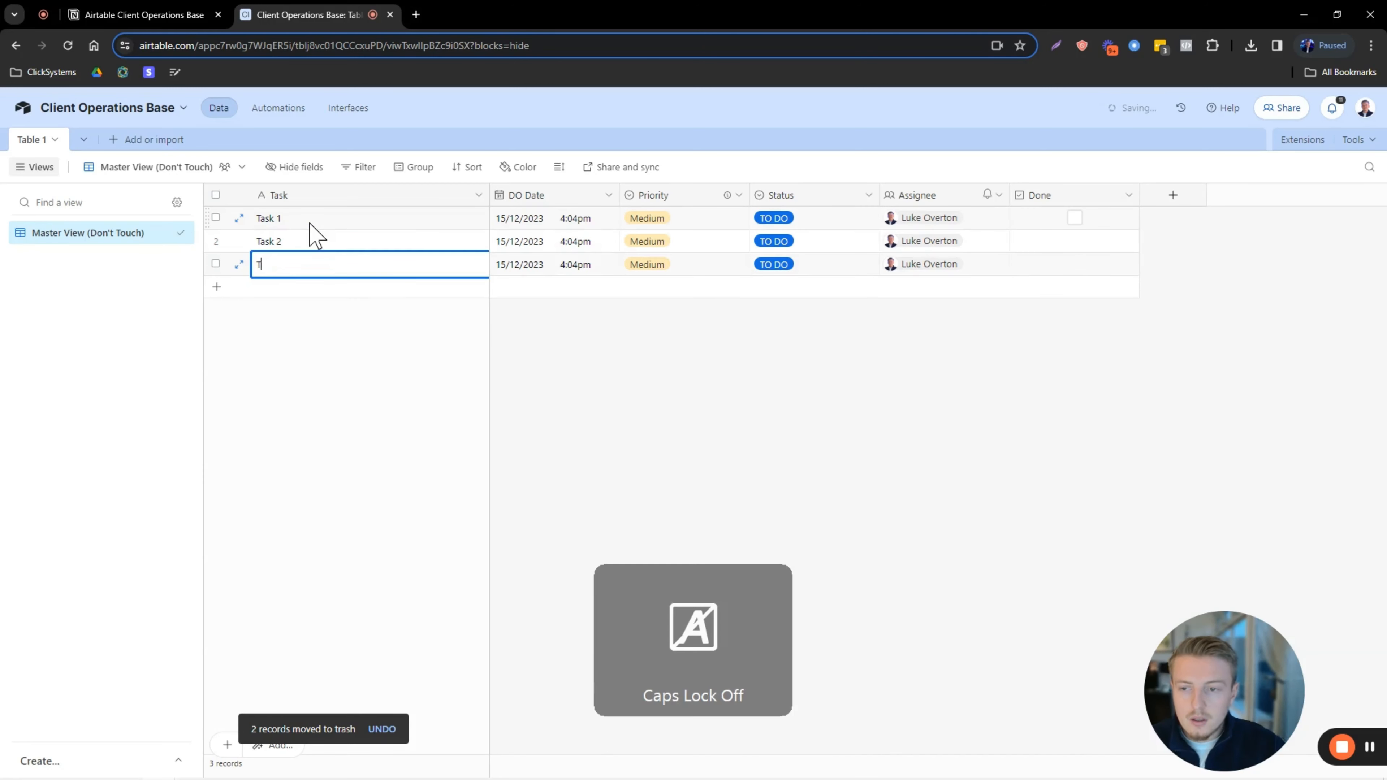
{"action": "type", "text": "ask 3"}
{"action": "left_click", "coordinate": [695, 374]}
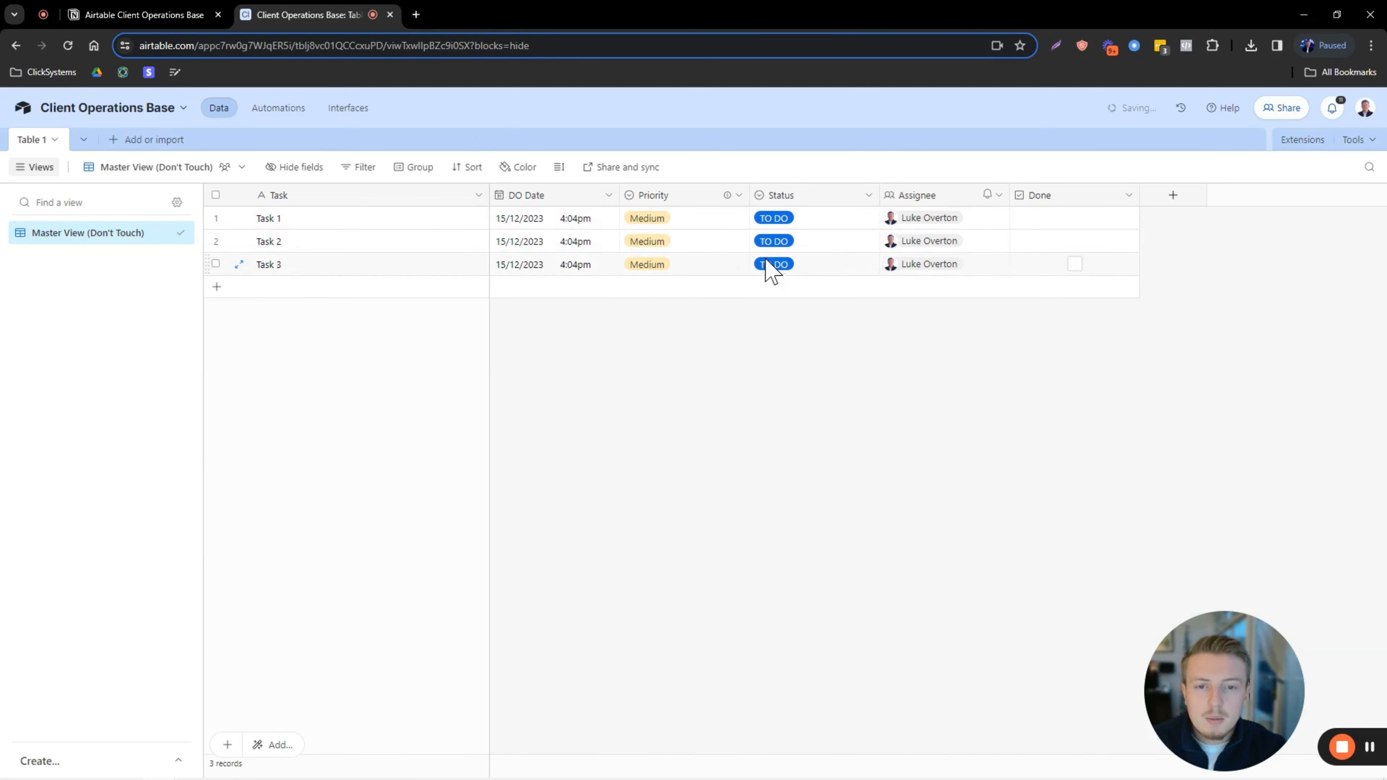
Set the priority of Task 1 to Low, Task 2 to Medium and Task 3 to High.
{"action": "left_click", "coordinate": [684, 218]}
{"action": "left_click", "coordinate": [687, 224]}
{"action": "left_click", "coordinate": [655, 297]}
{"action": "left_click", "coordinate": [687, 245]}
{"action": "left_click", "coordinate": [687, 244]}
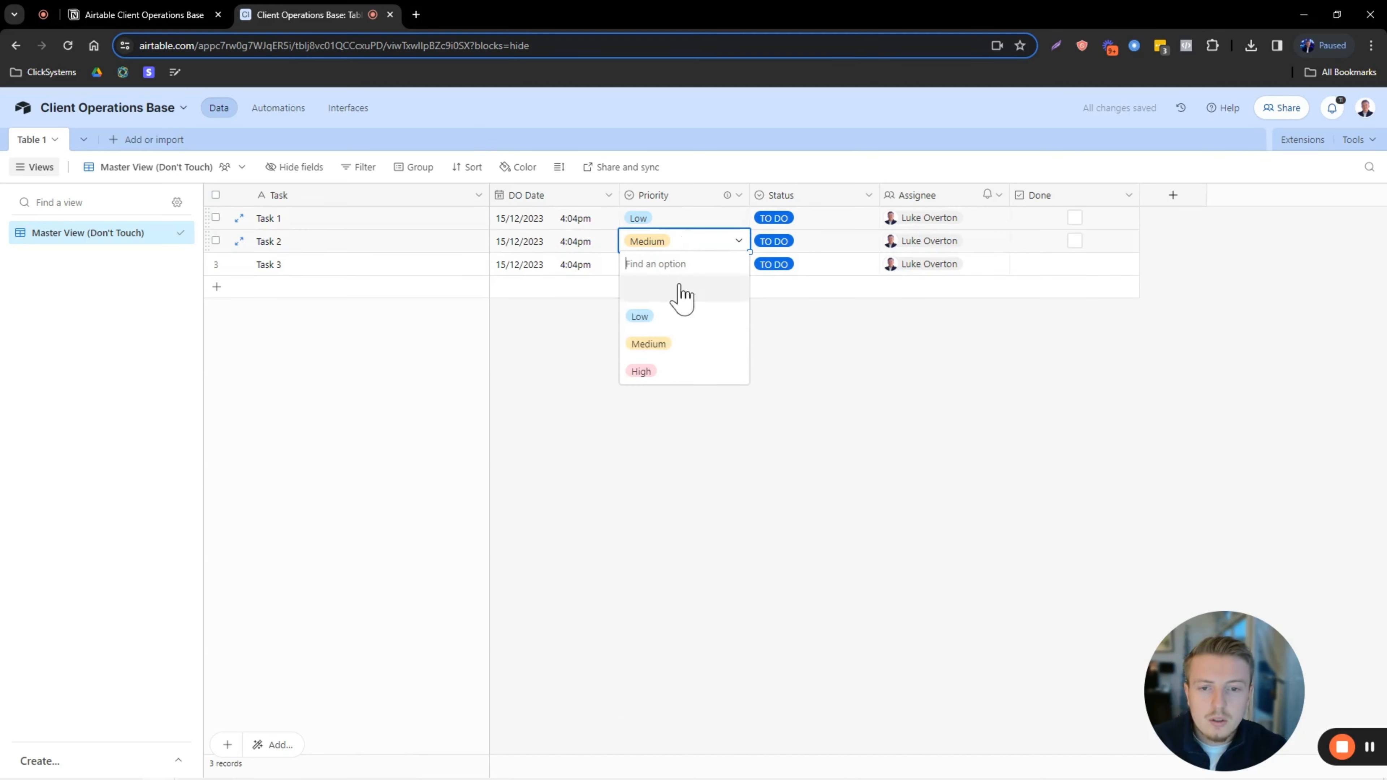
{"action": "left_click", "coordinate": [672, 348]}
{"action": "left_click", "coordinate": [669, 266]}
{"action": "left_click", "coordinate": [669, 267]}
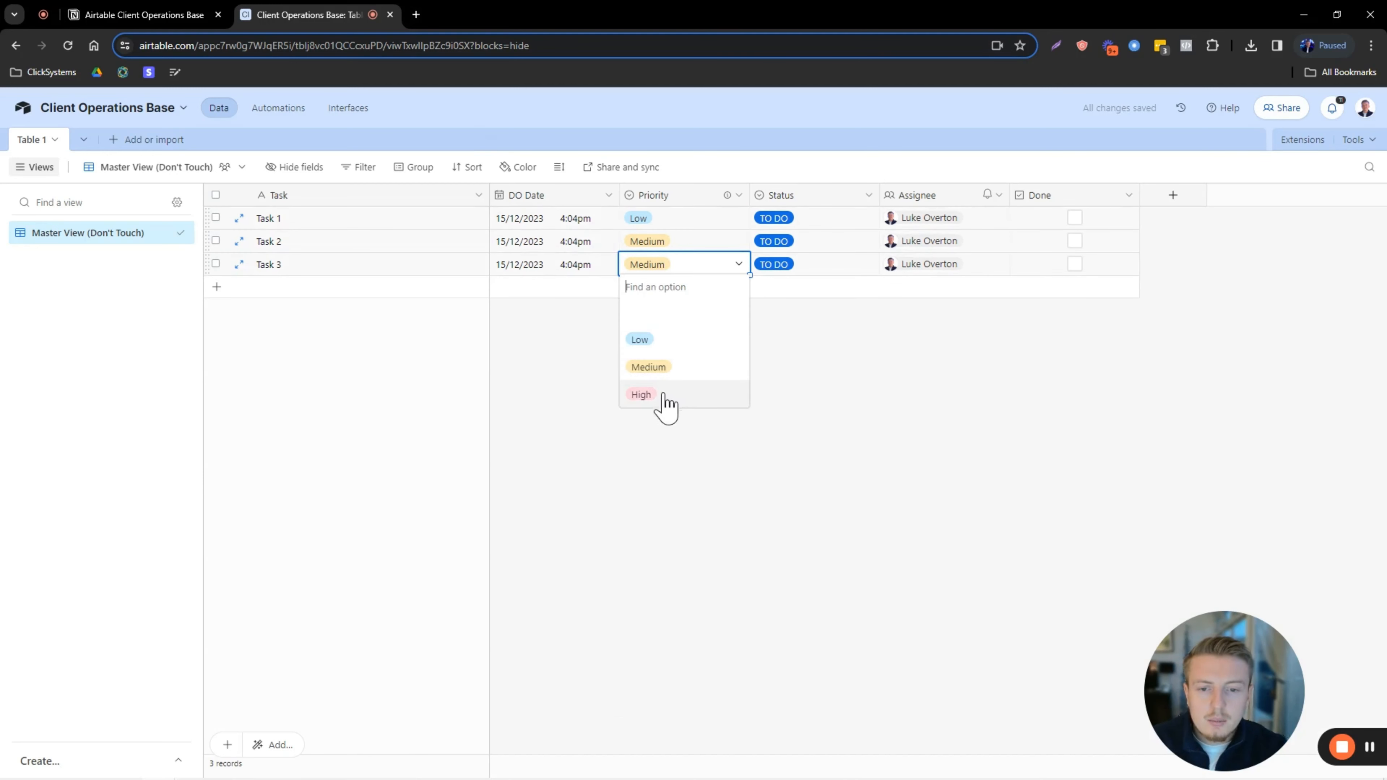
{"action": "left_click", "coordinate": [661, 395]}
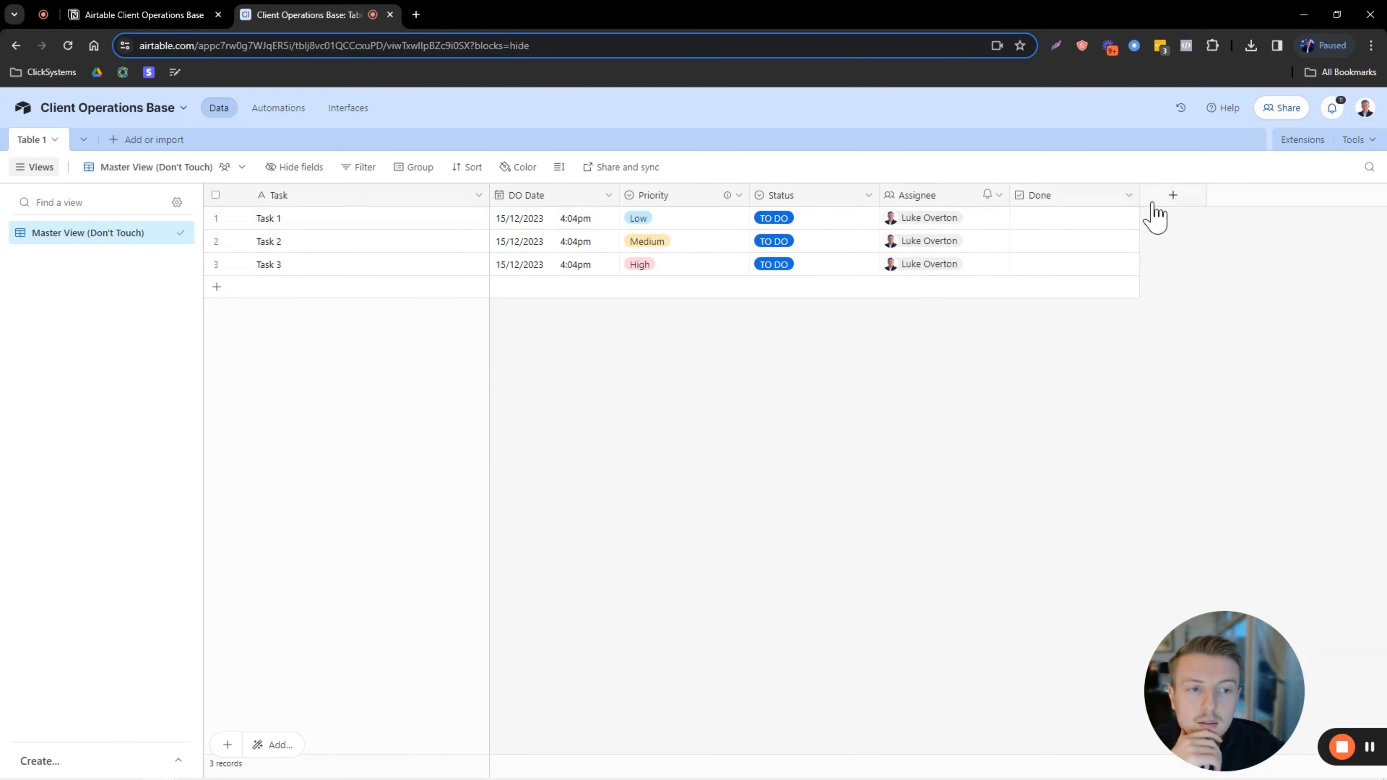
{"action": "left_click", "coordinate": [1173, 198]}
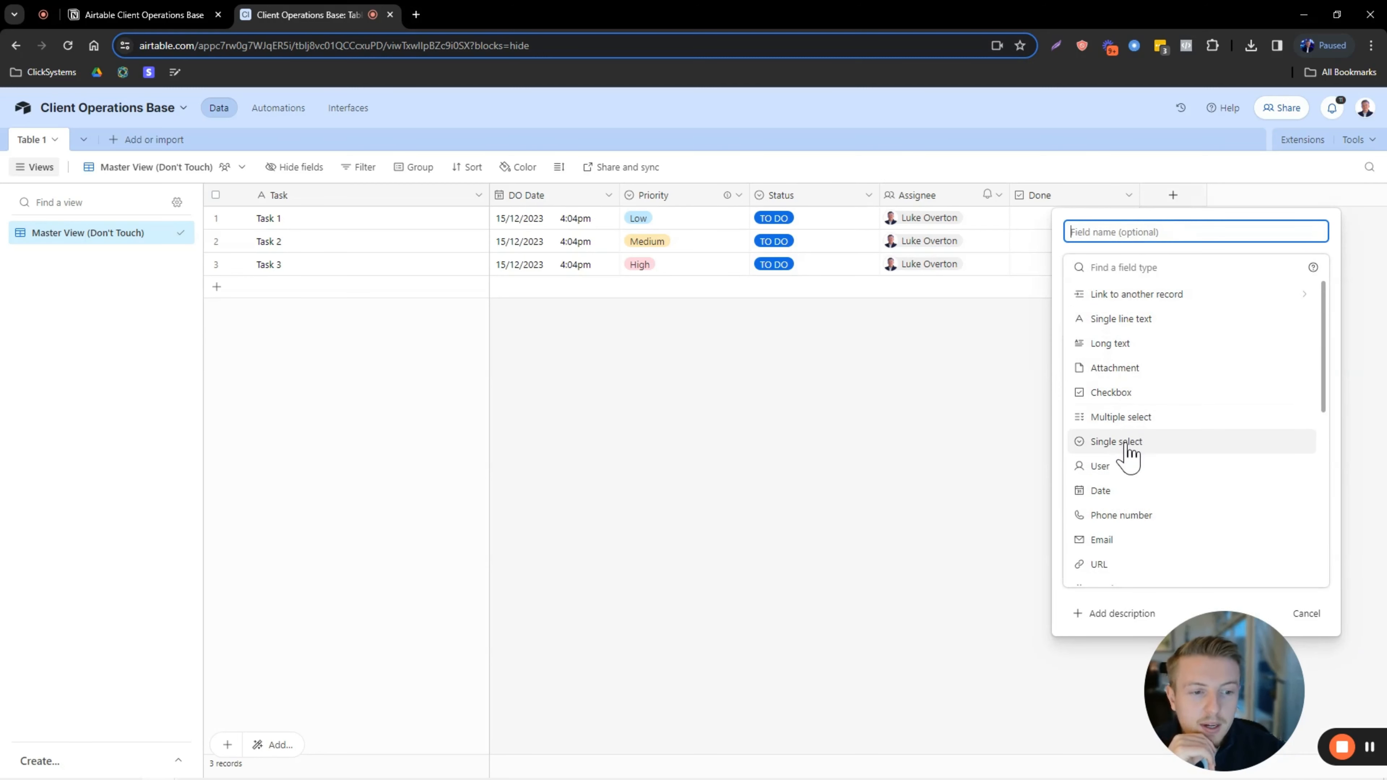
{"action": "left_click", "coordinate": [1215, 444]}
Name the new single-select field 'Client'.
{"action": "left_click", "coordinate": [1151, 232]}
{"action": "type", "text": "C"}
{"action": "key", "text": "Caps_Lock"}
{"action": "type", "text": "l"}
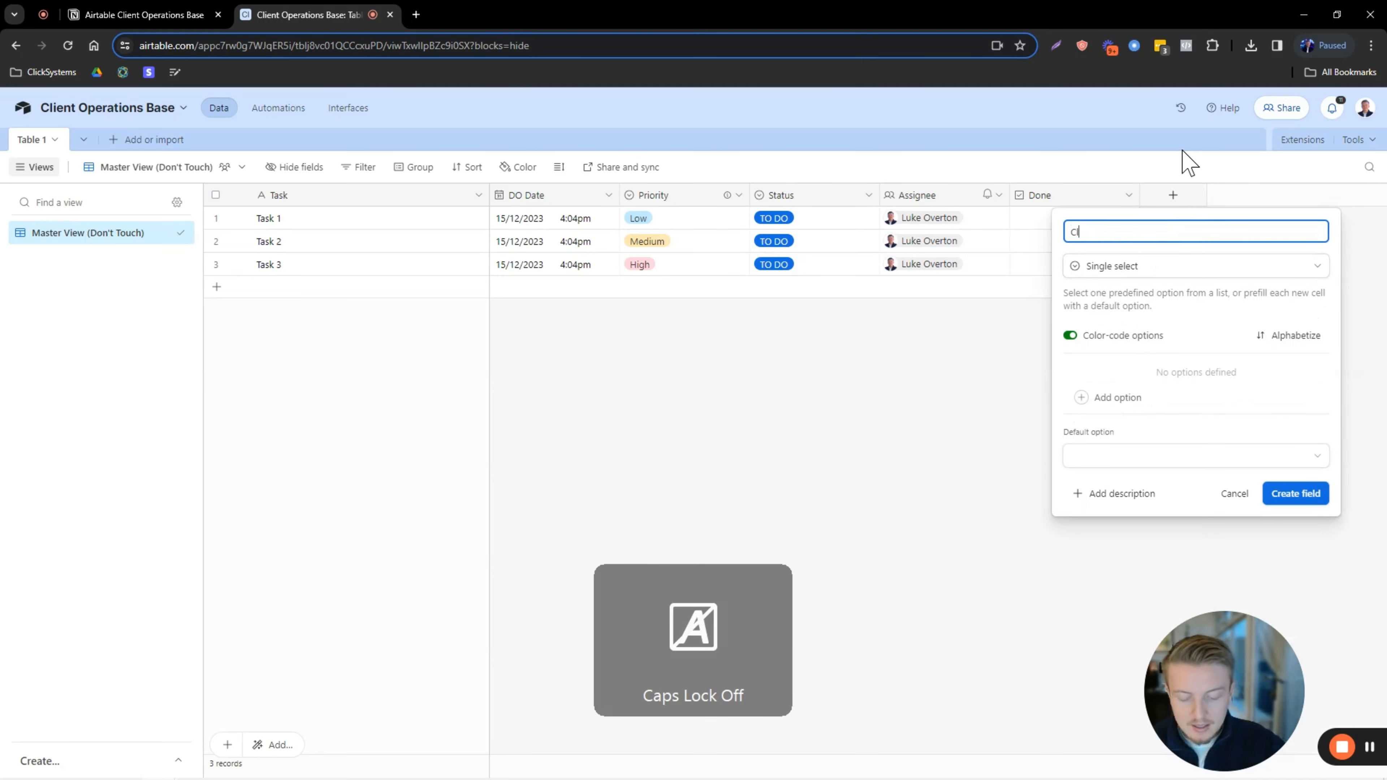
{"action": "type", "text": "ient"}
Add options Clinet A, Client B and Client C, create the field, and place it beside Task.
{"action": "left_click", "coordinate": [1100, 396]}
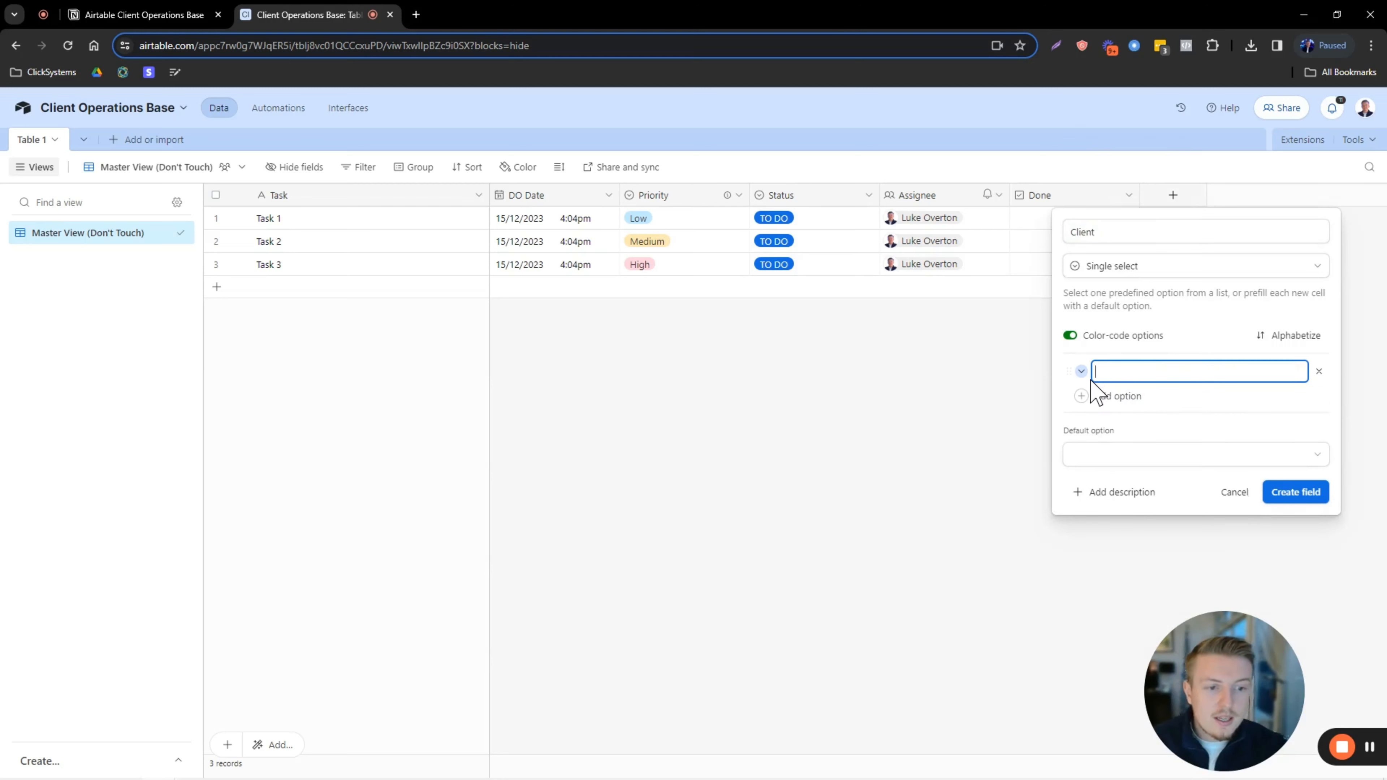
{"action": "key", "text": "Caps_Lock"}
{"action": "type", "text": "C"}
{"action": "key", "text": "Caps_Lock"}
{"action": "type", "text": "linet A"}
{"action": "key", "text": "Return"}
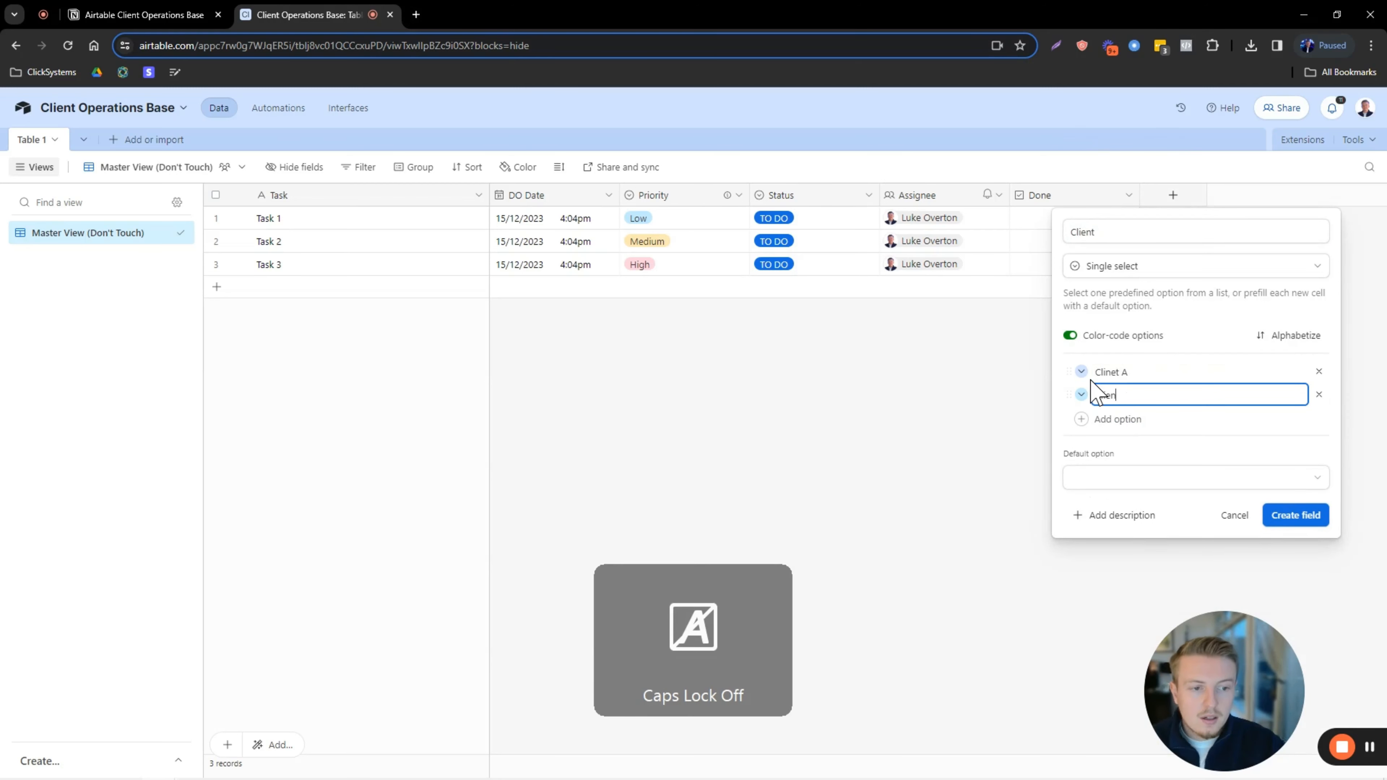
{"action": "key", "text": "Return"}
{"action": "type", "text": "Client"}
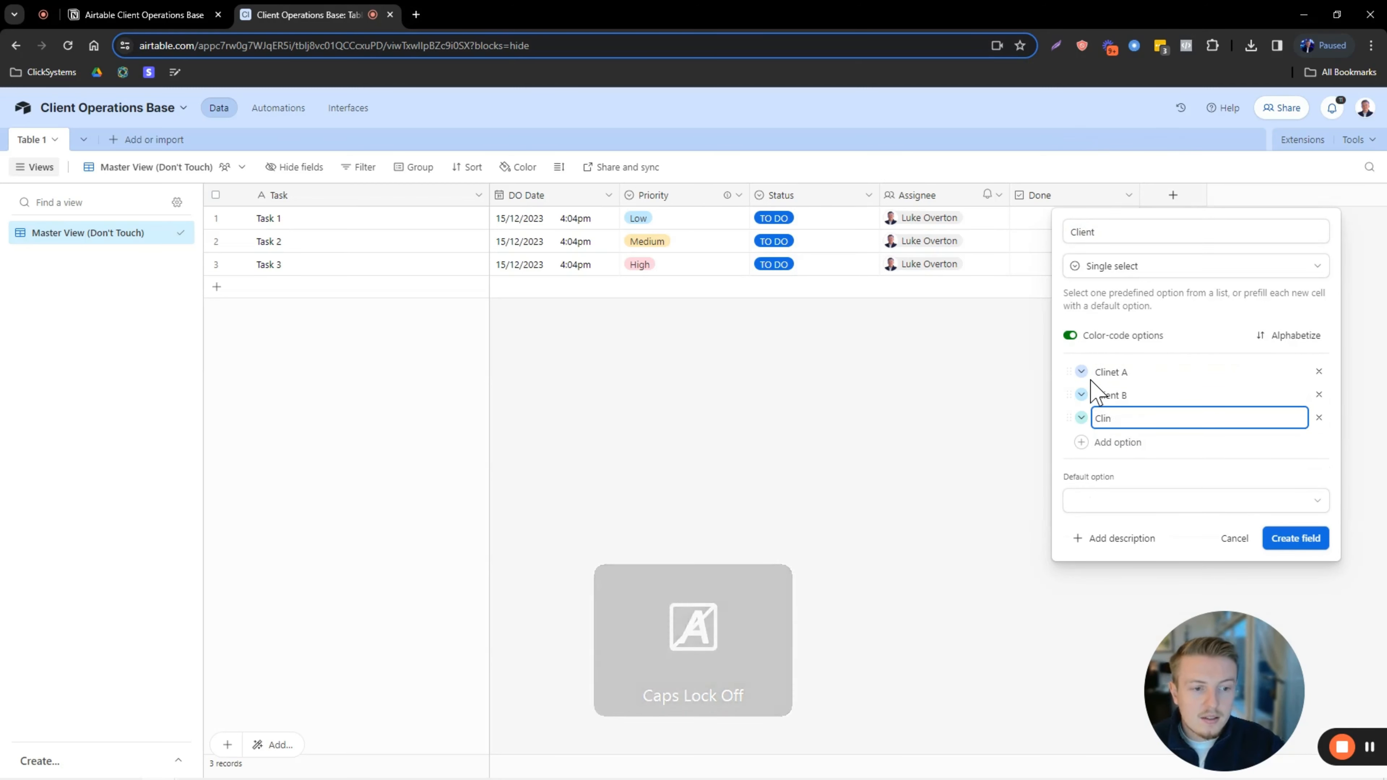
{"action": "key", "text": "Caps_Lock"}
{"action": "type", "text": "C"}
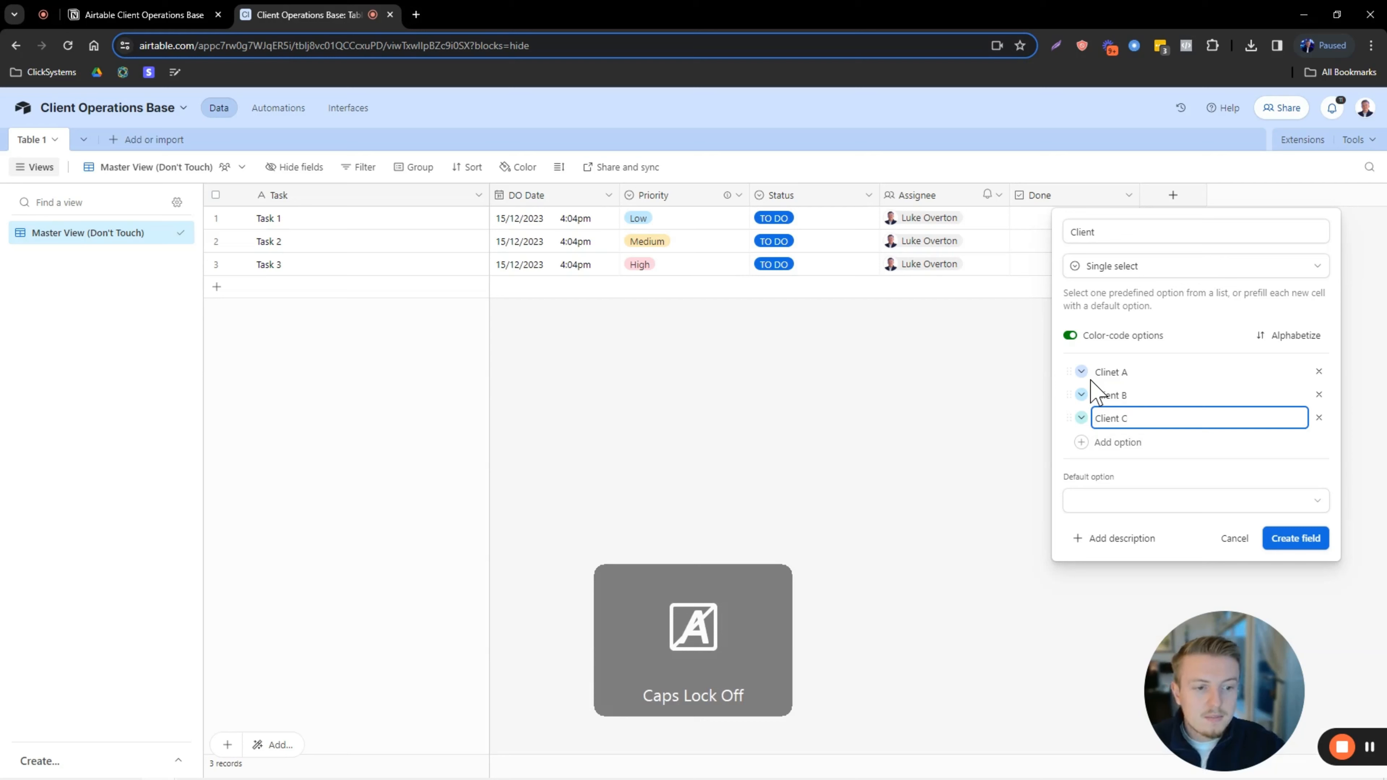
{"action": "left_click", "coordinate": [1295, 539]}
{"action": "left_click_drag", "start_coordinate": [1196, 200], "coordinate": [501, 196]}
Assign Task 1 to Clinet A, Task 2 to Client B and Task 3 to Client C.
{"action": "left_click", "coordinate": [565, 224]}
{"action": "left_click", "coordinate": [564, 223]}
{"action": "left_click", "coordinate": [545, 295]}
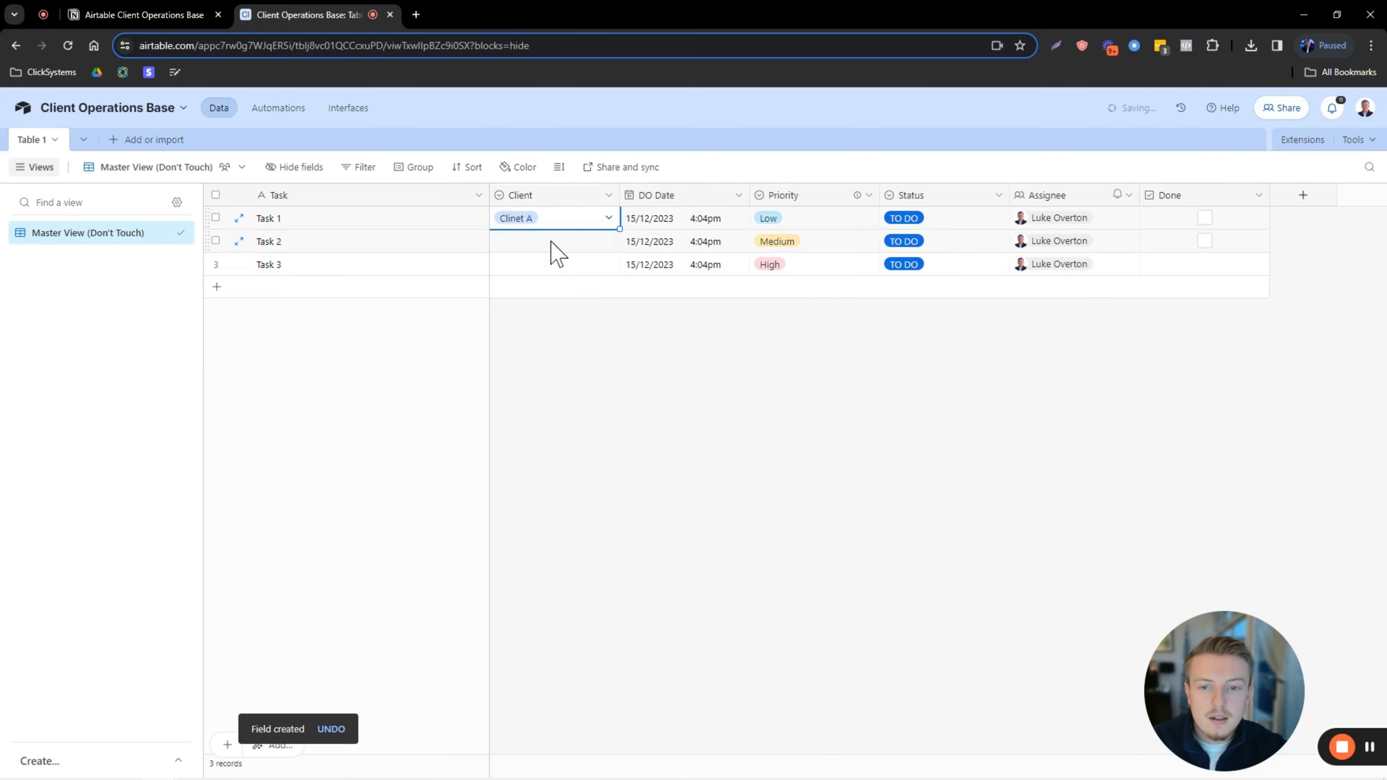
{"action": "double_click", "coordinate": [550, 243]}
{"action": "left_click", "coordinate": [541, 343]}
{"action": "double_click", "coordinate": [552, 267]}
{"action": "left_click", "coordinate": [546, 394]}
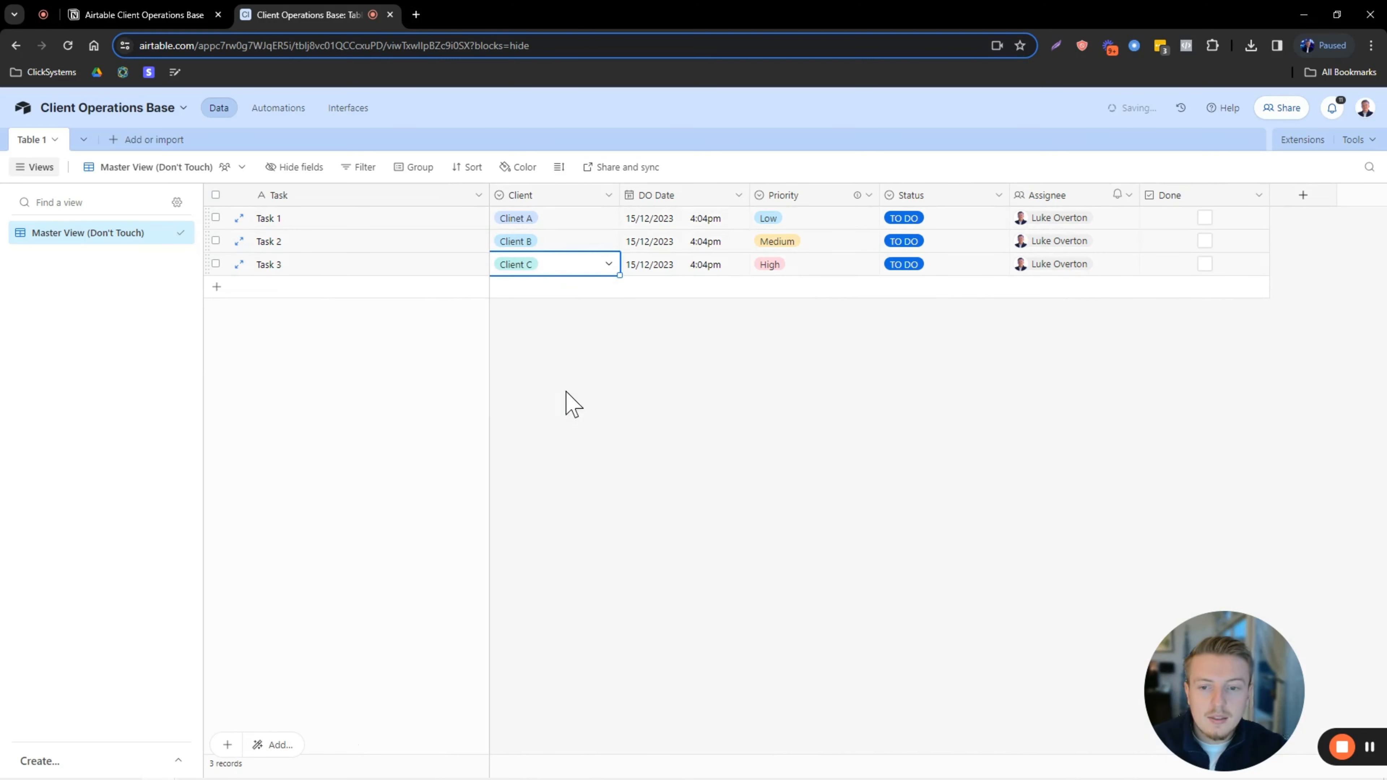
Turn off colour-coding for the Client field's options and save the field.
{"action": "double_click", "coordinate": [548, 198]}
{"action": "left_click", "coordinate": [509, 336]}
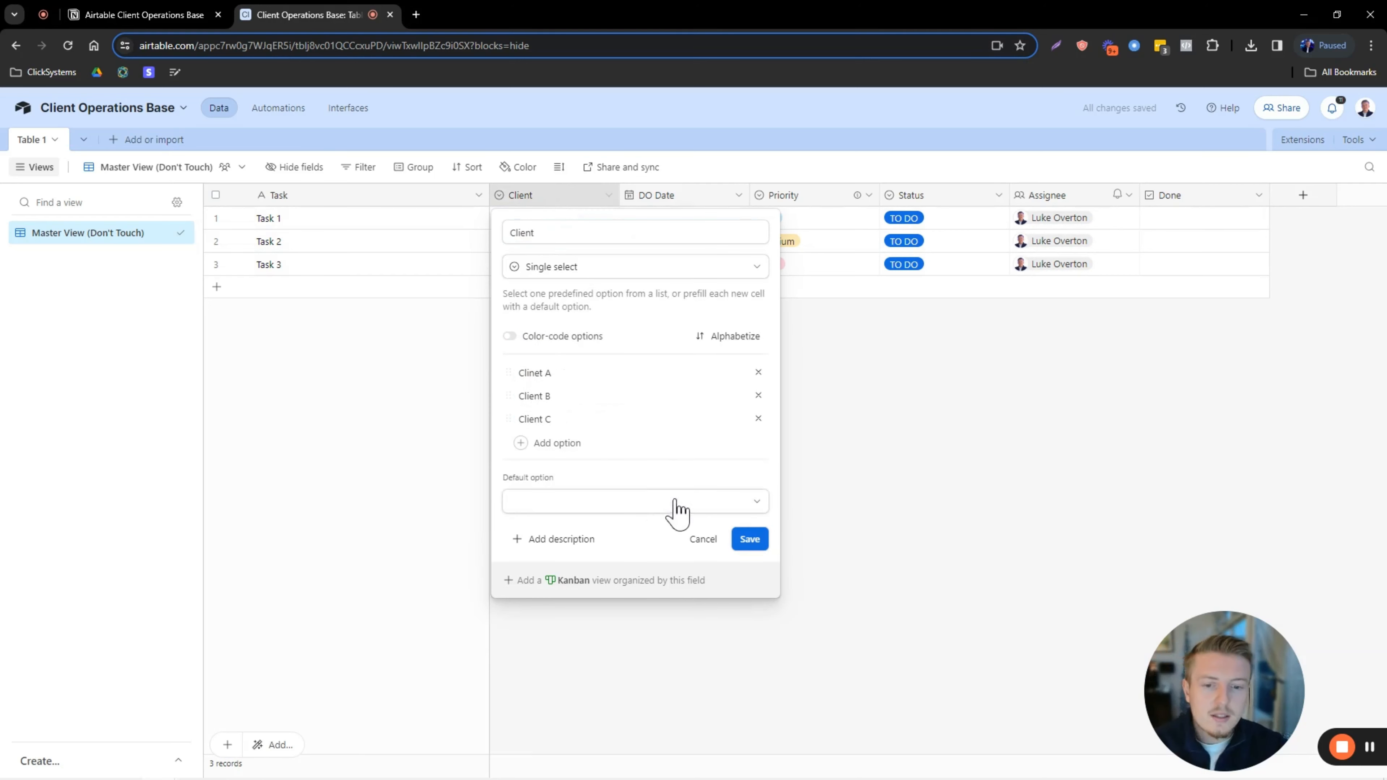
{"action": "left_click", "coordinate": [750, 540]}
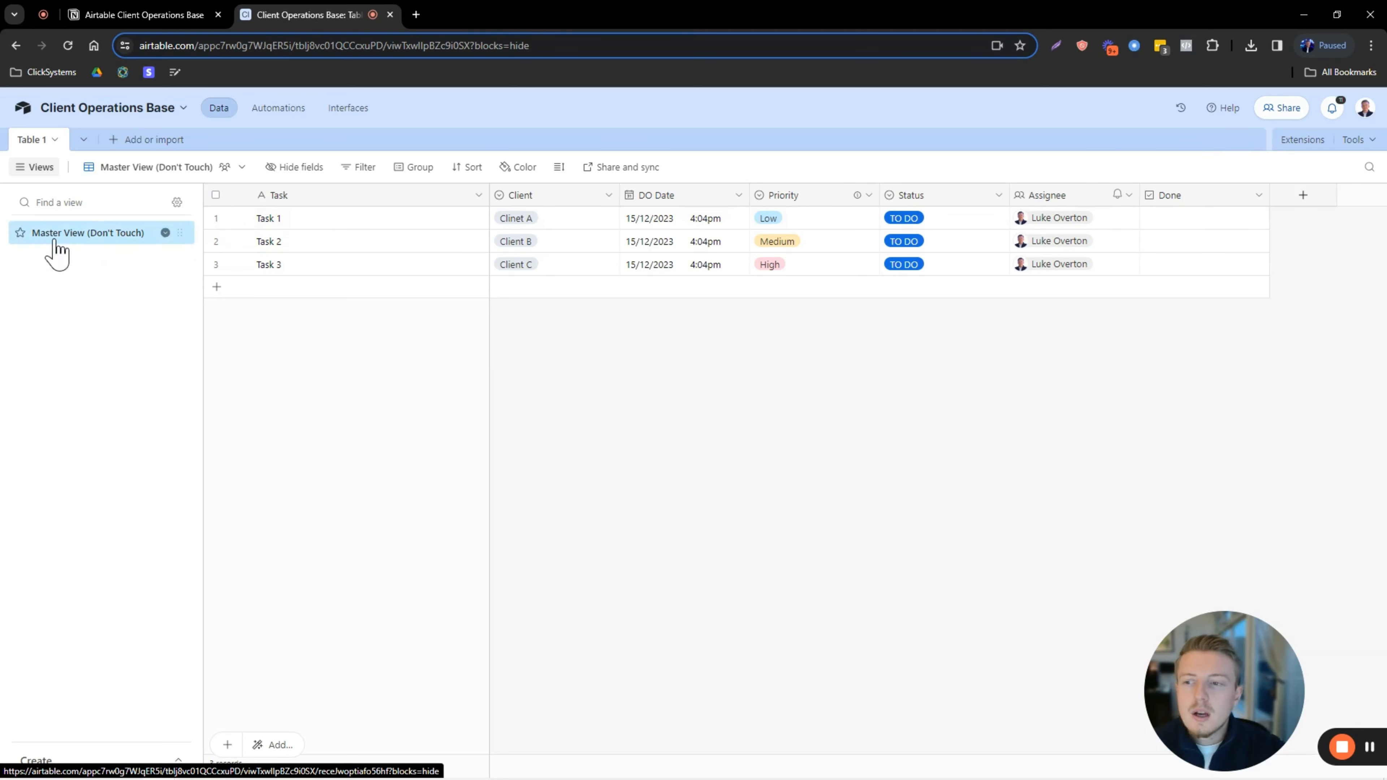
{"action": "left_click", "coordinate": [179, 762]}
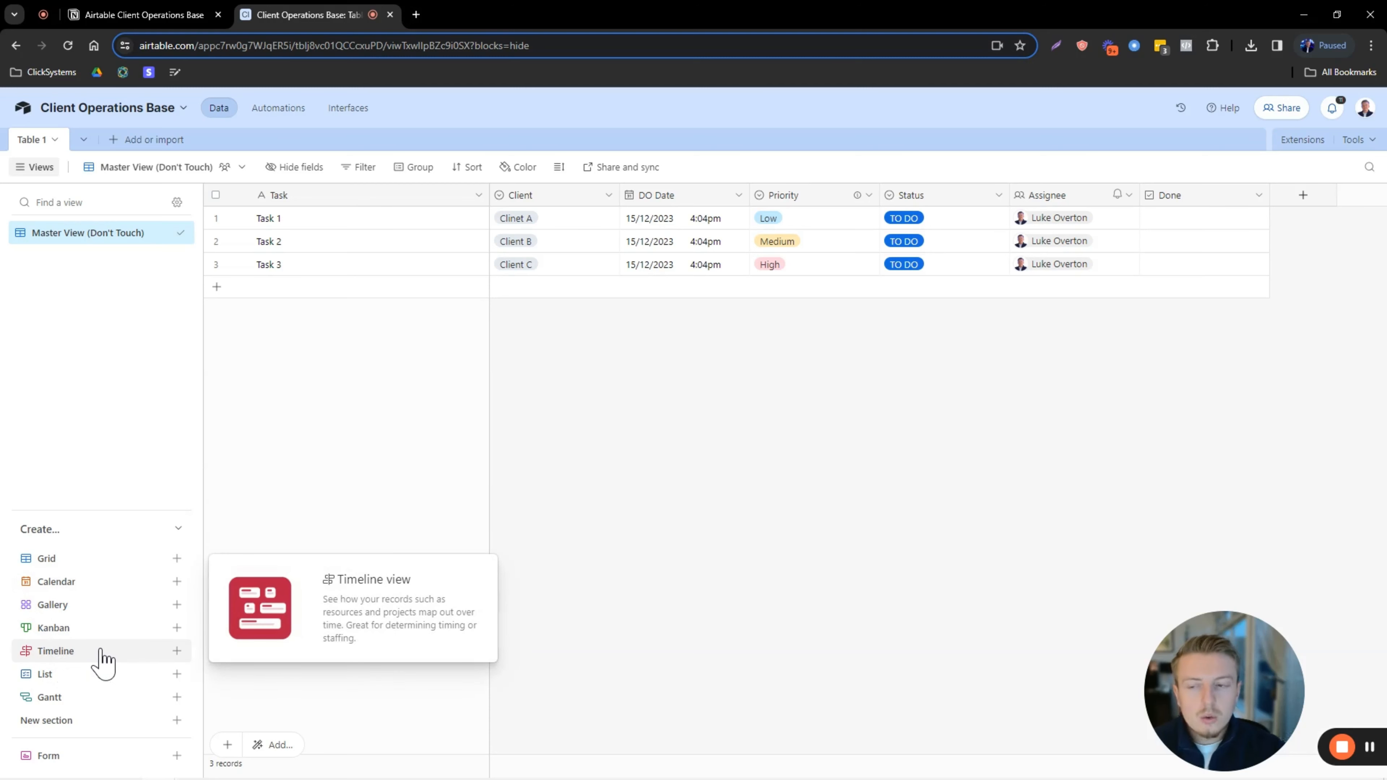
Create a new collaborative List view named 'ALL Clients'.
{"action": "mouse_move", "coordinate": [76, 680]}
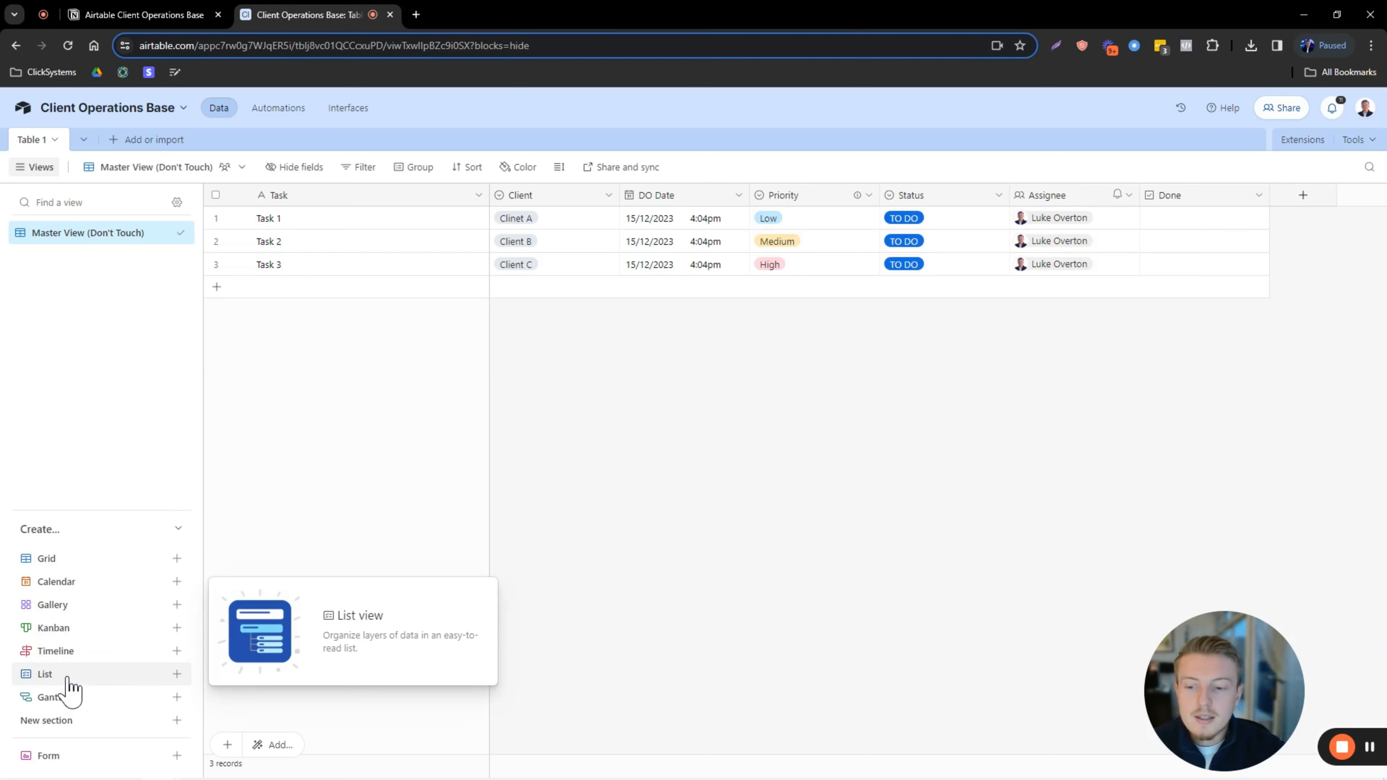
{"action": "left_click", "coordinate": [176, 673]}
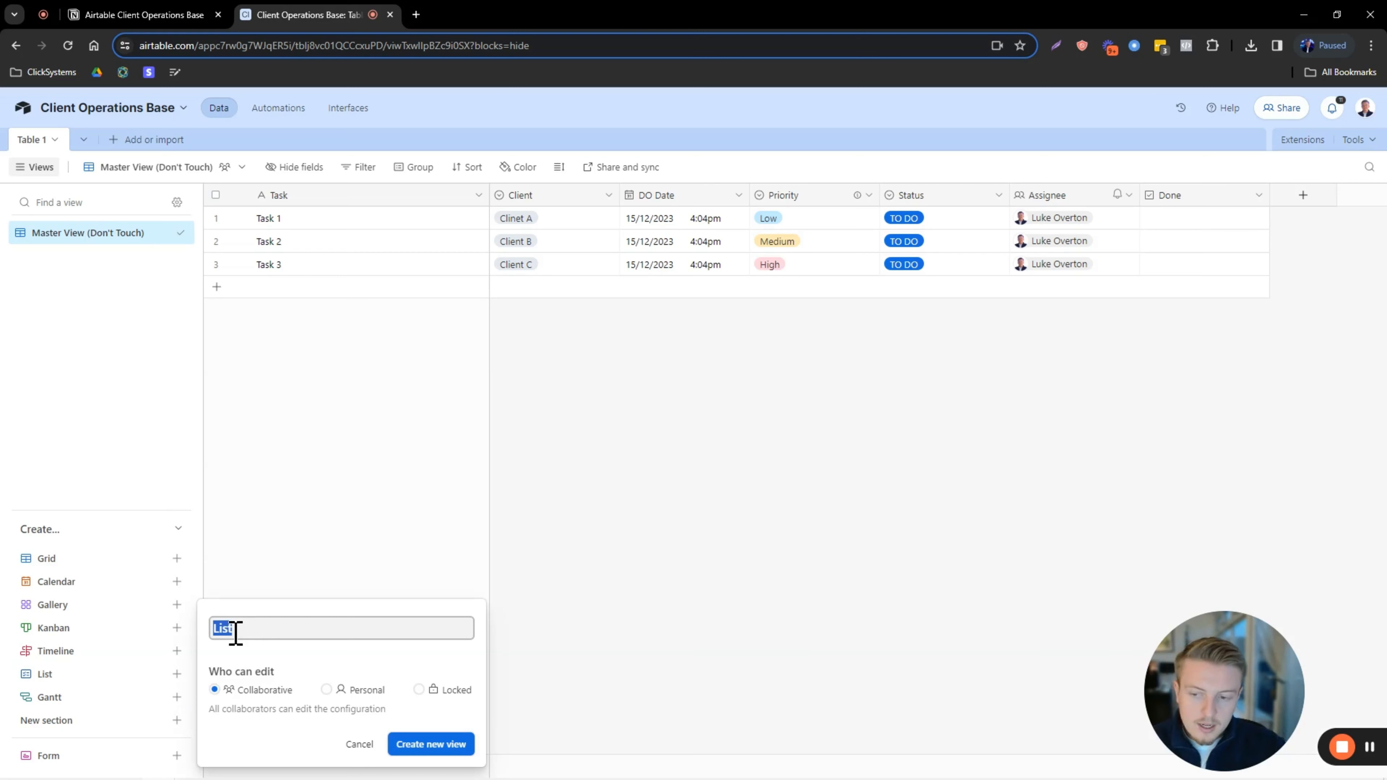
{"action": "key", "text": "Caps_Lock"}
{"action": "type", "text": "ALL C"}
{"action": "key", "text": "Caps_Lock"}
{"action": "type", "text": "li"}
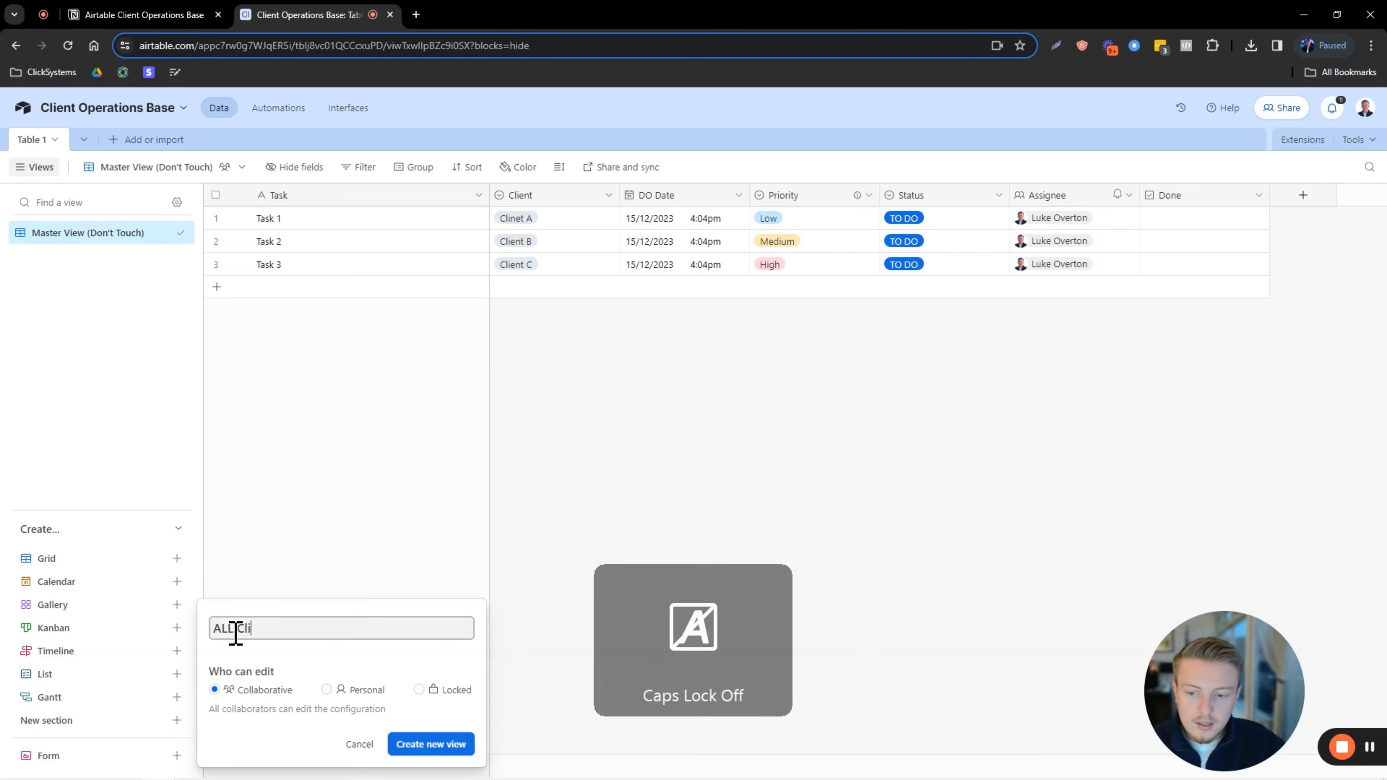
{"action": "type", "text": "ents"}
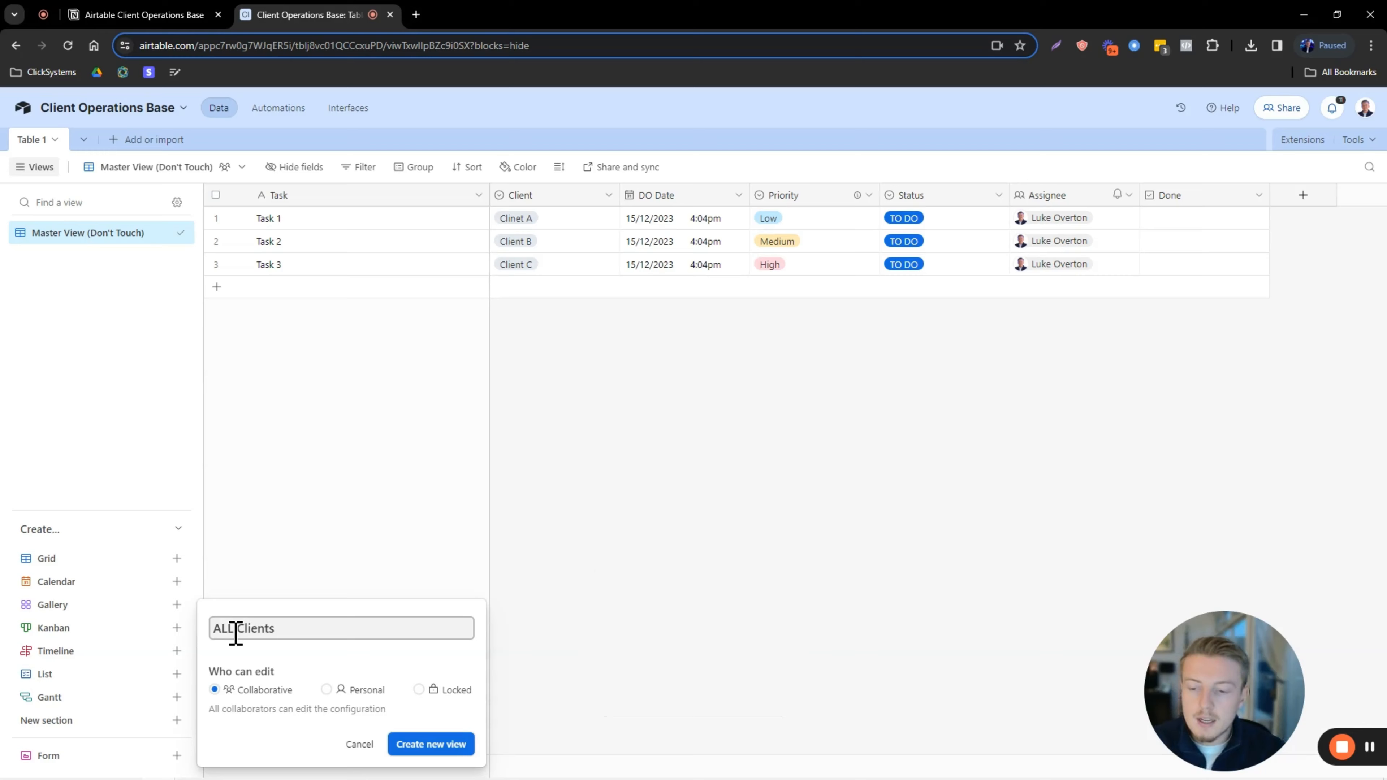
{"action": "left_click", "coordinate": [429, 747]}
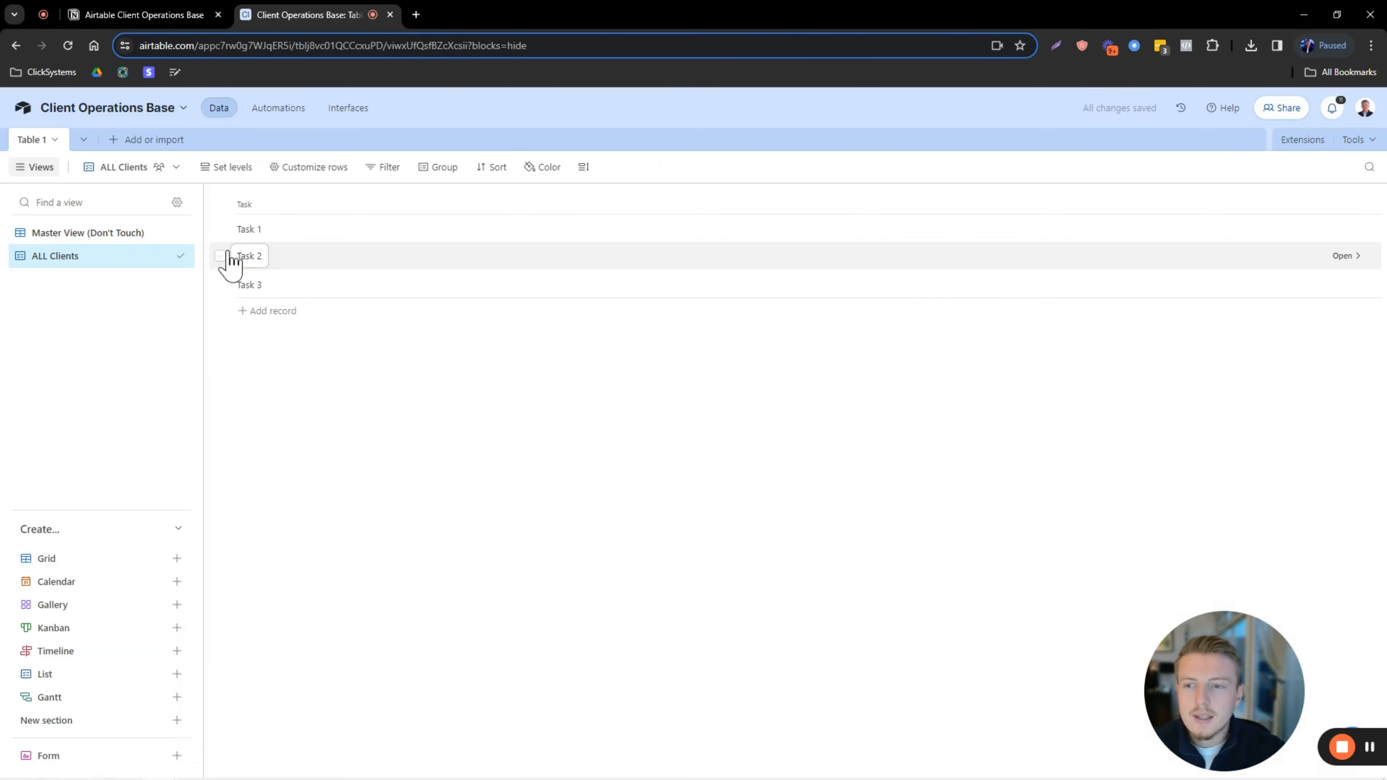
Move the ALL Clients view above Master View (Don't Touch) in the sidebar.
{"action": "left_click_drag", "start_coordinate": [181, 259], "coordinate": [178, 229]}
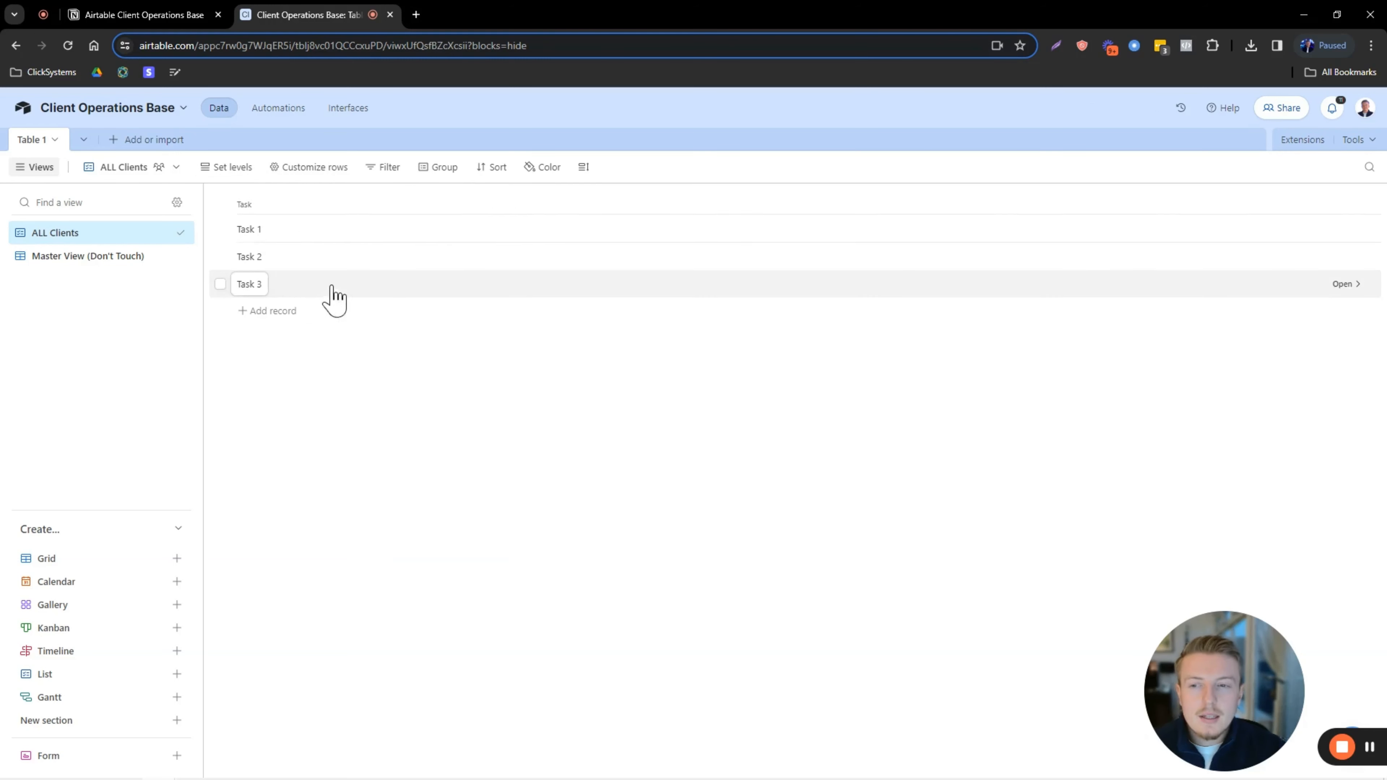
{"action": "left_click", "coordinate": [304, 174]}
{"action": "key", "text": "Escape"}
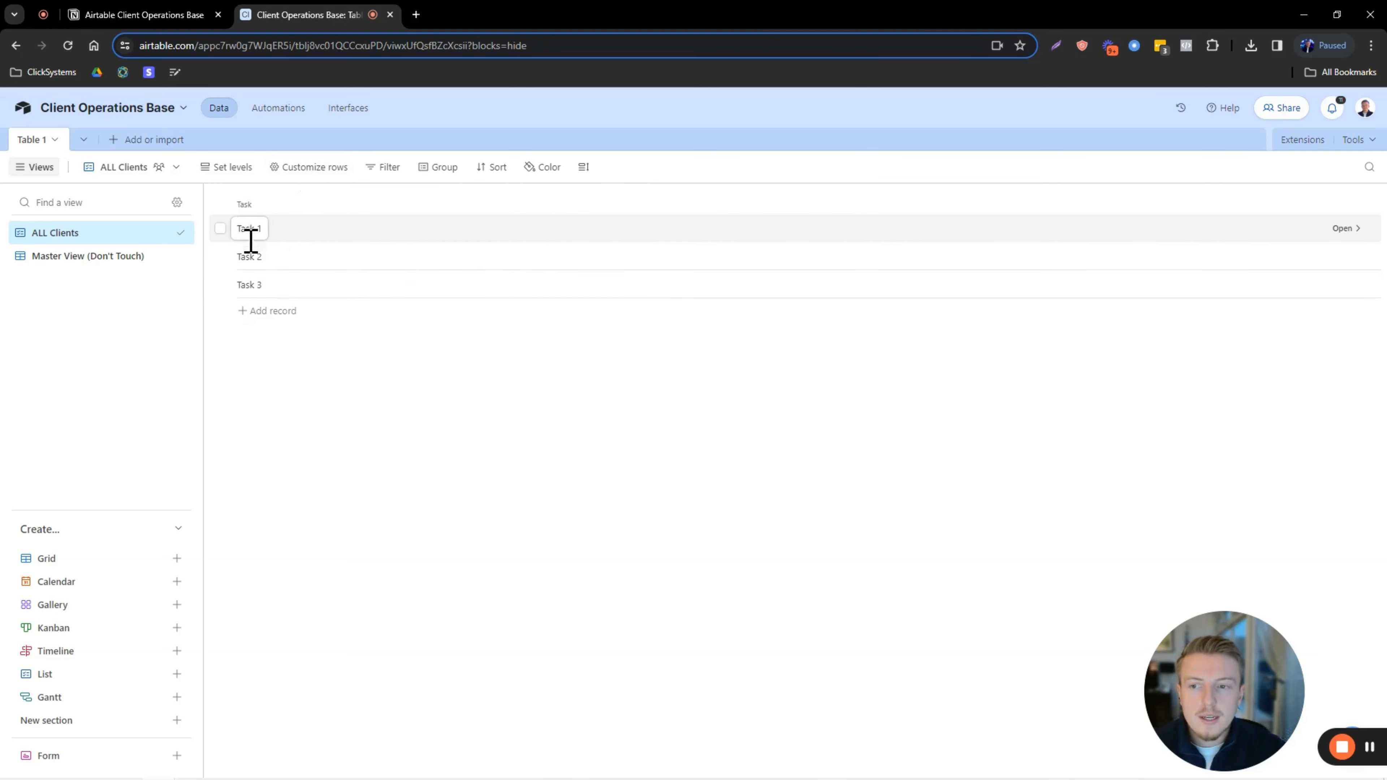
Show DO Date, Priority, Status and Assignee on each list row.
{"action": "left_click", "coordinate": [286, 171]}
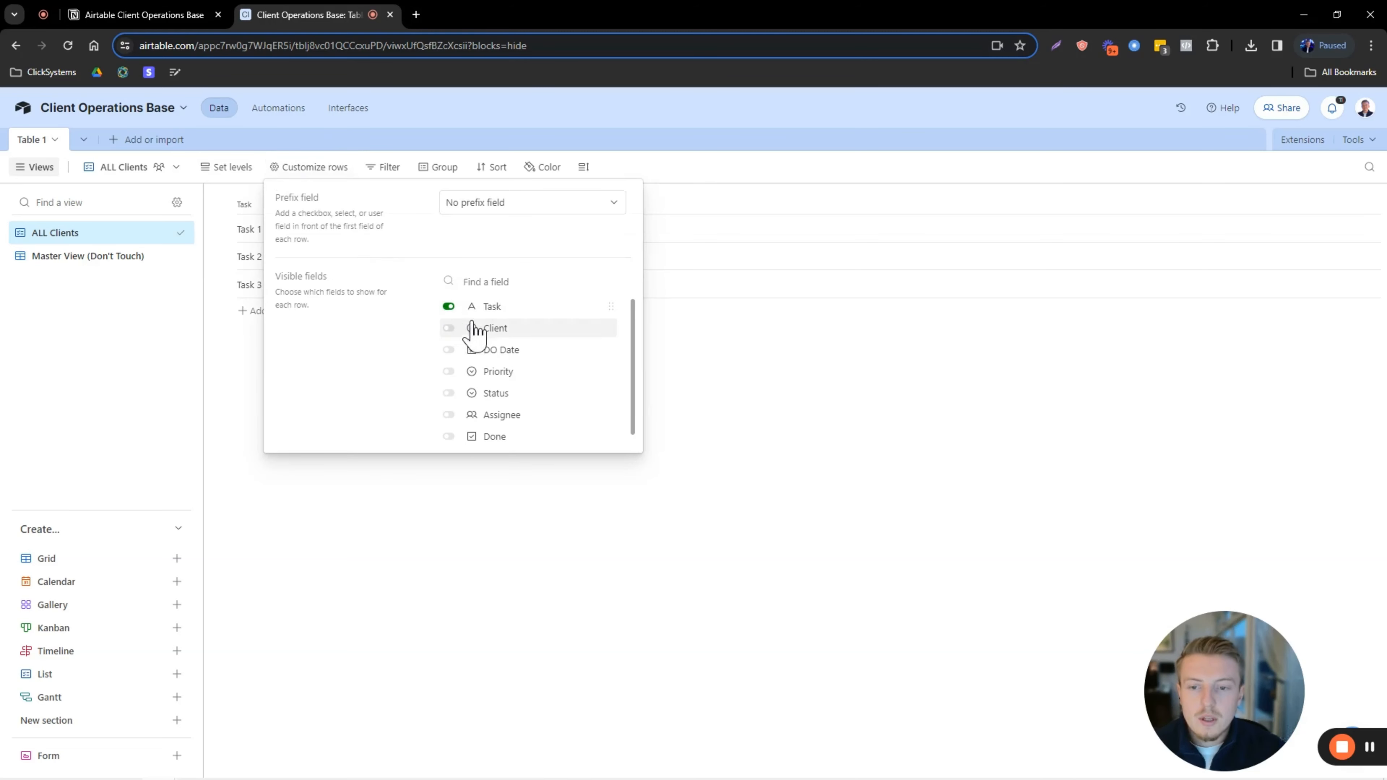
{"action": "left_click", "coordinate": [448, 351]}
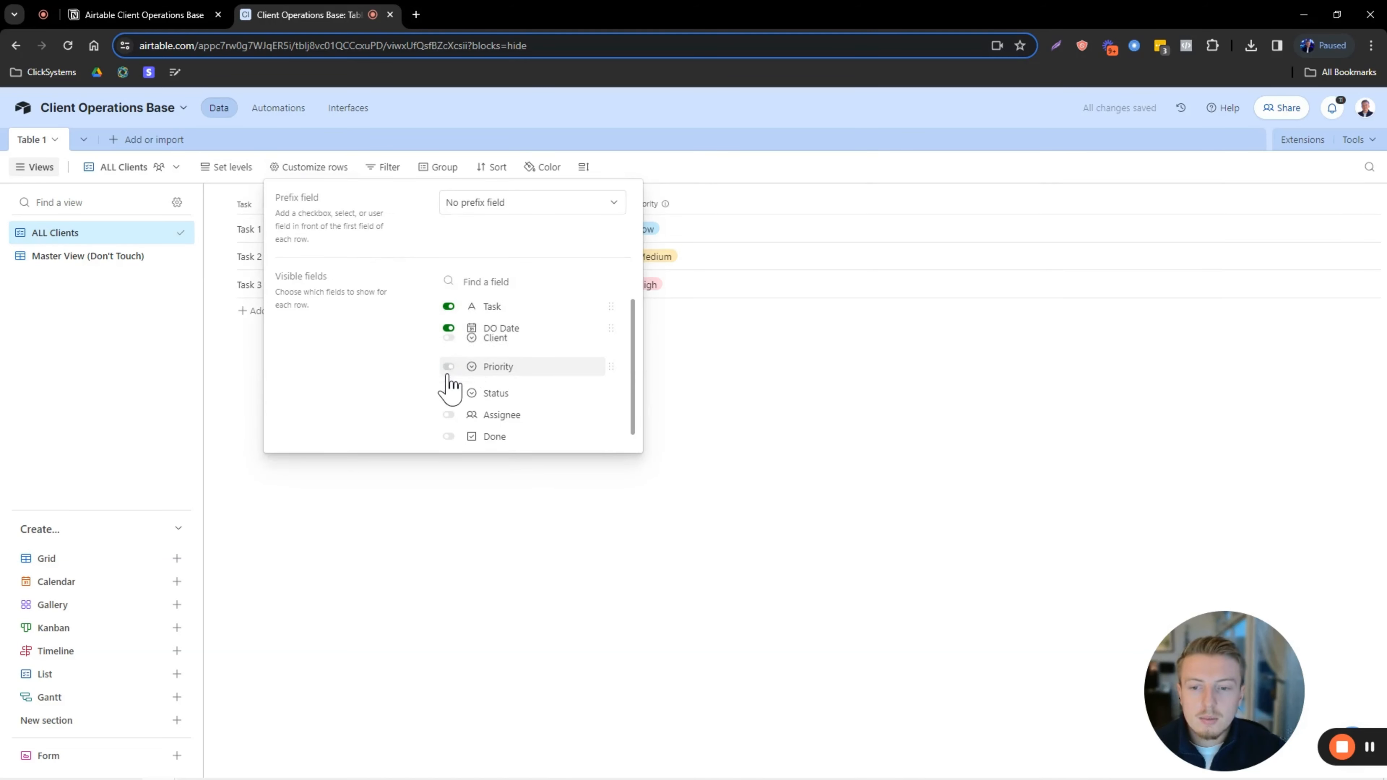
{"action": "left_click", "coordinate": [447, 372]}
{"action": "left_click", "coordinate": [449, 395]}
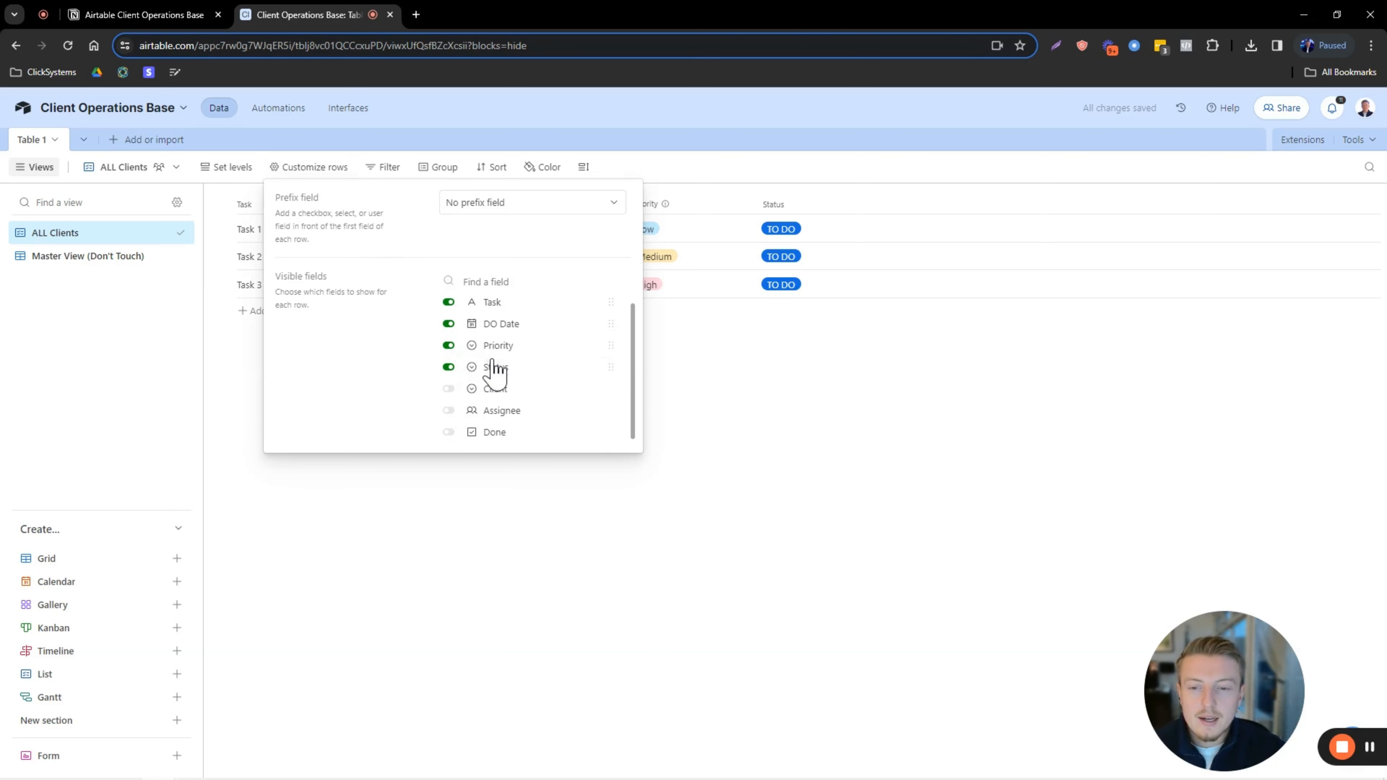
{"action": "left_click", "coordinate": [479, 414]}
{"action": "left_click", "coordinate": [805, 396]}
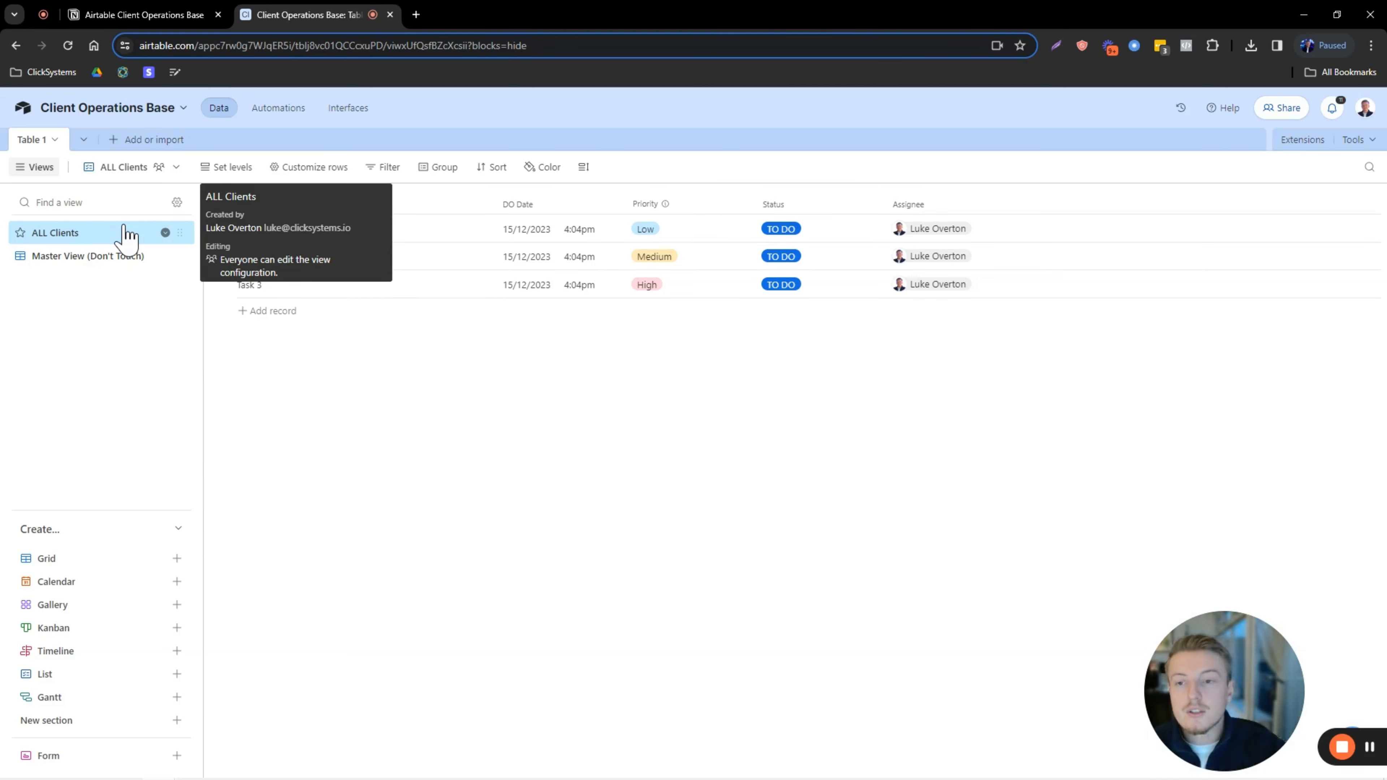
{"action": "left_click", "coordinate": [309, 180]}
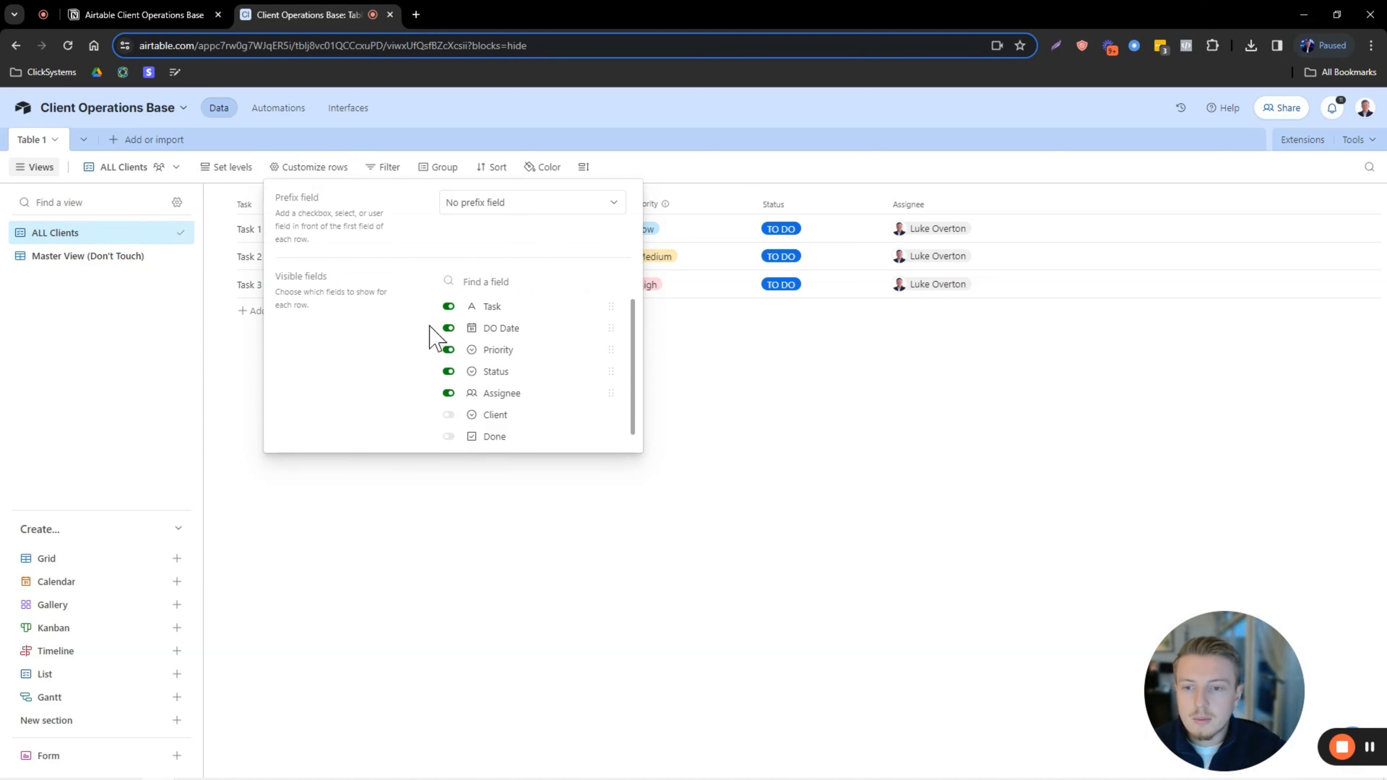
{"action": "left_click", "coordinate": [681, 412]}
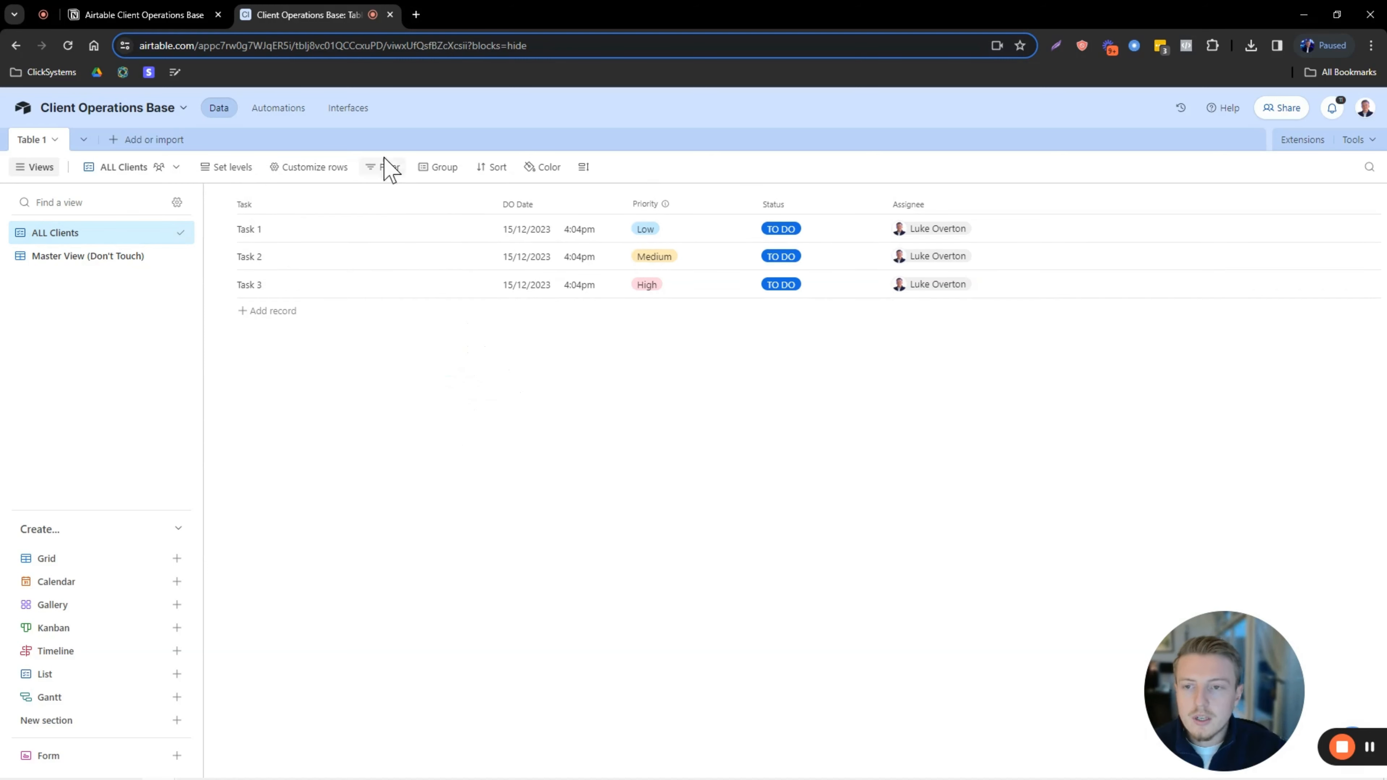
Group the ALL Clients records by Client.
{"action": "left_click", "coordinate": [446, 170]}
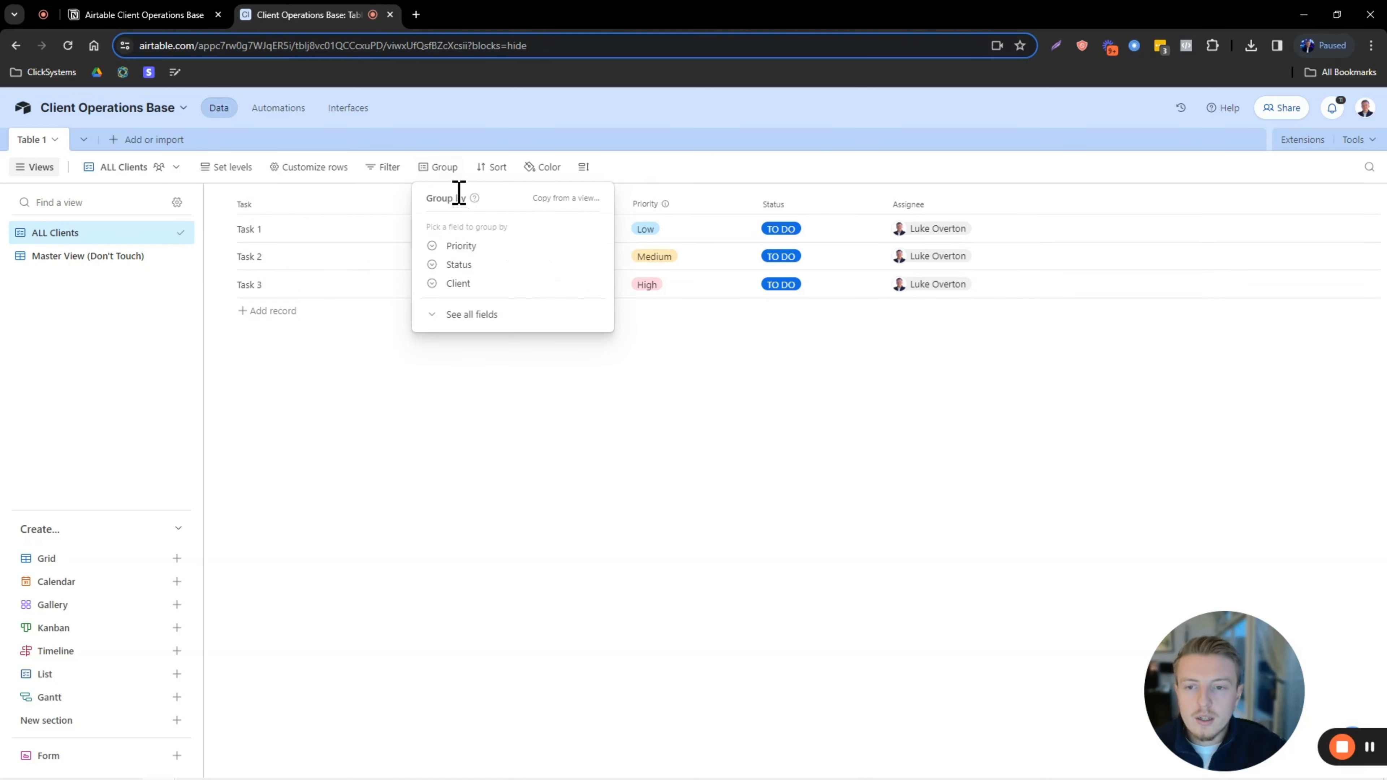
{"action": "left_click", "coordinate": [460, 283]}
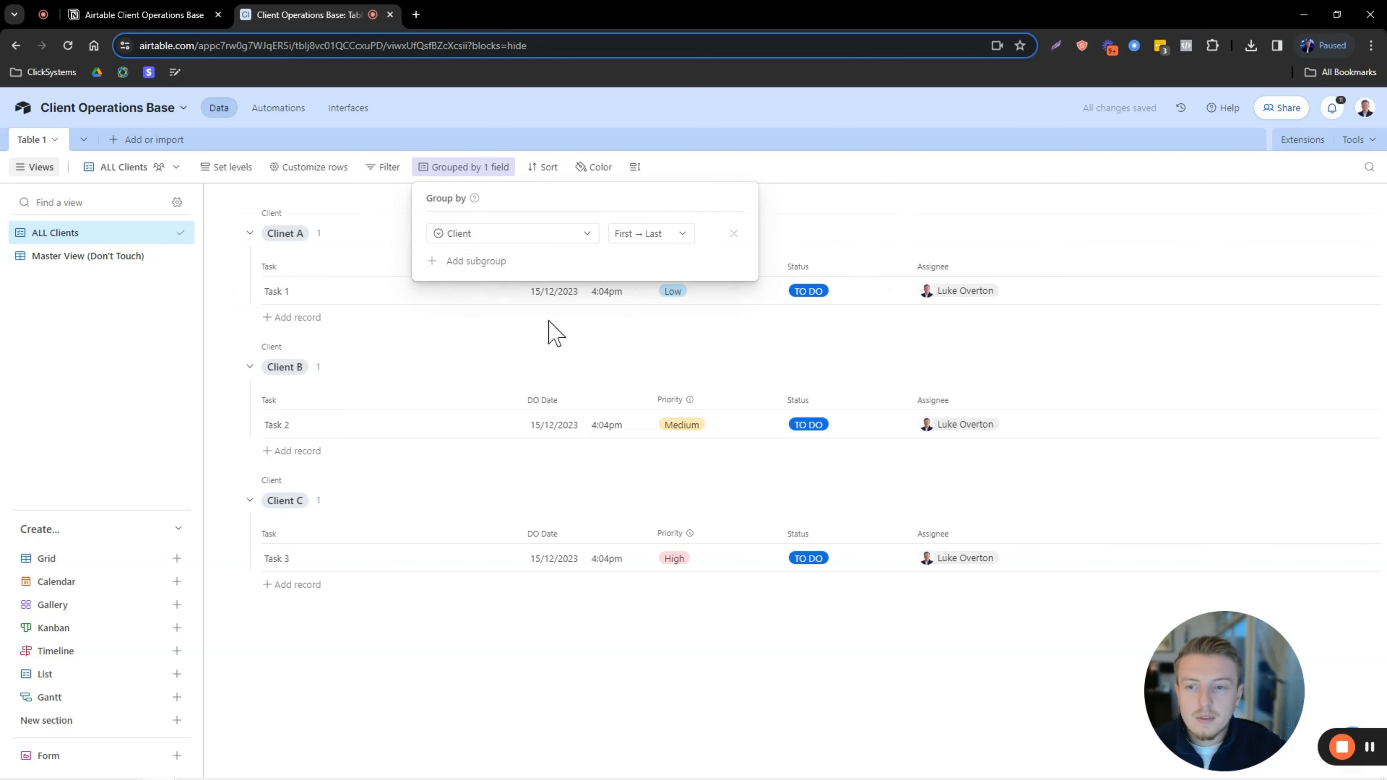
{"action": "left_click", "coordinate": [861, 217]}
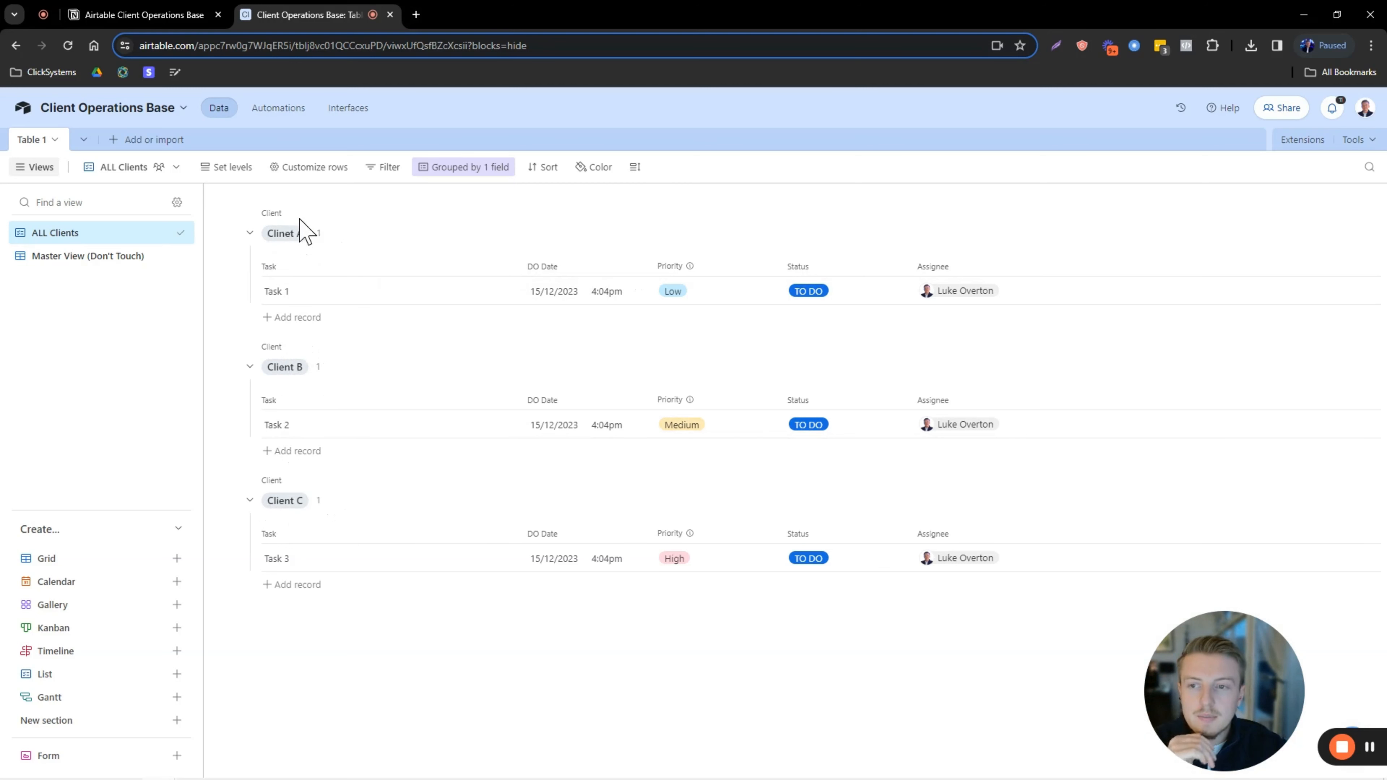
Show the Done field on each row and test Task 1's checkbox, leaving it unticked.
{"action": "left_click", "coordinate": [326, 170]}
{"action": "scroll", "coordinate": [475, 426], "scroll_direction": "down", "scroll_amount": 1}
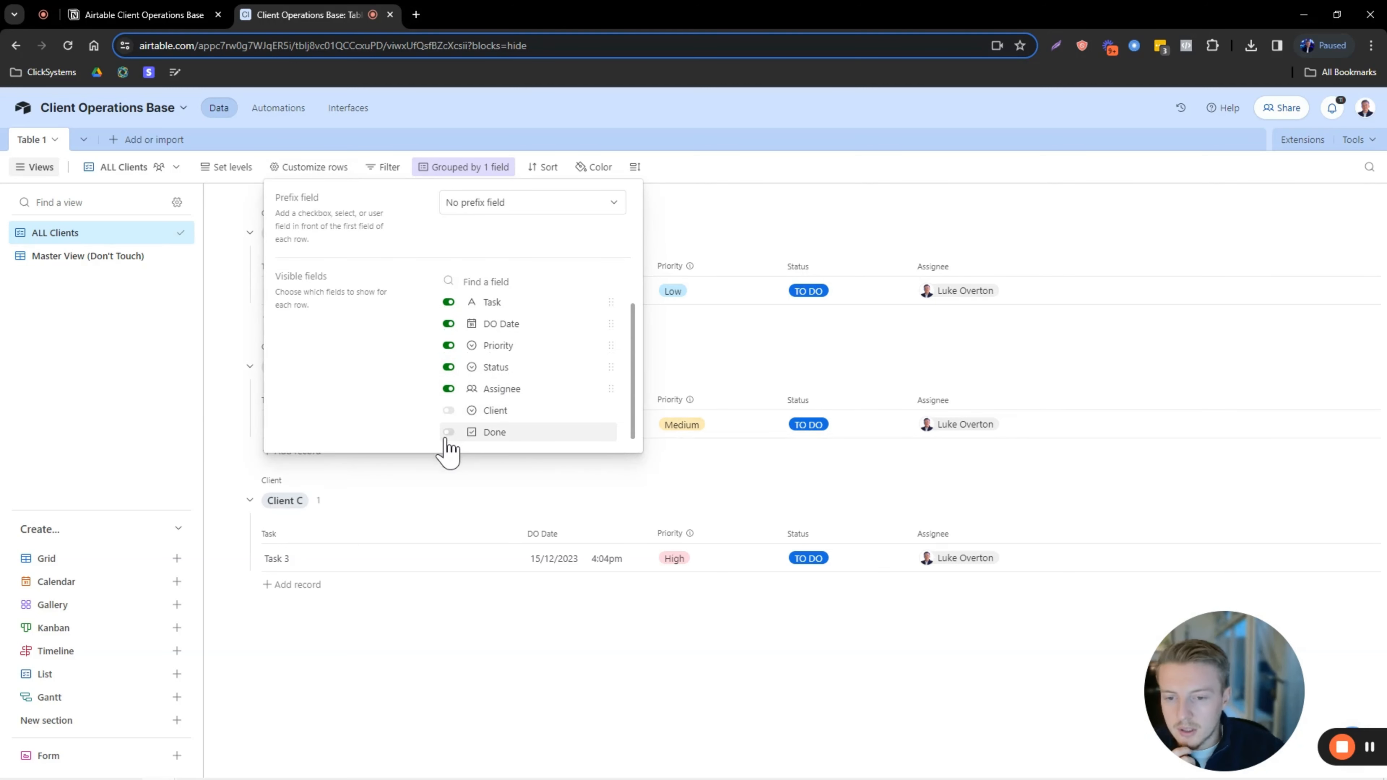
{"action": "left_click", "coordinate": [448, 432]}
{"action": "left_click", "coordinate": [913, 233]}
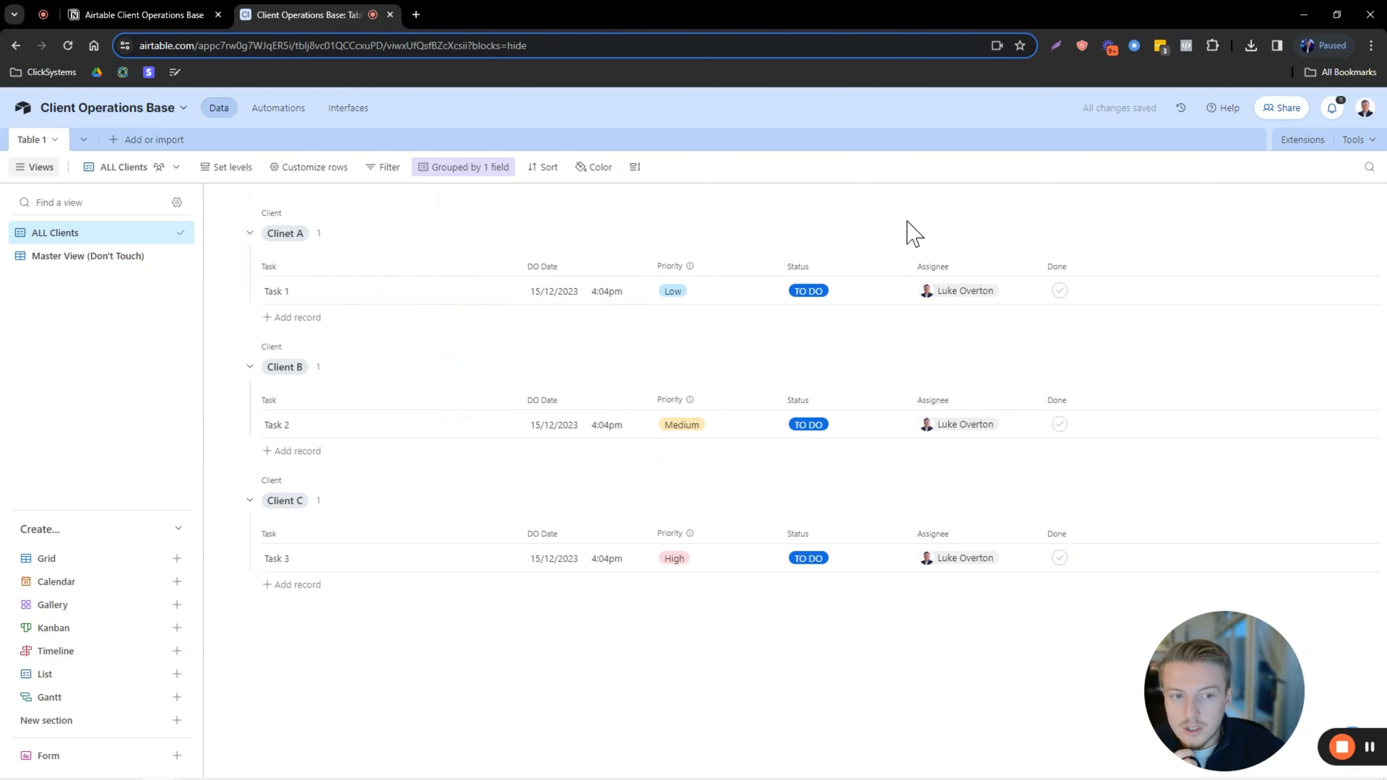
{"action": "left_click", "coordinate": [1062, 294]}
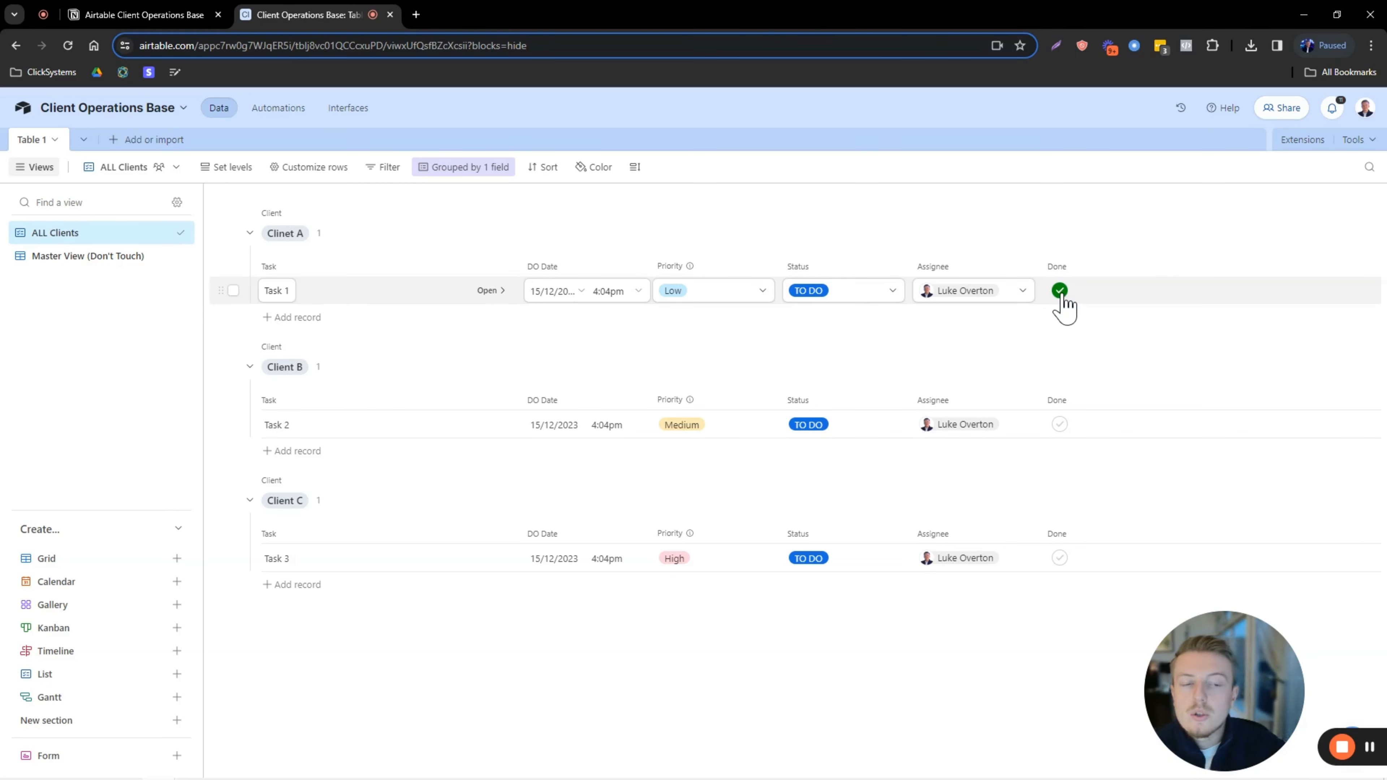
{"action": "left_click", "coordinate": [847, 293]}
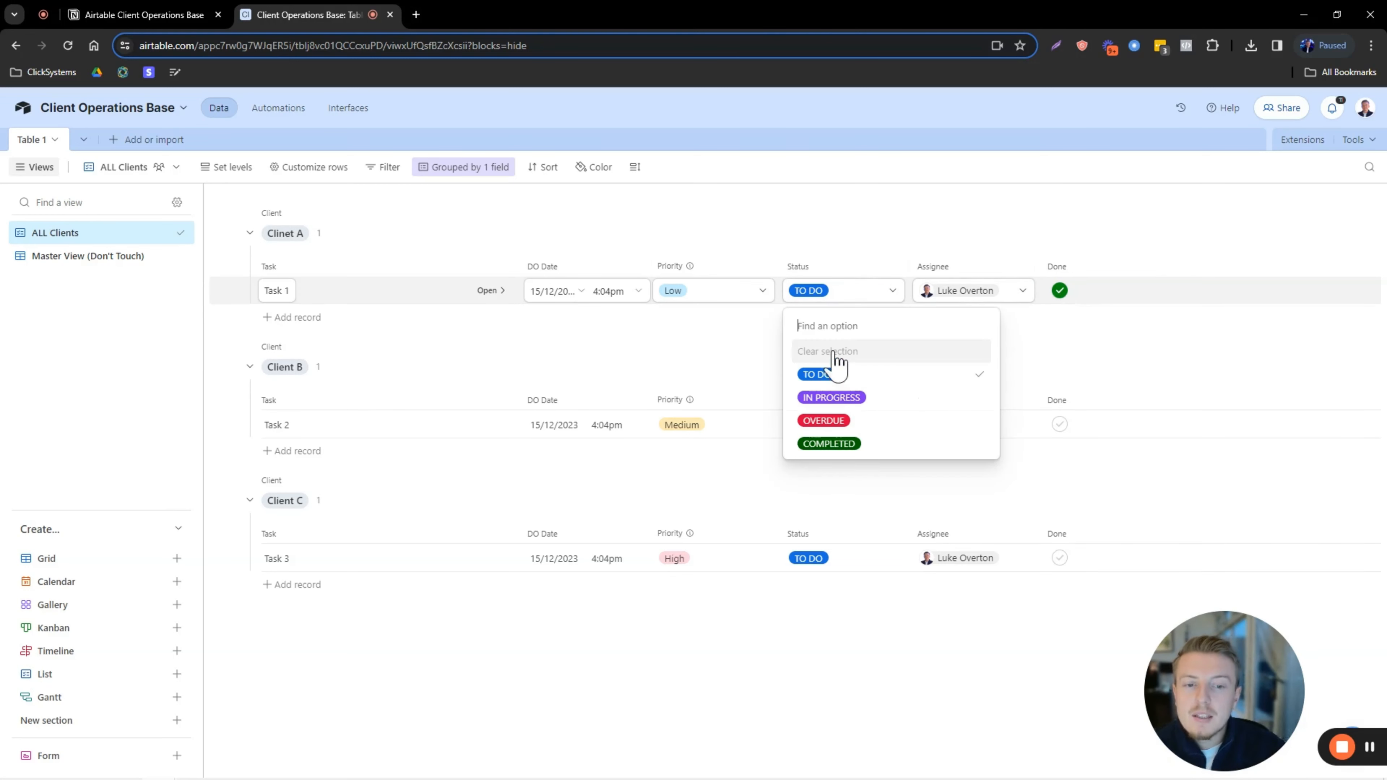
{"action": "left_click", "coordinate": [1045, 226]}
{"action": "left_click", "coordinate": [1058, 294]}
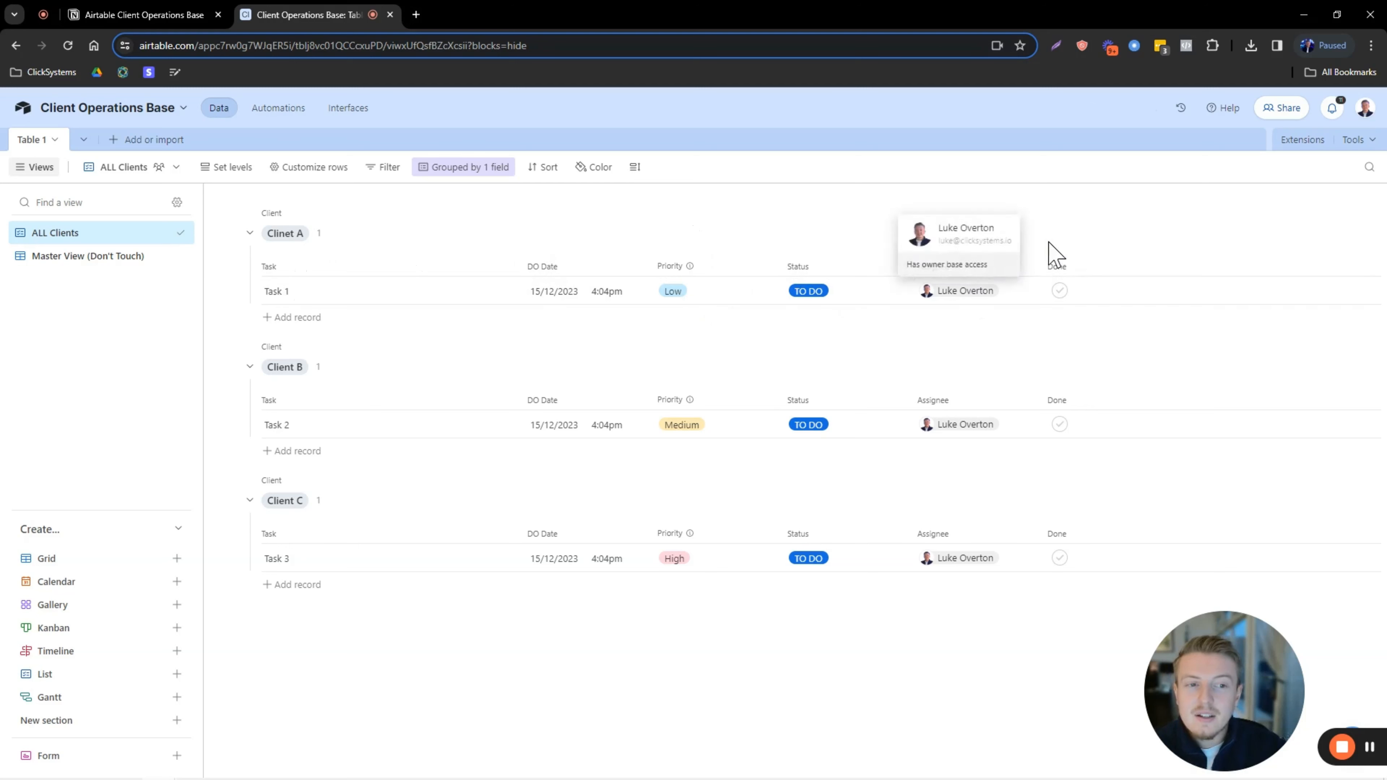
Show the Client field on the rows and briefly check the Master View.
{"action": "left_click", "coordinate": [287, 168]}
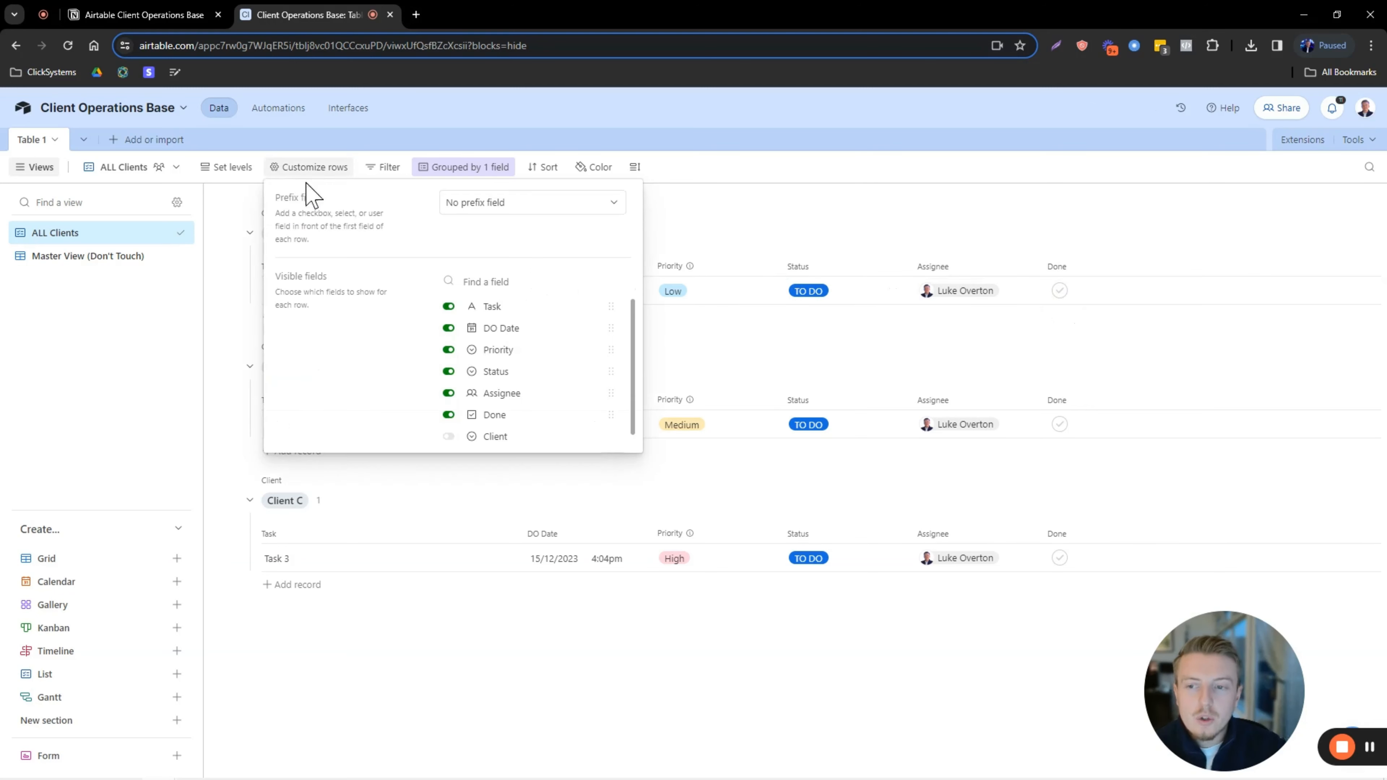
{"action": "left_click", "coordinate": [488, 436]}
{"action": "left_click", "coordinate": [1117, 301]}
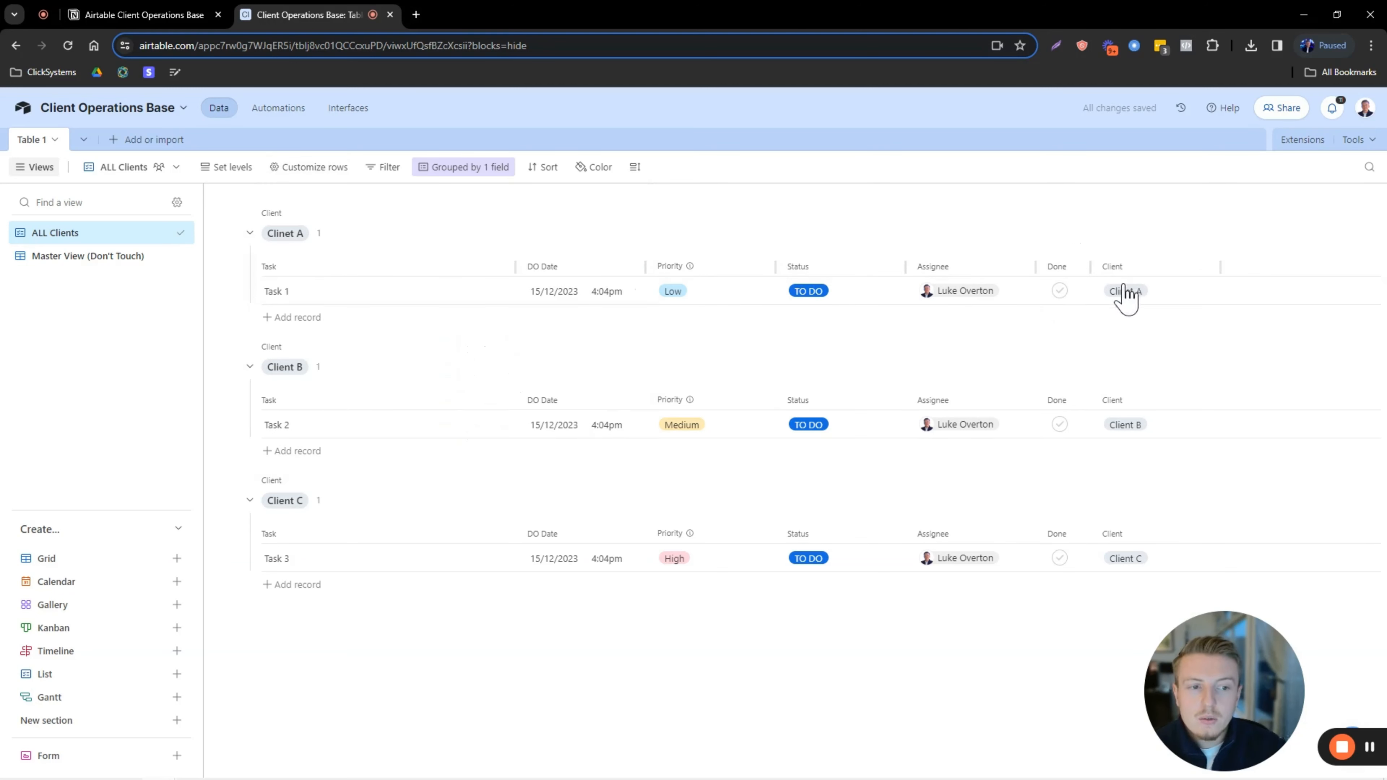
{"action": "left_click", "coordinate": [312, 168]}
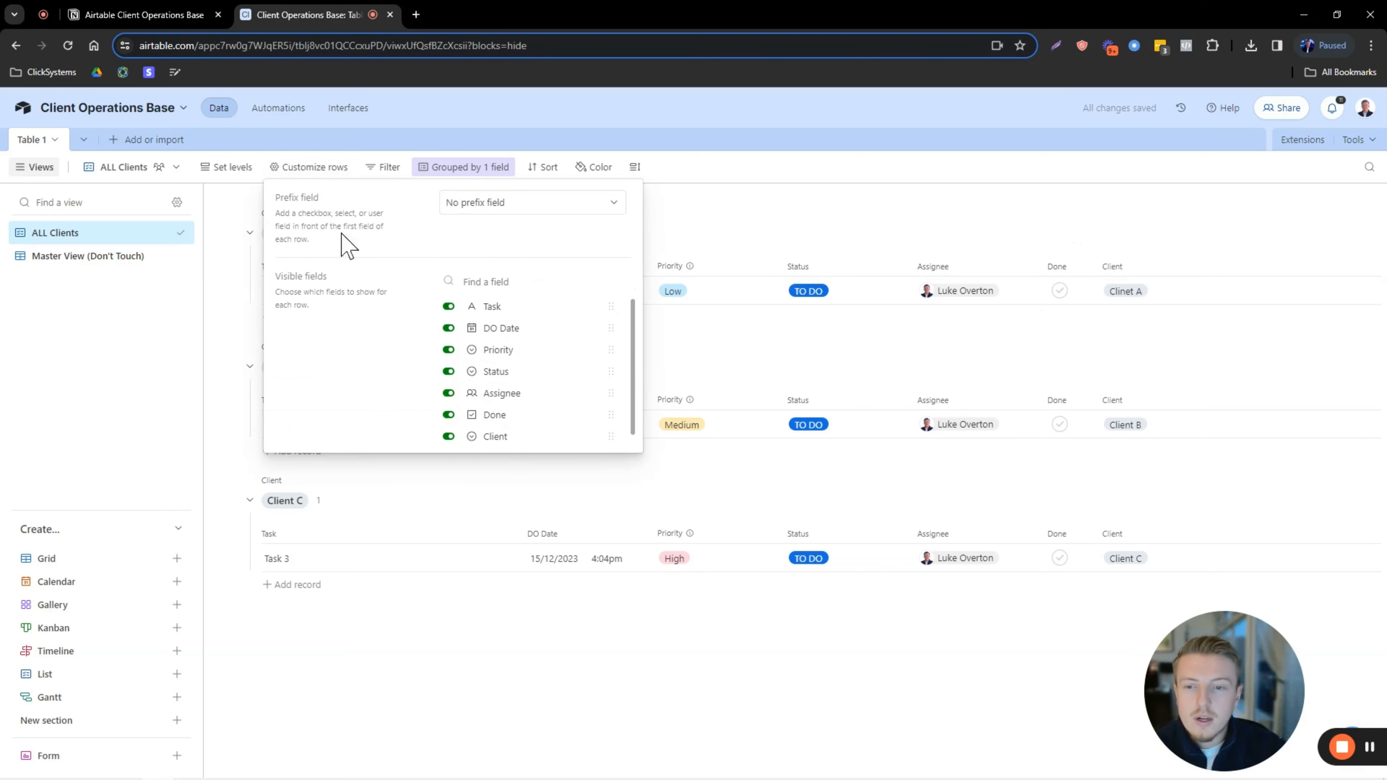
{"action": "left_click", "coordinate": [111, 256]}
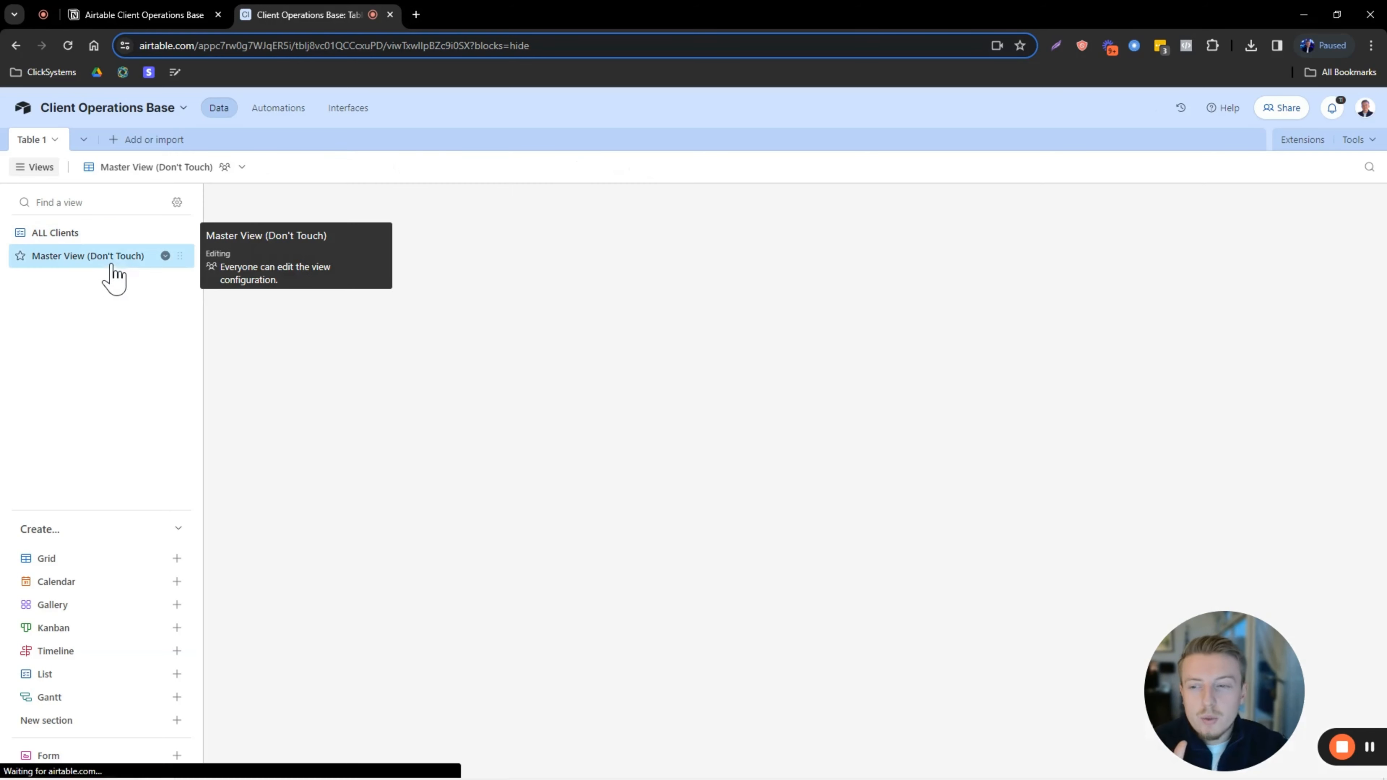
{"action": "left_click", "coordinate": [98, 233]}
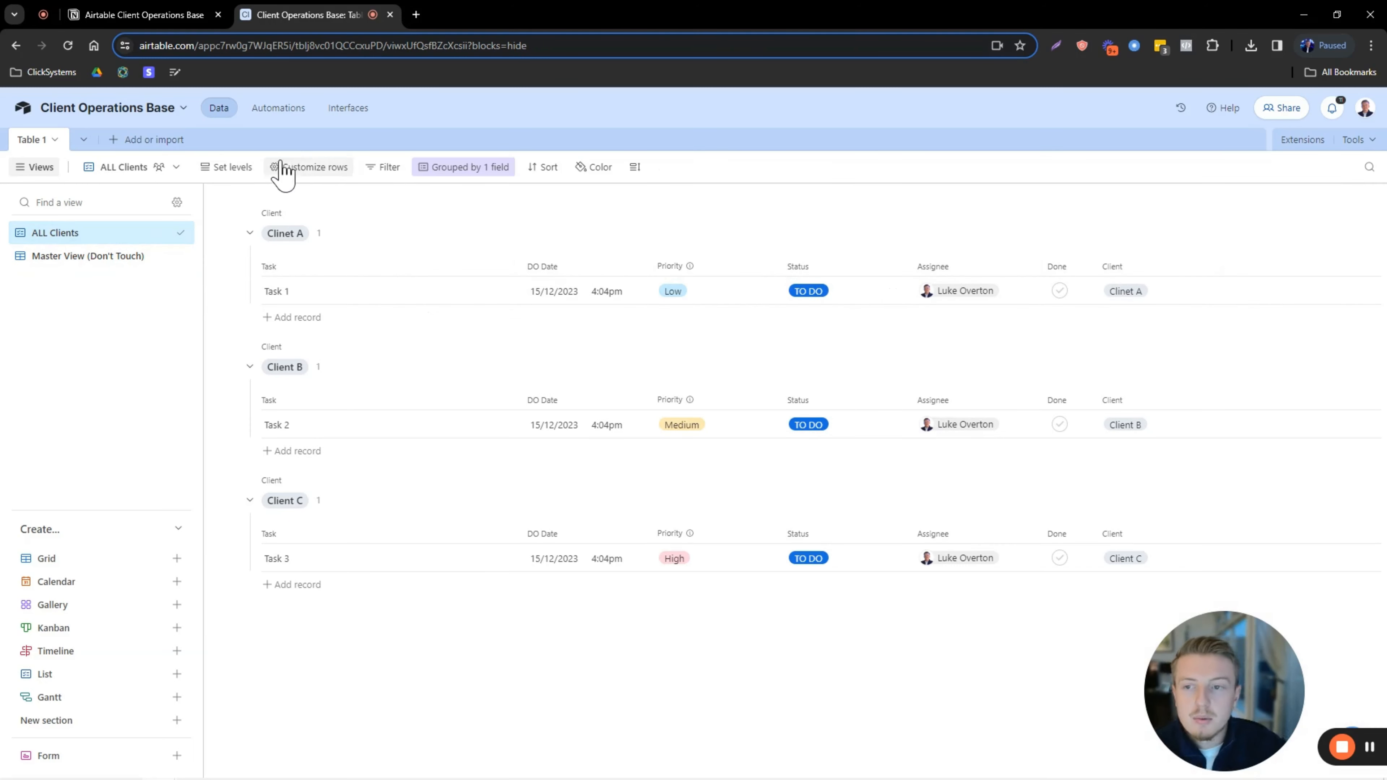
Toggle the Client field's row visibility, finally leaving it hidden.
{"action": "left_click", "coordinate": [309, 174]}
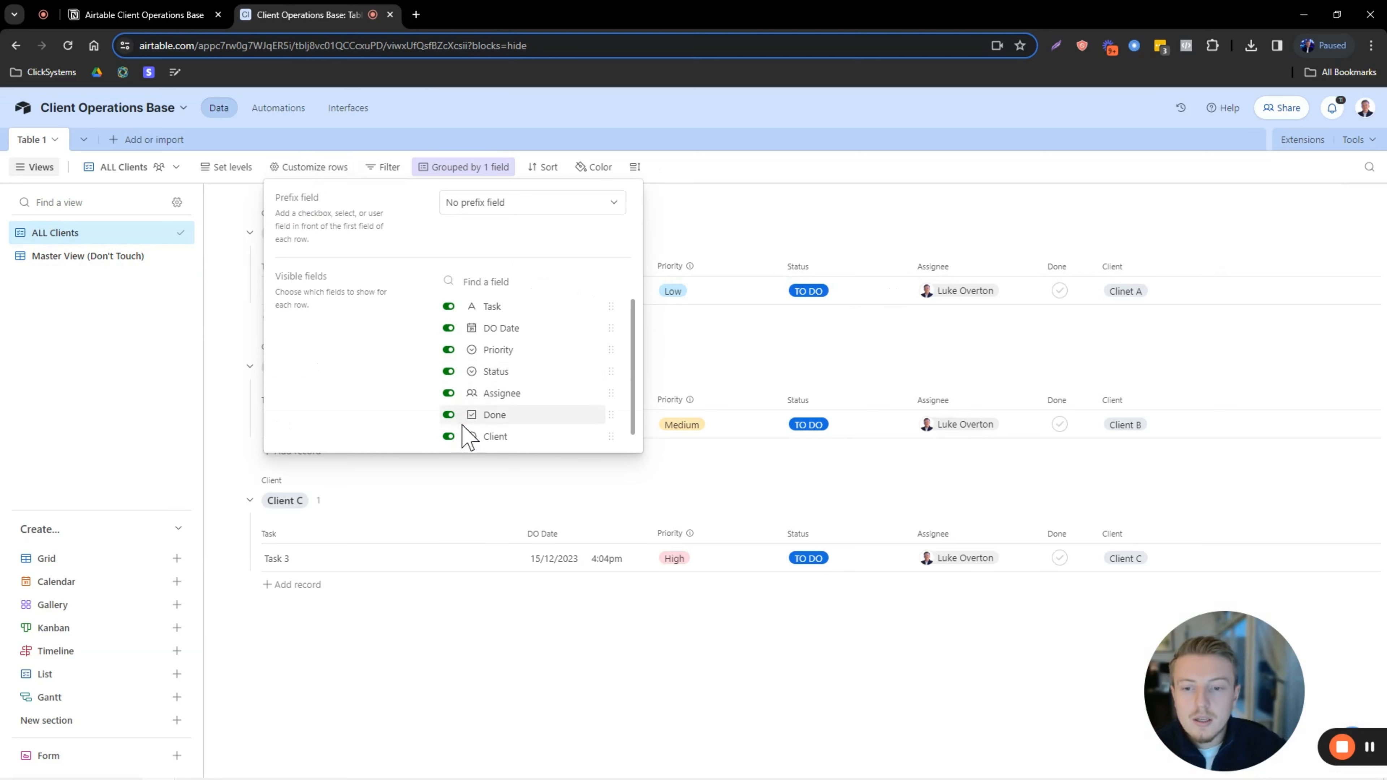
{"action": "left_click", "coordinate": [448, 436]}
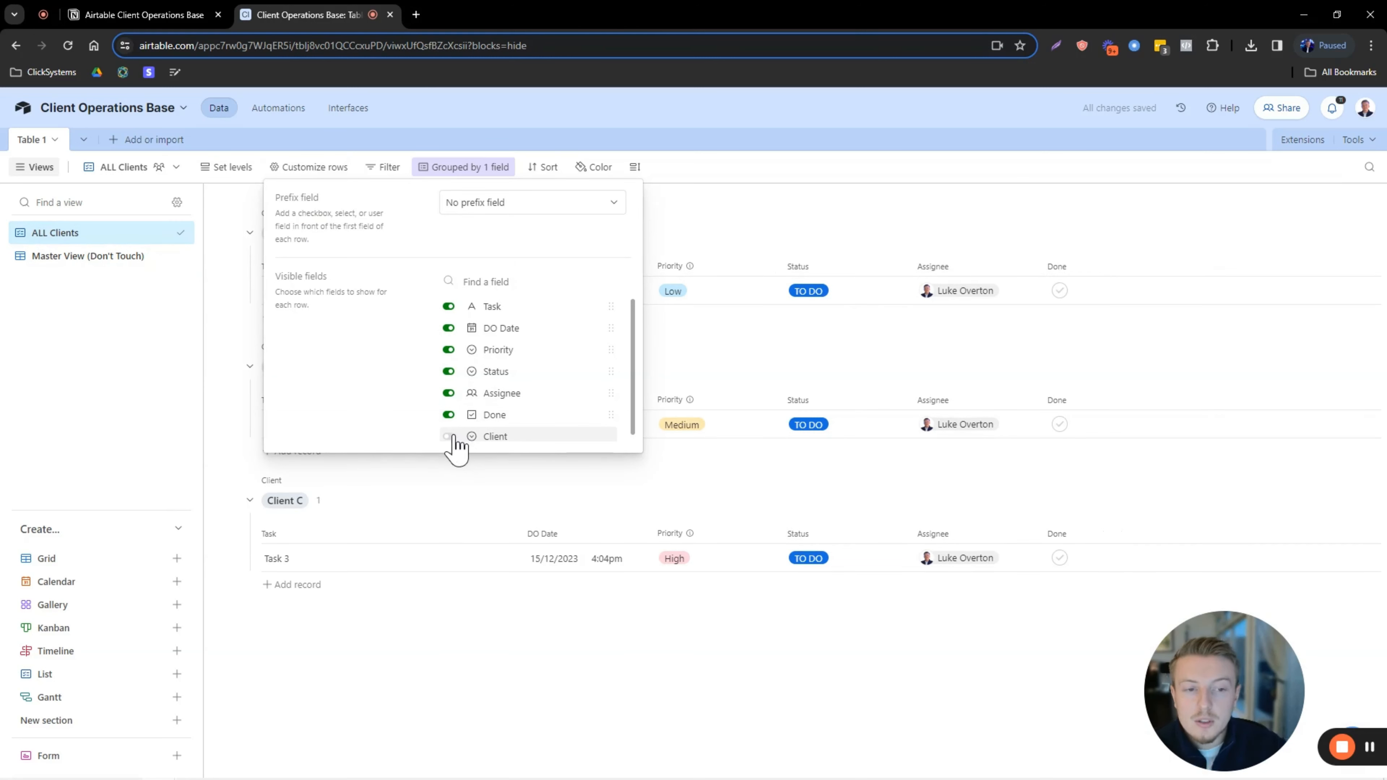
{"action": "left_click", "coordinate": [447, 437]}
{"action": "left_click", "coordinate": [448, 436]}
{"action": "left_click", "coordinate": [450, 436]}
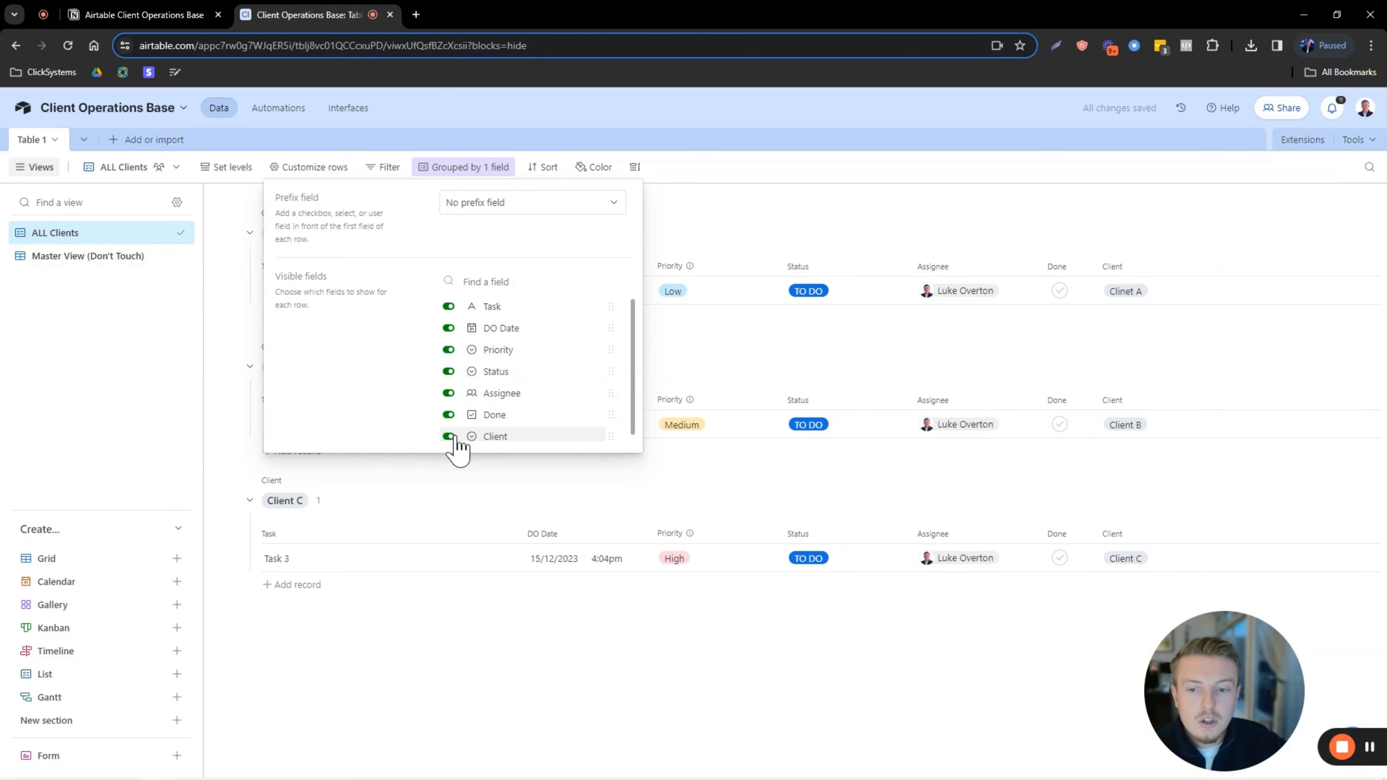
{"action": "left_click", "coordinate": [448, 437]}
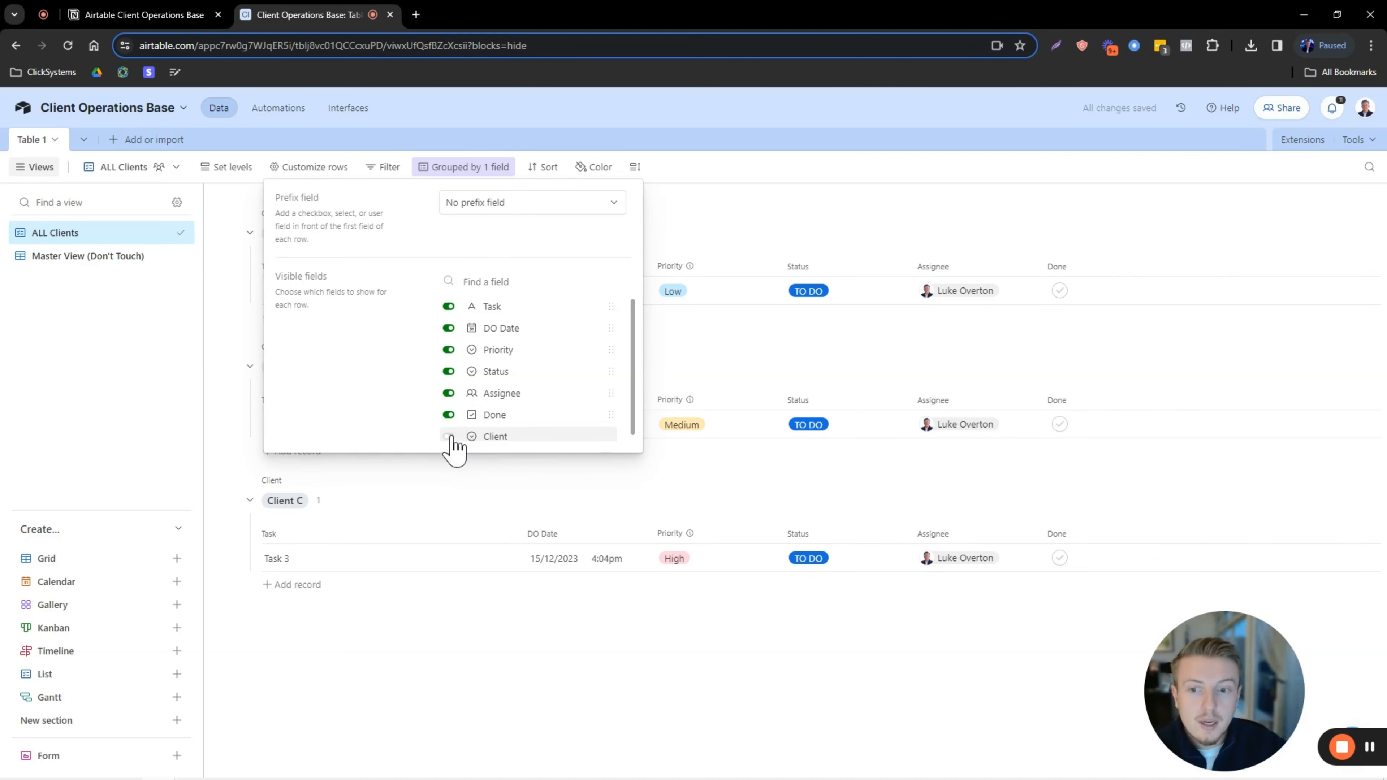
{"action": "left_click", "coordinate": [451, 436]}
{"action": "left_click", "coordinate": [450, 436]}
{"action": "left_click", "coordinate": [450, 436]}
{"action": "left_click", "coordinate": [451, 436]}
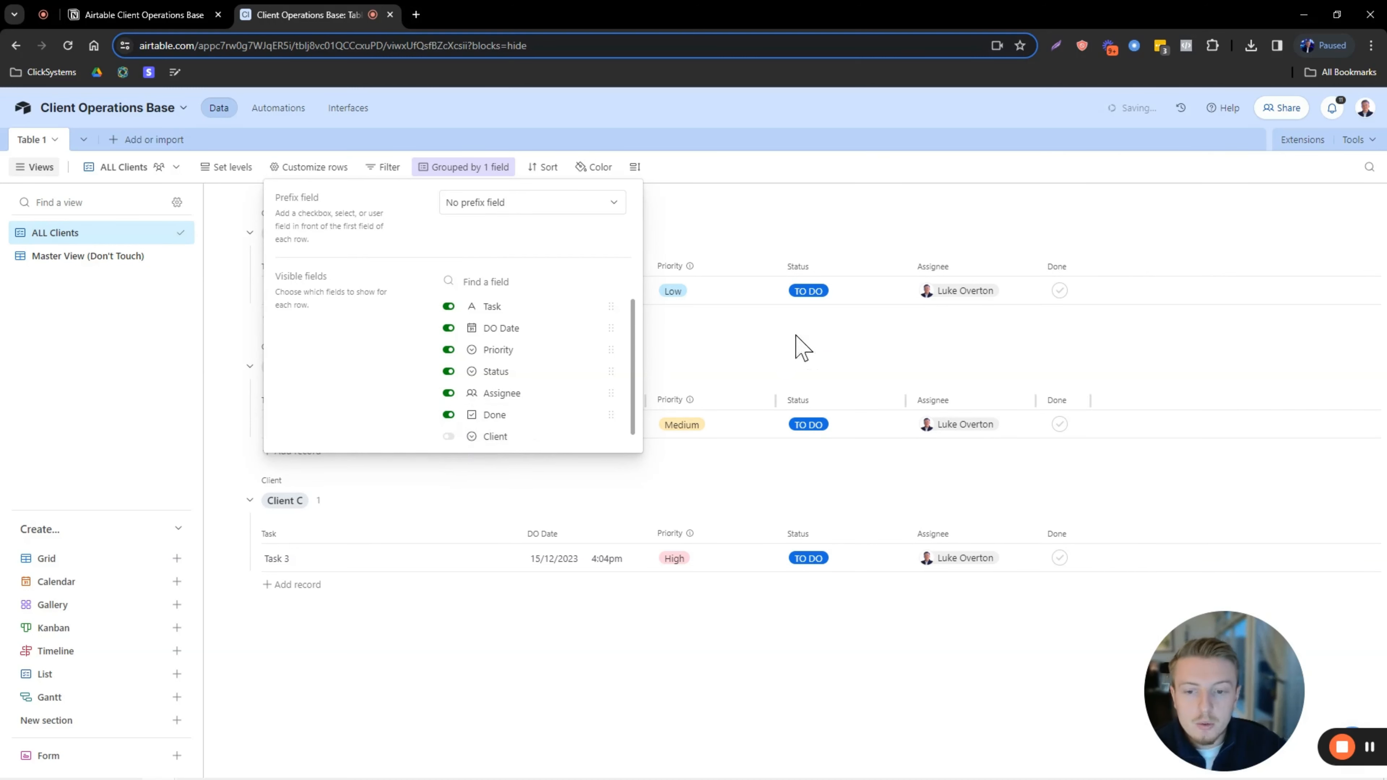
{"action": "left_click", "coordinate": [814, 214]}
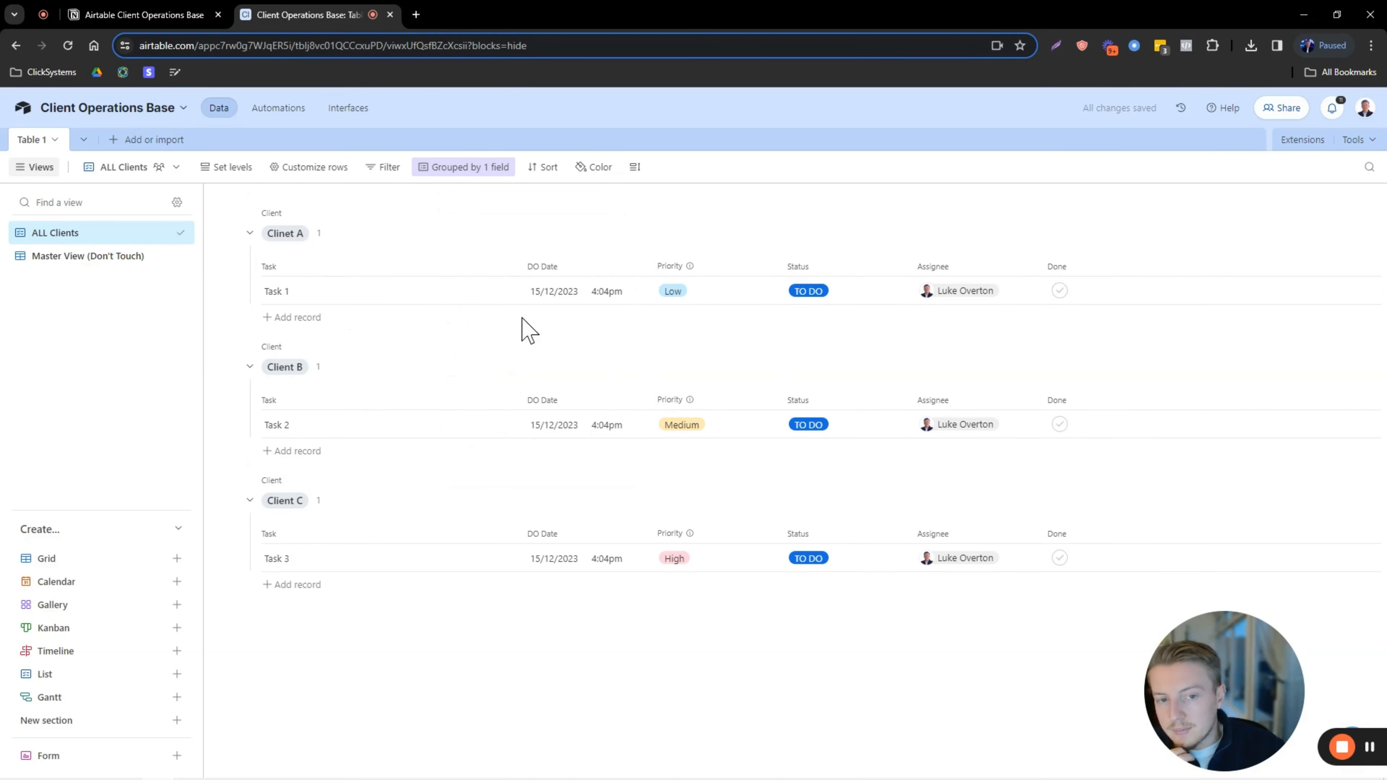
Add Status as a second grouping level under Client.
{"action": "left_click", "coordinate": [468, 171]}
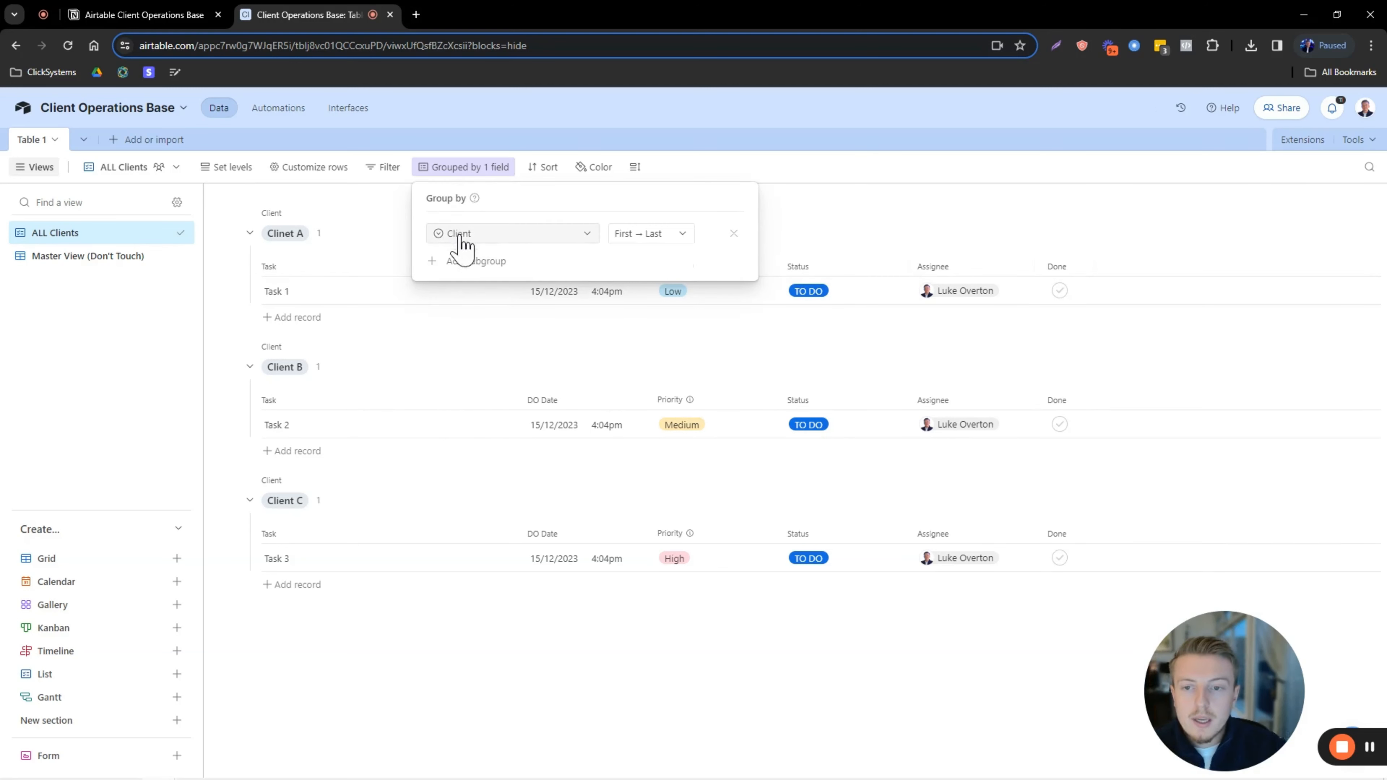
{"action": "left_click", "coordinate": [474, 263]}
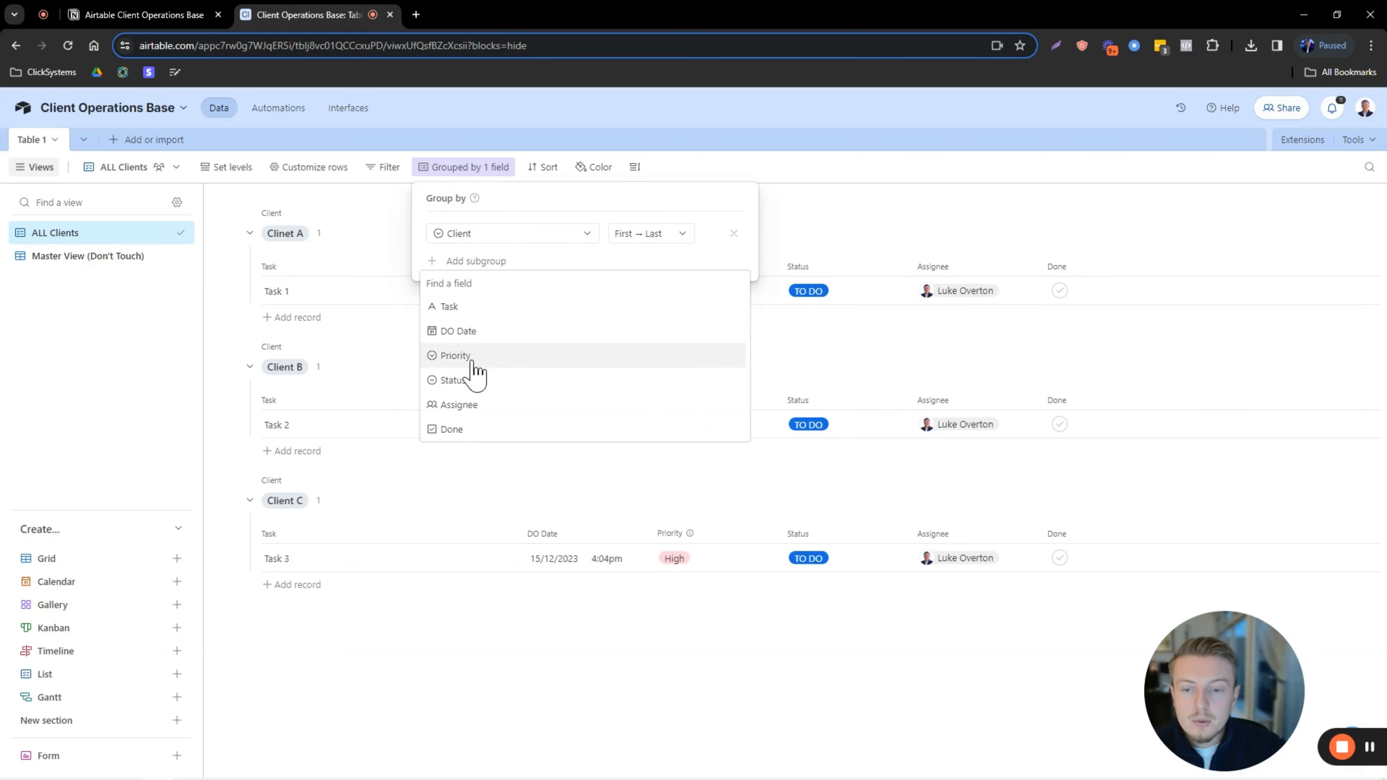
{"action": "left_click", "coordinate": [453, 381]}
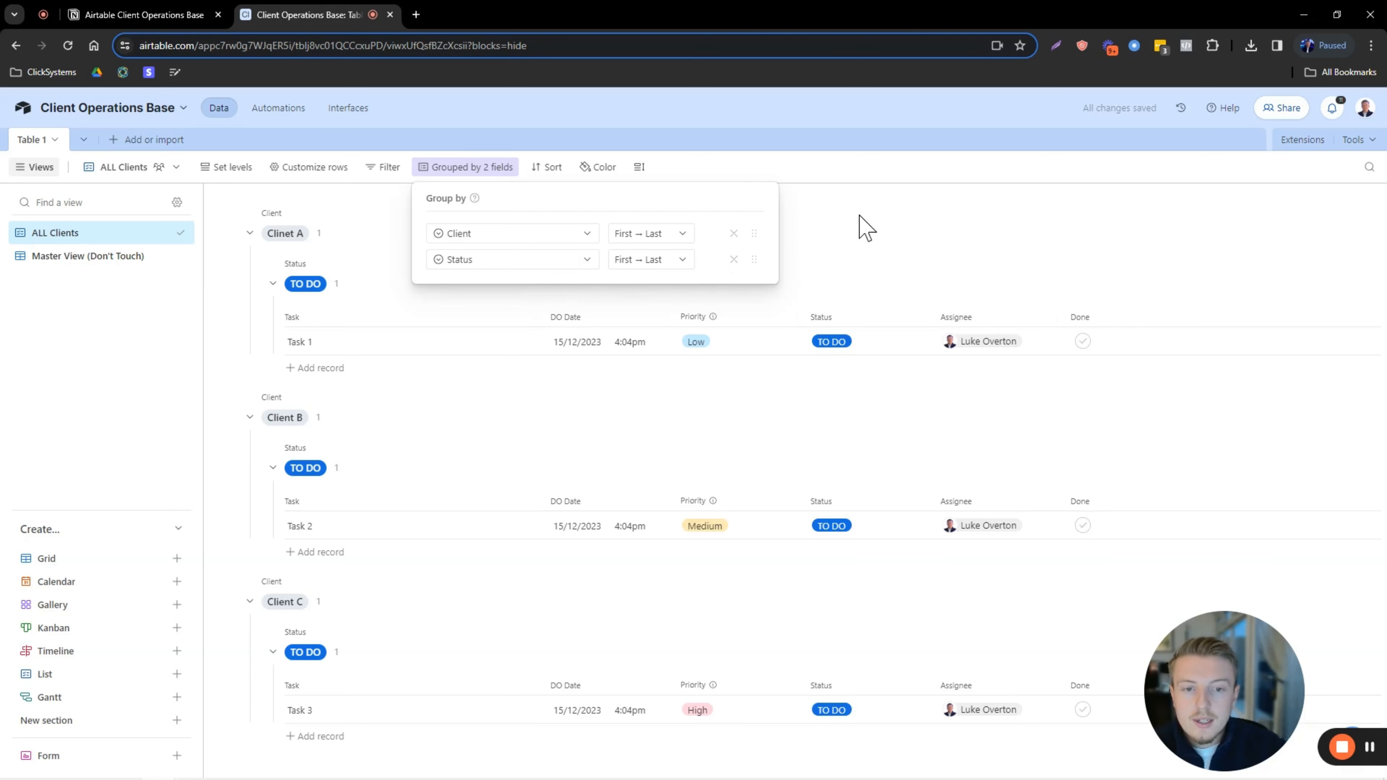
{"action": "left_click", "coordinate": [849, 223]}
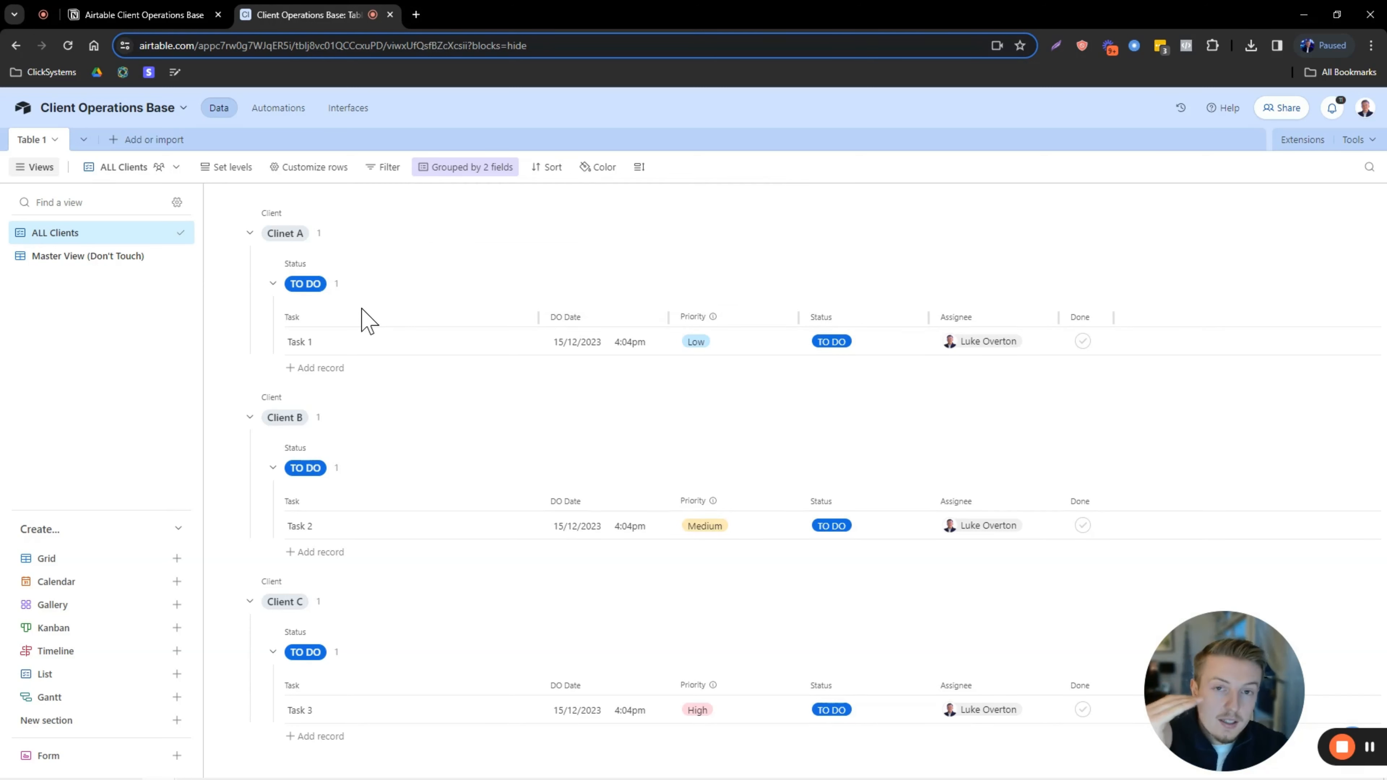
{"action": "left_click", "coordinate": [850, 347]}
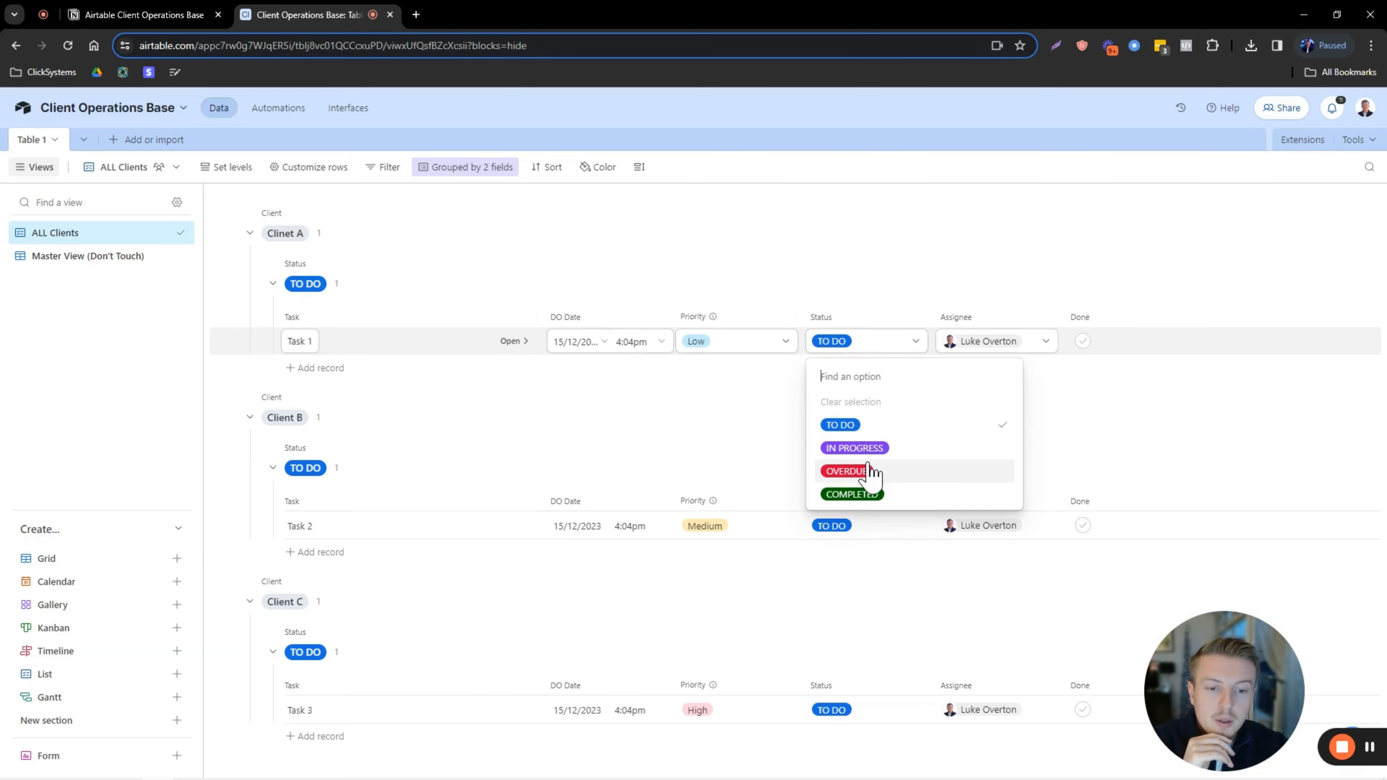
{"action": "left_click", "coordinate": [766, 230]}
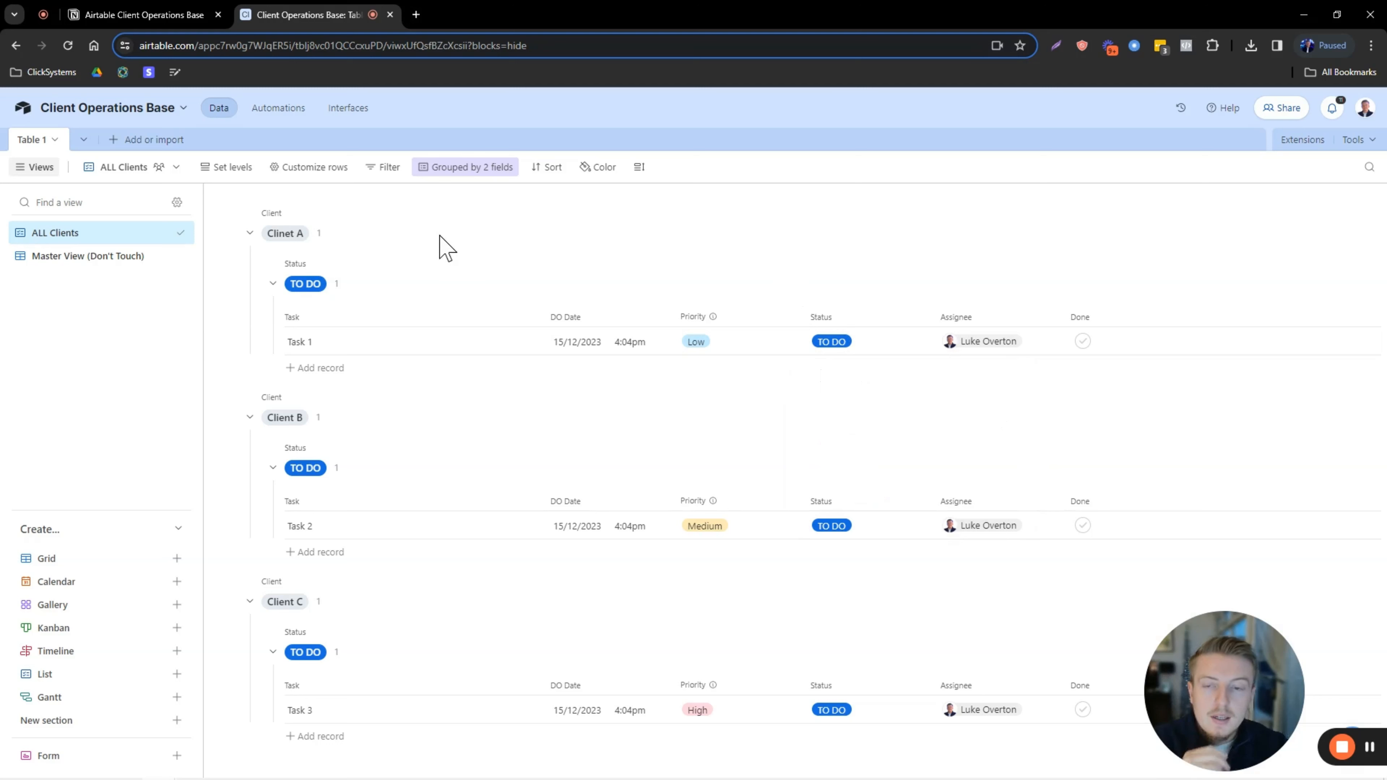
Add a filter condition: Status is not COMPLETED.
{"action": "left_click", "coordinate": [391, 174]}
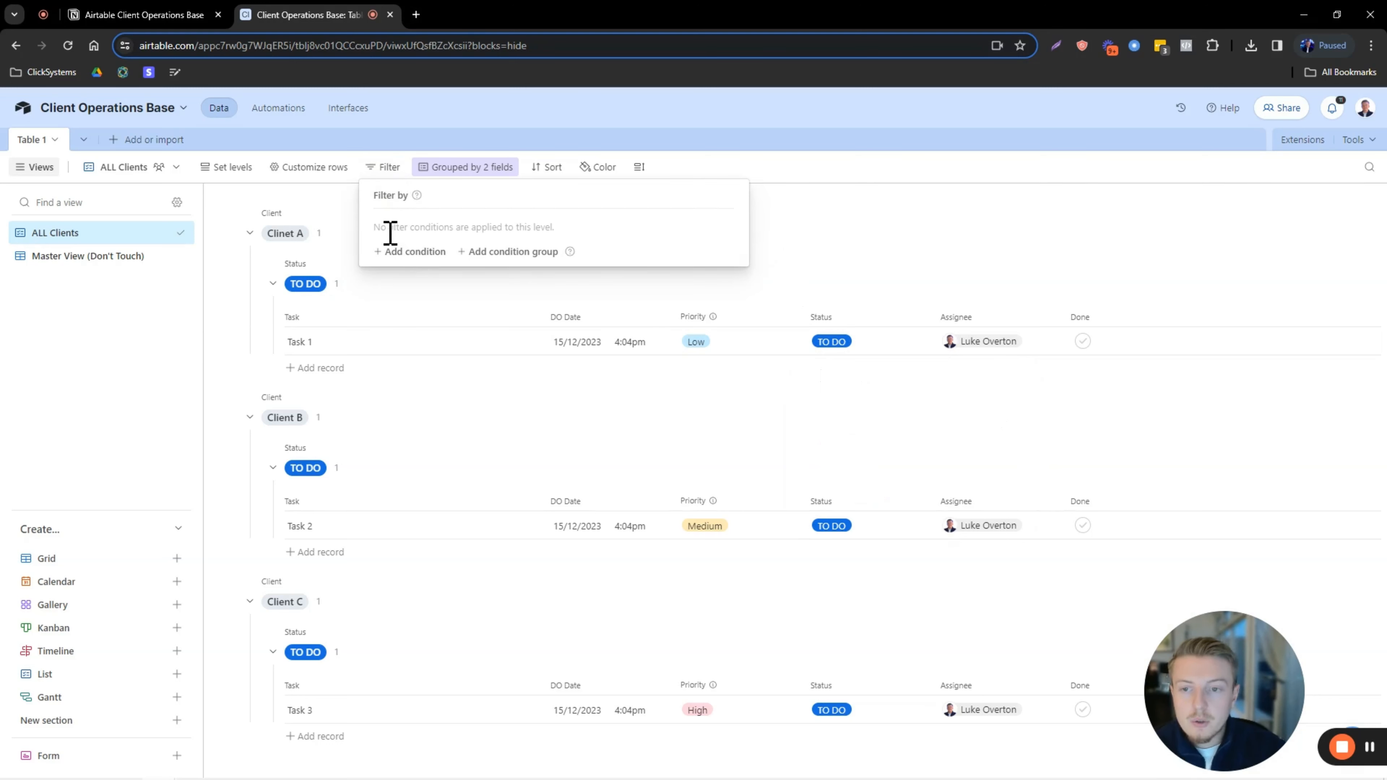
{"action": "left_click", "coordinate": [408, 252]}
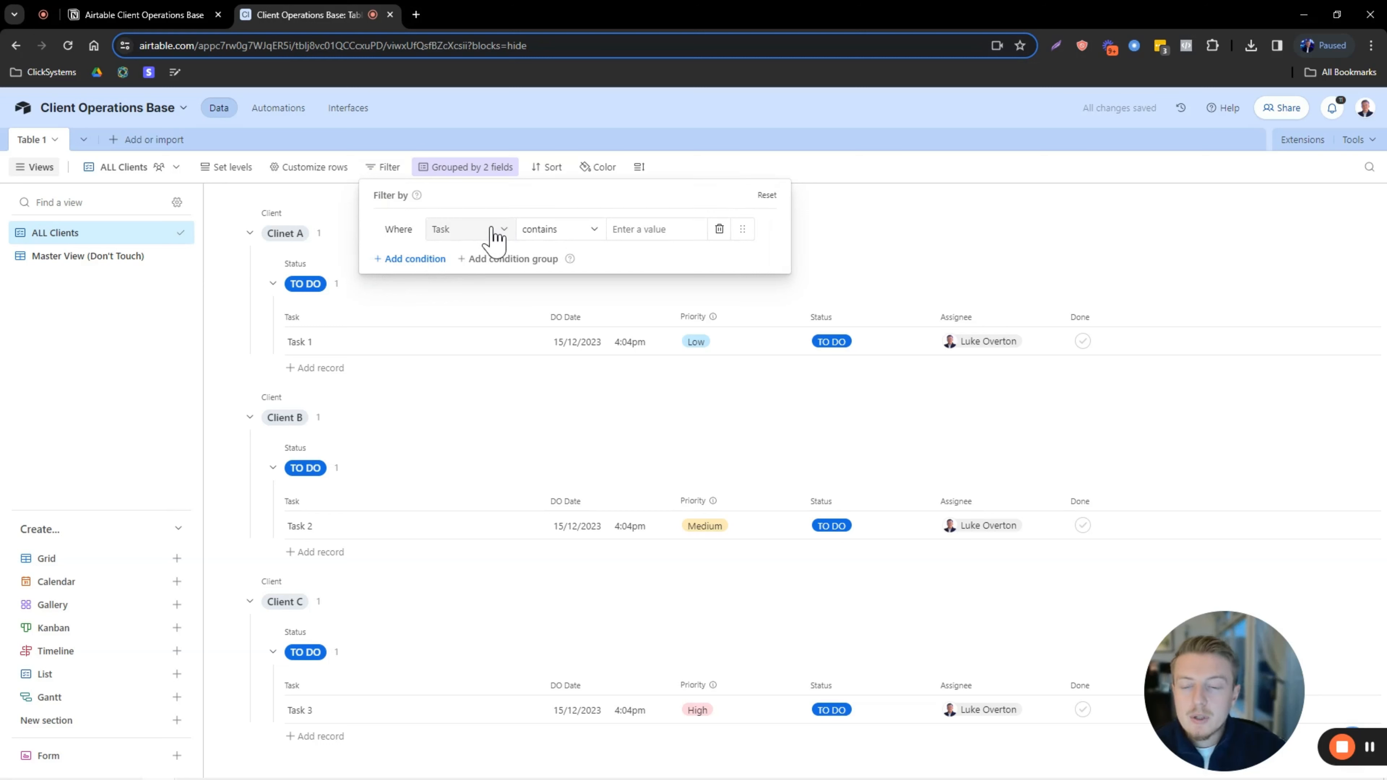
{"action": "left_click", "coordinate": [503, 230]}
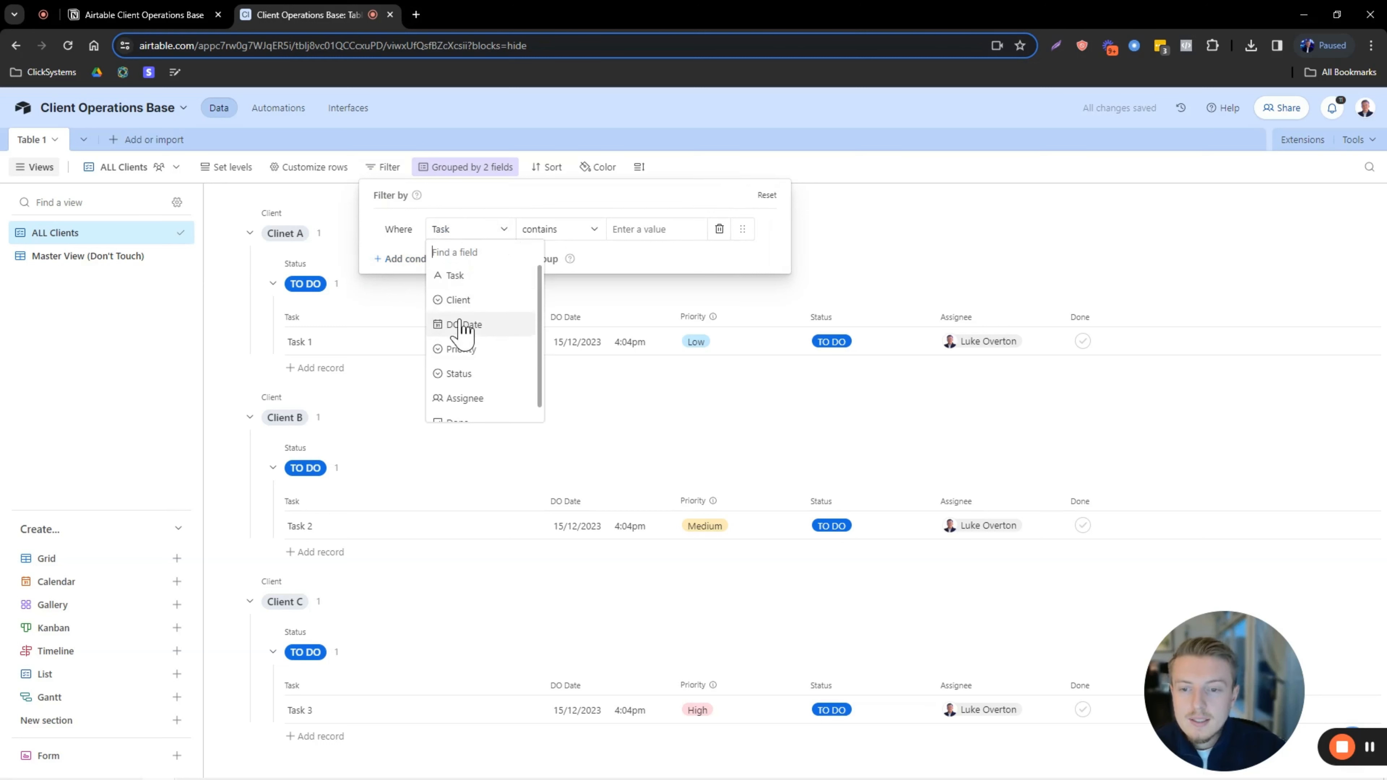
{"action": "left_click", "coordinate": [467, 377]}
{"action": "left_click", "coordinate": [653, 229]}
{"action": "left_click", "coordinate": [568, 229]}
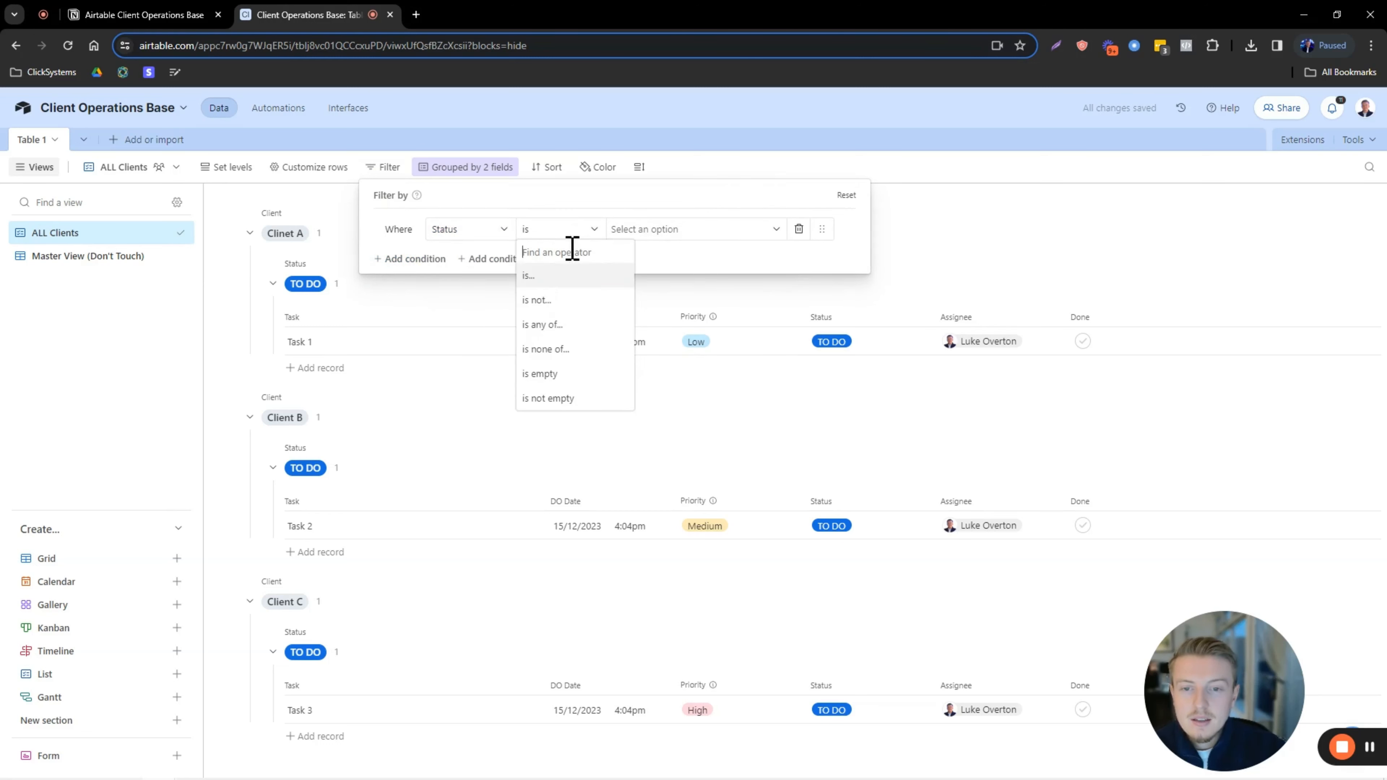
{"action": "left_click", "coordinate": [558, 305]}
{"action": "left_click", "coordinate": [628, 229]}
{"action": "left_click", "coordinate": [644, 361]}
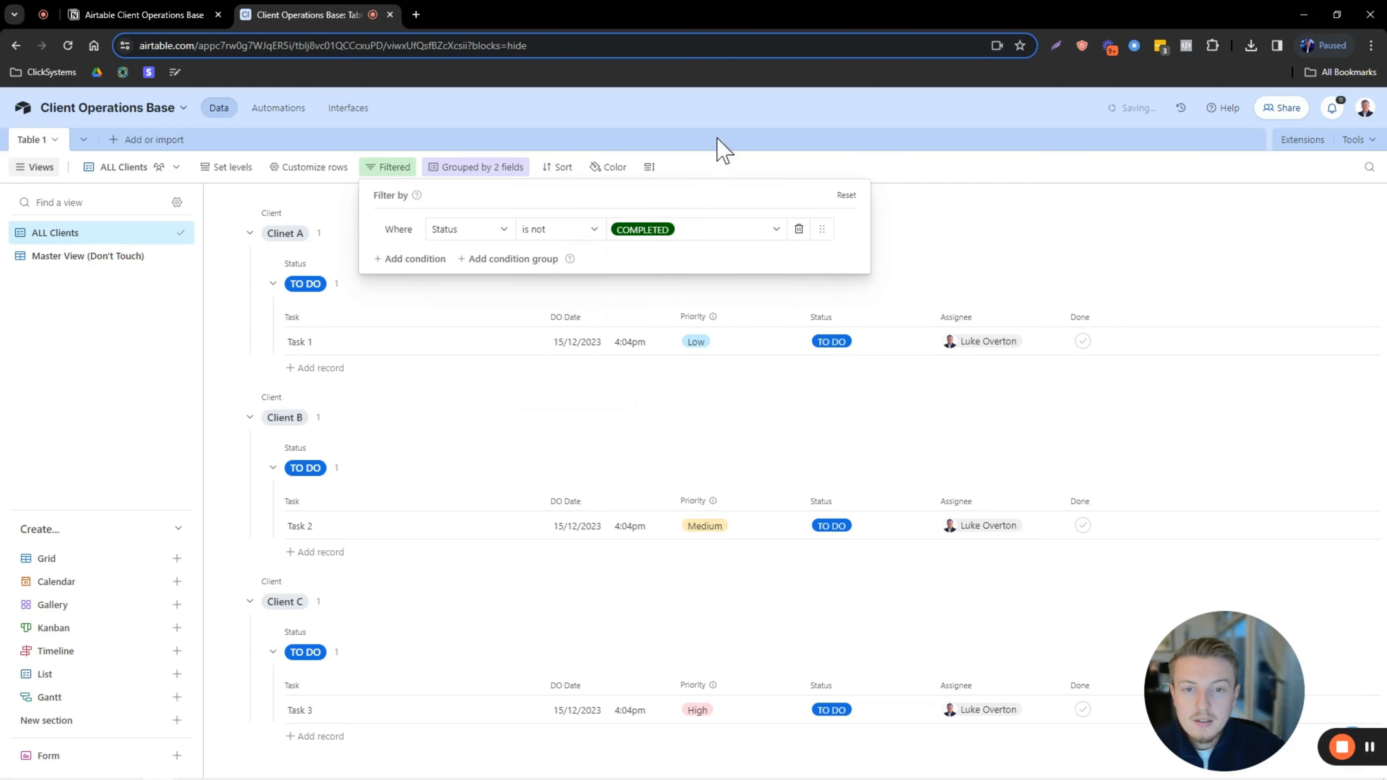
{"action": "left_click", "coordinate": [939, 217]}
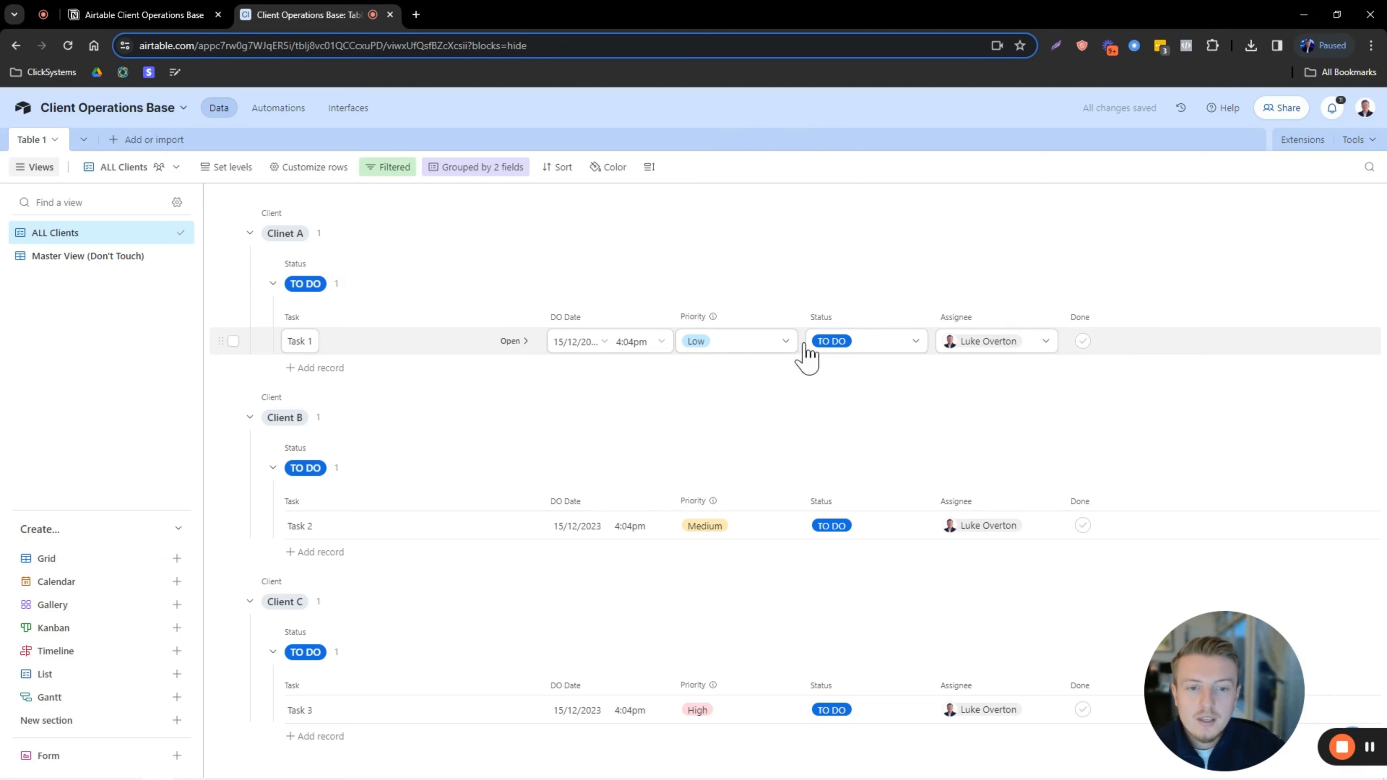
Mark Tasks 1 and 2 COMPLETED to test that the filter hides them.
{"action": "left_click", "coordinate": [861, 352]}
{"action": "left_click", "coordinate": [861, 495]}
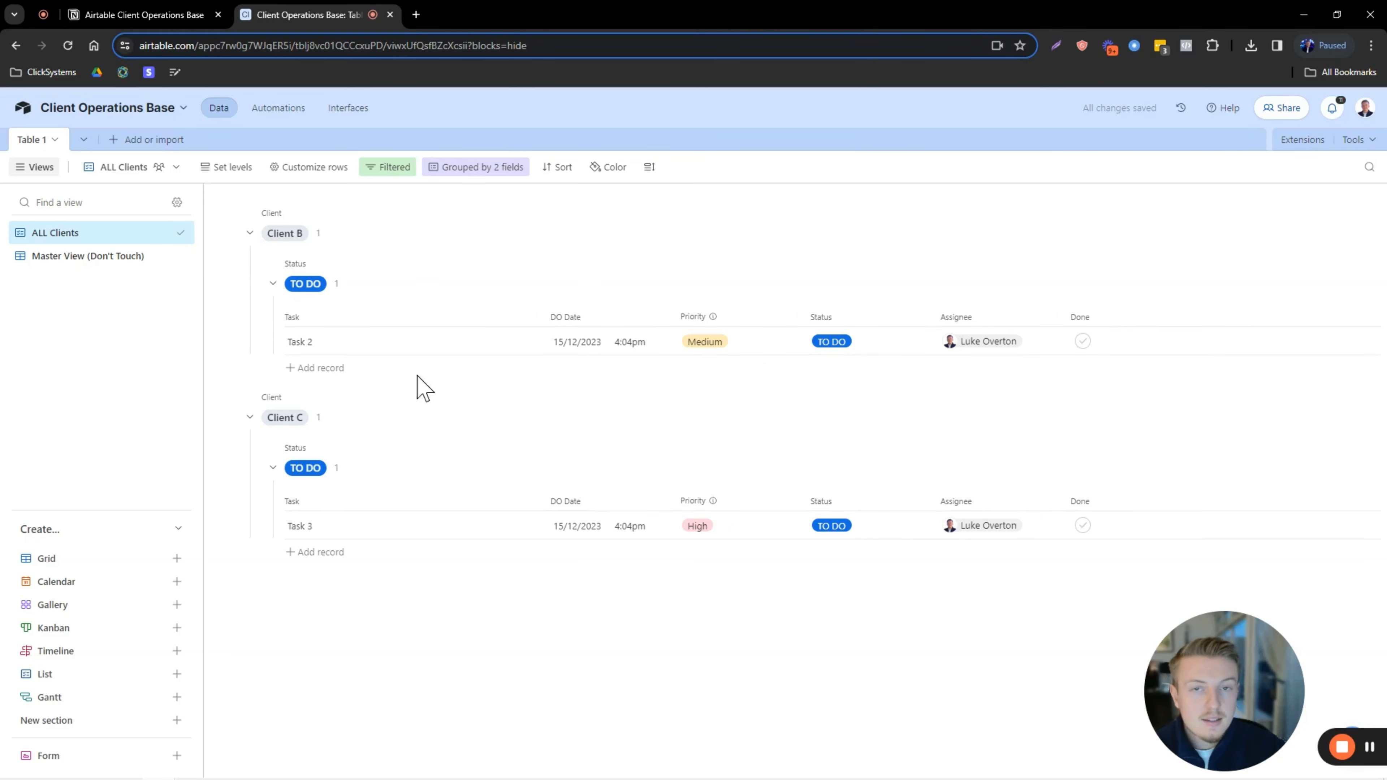
{"action": "left_click", "coordinate": [851, 349]}
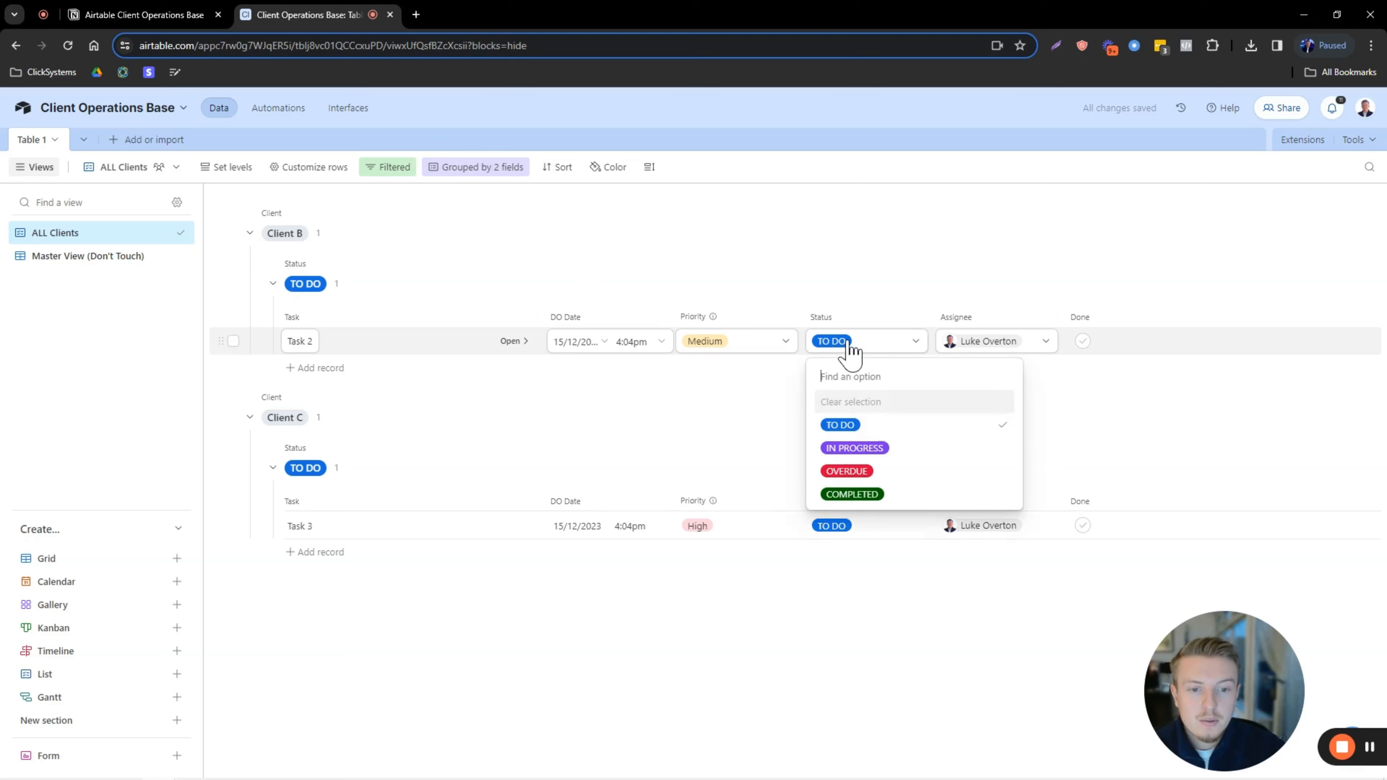
{"action": "left_click", "coordinate": [897, 499]}
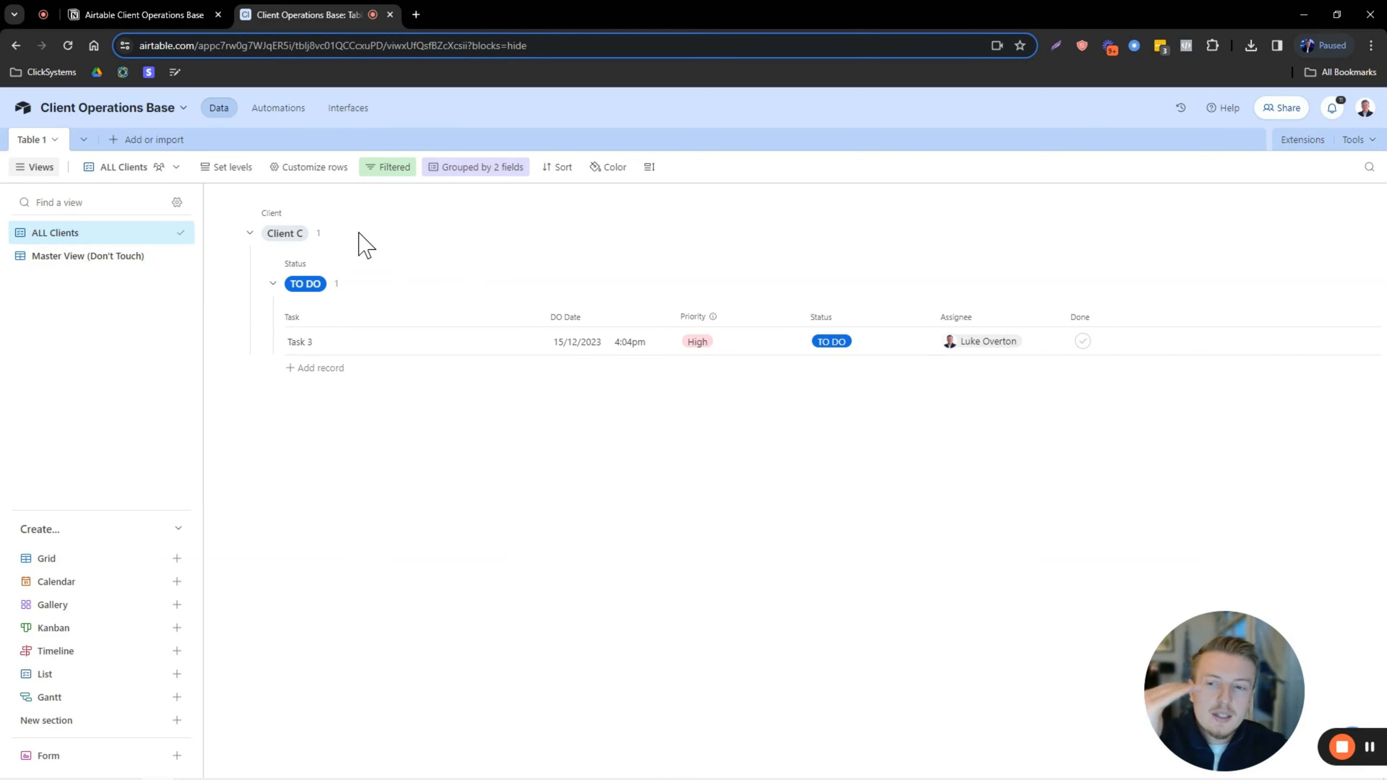
Reset Tasks 1 and 2 to TO DO in Master View, then return to ALL Clients.
{"action": "left_click", "coordinate": [56, 256]}
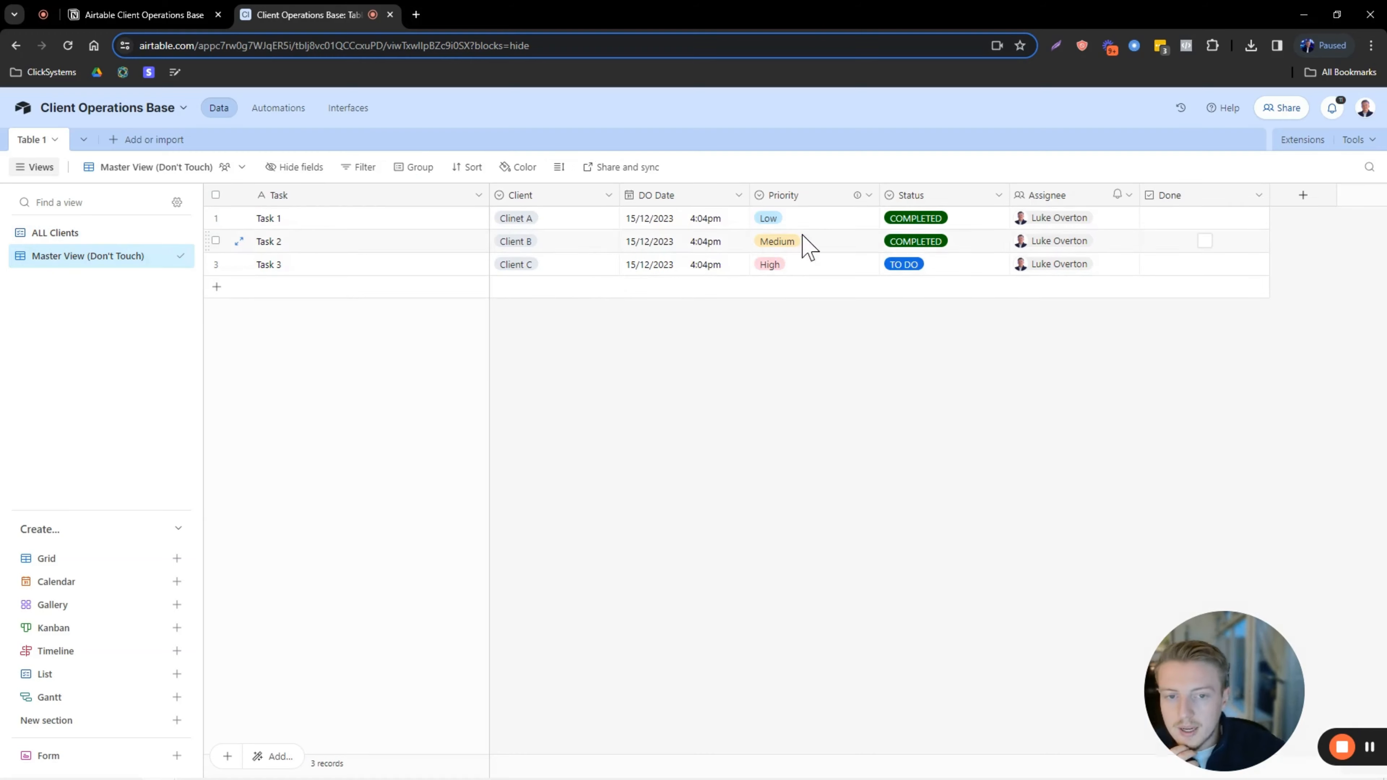
{"action": "left_click", "coordinate": [966, 221]}
{"action": "left_click", "coordinate": [969, 232]}
{"action": "left_click", "coordinate": [907, 291]}
{"action": "left_click", "coordinate": [959, 246]}
{"action": "left_click", "coordinate": [959, 246]}
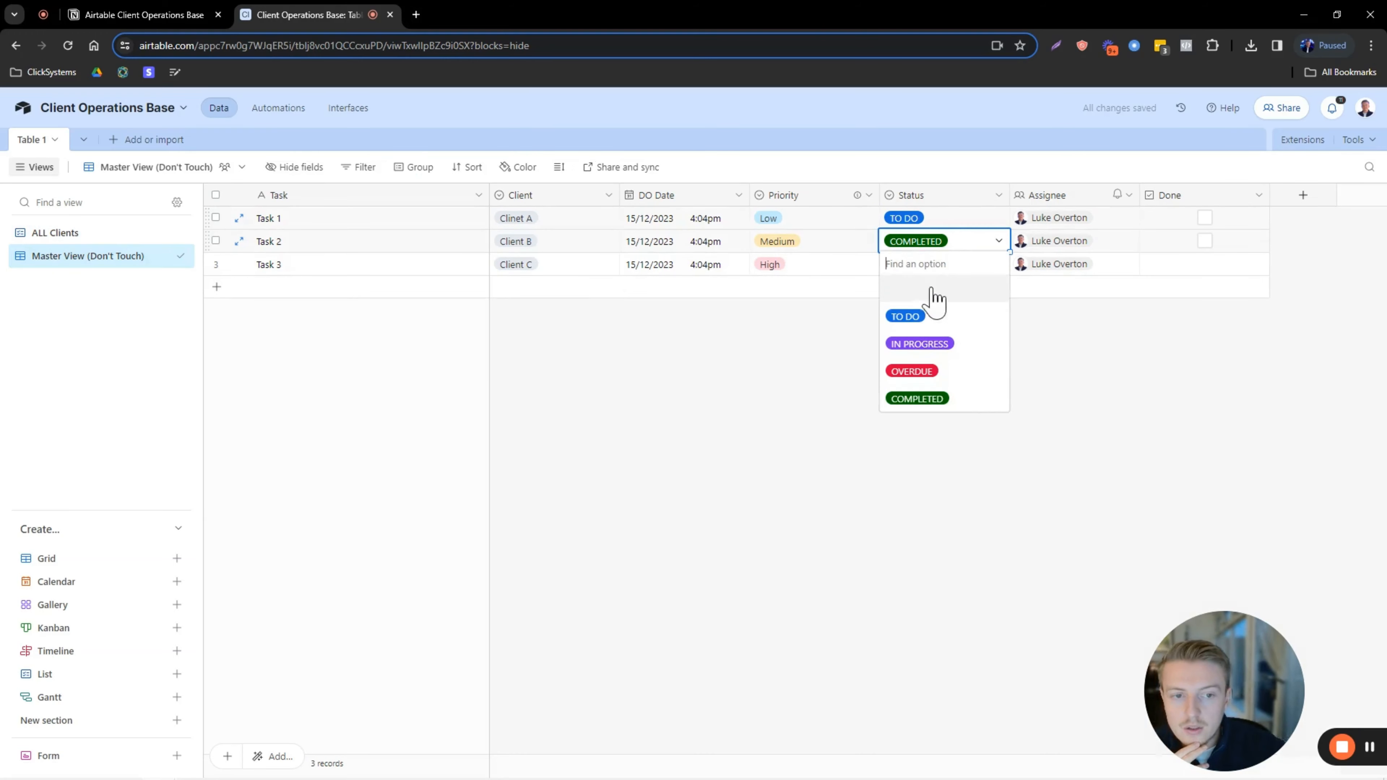
{"action": "left_click", "coordinate": [907, 316]}
{"action": "left_click", "coordinate": [112, 232]}
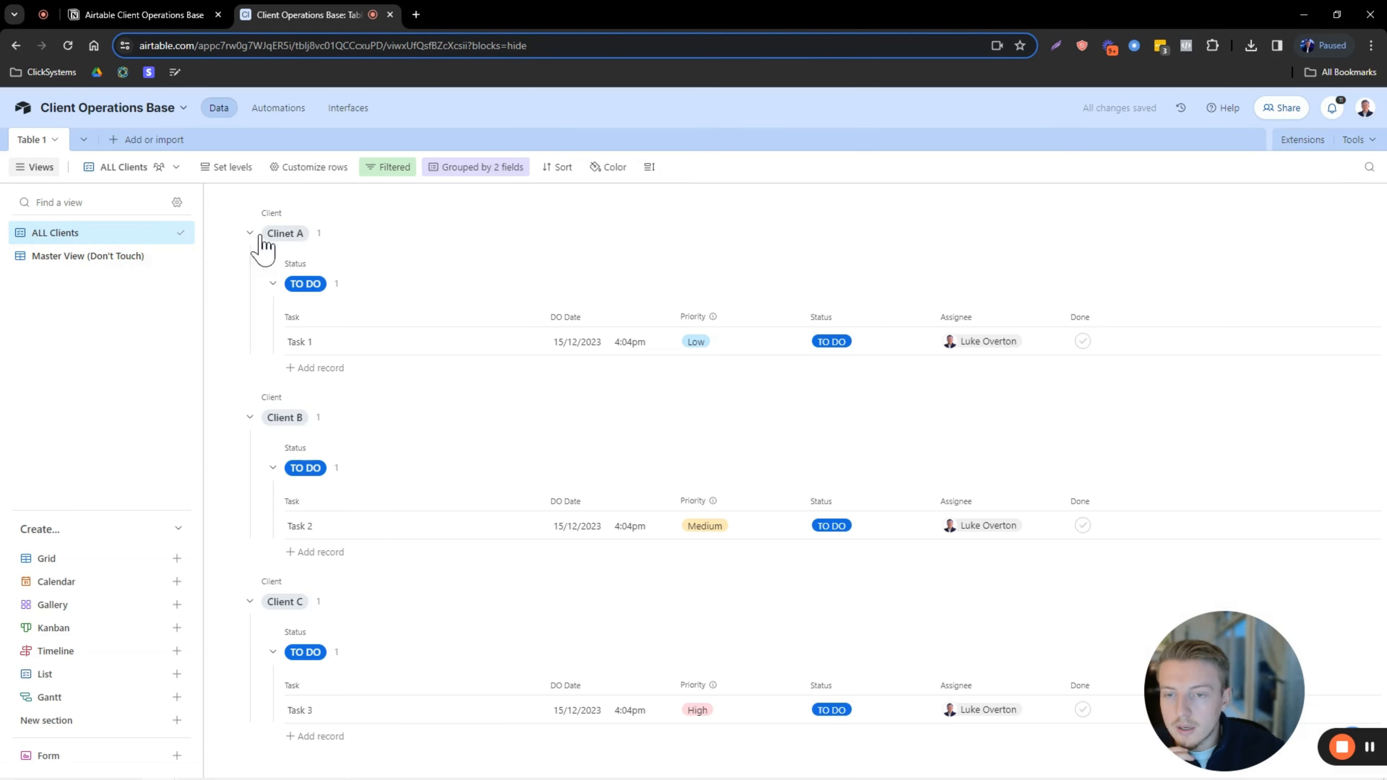
Duplicate Task 1, Task 2 and Task 3 for each client.
{"action": "right_click", "coordinate": [234, 343]}
{"action": "left_click", "coordinate": [295, 362]}
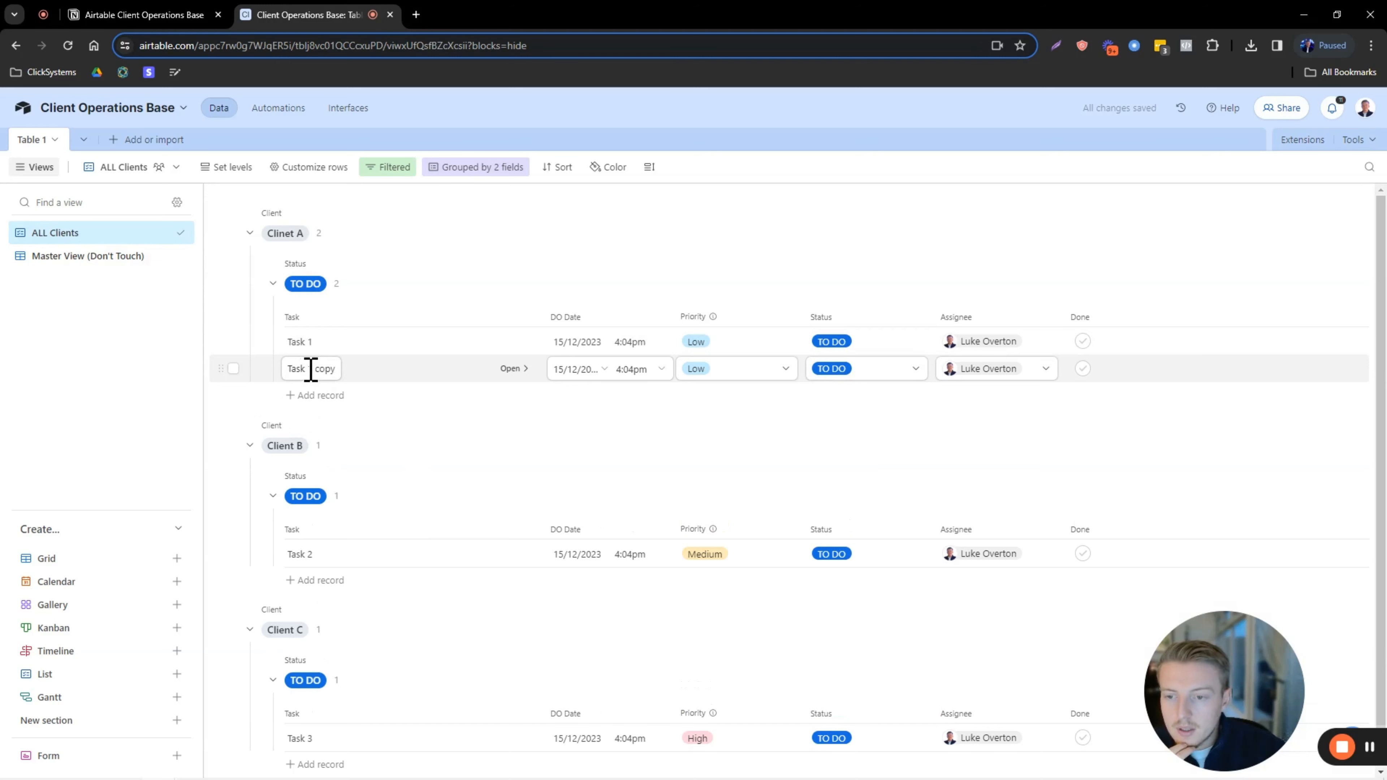
{"action": "right_click", "coordinate": [234, 563]}
{"action": "left_click", "coordinate": [308, 577]}
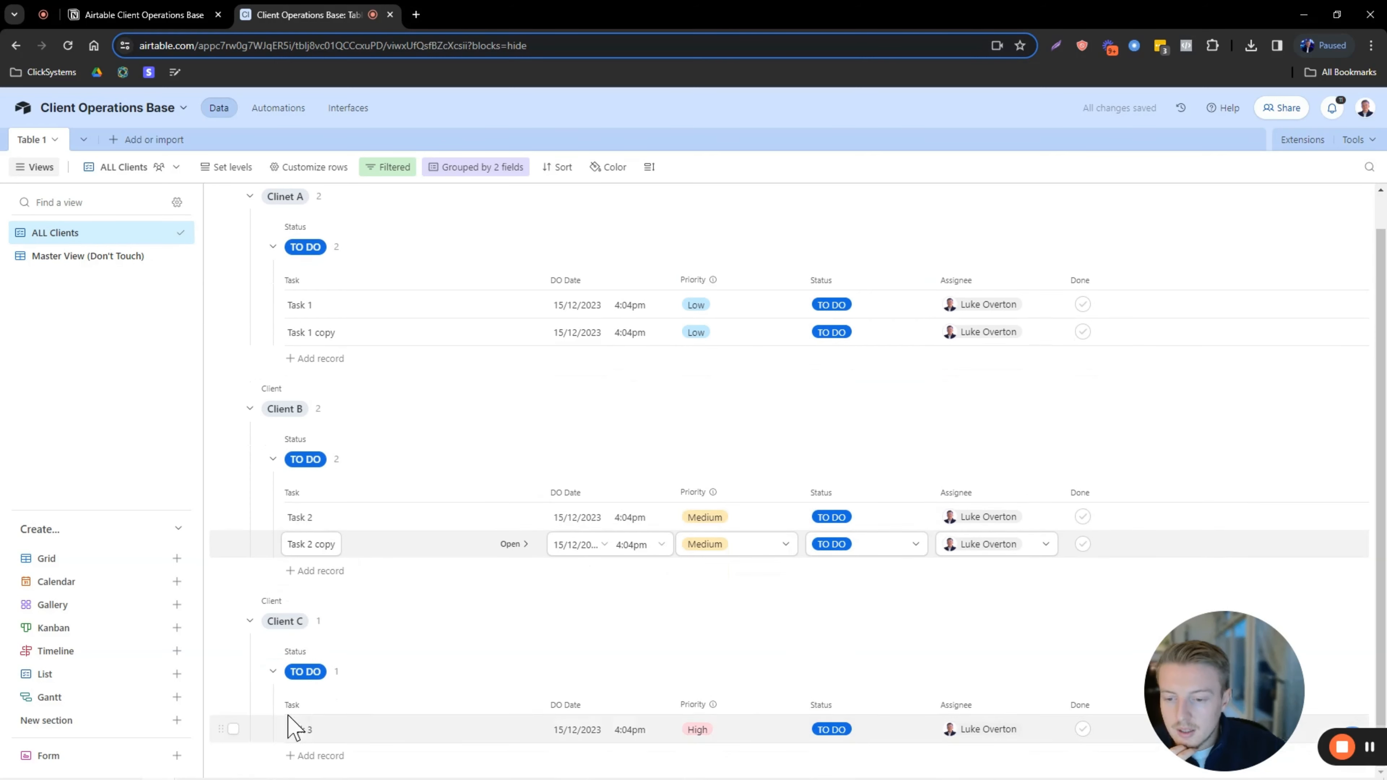
{"action": "right_click", "coordinate": [233, 731]}
{"action": "left_click", "coordinate": [283, 541]}
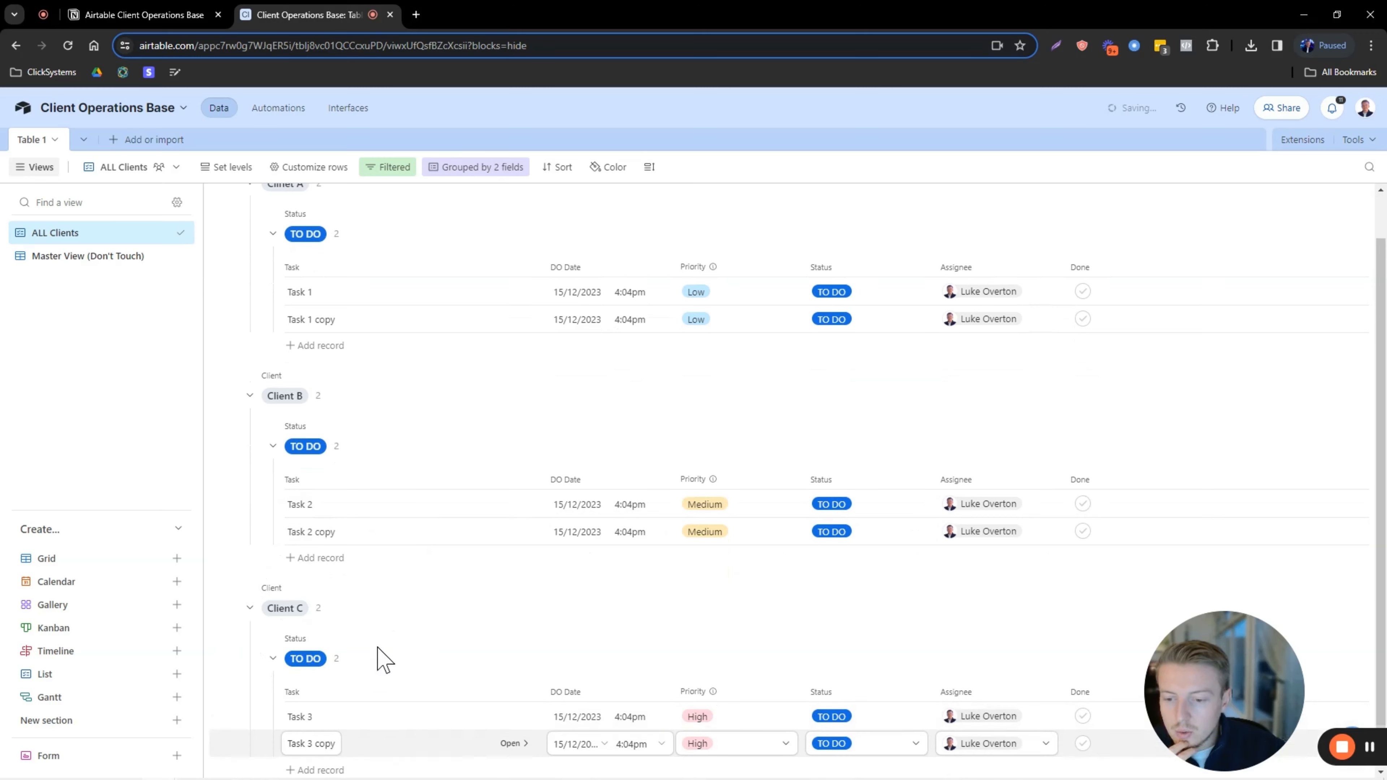
Set Task 1 copy to IN PROGRESS, Task 2 to OVERDUE and Task 3 to IN PROGRESS.
{"action": "scroll", "coordinate": [566, 474], "scroll_direction": "up", "scroll_amount": 2}
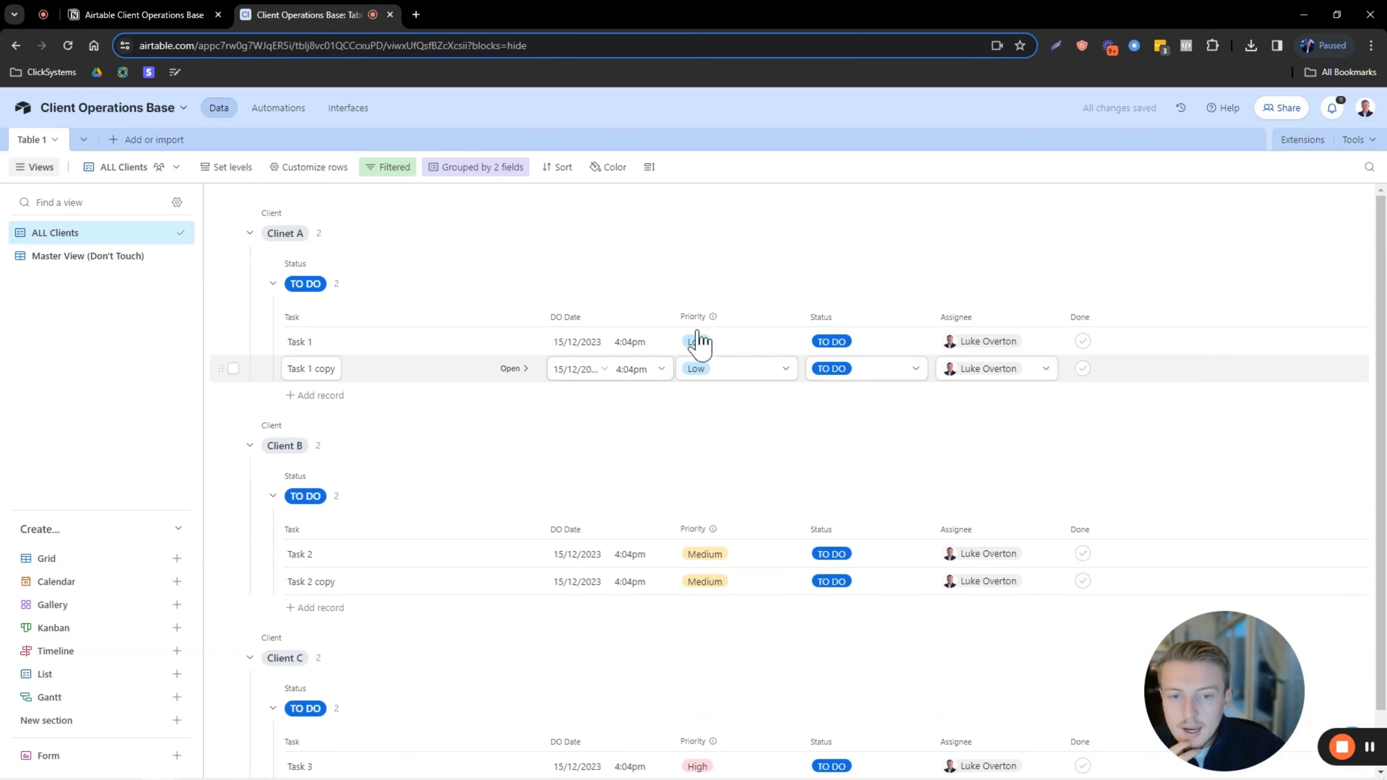
{"action": "left_click", "coordinate": [852, 371]}
{"action": "left_click", "coordinate": [843, 473]}
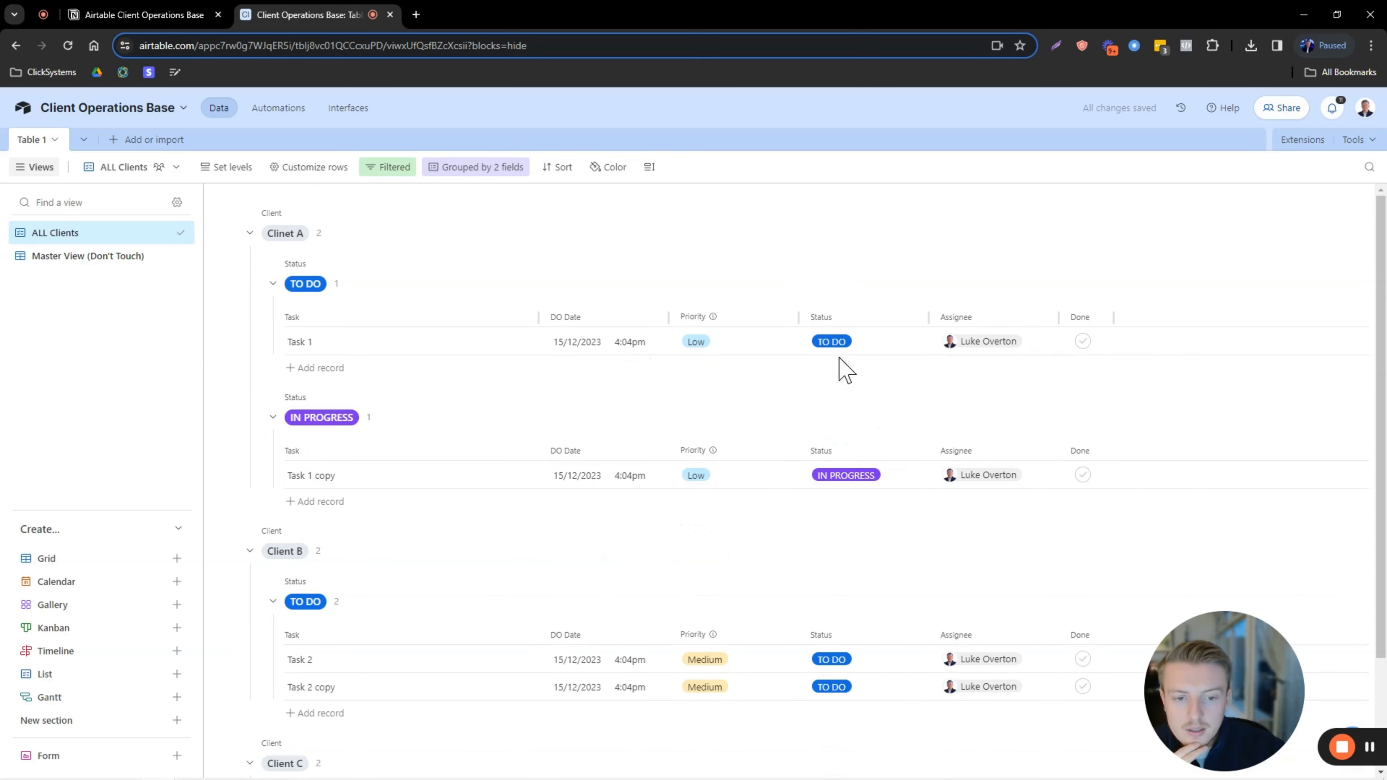
{"action": "scroll", "coordinate": [841, 465], "scroll_direction": "down", "scroll_amount": 3}
{"action": "left_click", "coordinate": [833, 508]}
{"action": "left_click", "coordinate": [841, 639]}
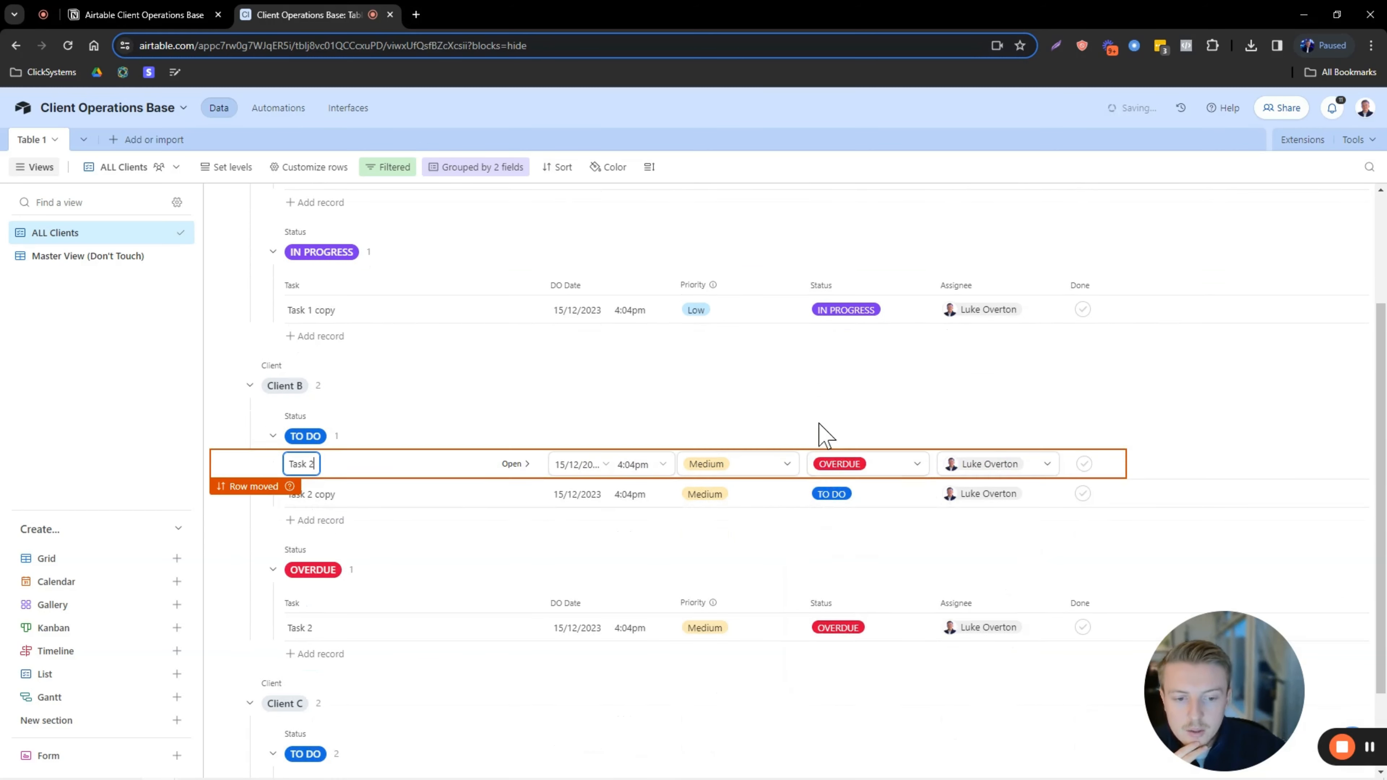
{"action": "scroll", "coordinate": [818, 423], "scroll_direction": "down", "scroll_amount": 2}
{"action": "left_click", "coordinate": [895, 566]}
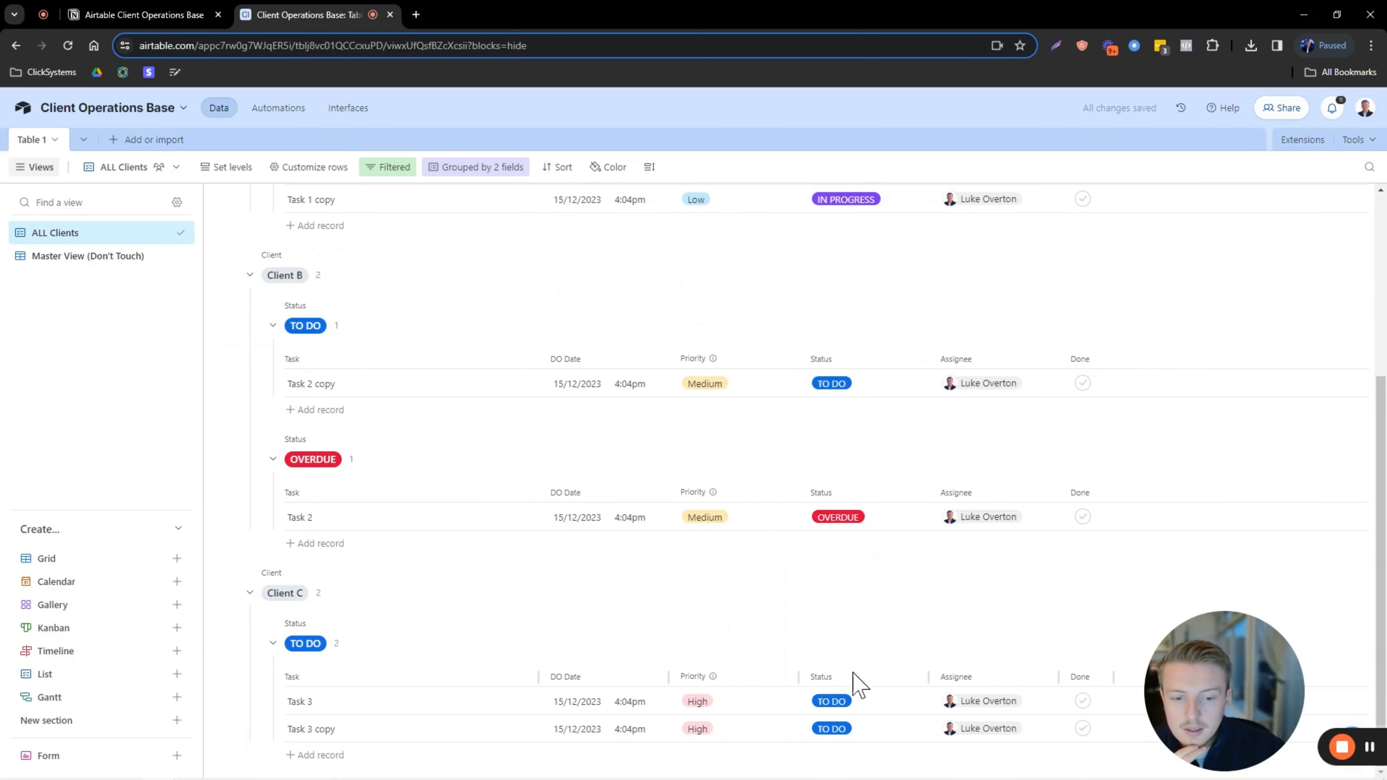
{"action": "left_click", "coordinate": [837, 702]}
{"action": "left_click", "coordinate": [844, 610]}
{"action": "left_click", "coordinate": [841, 707]}
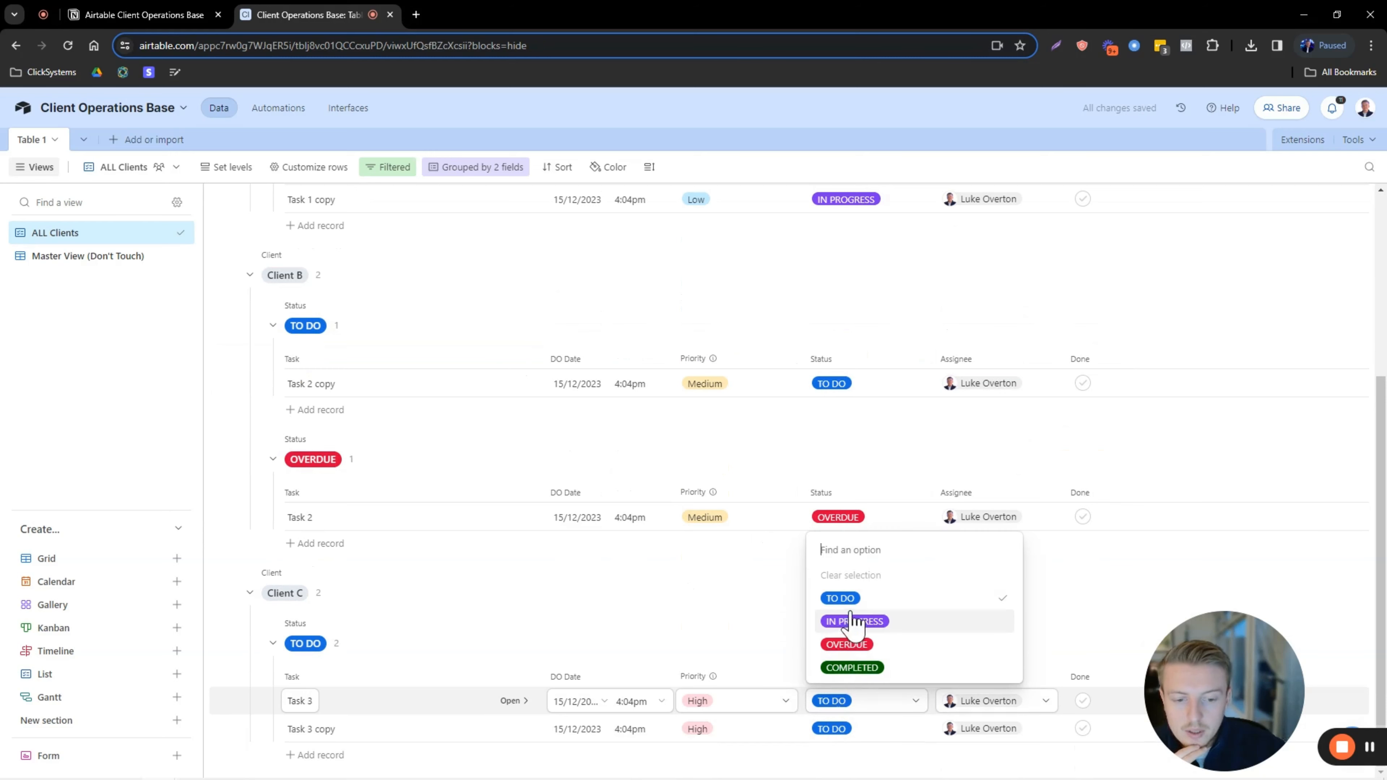
{"action": "key", "text": "Return"}
Collapse and re-expand the Clinet A and Client B groups to review the tasks.
{"action": "scroll", "coordinate": [524, 511], "scroll_direction": "up", "scroll_amount": 5}
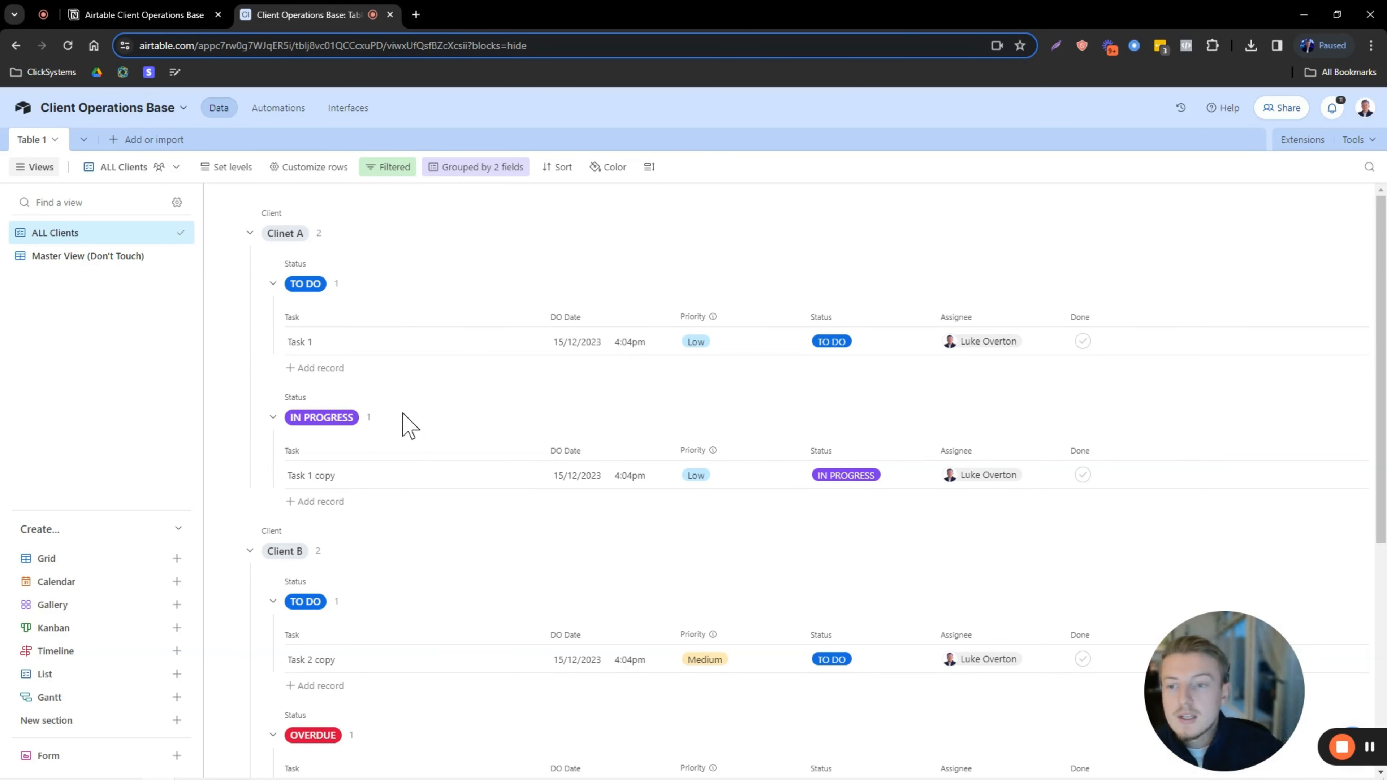
{"action": "left_click", "coordinate": [250, 234]}
{"action": "left_click", "coordinate": [250, 234]}
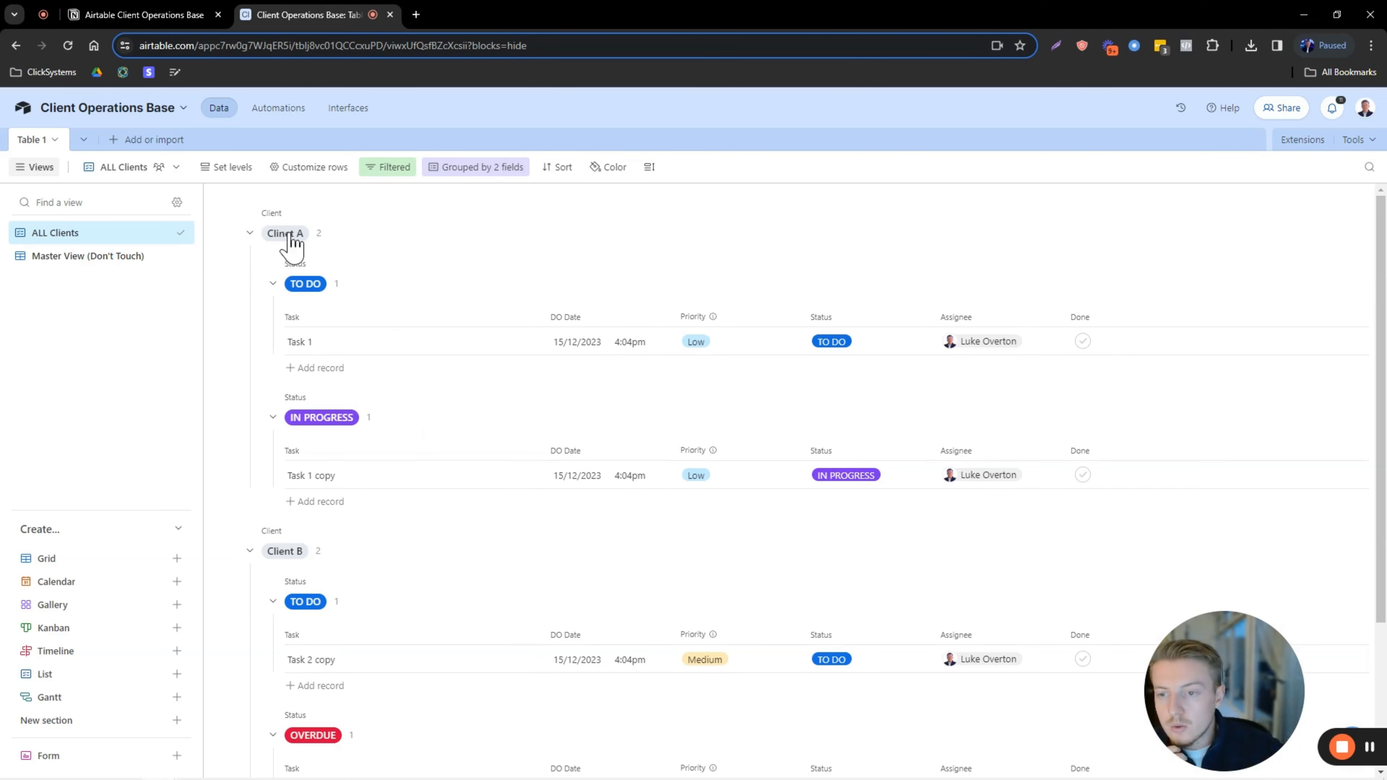
{"action": "left_click", "coordinate": [249, 234]}
{"action": "left_click", "coordinate": [255, 283]}
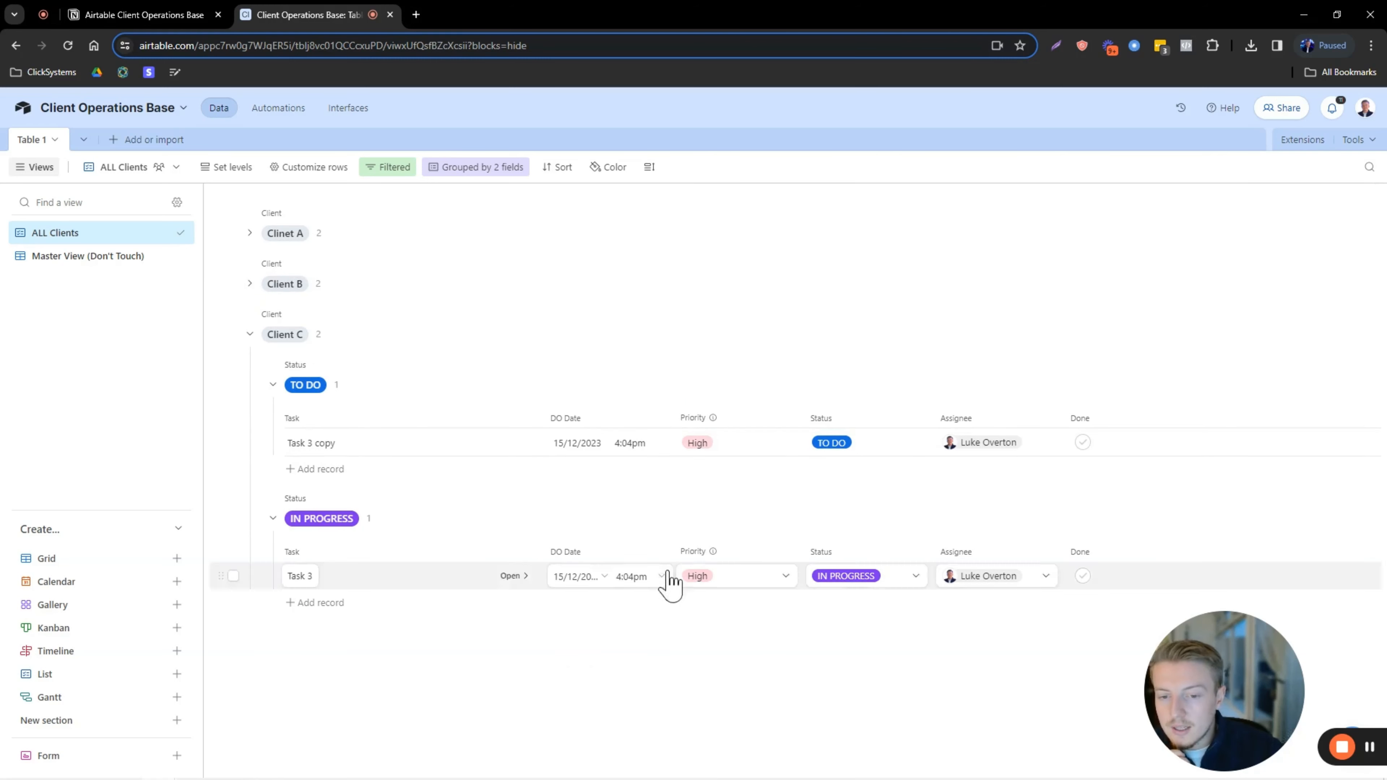
{"action": "left_click", "coordinate": [248, 283]}
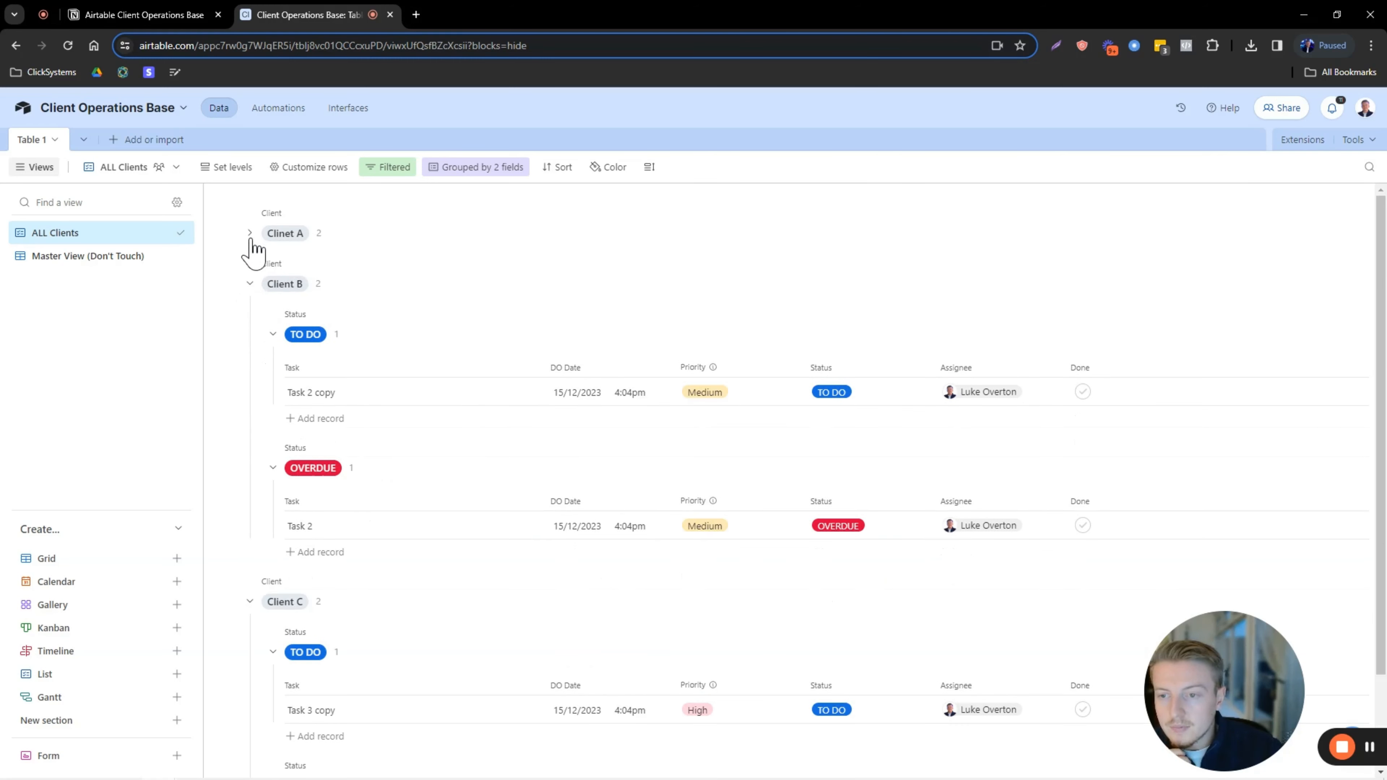
{"action": "left_click", "coordinate": [250, 233]}
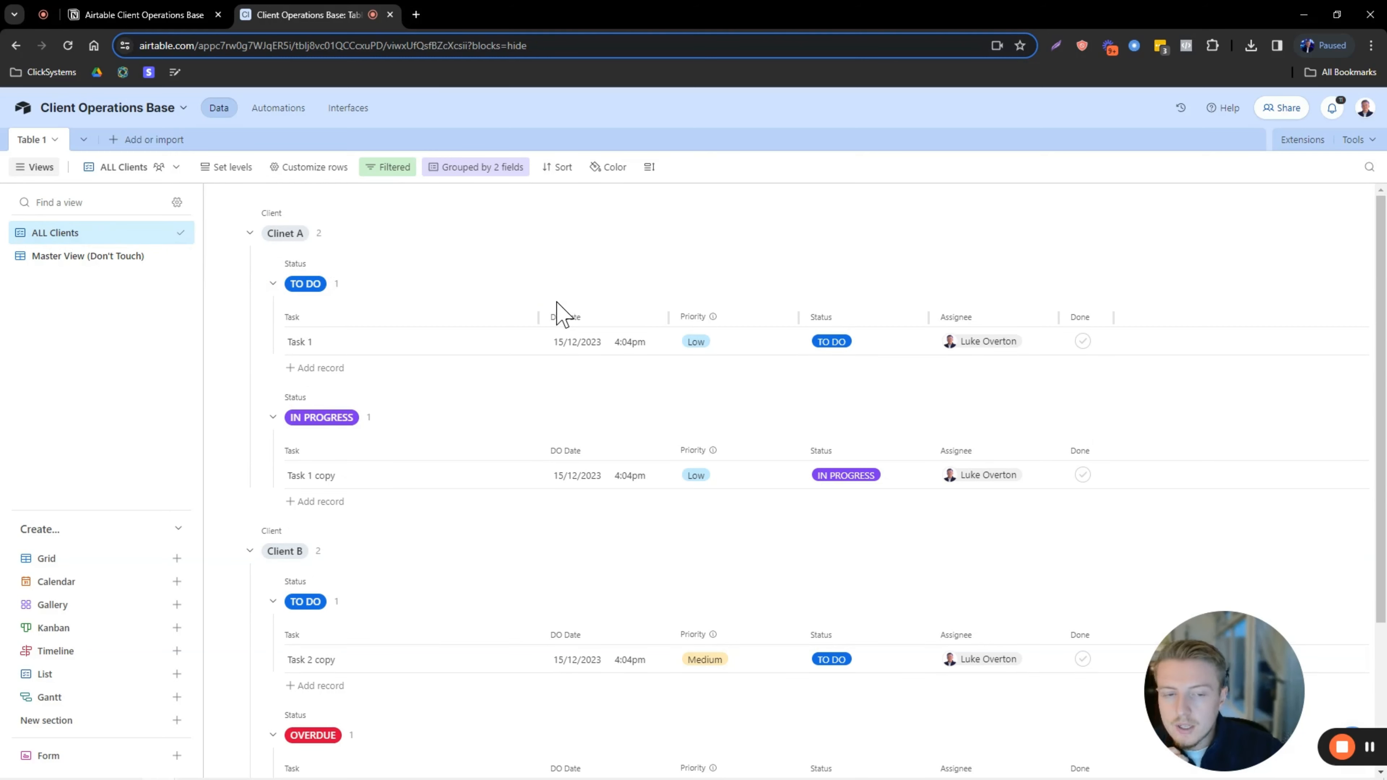
{"action": "scroll", "coordinate": [546, 311], "scroll_direction": "down", "scroll_amount": 2}
{"action": "scroll", "coordinate": [532, 319], "scroll_direction": "up", "scroll_amount": 2}
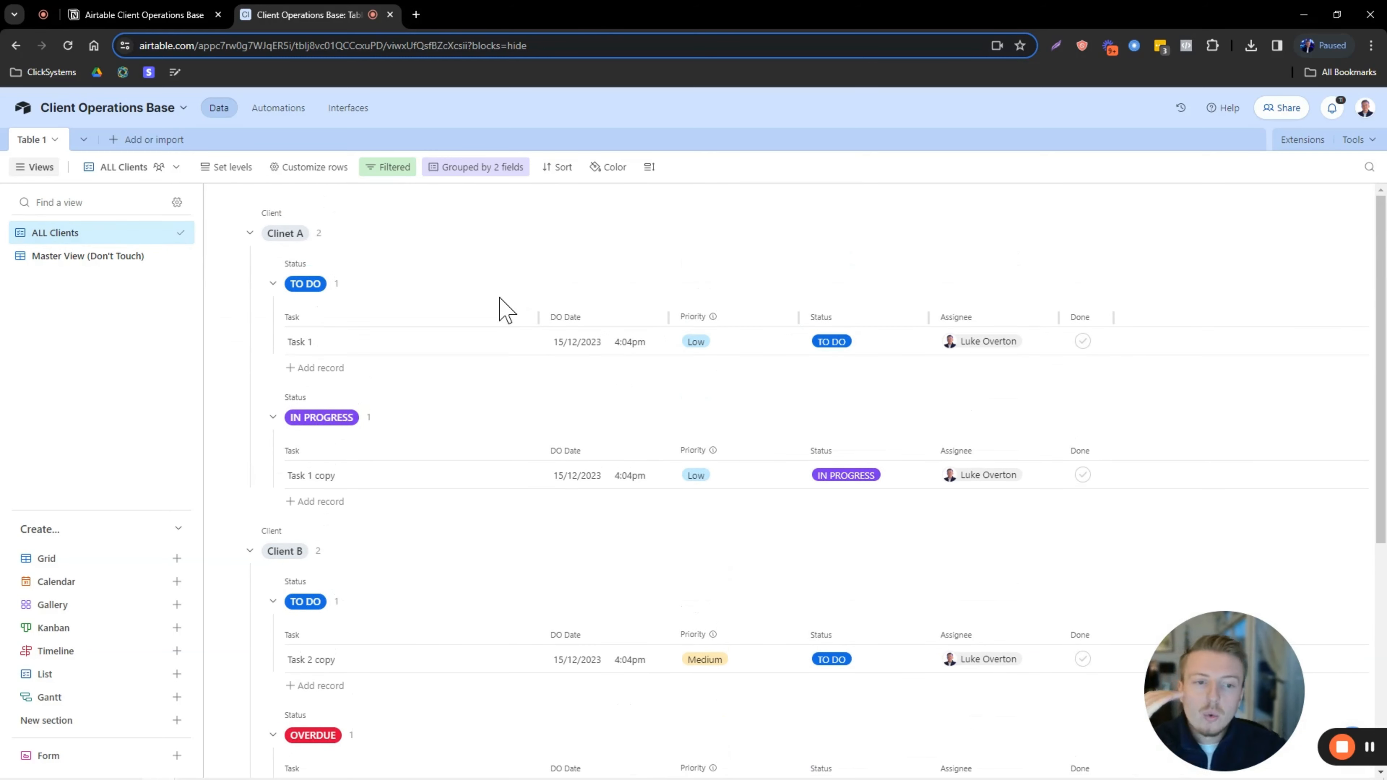
Add TO DO task 'Update the client with a Loom' due 18/12/2023 with Medium priority.
{"action": "left_click", "coordinate": [323, 368]}
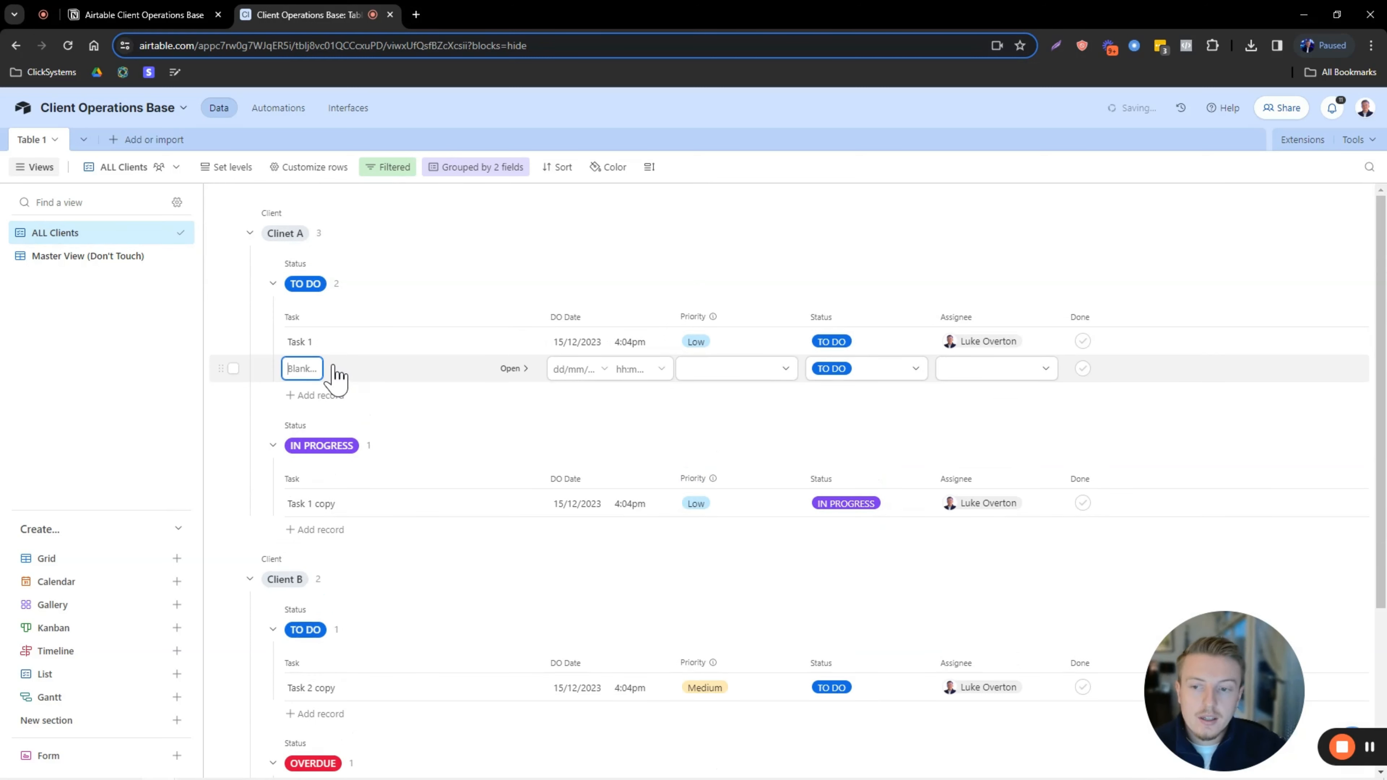
{"action": "key", "text": "Caps_Lock"}
{"action": "type", "text": "T"}
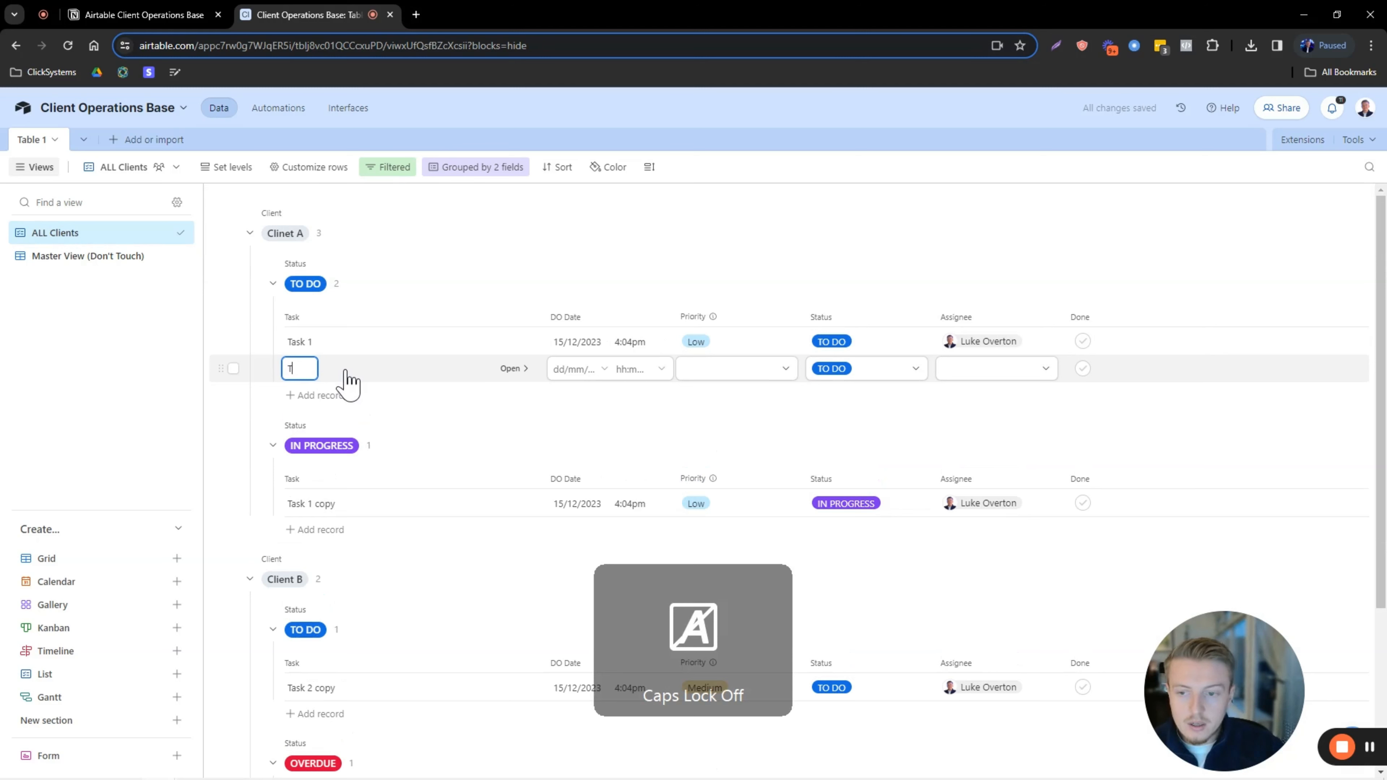
{"action": "key", "text": "BackSpace"}
{"action": "key", "text": "Caps_Lock"}
{"action": "type", "text": "U"}
{"action": "key", "text": "Caps_Lock"}
{"action": "type", "text": "pdate the cli"}
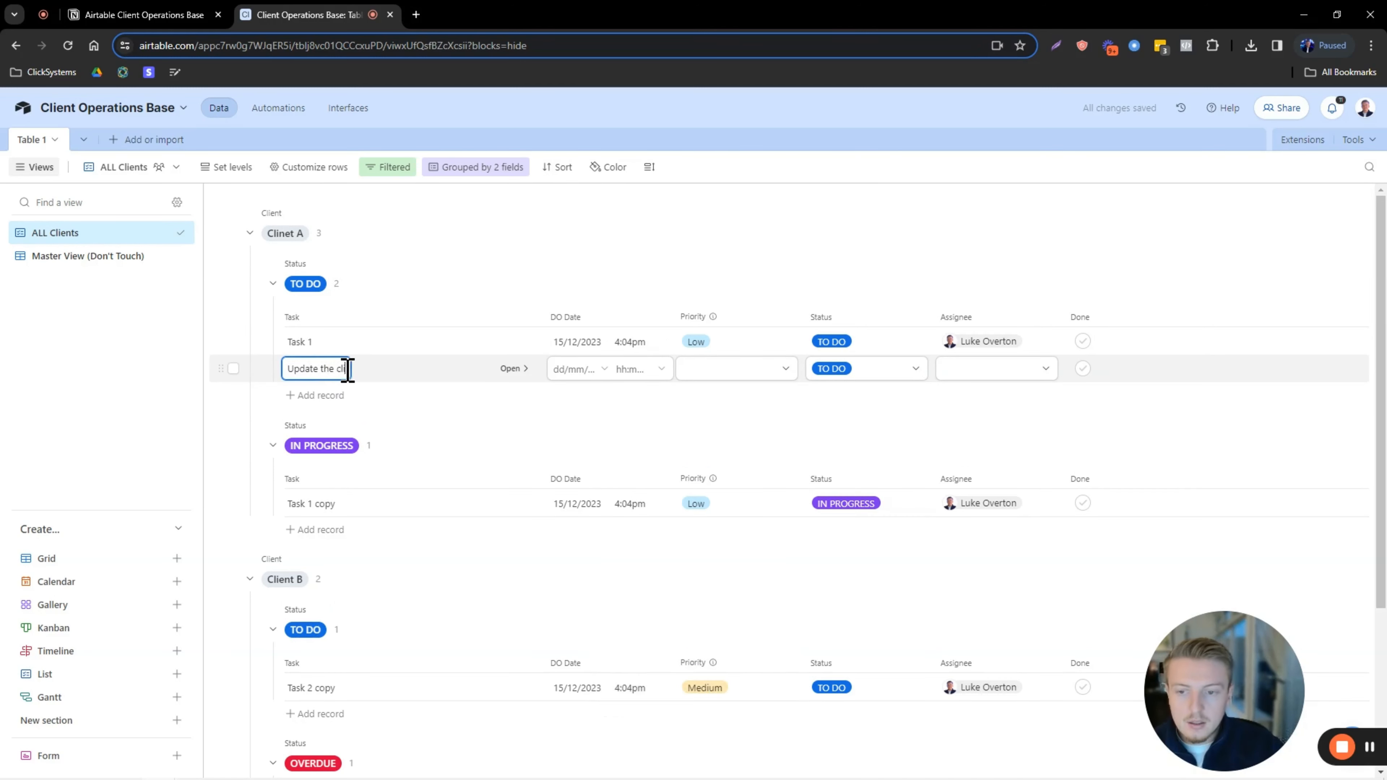
{"action": "type", "text": "ent with a"}
{"action": "key", "text": "Caps_Lock"}
{"action": "type", "text": "L"}
{"action": "key", "text": "Caps_Lock"}
{"action": "type", "text": "o"}
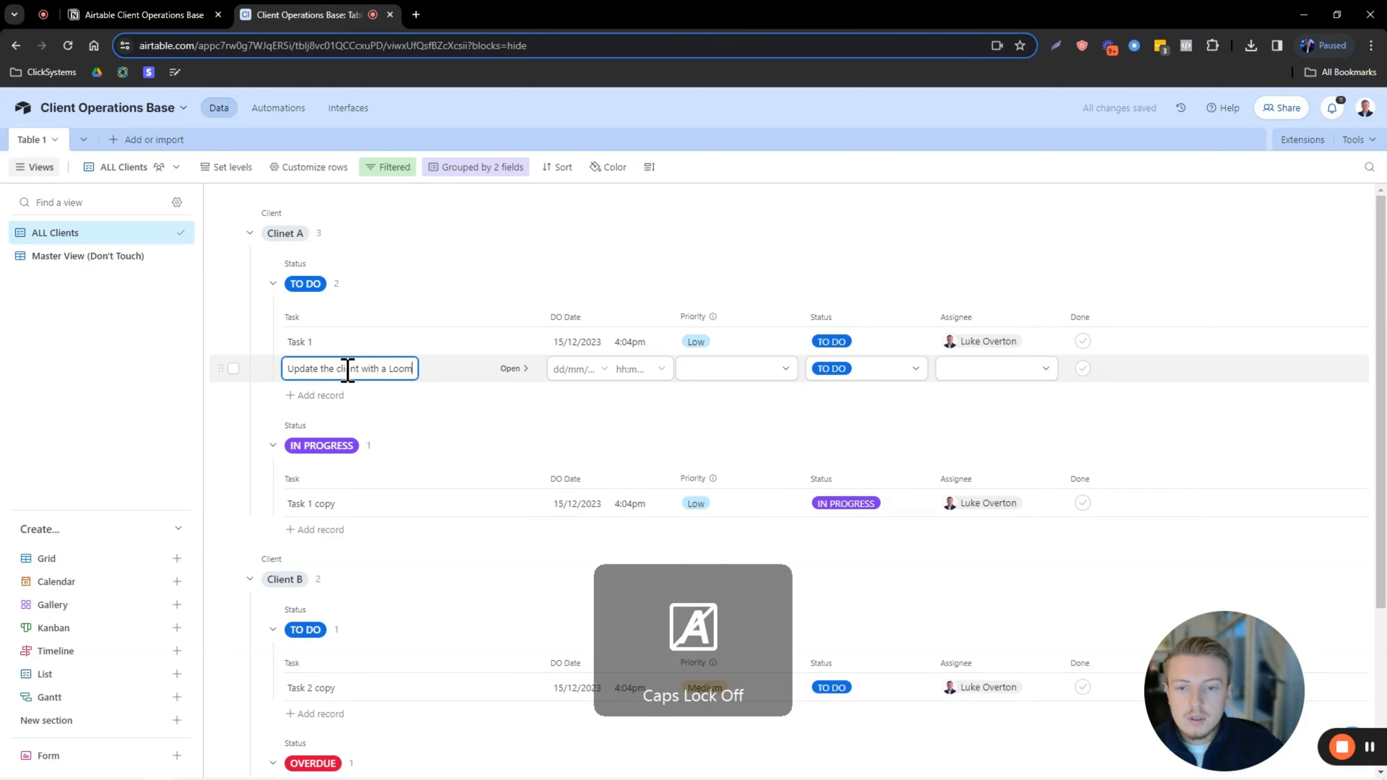
{"action": "type", "text": "om"}
{"action": "left_click", "coordinate": [579, 369]}
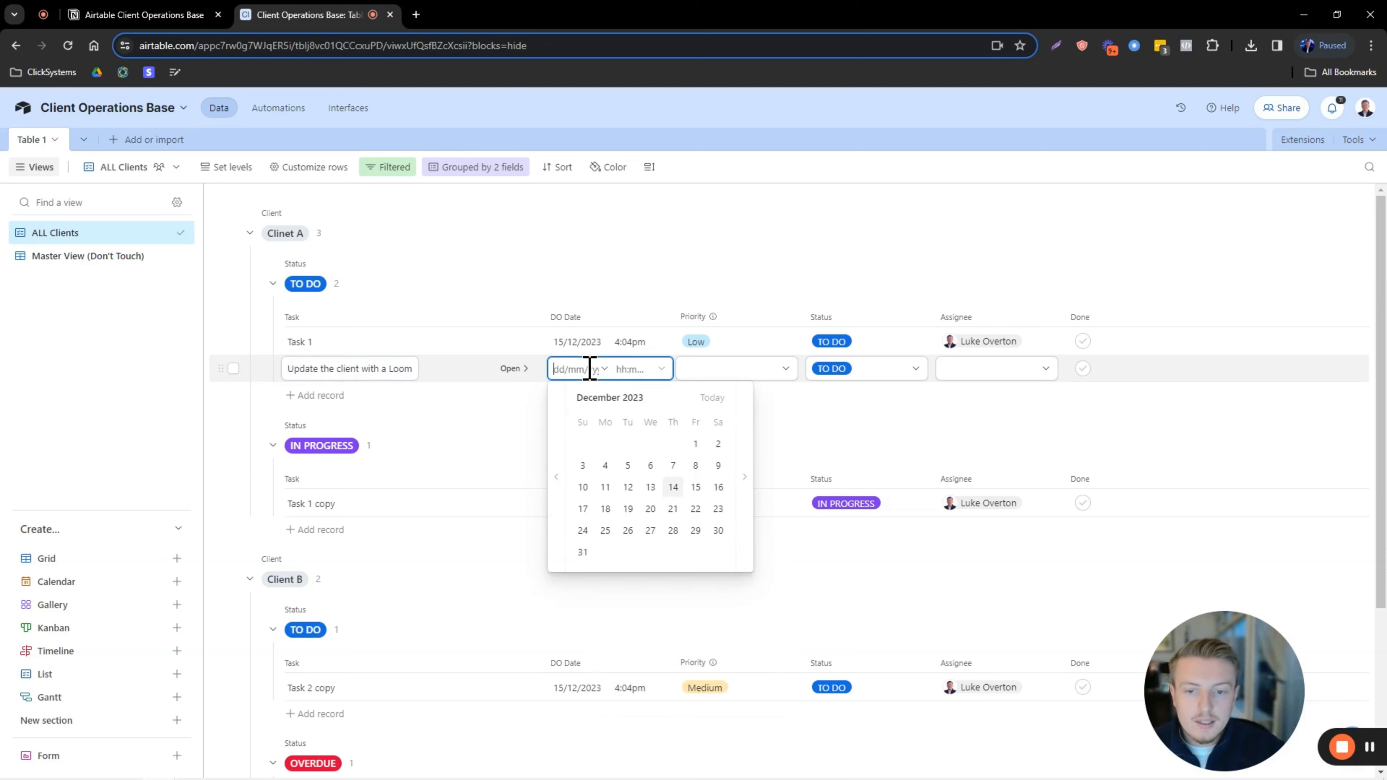
{"action": "left_click", "coordinate": [605, 508]}
{"action": "left_click", "coordinate": [720, 369]}
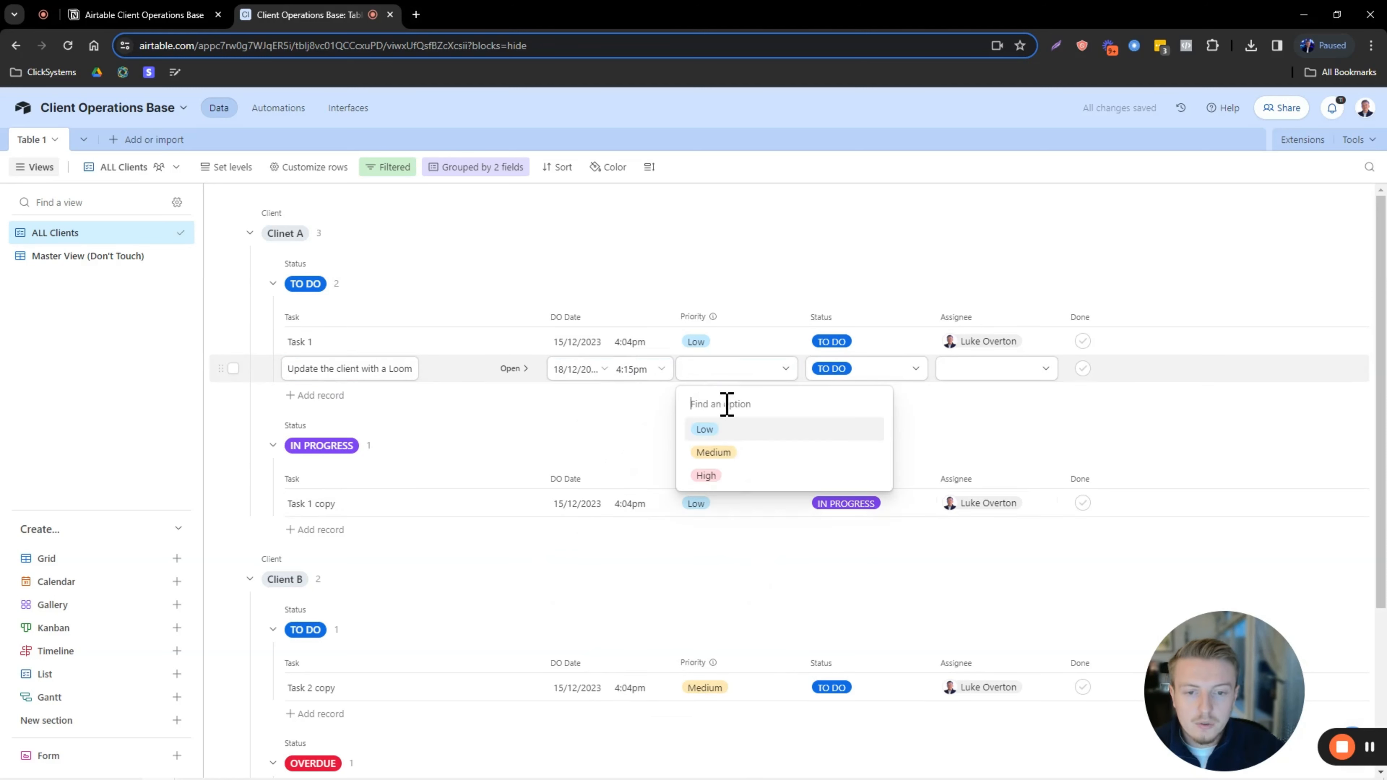
{"action": "left_click", "coordinate": [721, 453]}
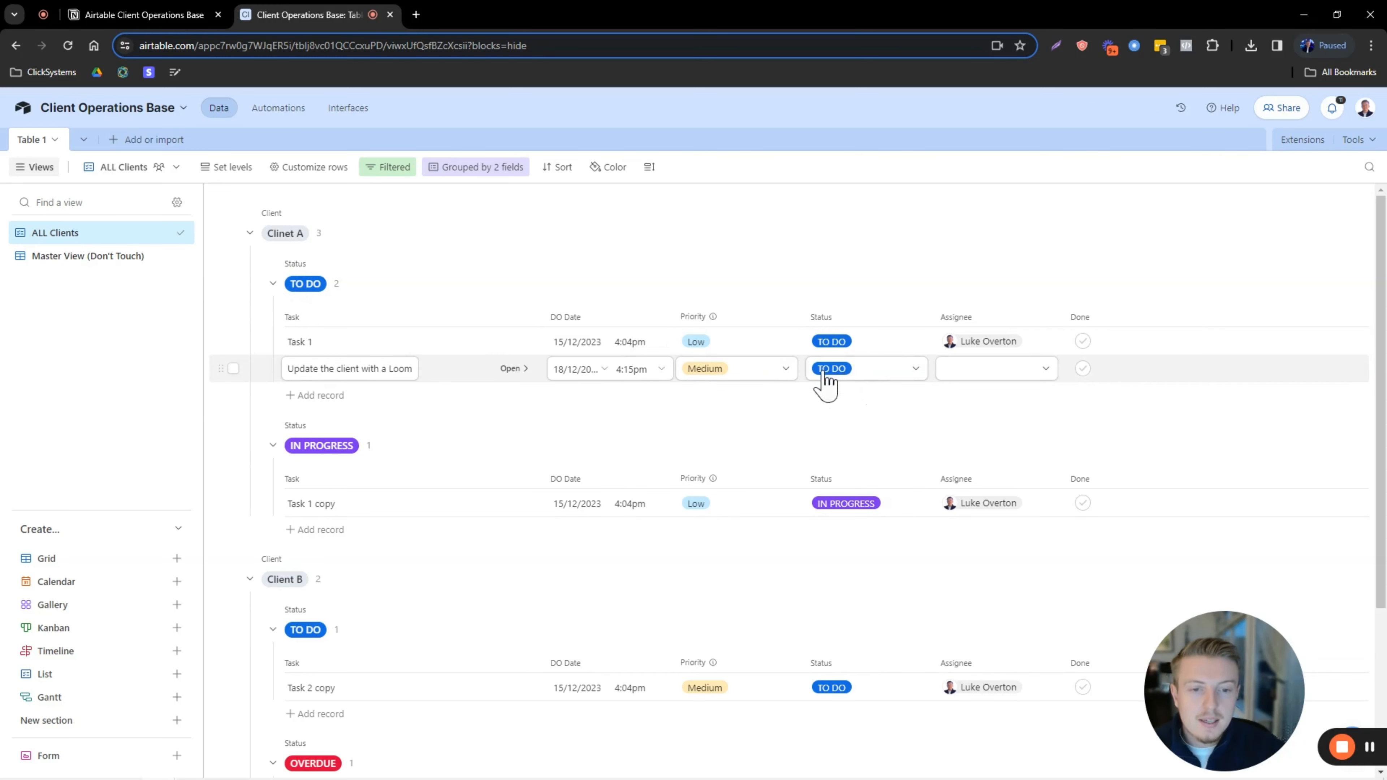
Add IN PROGRESS task 'Here' due 20/12/2023, High priority, assigned to the team member.
{"action": "left_click", "coordinate": [321, 529]}
{"action": "key", "text": "Caps_Lock"}
{"action": "type", "text": "Here"}
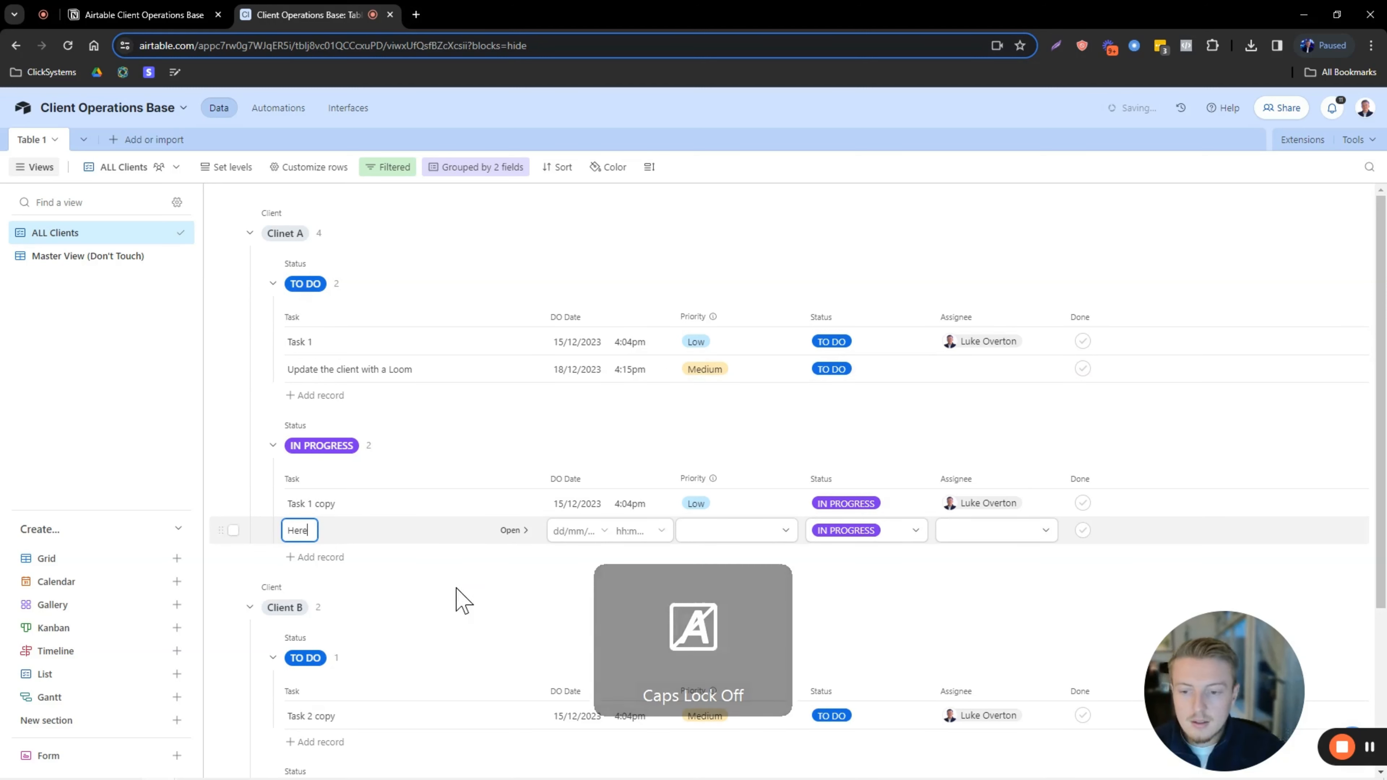
{"action": "left_click", "coordinate": [590, 528]}
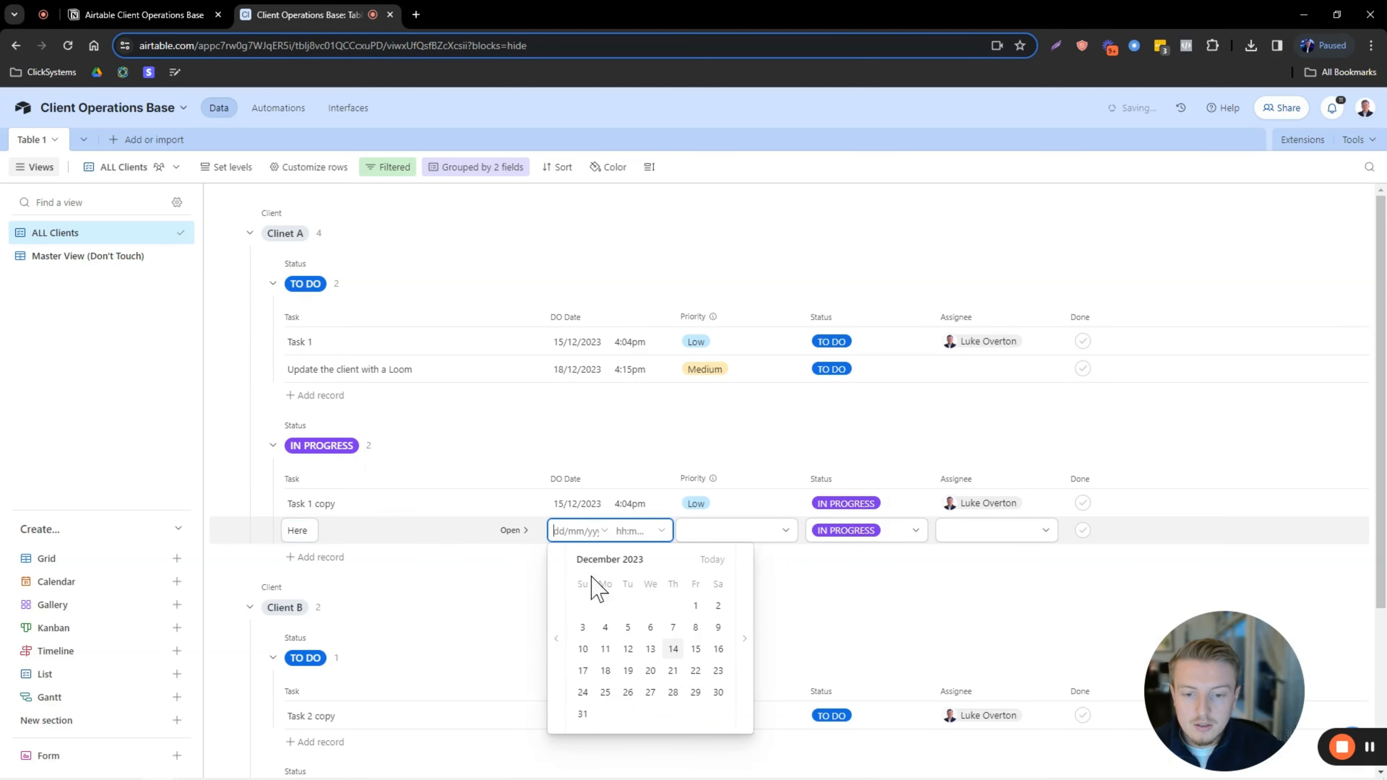
{"action": "left_click", "coordinate": [651, 668]}
{"action": "left_click", "coordinate": [710, 538]}
{"action": "left_click", "coordinate": [707, 637]}
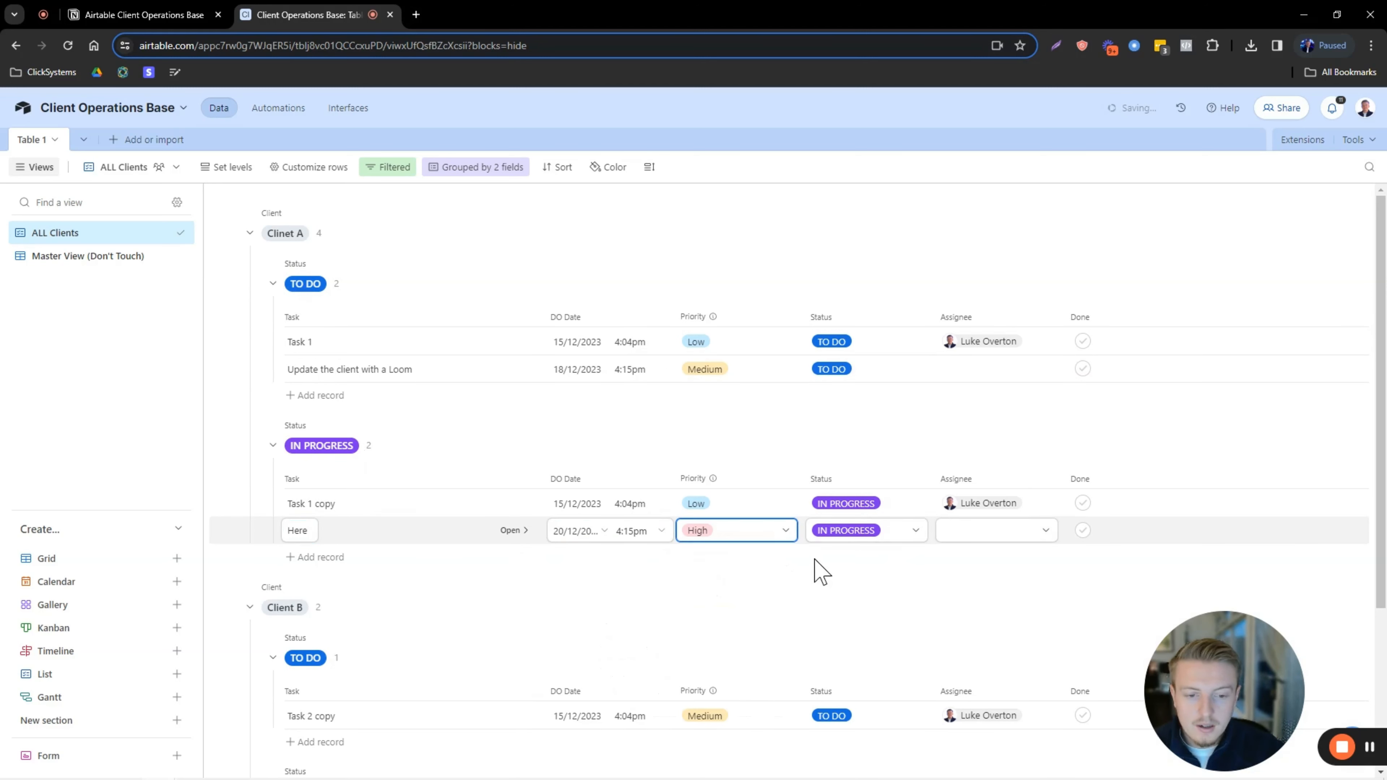
{"action": "left_click", "coordinate": [1008, 531]}
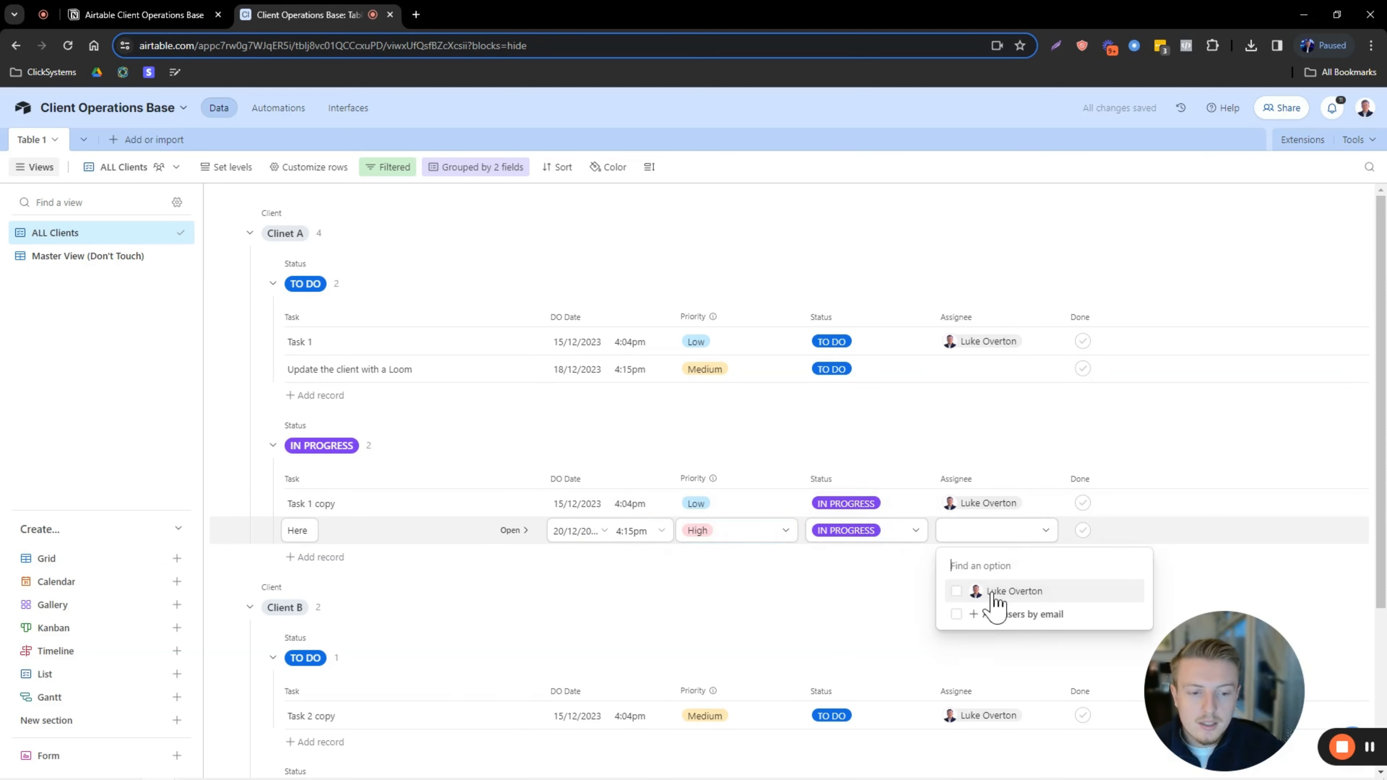
{"action": "left_click", "coordinate": [995, 593]}
{"action": "left_click", "coordinate": [892, 582]}
{"action": "left_click", "coordinate": [769, 207]}
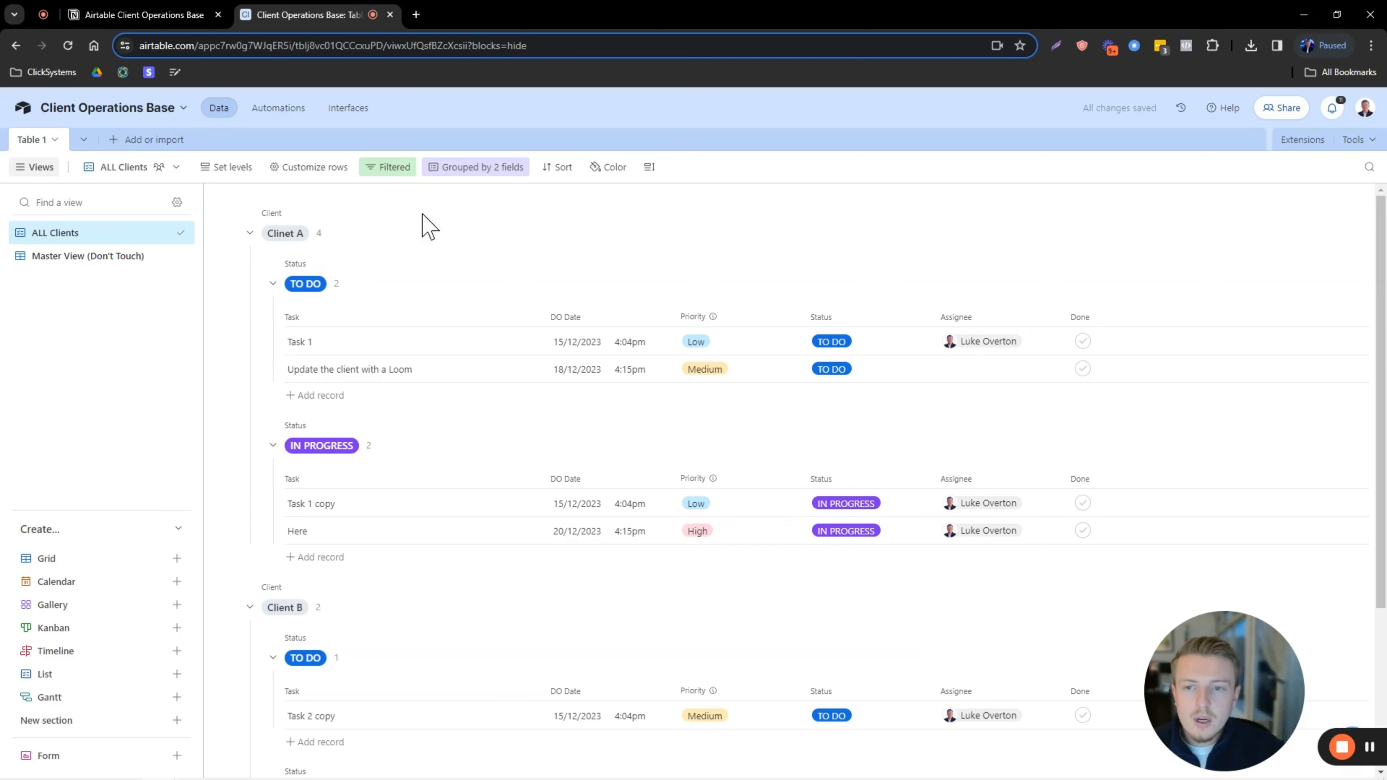
Sort records by DO Date ascending, then by Priority, and widen the DO Date column.
{"action": "left_click", "coordinate": [562, 176]}
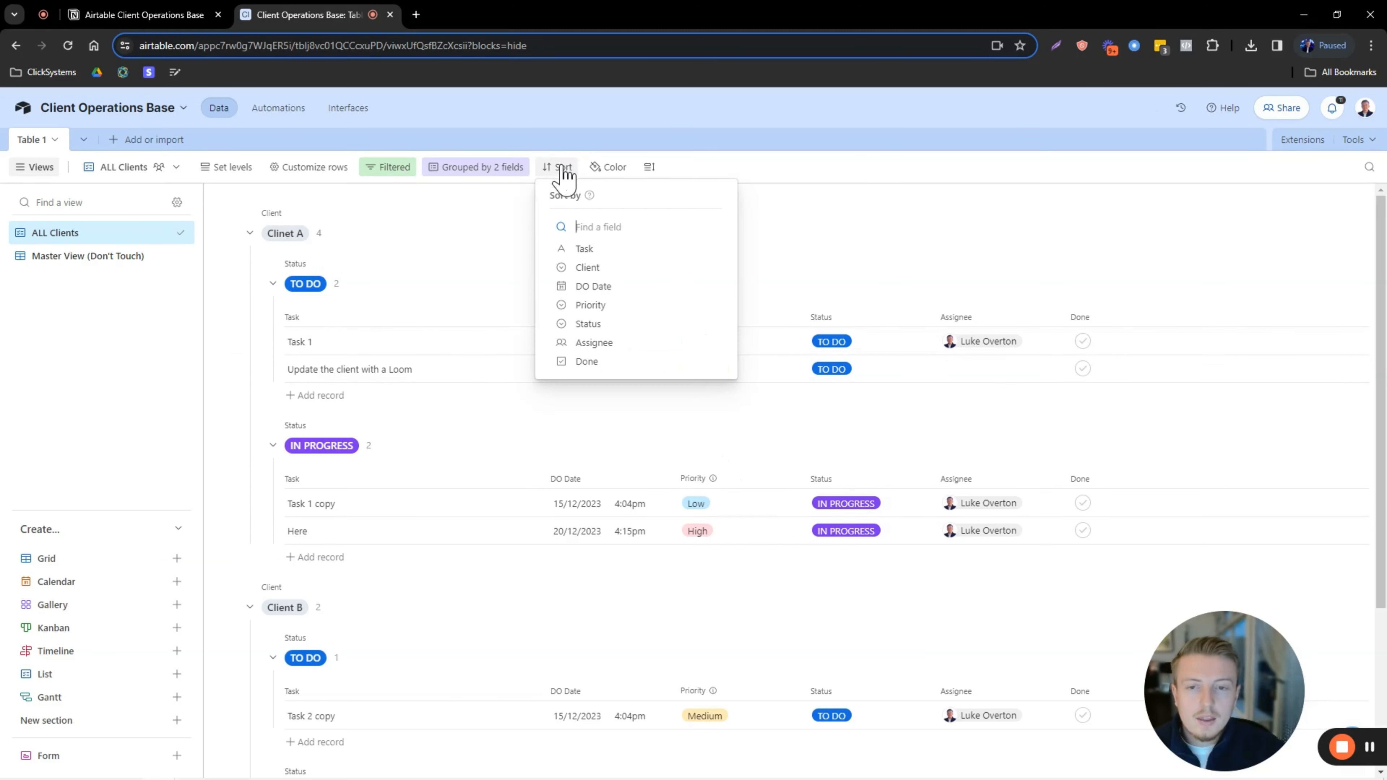
{"action": "left_click", "coordinate": [615, 289]}
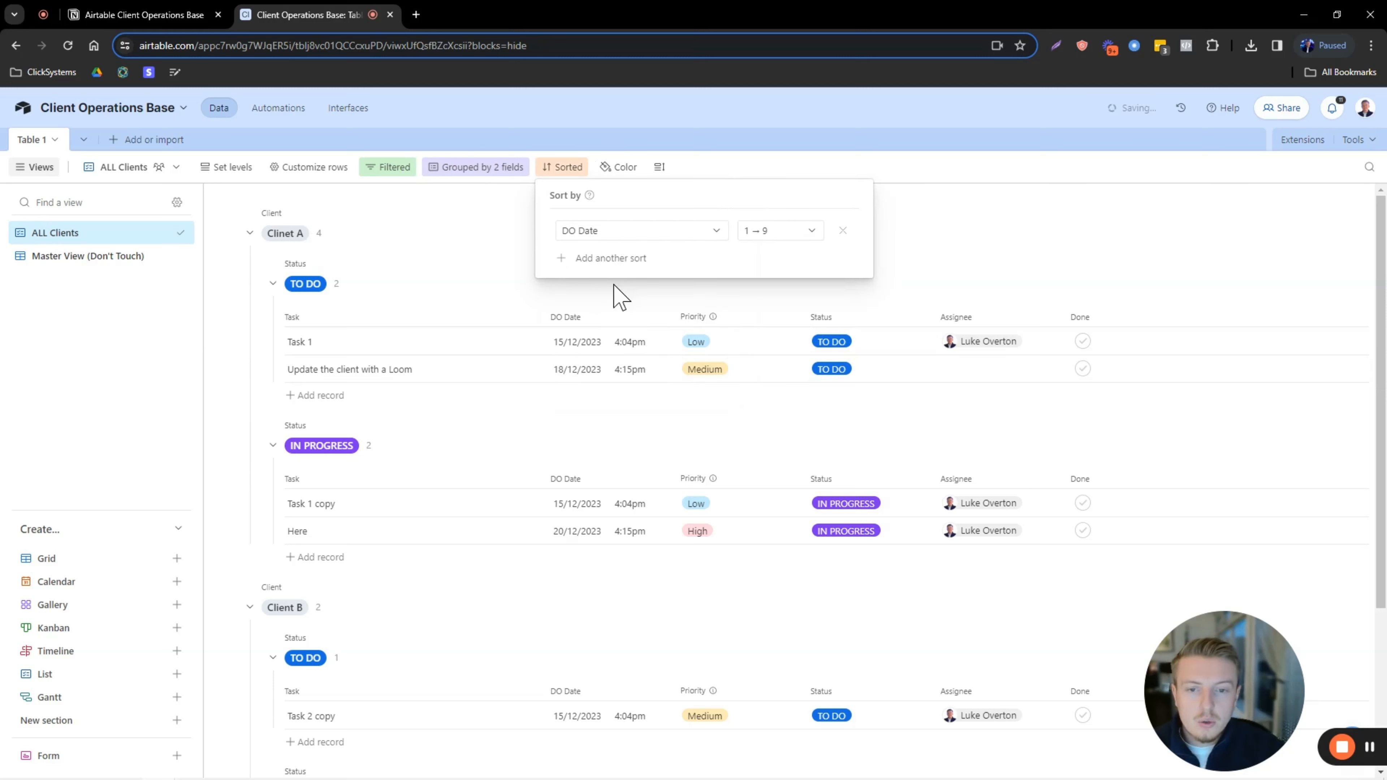
{"action": "left_click", "coordinate": [633, 260]}
{"action": "left_click", "coordinate": [606, 376]}
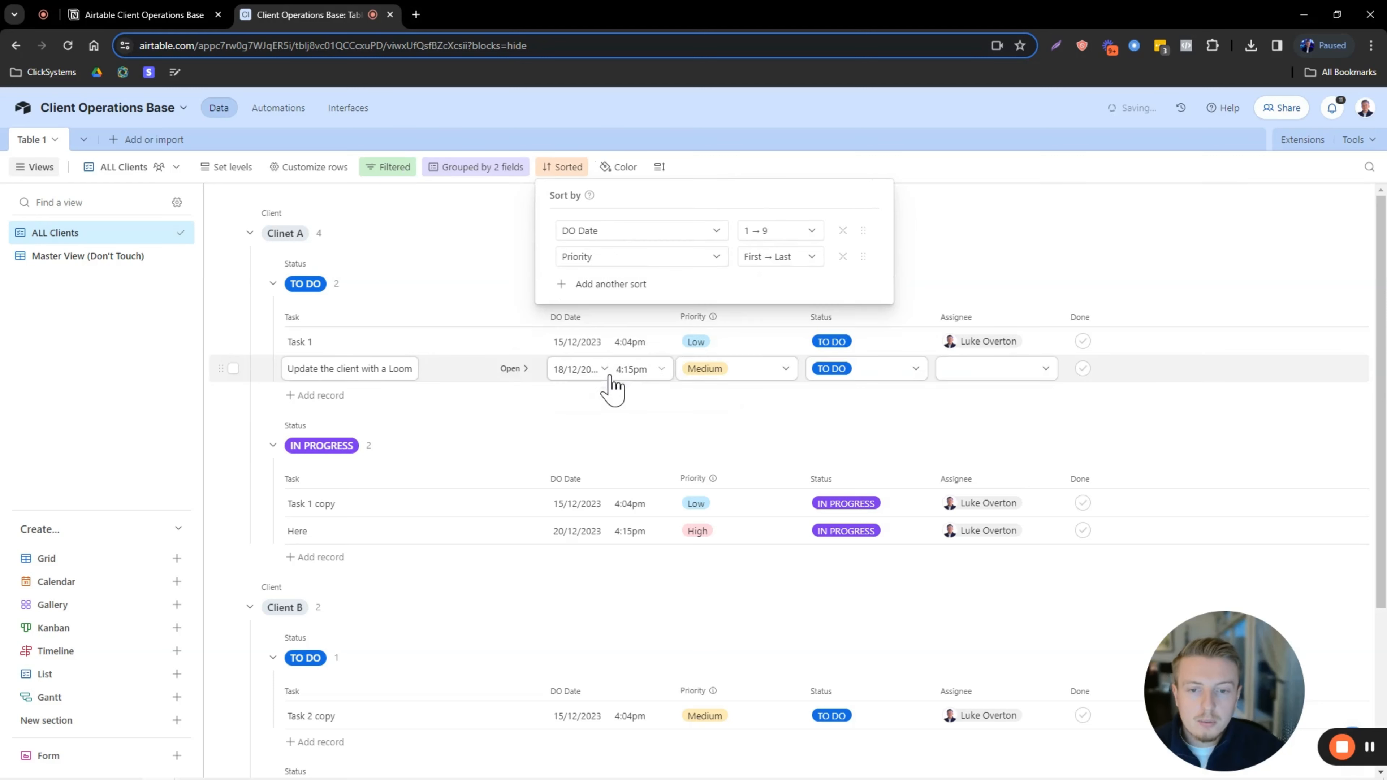
{"action": "left_click", "coordinate": [993, 228]}
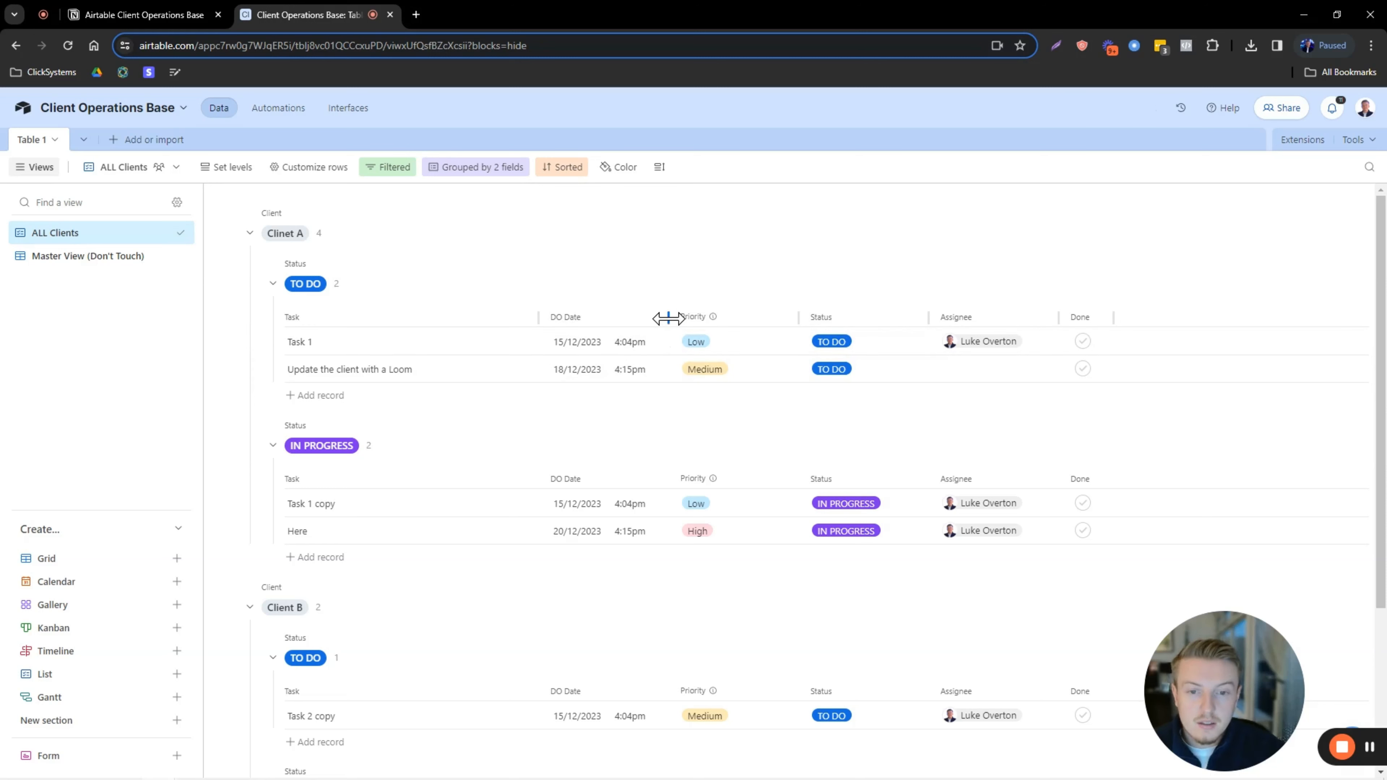
{"action": "left_click_drag", "start_coordinate": [668, 318], "coordinate": [692, 318]}
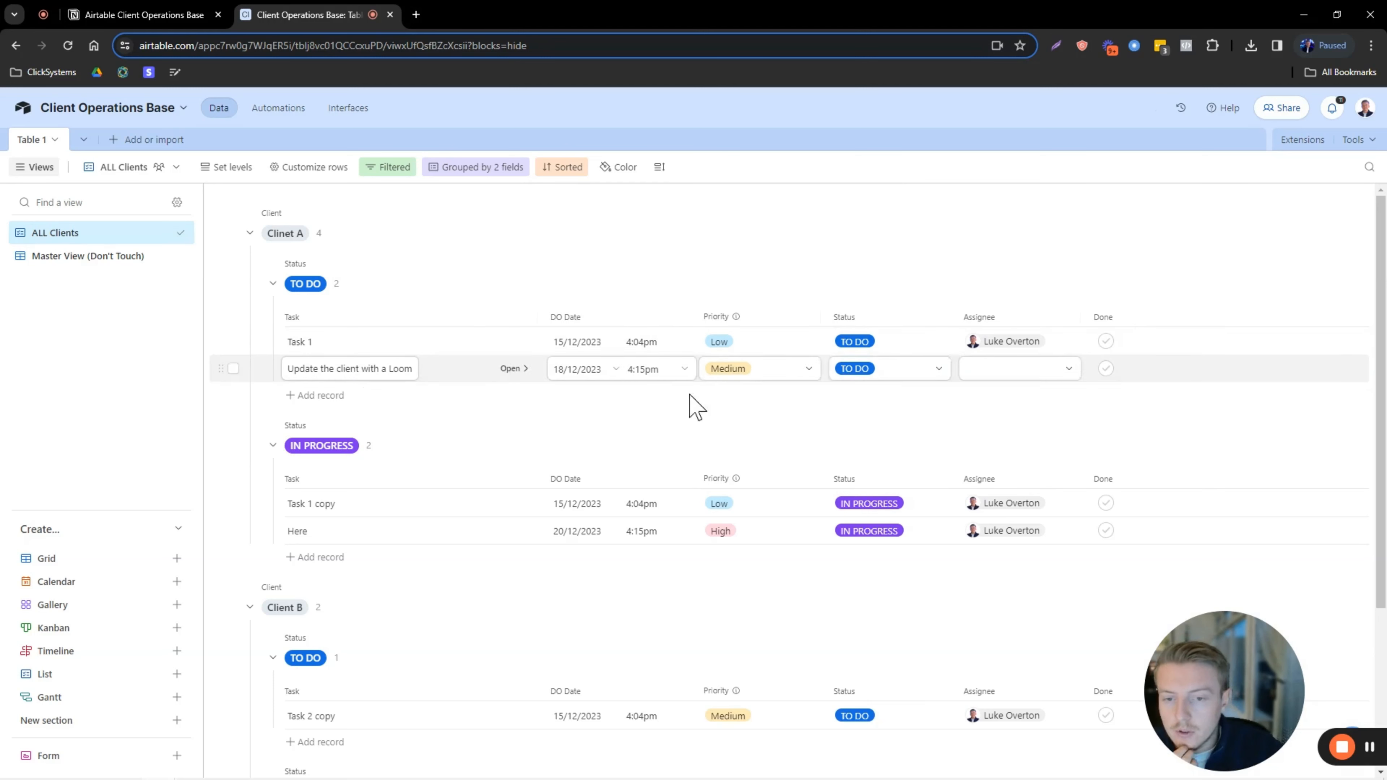
Change Task 1's priority to High, then revert it to Low.
{"action": "left_click", "coordinate": [730, 344]}
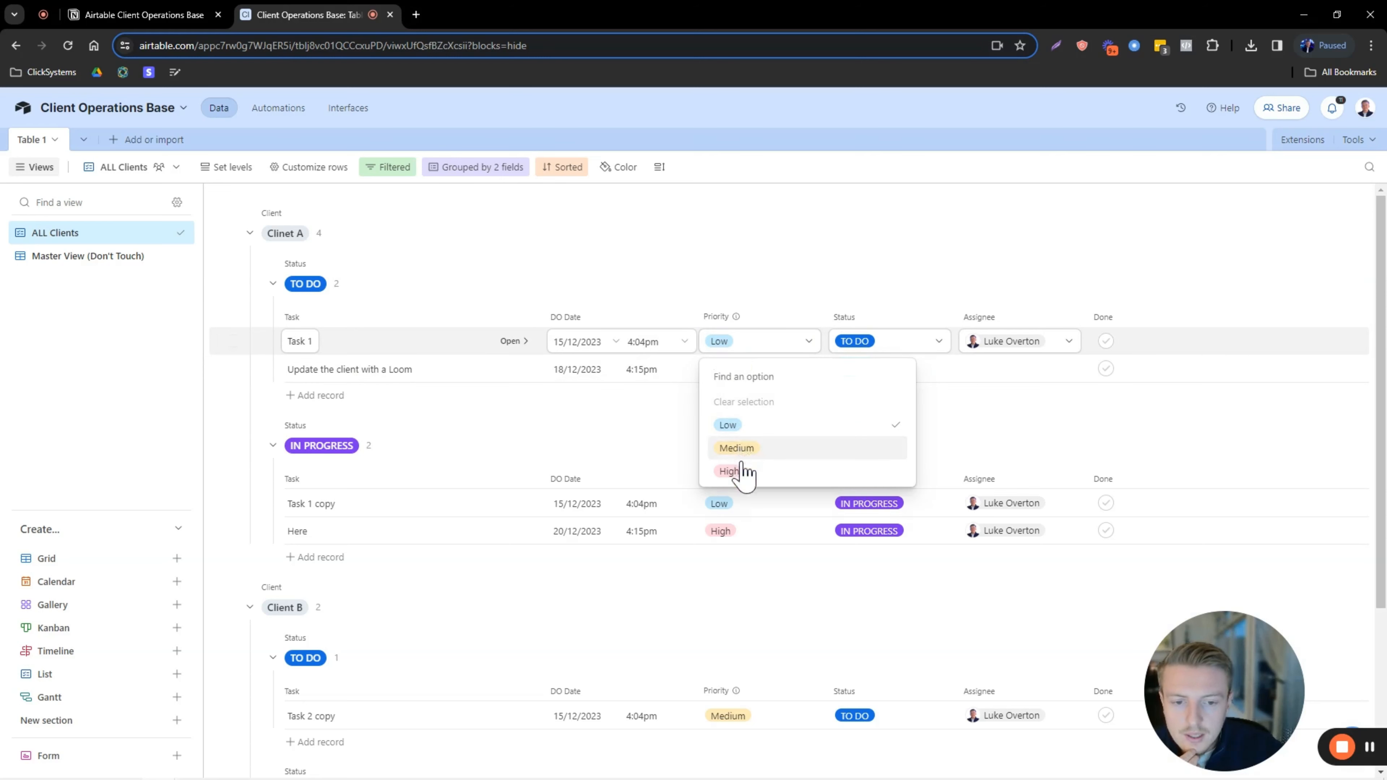
{"action": "left_click", "coordinate": [728, 471]}
{"action": "left_click", "coordinate": [709, 361]}
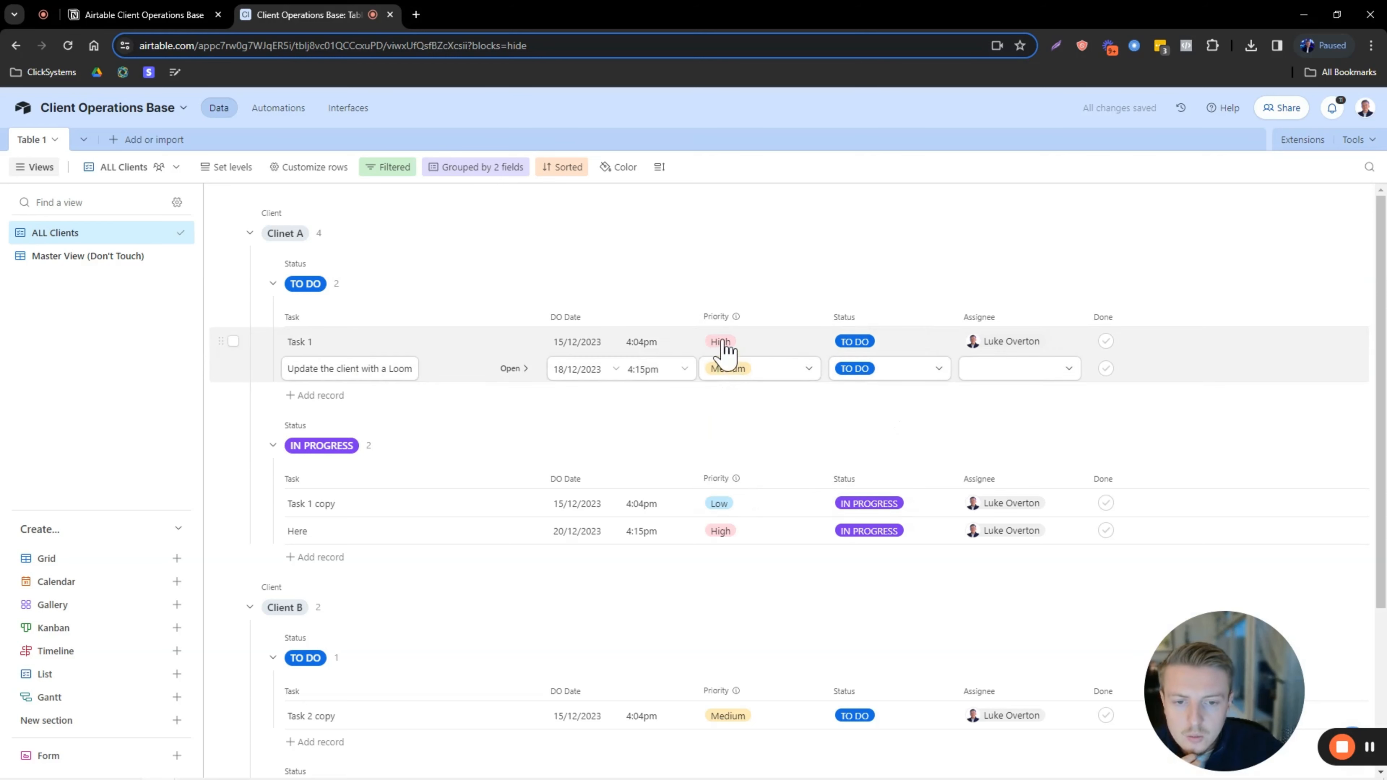
{"action": "left_click", "coordinate": [723, 343]}
{"action": "left_click", "coordinate": [737, 343]}
{"action": "left_click", "coordinate": [734, 424]}
Give the Loom task High priority and move its DO Date to 14/12/2023.
{"action": "left_click", "coordinate": [740, 369]}
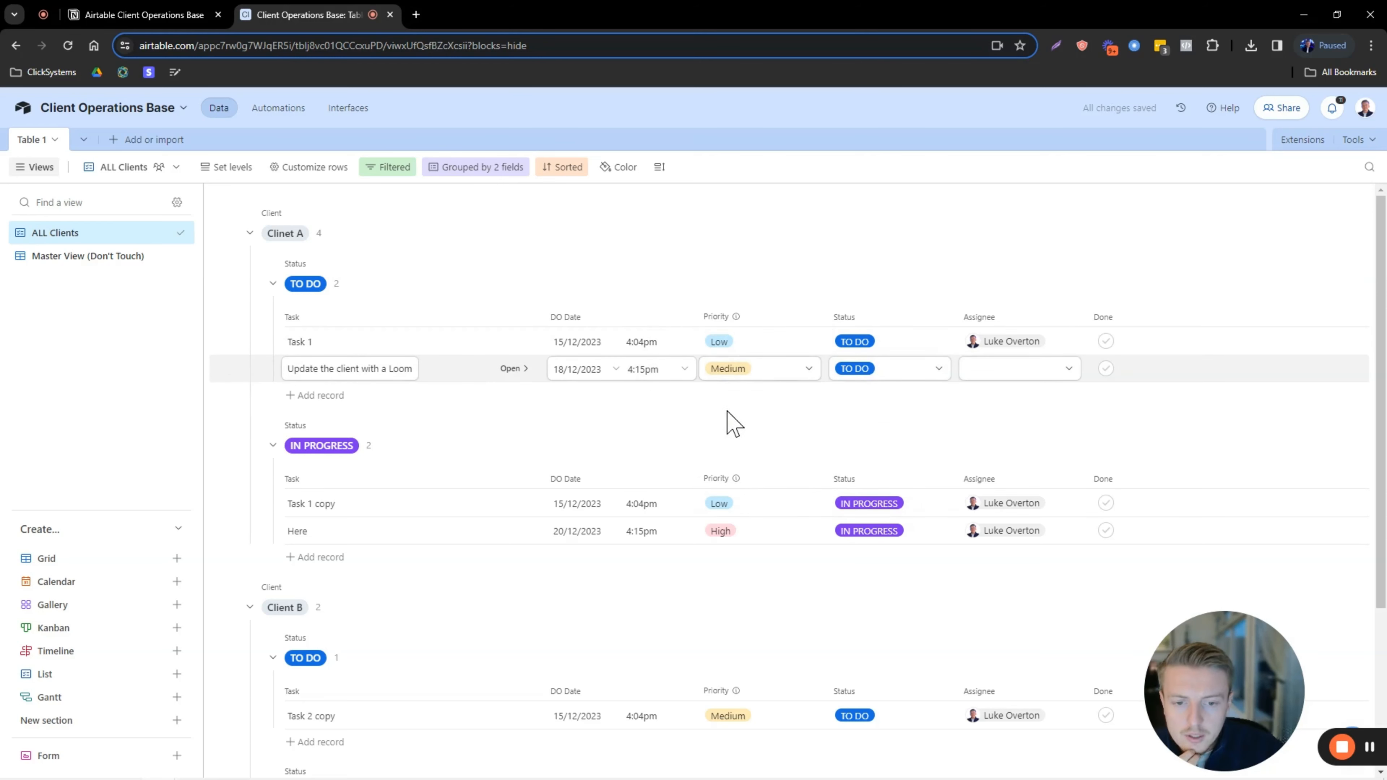
{"action": "left_click", "coordinate": [737, 372]}
{"action": "left_click", "coordinate": [731, 498]}
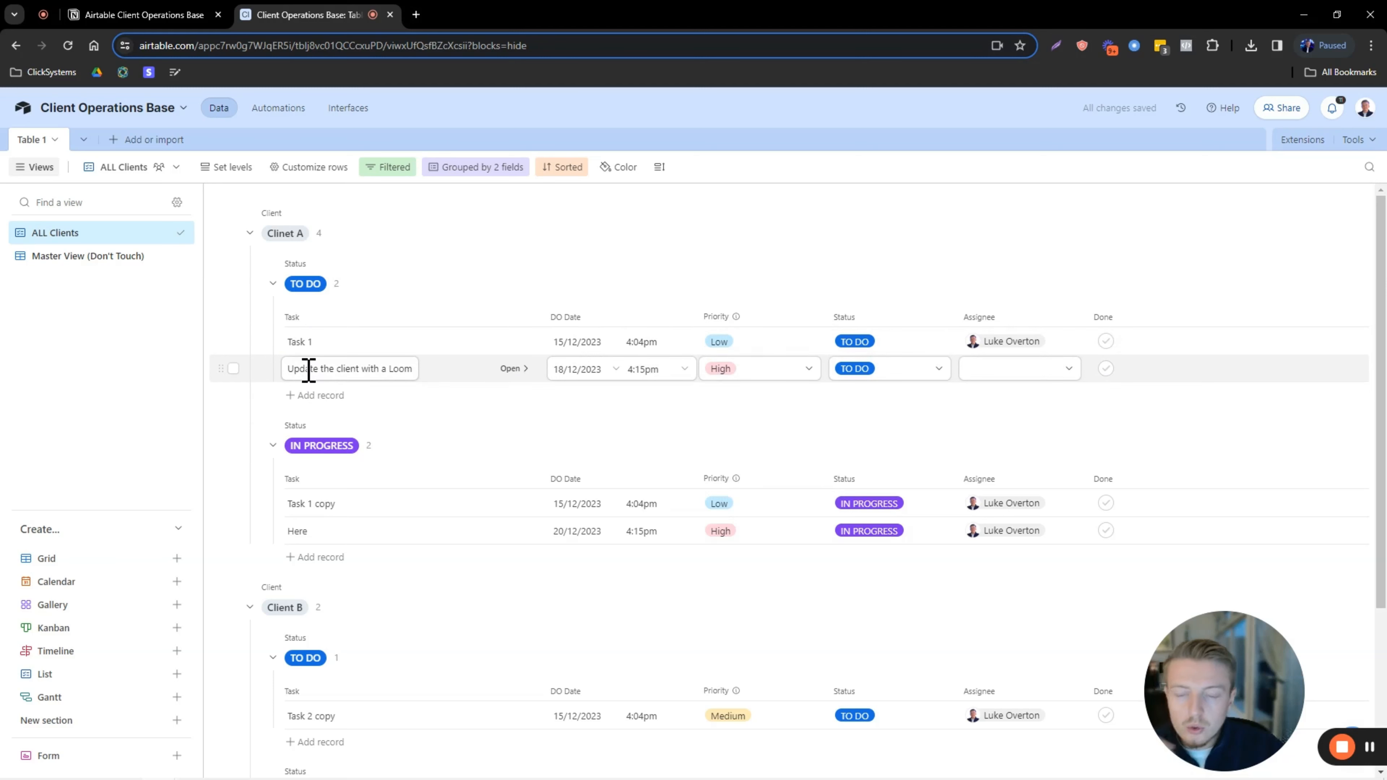
{"action": "left_click_drag", "start_coordinate": [287, 371], "coordinate": [419, 369]}
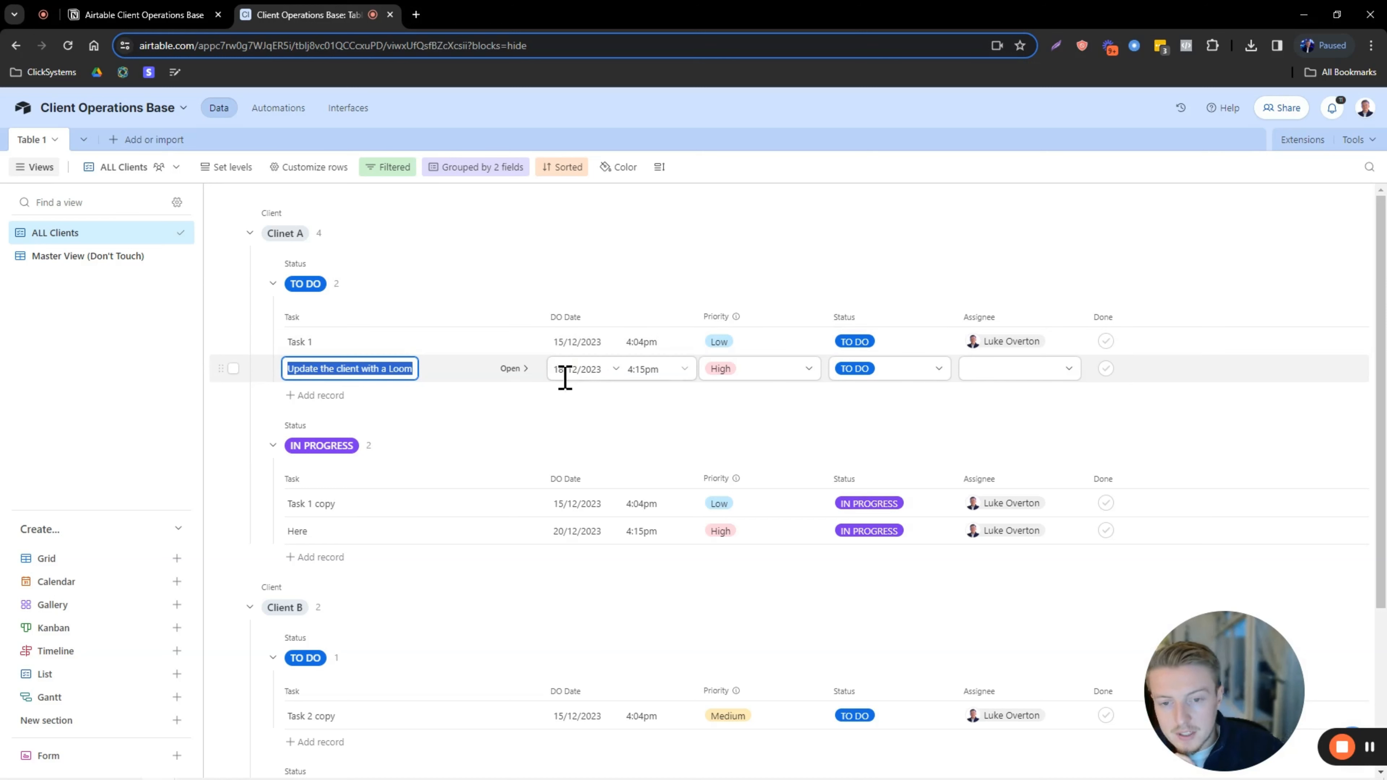
{"action": "left_click", "coordinate": [576, 372]}
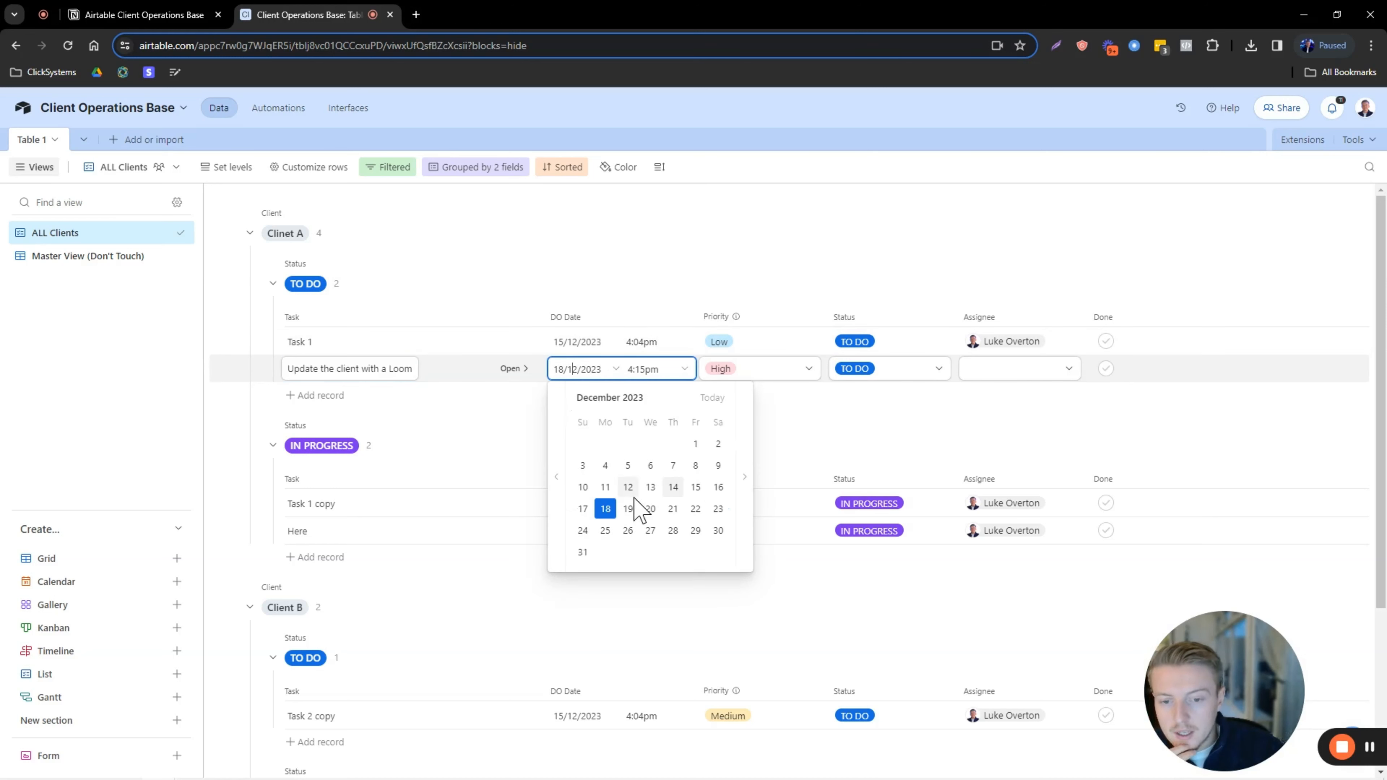
{"action": "left_click", "coordinate": [675, 487]}
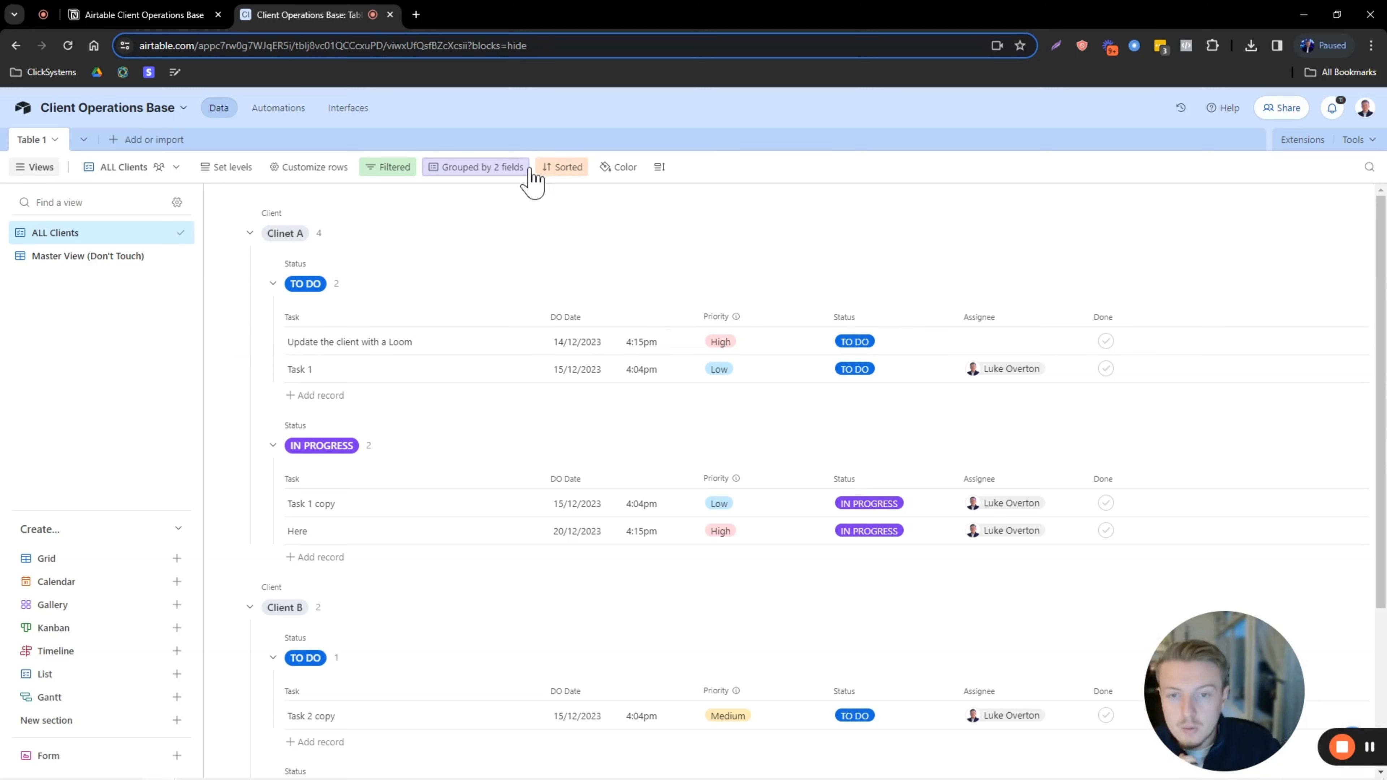
Set Task 1's due date to 14 December and both Task 1 and Loom task times to 4:00pm.
{"action": "left_click", "coordinate": [558, 166]}
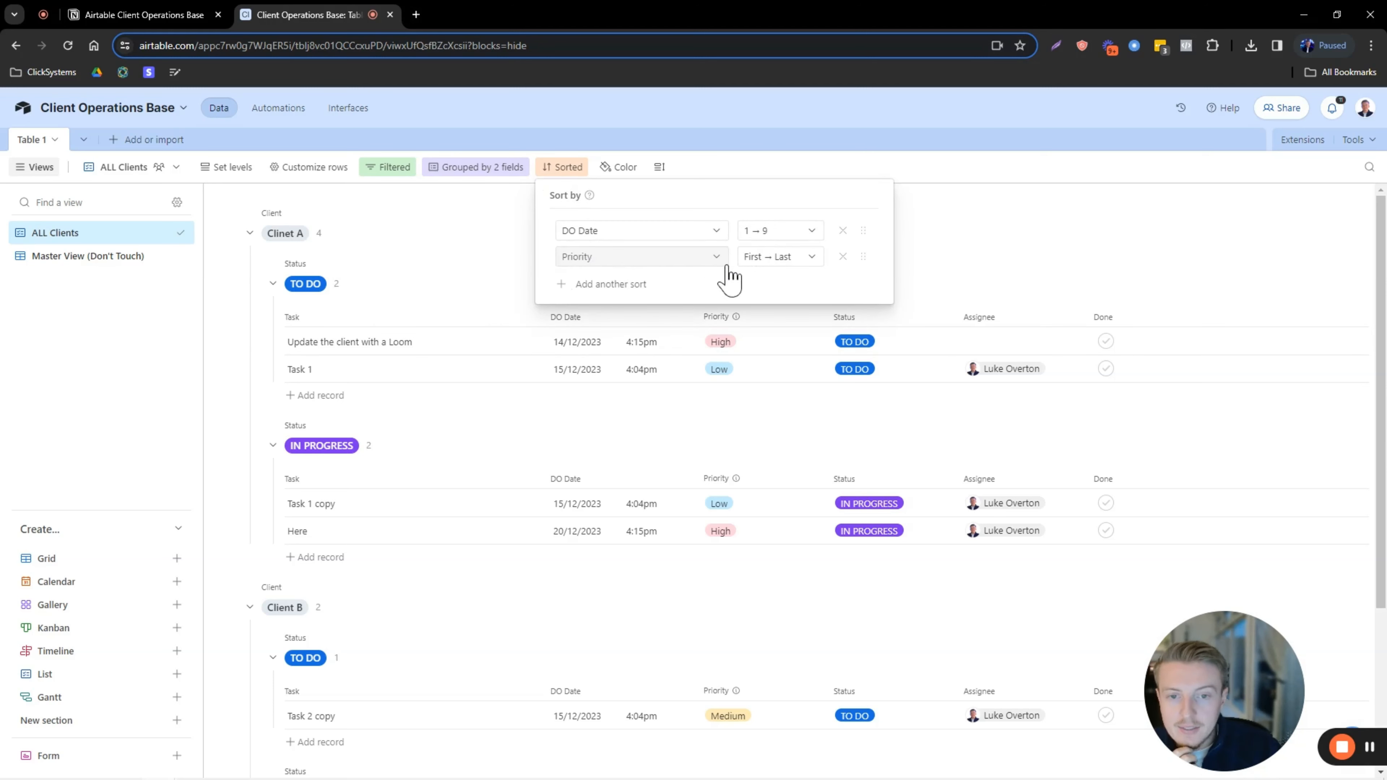
{"action": "left_click", "coordinate": [838, 131]}
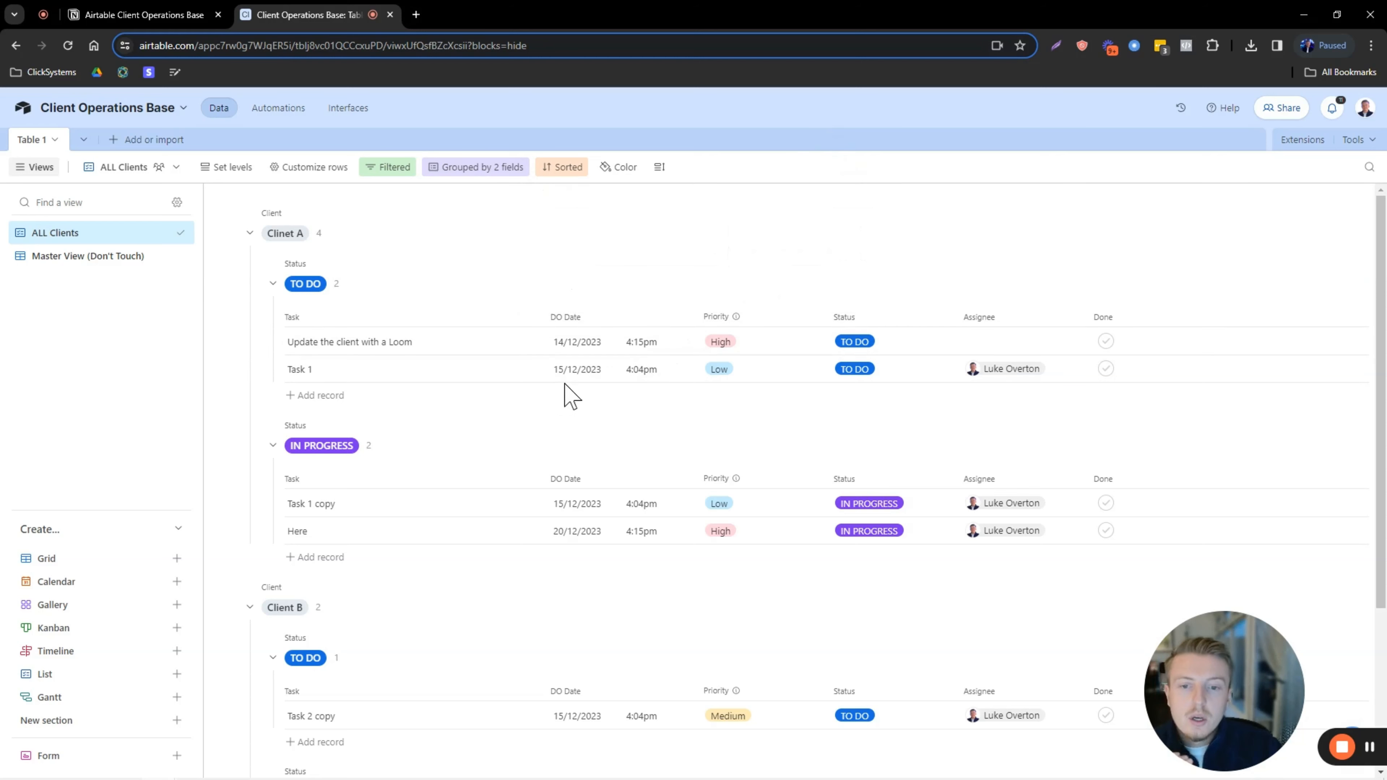
{"action": "left_click", "coordinate": [584, 374]}
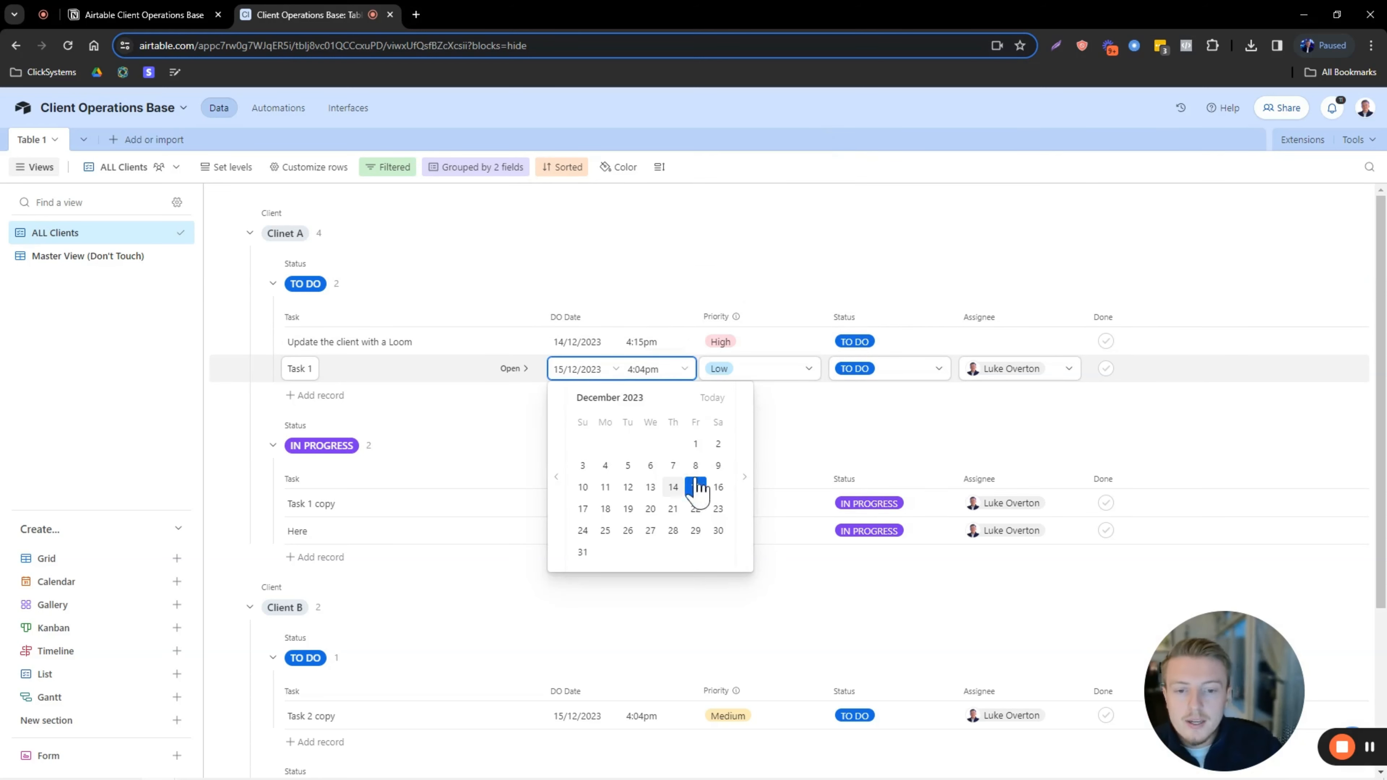
{"action": "left_click", "coordinate": [674, 488]}
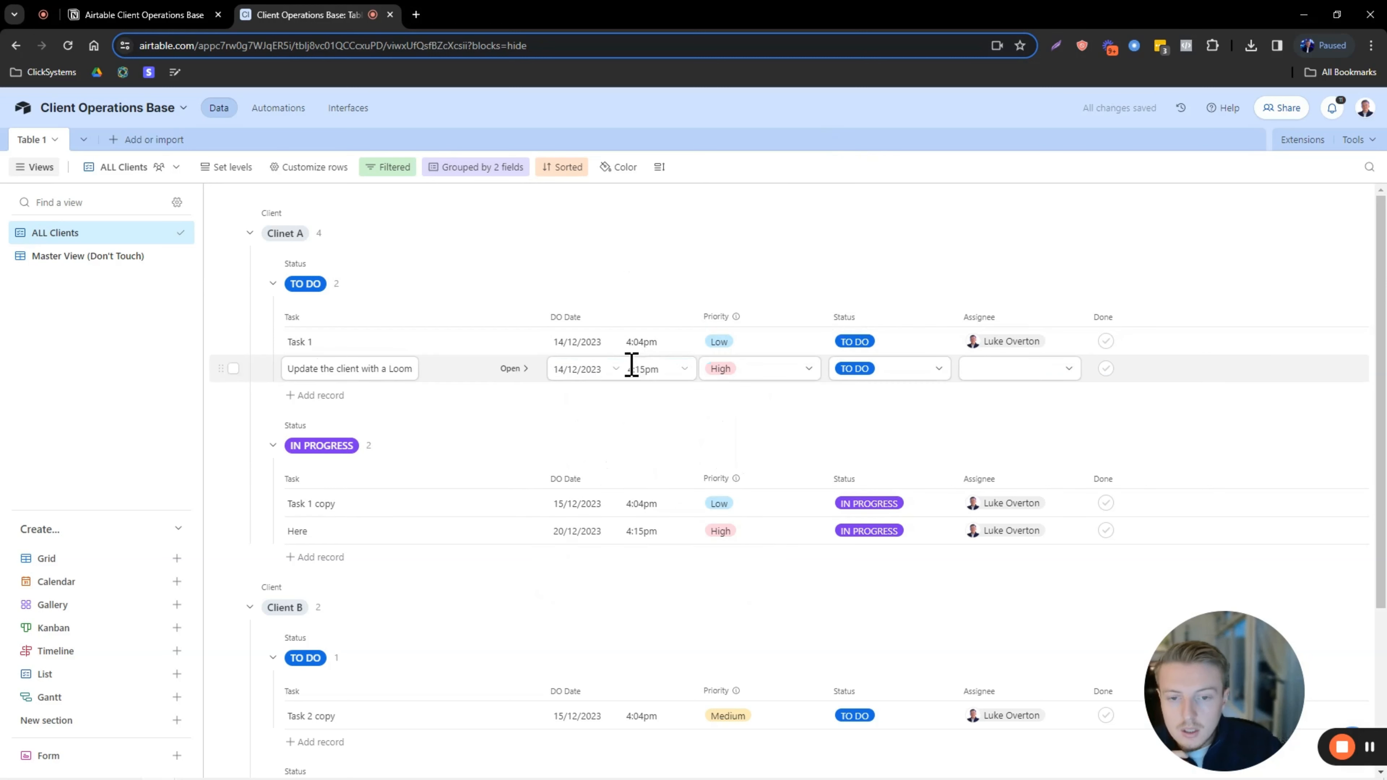
{"action": "left_click", "coordinate": [636, 340]}
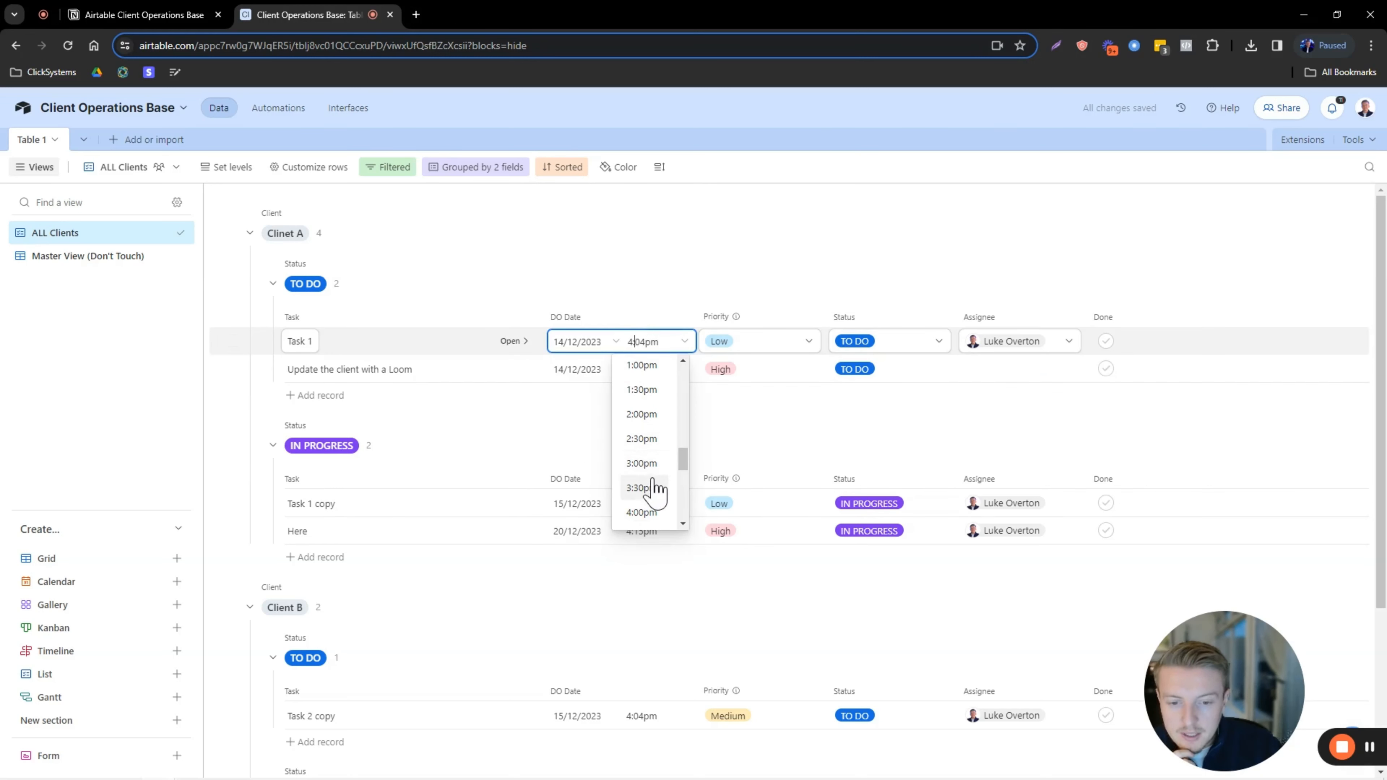
{"action": "scroll", "coordinate": [646, 469], "scroll_direction": "down", "scroll_amount": 1}
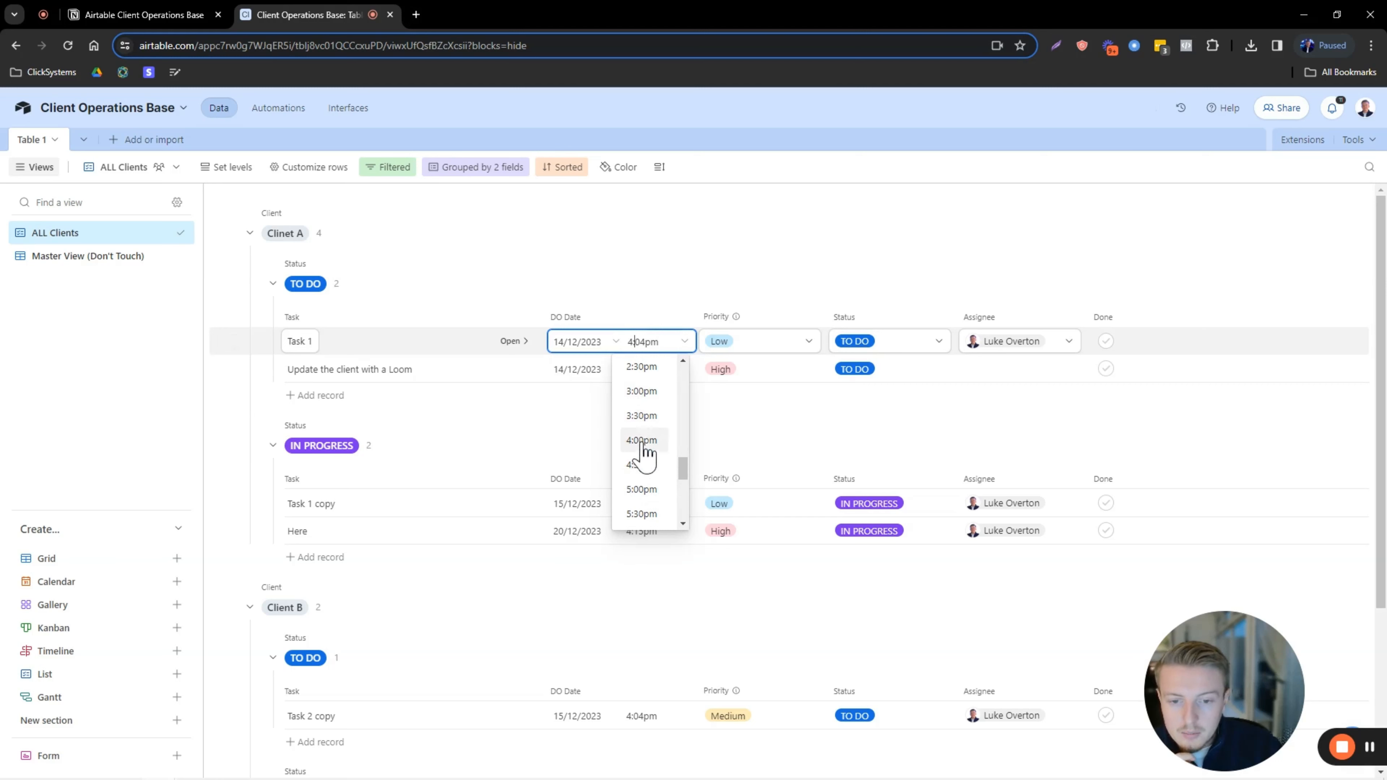
{"action": "left_click", "coordinate": [642, 443]}
{"action": "left_click", "coordinate": [643, 367]}
{"action": "left_click", "coordinate": [645, 517]}
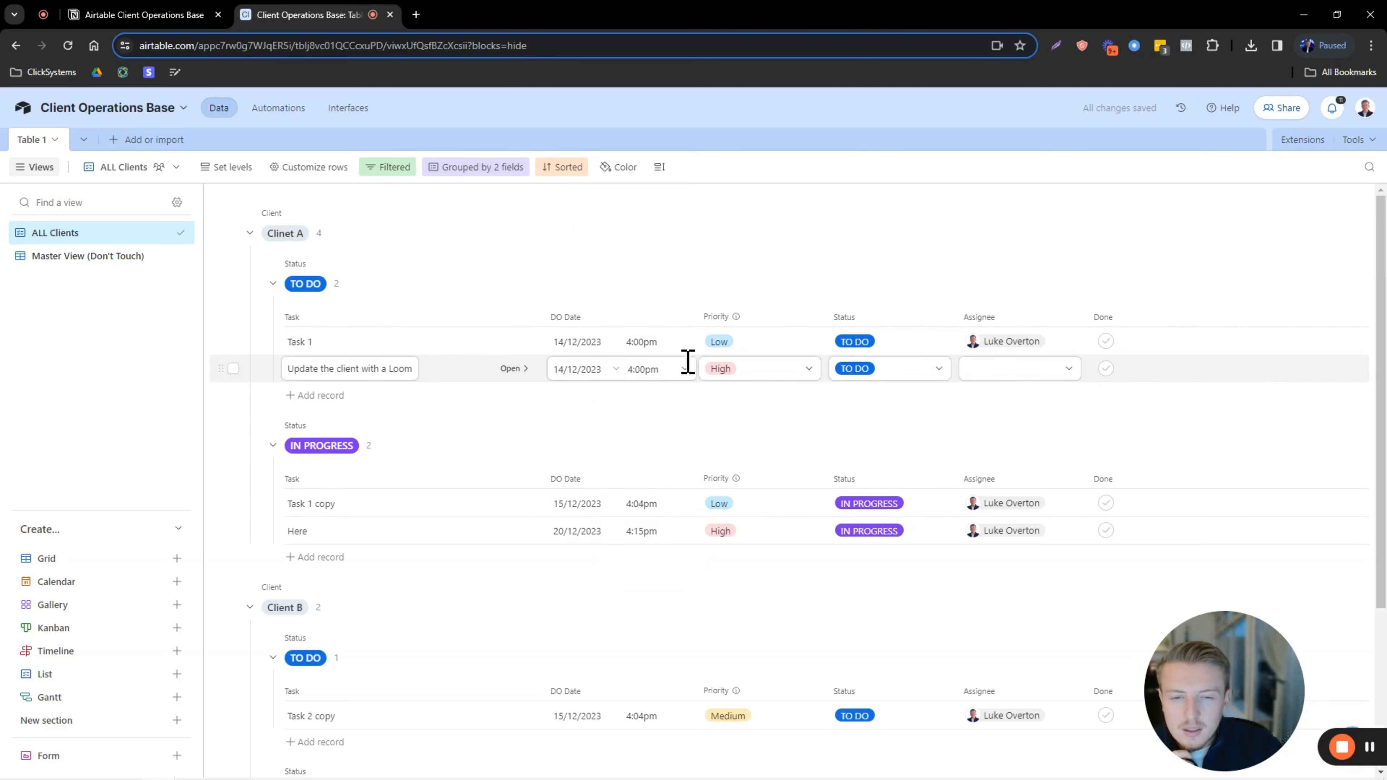
Reverse the Priority sort order and assign the team member to the Loom task.
{"action": "left_click", "coordinate": [568, 168]}
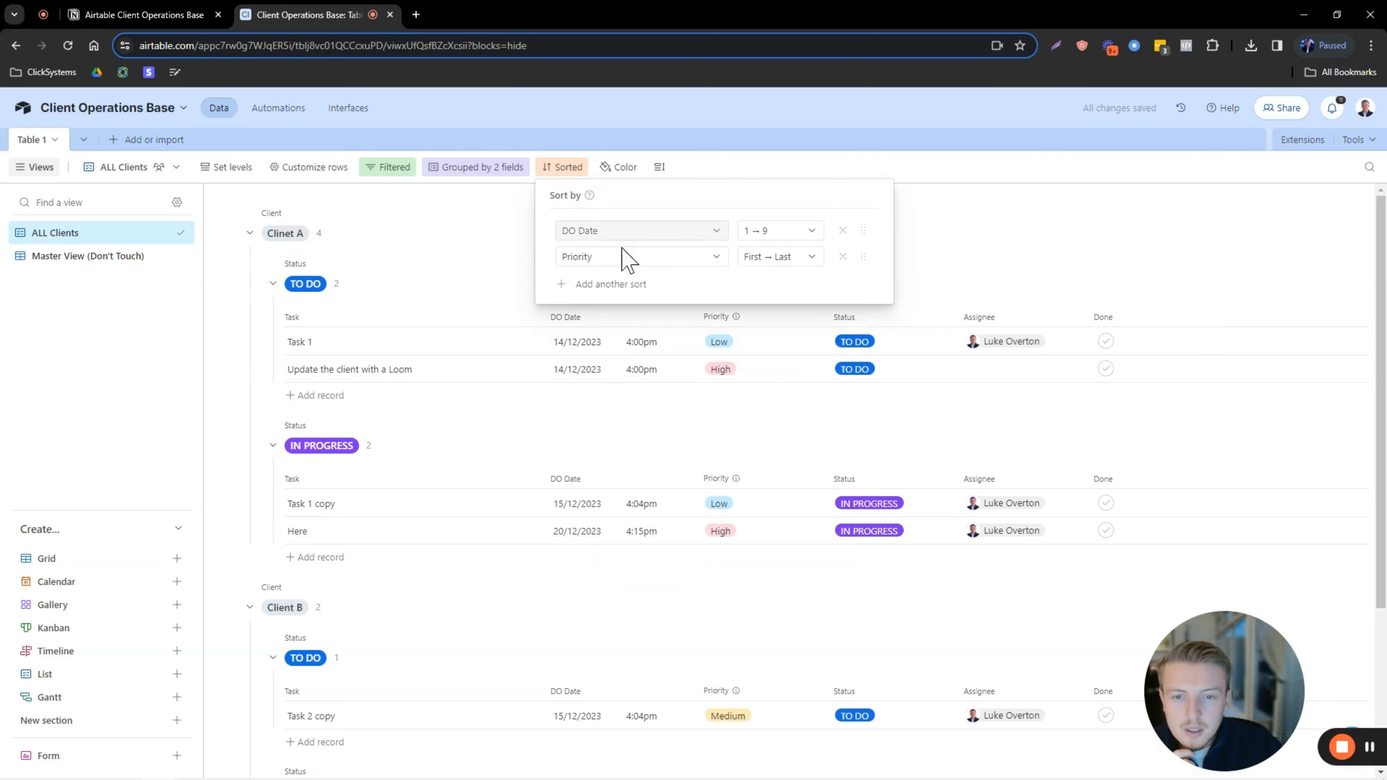
{"action": "left_click", "coordinate": [781, 258]}
{"action": "left_click", "coordinate": [775, 307]}
{"action": "left_click", "coordinate": [953, 258]}
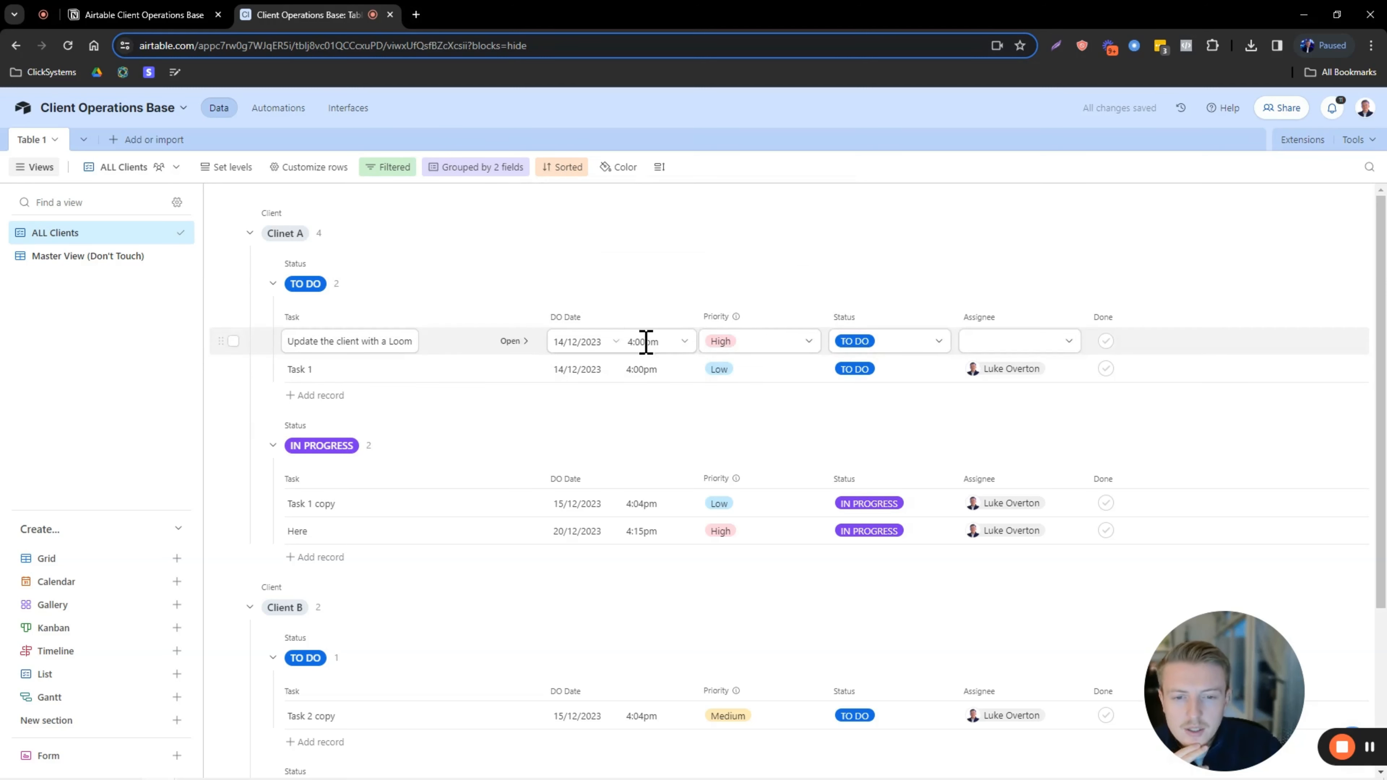
{"action": "left_click", "coordinate": [562, 169]}
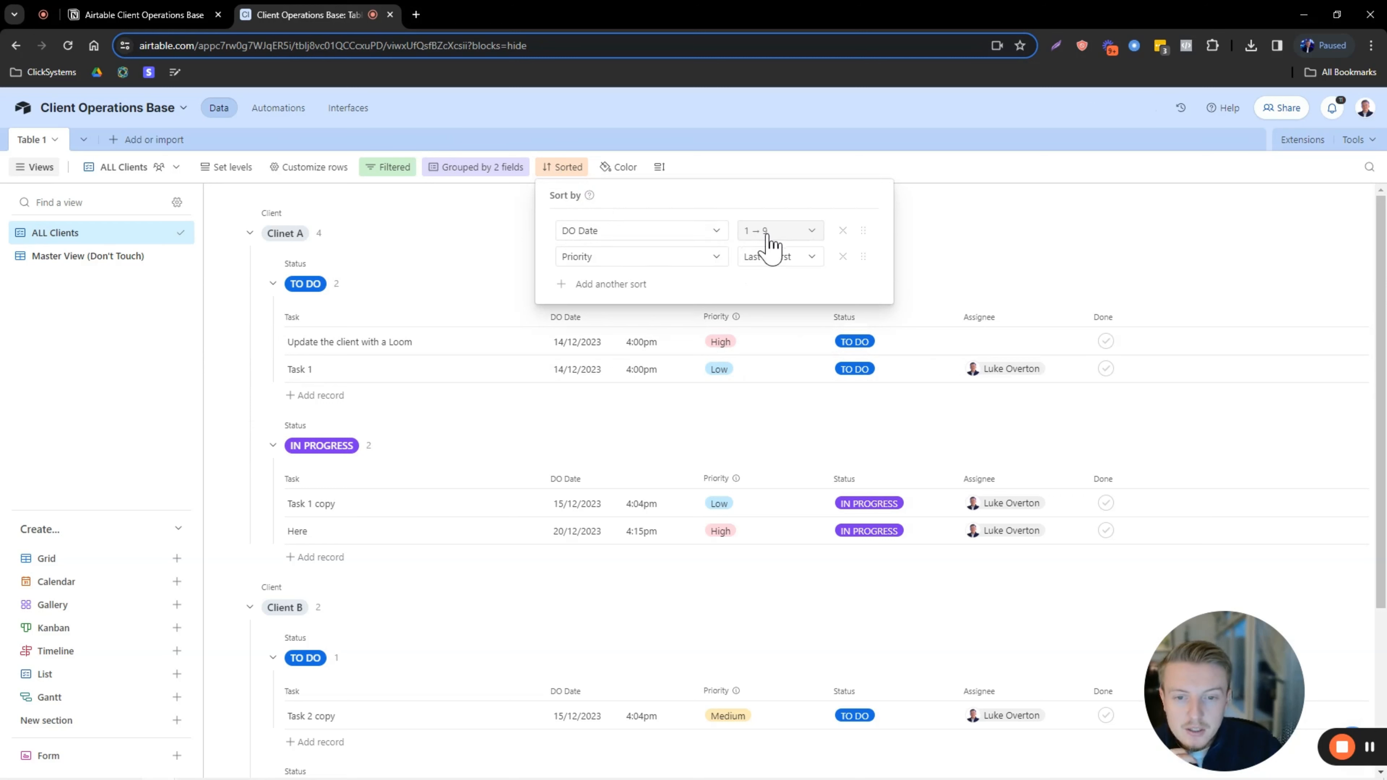
{"action": "left_click", "coordinate": [943, 239]}
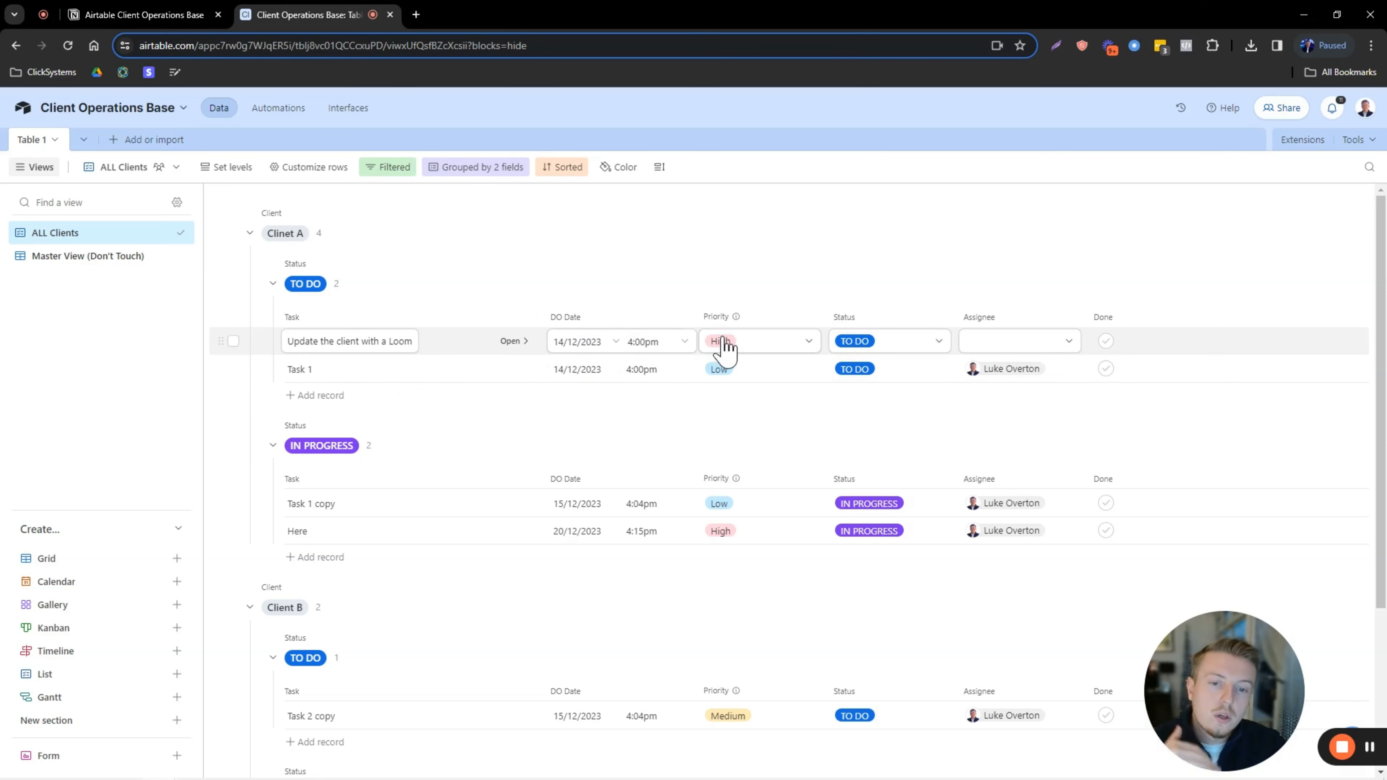
{"action": "left_click", "coordinate": [1056, 343]}
{"action": "left_click", "coordinate": [1022, 402]}
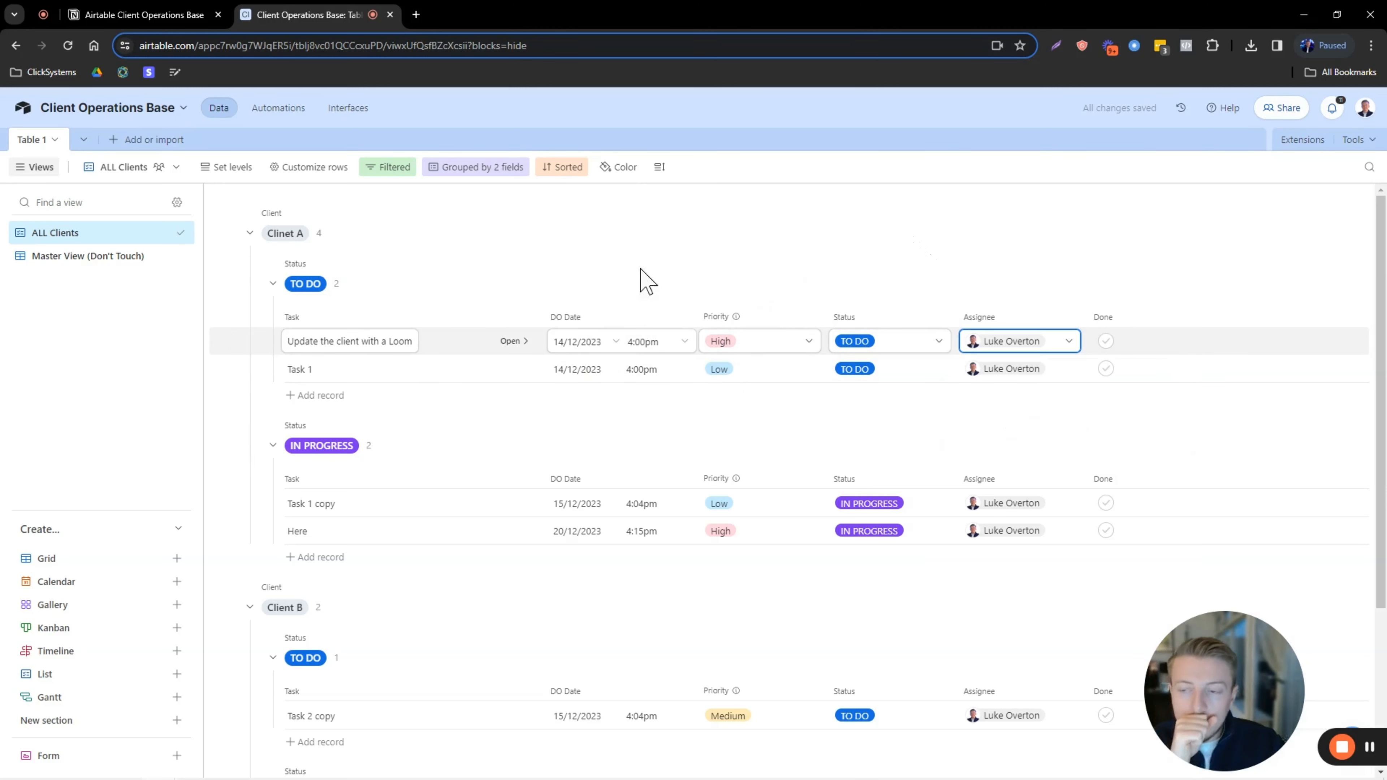
Create a 'Master' sidebar section and move ALL Clients into it.
{"action": "left_click", "coordinate": [77, 723]}
{"action": "key", "text": "Caps_Lock"}
{"action": "type", "text": "Master"}
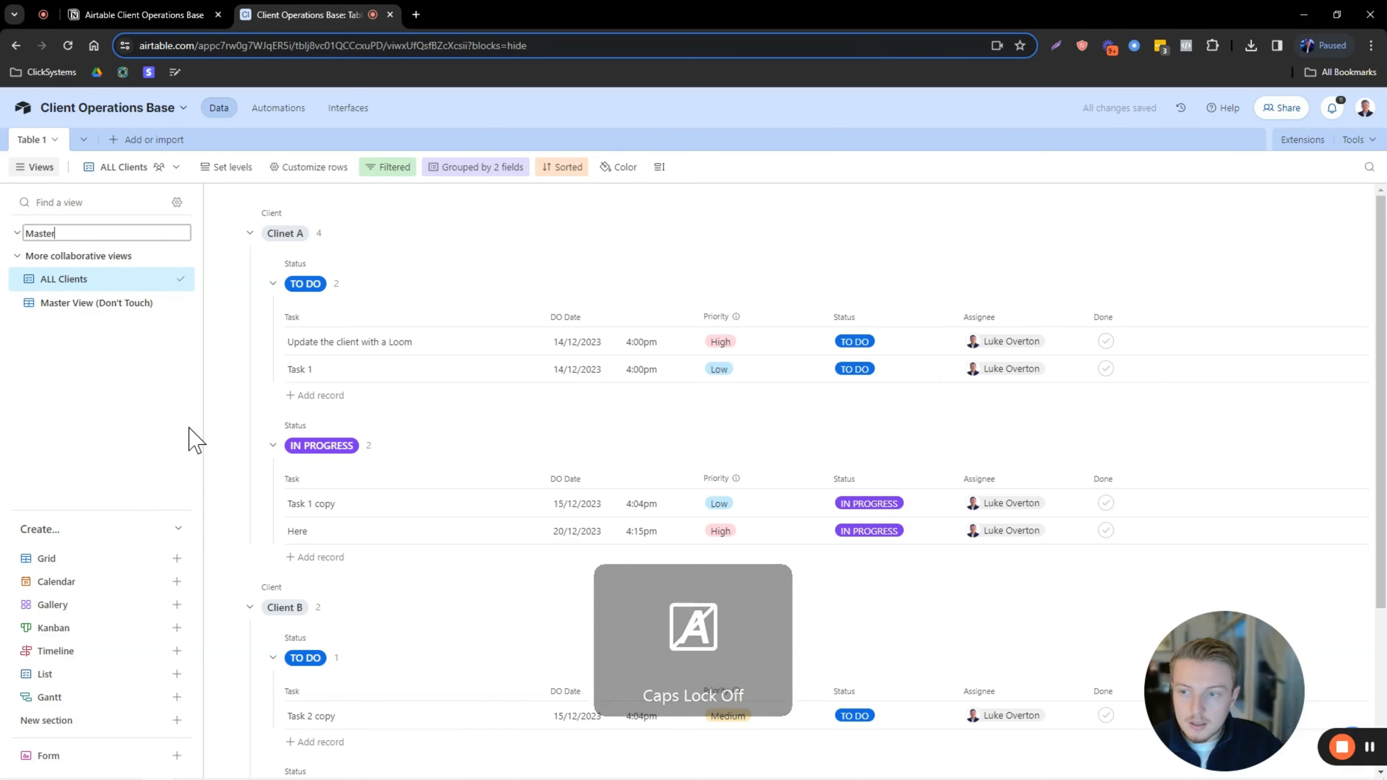
{"action": "key", "text": "Caps_Lock"}
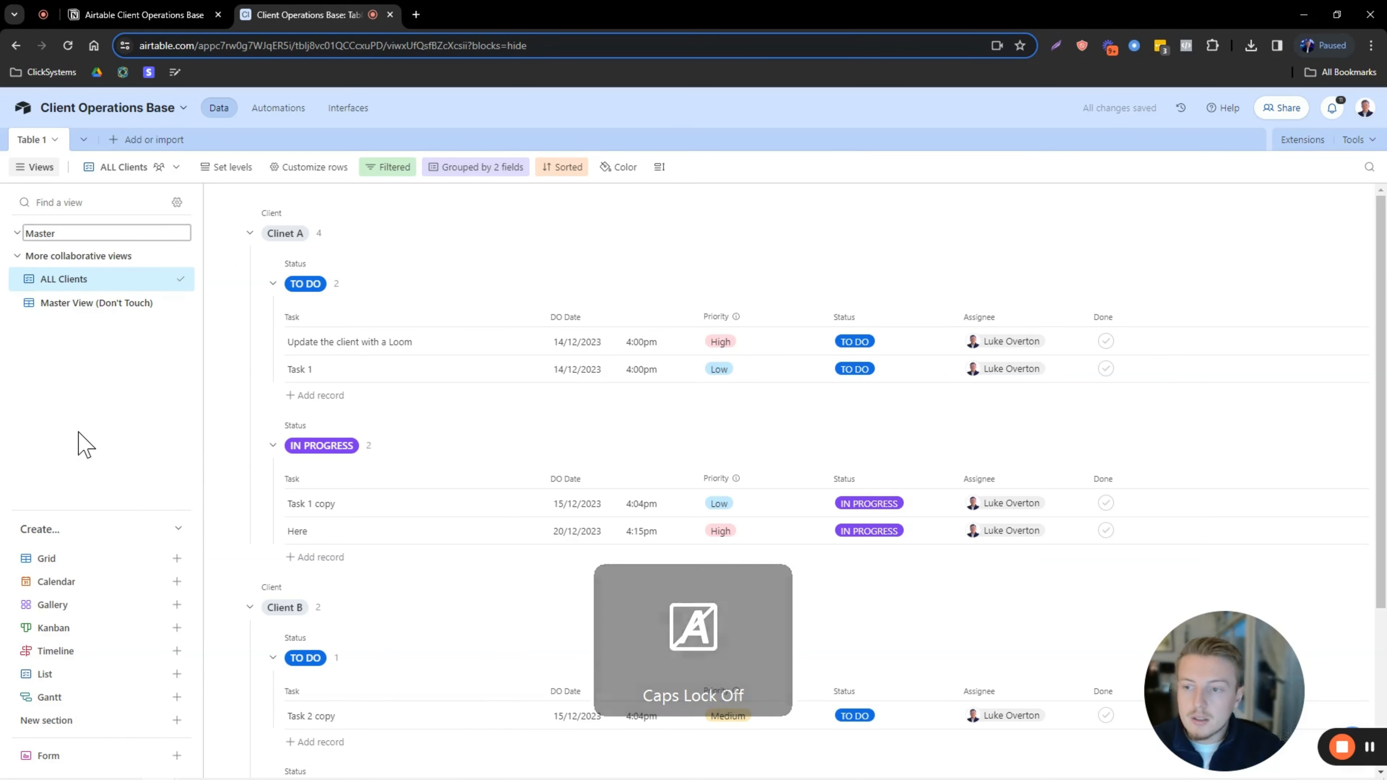
{"action": "key", "text": "Return"}
{"action": "left_click_drag", "start_coordinate": [184, 278], "coordinate": [173, 256]}
Create an 'Ignore' section holding Master View (Don't Touch), and collapse it.
{"action": "left_click", "coordinate": [55, 721]}
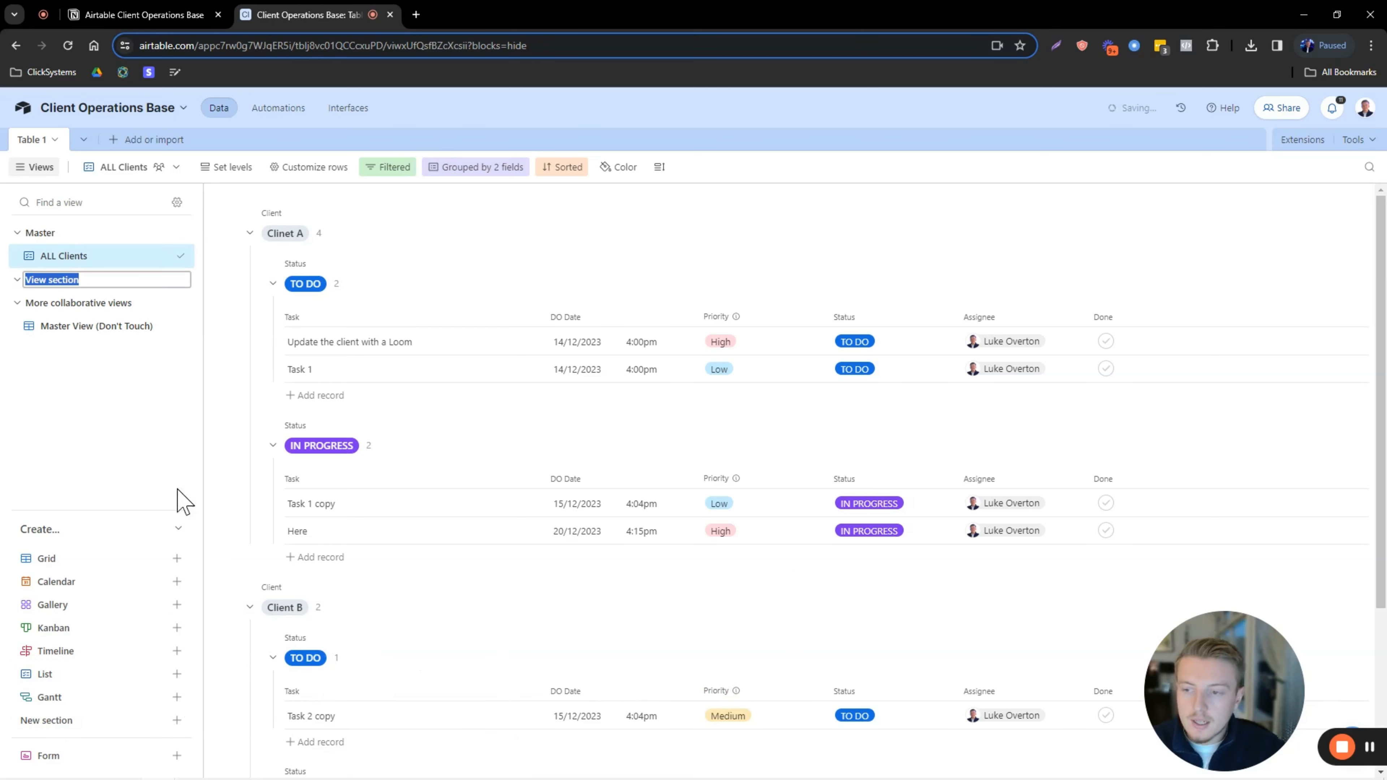
{"action": "key", "text": "Caps_Lock"}
{"action": "type", "text": "IGnor"}
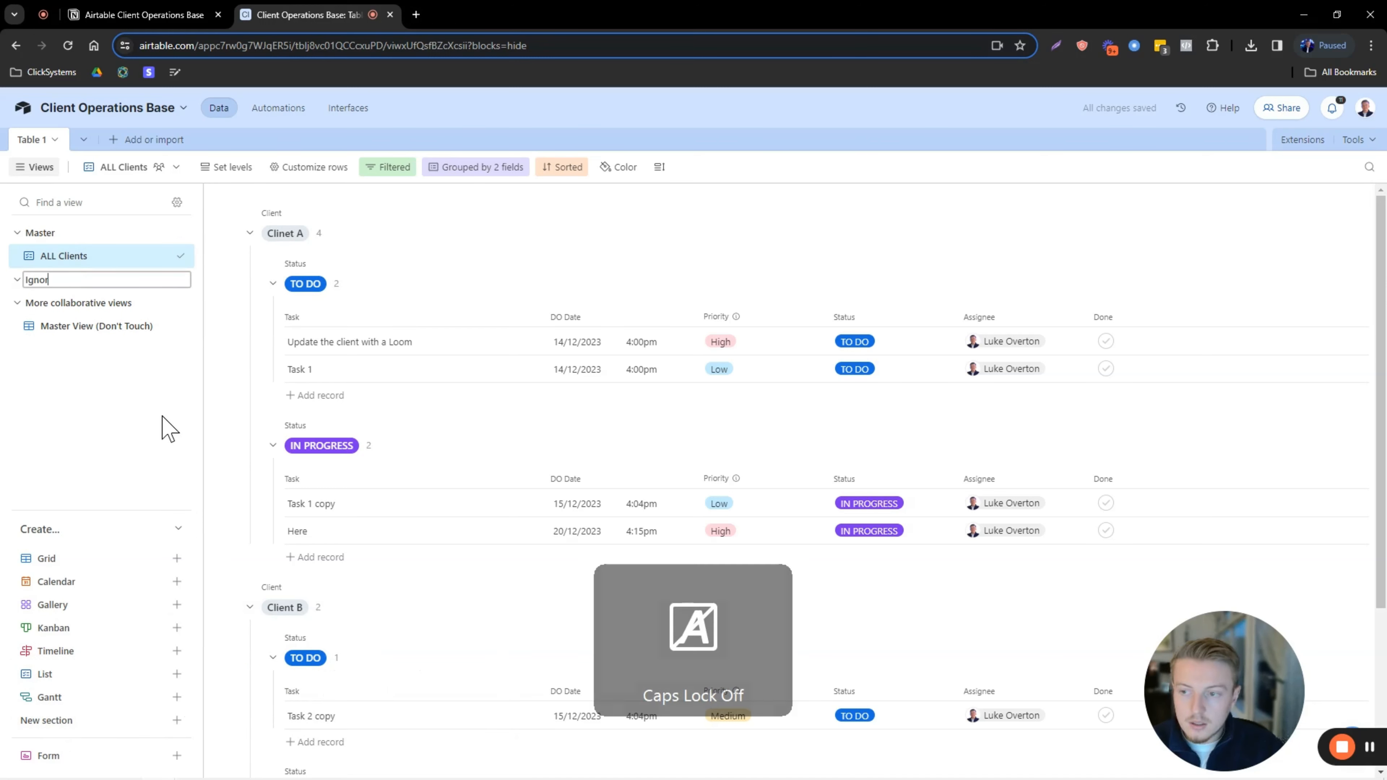
{"action": "type", "text": "e"}
{"action": "key", "text": "Return"}
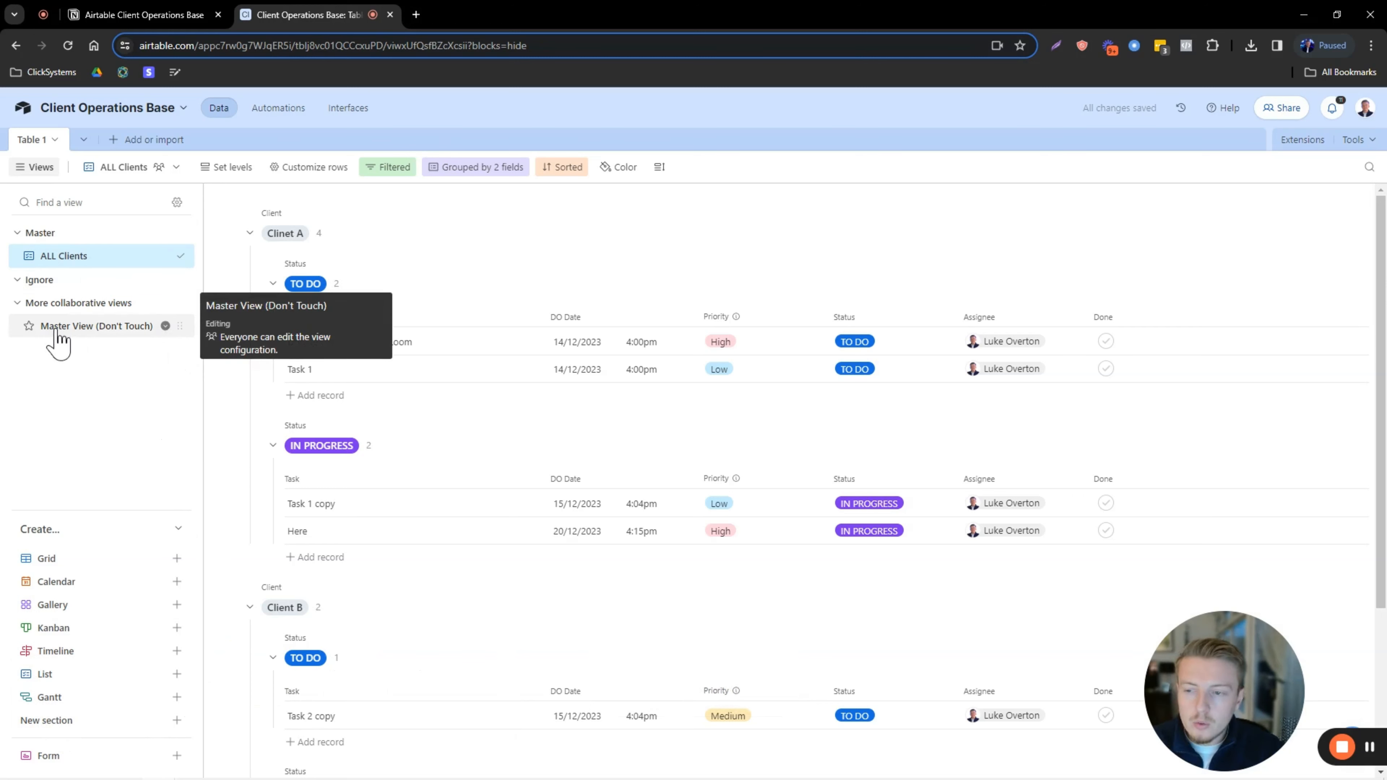
{"action": "left_click_drag", "start_coordinate": [173, 328], "coordinate": [21, 281]}
{"action": "left_click", "coordinate": [19, 281]}
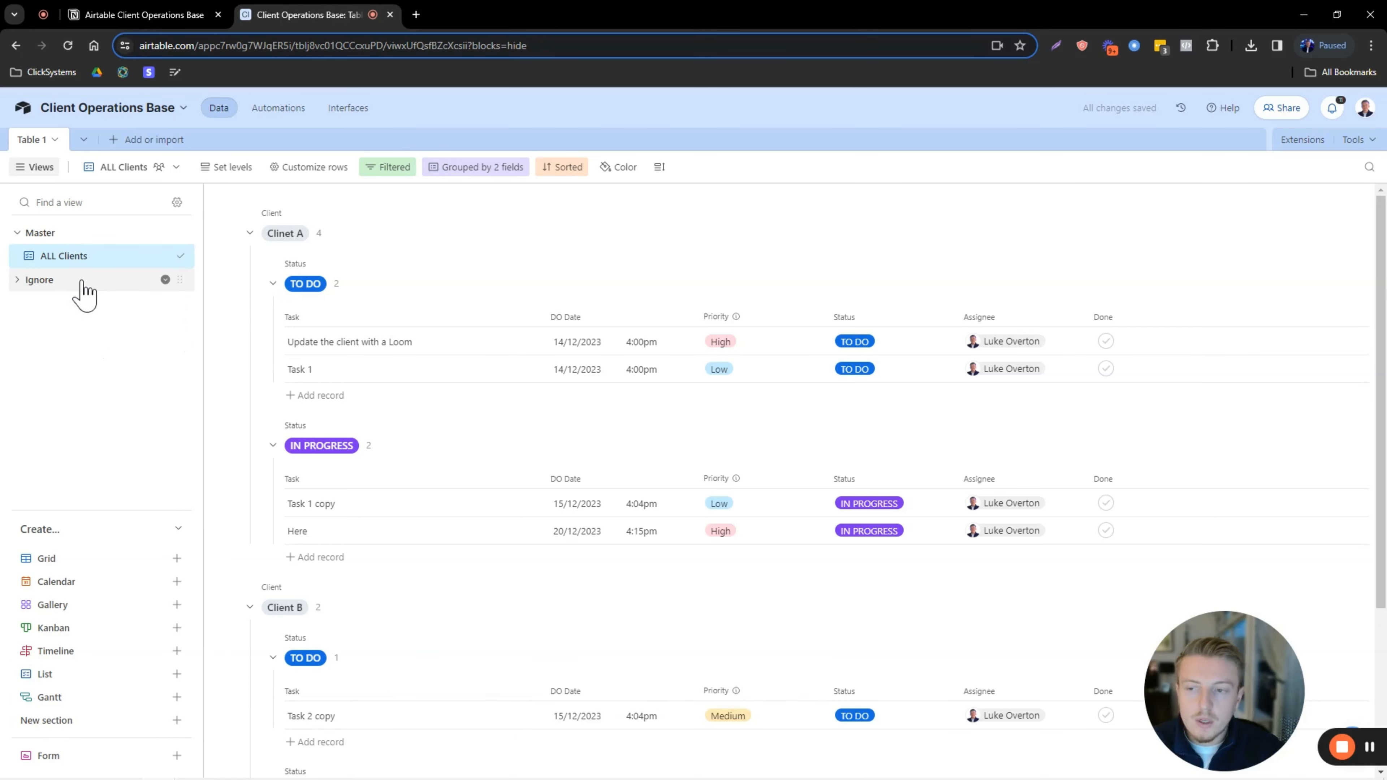
Add a 'Clients' section placed above Ignore.
{"action": "left_click", "coordinate": [178, 530]}
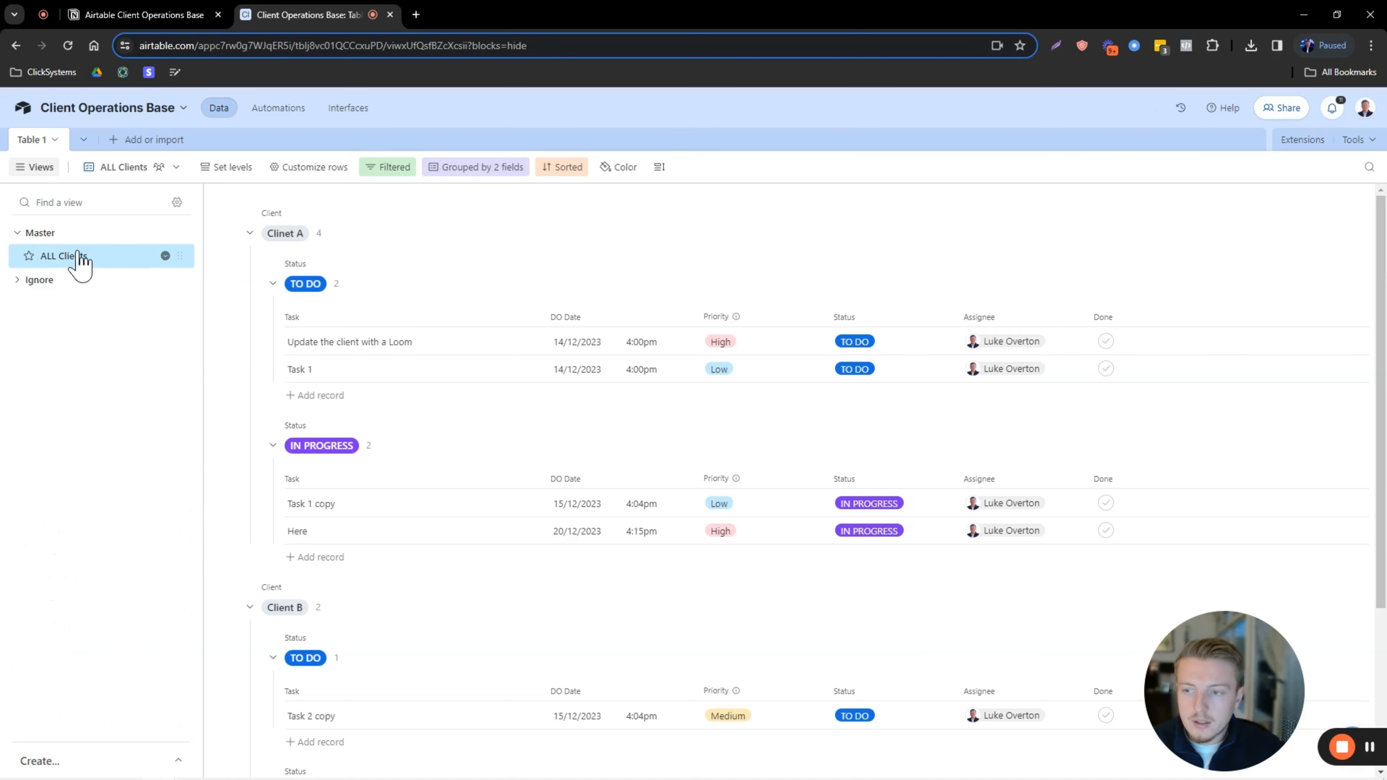
{"action": "left_click", "coordinate": [180, 762]}
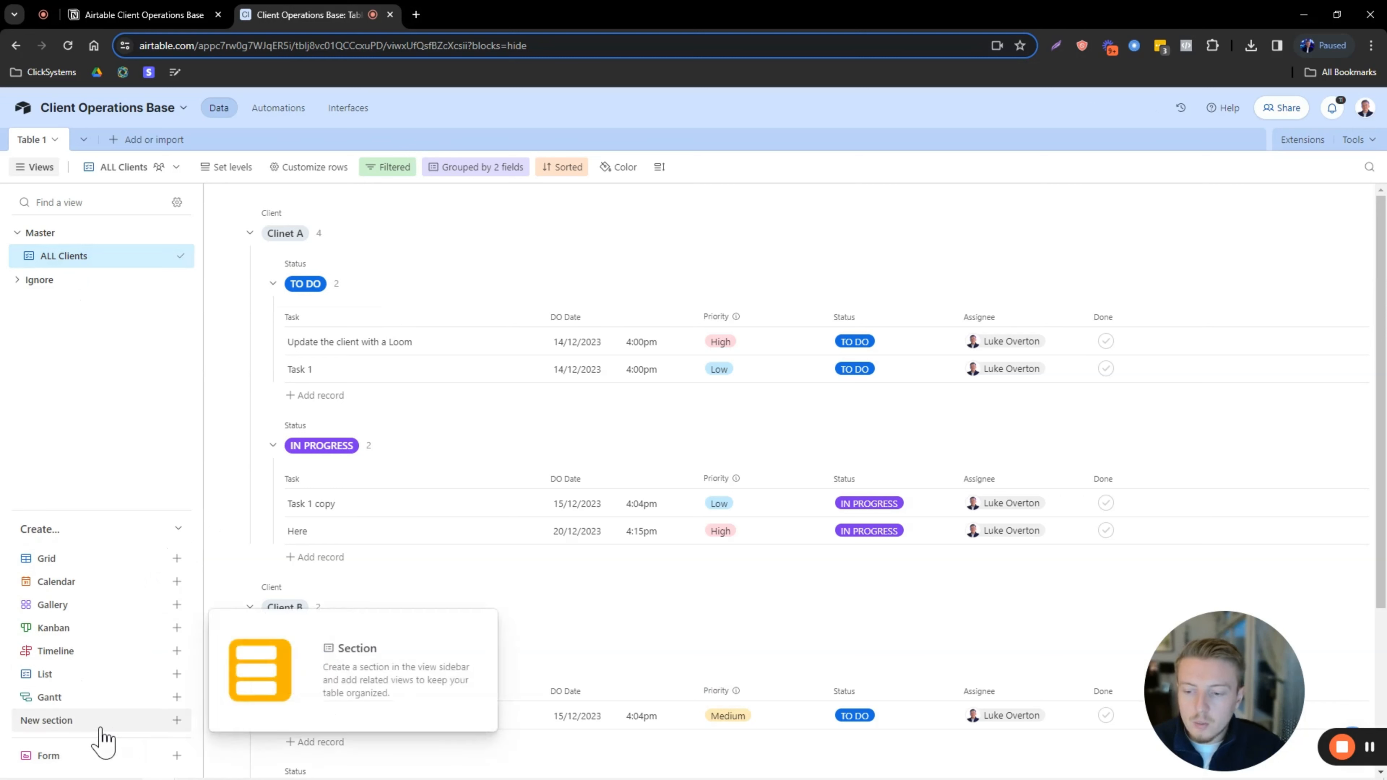
{"action": "left_click", "coordinate": [102, 721]}
{"action": "key", "text": "Caps_Lock"}
{"action": "type", "text": "Clients"}
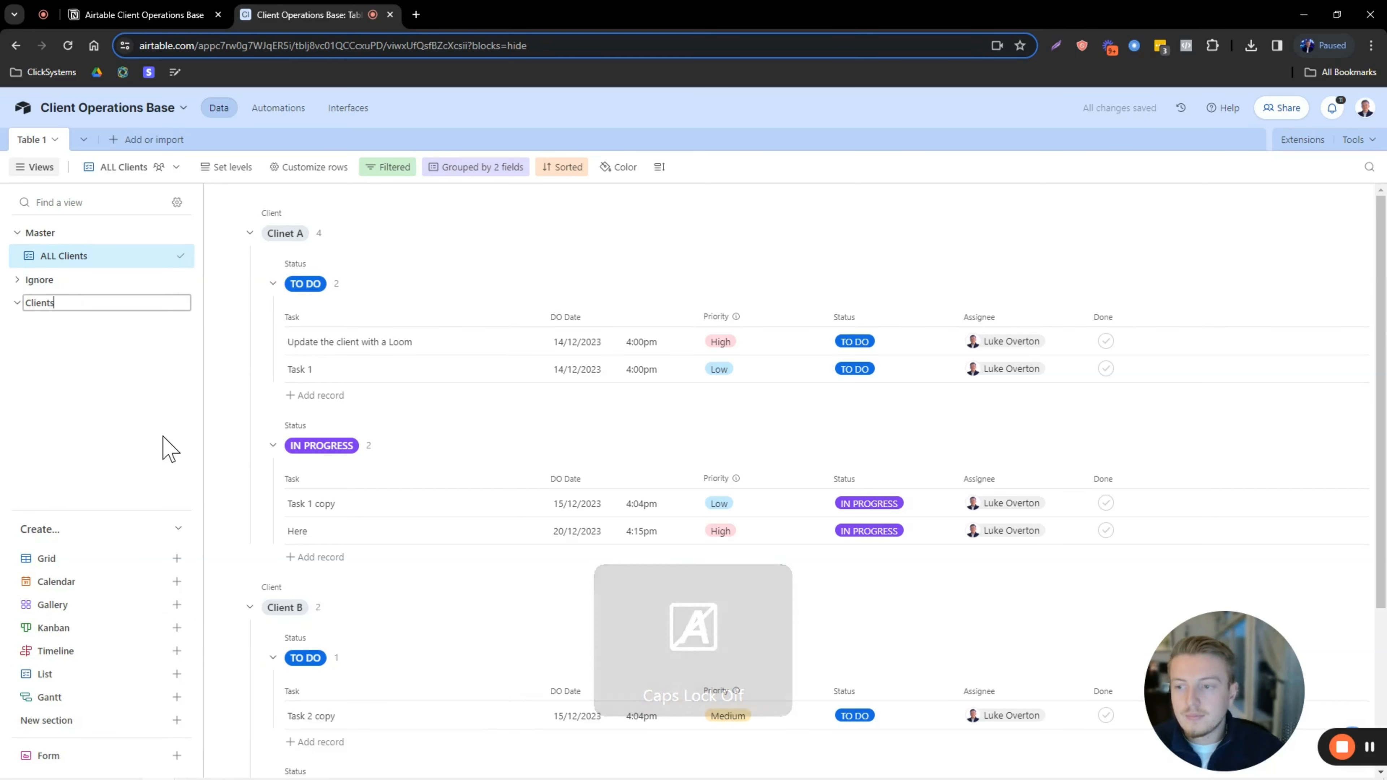
{"action": "key", "text": "Return"}
{"action": "left_click_drag", "start_coordinate": [180, 303], "coordinate": [173, 280]}
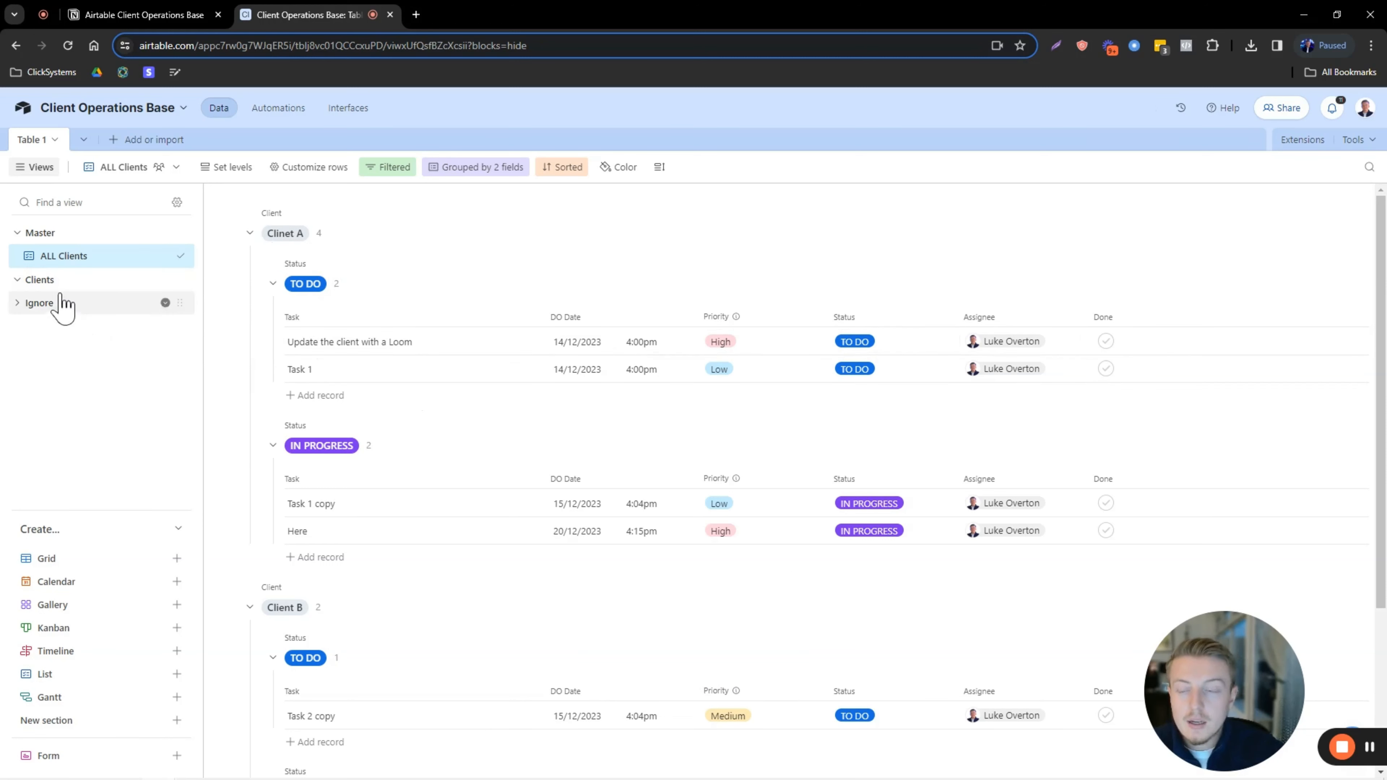
Collapse the Create list and the Clinet A group in the grid.
{"action": "left_click", "coordinate": [178, 528]}
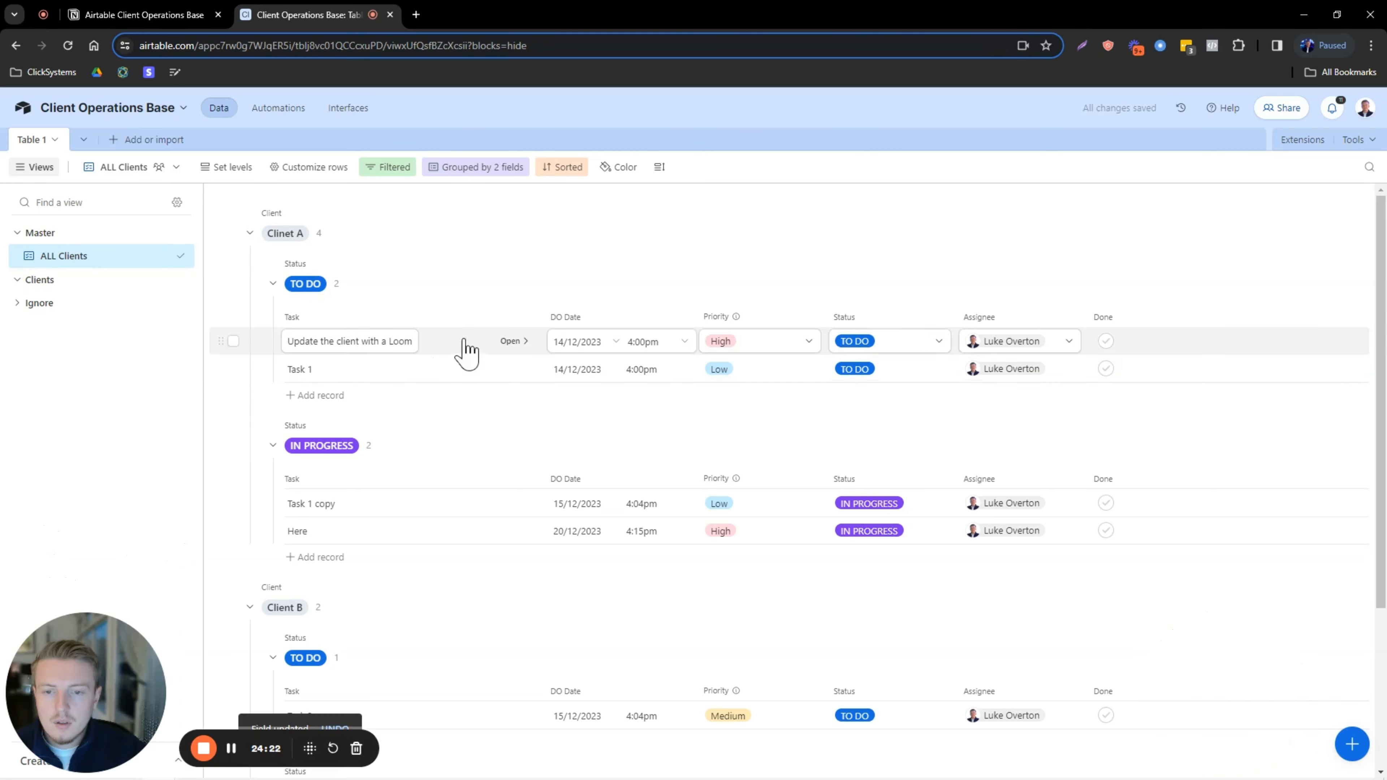
{"action": "scroll", "coordinate": [464, 349], "scroll_direction": "down", "scroll_amount": 1}
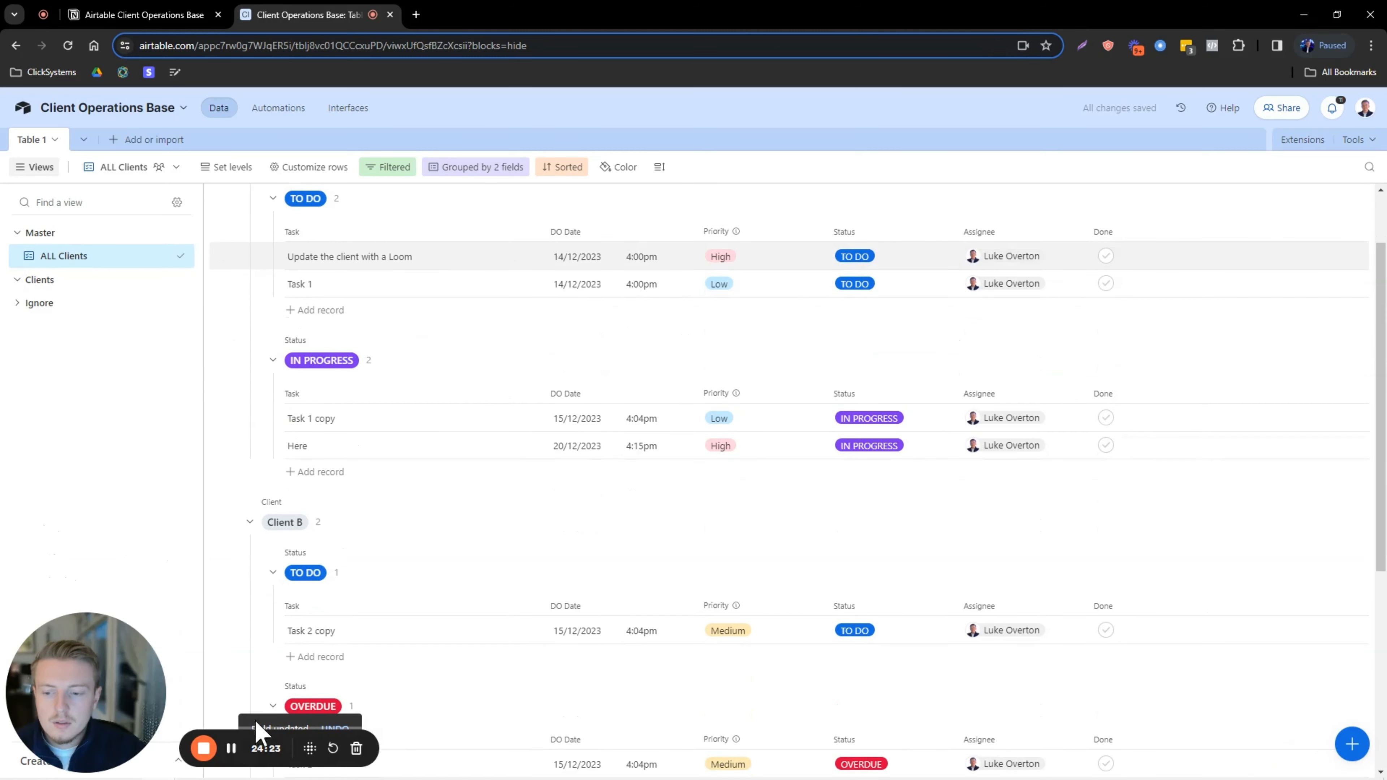
{"action": "scroll", "coordinate": [247, 594], "scroll_direction": "up", "scroll_amount": 1}
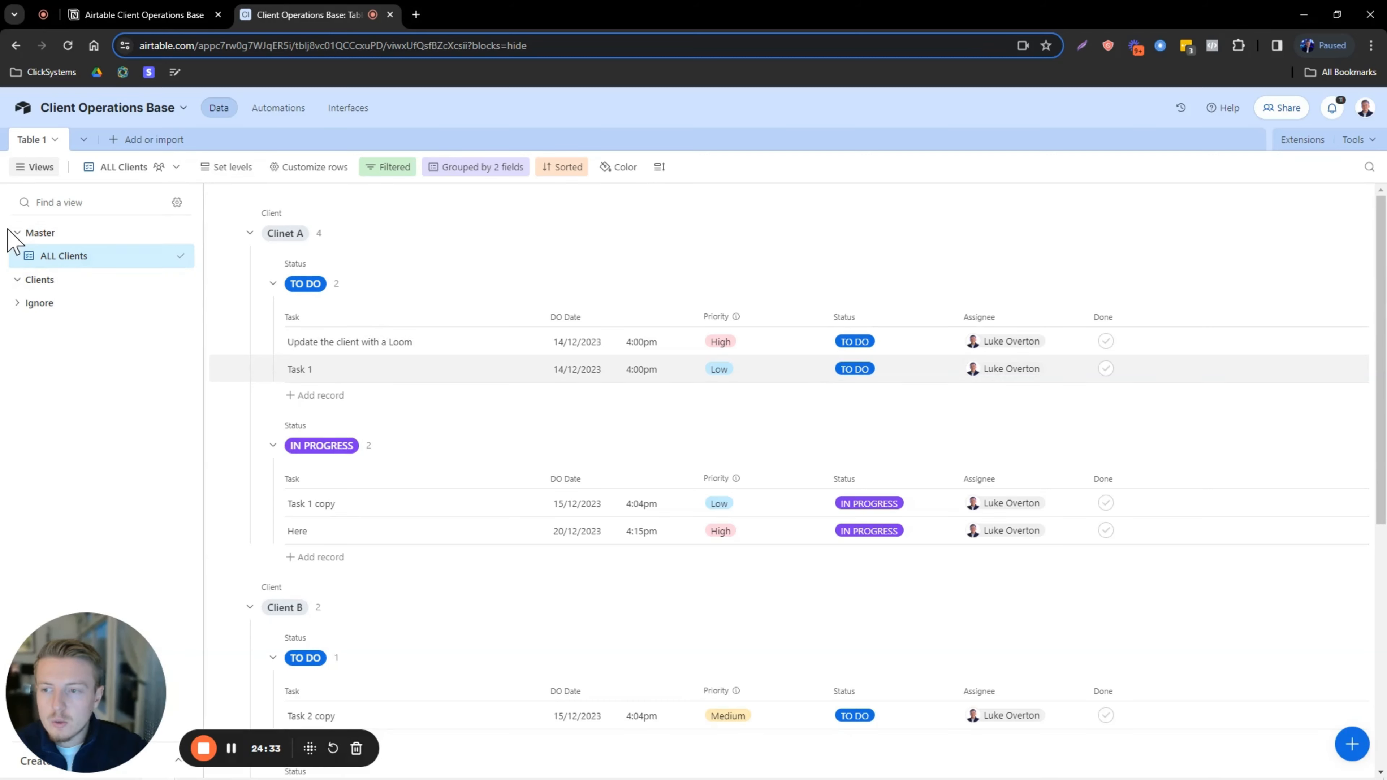
{"action": "scroll", "coordinate": [449, 347], "scroll_direction": "down", "scroll_amount": 1}
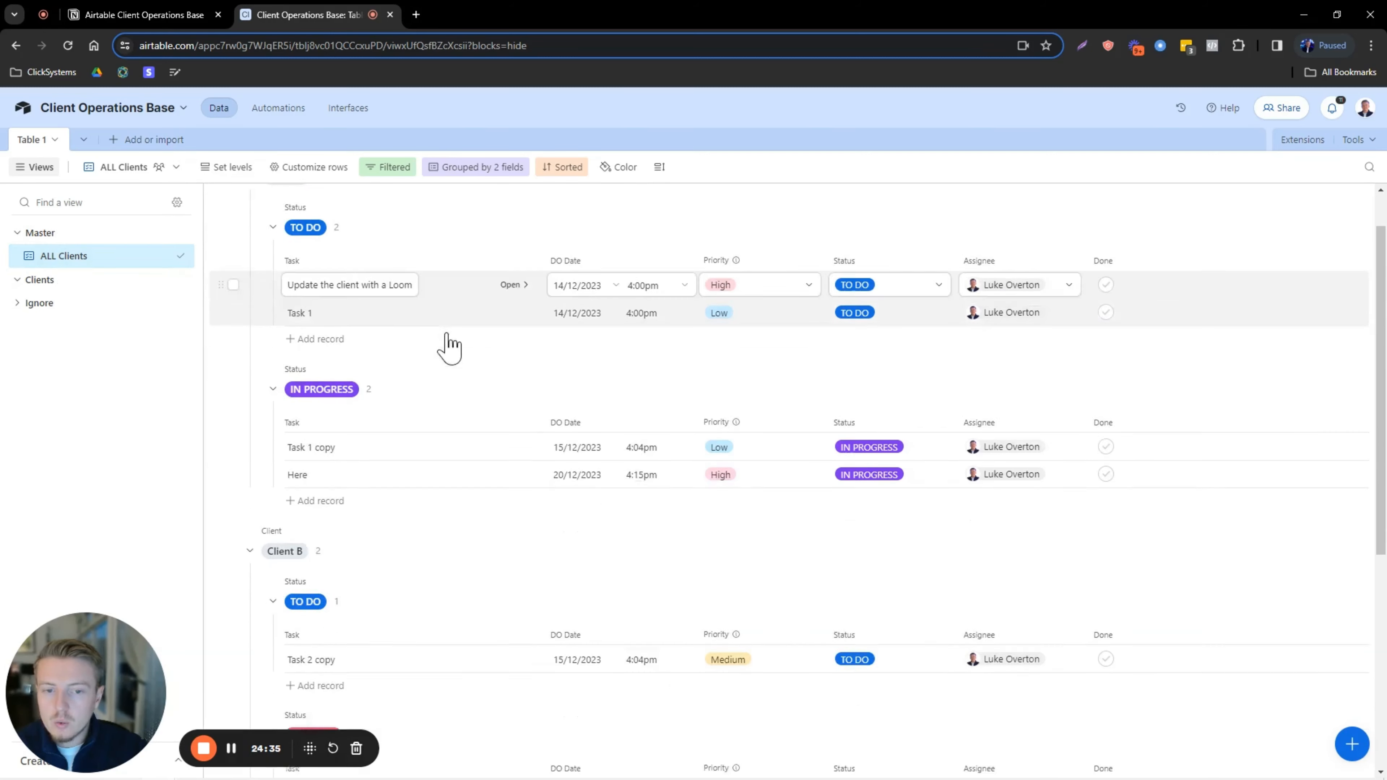
{"action": "scroll", "coordinate": [448, 415], "scroll_direction": "down", "scroll_amount": 7}
{"action": "scroll", "coordinate": [420, 404], "scroll_direction": "up", "scroll_amount": 8}
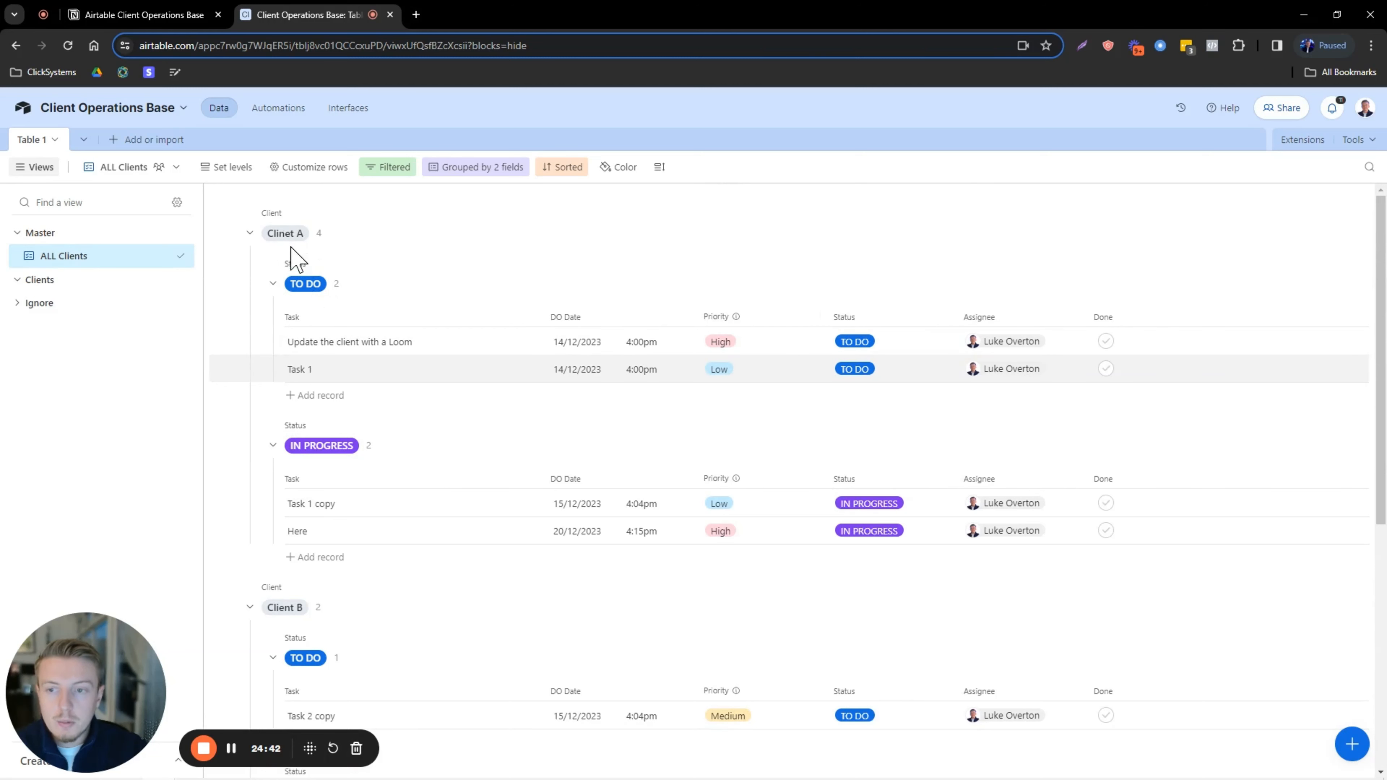
{"action": "left_click", "coordinate": [250, 234]}
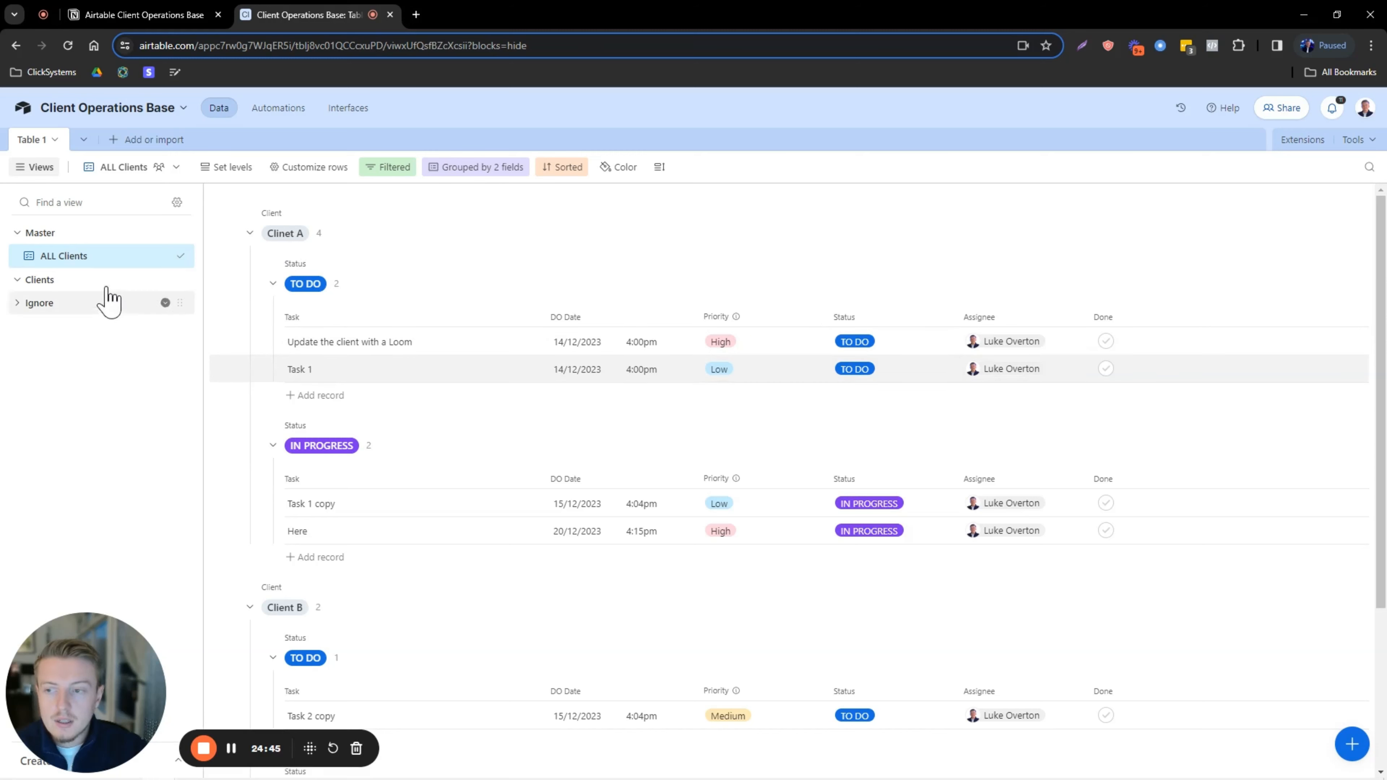
Duplicate the ALL Clients view and start renaming the copy.
{"action": "right_click", "coordinate": [108, 262]}
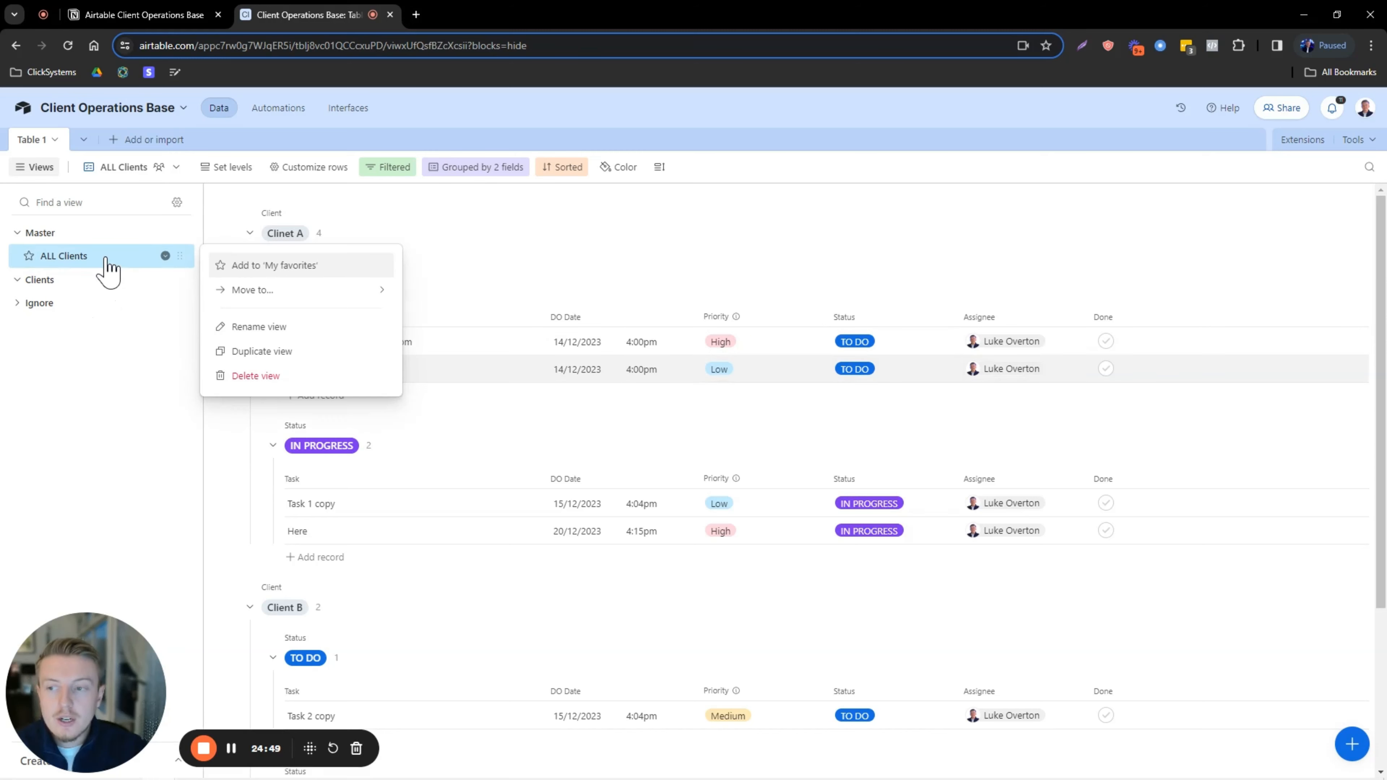
{"action": "left_click", "coordinate": [239, 351]}
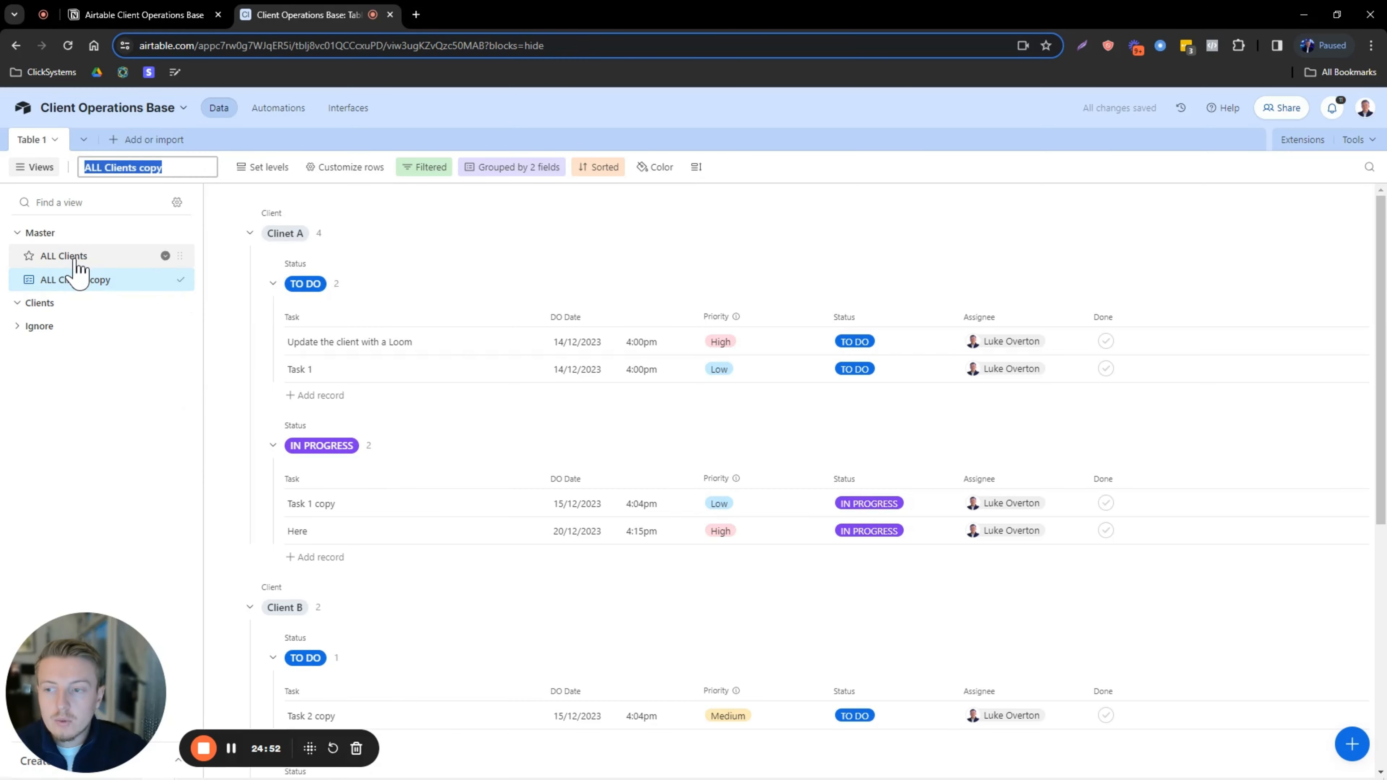
{"action": "right_click", "coordinate": [78, 260]}
{"action": "left_click", "coordinate": [97, 377]}
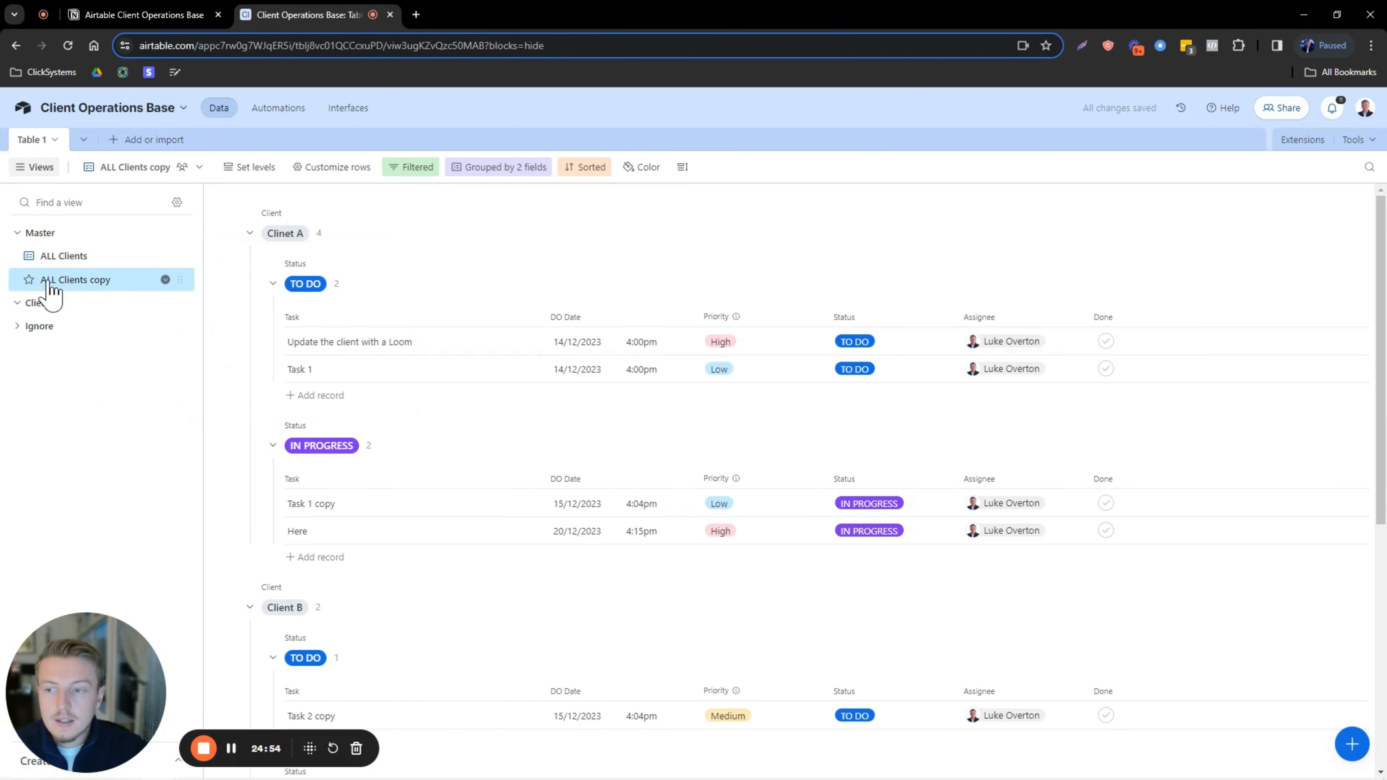
{"action": "double_click", "coordinate": [108, 281]}
Name the copied view 'Client A' and move it into the Clients section.
{"action": "type", "text": "C"}
{"action": "key", "text": "Caps_Lock"}
{"action": "type", "text": "l"}
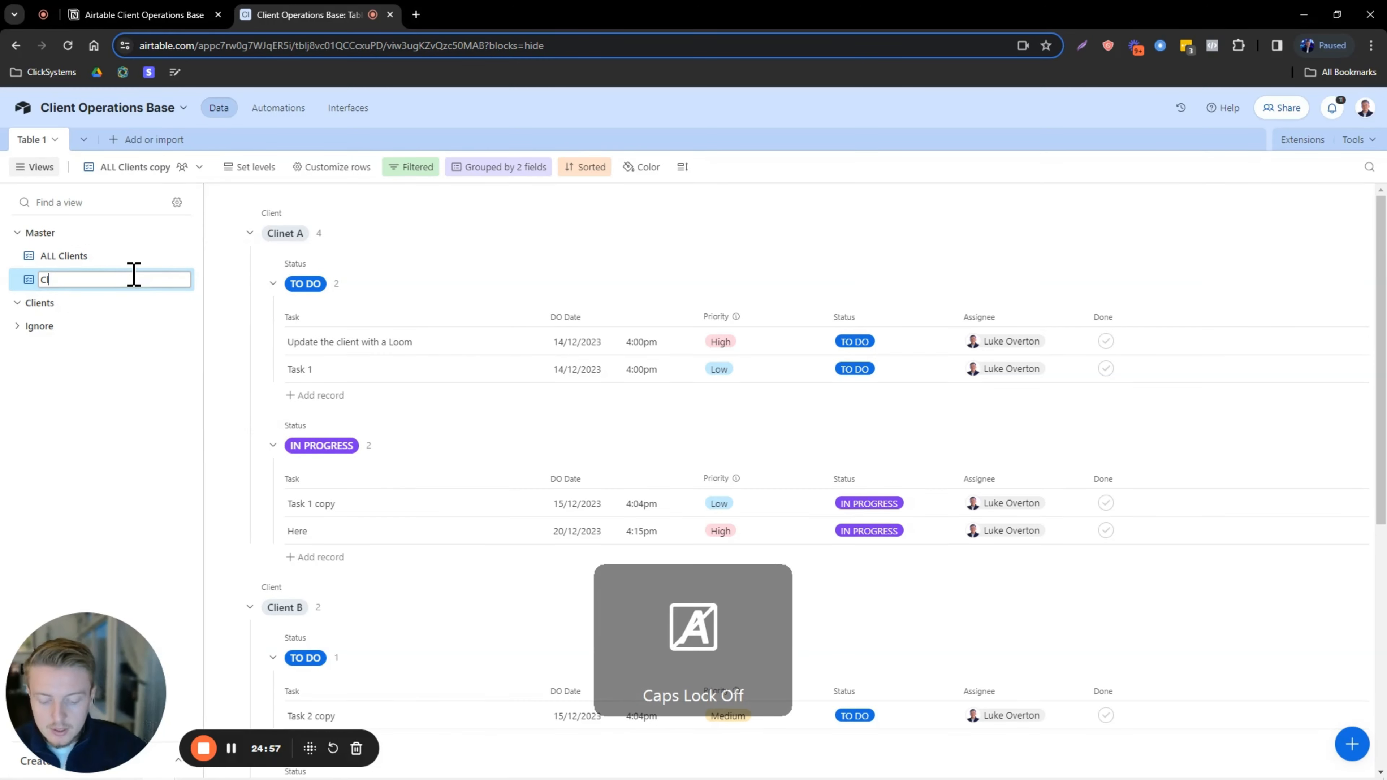
{"action": "type", "text": "ient"}
{"action": "key", "text": "Caps_Lock"}
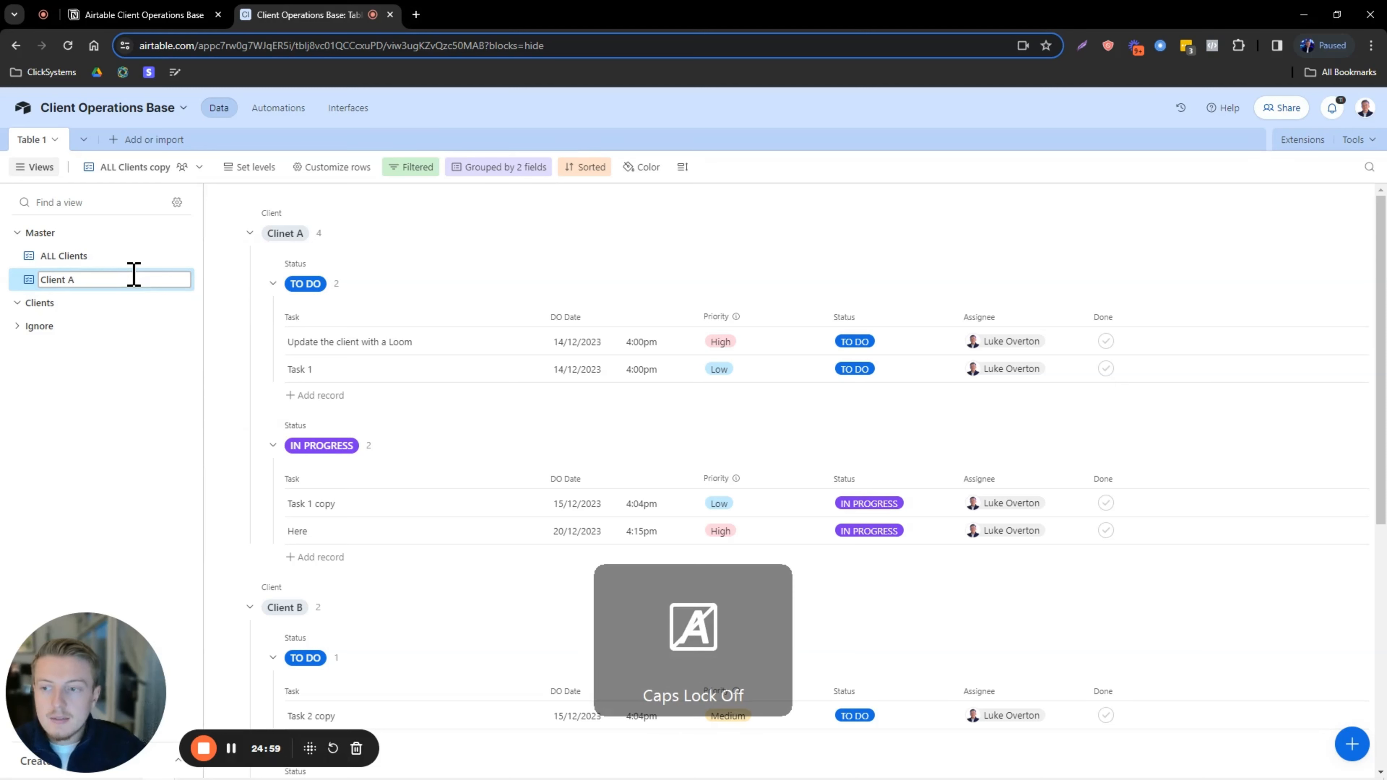
{"action": "type", "text": "A"}
{"action": "key", "text": "Return"}
{"action": "left_click_drag", "start_coordinate": [179, 270], "coordinate": [174, 304]}
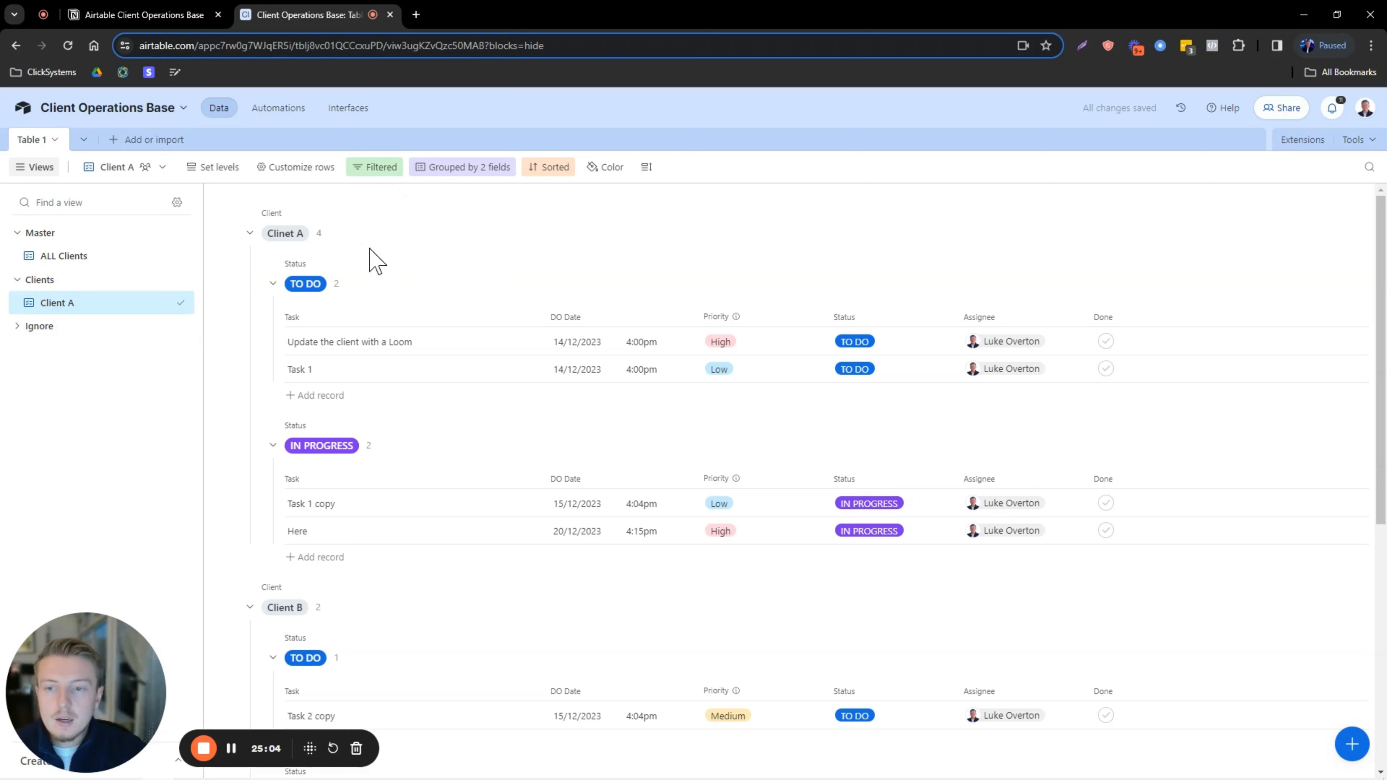
Remove client grouping and replace the 'Status is not COMPLETED' filter with 'Client is Clinet A'.
{"action": "left_click", "coordinate": [456, 168]}
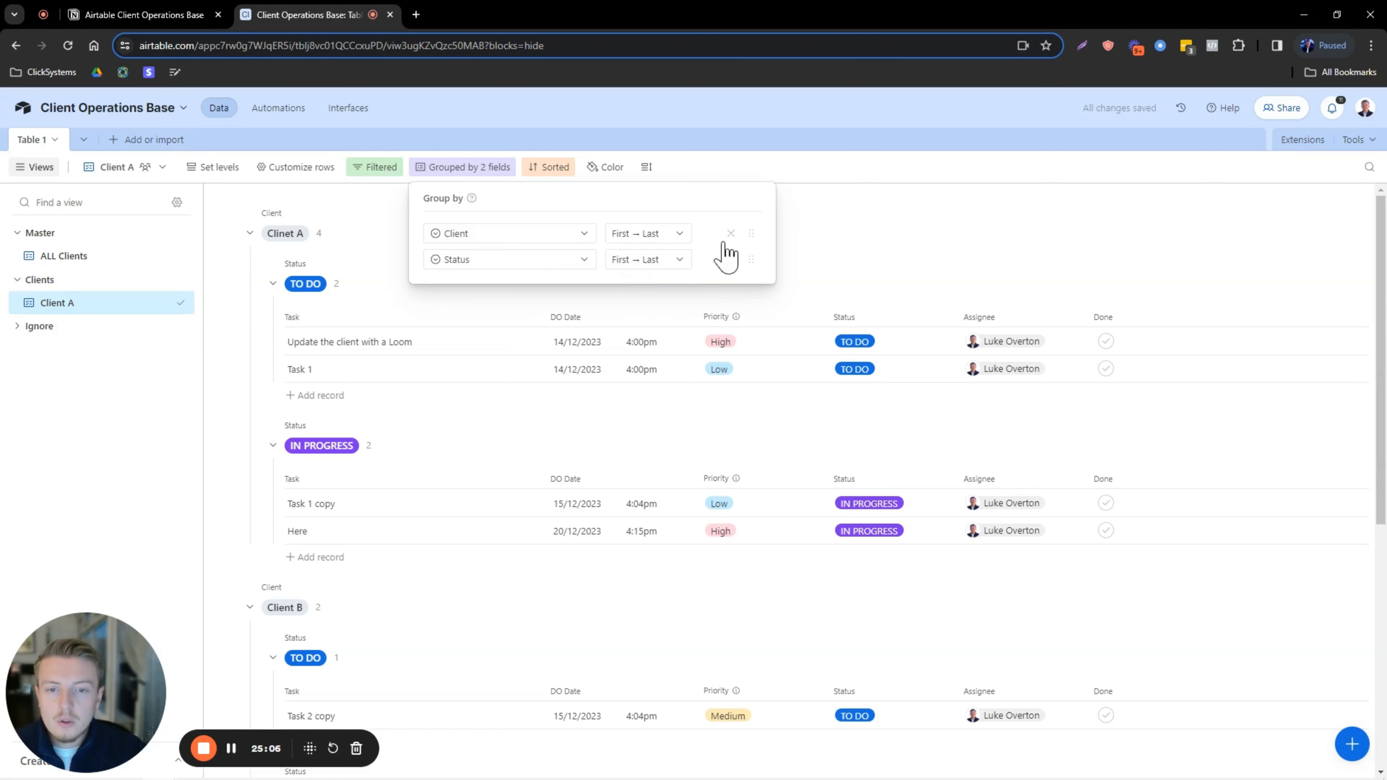
{"action": "left_click", "coordinate": [730, 234]}
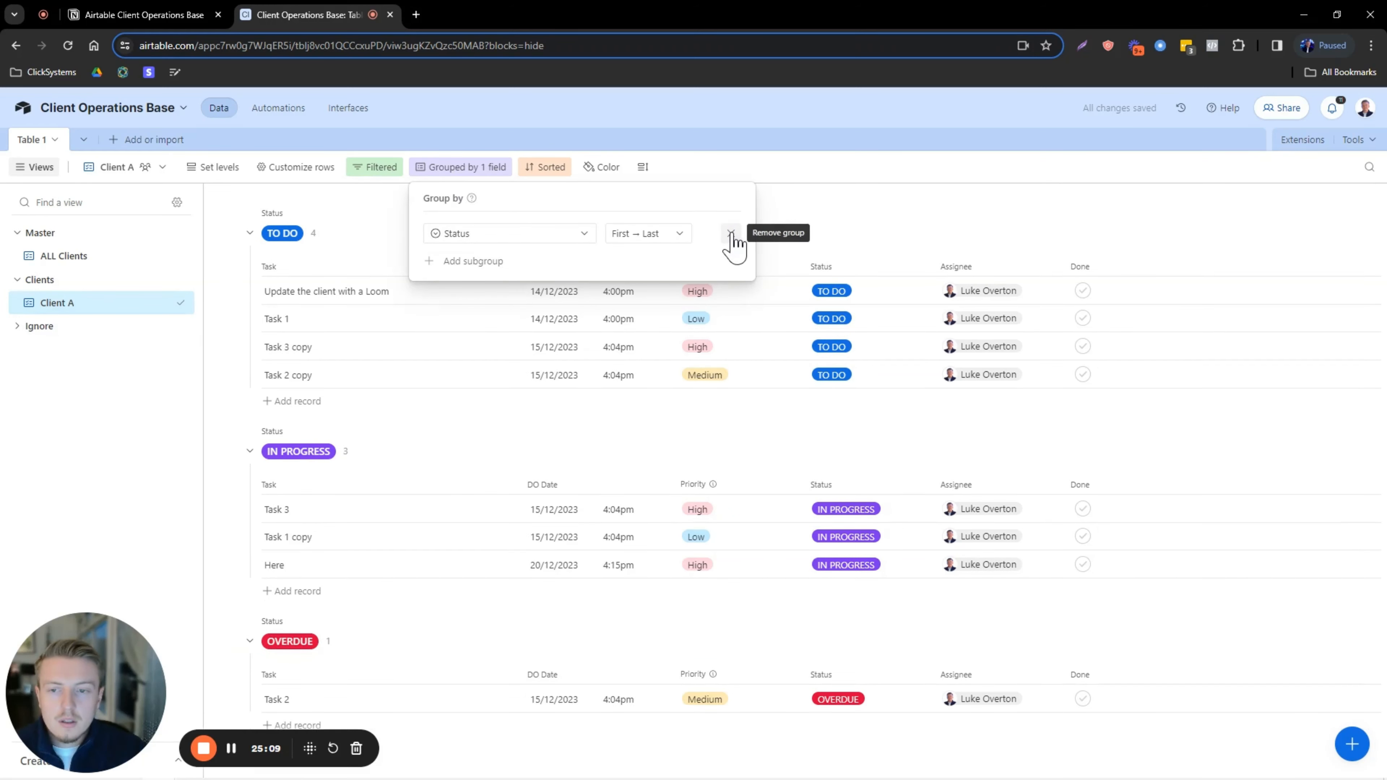
{"action": "left_click", "coordinate": [396, 172]}
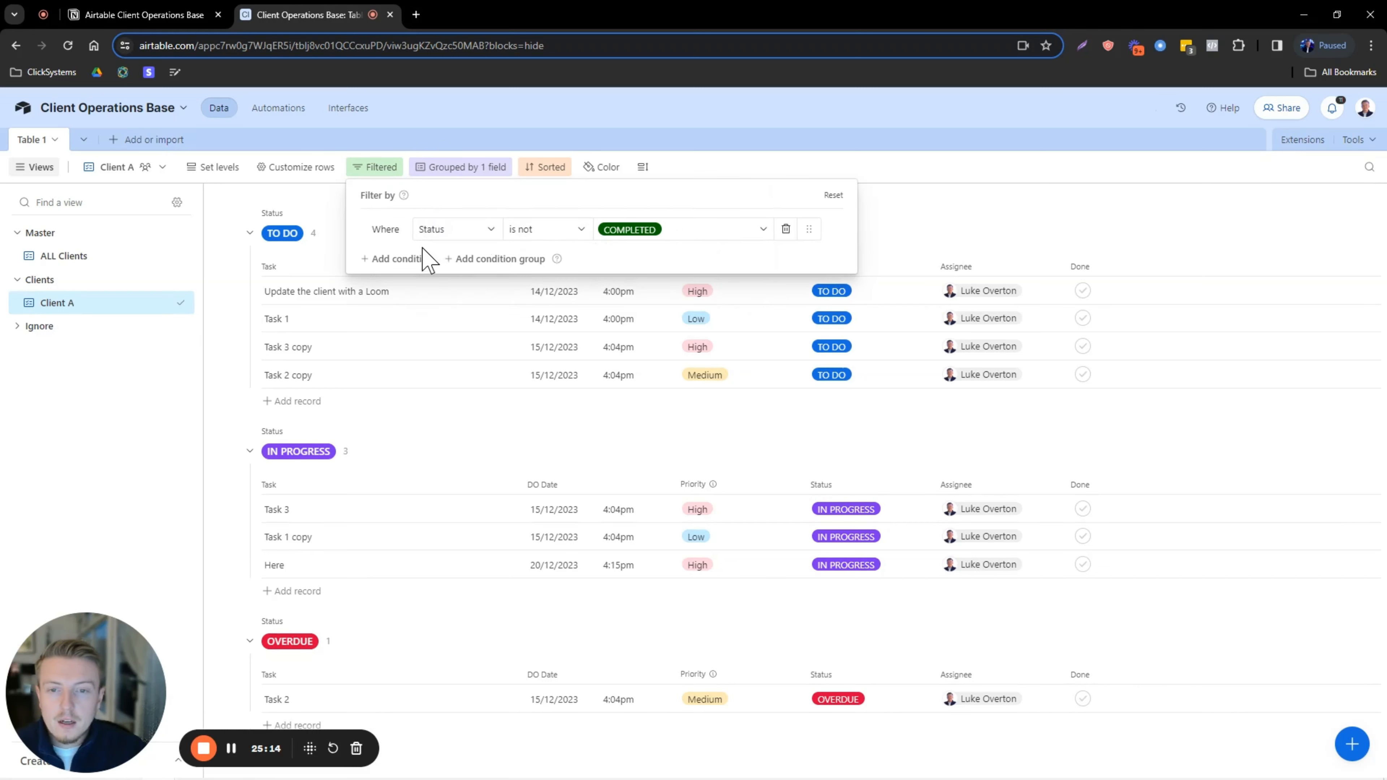
{"action": "left_click", "coordinate": [787, 230]}
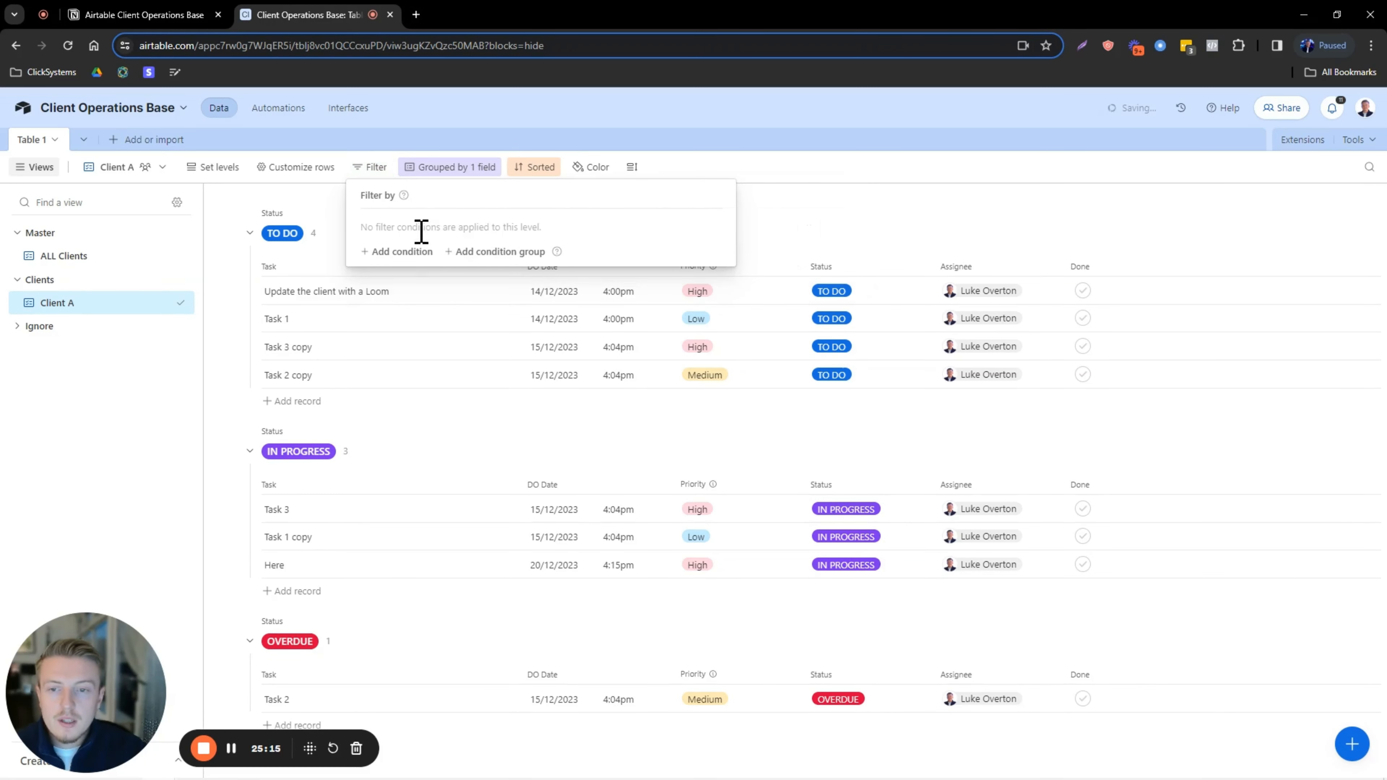
{"action": "left_click", "coordinate": [403, 253]}
{"action": "left_click", "coordinate": [464, 232]}
{"action": "left_click", "coordinate": [513, 258]}
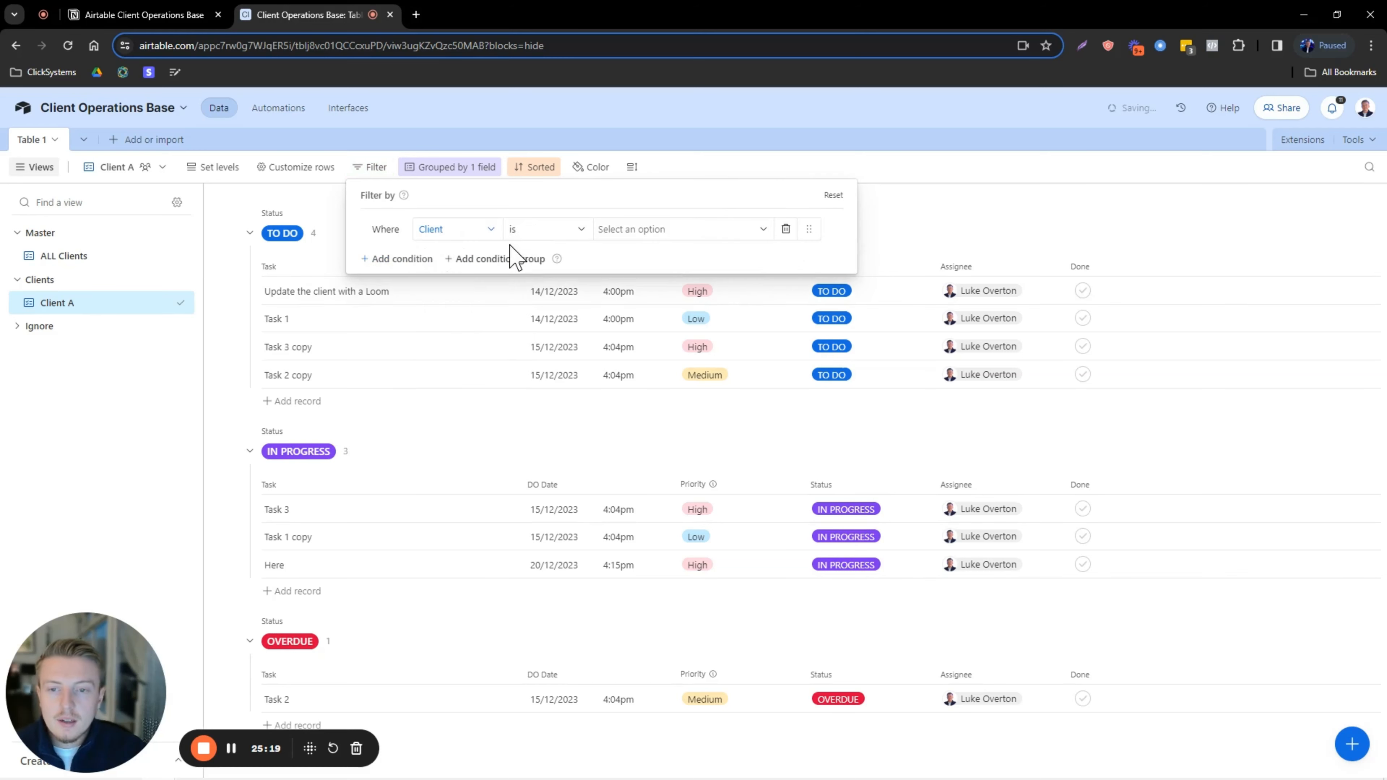
{"action": "left_click", "coordinate": [672, 229]}
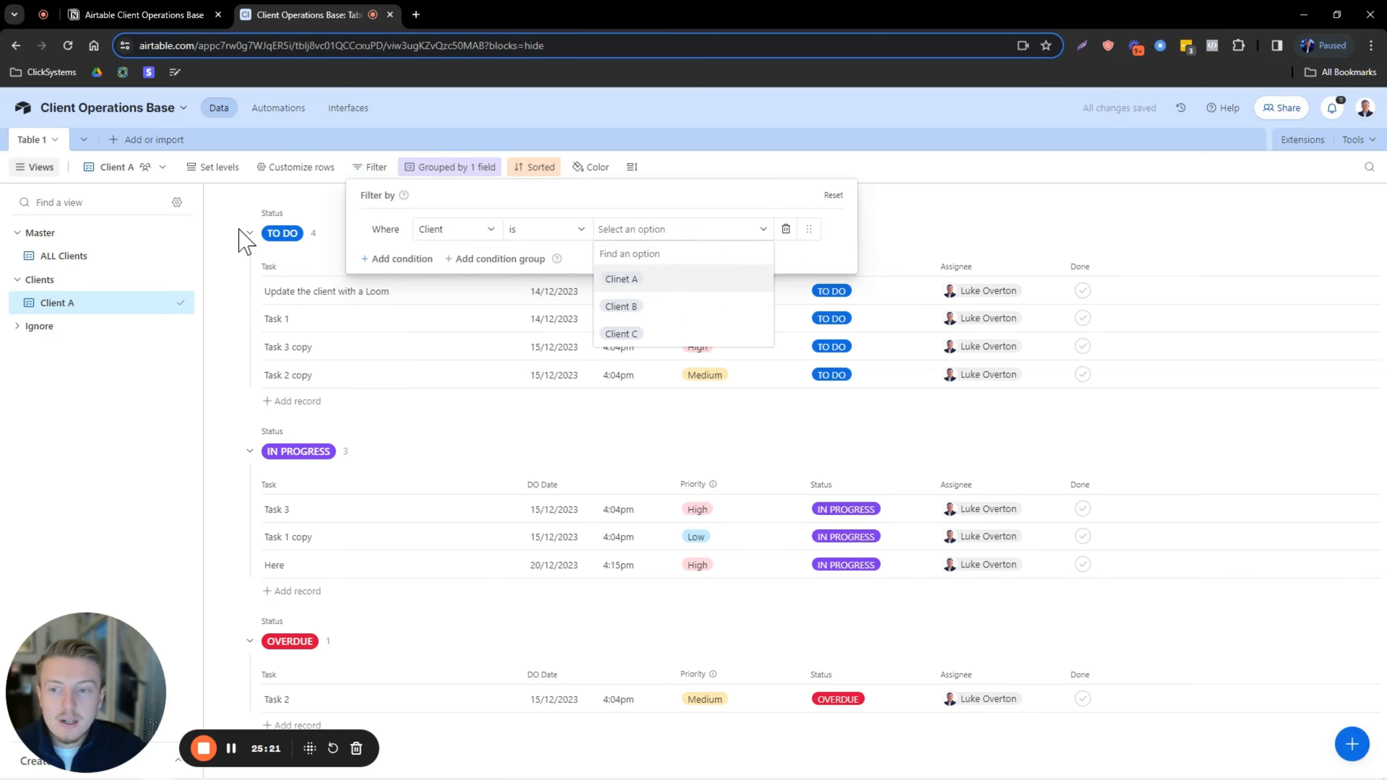
{"action": "left_click", "coordinate": [620, 279]}
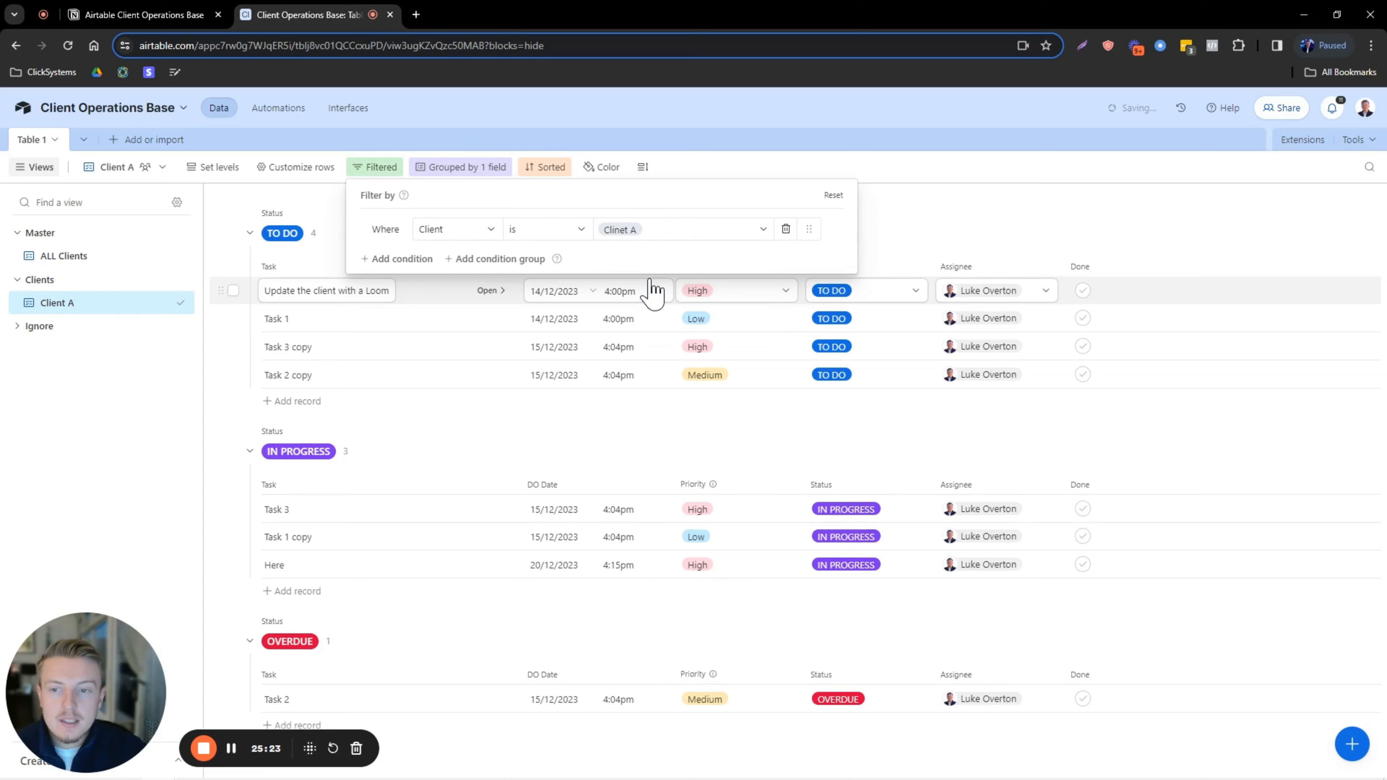
{"action": "left_click", "coordinate": [919, 233]}
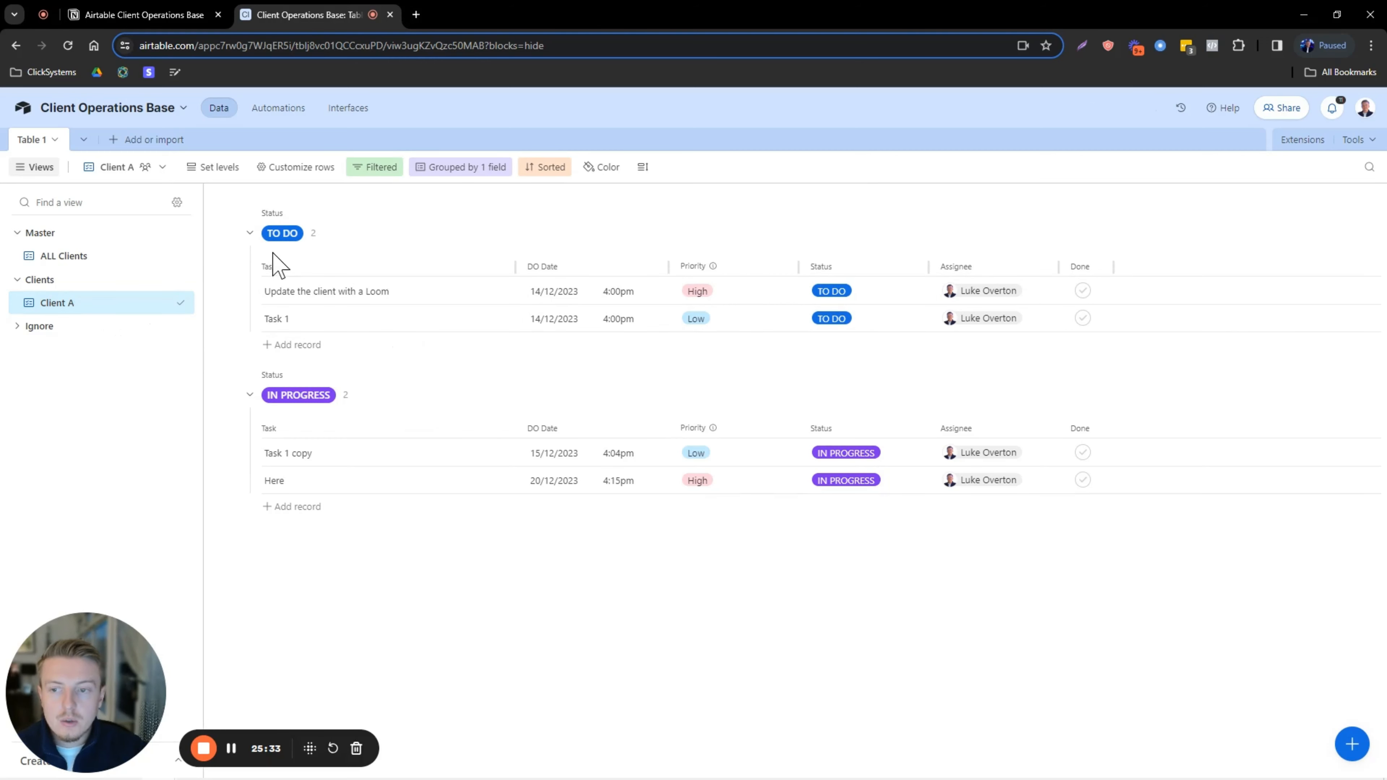
Add an 'Example' task due 11/12/2023 with Medium priority and mark it COMPLETED.
{"action": "left_click", "coordinate": [295, 507]}
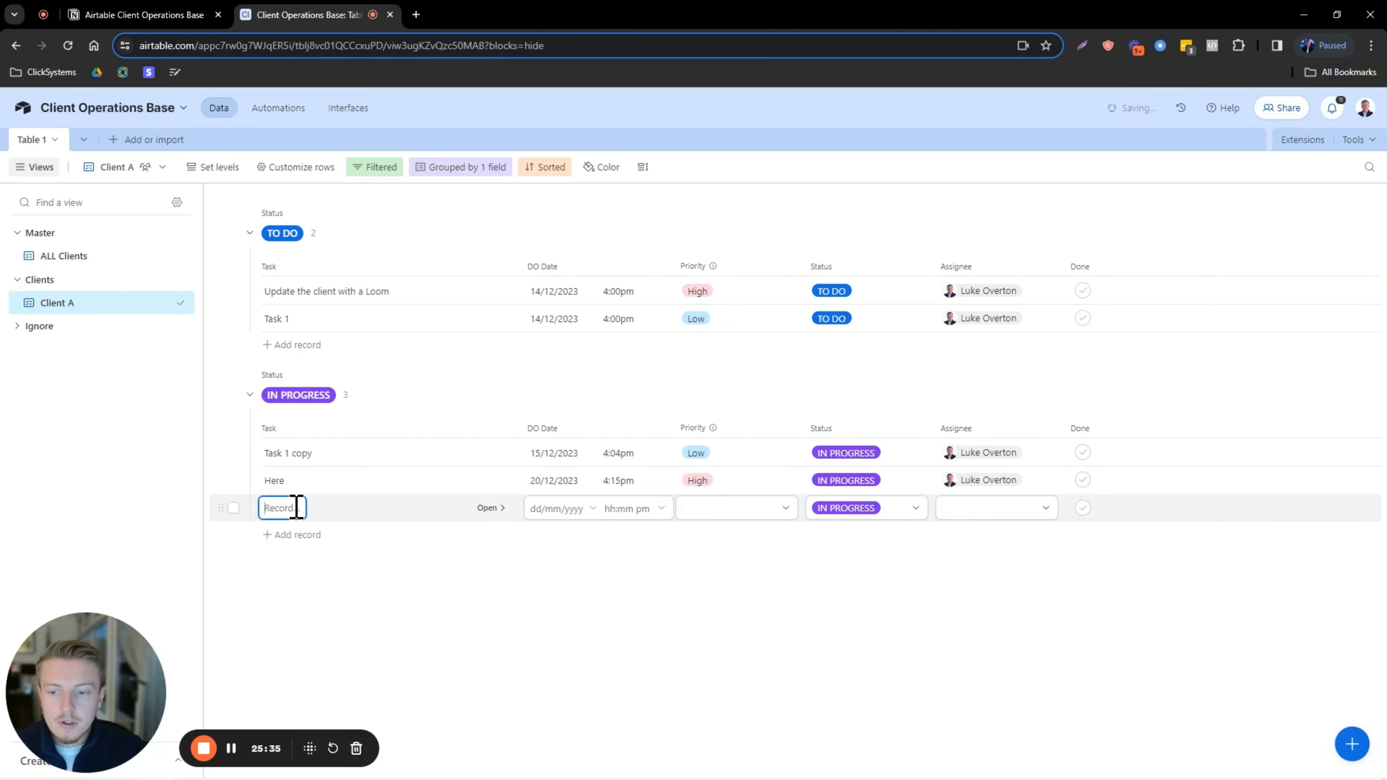
{"action": "type", "text": "E"}
{"action": "key", "text": "Caps_Lock"}
{"action": "key", "text": "Return"}
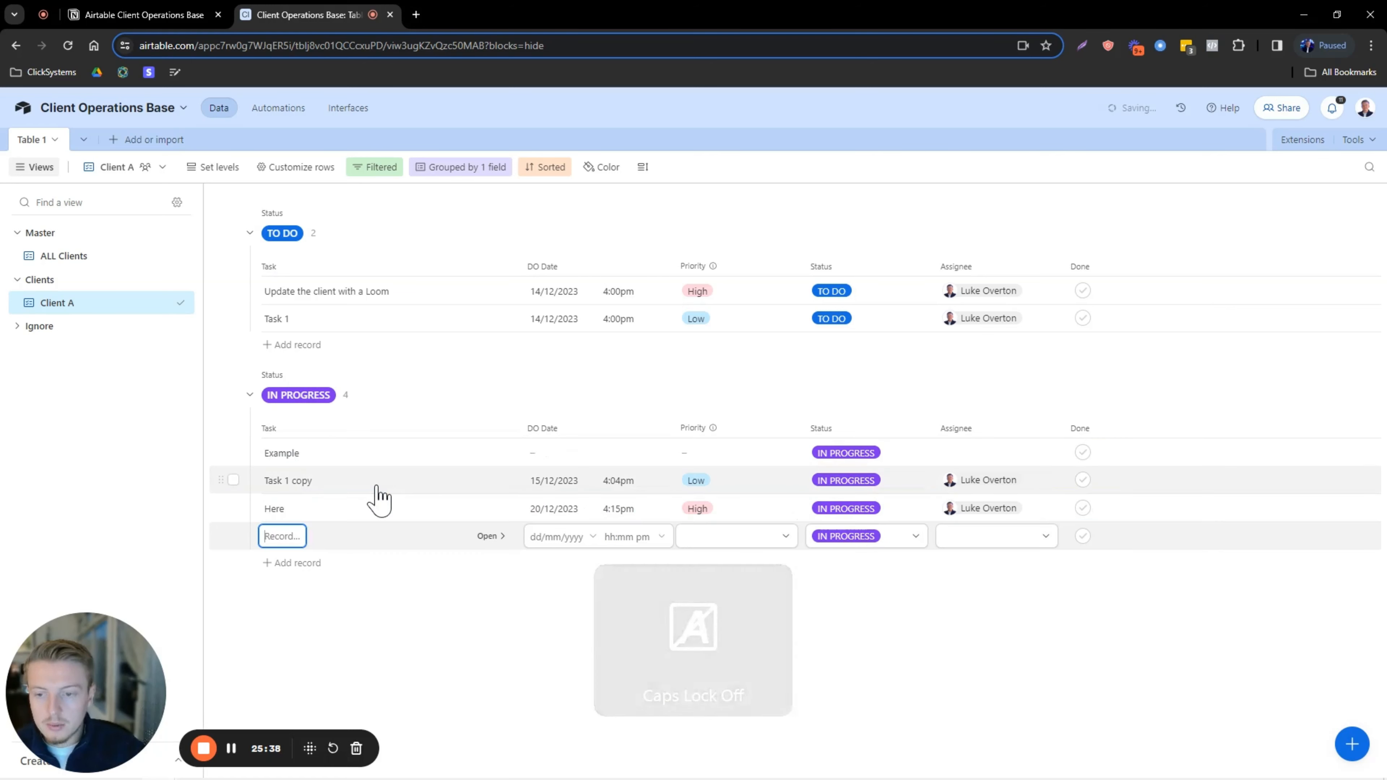
{"action": "left_click", "coordinate": [558, 452]}
{"action": "left_click", "coordinate": [582, 570]}
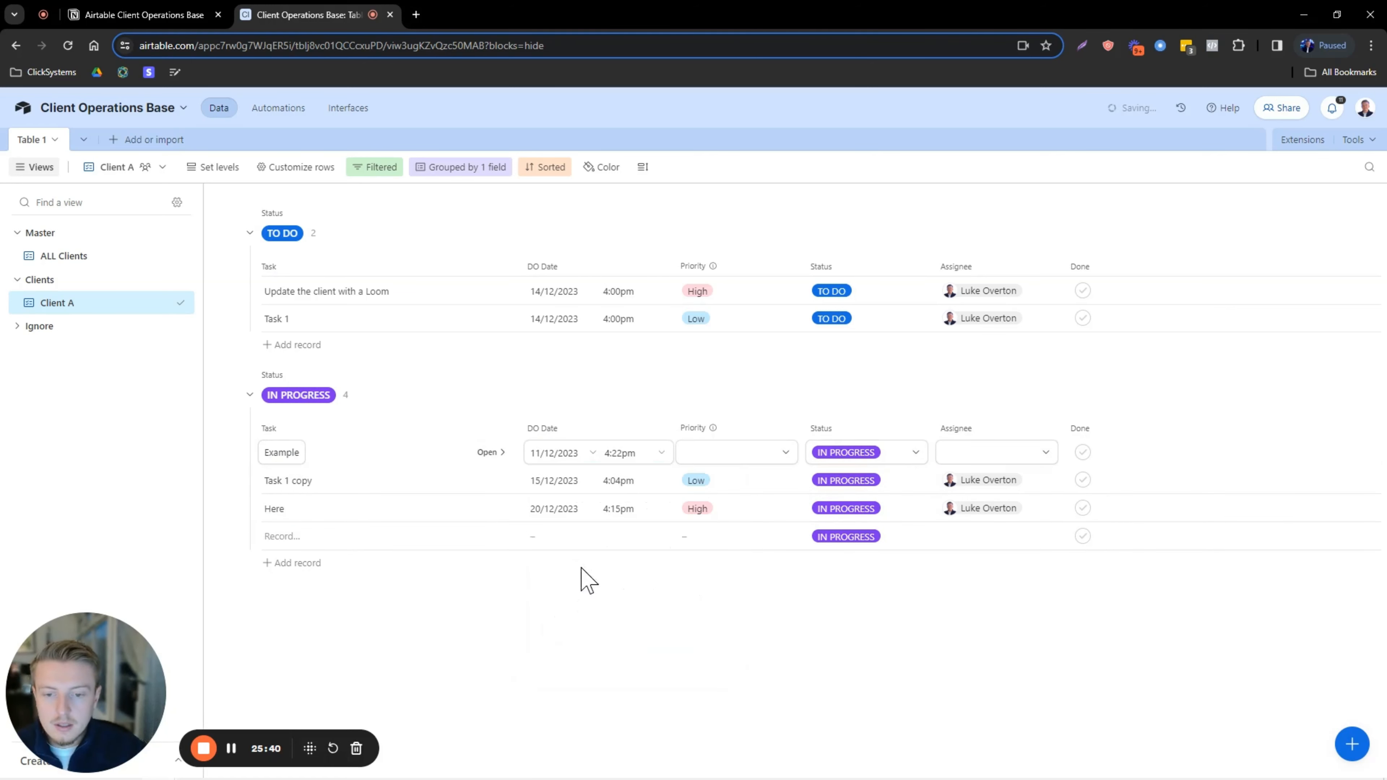
{"action": "left_click", "coordinate": [726, 453]}
{"action": "left_click", "coordinate": [716, 540]}
{"action": "left_click", "coordinate": [867, 455]}
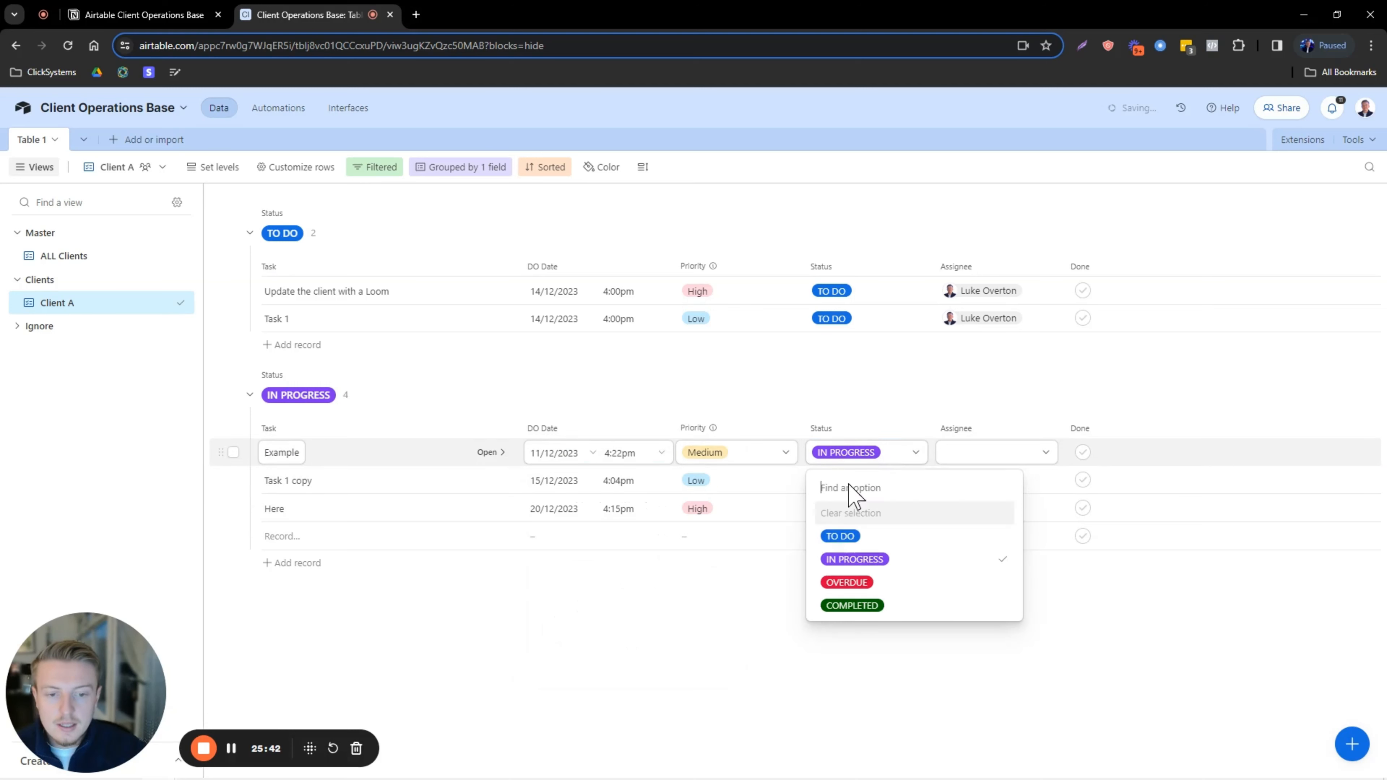
{"action": "left_click", "coordinate": [859, 562]}
{"action": "left_click", "coordinate": [850, 426]}
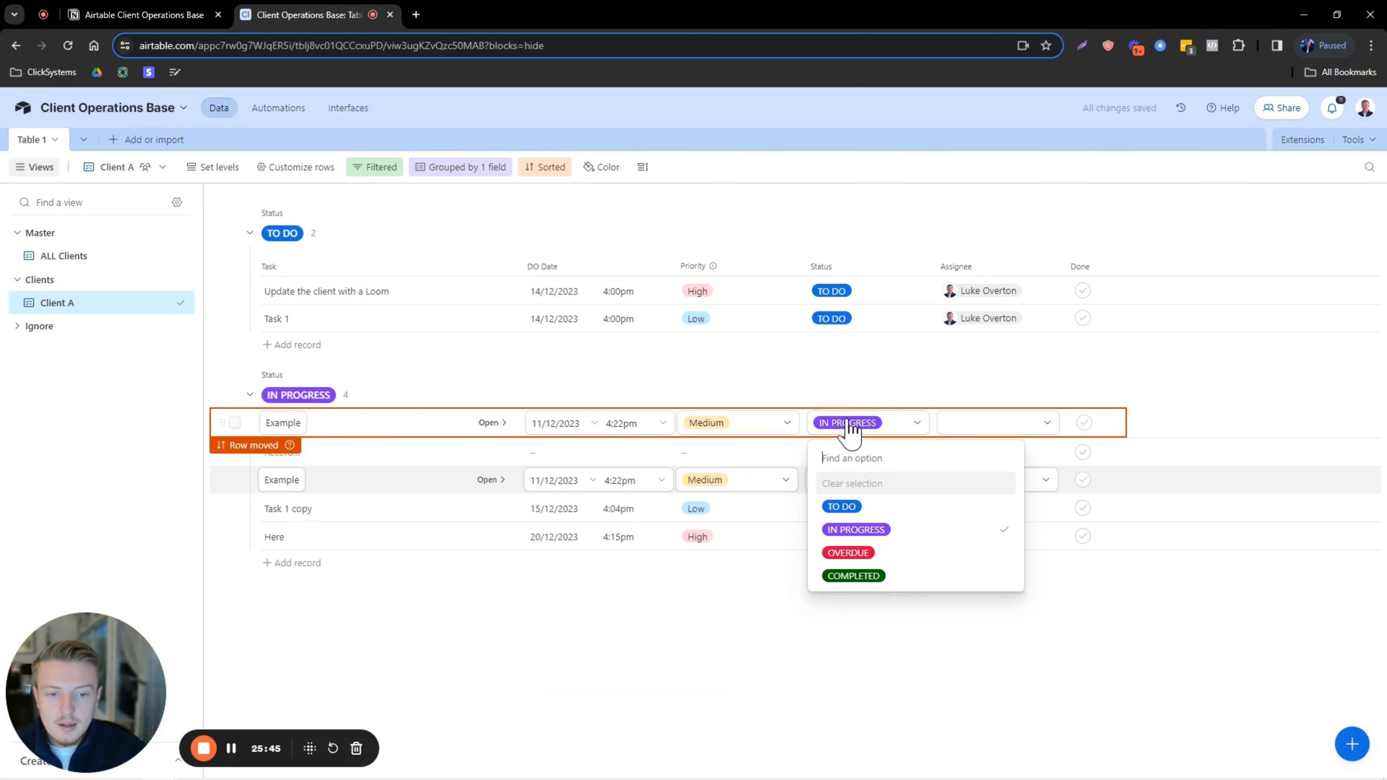
{"action": "left_click", "coordinate": [841, 573]}
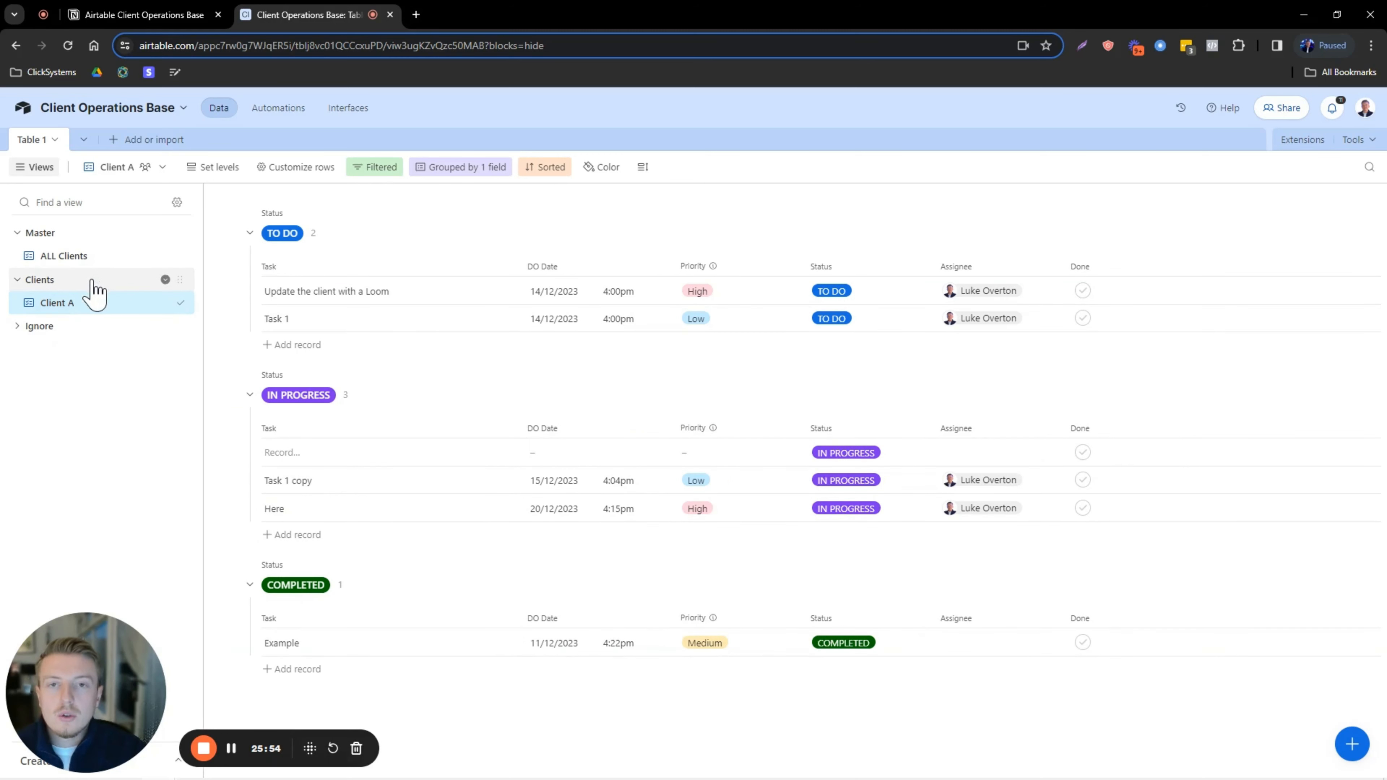
Add the TO DO task 'Launch the Google campaign' in the Client A view.
{"action": "left_click", "coordinate": [104, 257]}
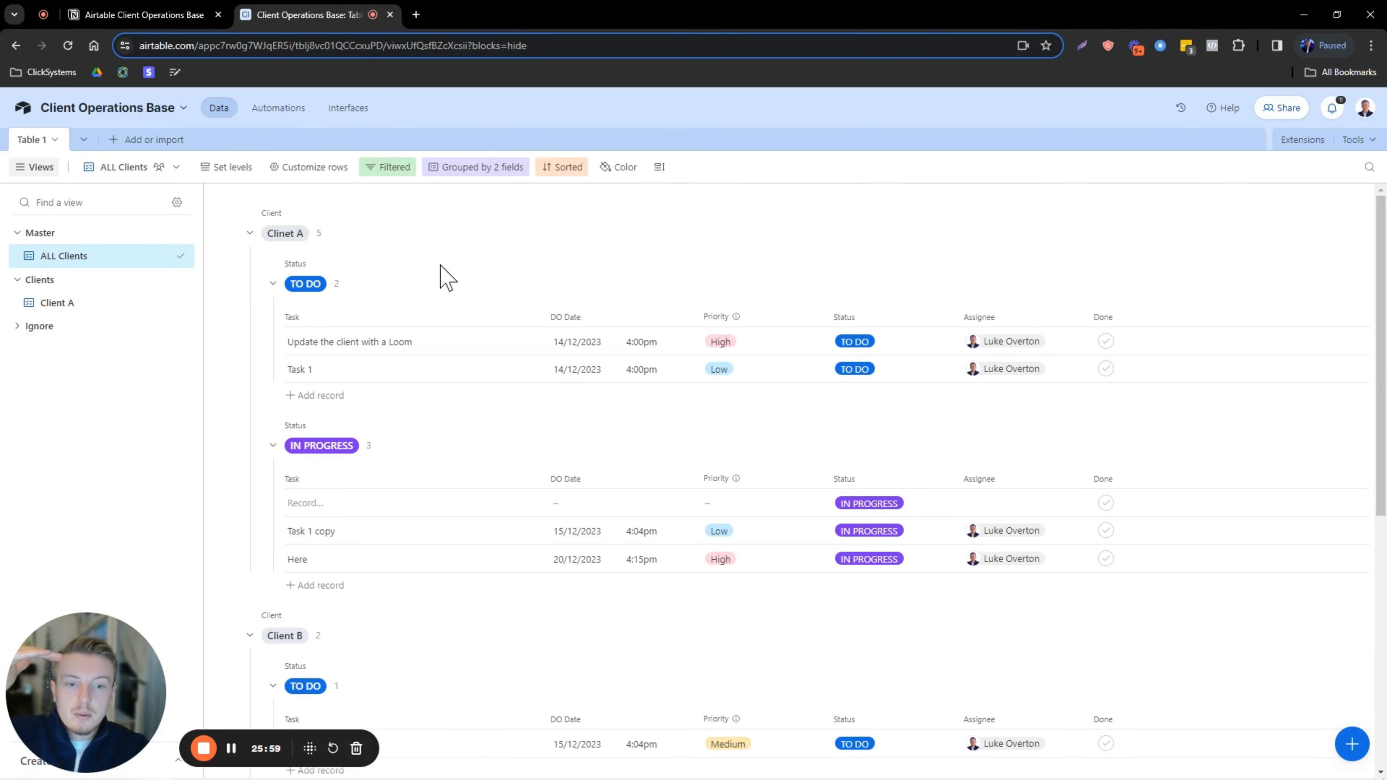
{"action": "left_click", "coordinate": [78, 309]}
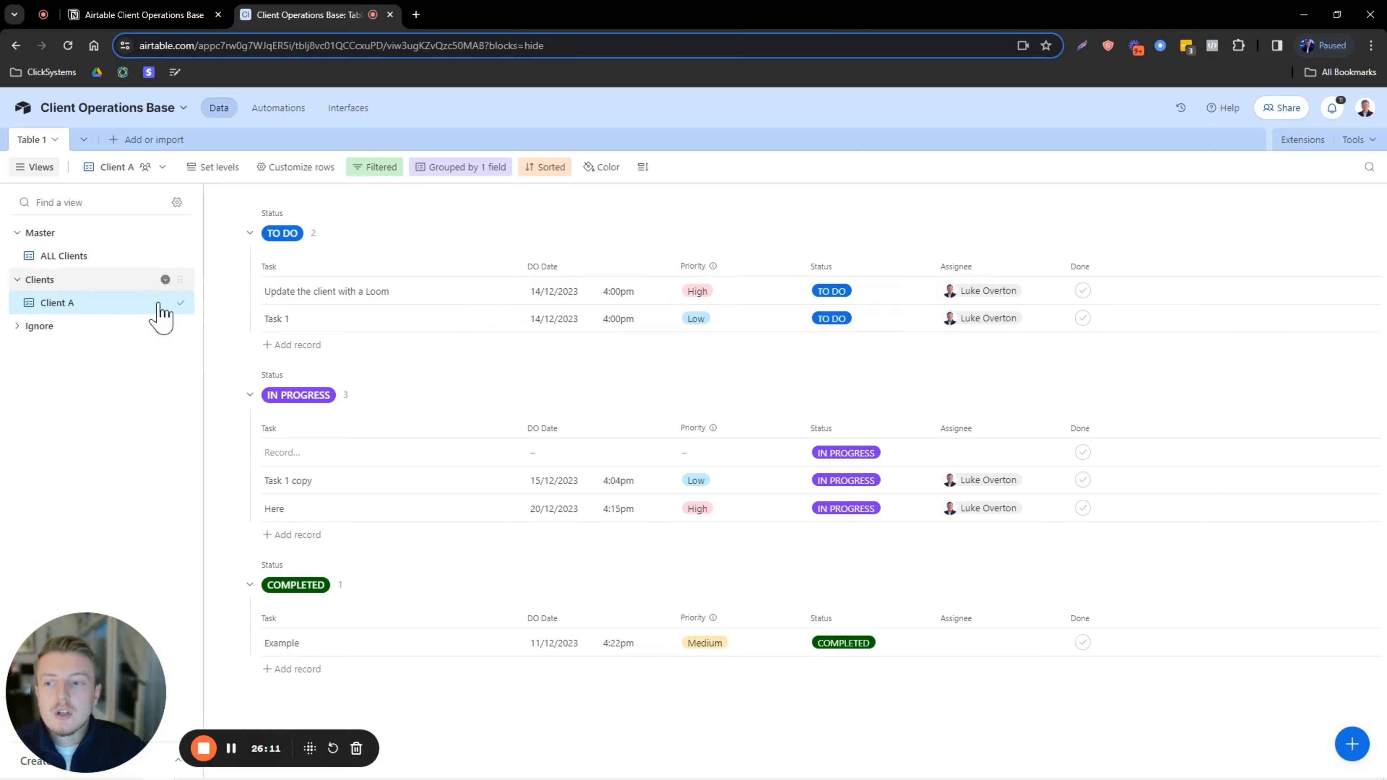
{"action": "left_click", "coordinate": [306, 345]}
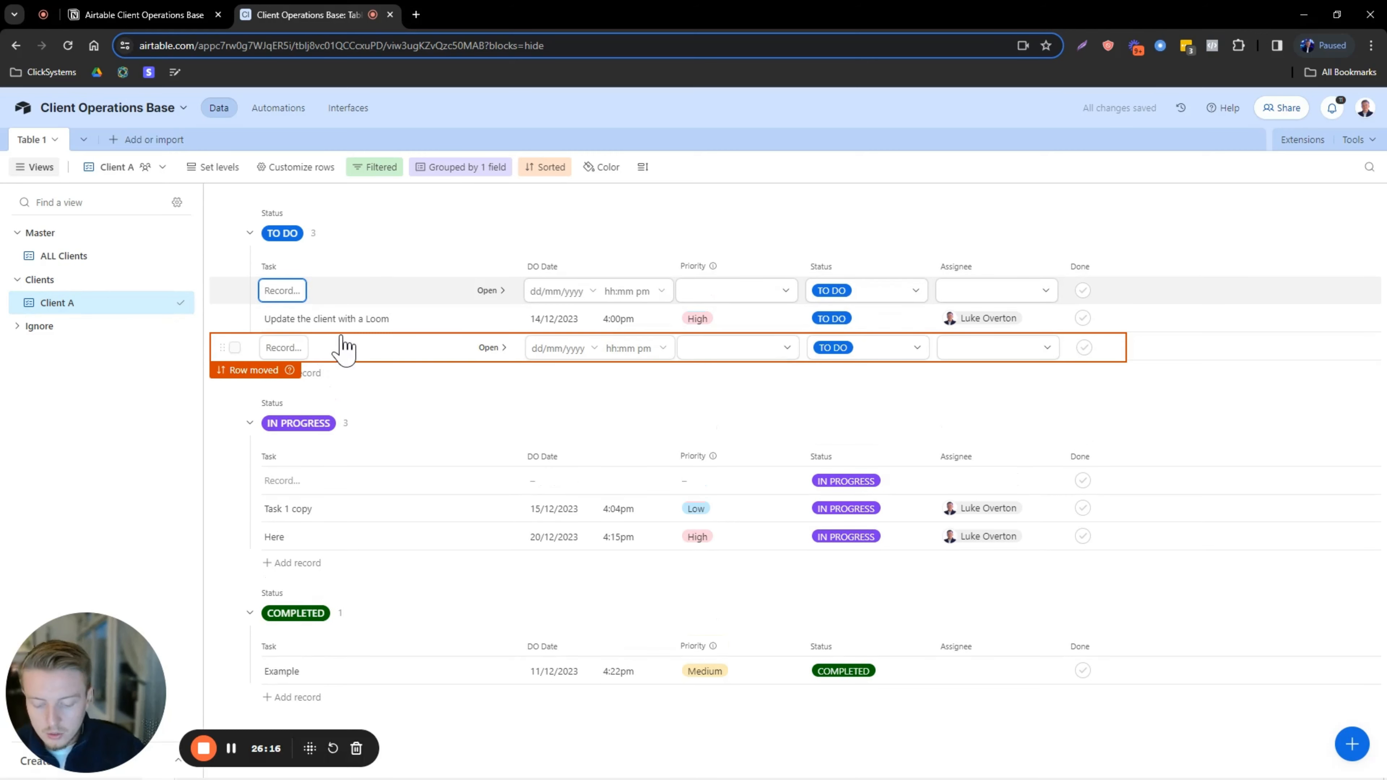
{"action": "key", "text": "Caps_Lock"}
{"action": "type", "text": "Launch"}
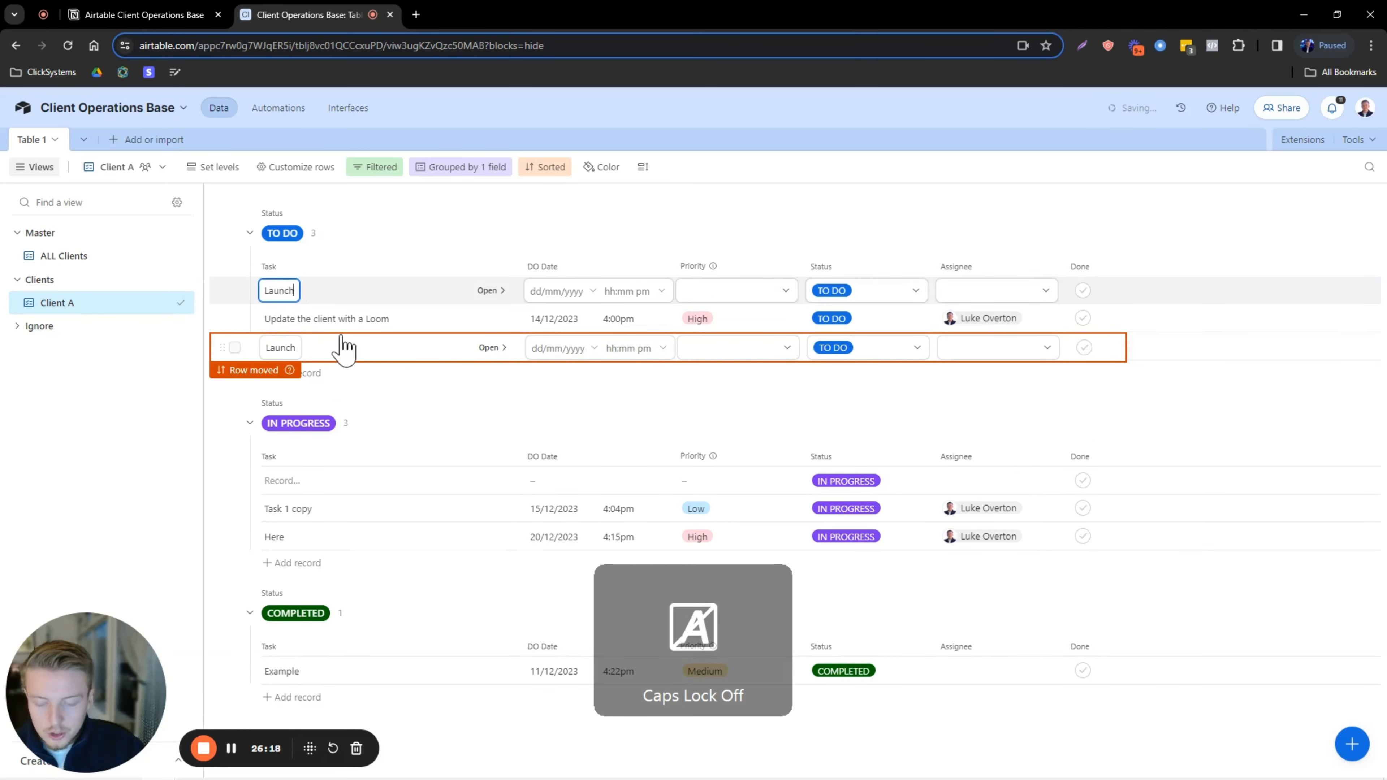
{"action": "type", "text": " the Google campaing"}
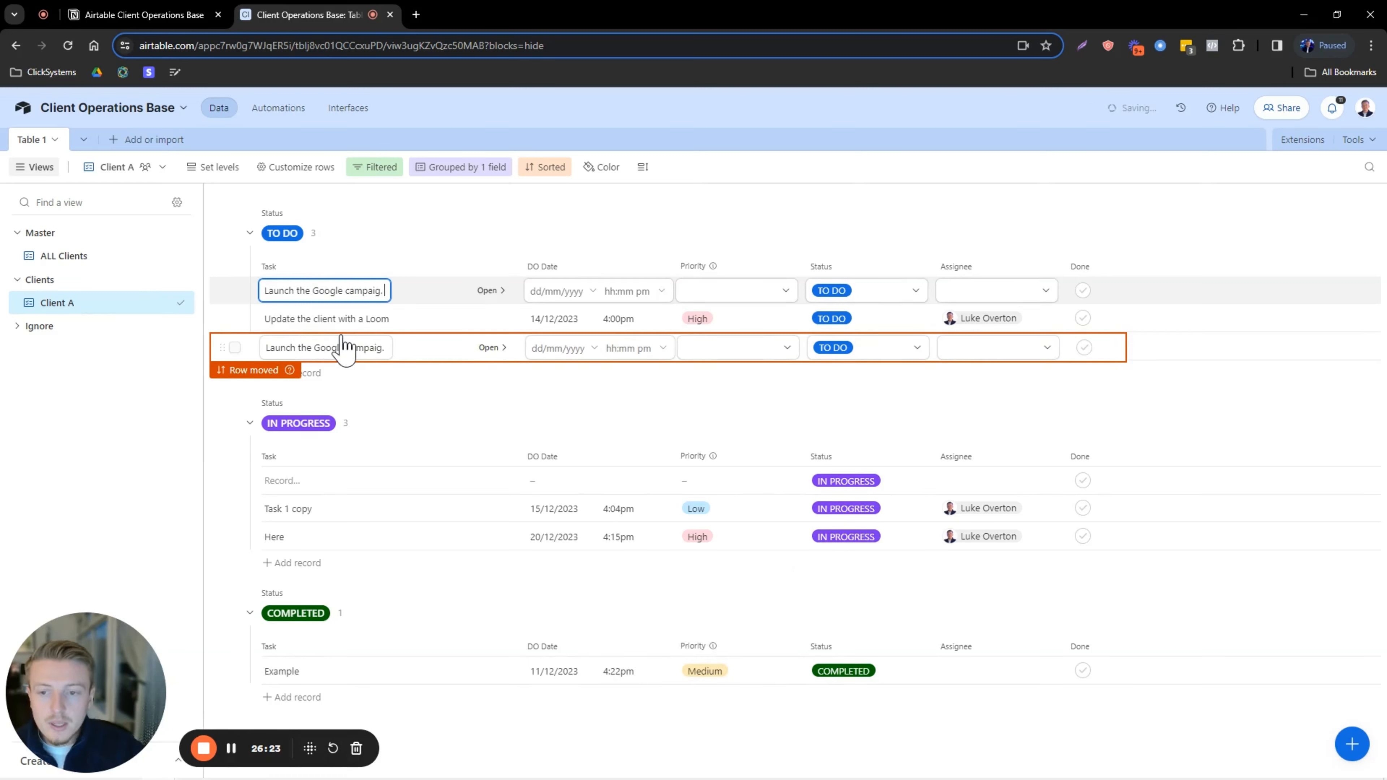
{"action": "key", "text": "Right"}
{"action": "type", "text": "n"}
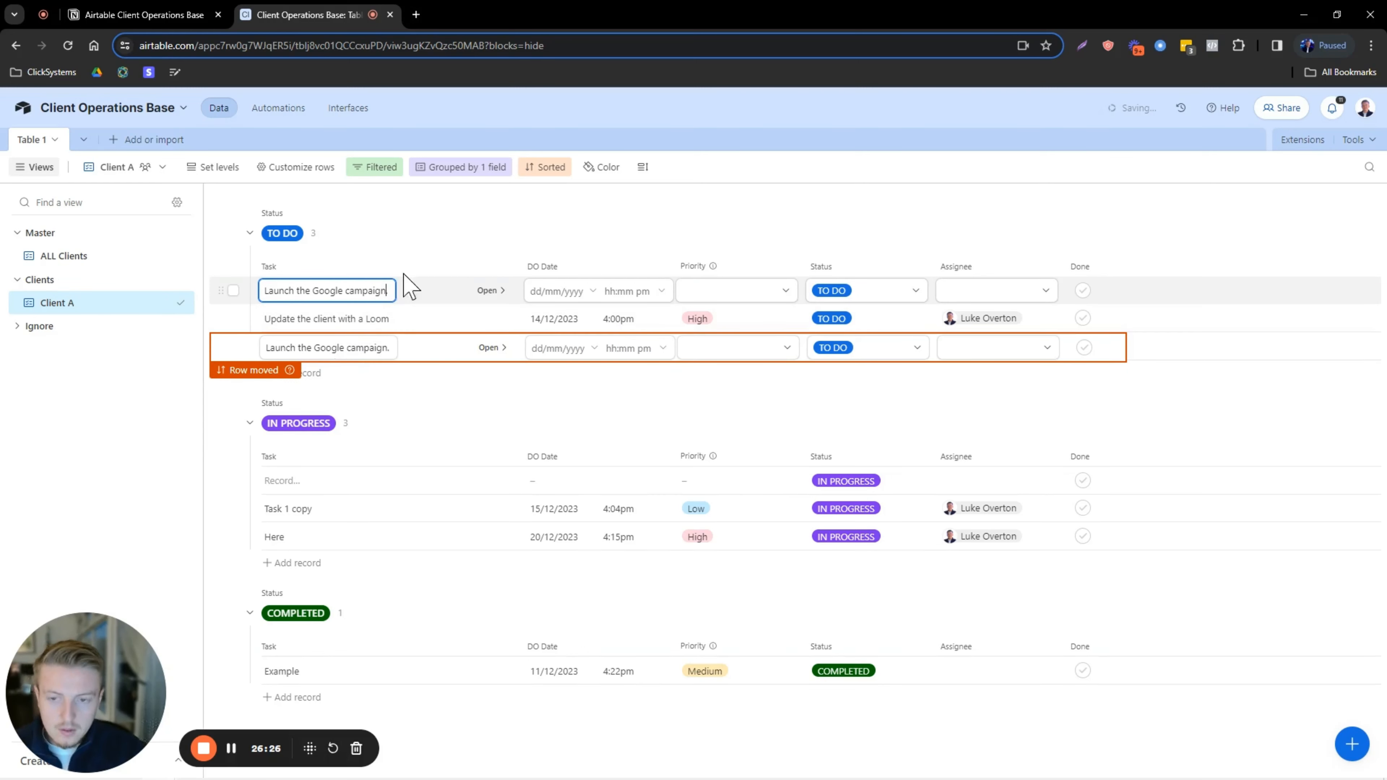
{"action": "left_click", "coordinate": [452, 219]}
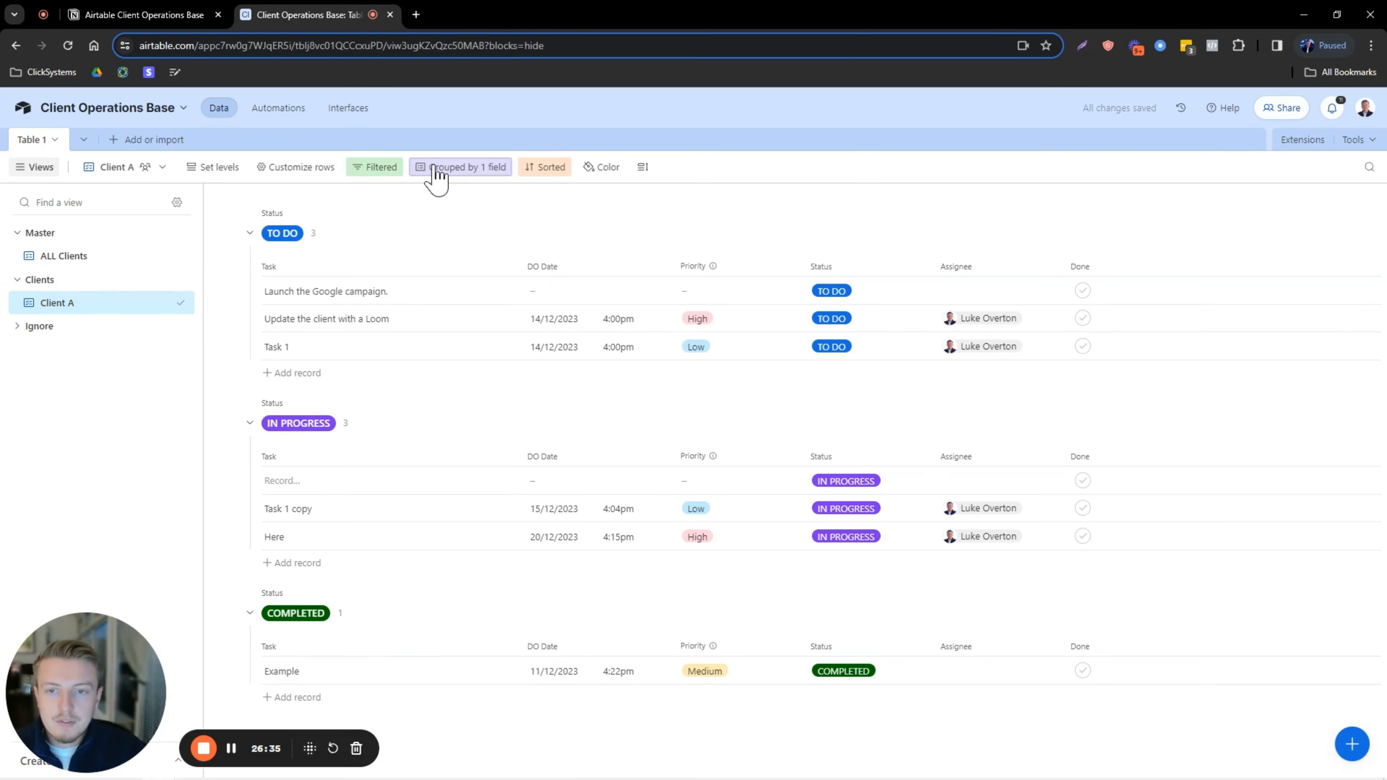
Reverse the Status group order to last-to-first and collapse the COMPLETED group.
{"action": "left_click", "coordinate": [544, 168]}
{"action": "left_click", "coordinate": [466, 169]}
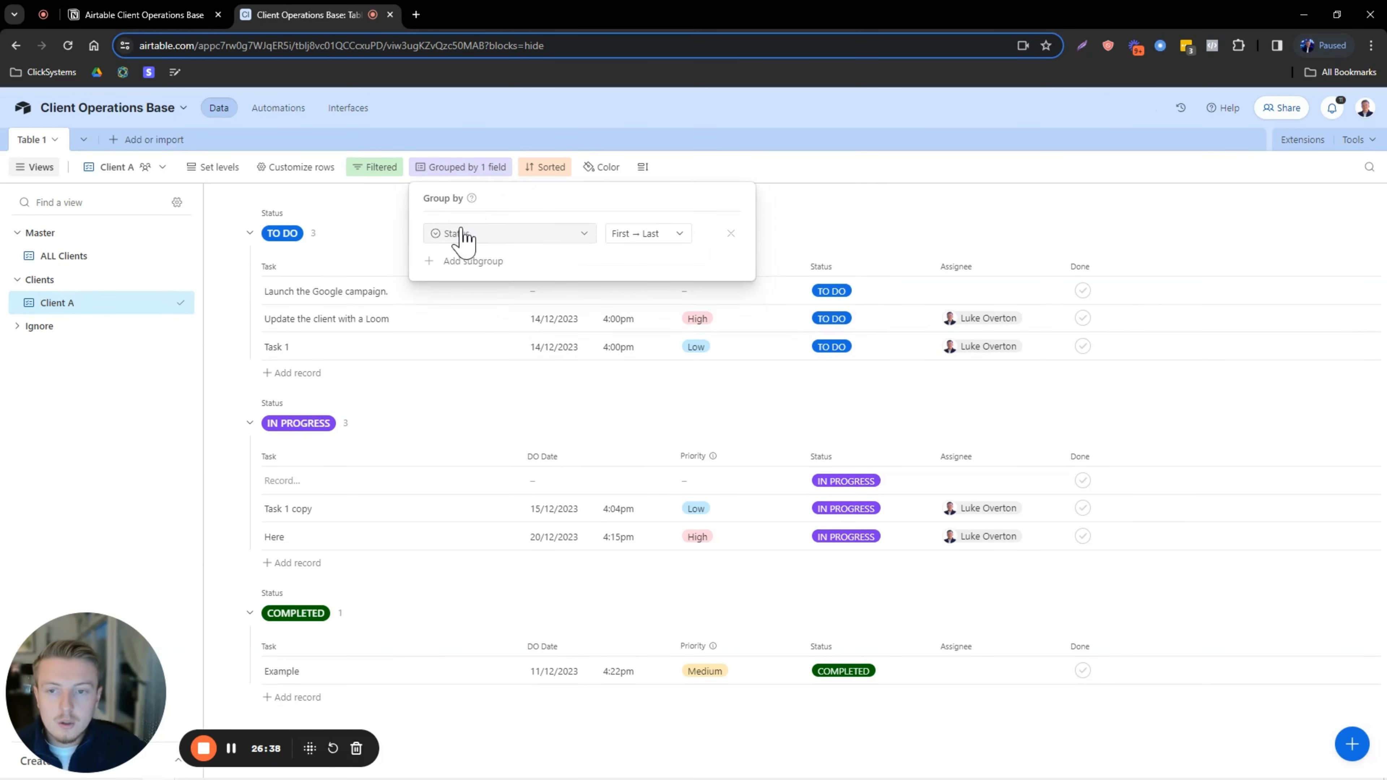
{"action": "left_click", "coordinate": [637, 244]}
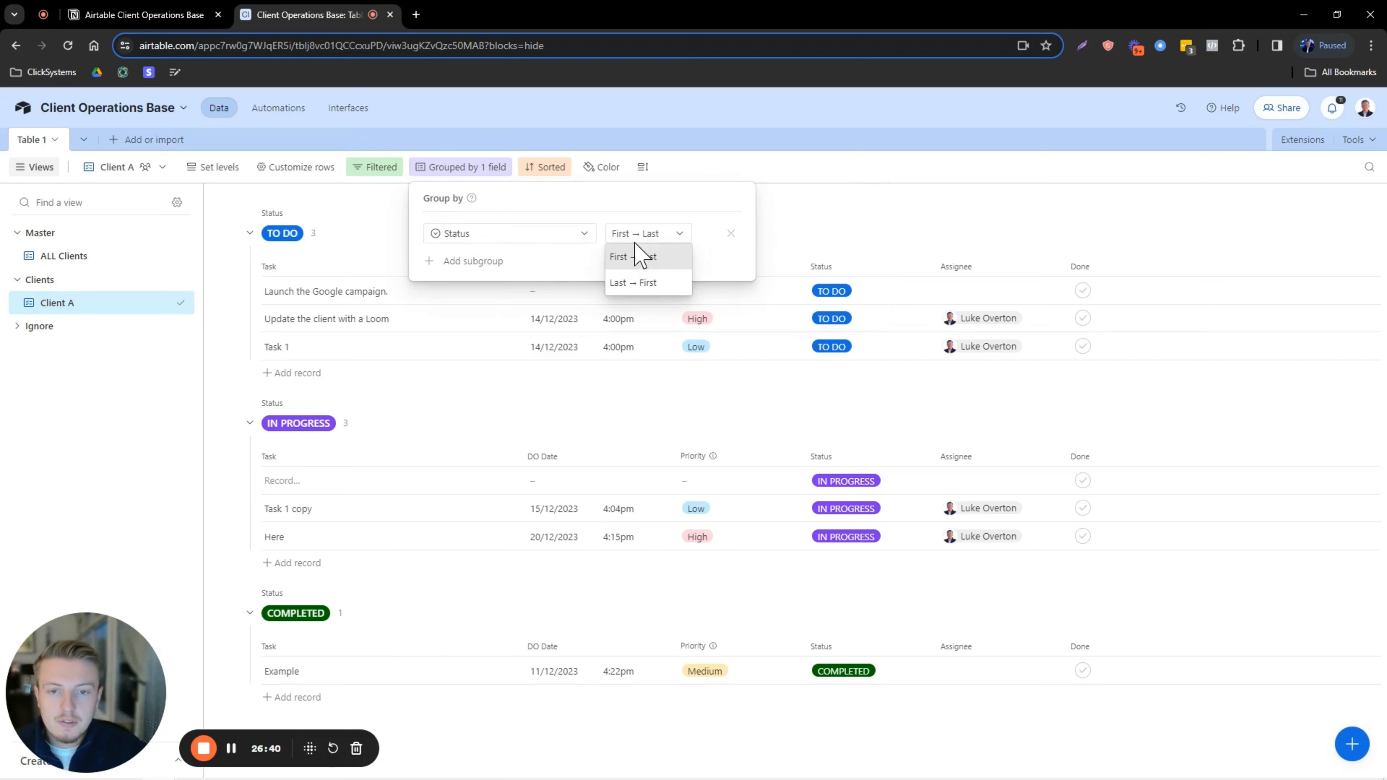
{"action": "left_click", "coordinate": [644, 286]}
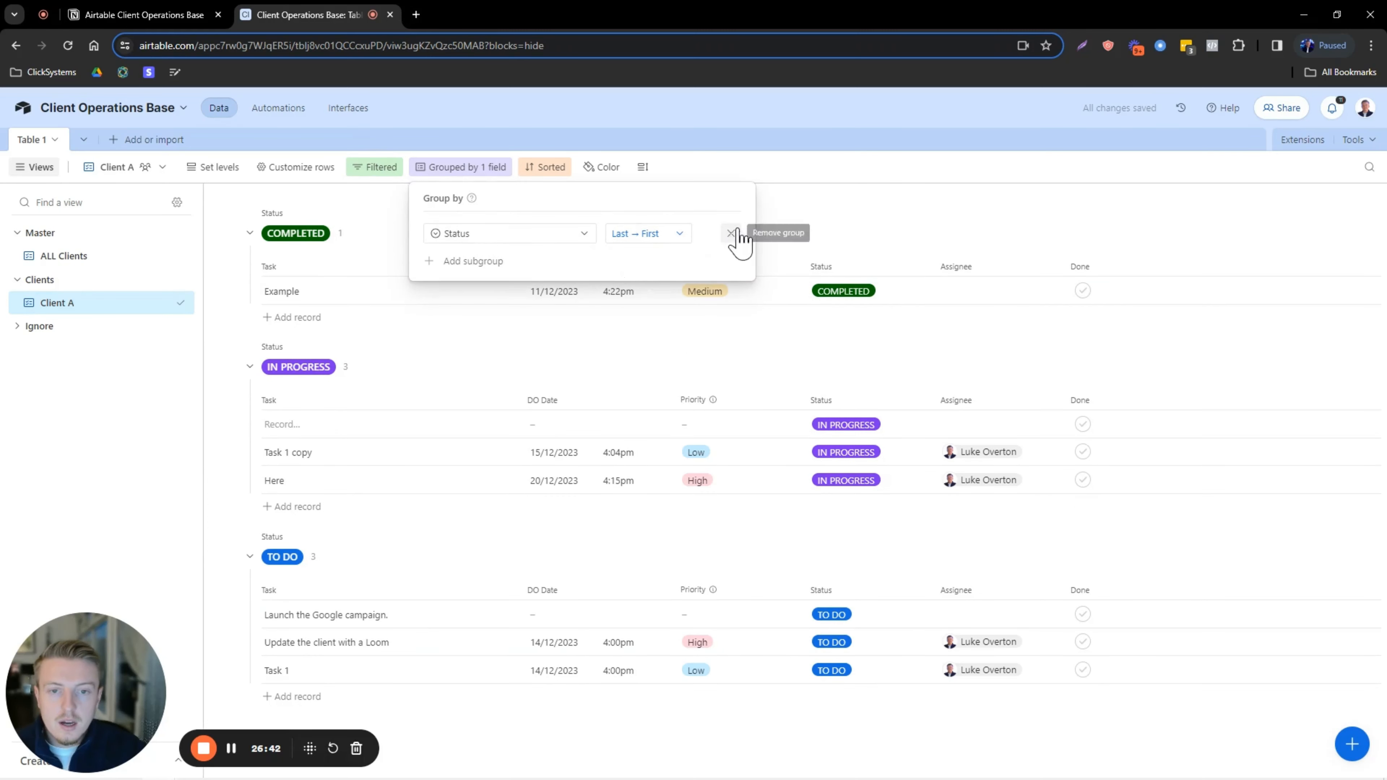
{"action": "left_click", "coordinate": [301, 219]}
{"action": "left_click", "coordinate": [250, 233]}
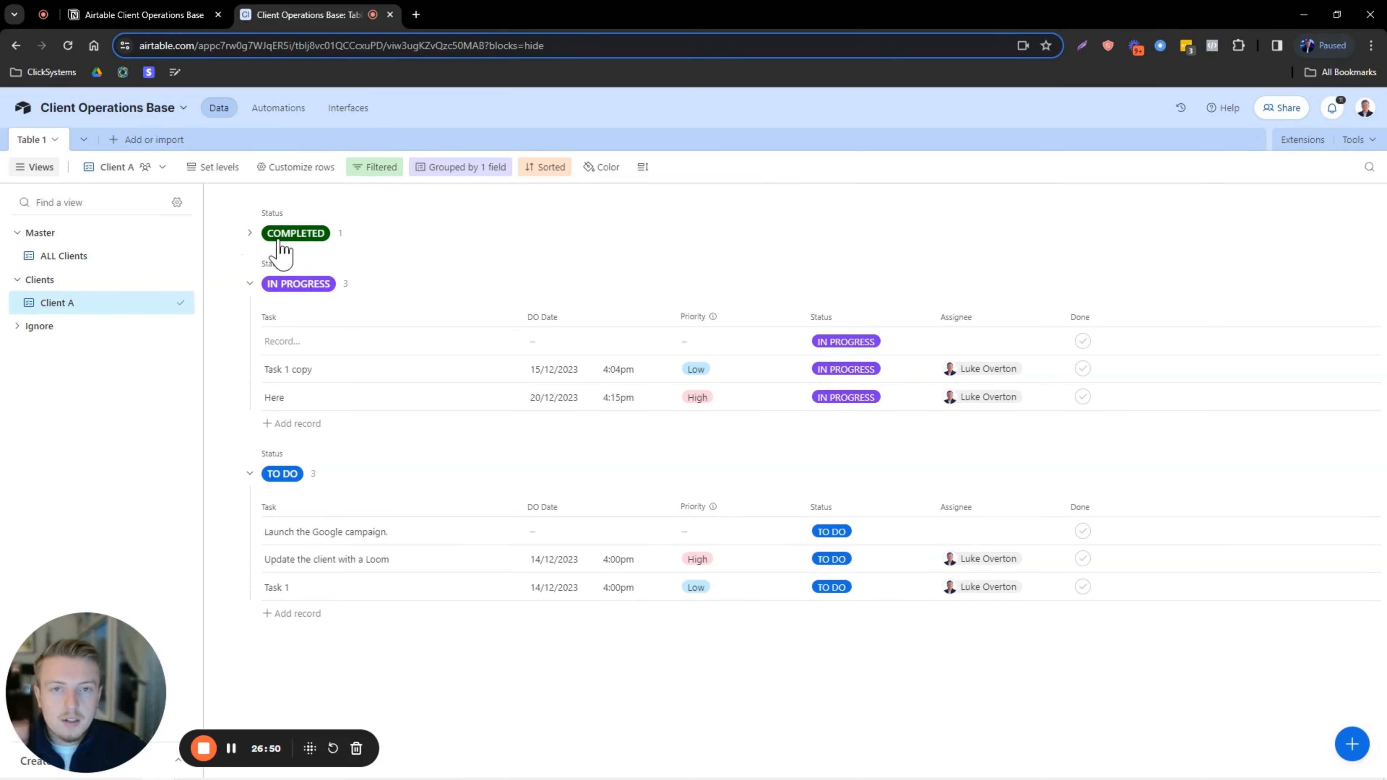
{"action": "left_click", "coordinate": [250, 234]}
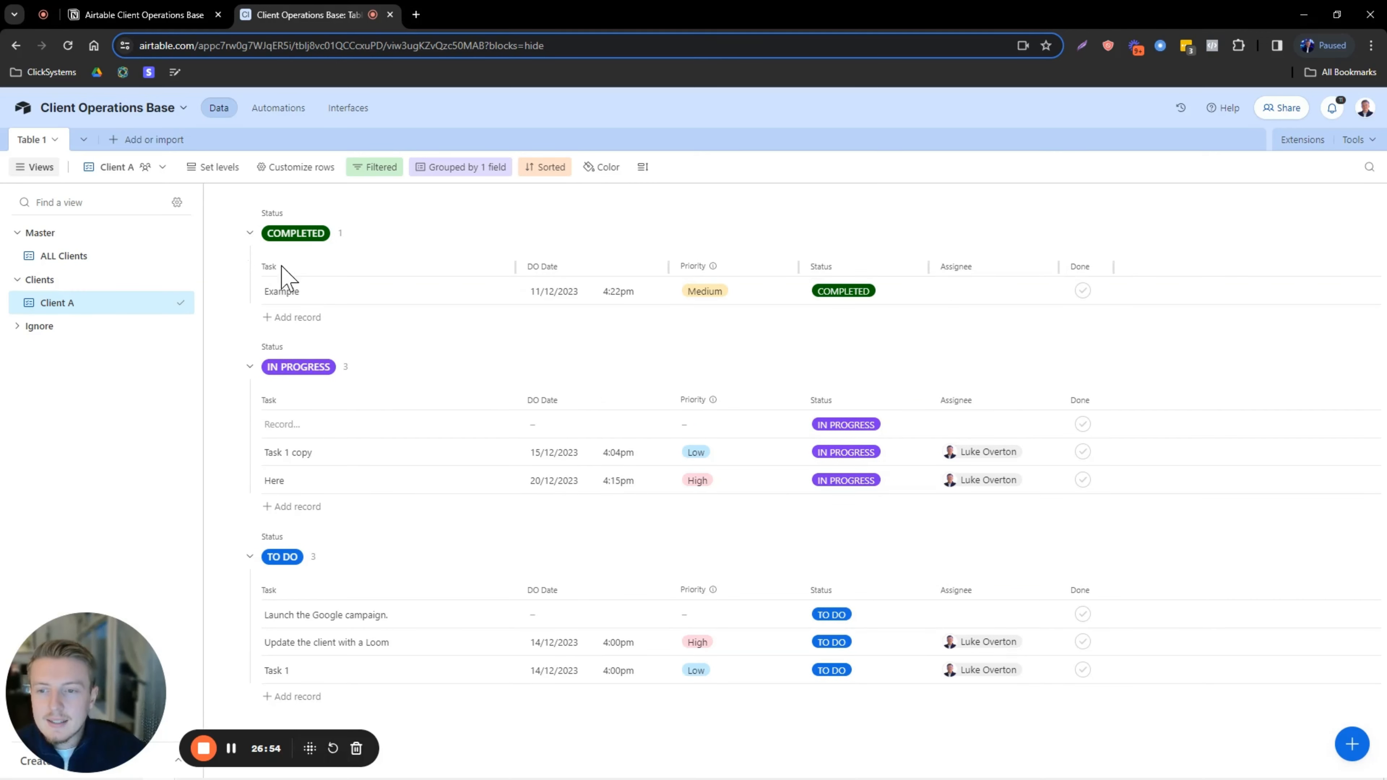
{"action": "left_click", "coordinate": [250, 233]}
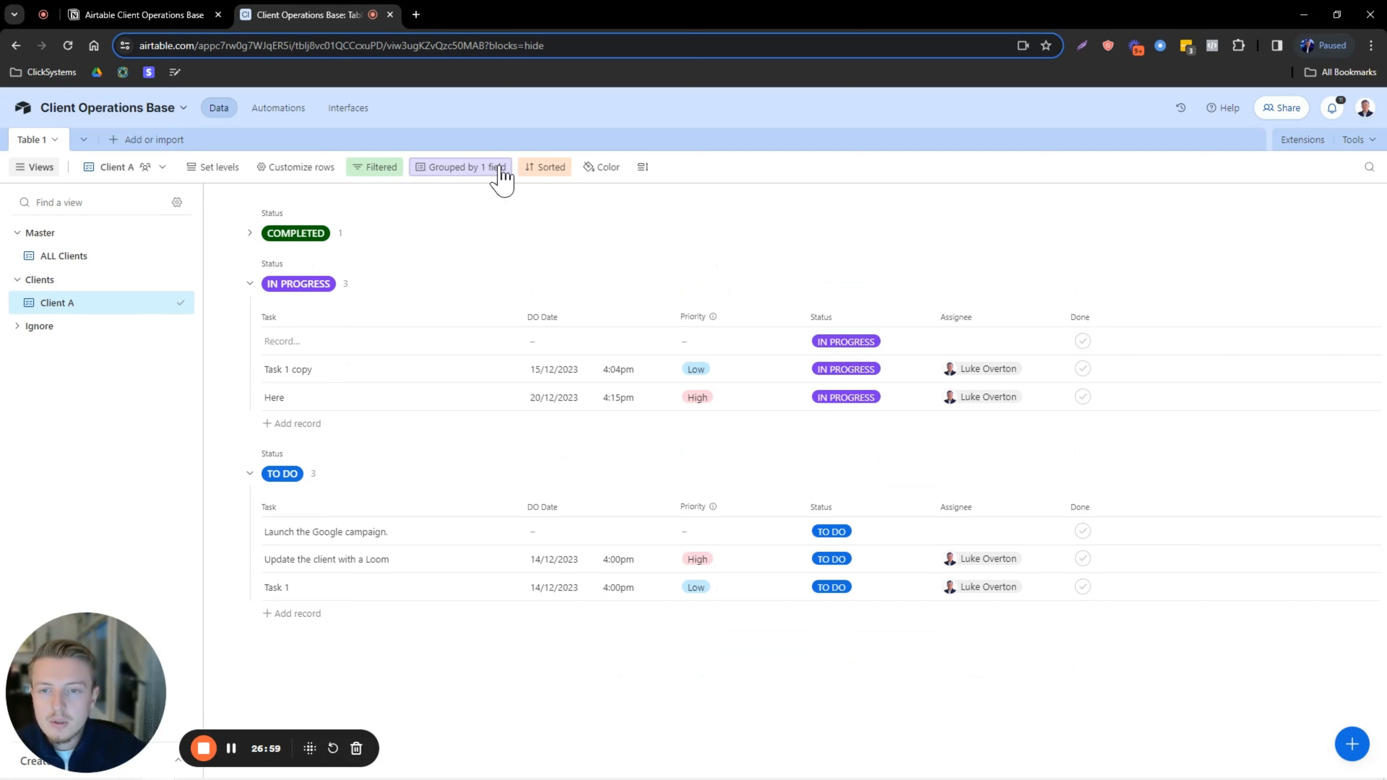
Restore first-to-last group order and expand the Ignore section of the views sidebar.
{"action": "left_click", "coordinate": [464, 167]}
{"action": "left_click", "coordinate": [652, 245]}
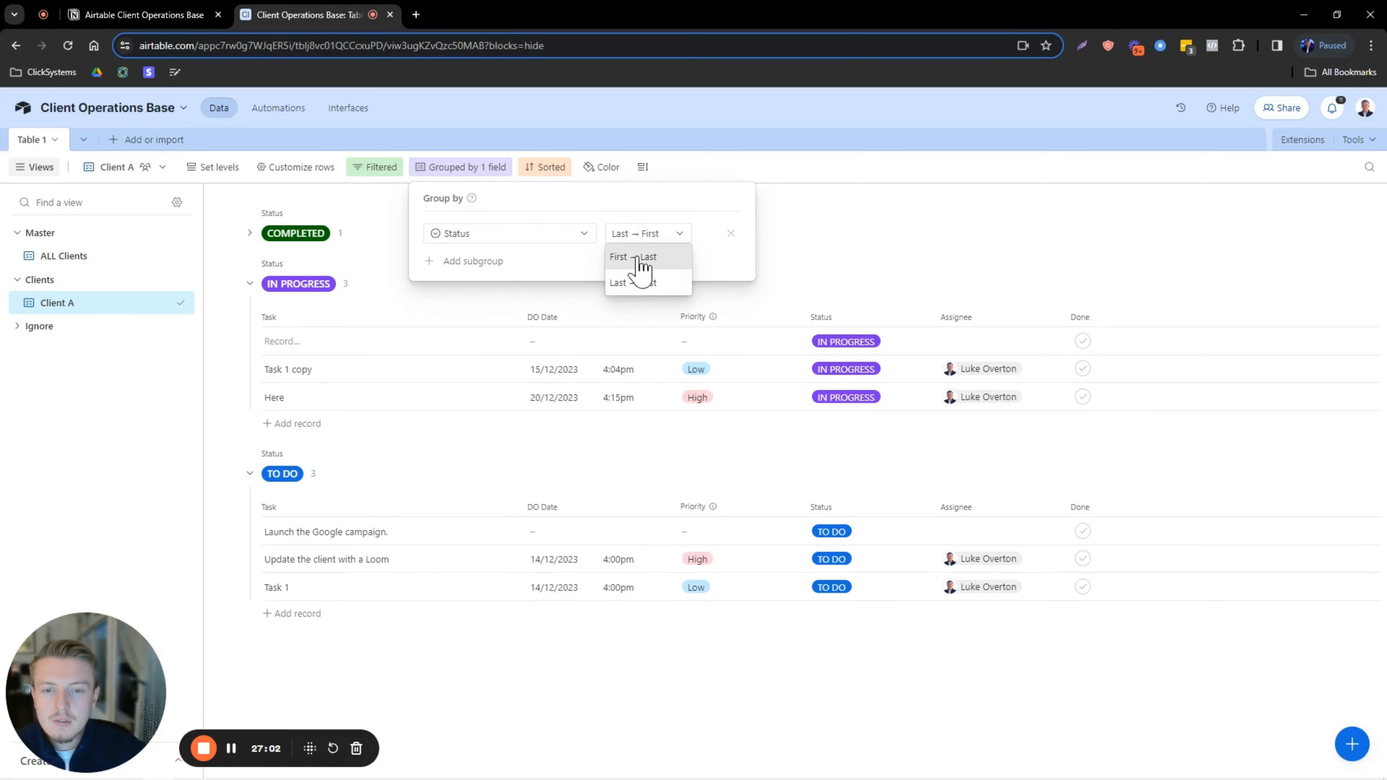
{"action": "left_click", "coordinate": [636, 257]}
{"action": "left_click", "coordinate": [841, 216]}
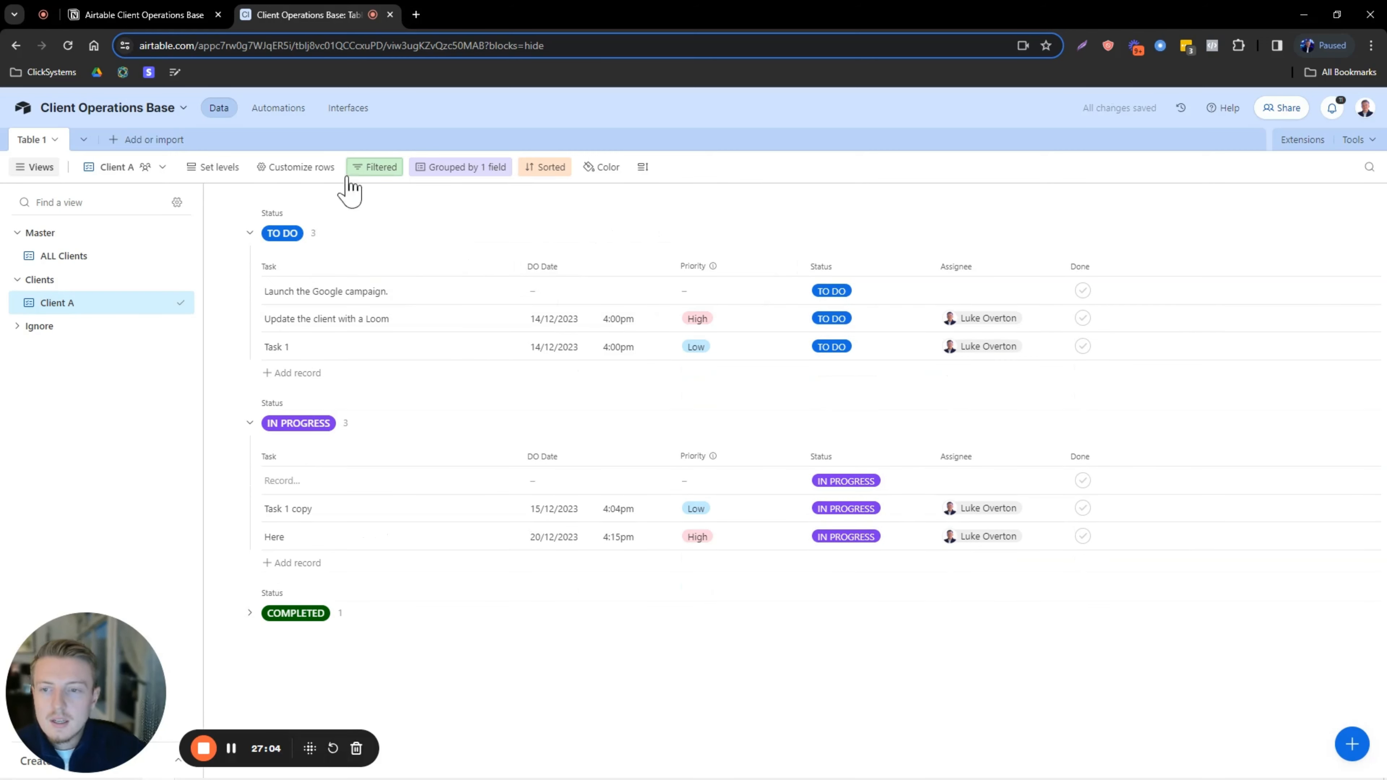
{"action": "left_click", "coordinate": [38, 326]}
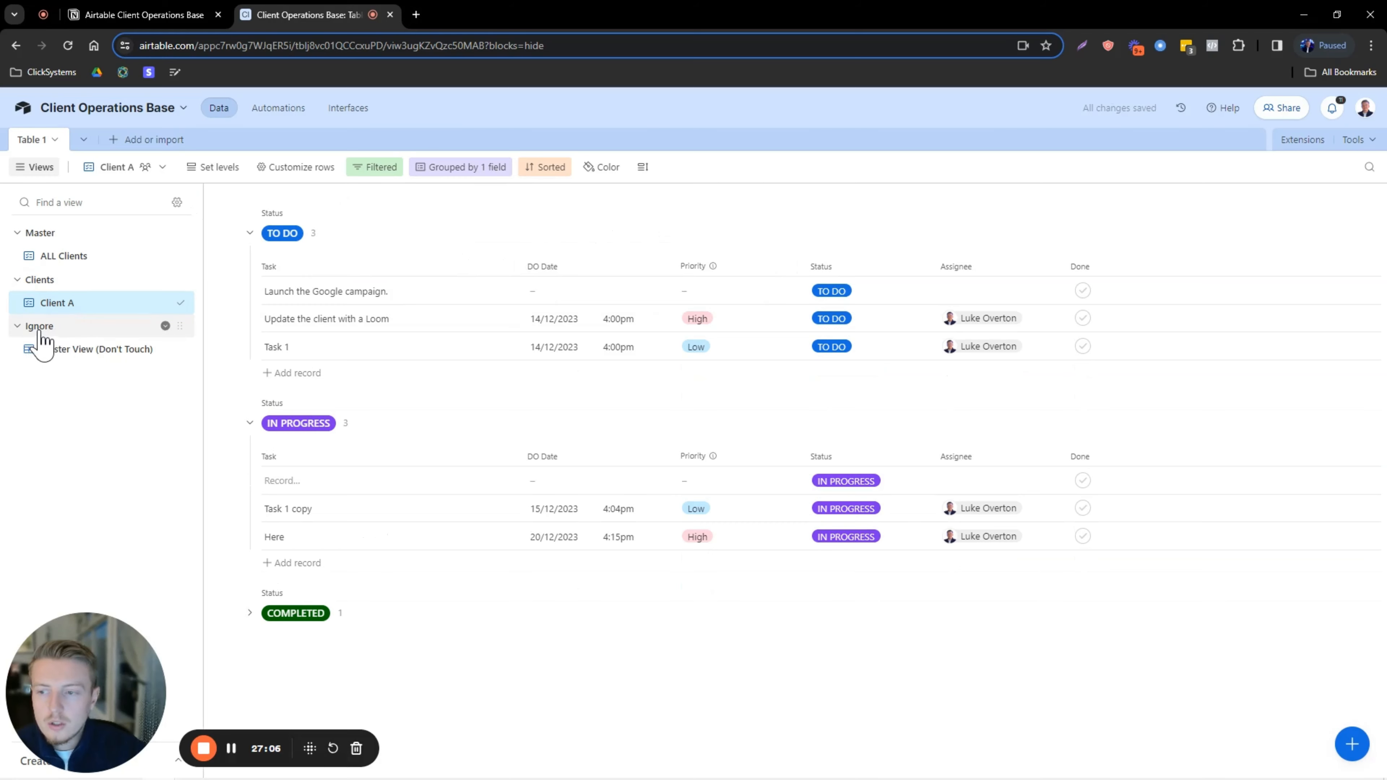
In Master View (Don't Touch), move OVERDUE to the top of the Status options and save.
{"action": "left_click", "coordinate": [77, 353]}
{"action": "left_click", "coordinate": [928, 201]}
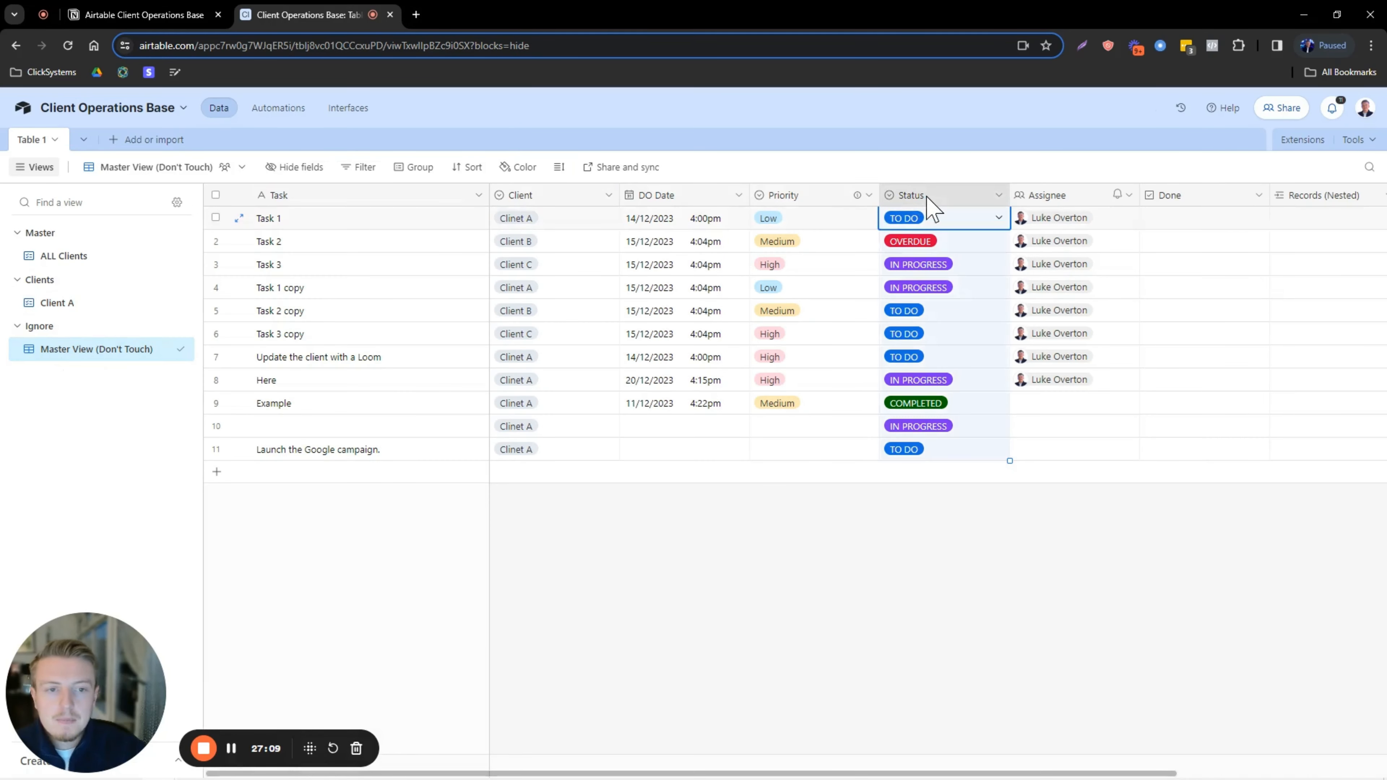
{"action": "double_click", "coordinate": [928, 200]}
{"action": "mouse_move", "coordinate": [742, 370]}
{"action": "left_mouse_down"}
{"action": "mouse_move", "coordinate": [743, 418]}
{"action": "mouse_move", "coordinate": [743, 372]}
{"action": "left_mouse_up"}
{"action": "left_click", "coordinate": [767, 418]}
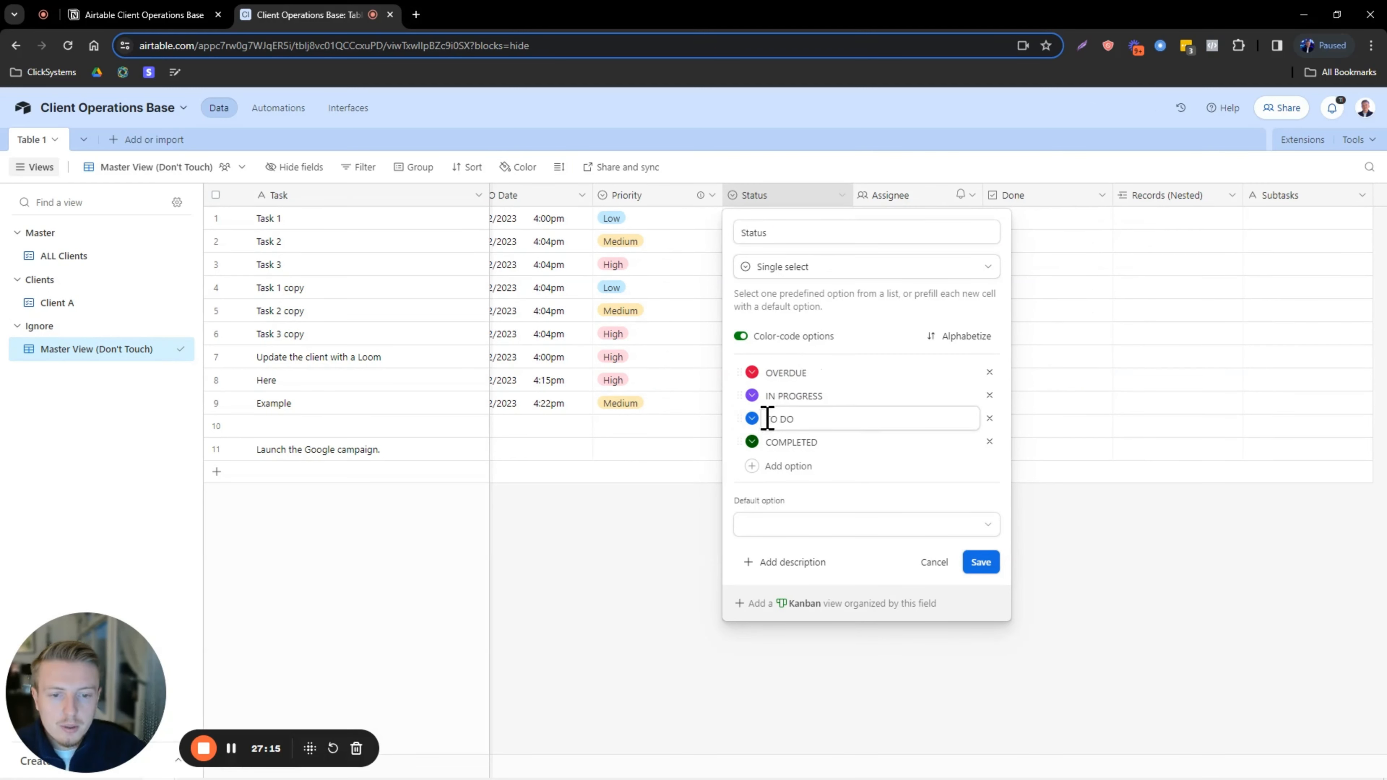
{"action": "left_click", "coordinate": [980, 562]}
Back in Client A, set Task 1 copy's due date to 13/12/2023 and status OVERDUE.
{"action": "left_click", "coordinate": [56, 306]}
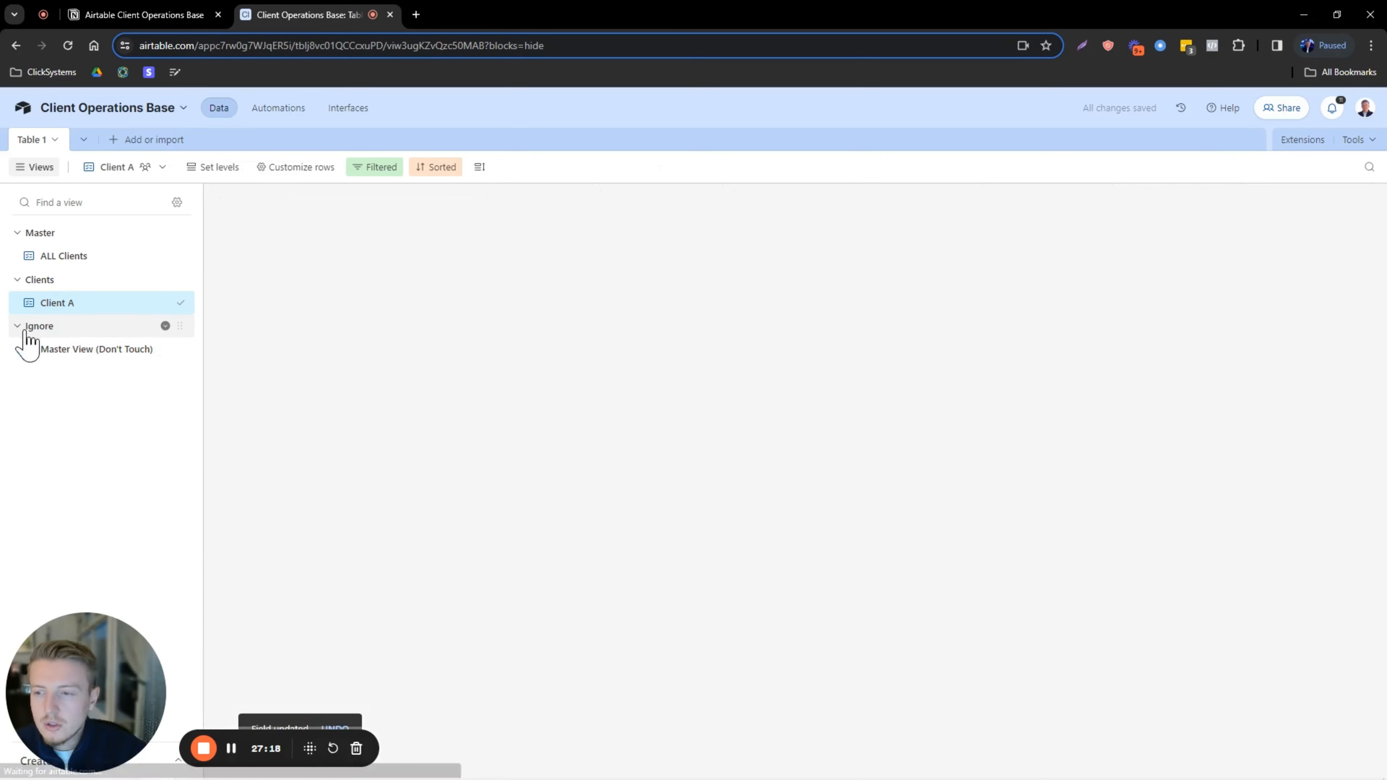
{"action": "left_click", "coordinate": [20, 326]}
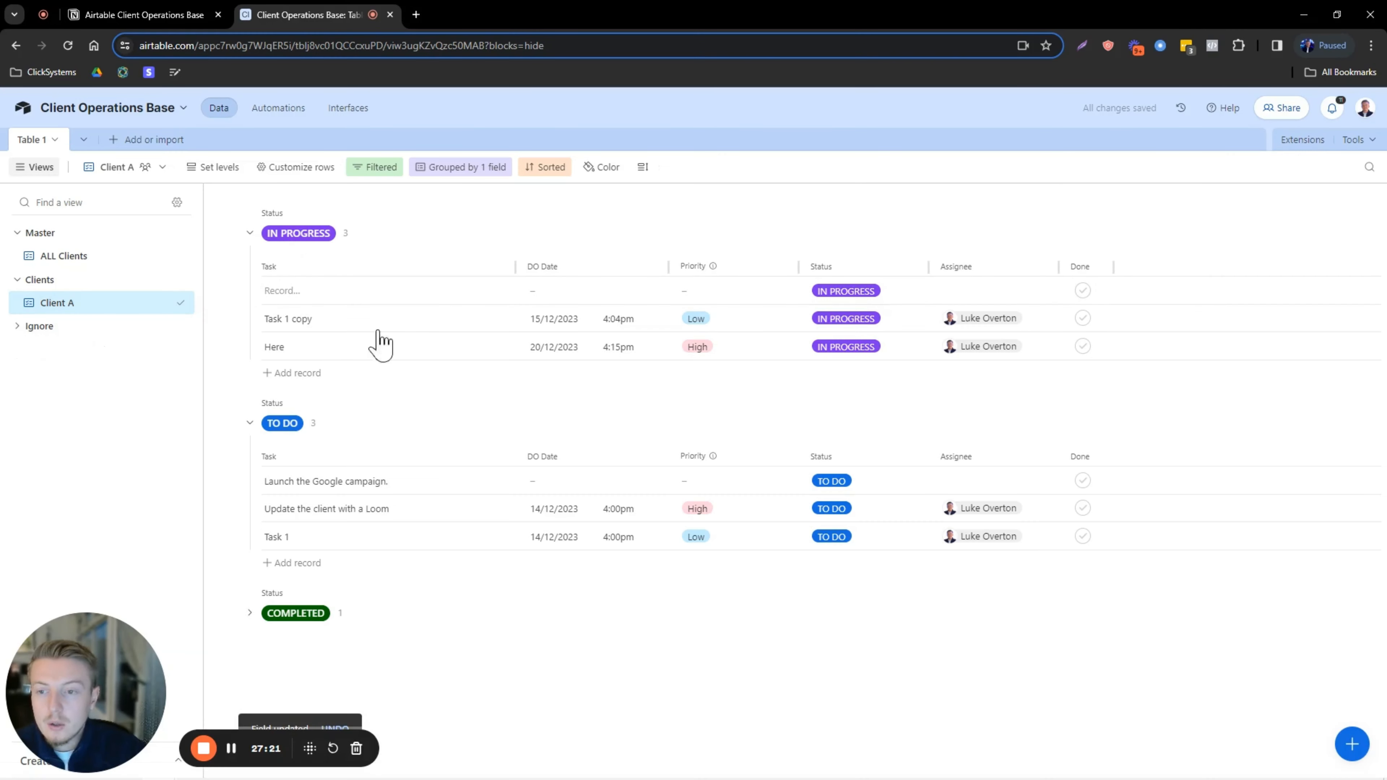
{"action": "left_click", "coordinate": [846, 321]}
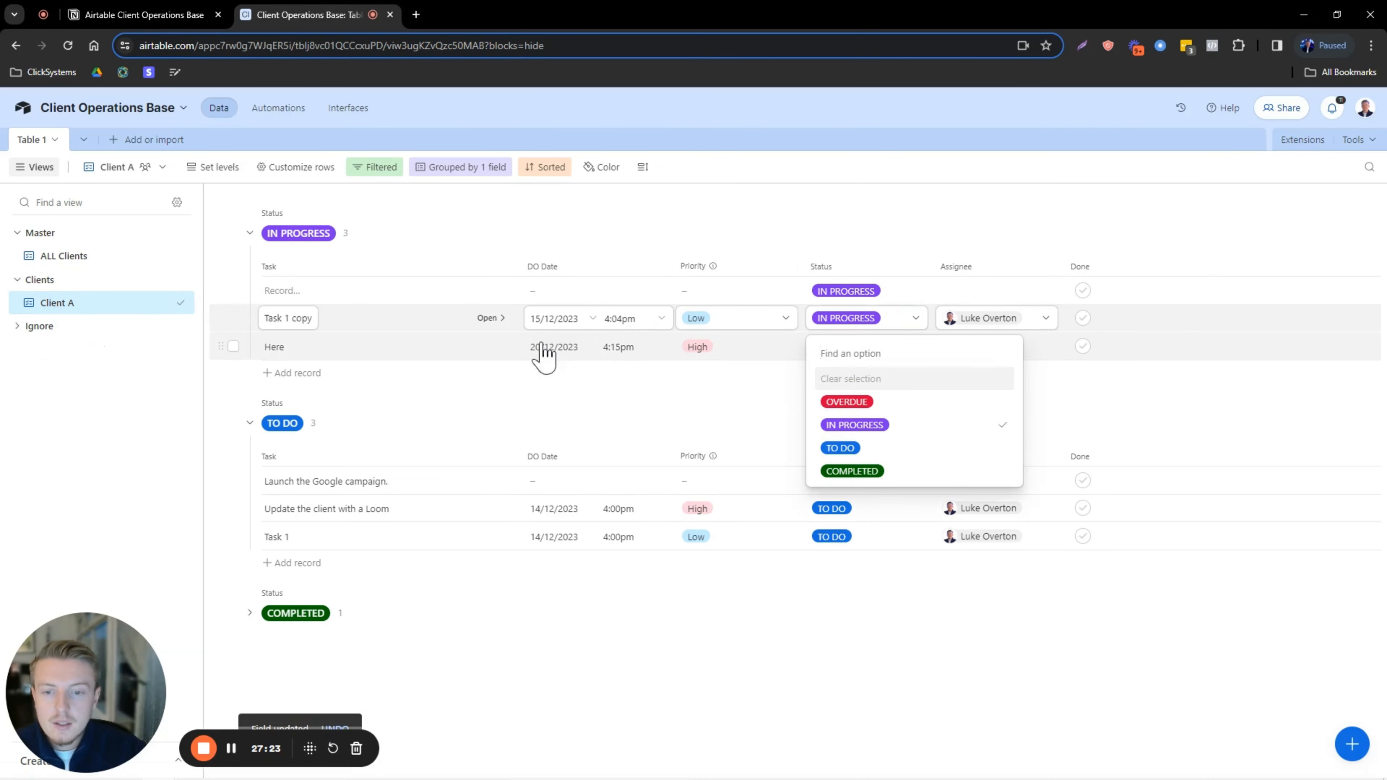
{"action": "left_click", "coordinate": [544, 320]}
{"action": "left_click", "coordinate": [538, 318]}
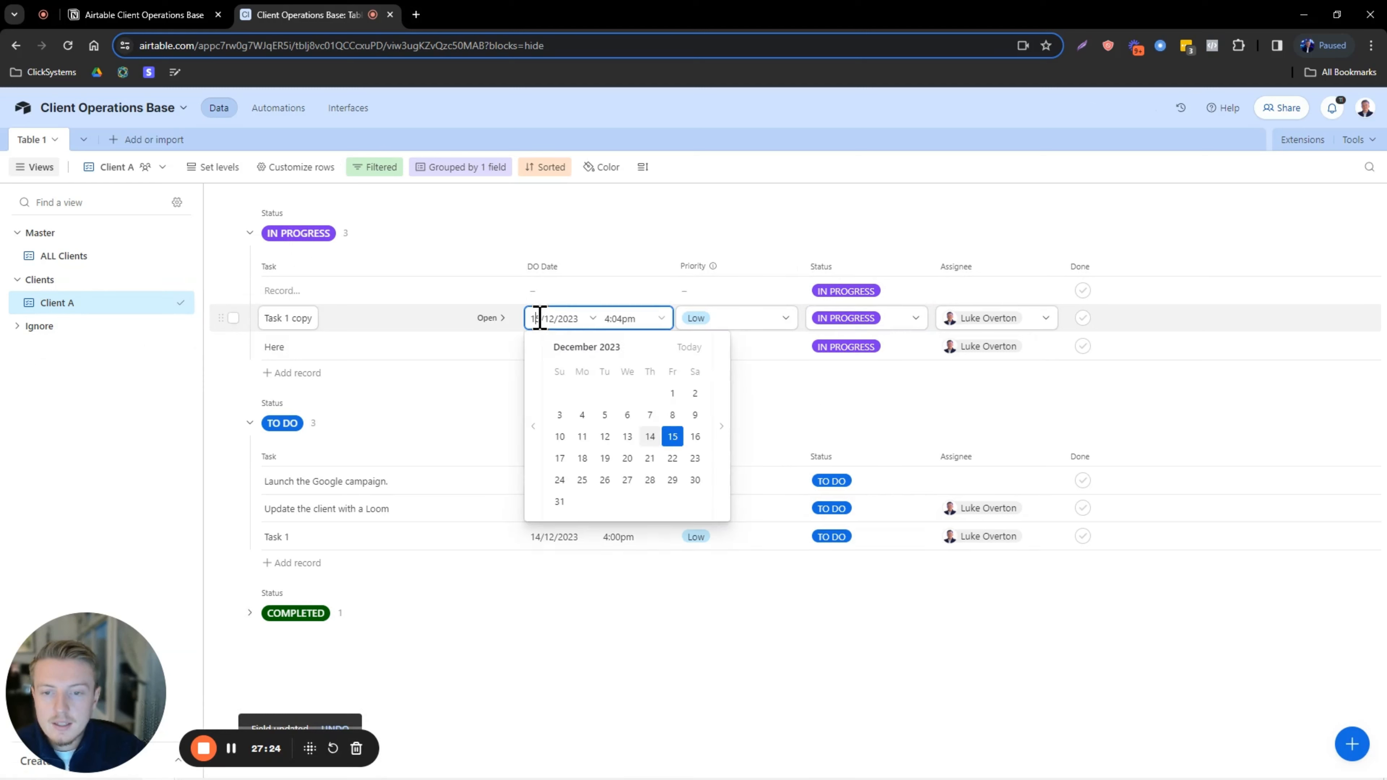
{"action": "left_click", "coordinate": [627, 436]}
{"action": "left_click", "coordinate": [844, 322]}
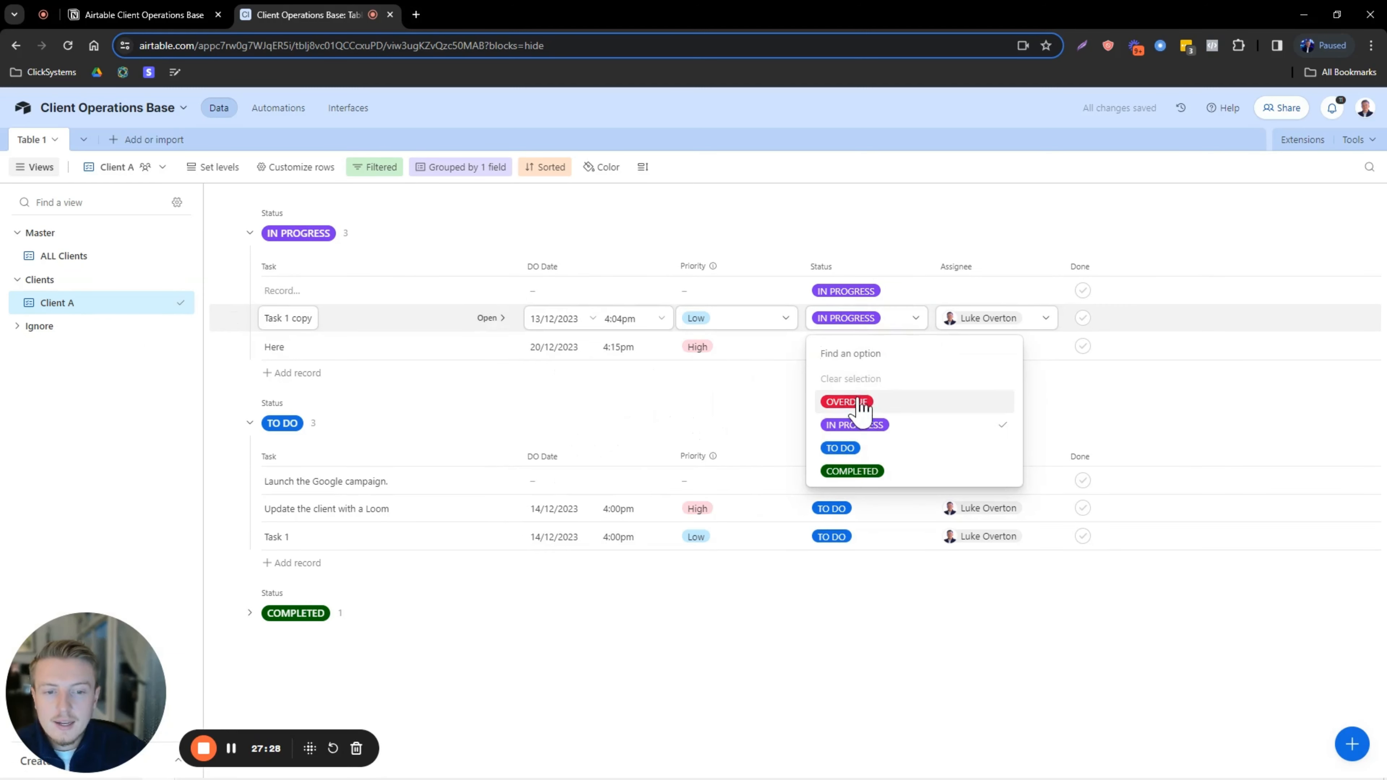
{"action": "left_click", "coordinate": [846, 402]}
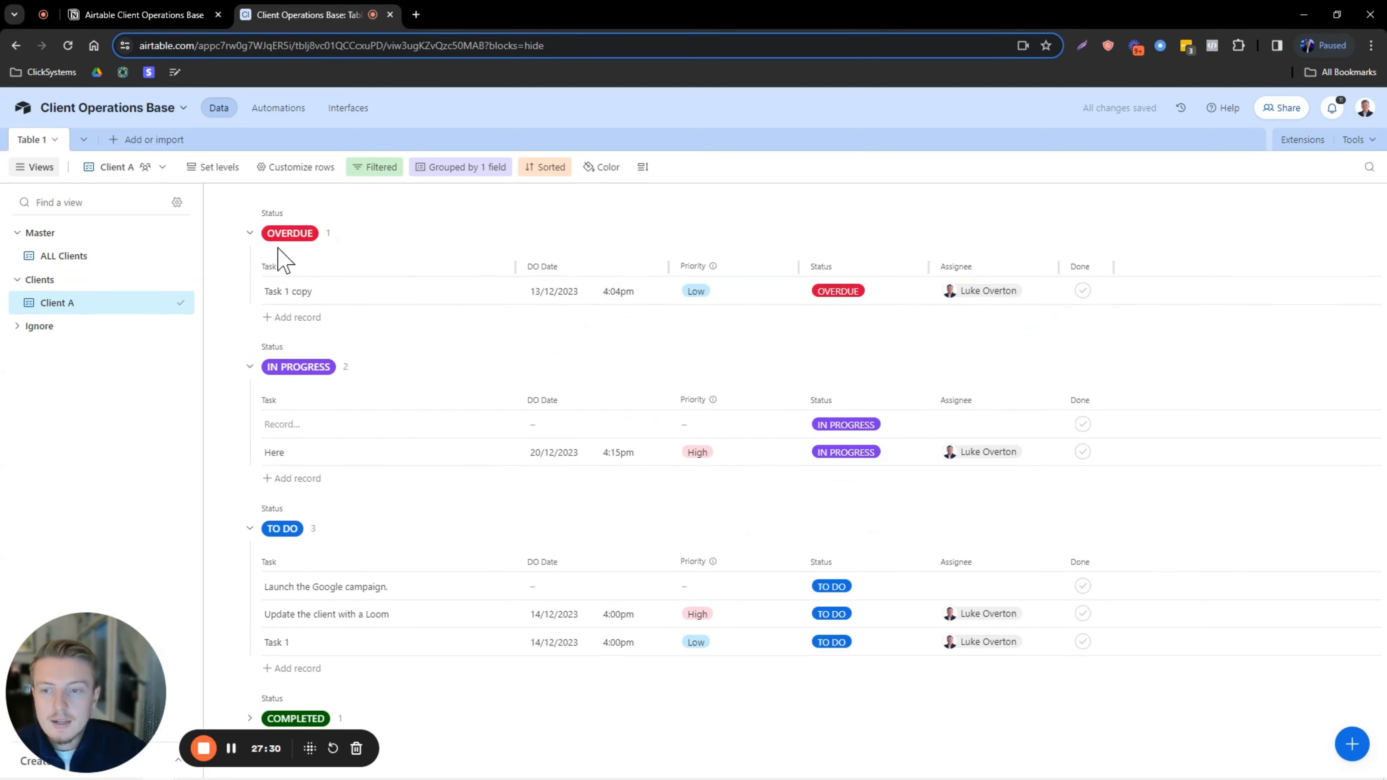
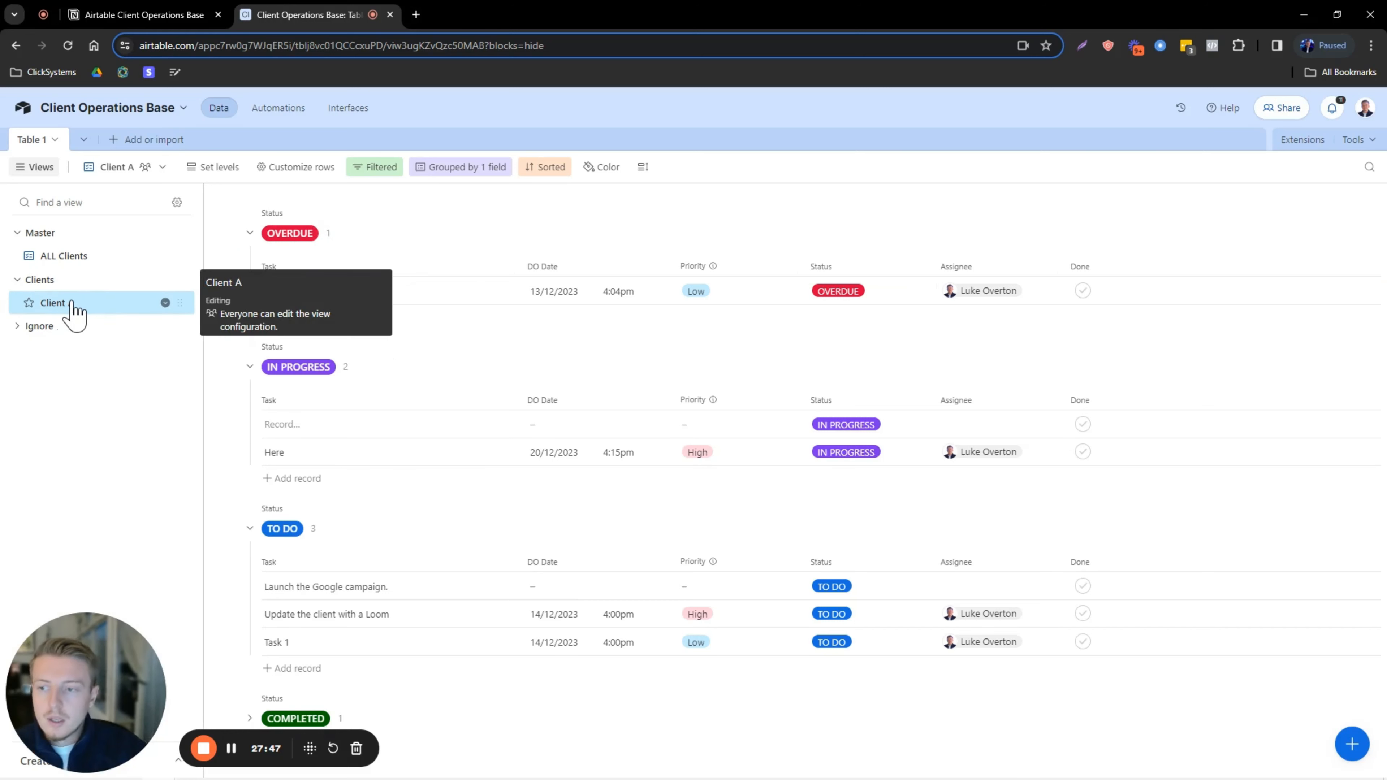
Duplicate the Client A view and rename the copy 'Client B'.
{"action": "left_click", "coordinate": [73, 262]}
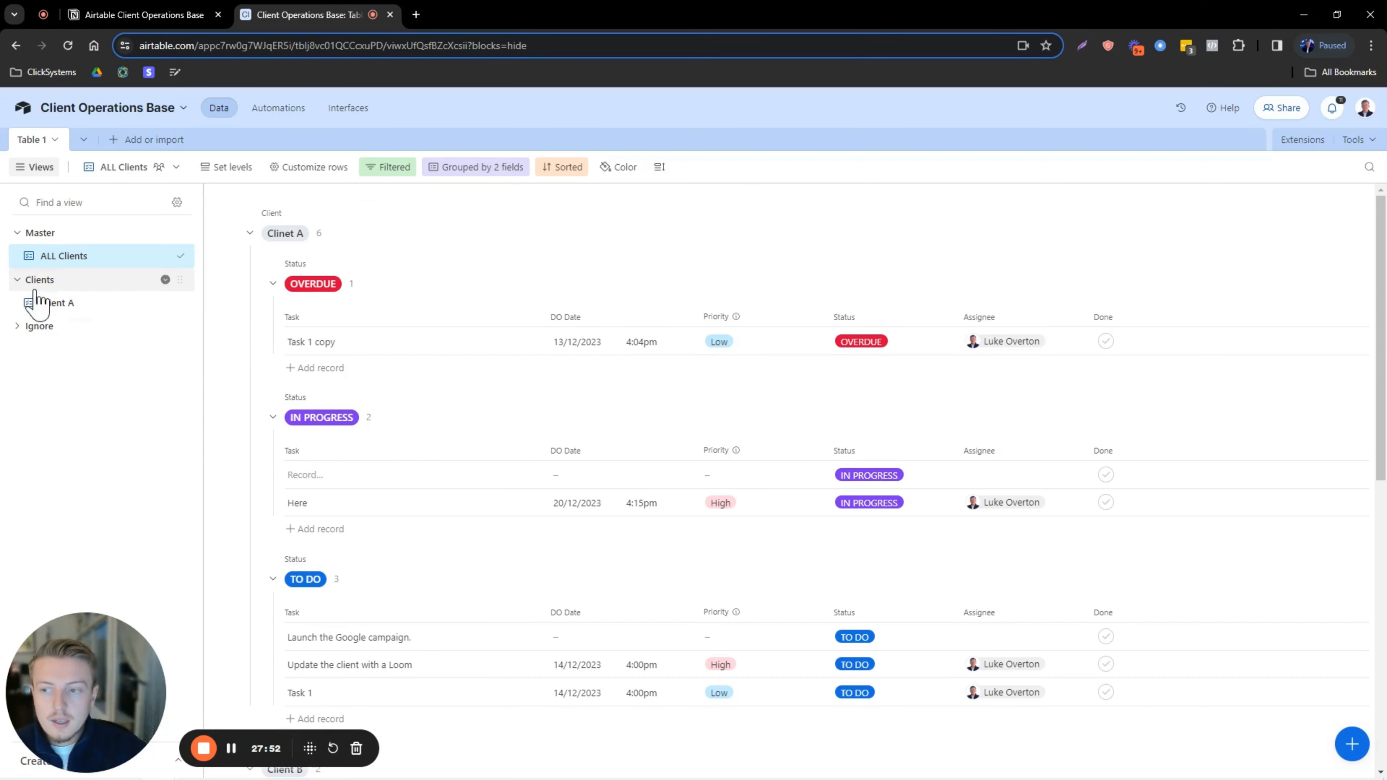
{"action": "left_click", "coordinate": [57, 305]}
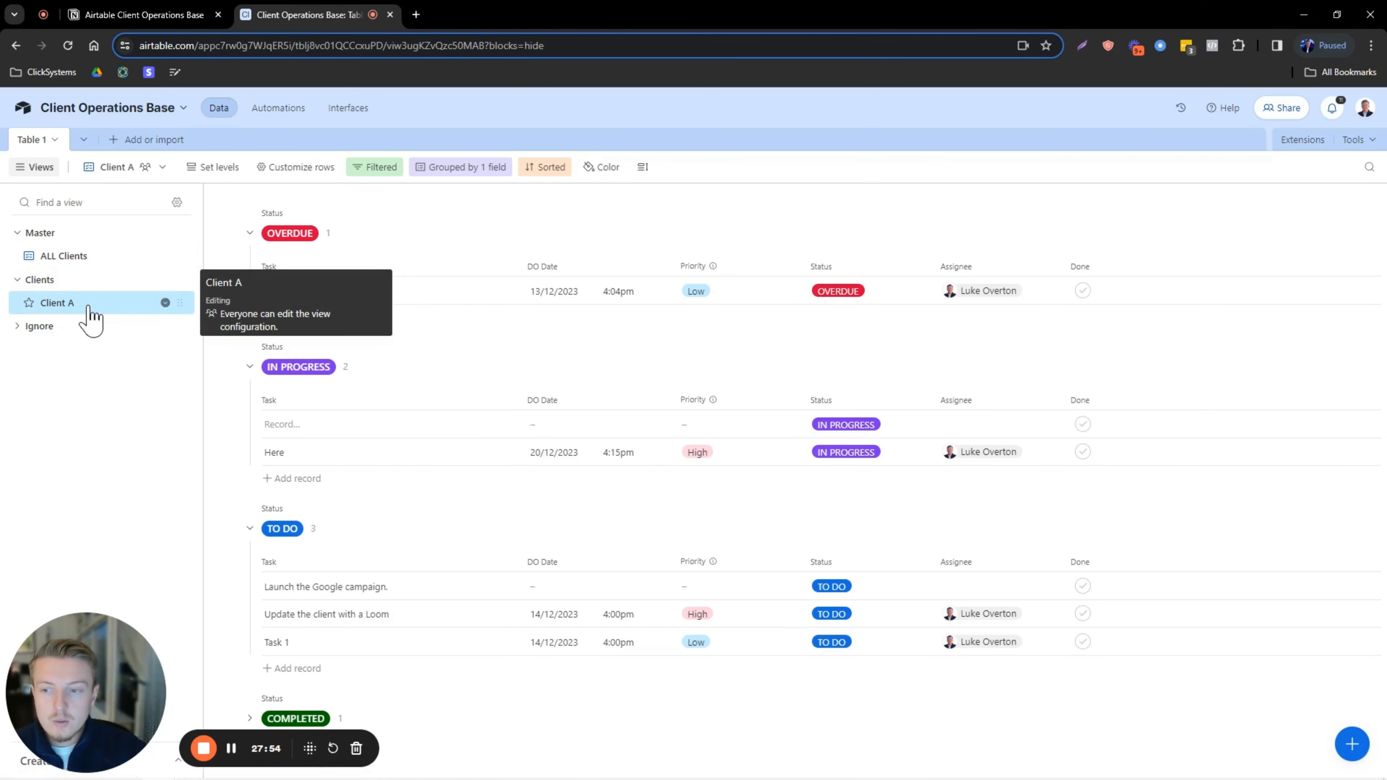
{"action": "right_click", "coordinate": [89, 309]}
{"action": "left_click", "coordinate": [229, 397]}
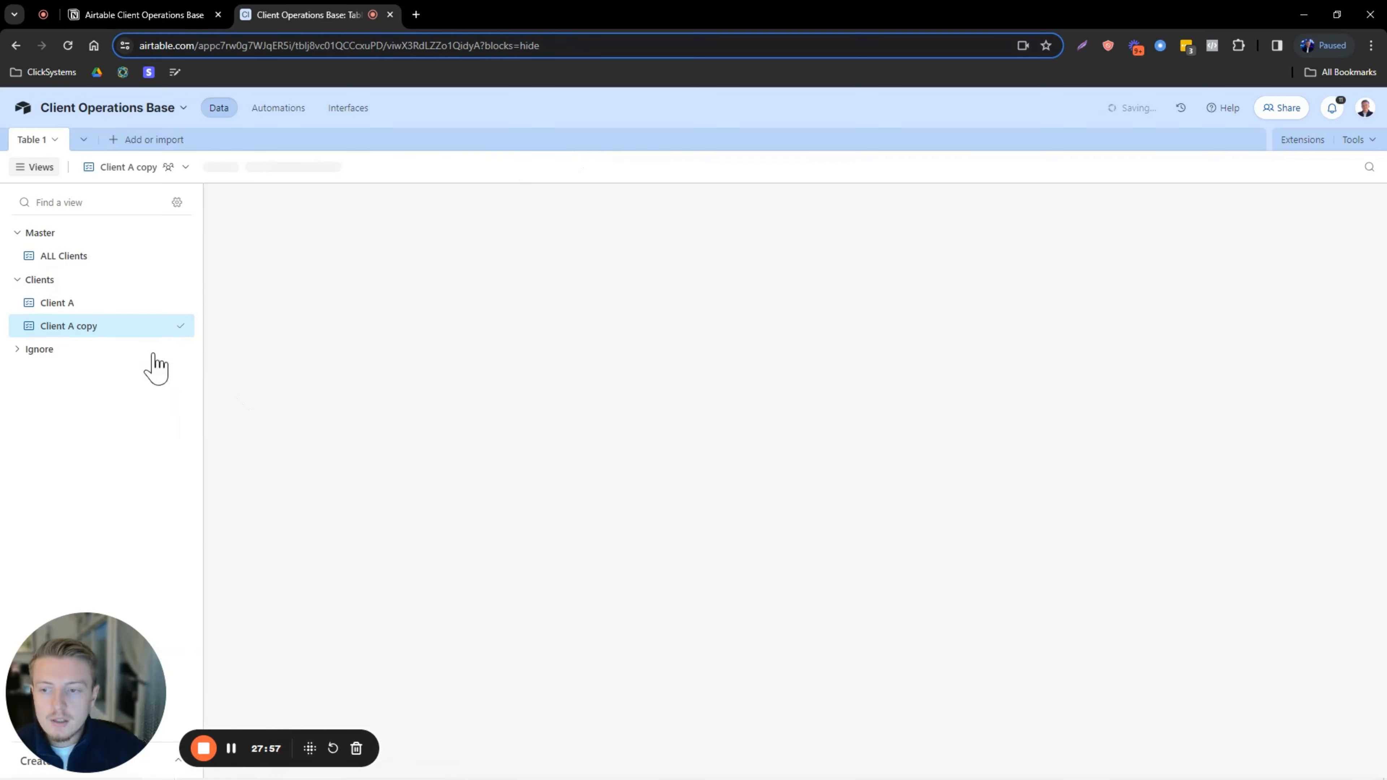
{"action": "double_click", "coordinate": [111, 326]}
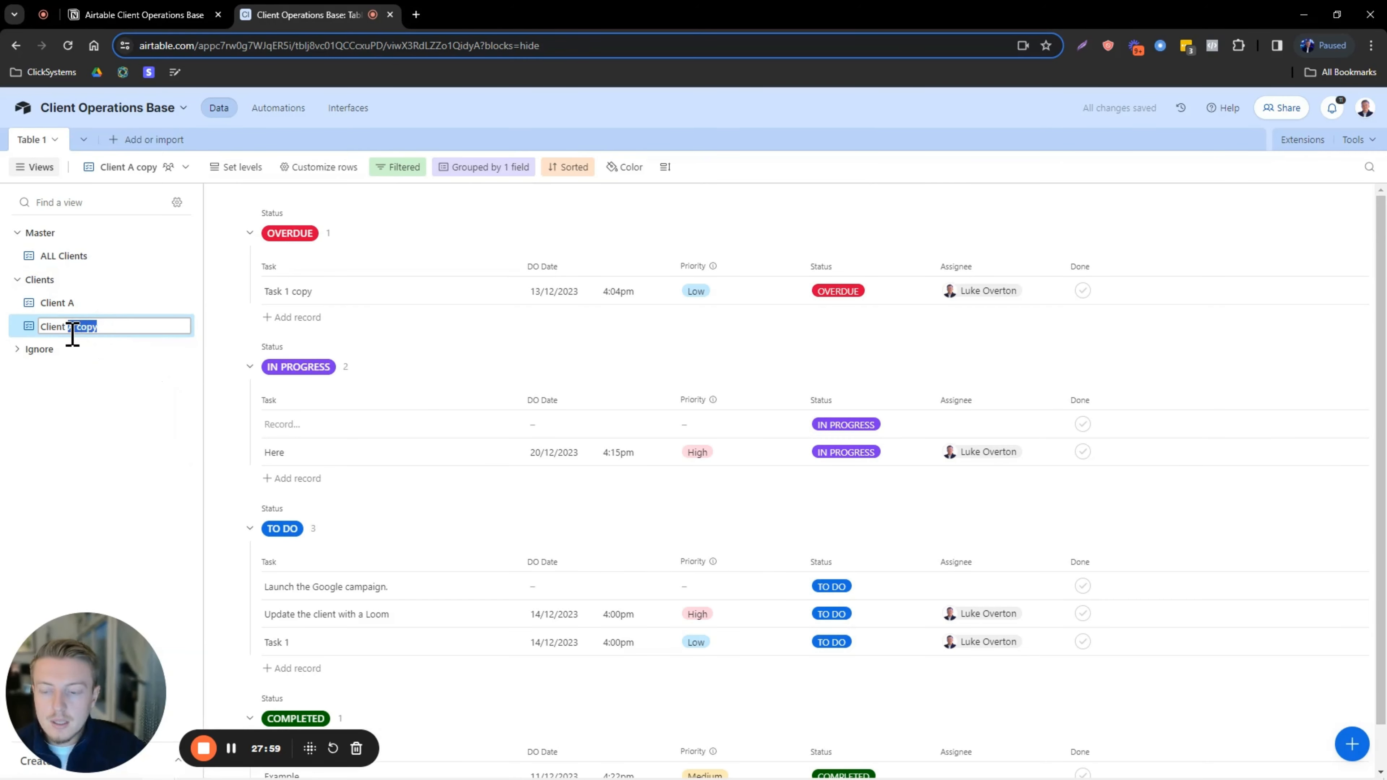
{"action": "key", "text": "Caps_Lock"}
{"action": "type", "text": "B"}
{"action": "key", "text": "Caps_Lock"}
{"action": "key", "text": "Return"}
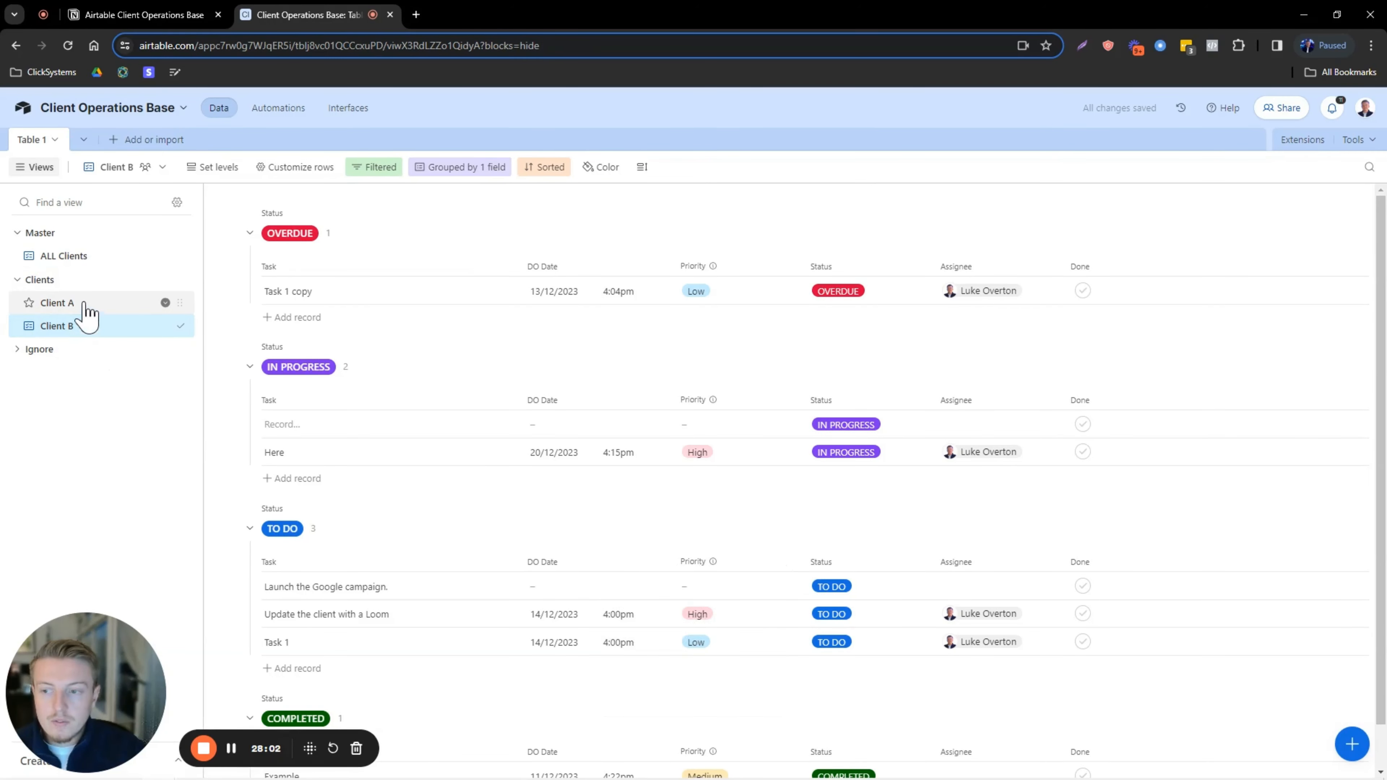
Change the Client B view's filter value from Client A to Client B.
{"action": "left_click", "coordinate": [87, 310]}
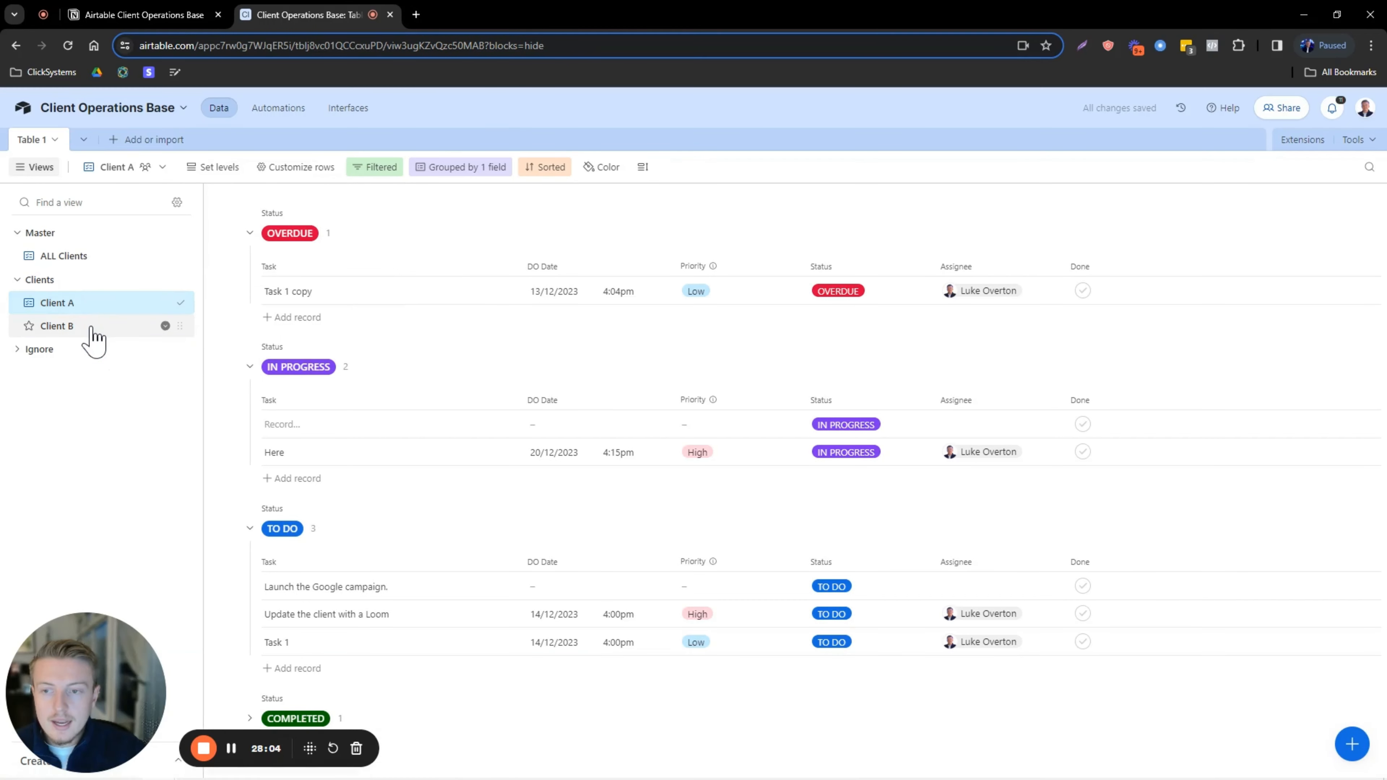
{"action": "left_click", "coordinate": [92, 331]}
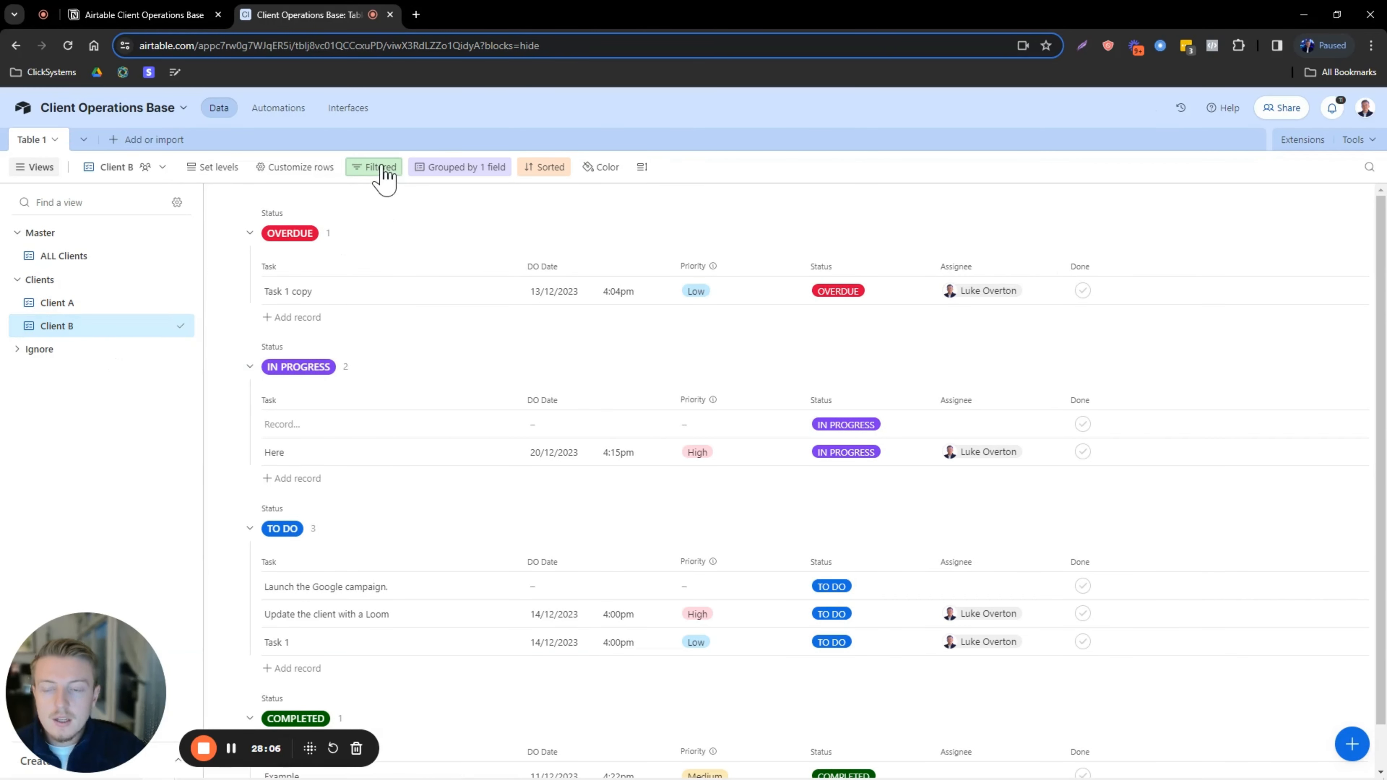
{"action": "left_click", "coordinate": [390, 174]}
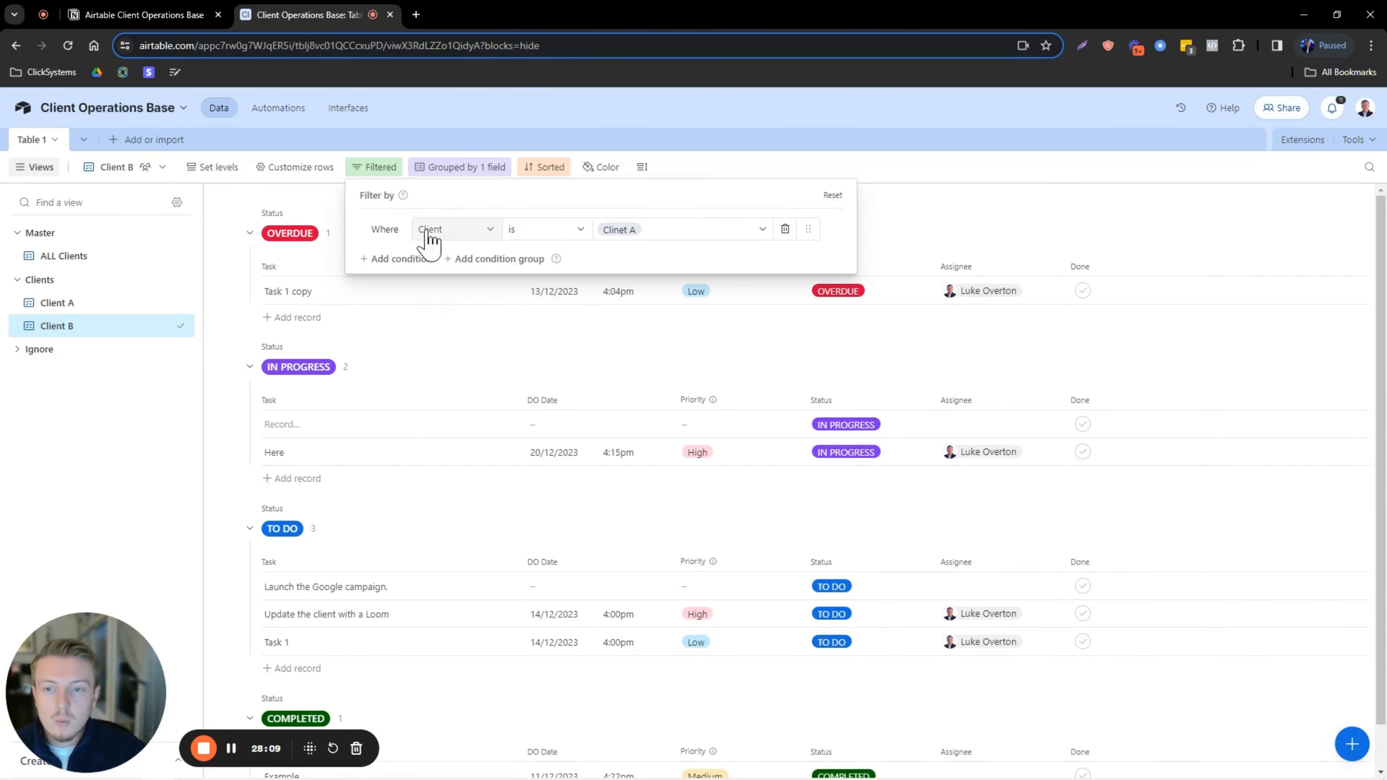
{"action": "left_click", "coordinate": [647, 230]}
{"action": "left_click", "coordinate": [651, 305]}
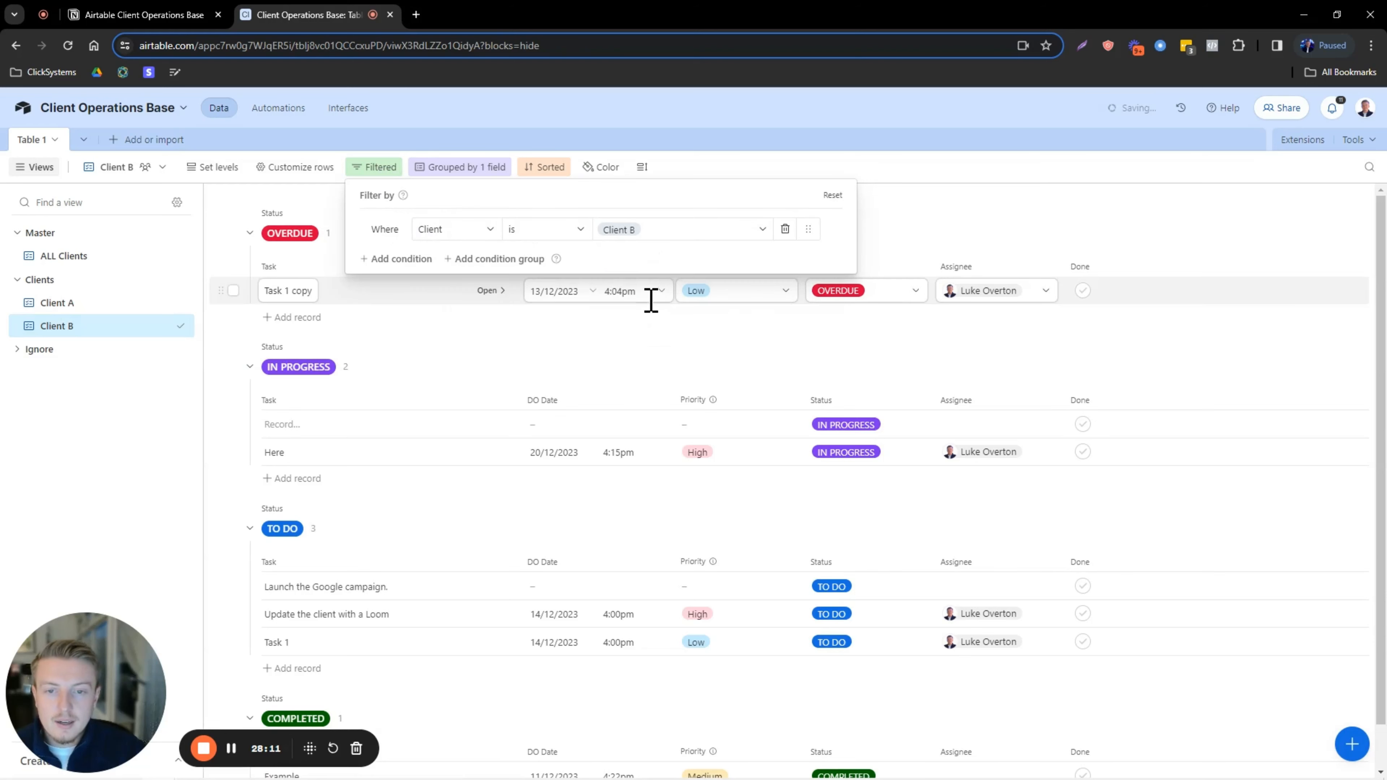
{"action": "left_click", "coordinate": [935, 217]}
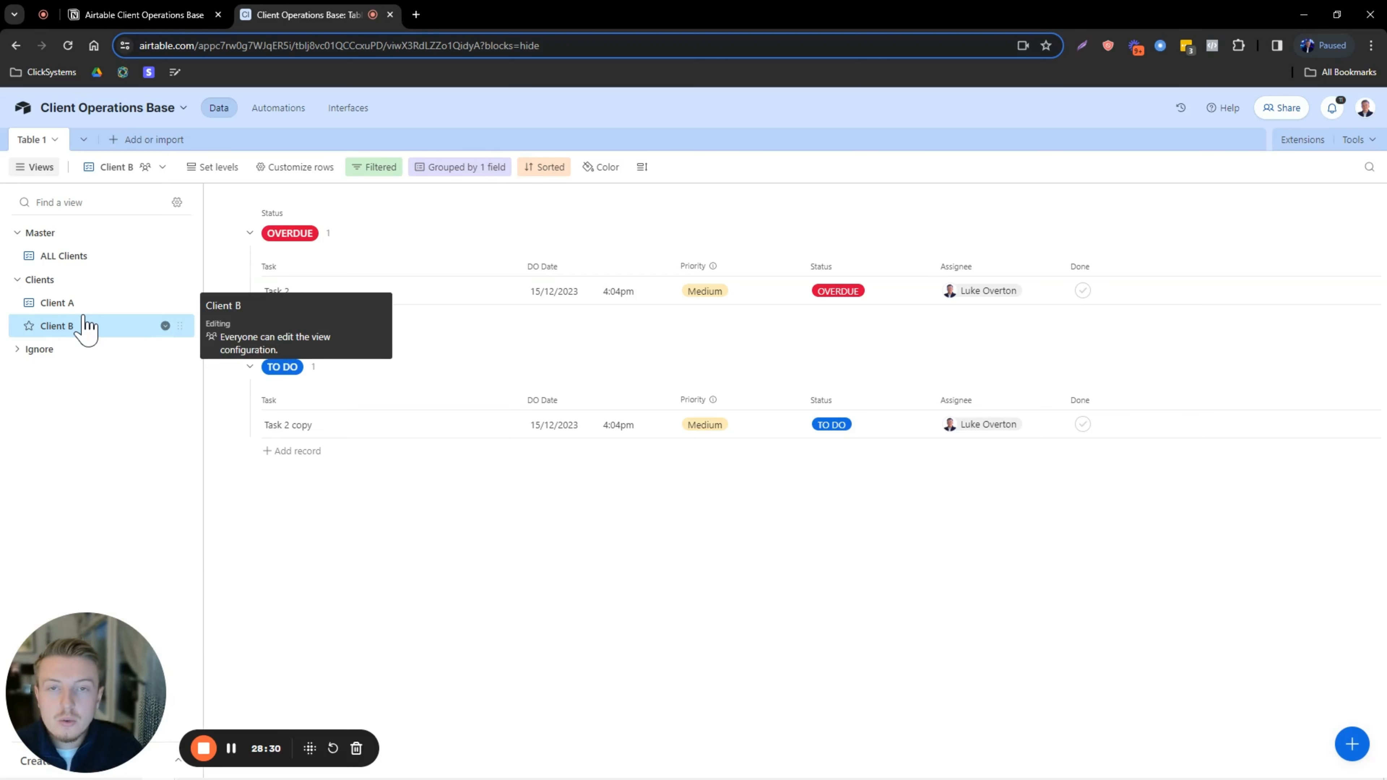
{"action": "left_click", "coordinate": [79, 258]}
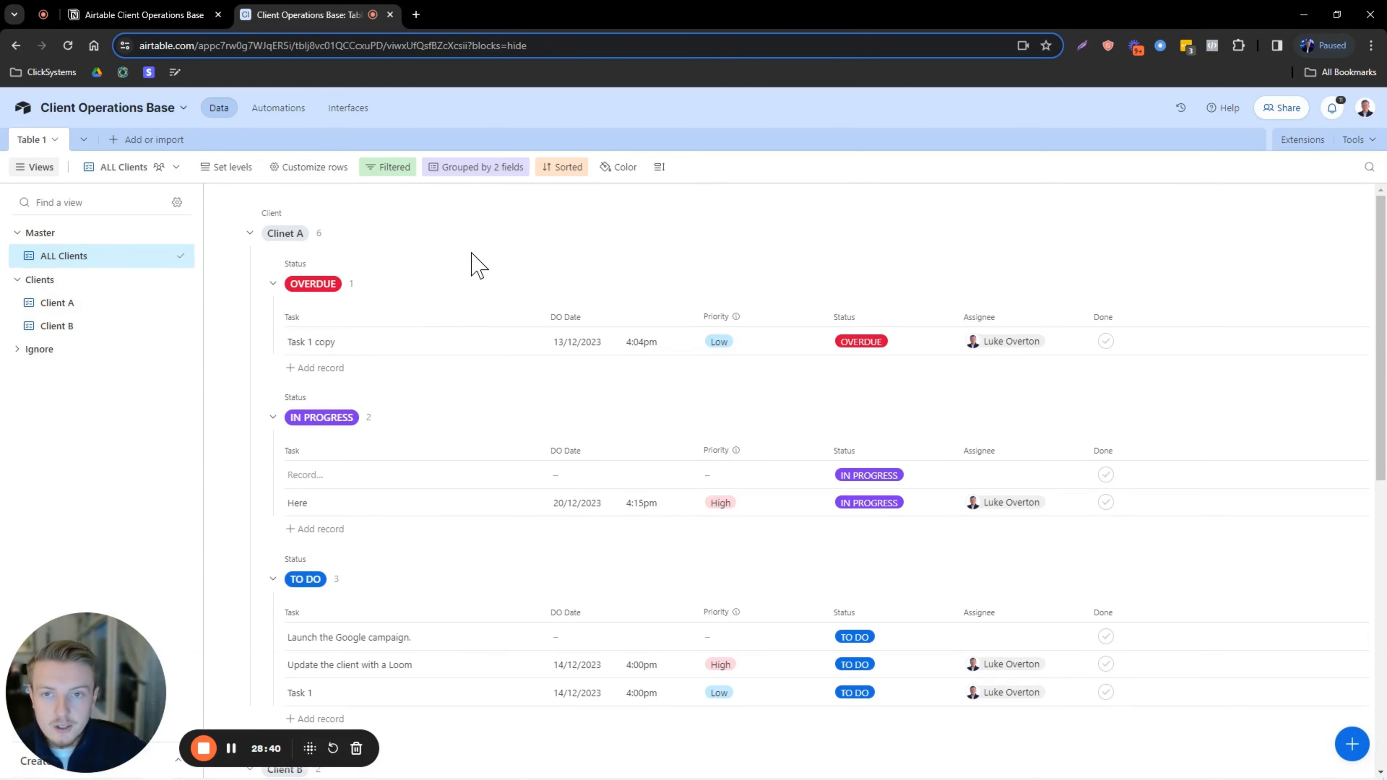
Glance at automations, then tick and untick Done on Task 1 copy, leaving it unchanged.
{"action": "left_click", "coordinate": [280, 111]}
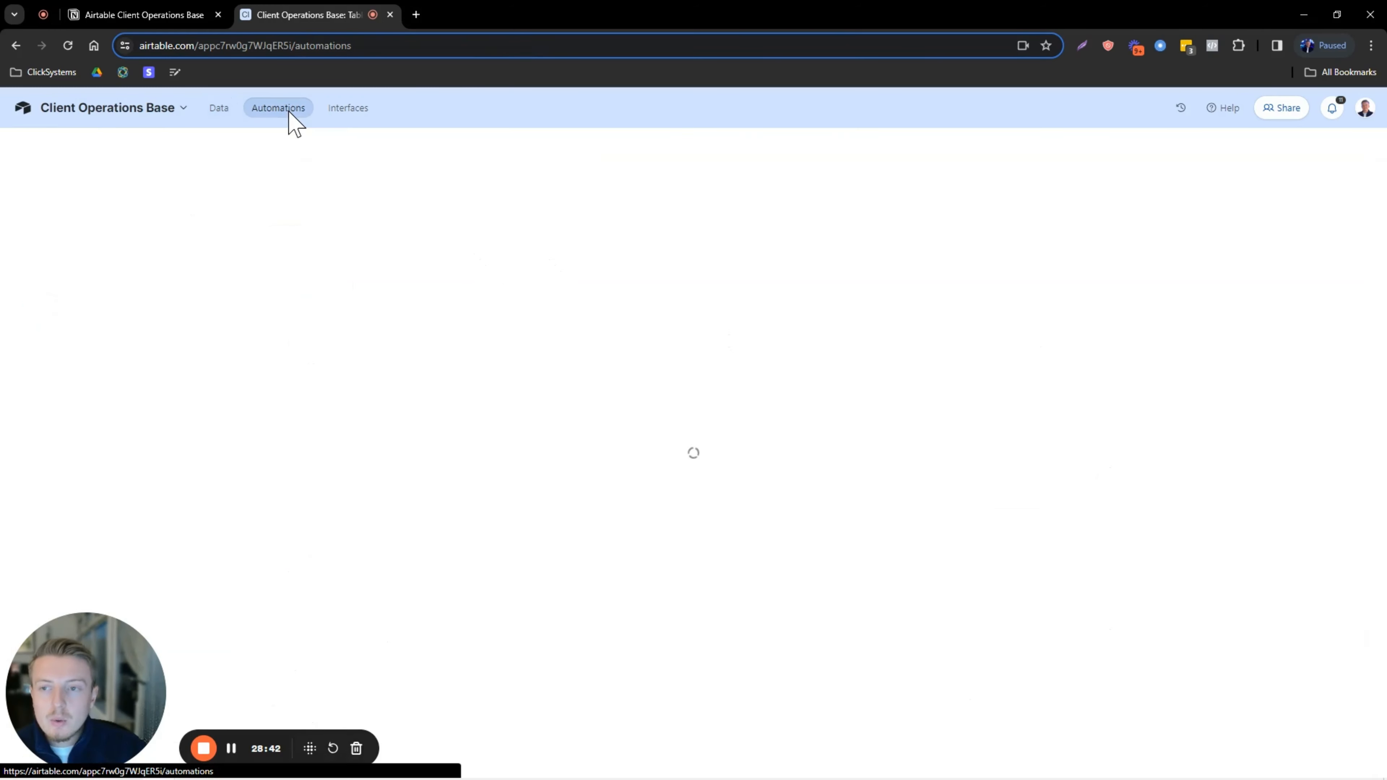
{"action": "left_click_drag", "start_coordinate": [738, 615], "coordinate": [1349, 675]}
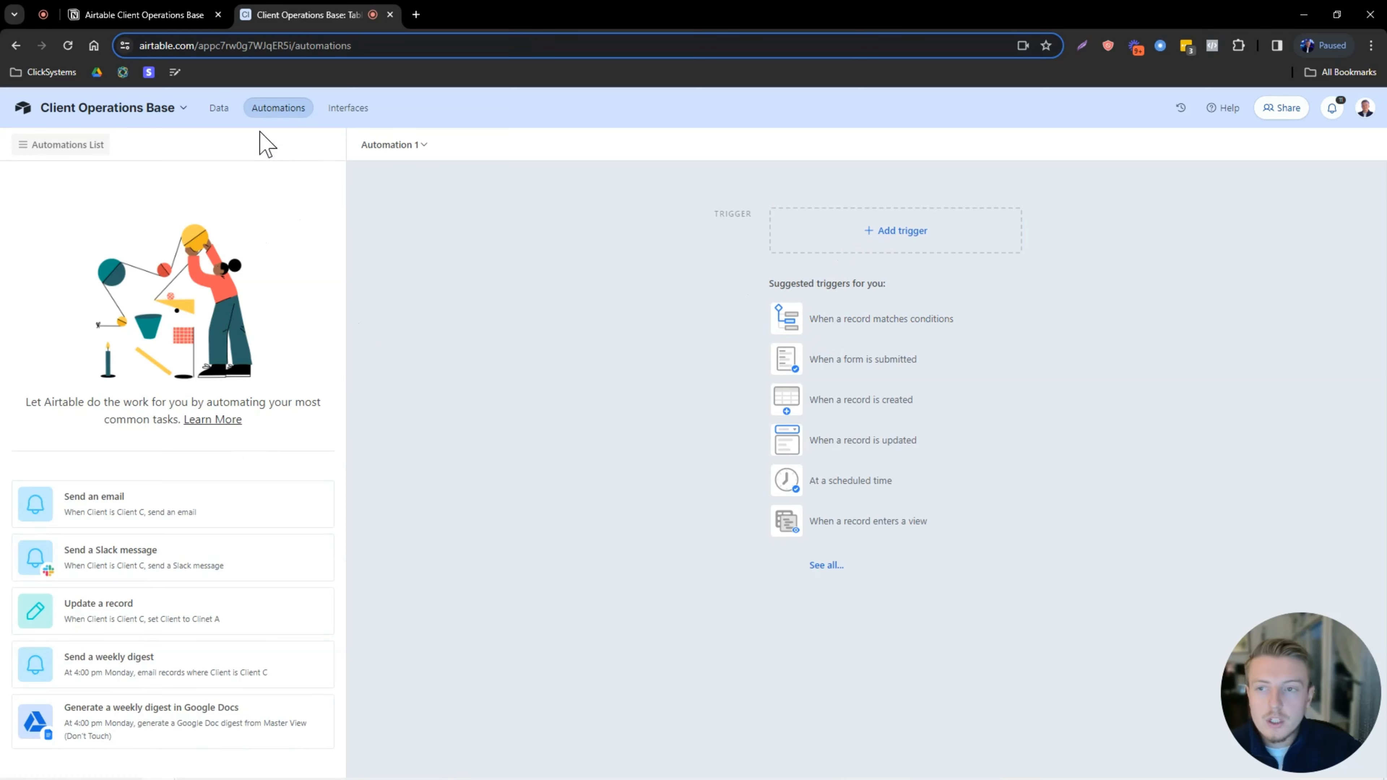
{"action": "left_click", "coordinate": [218, 108]}
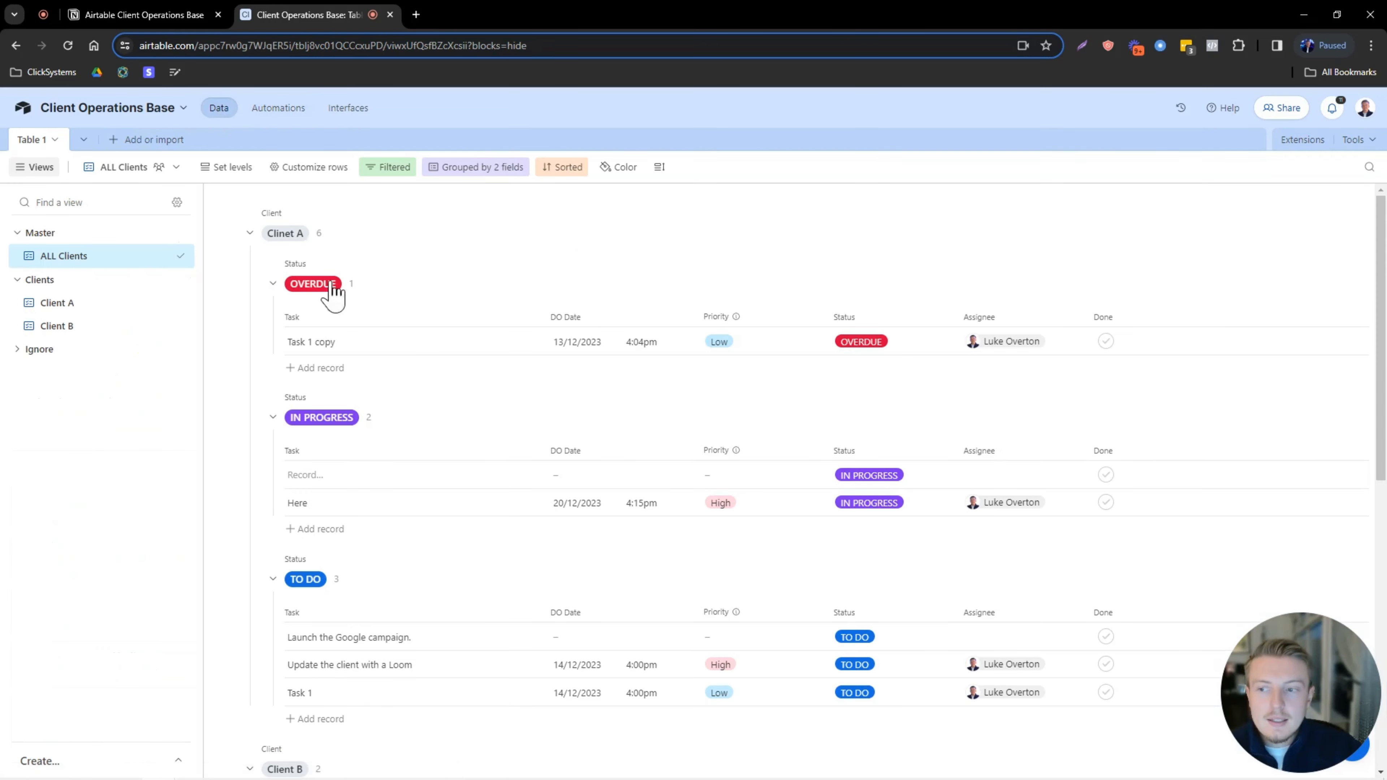
{"action": "left_click", "coordinate": [1105, 341]}
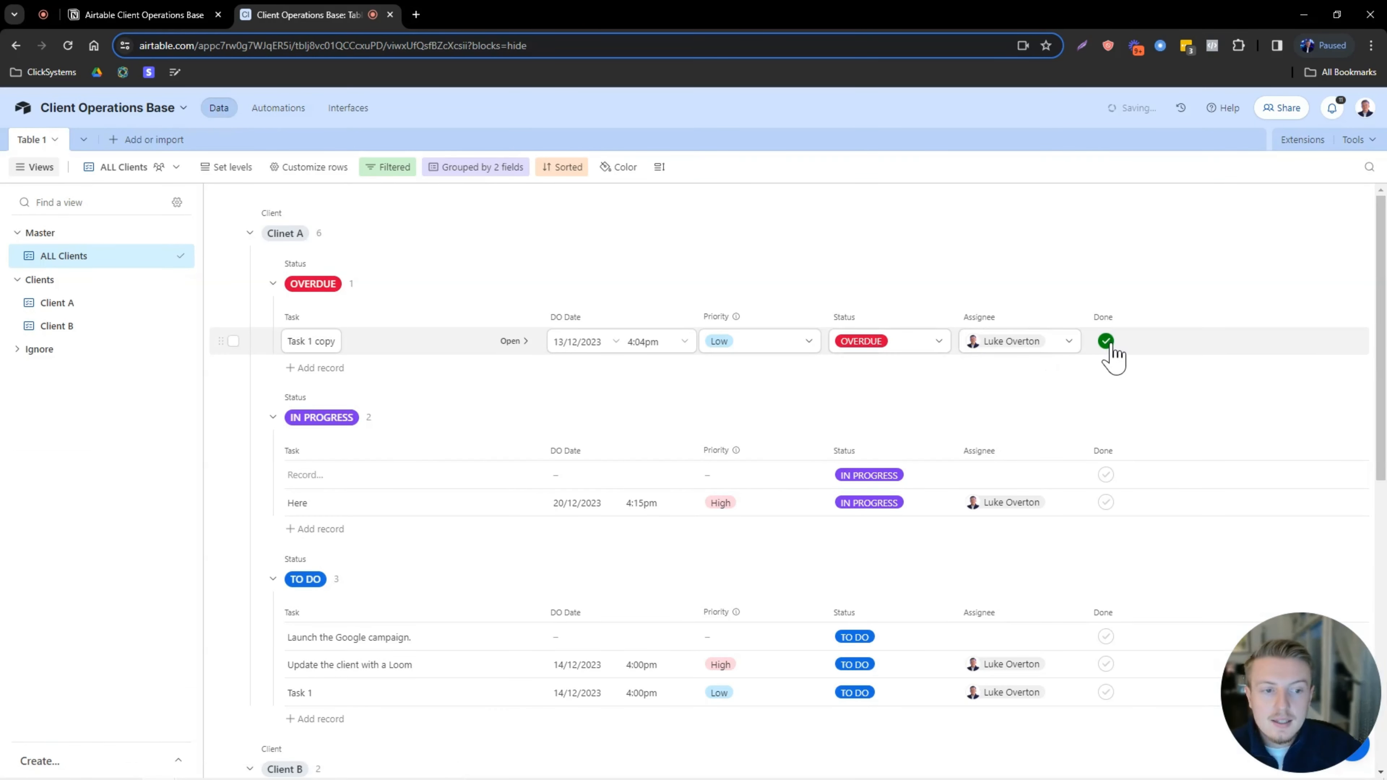
{"action": "left_click", "coordinate": [854, 342]}
{"action": "left_click", "coordinate": [931, 246]}
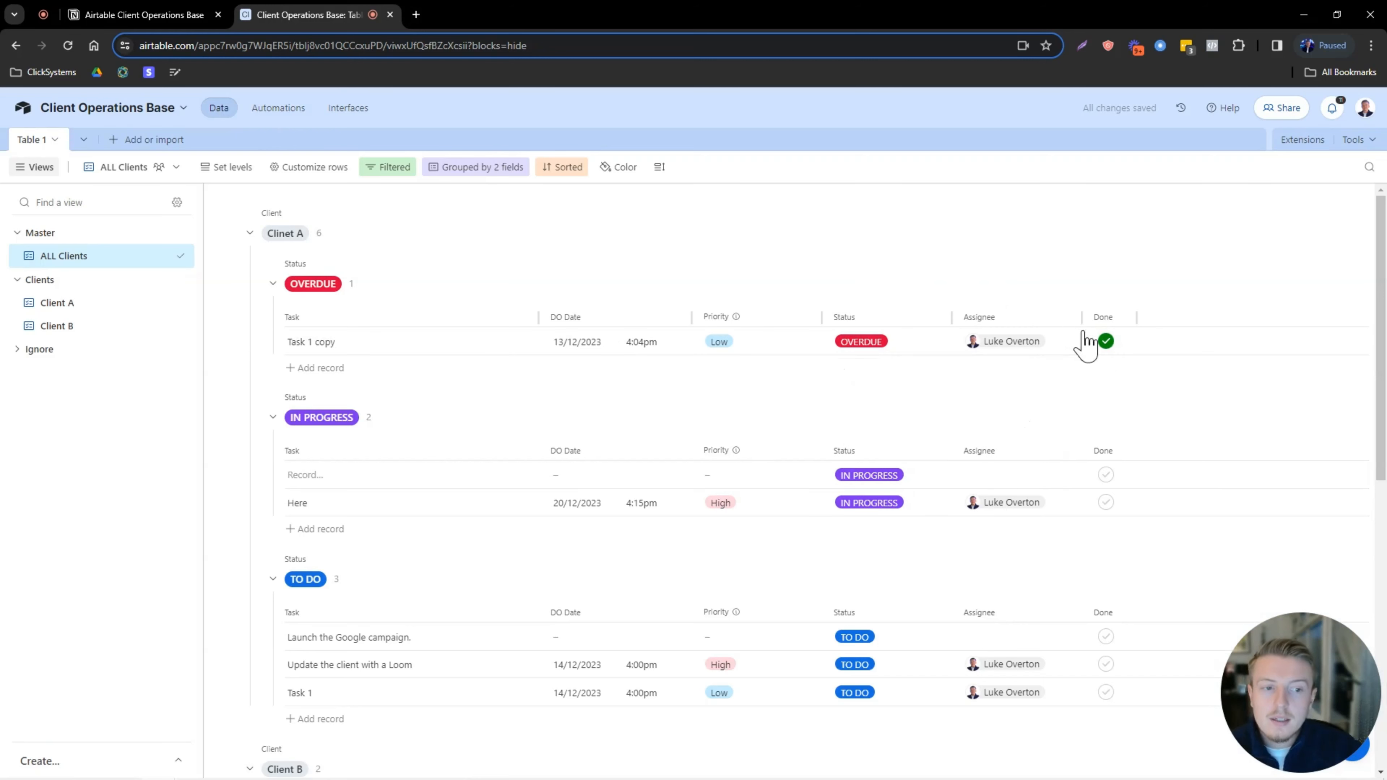
{"action": "left_click", "coordinate": [1105, 340]}
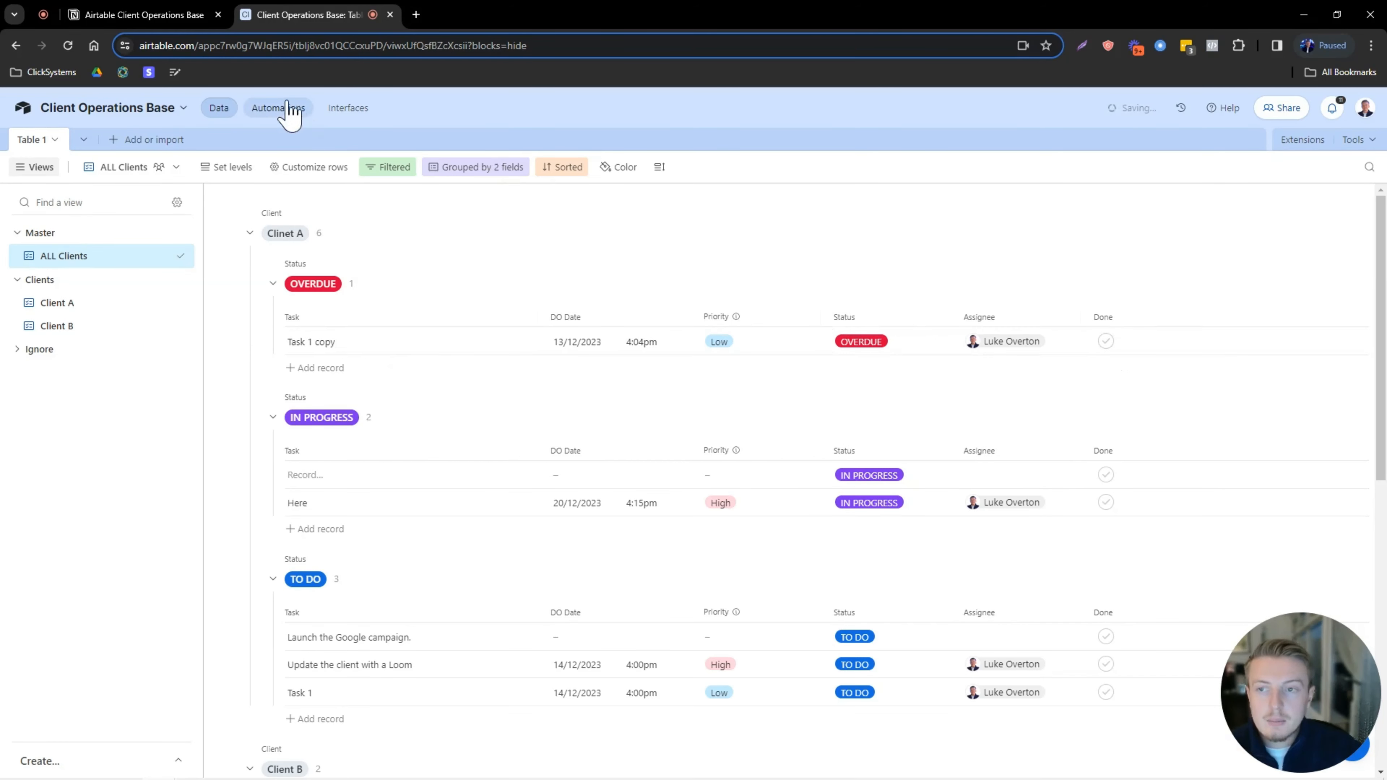
Give Automation 1 the trigger 'When a record matches conditions'.
{"action": "left_click", "coordinate": [278, 107]}
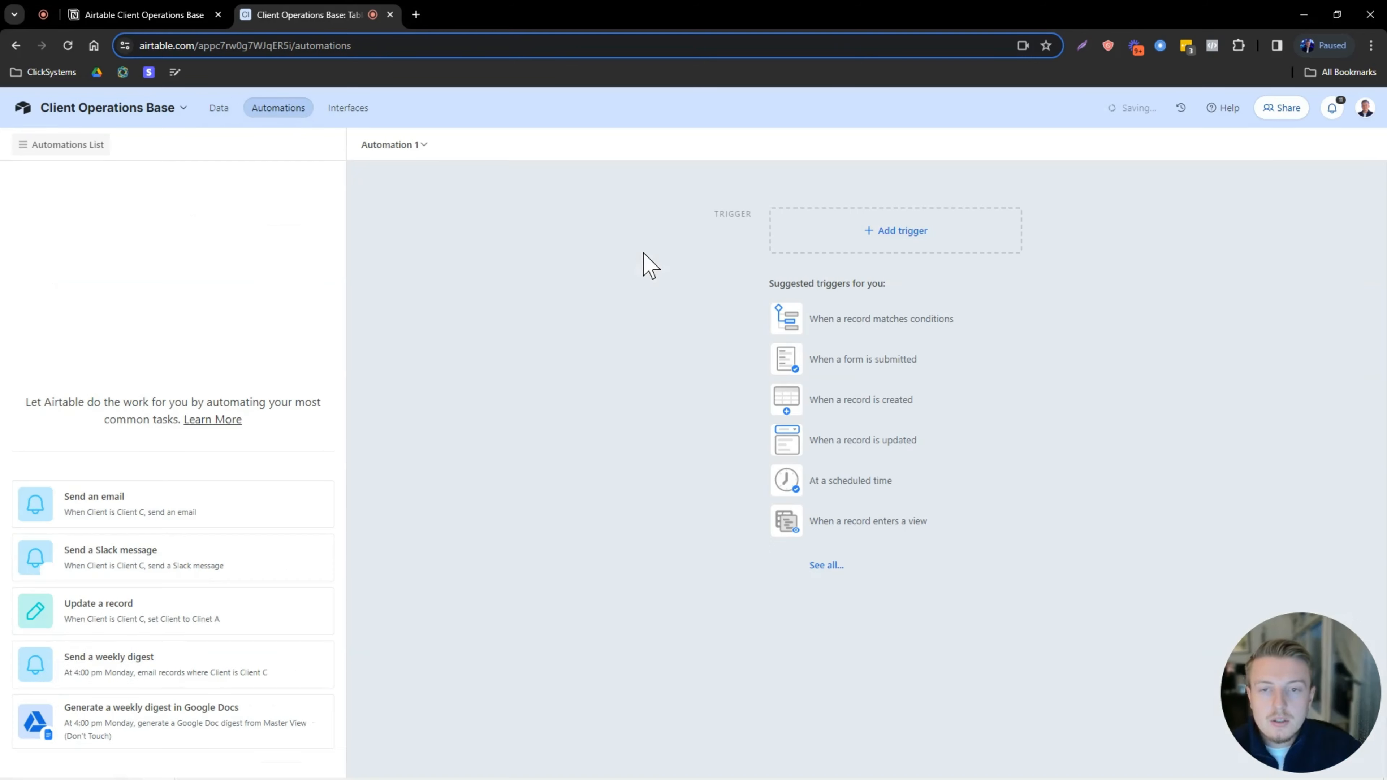
{"action": "left_click", "coordinate": [879, 234]}
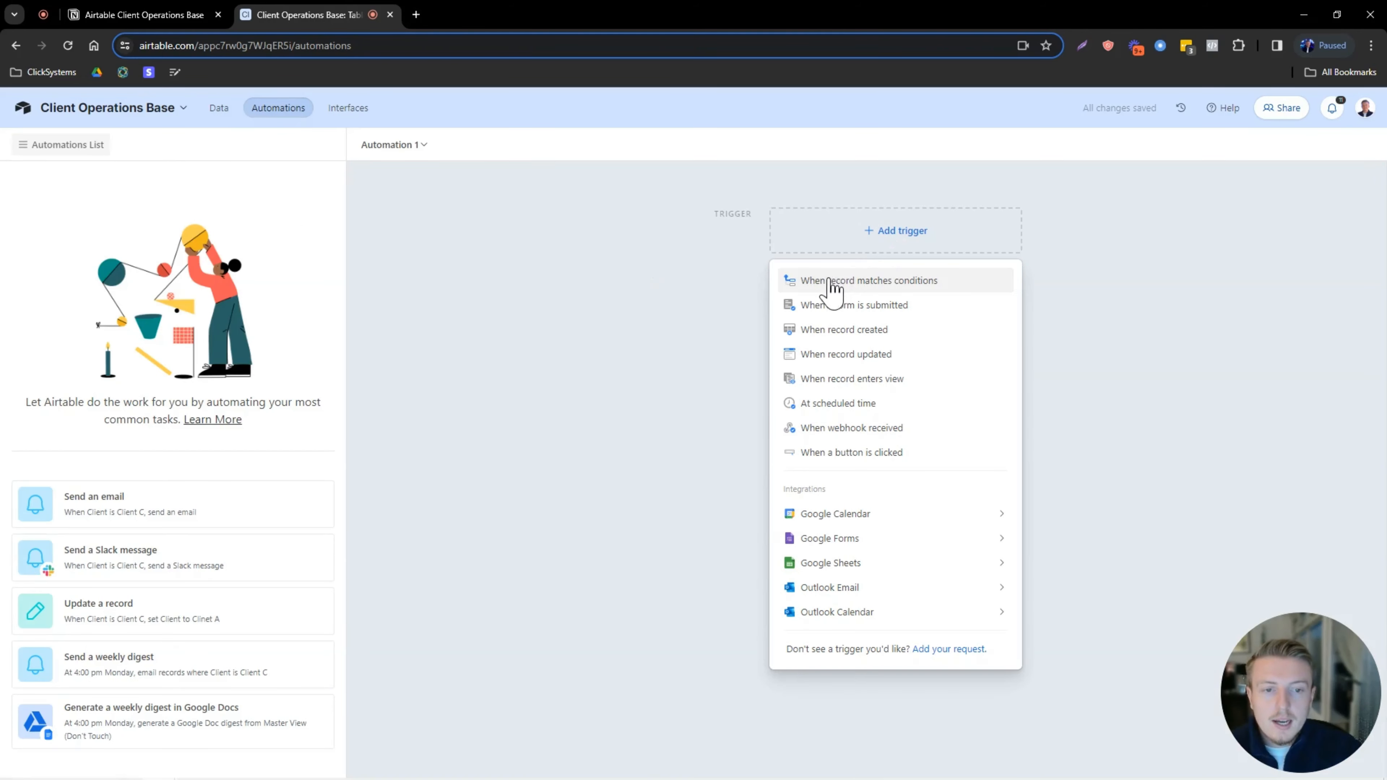
{"action": "left_click", "coordinate": [922, 283]}
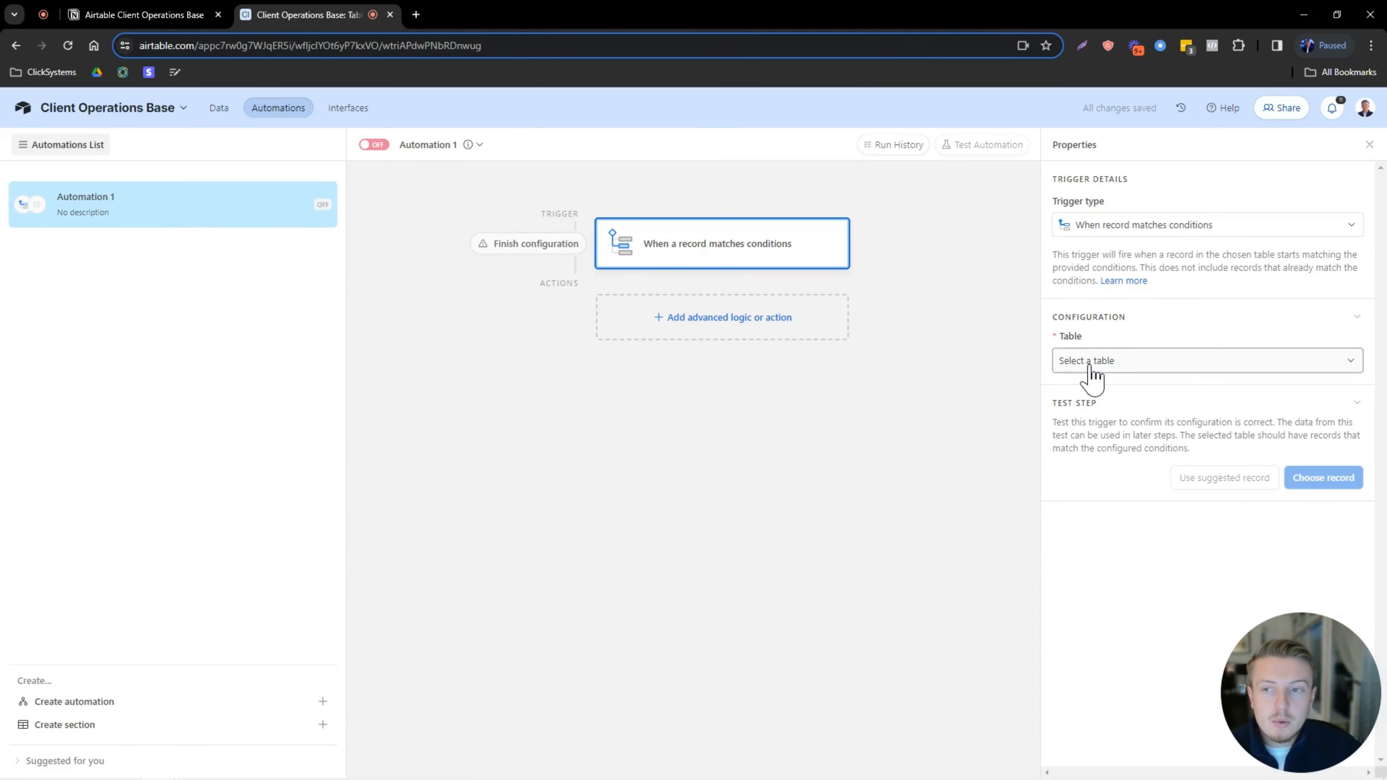
{"action": "left_click", "coordinate": [221, 110]}
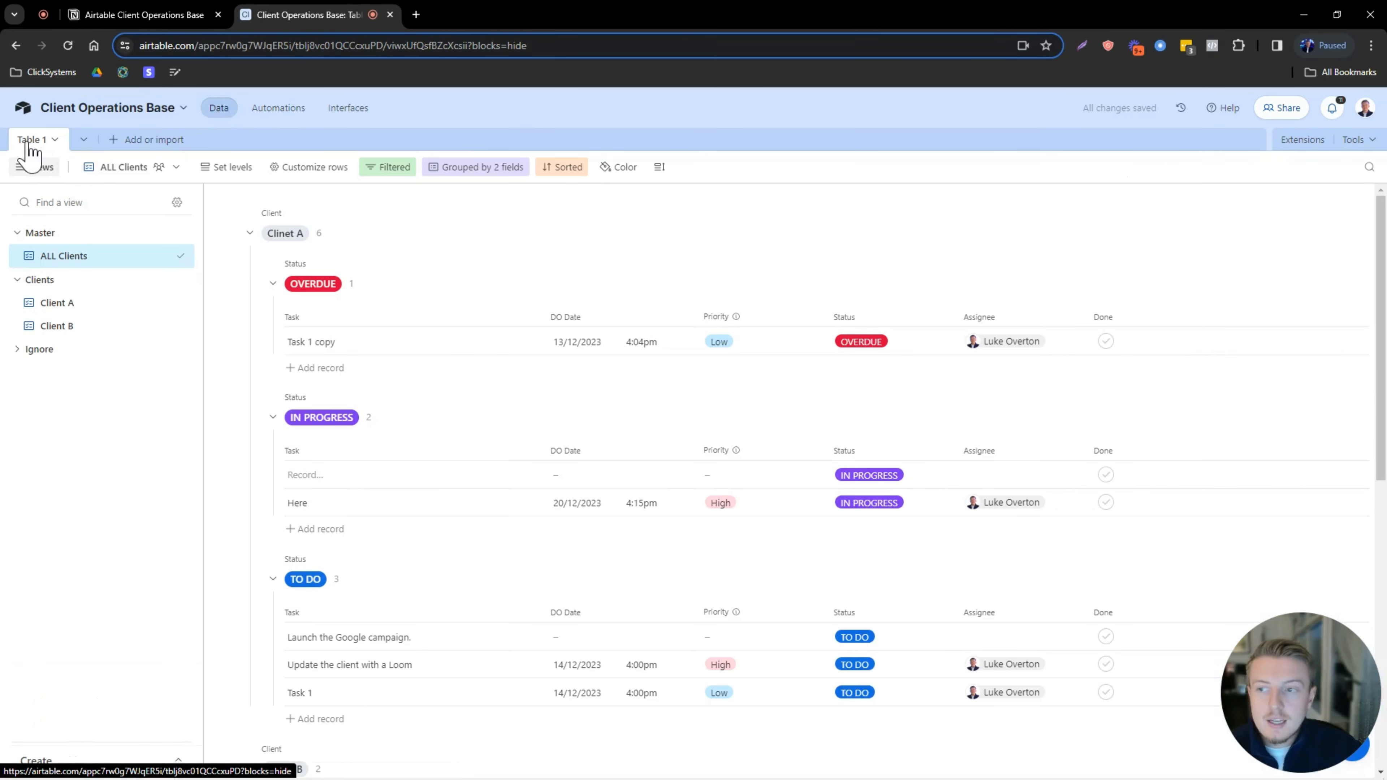
Rename the Table 1 table to 'Project Management' and return to automations.
{"action": "left_click", "coordinate": [44, 141]}
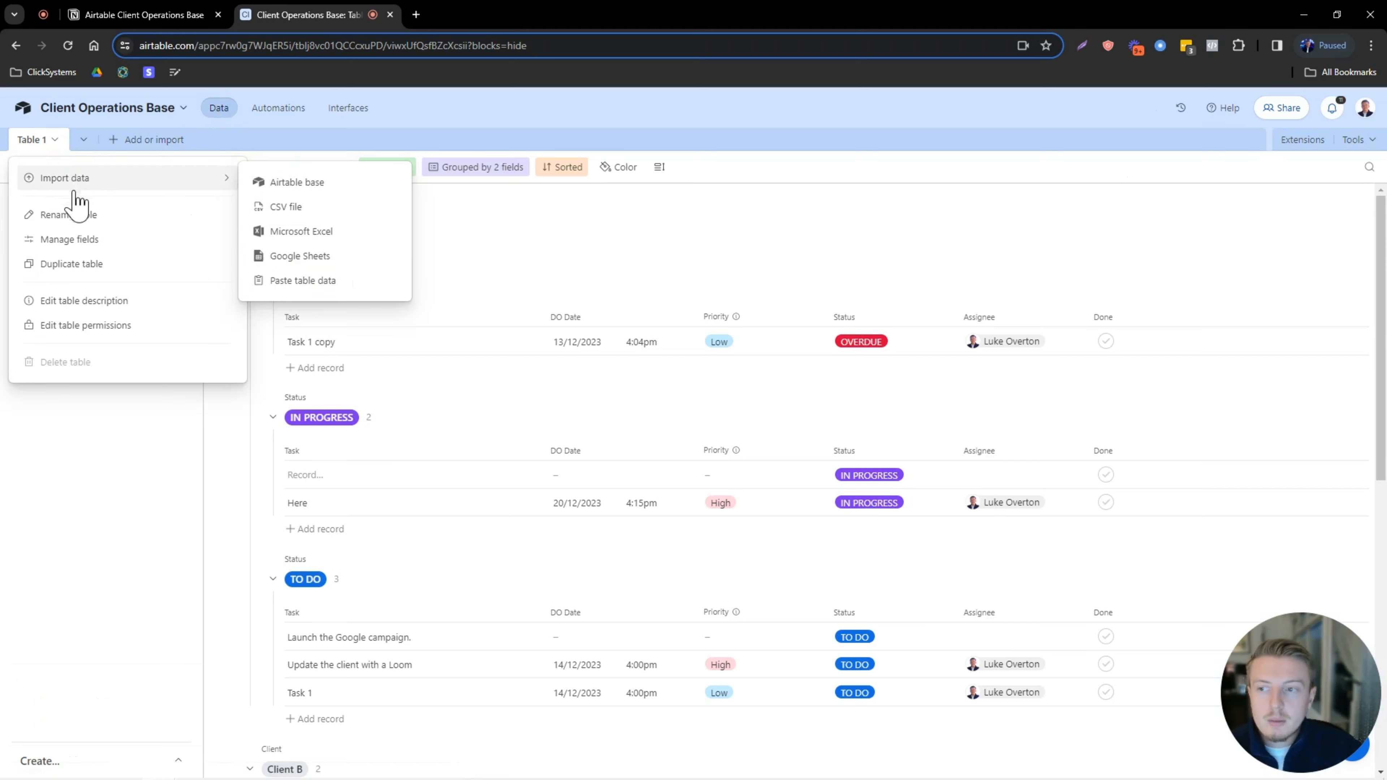
{"action": "left_click", "coordinate": [92, 215]}
{"action": "key", "text": "Caps_Lock"}
{"action": "type", "text": "Pro"}
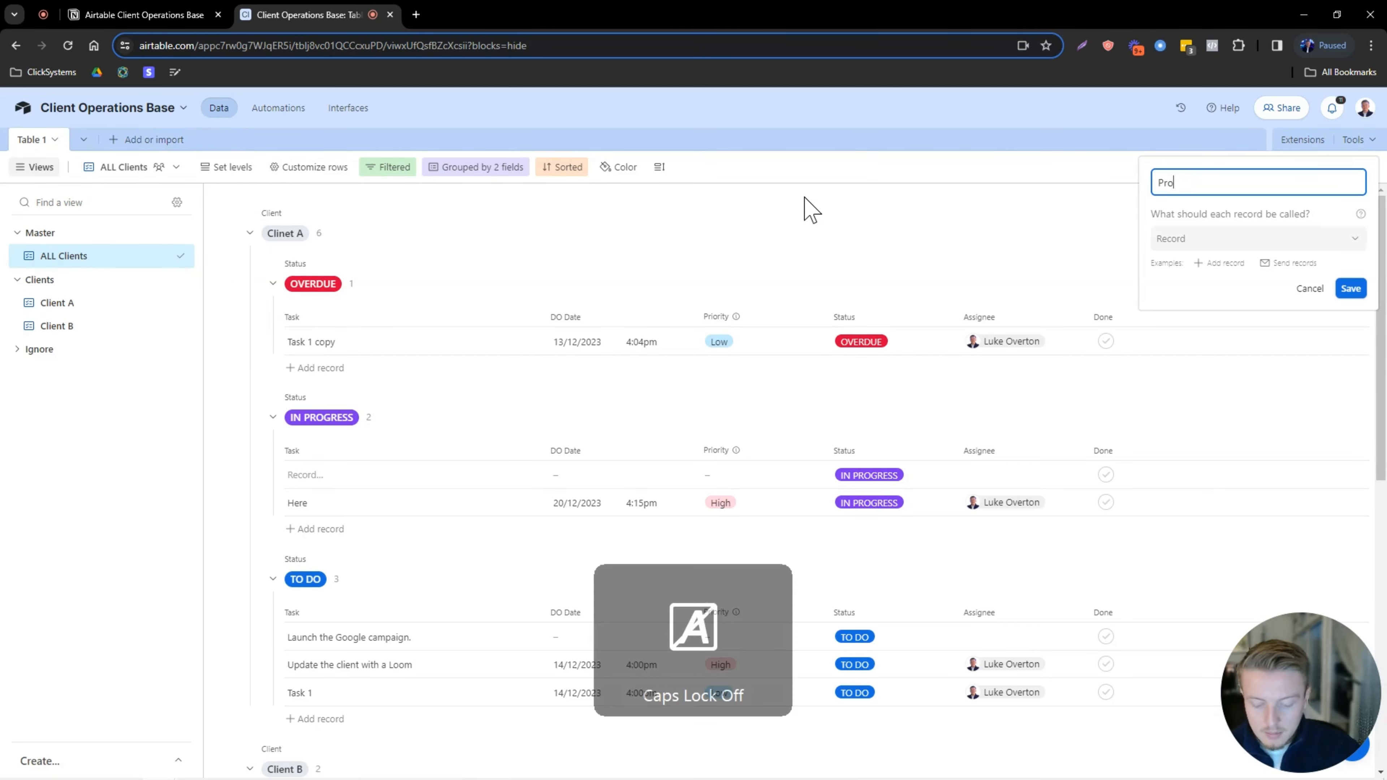
{"action": "type", "text": "ject Management"}
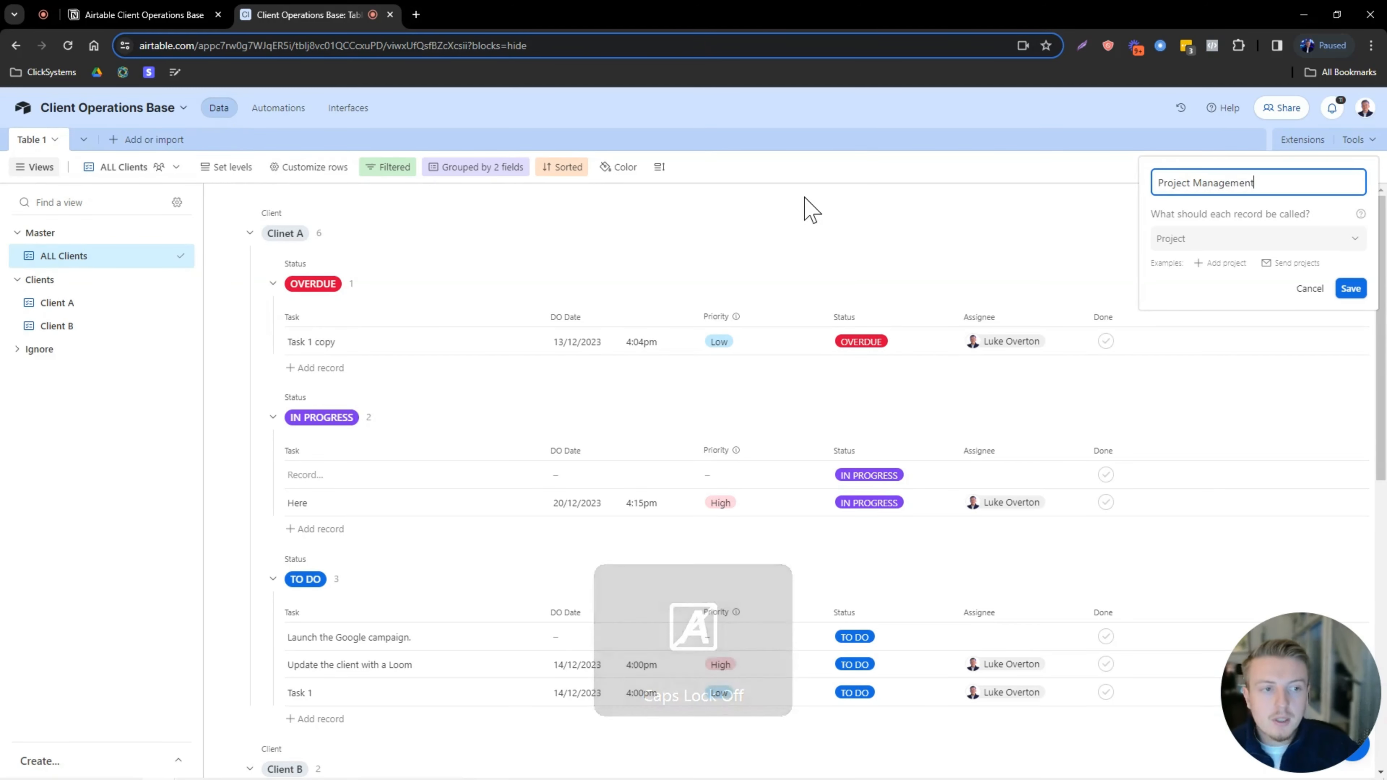
{"action": "left_click", "coordinate": [1348, 288]}
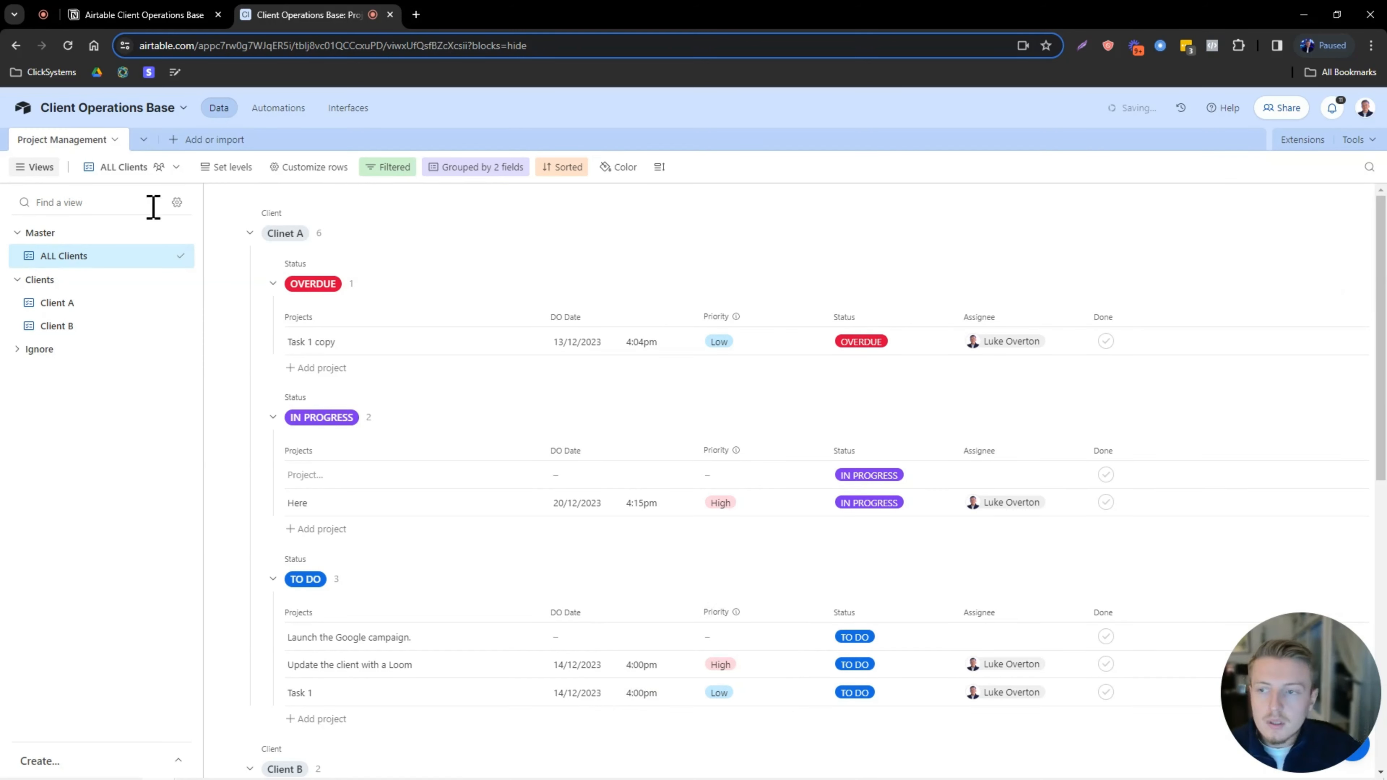
{"action": "left_click", "coordinate": [281, 112]}
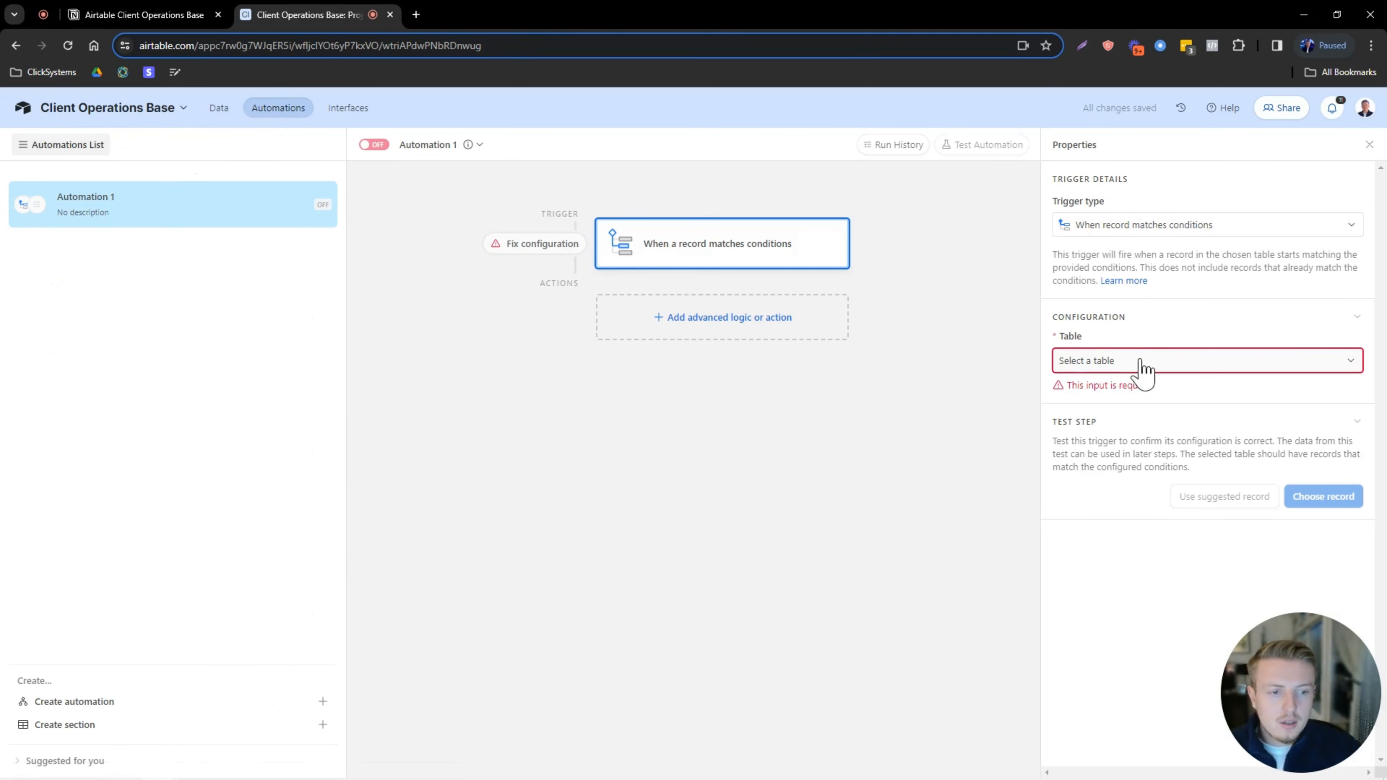
Point the trigger at the Project Management table with the condition Done is checked.
{"action": "left_click", "coordinate": [1142, 370]}
{"action": "left_click", "coordinate": [1111, 406]}
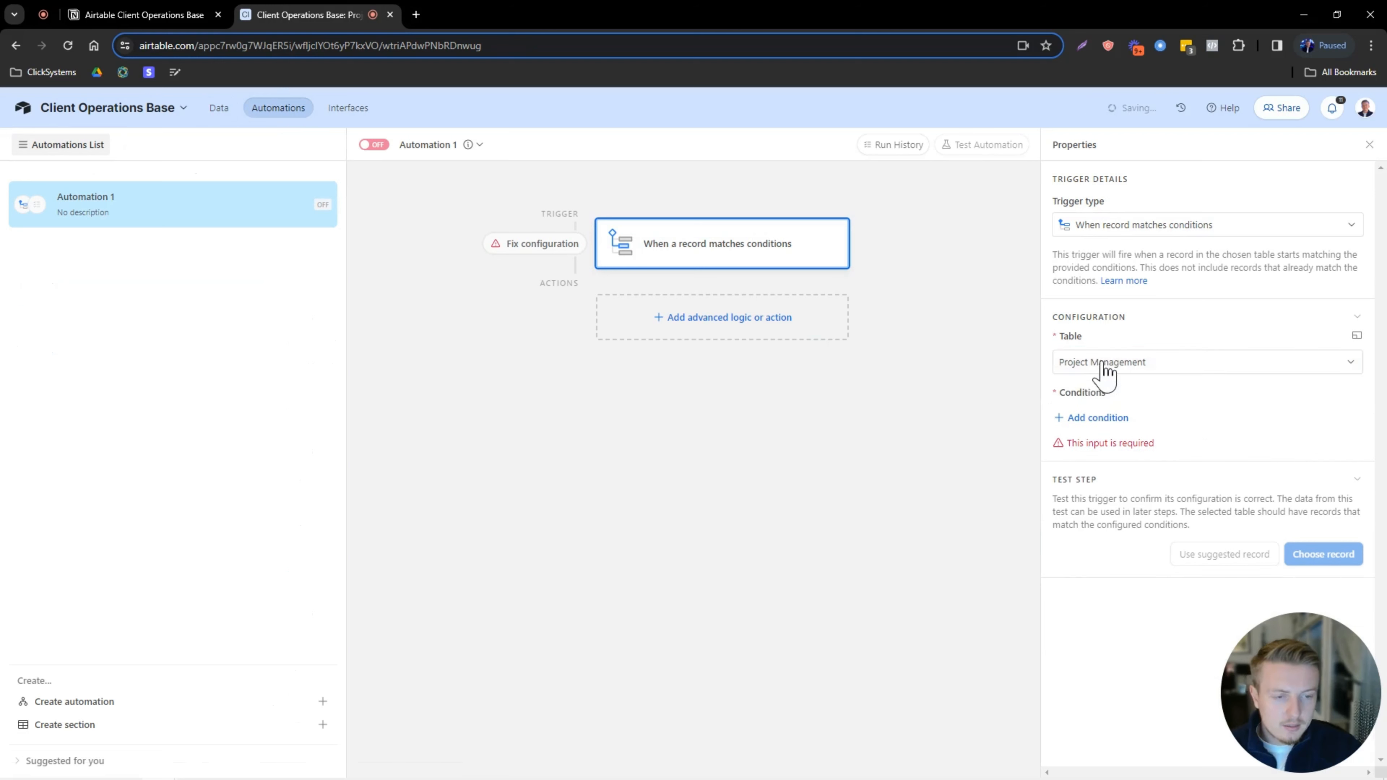
{"action": "left_click", "coordinate": [1094, 419]}
{"action": "left_click", "coordinate": [1126, 419]}
{"action": "scroll", "coordinate": [1145, 573], "scroll_direction": "down", "scroll_amount": 2}
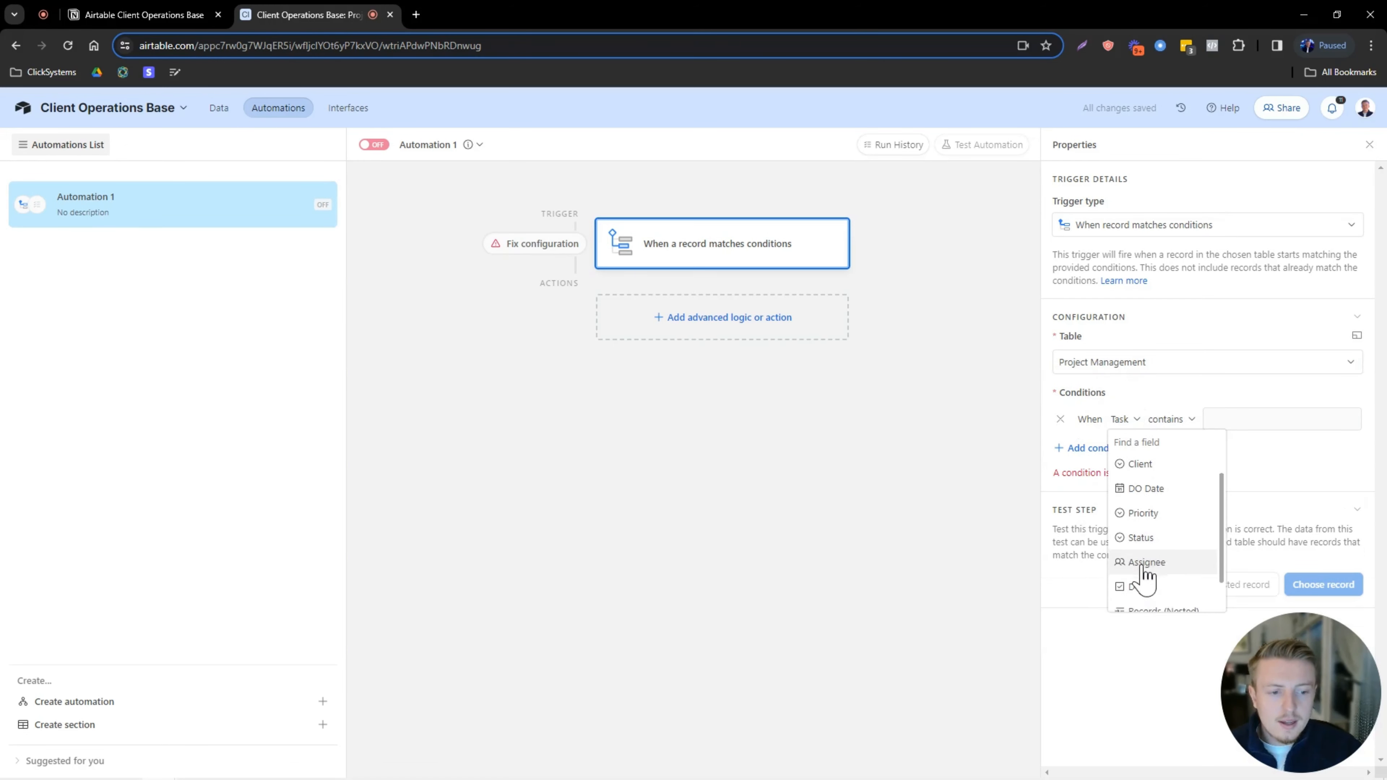
{"action": "scroll", "coordinate": [1147, 601], "scroll_direction": "up", "scroll_amount": 1}
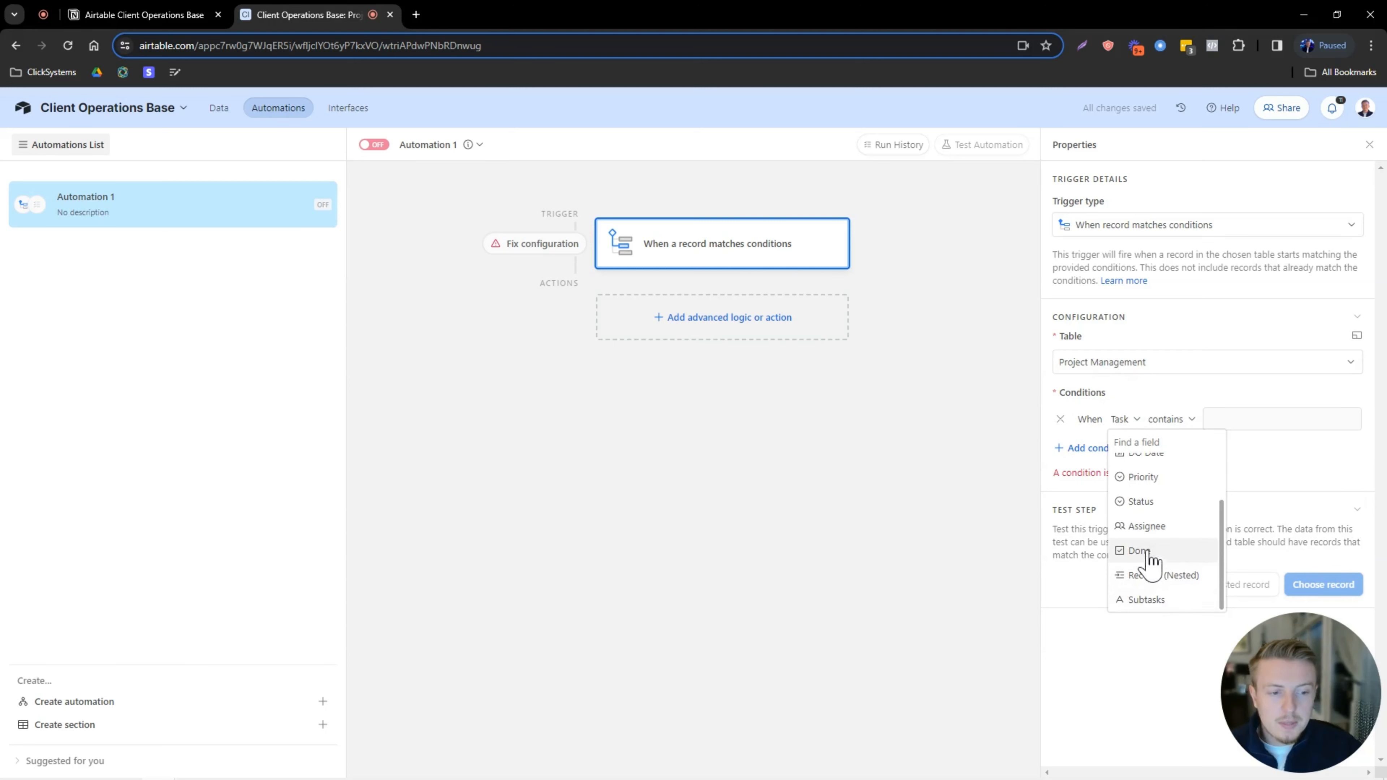
{"action": "scroll", "coordinate": [1152, 611], "scroll_direction": "down", "scroll_amount": 1}
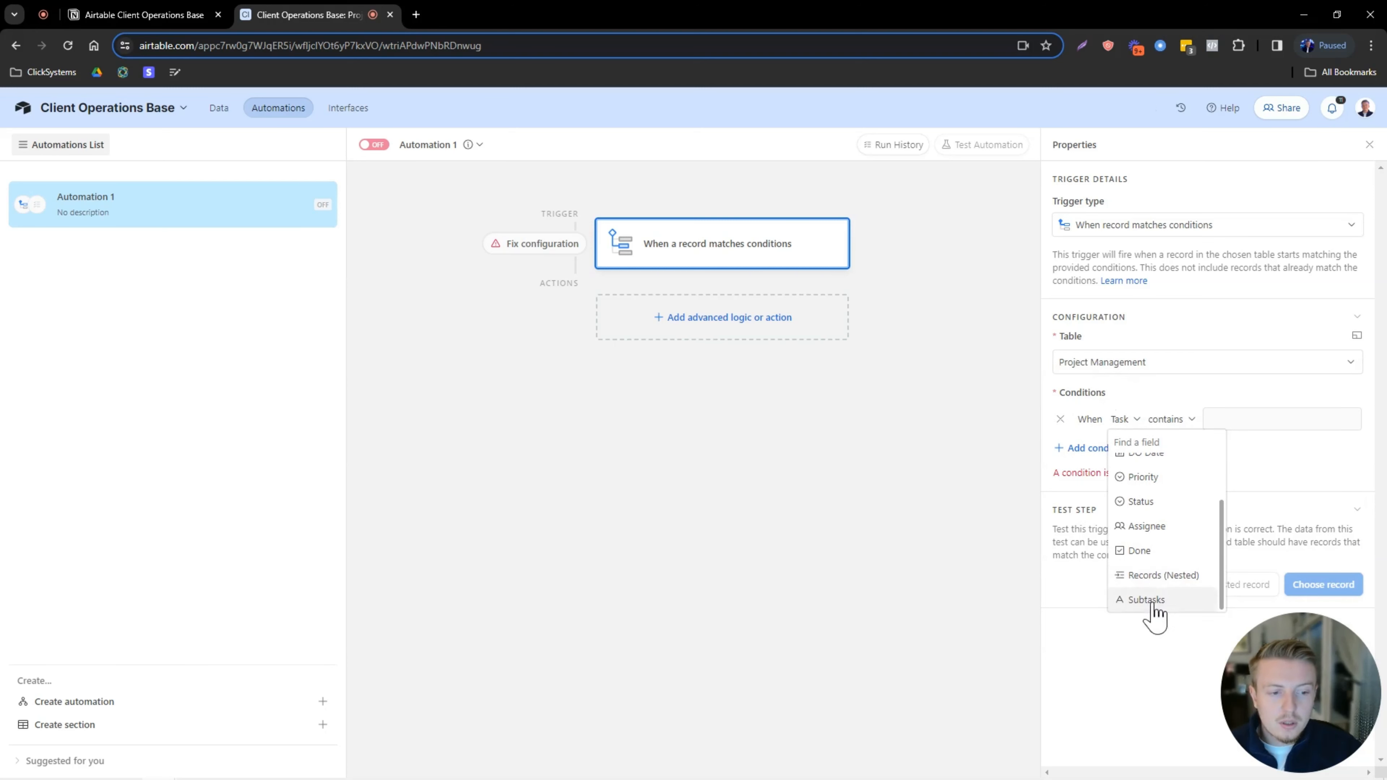
{"action": "left_click", "coordinate": [1147, 553]}
{"action": "left_click", "coordinate": [1181, 421]}
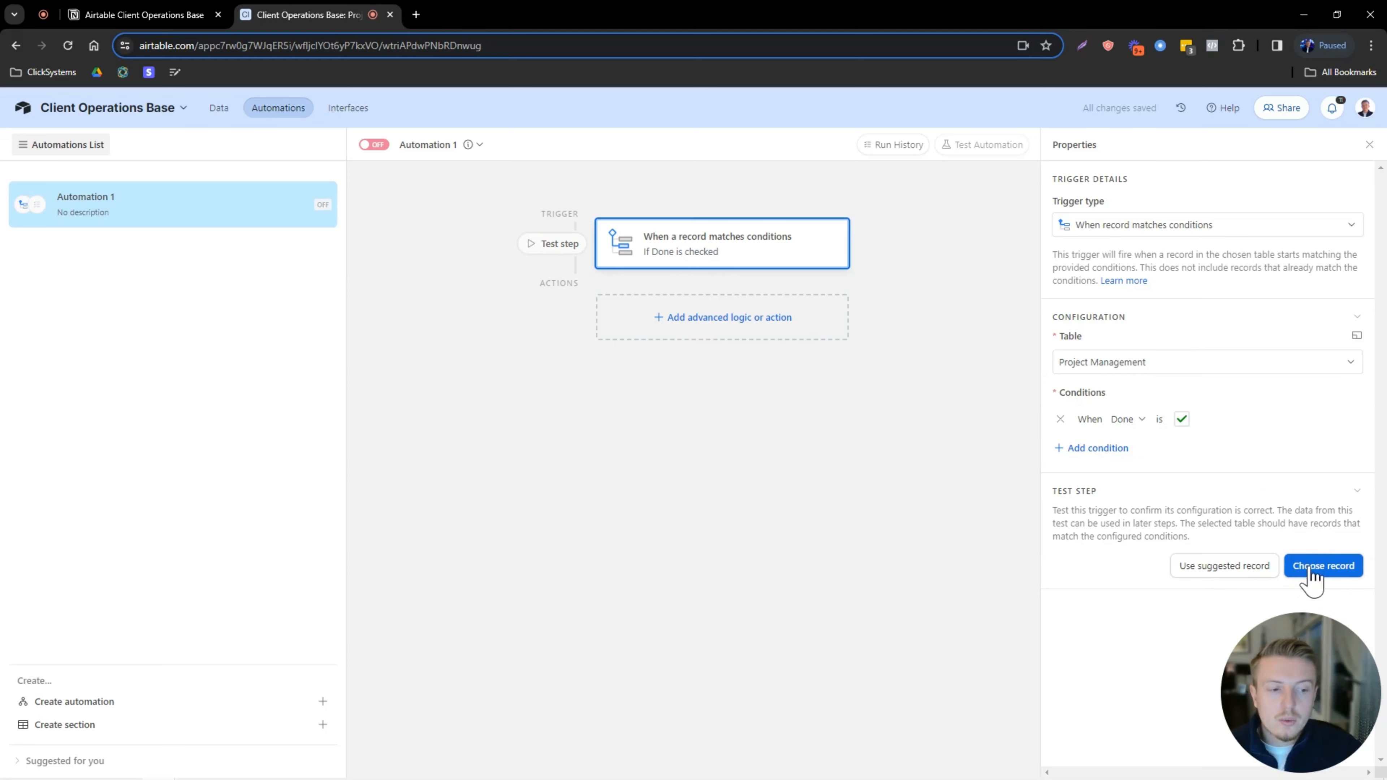
Look for a test record, find none matching, and return to the project records.
{"action": "left_click", "coordinate": [1313, 568]}
{"action": "left_click_drag", "start_coordinate": [505, 339], "coordinate": [775, 353]}
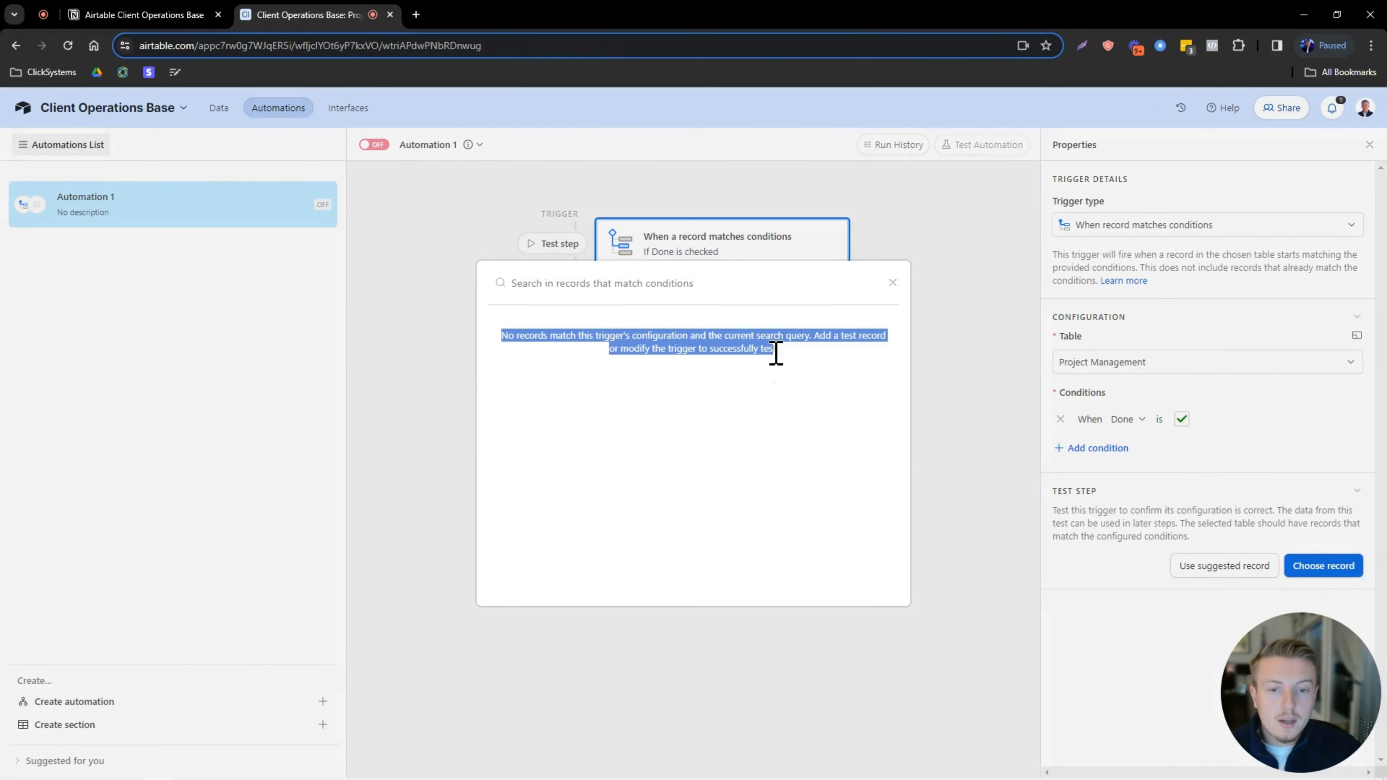
{"action": "left_click", "coordinate": [891, 284]}
{"action": "left_click", "coordinate": [229, 112]}
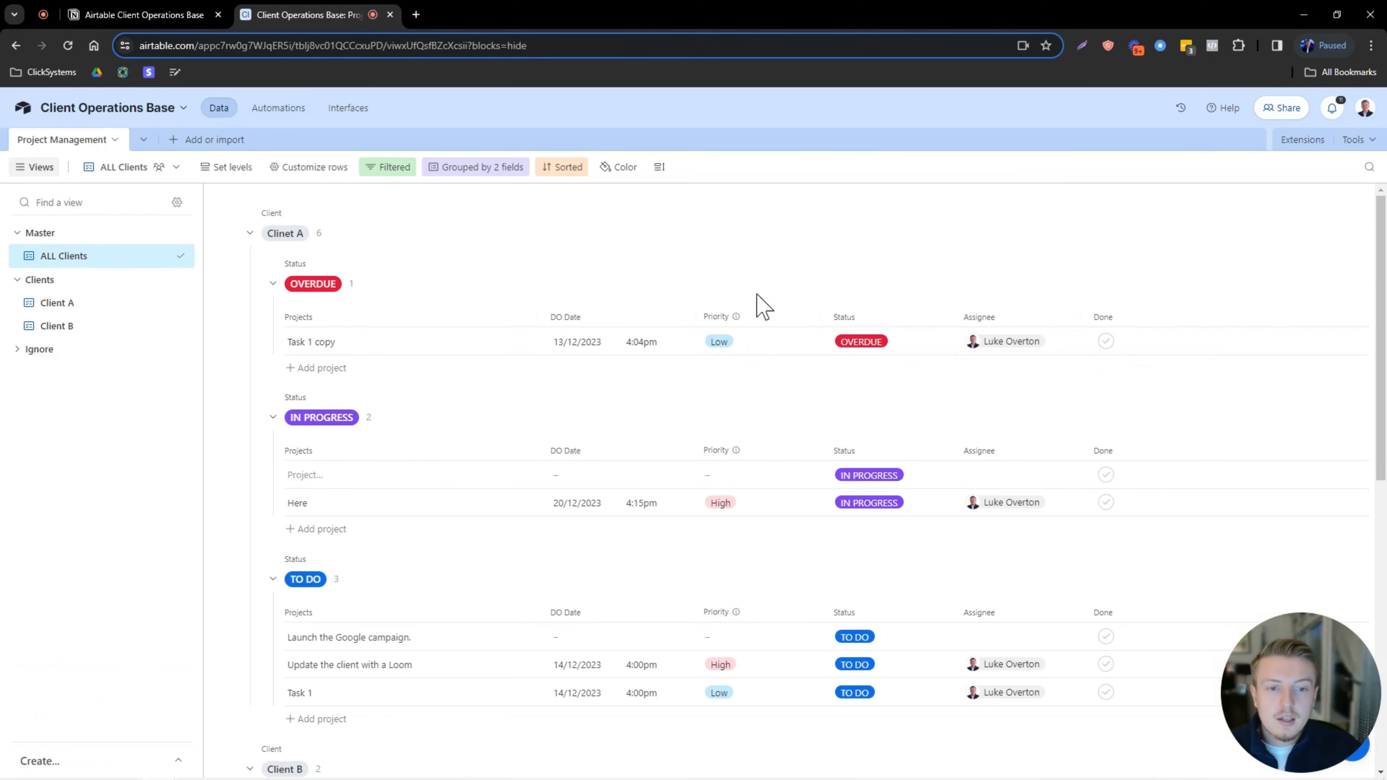
Check Done on the task 'Here' in Client A and use it as the trigger's test record.
{"action": "left_click", "coordinate": [1105, 503]}
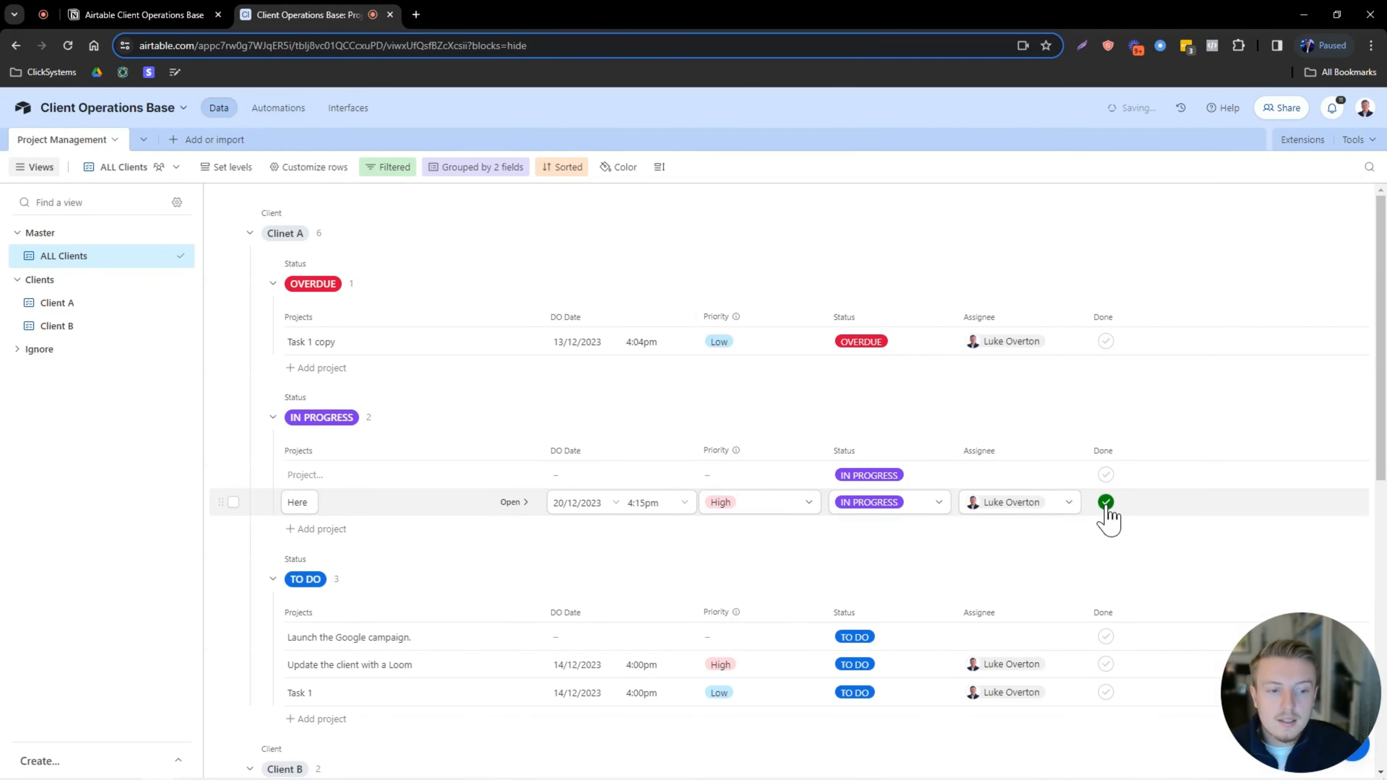
{"action": "left_click", "coordinate": [283, 109]}
{"action": "left_click", "coordinate": [217, 110]}
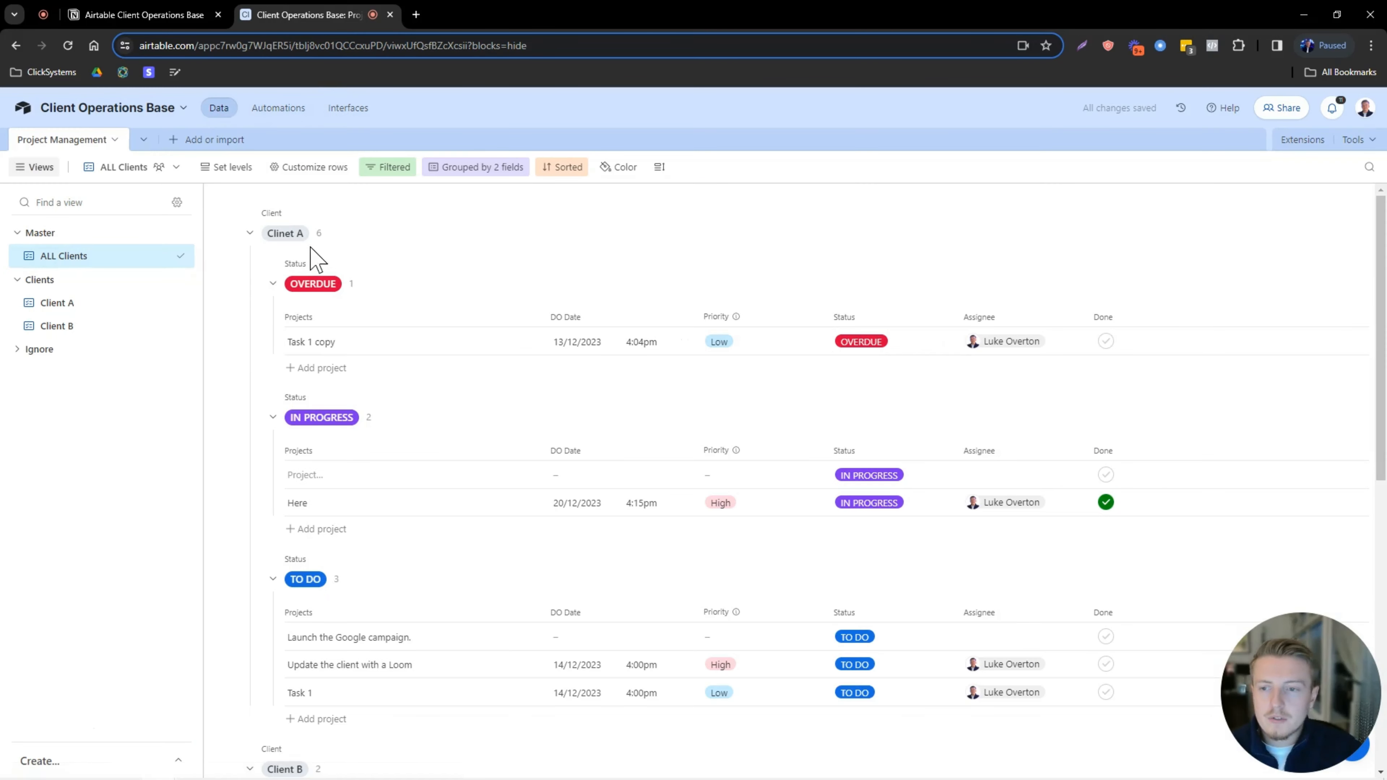
{"action": "left_click", "coordinate": [70, 303]}
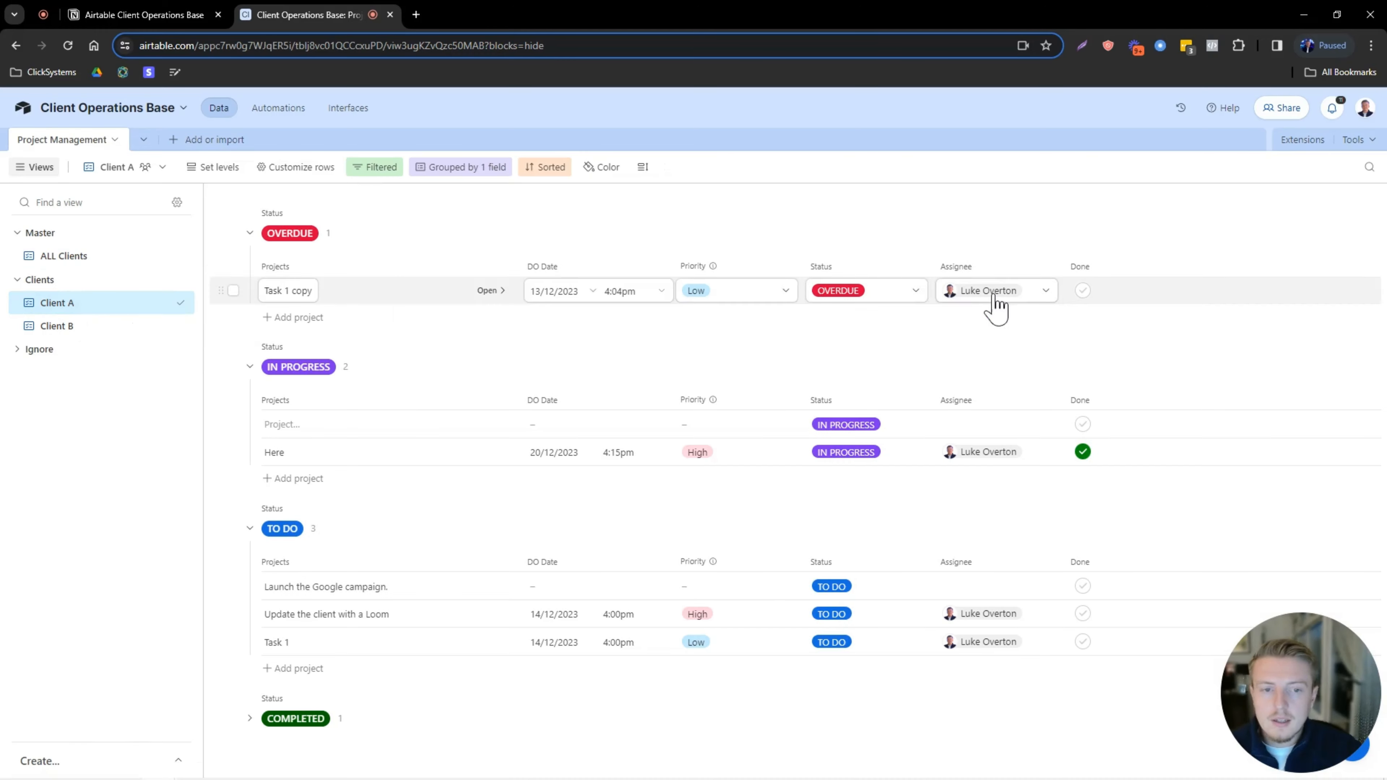
{"action": "left_click", "coordinate": [1082, 451]}
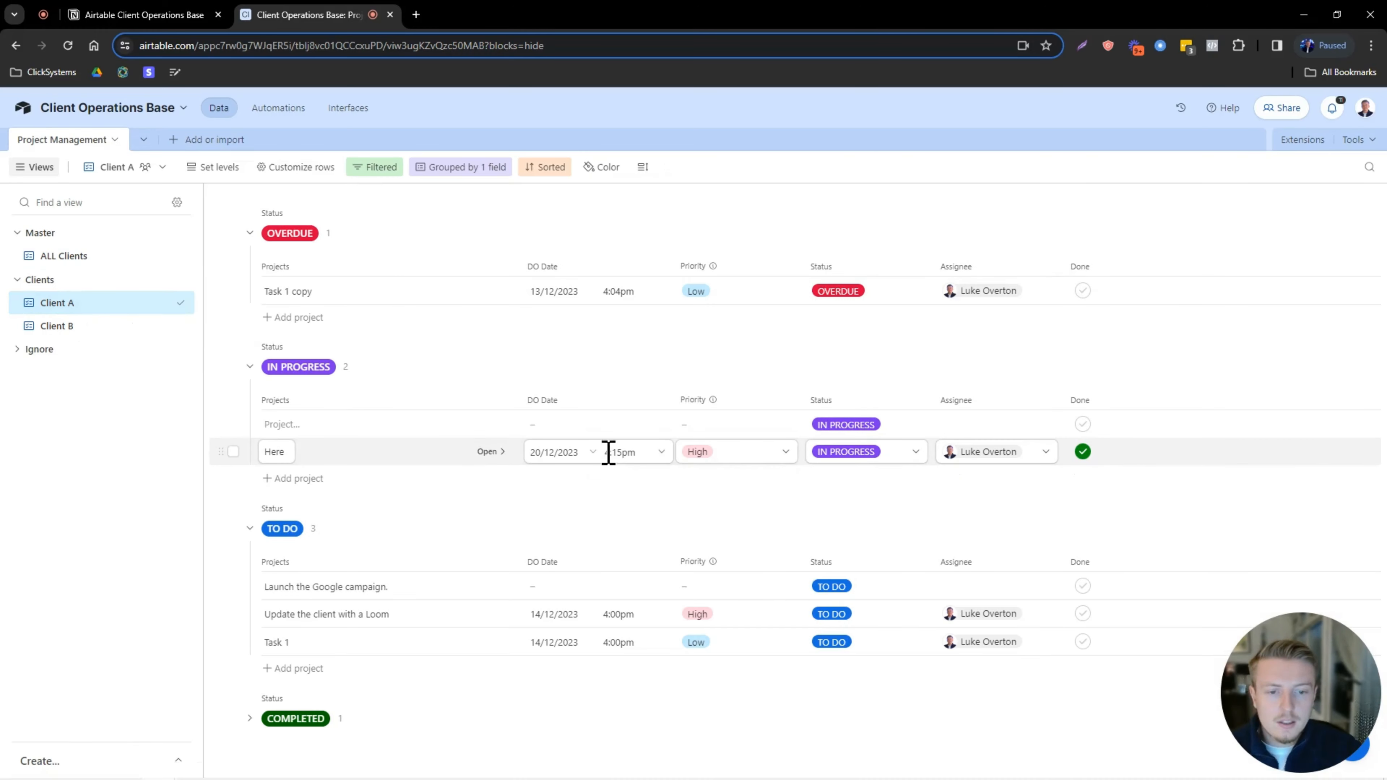
{"action": "left_click", "coordinate": [292, 109]}
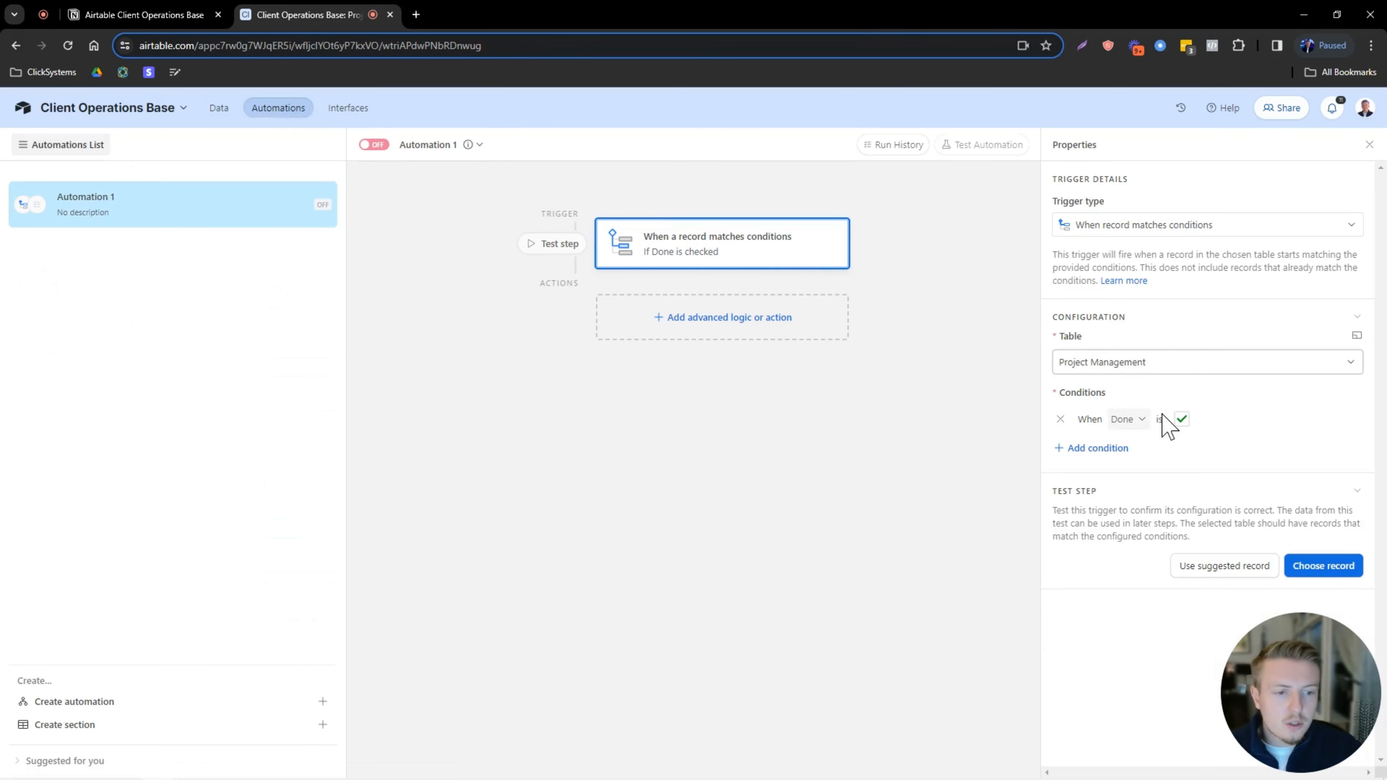
{"action": "left_click", "coordinate": [1323, 566]}
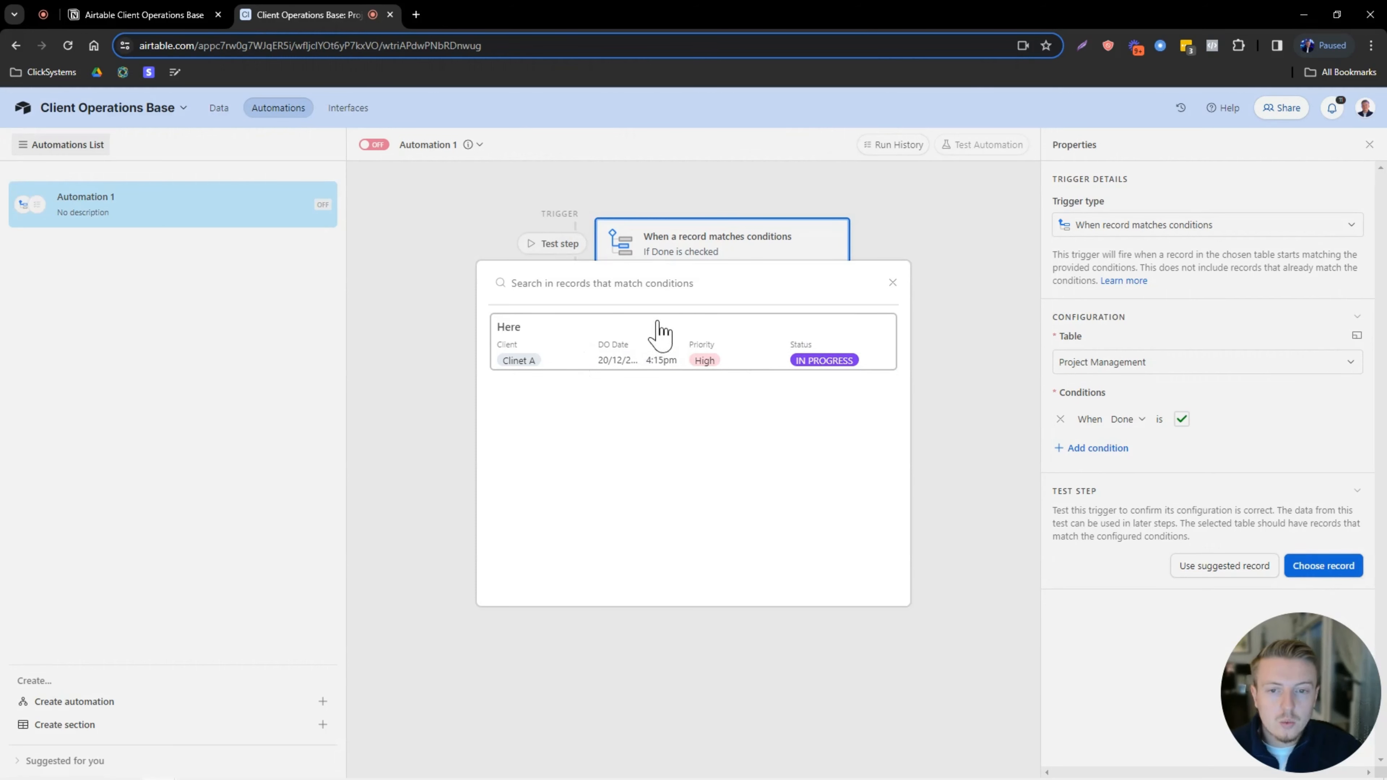
{"action": "left_click", "coordinate": [710, 341]}
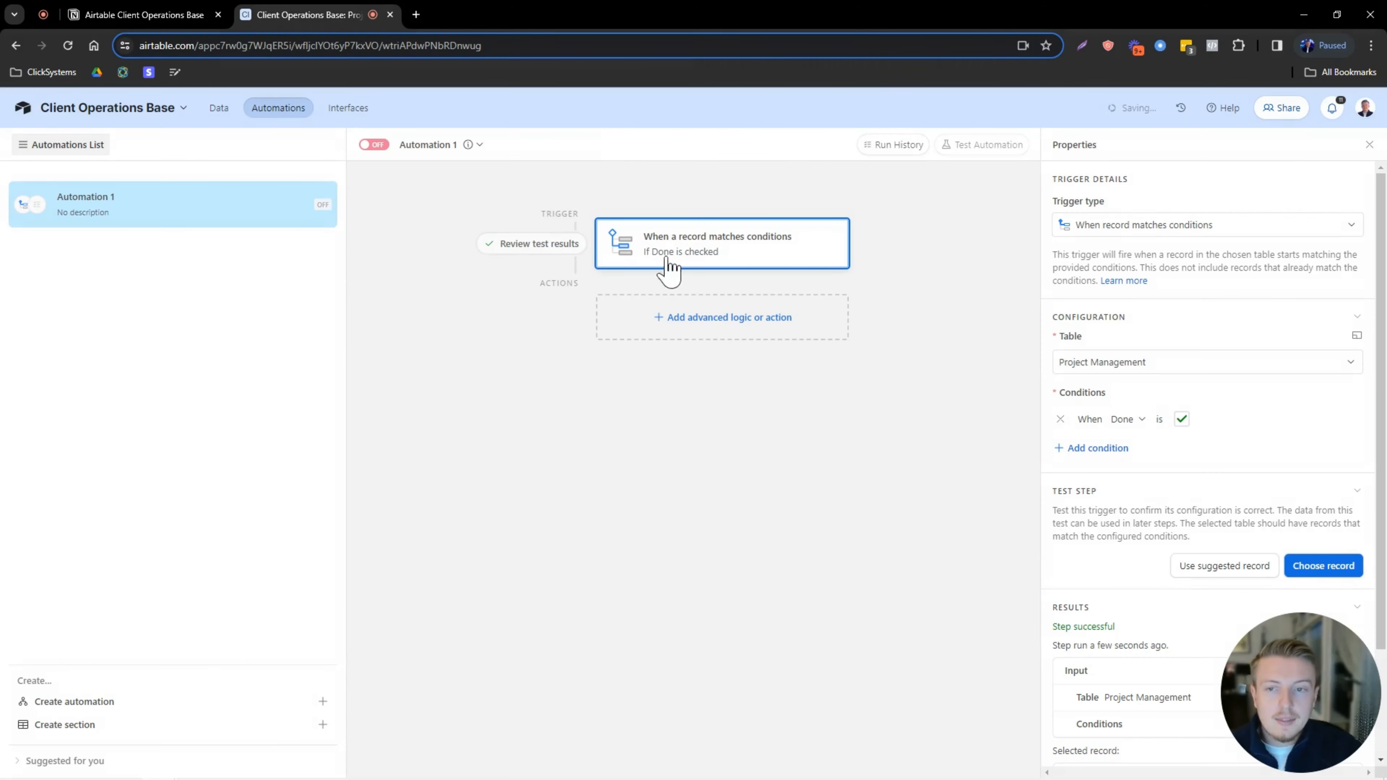
Add an Update record action targeting the Project Management table.
{"action": "left_click", "coordinate": [734, 323]}
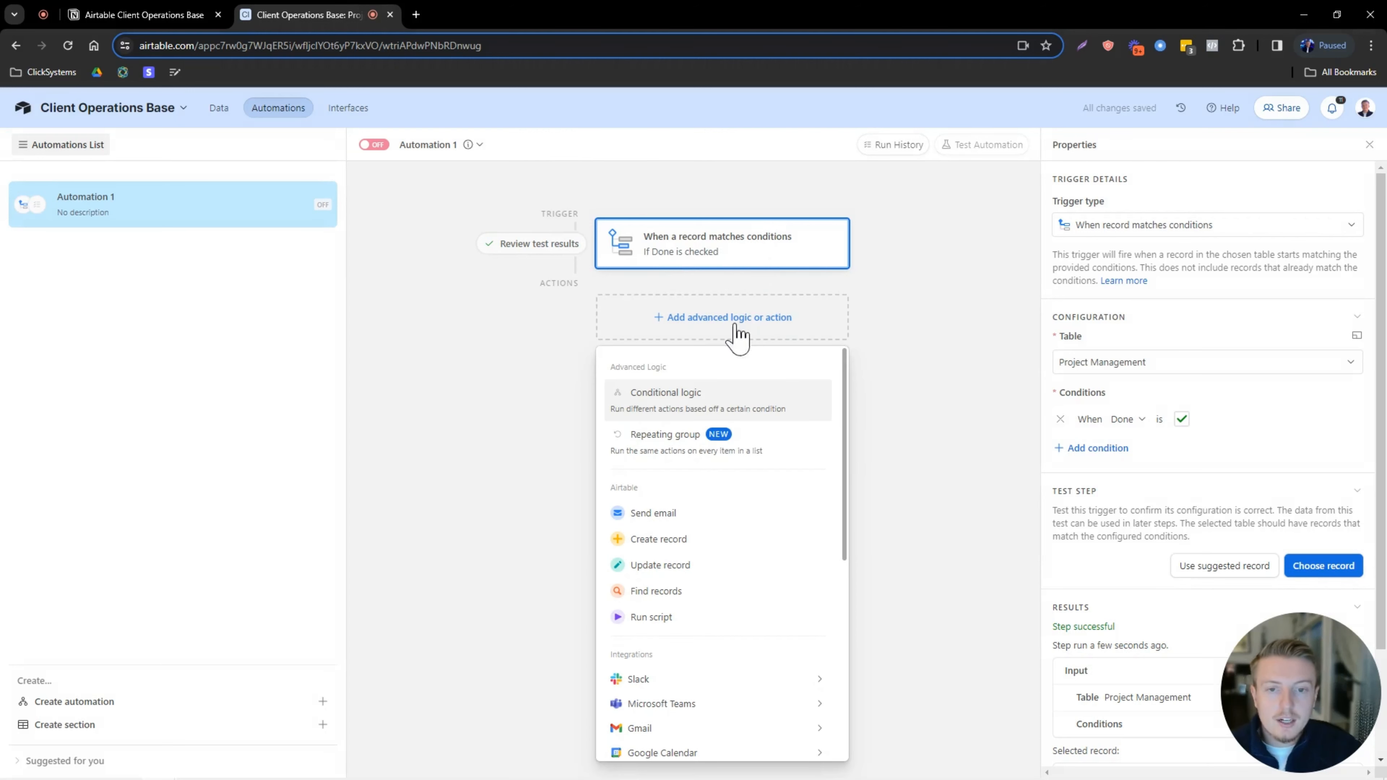
{"action": "left_click", "coordinate": [679, 571]}
{"action": "left_click", "coordinate": [1127, 490]}
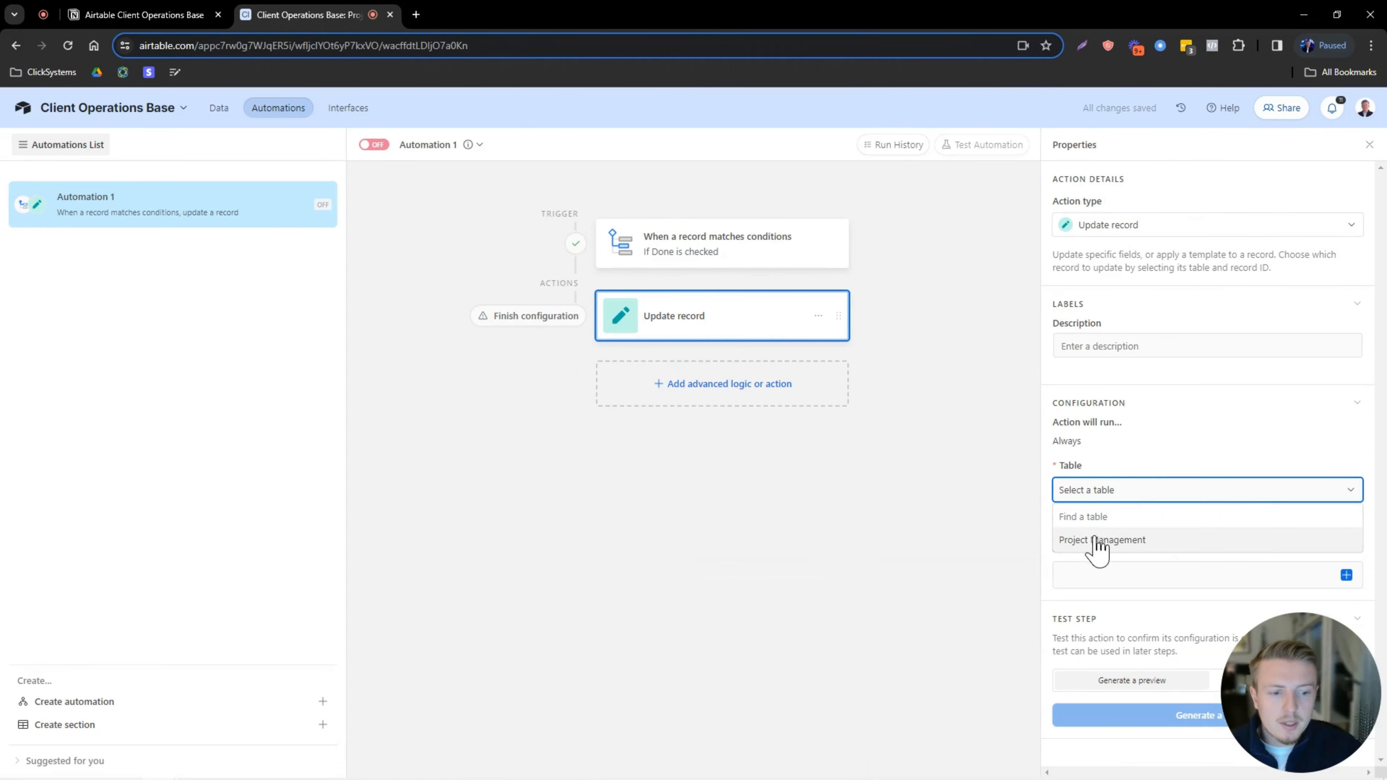
{"action": "left_click", "coordinate": [1130, 542]}
{"action": "scroll", "coordinate": [1141, 559], "scroll_direction": "down", "scroll_amount": 2}
{"action": "left_click_drag", "start_coordinate": [1310, 709], "coordinate": [110, 389]}
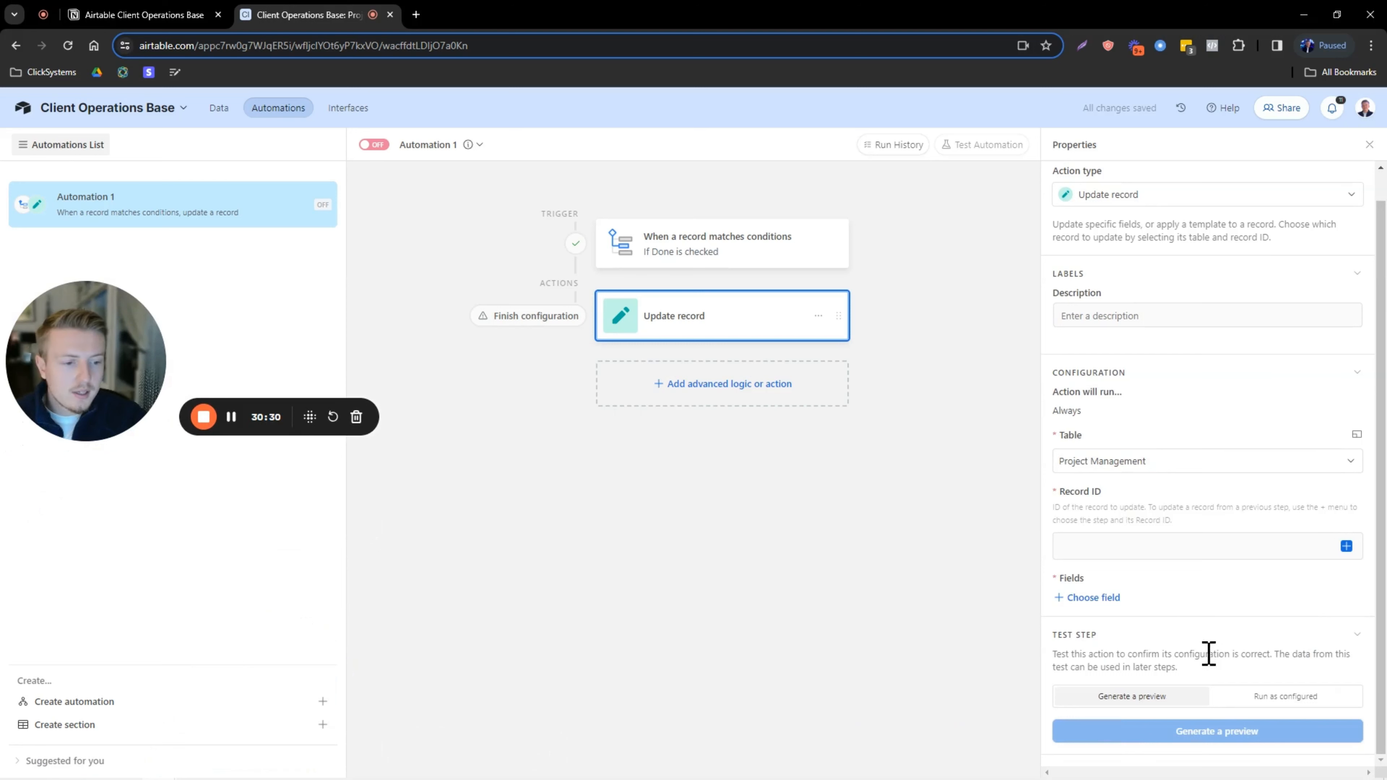
Fill the action's Record ID with the trigger's Airtable record ID, dismissing a Grammarly popup.
{"action": "left_click", "coordinate": [1346, 545]}
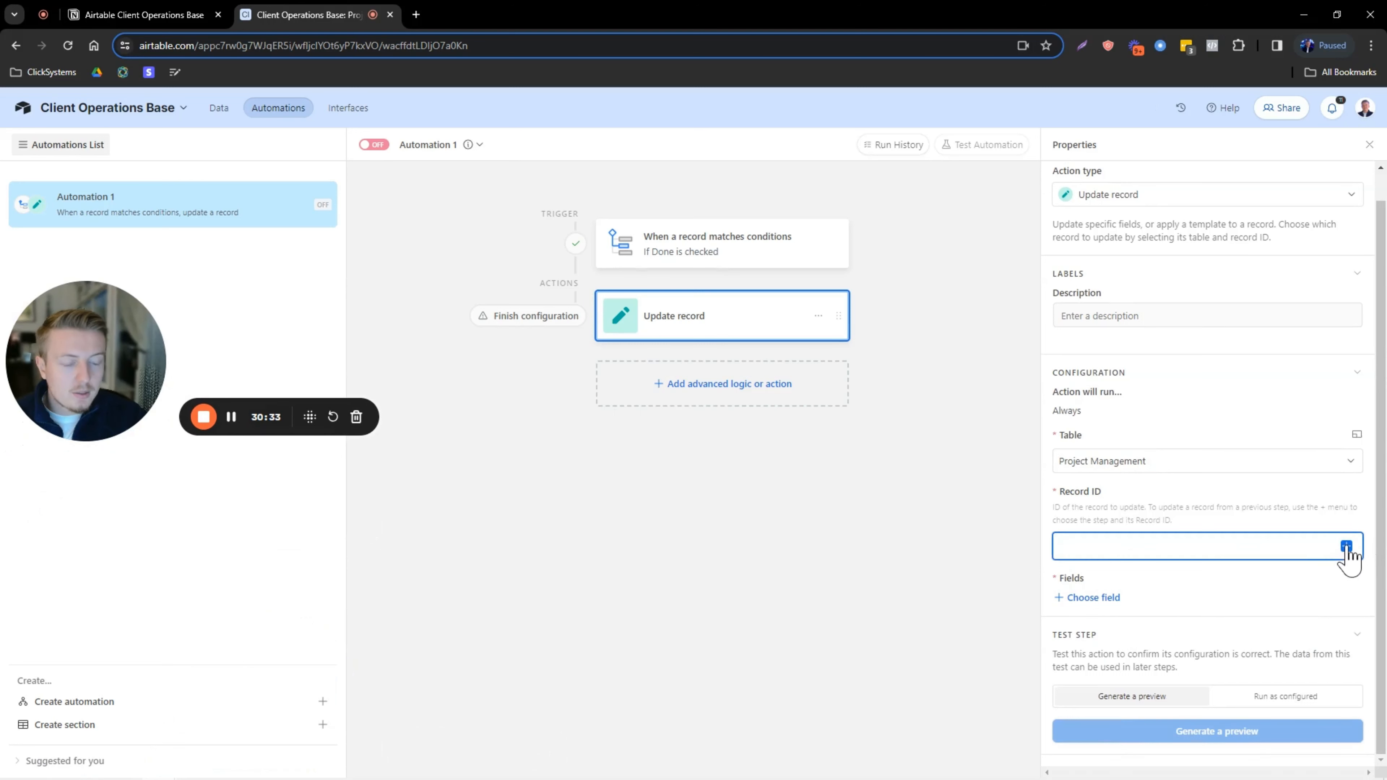
{"action": "scroll", "coordinate": [1202, 663], "scroll_direction": "down", "scroll_amount": 2}
{"action": "left_click", "coordinate": [1235, 672]}
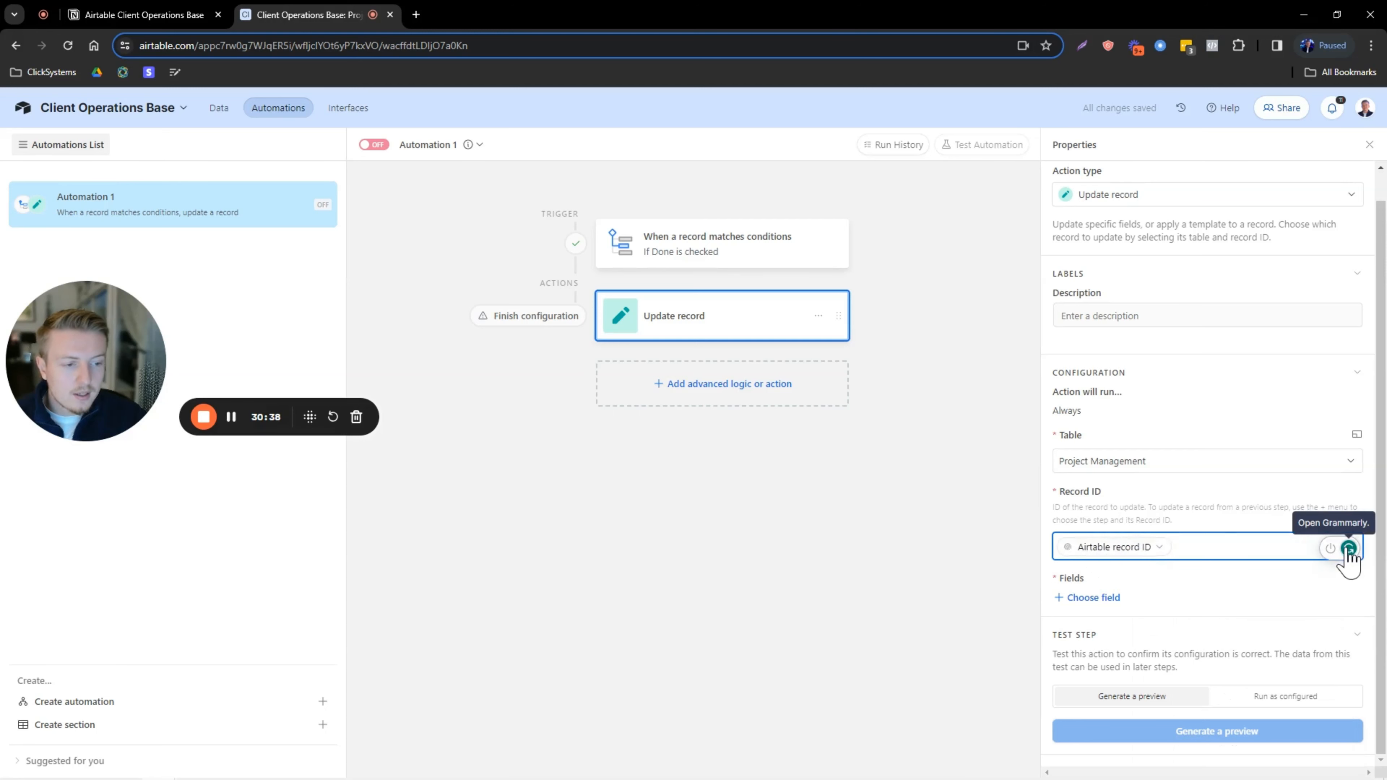
{"action": "left_click", "coordinate": [1350, 551]}
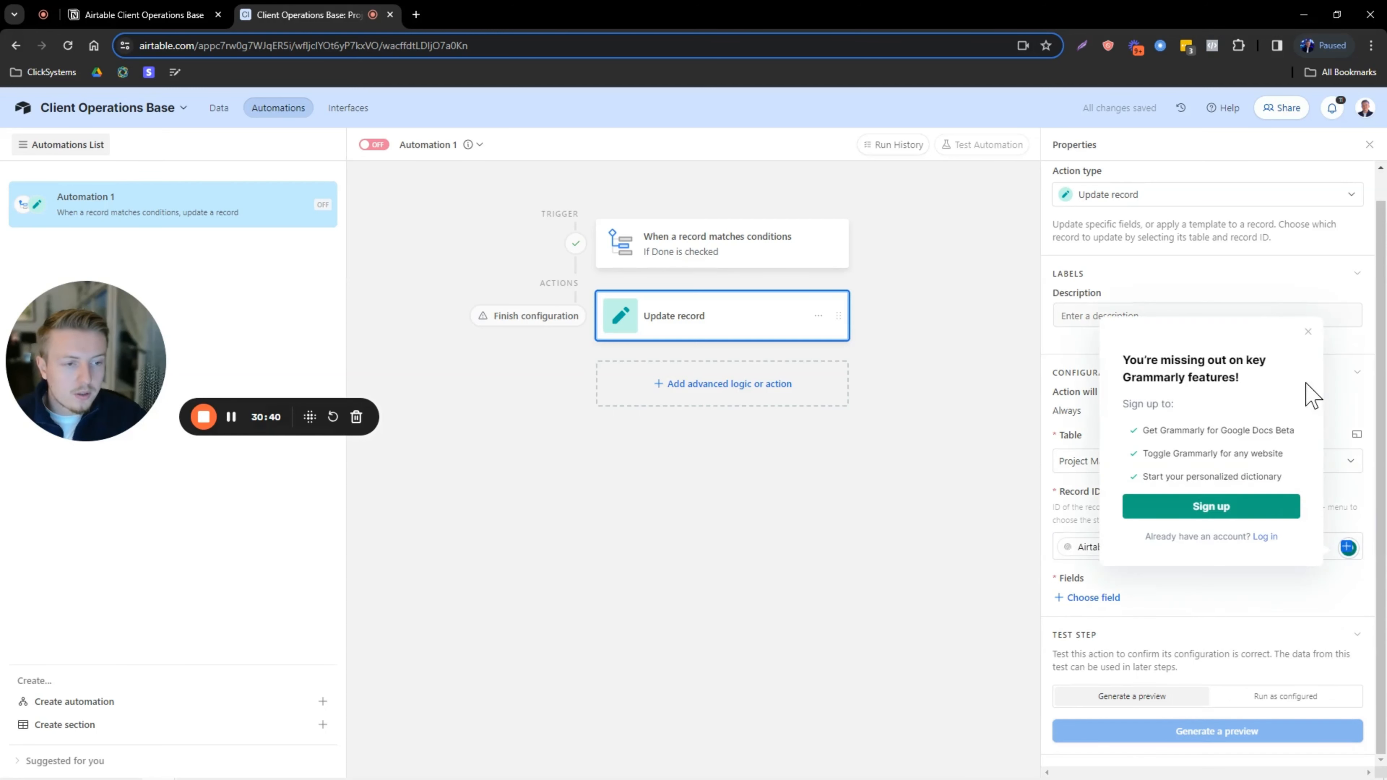
{"action": "left_click", "coordinate": [1304, 334]}
{"action": "left_click", "coordinate": [1347, 547]}
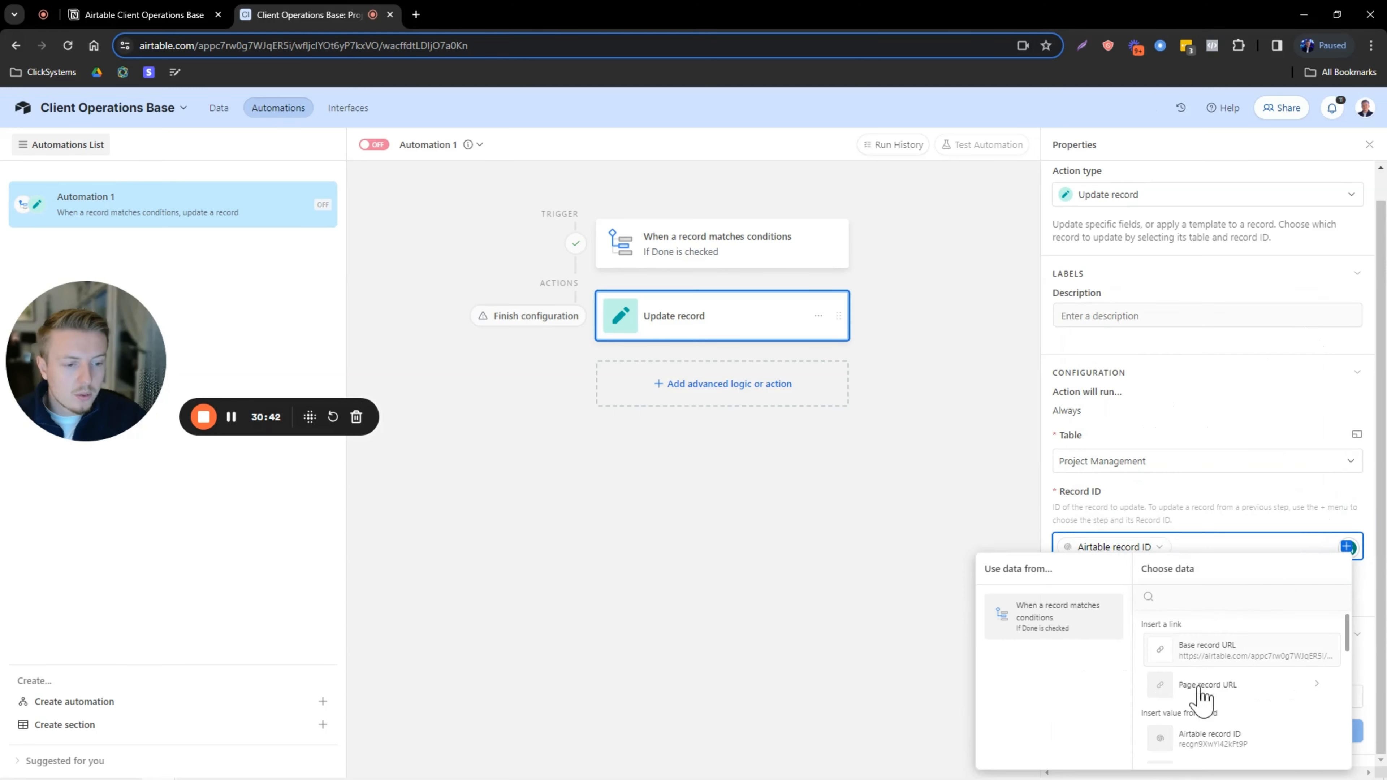
{"action": "scroll", "coordinate": [1196, 732], "scroll_direction": "down", "scroll_amount": 2}
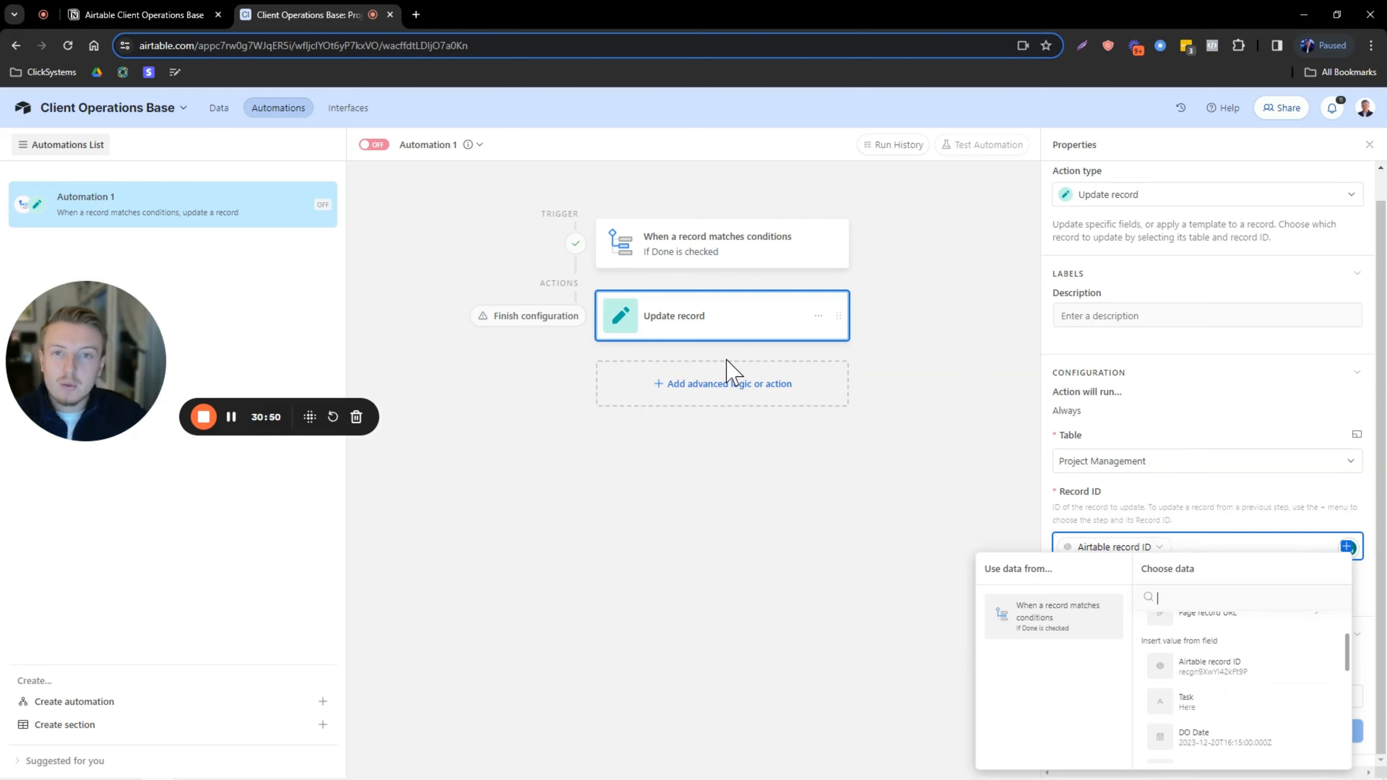
{"action": "left_click", "coordinate": [1147, 412]}
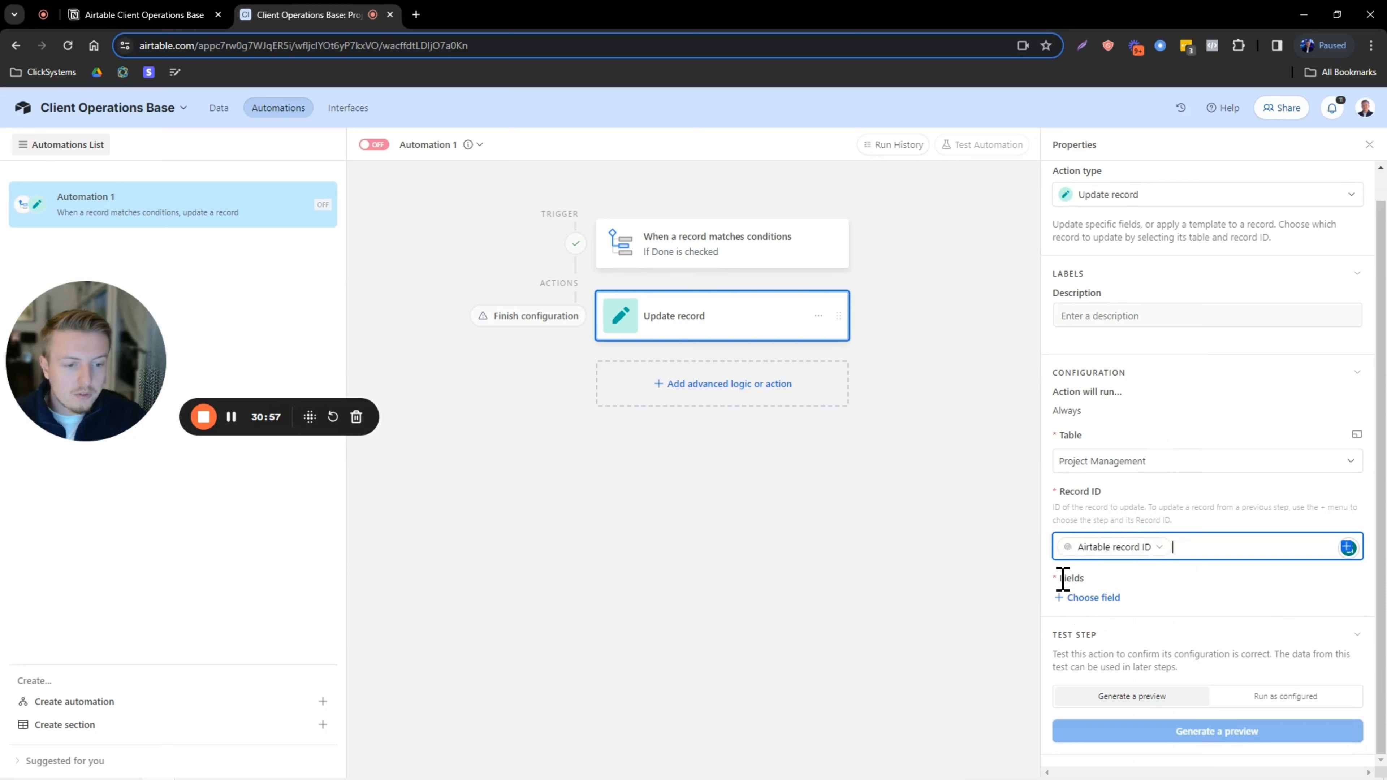
{"action": "left_click", "coordinate": [1071, 601]}
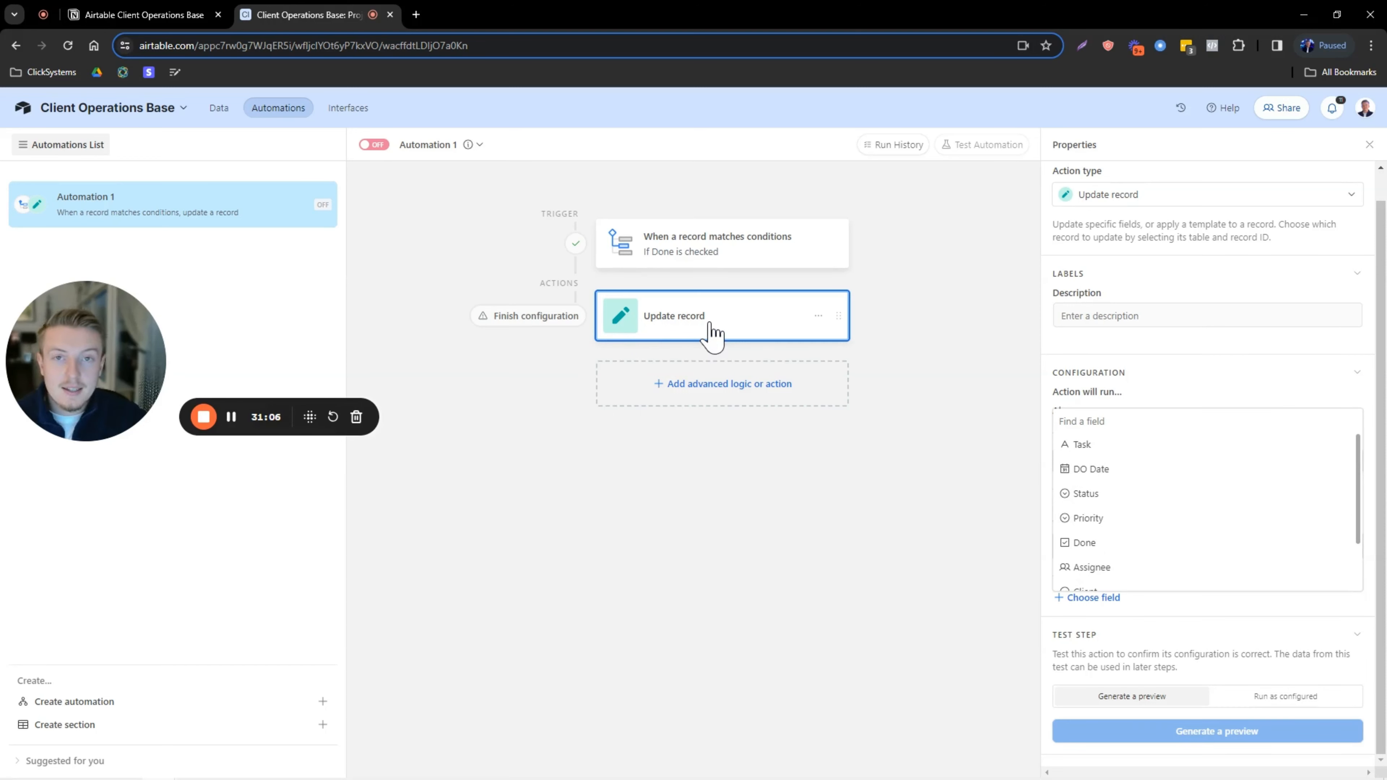
Set the action's Status field to COMPLETED and run a live test that updates 'Here'.
{"action": "left_click", "coordinate": [1094, 494]}
{"action": "left_click", "coordinate": [1113, 634]}
{"action": "left_click", "coordinate": [1108, 757]}
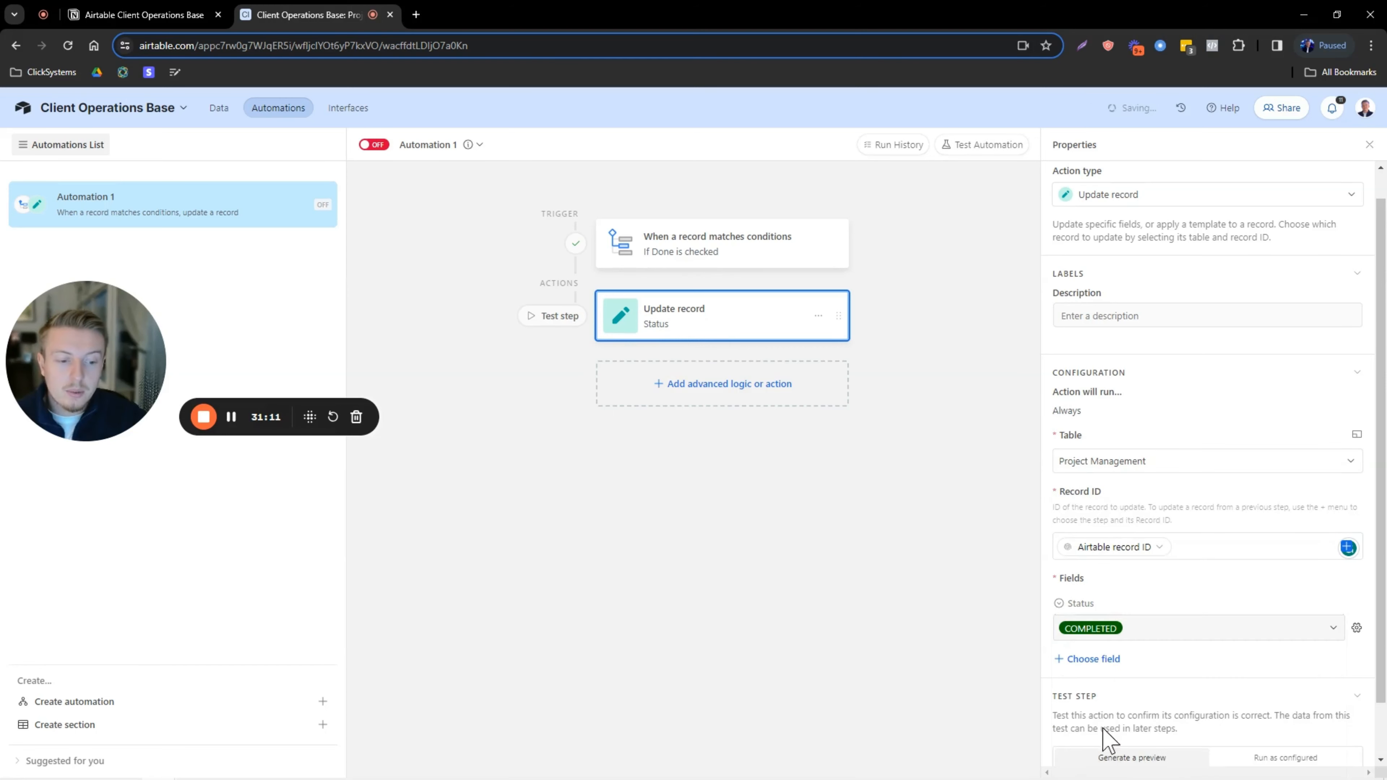
{"action": "scroll", "coordinate": [1173, 617], "scroll_direction": "down", "scroll_amount": 2}
{"action": "left_click", "coordinate": [1275, 698]}
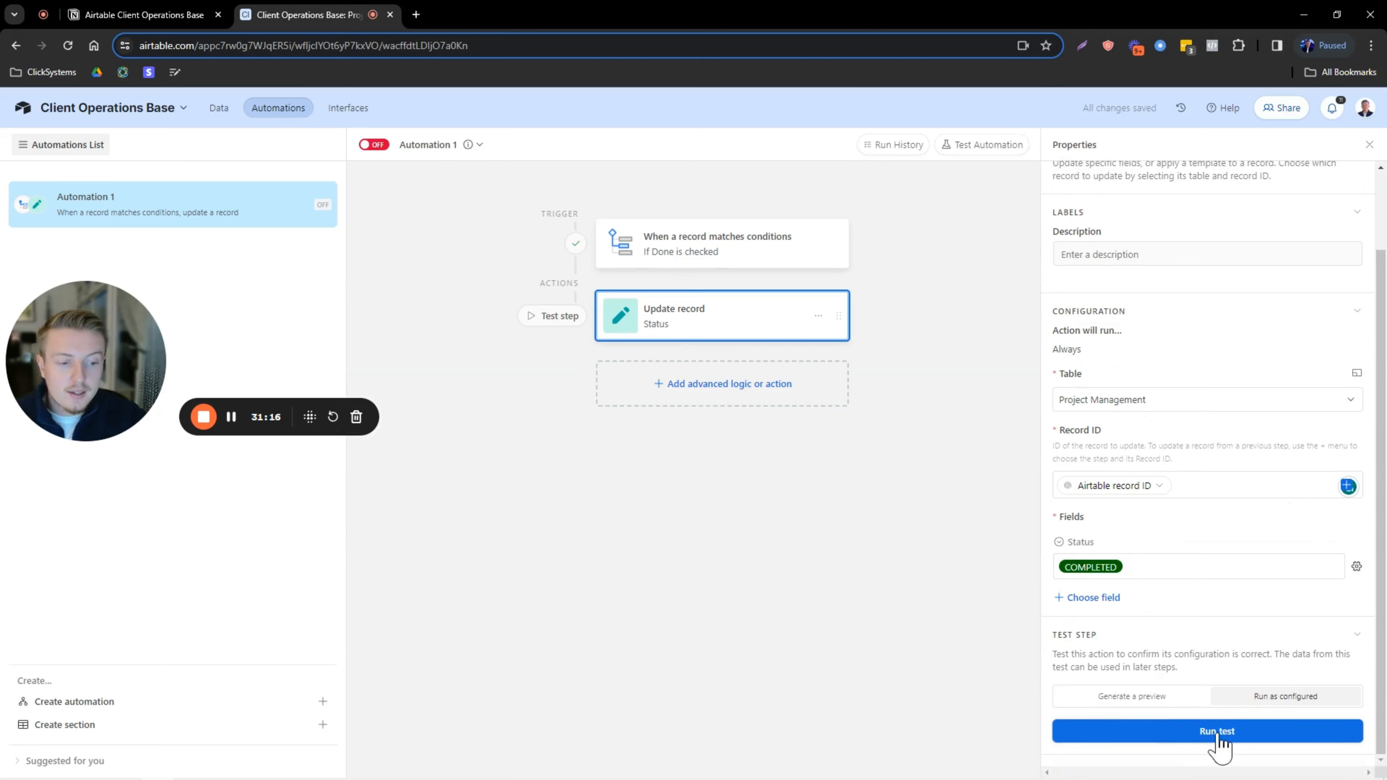
{"action": "left_click", "coordinate": [1242, 734]}
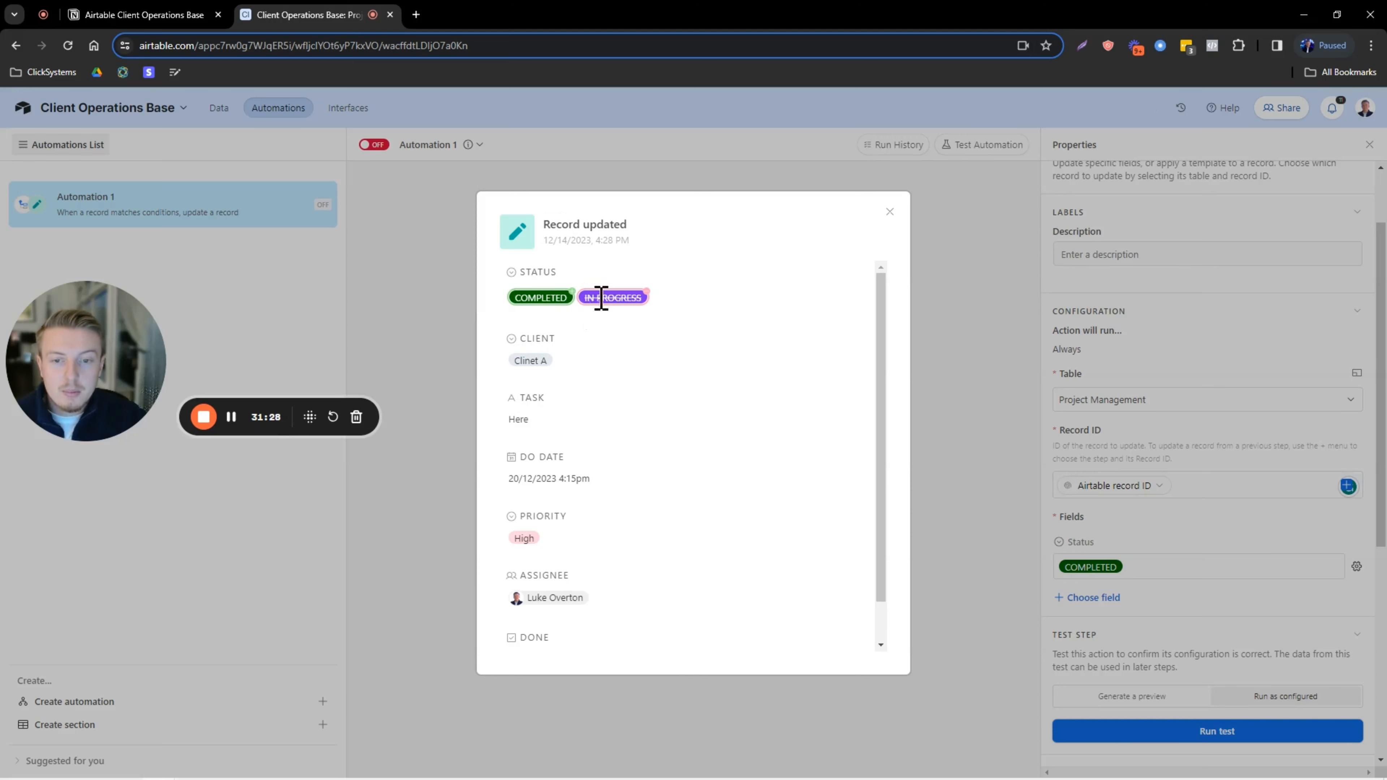
{"action": "left_click", "coordinate": [888, 212]}
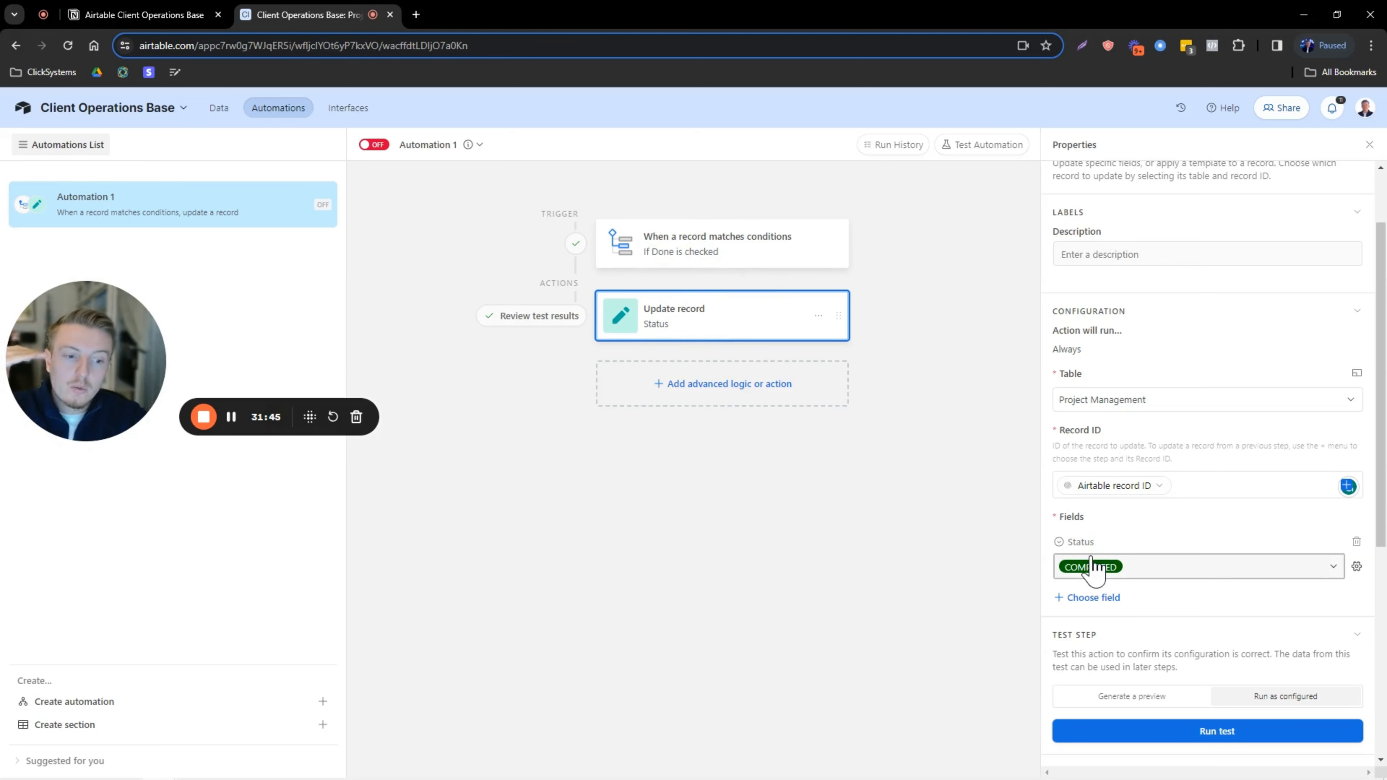
Retitle Automation 1 'Task Complete -> Update Status to Completed' and toggle it from OFF to ON.
{"action": "left_click", "coordinate": [440, 146]}
{"action": "key", "text": "Caps_Lock"}
{"action": "type", "text": "T"}
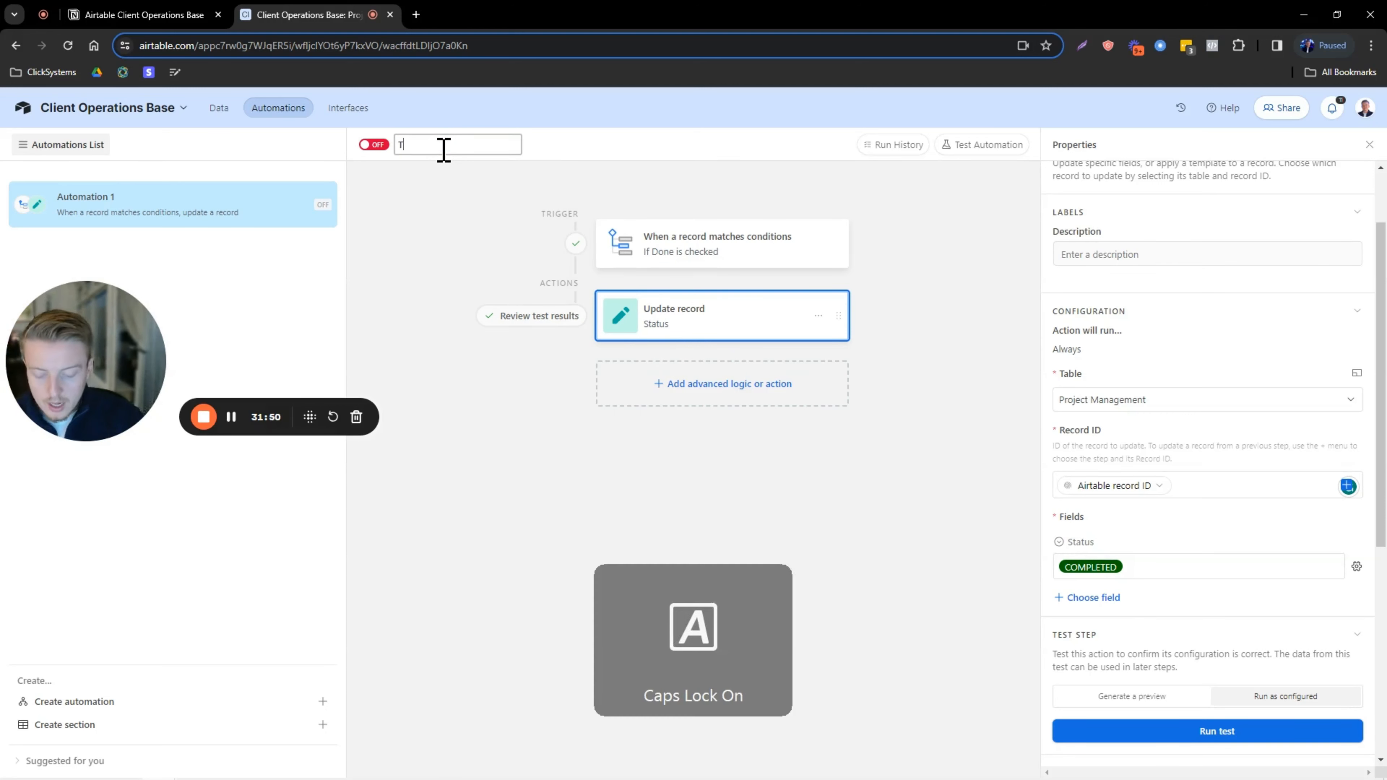
{"action": "key", "text": "Caps_Lock"}
{"action": "type", "text": "ask Complete:"}
{"action": "key", "text": "Caps_Lock"}
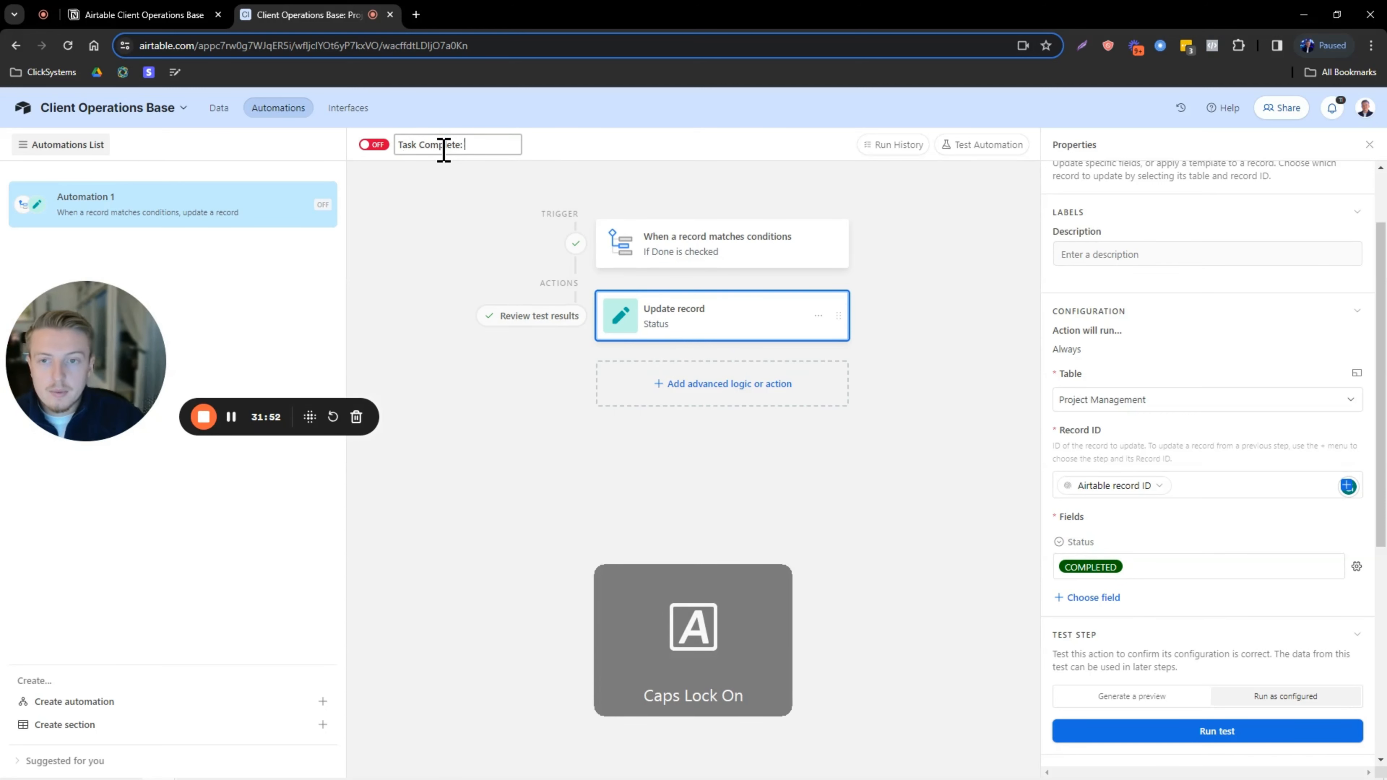
{"action": "key", "text": "Caps_Lock"}
{"action": "key", "text": "BackSpace"}
{"action": "key", "text": "BackSpace"}
{"action": "type", "text": "-"}
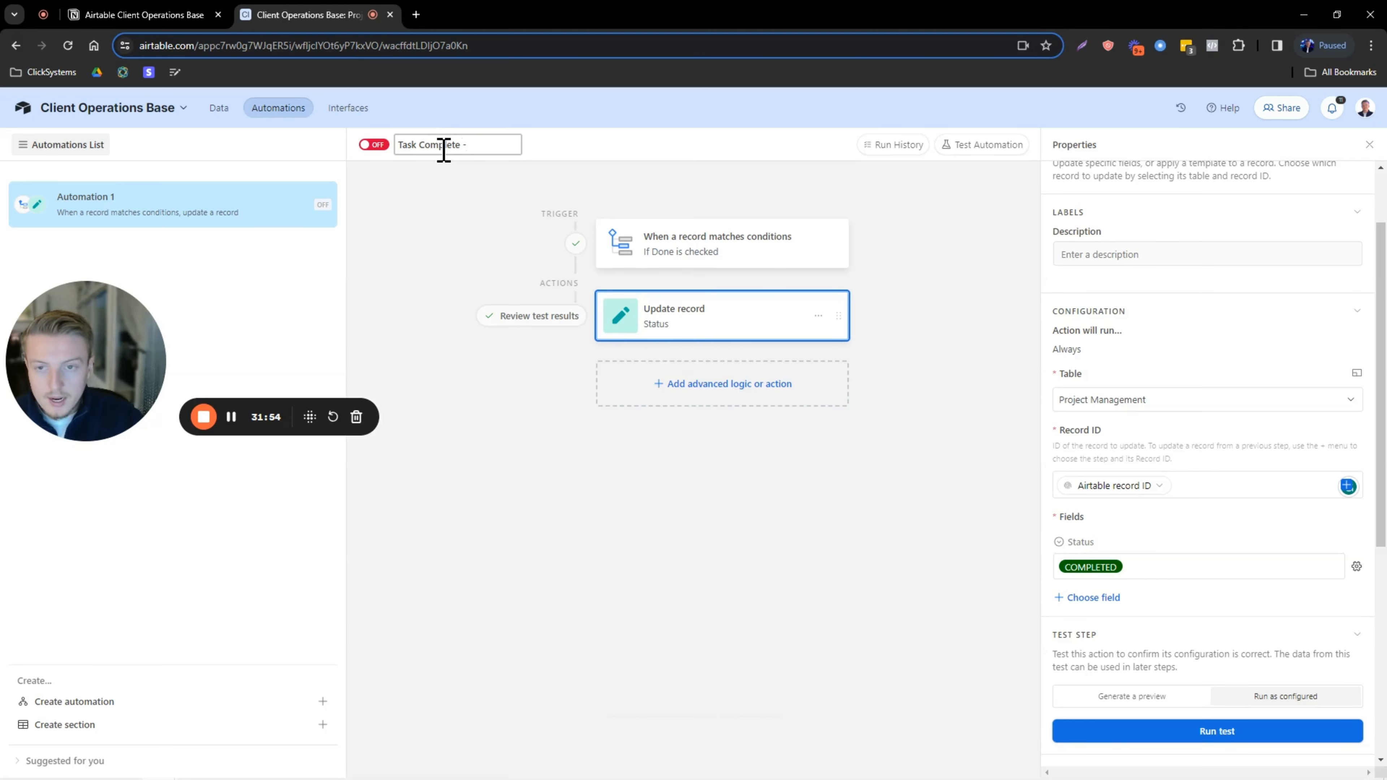
{"action": "type", "text": ">"}
{"action": "key", "text": "Caps_Lock"}
{"action": "type", "text": "U"}
{"action": "key", "text": "Caps_Lock"}
{"action": "type", "text": "pdate Stat"}
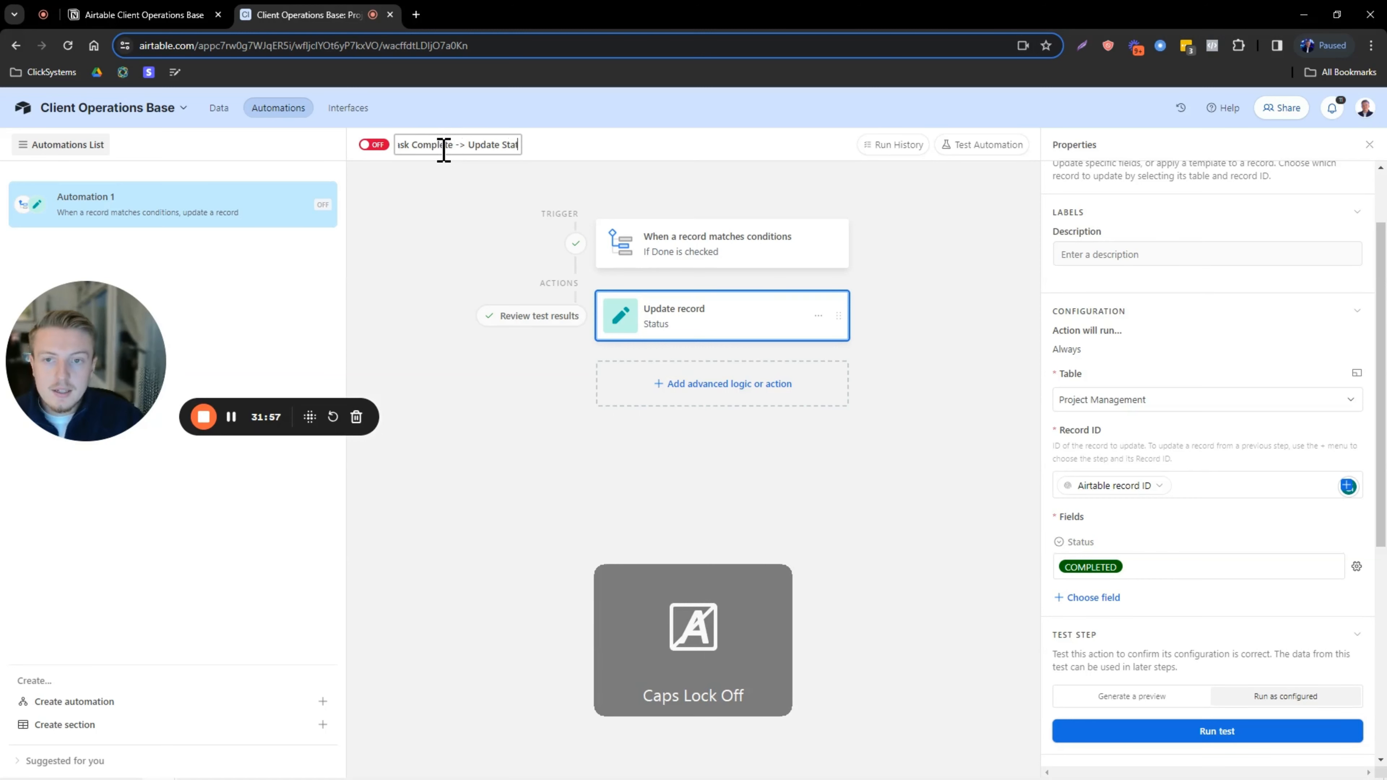
{"action": "type", "text": "us to"}
{"action": "key", "text": "Caps_Lock"}
{"action": "type", "text": "C"}
{"action": "key", "text": "Caps_Lock"}
{"action": "type", "text": "ompleted"}
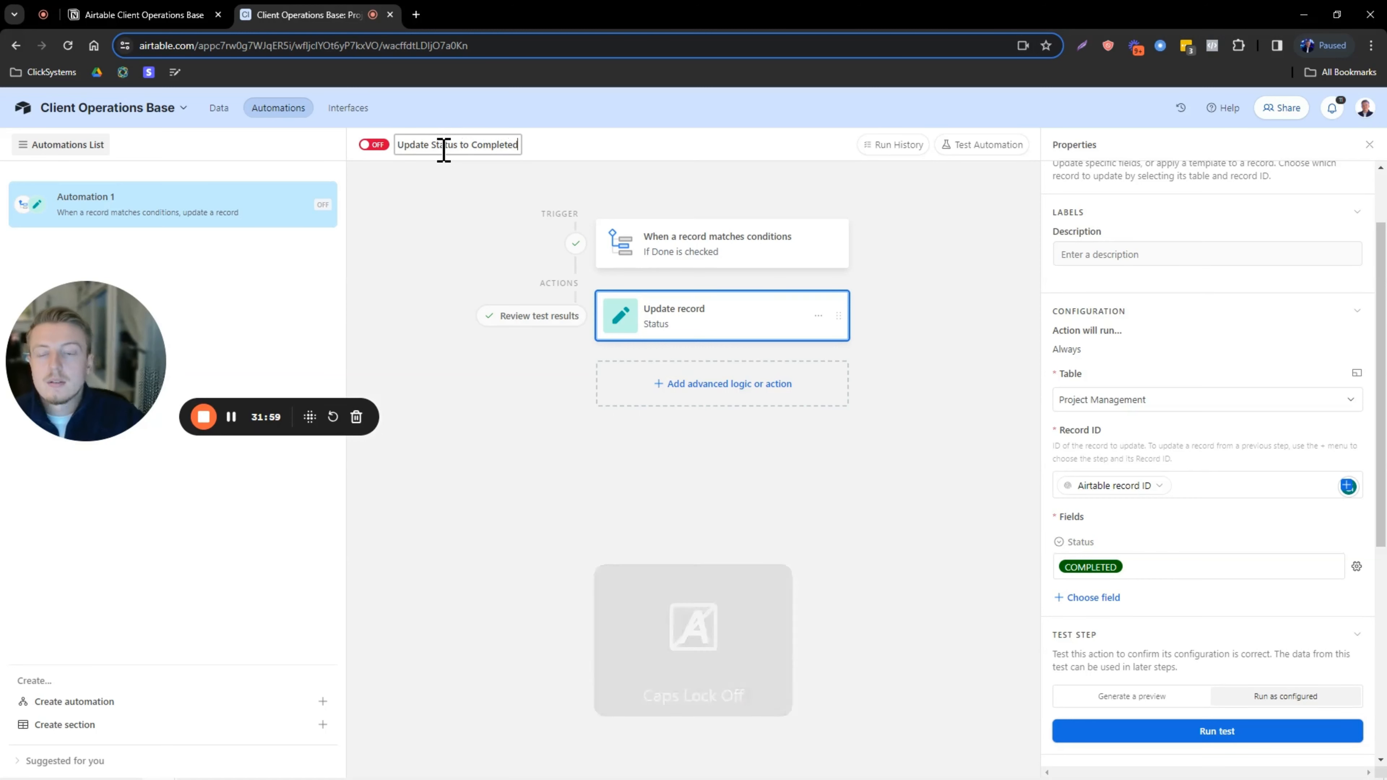
{"action": "left_click", "coordinate": [491, 250]}
{"action": "left_click", "coordinate": [375, 144]}
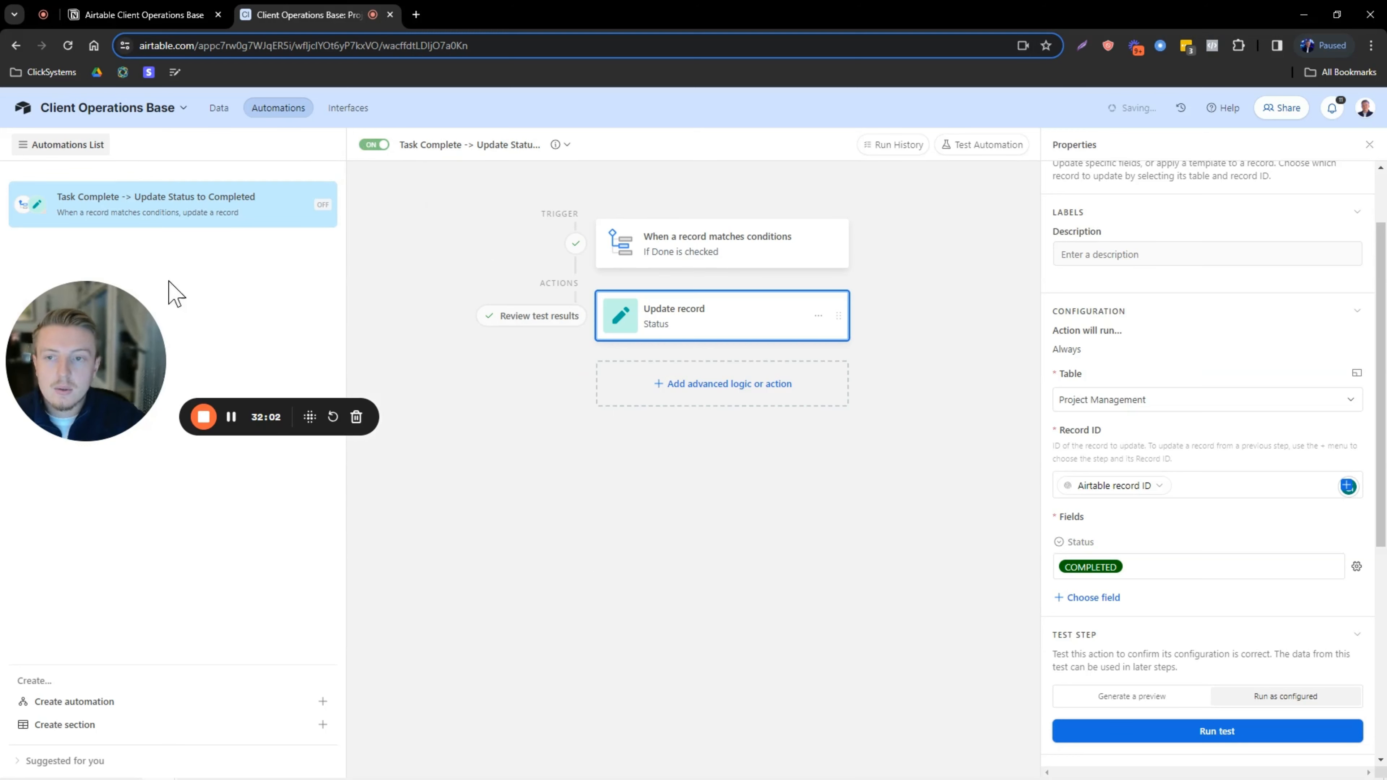
{"action": "left_click_drag", "start_coordinate": [103, 366], "coordinate": [104, 697]}
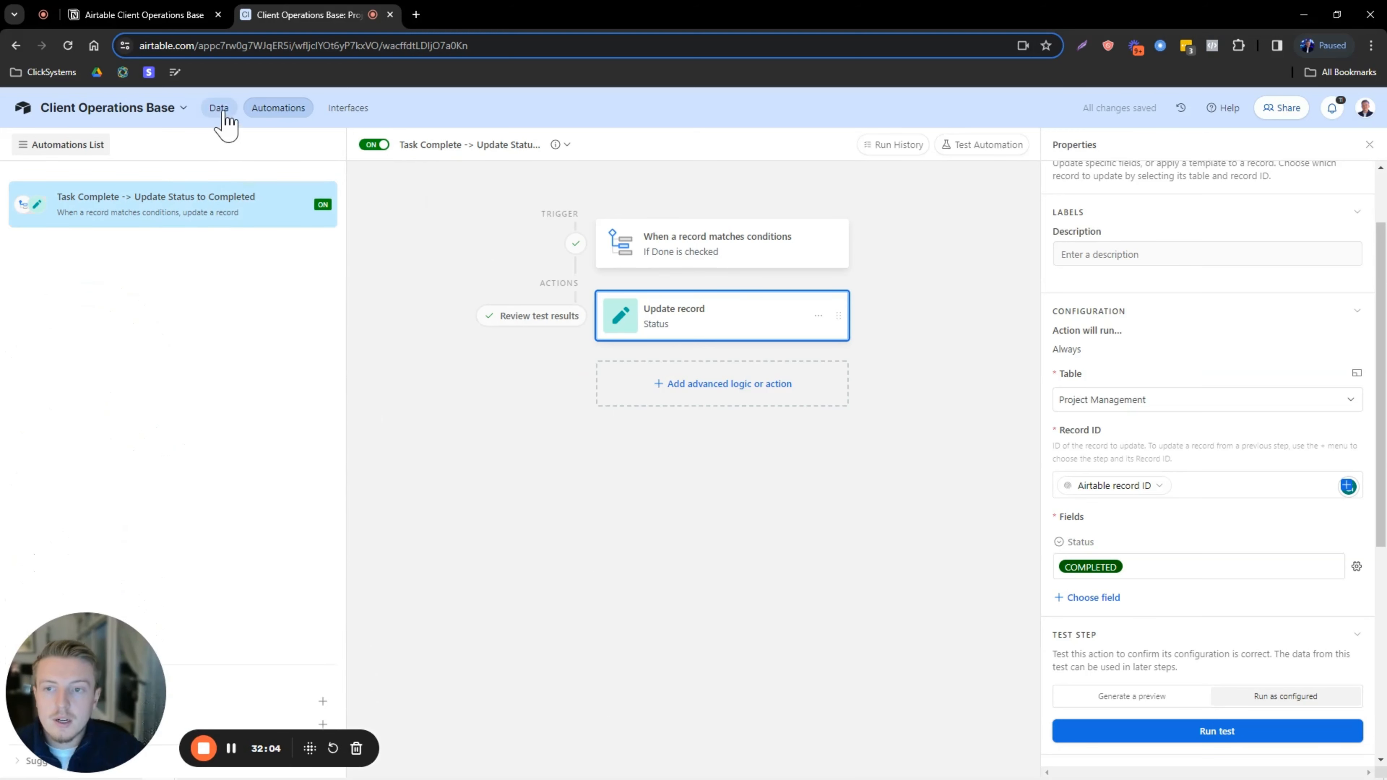
Check the COMPLETED group, then tick Done on Task 1 copy so it moves out of OVERDUE.
{"action": "left_click", "coordinate": [221, 110]}
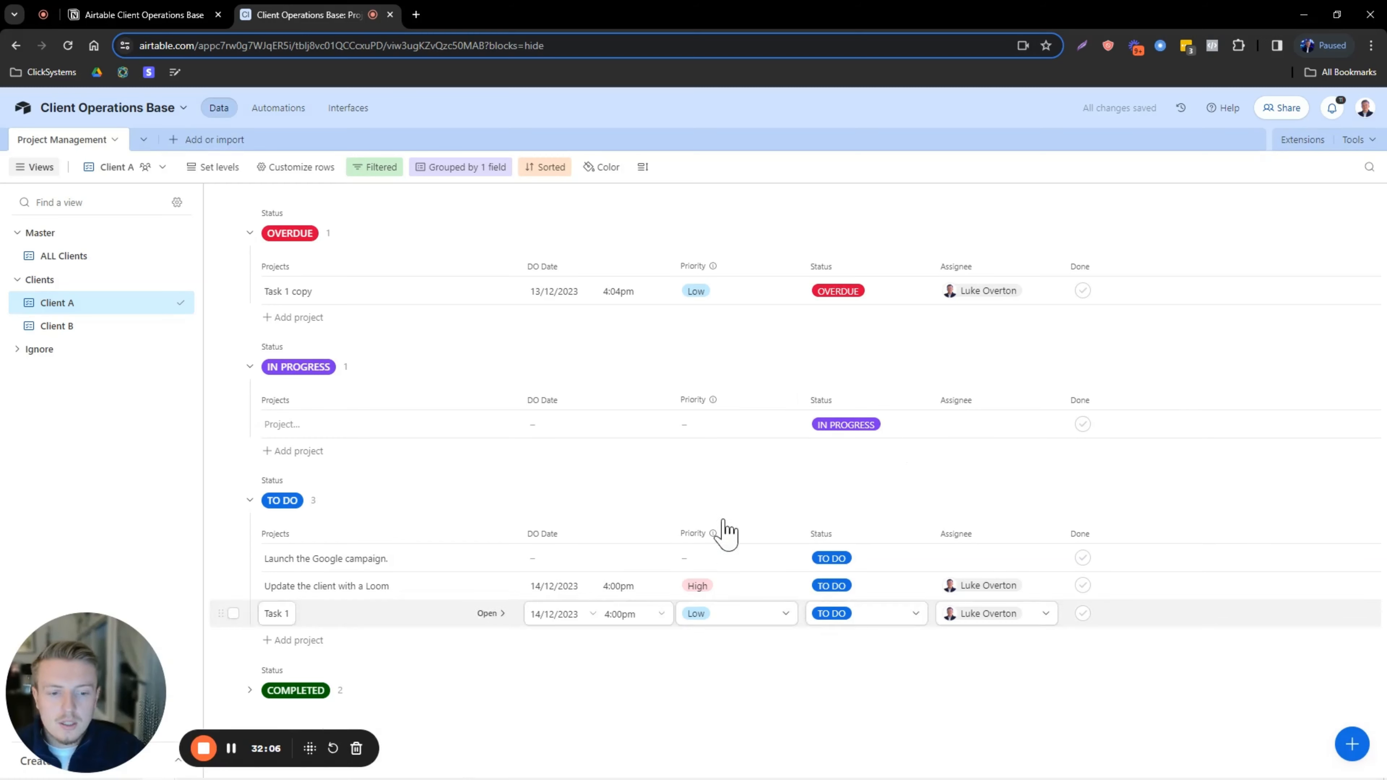
{"action": "left_click", "coordinate": [273, 691]}
{"action": "scroll", "coordinate": [273, 664], "scroll_direction": "down", "scroll_amount": 1}
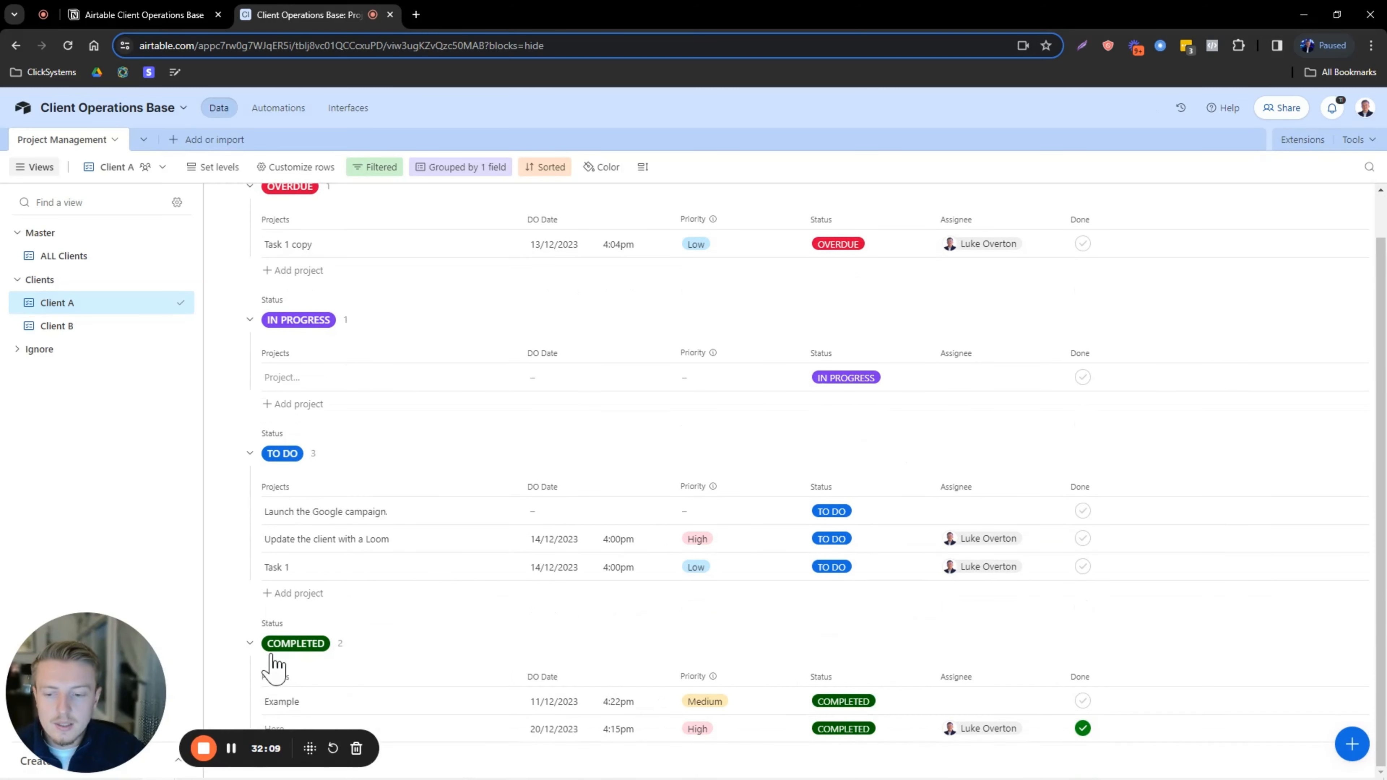
{"action": "left_click", "coordinate": [249, 643]}
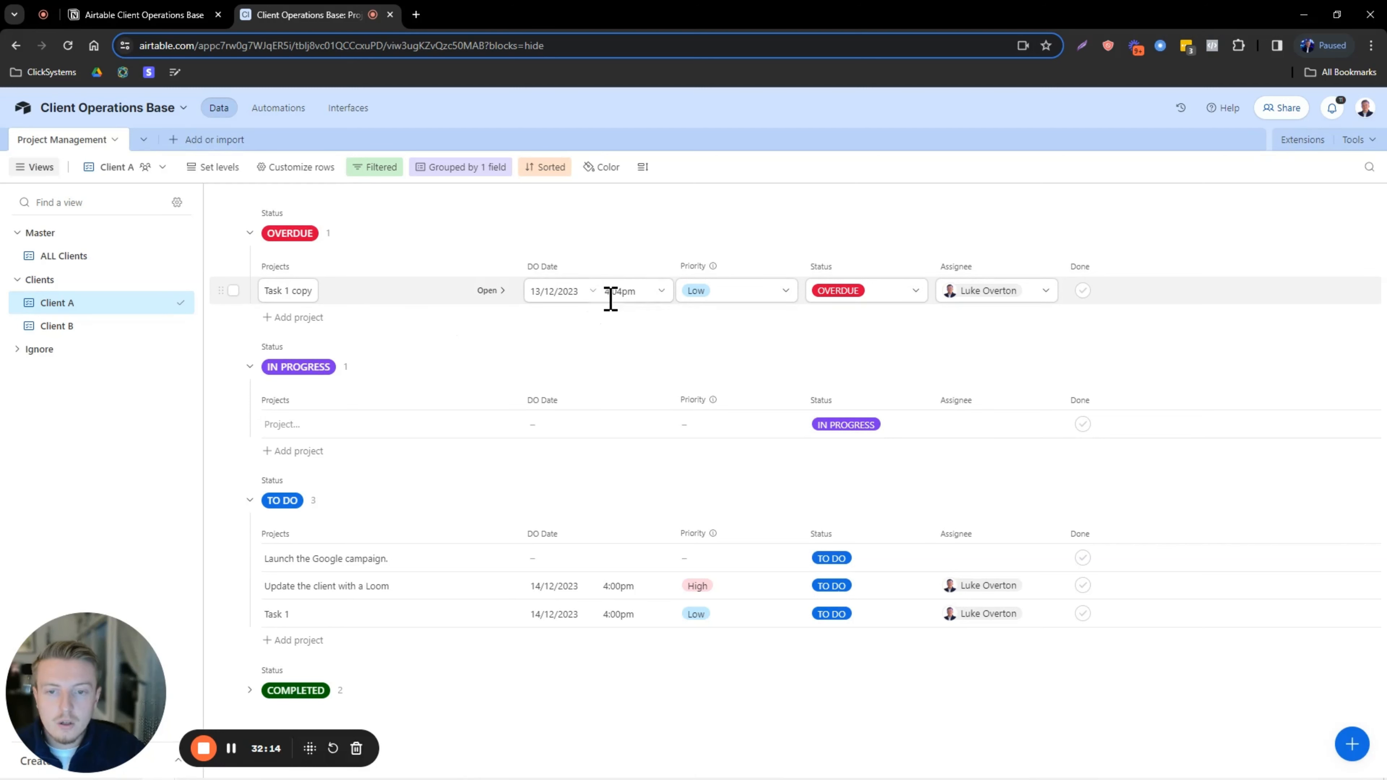
{"action": "left_click", "coordinate": [1082, 292]}
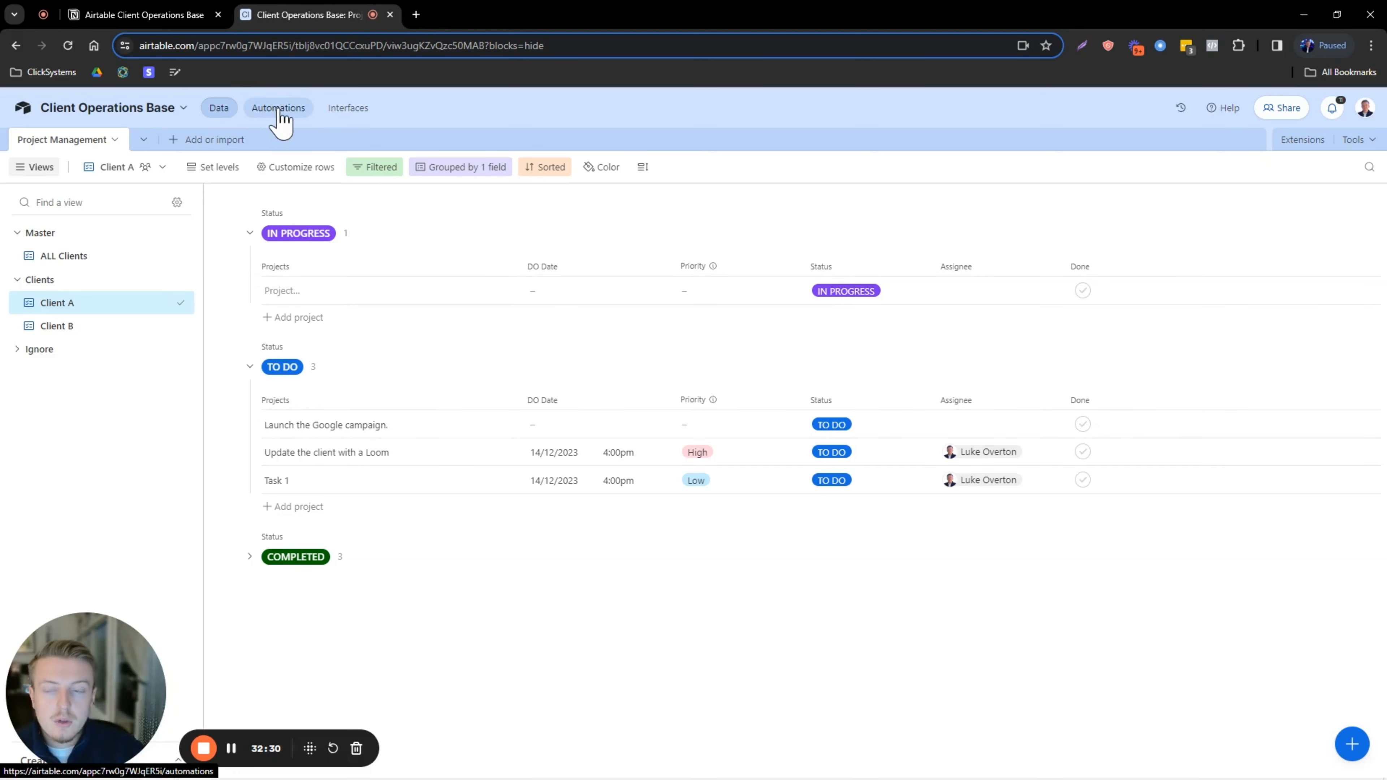
{"action": "left_click_drag", "start_coordinate": [158, 645], "coordinate": [1144, 696]}
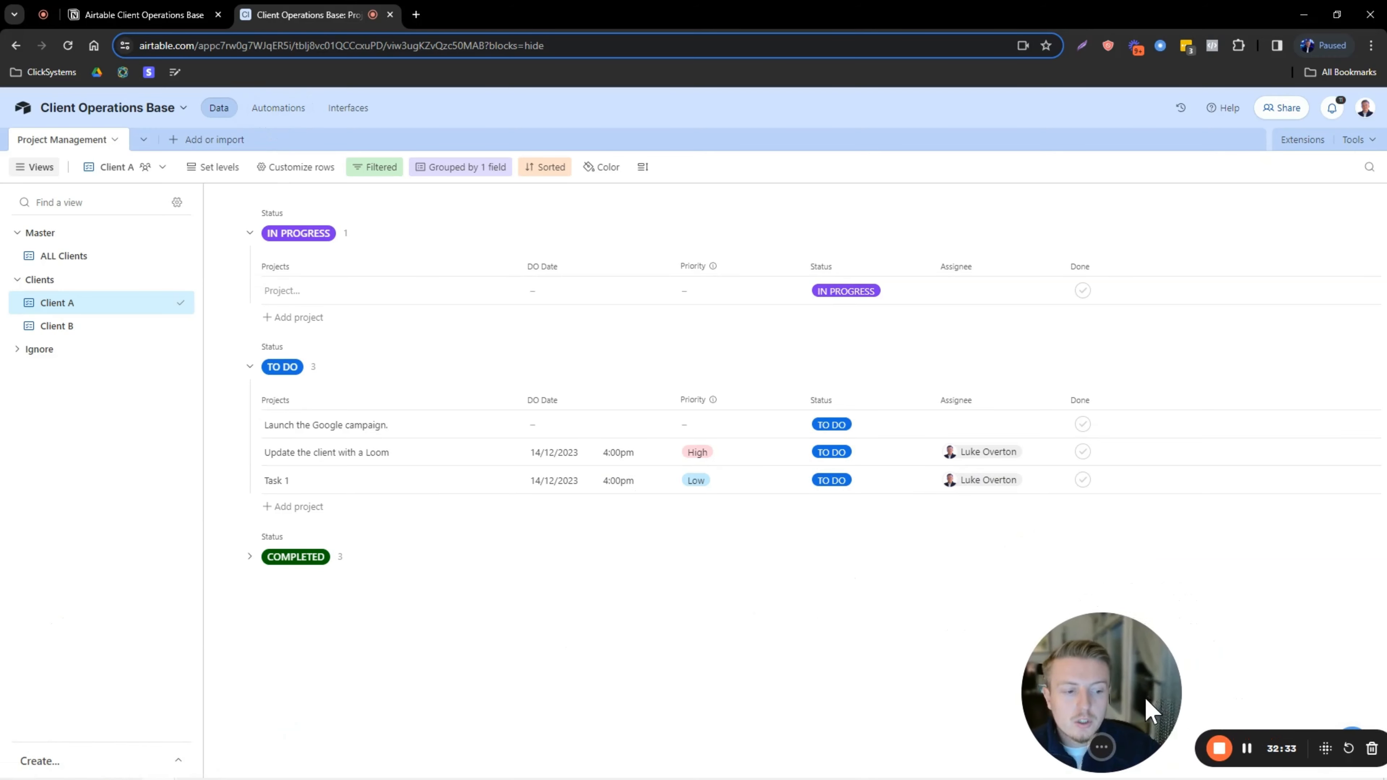
Create Automation 1 with a 'When a record matches conditions' trigger on Project Management.
{"action": "left_click", "coordinate": [278, 108]}
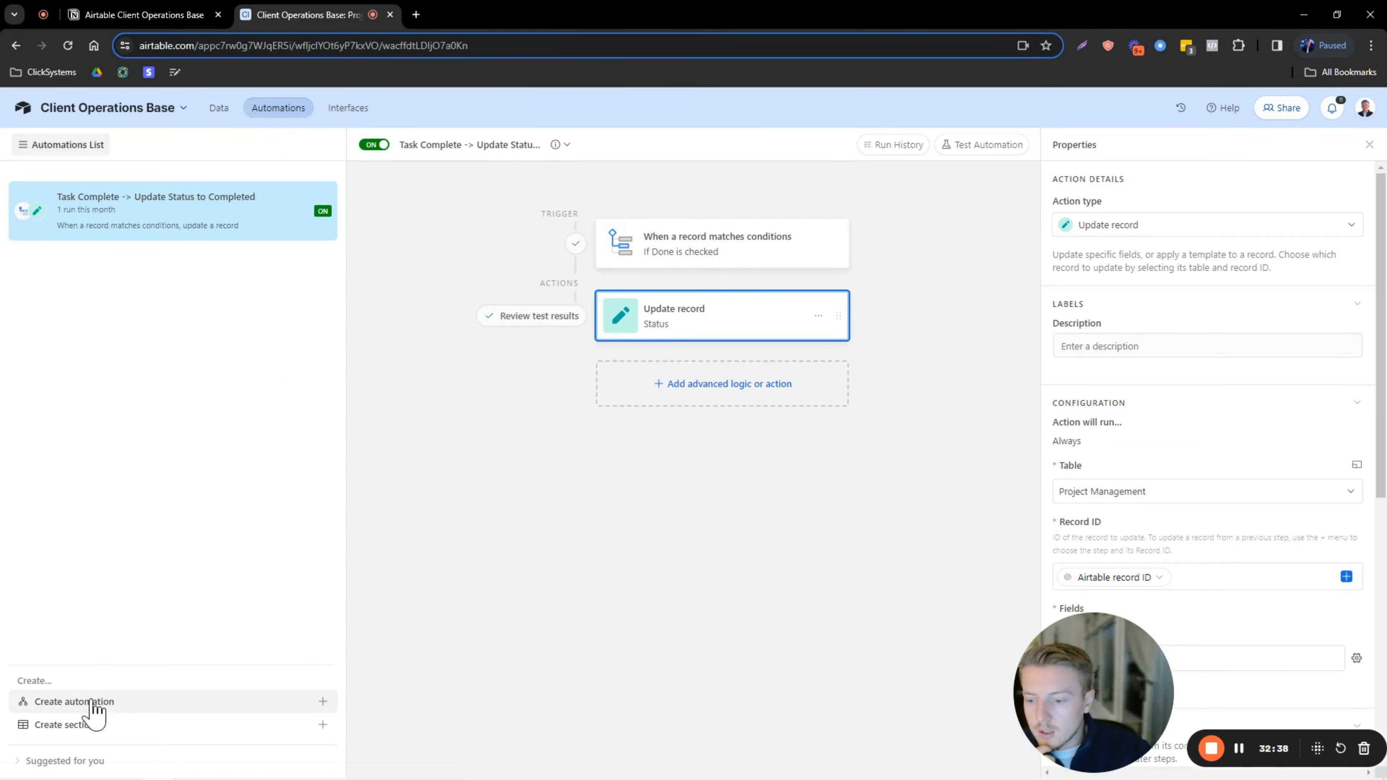
{"action": "left_click", "coordinate": [92, 702]}
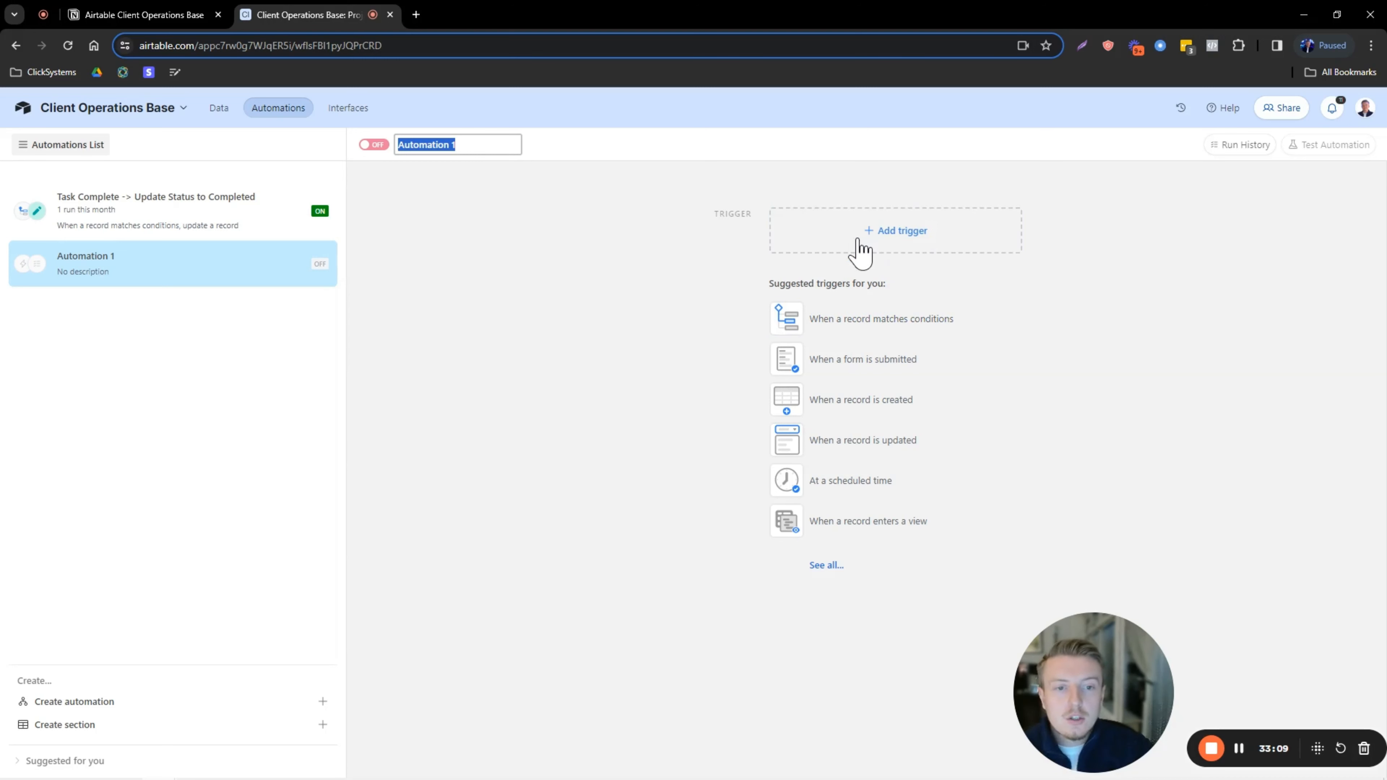
{"action": "left_click", "coordinate": [863, 322]}
{"action": "left_click_drag", "start_coordinate": [1123, 644], "coordinate": [164, 298]}
{"action": "left_click", "coordinate": [1059, 361]}
{"action": "left_click", "coordinate": [1081, 408]}
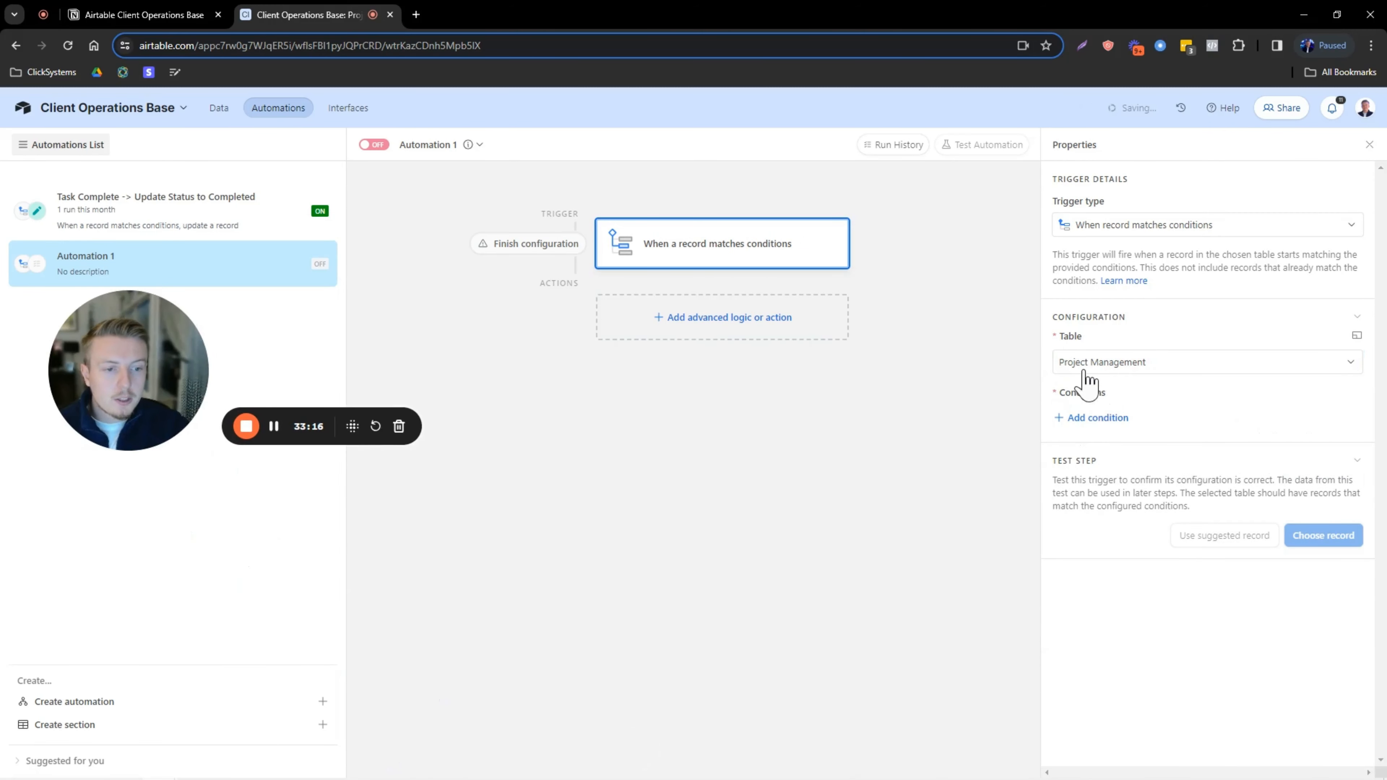
Add a trigger condition on the DO Date field and review the available operators.
{"action": "left_click", "coordinate": [1091, 418]}
{"action": "left_click", "coordinate": [1123, 420]}
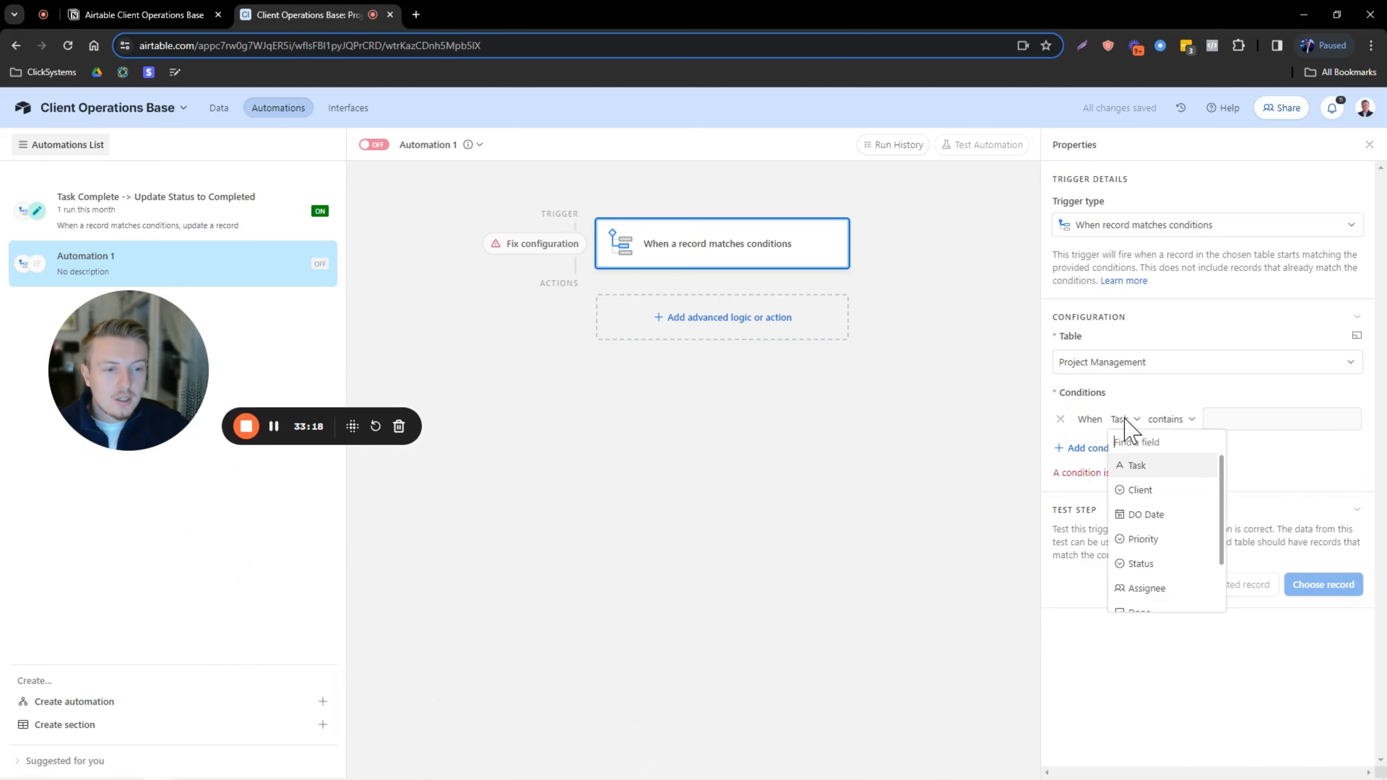
{"action": "left_click", "coordinate": [1145, 514]}
{"action": "left_click", "coordinate": [1171, 420]}
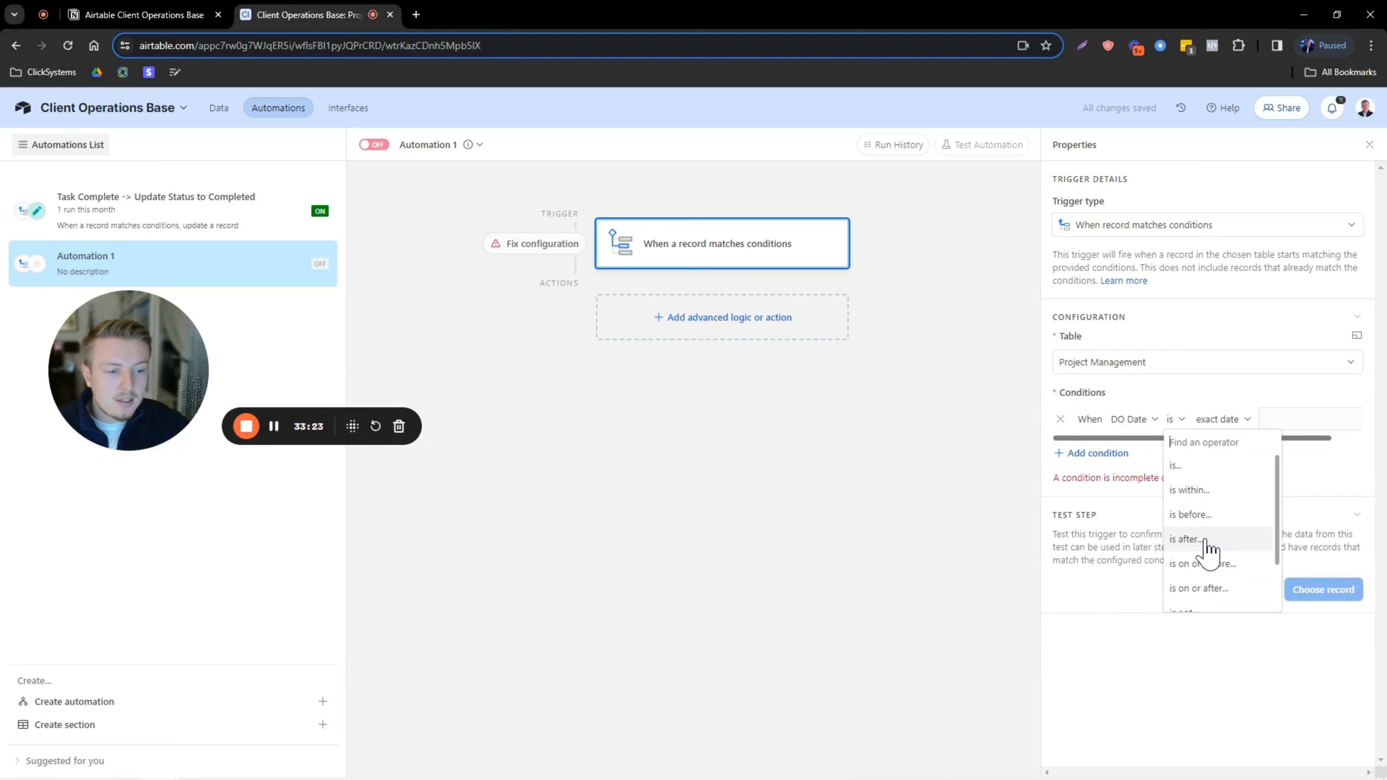
{"action": "scroll", "coordinate": [1206, 549], "scroll_direction": "down", "scroll_amount": 3}
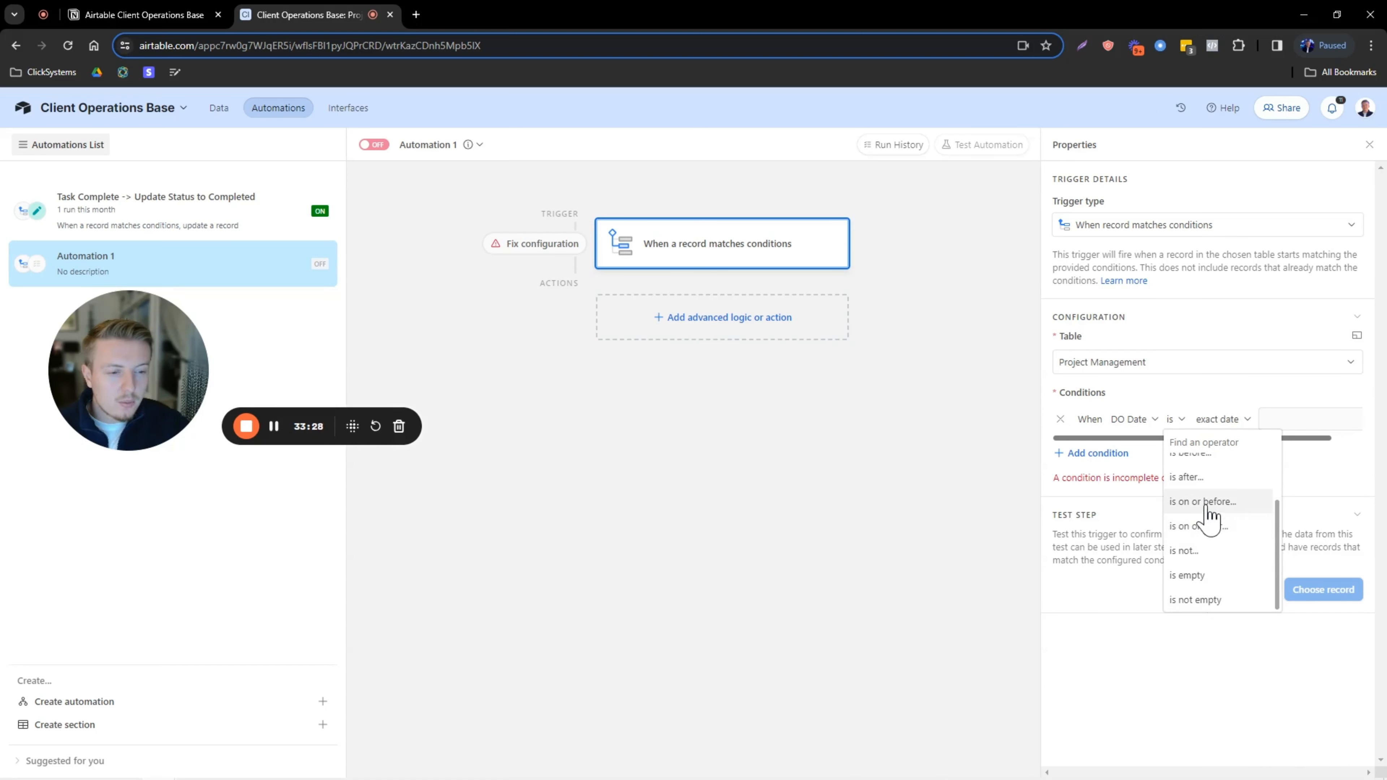
{"action": "scroll", "coordinate": [1204, 530], "scroll_direction": "up", "scroll_amount": 3}
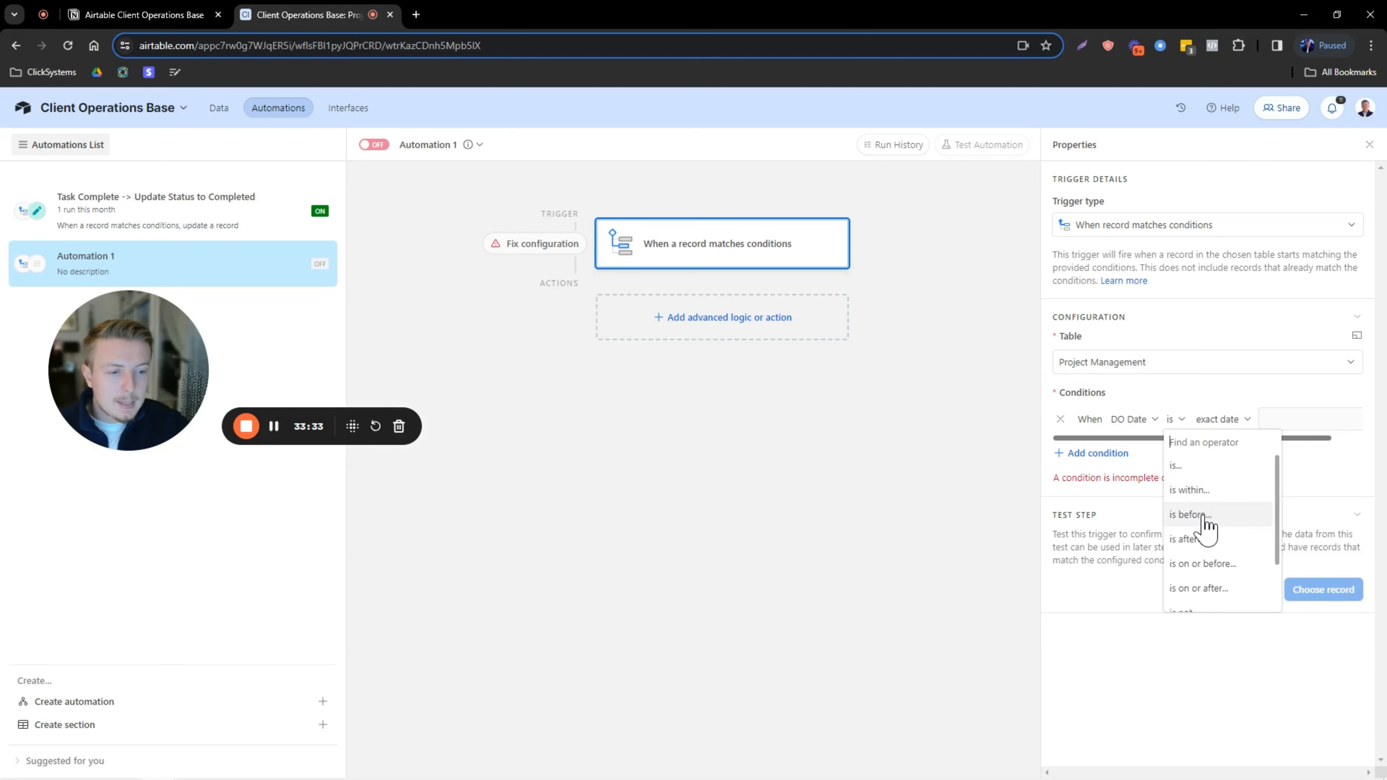
{"action": "left_click", "coordinate": [1173, 420]}
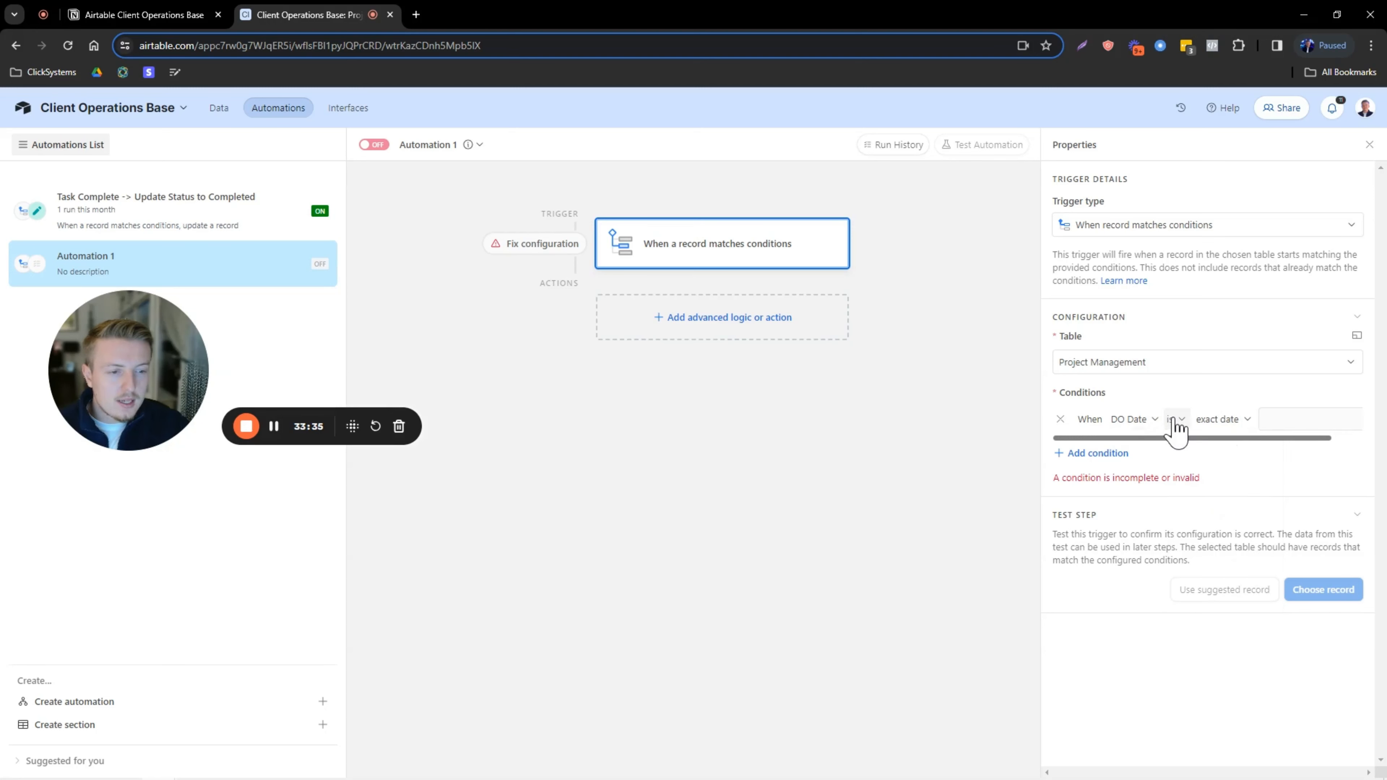
Set the condition to DO Date is after today and list the matching records.
{"action": "left_click", "coordinate": [1174, 420]}
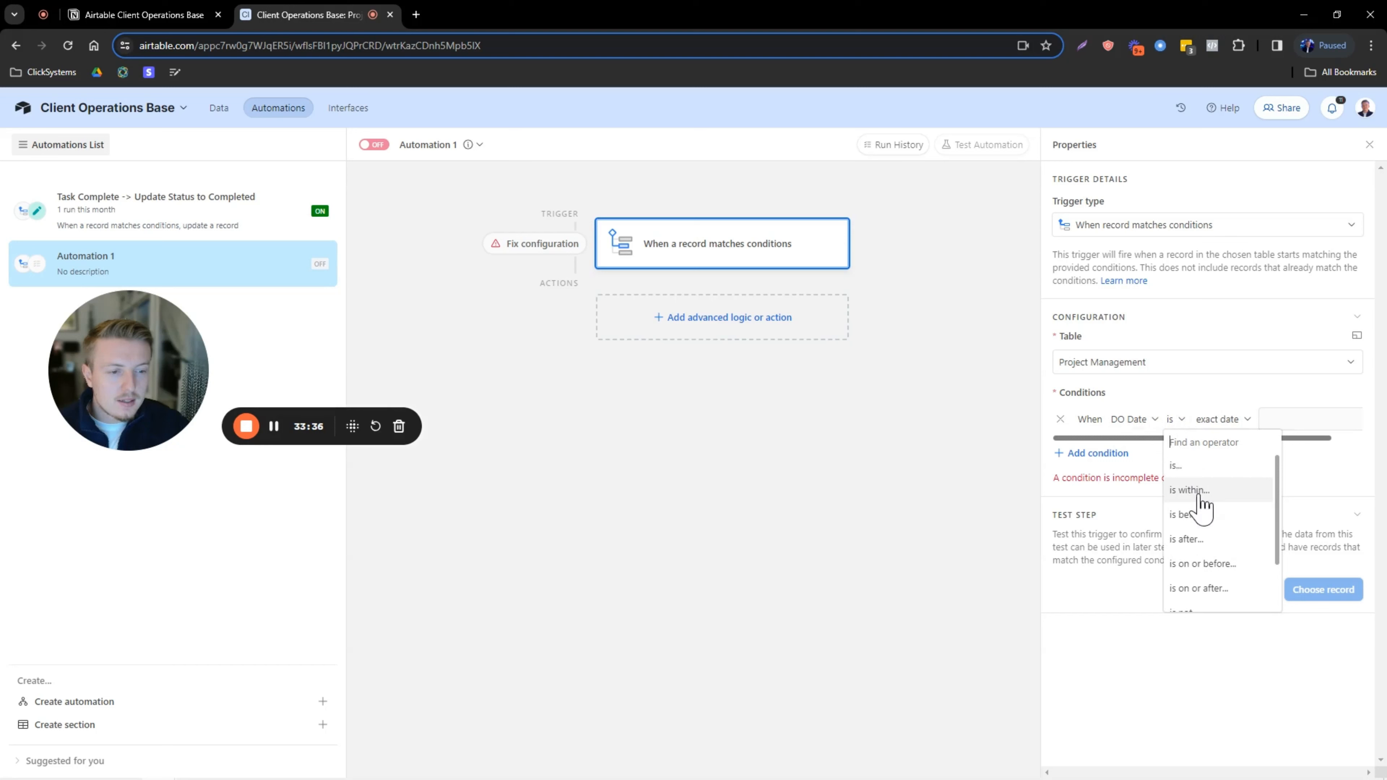
{"action": "left_click", "coordinate": [273, 426]}
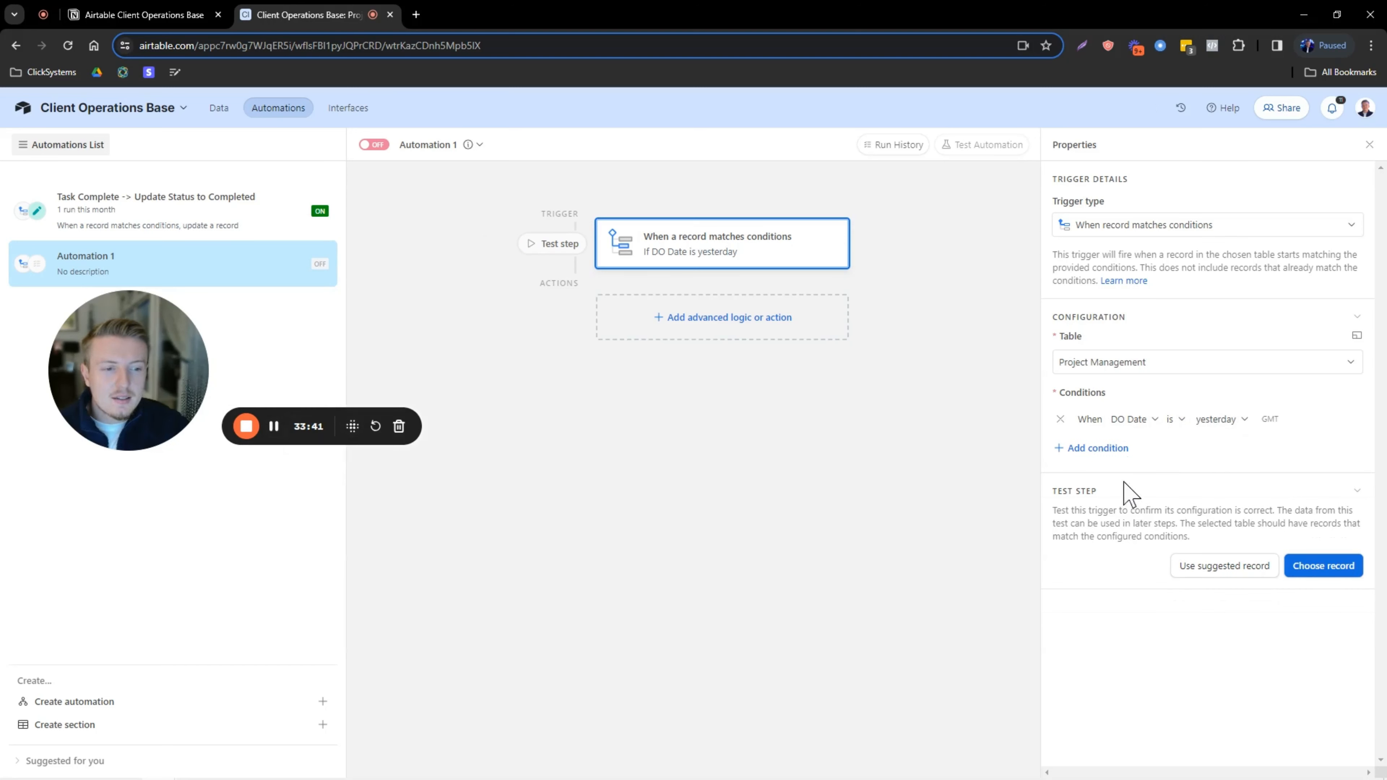
{"action": "left_click", "coordinate": [1174, 419]}
{"action": "left_click", "coordinate": [1204, 566]}
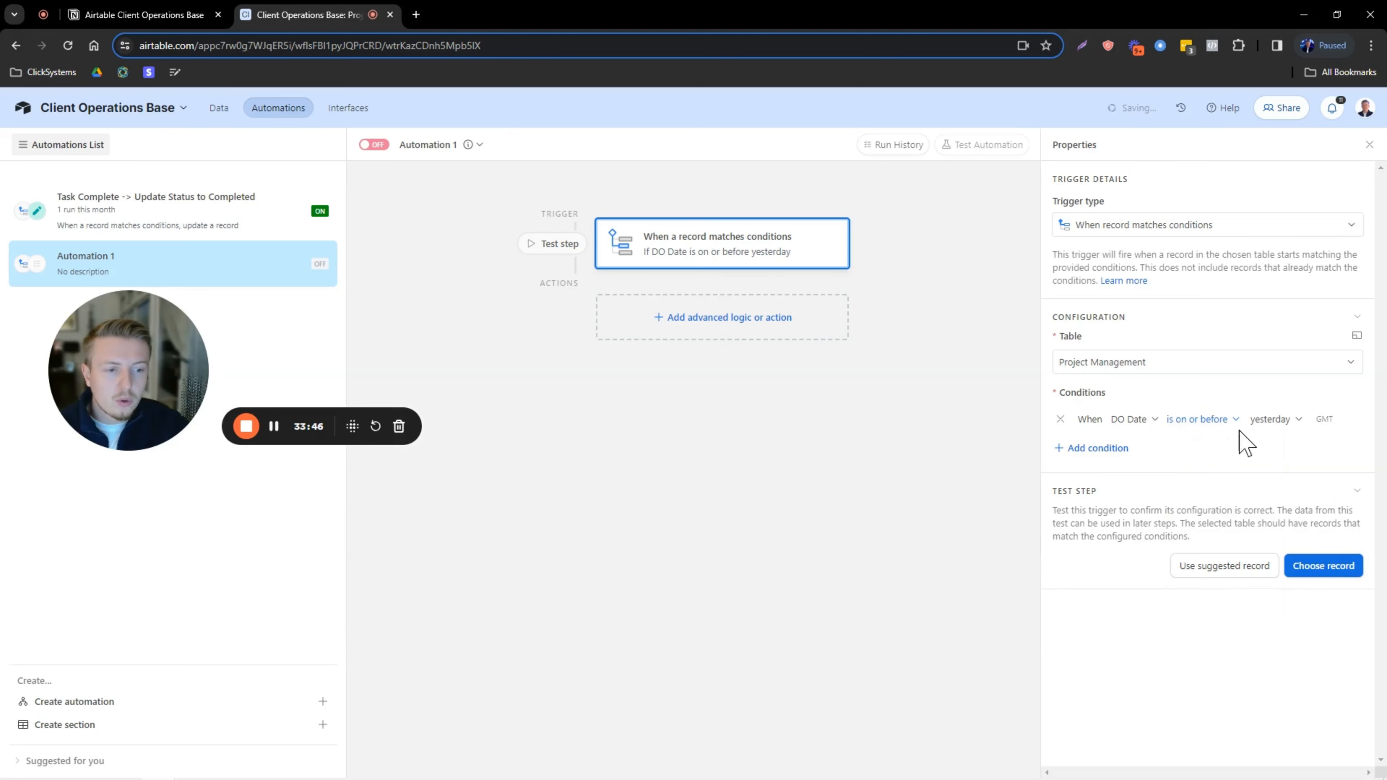
{"action": "left_click", "coordinate": [1266, 419]}
{"action": "left_click", "coordinate": [1255, 443]}
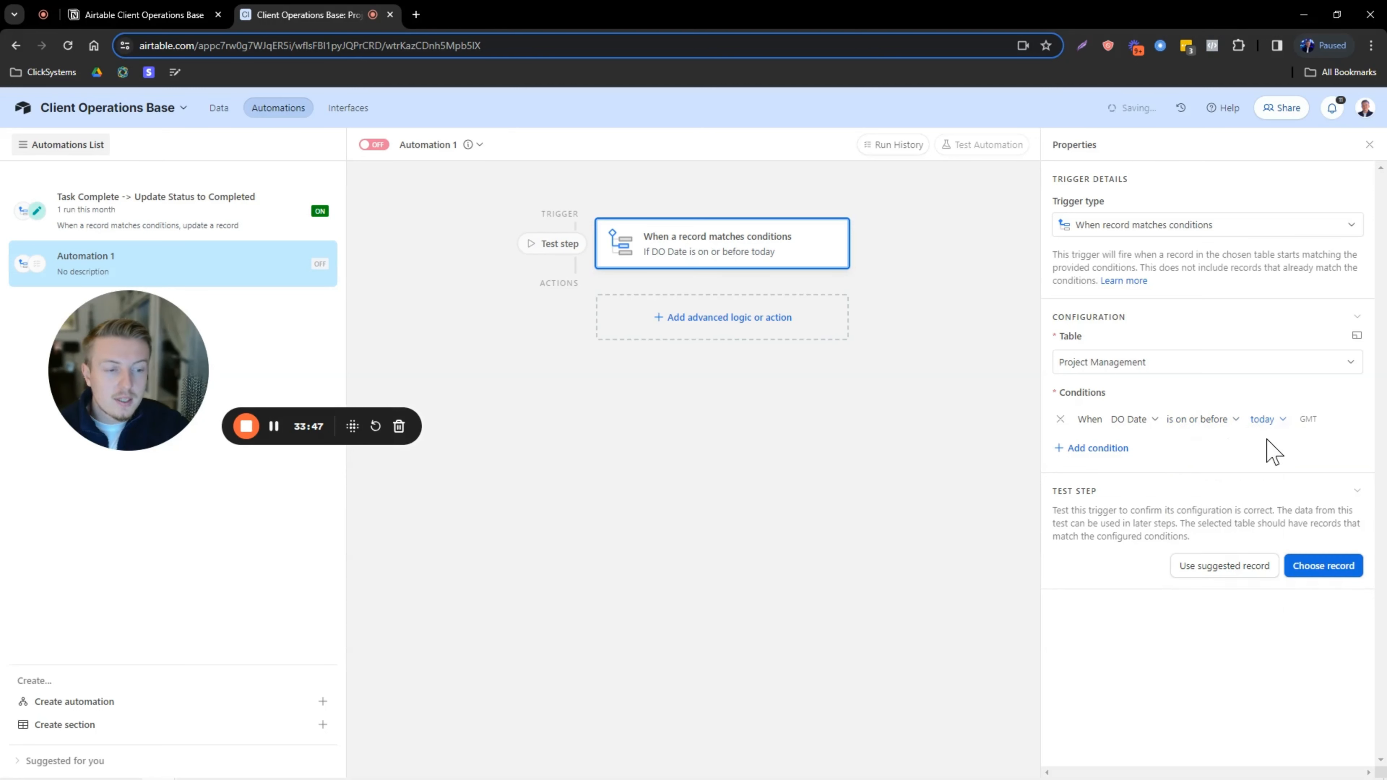
{"action": "left_click", "coordinate": [1222, 422]}
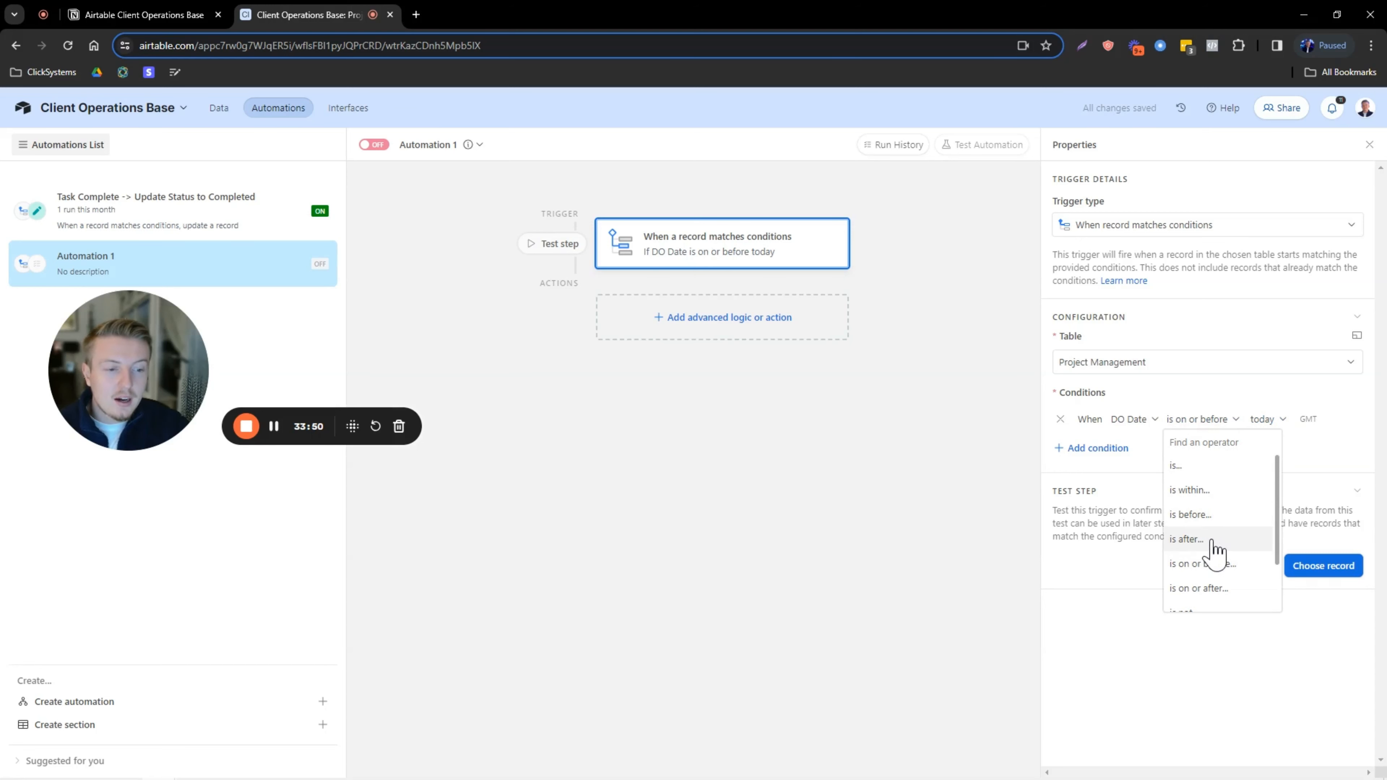
{"action": "left_click", "coordinate": [1188, 539]}
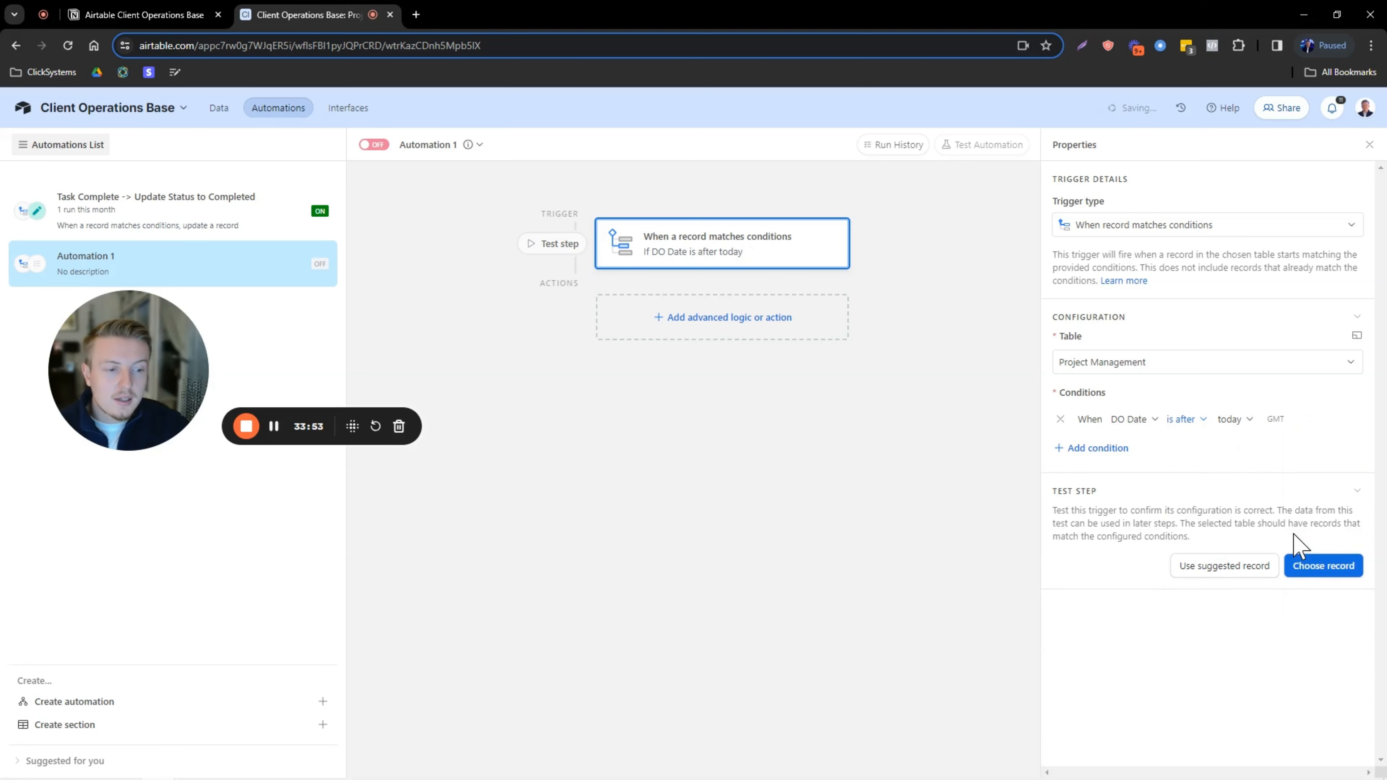
{"action": "left_click", "coordinate": [1313, 565]}
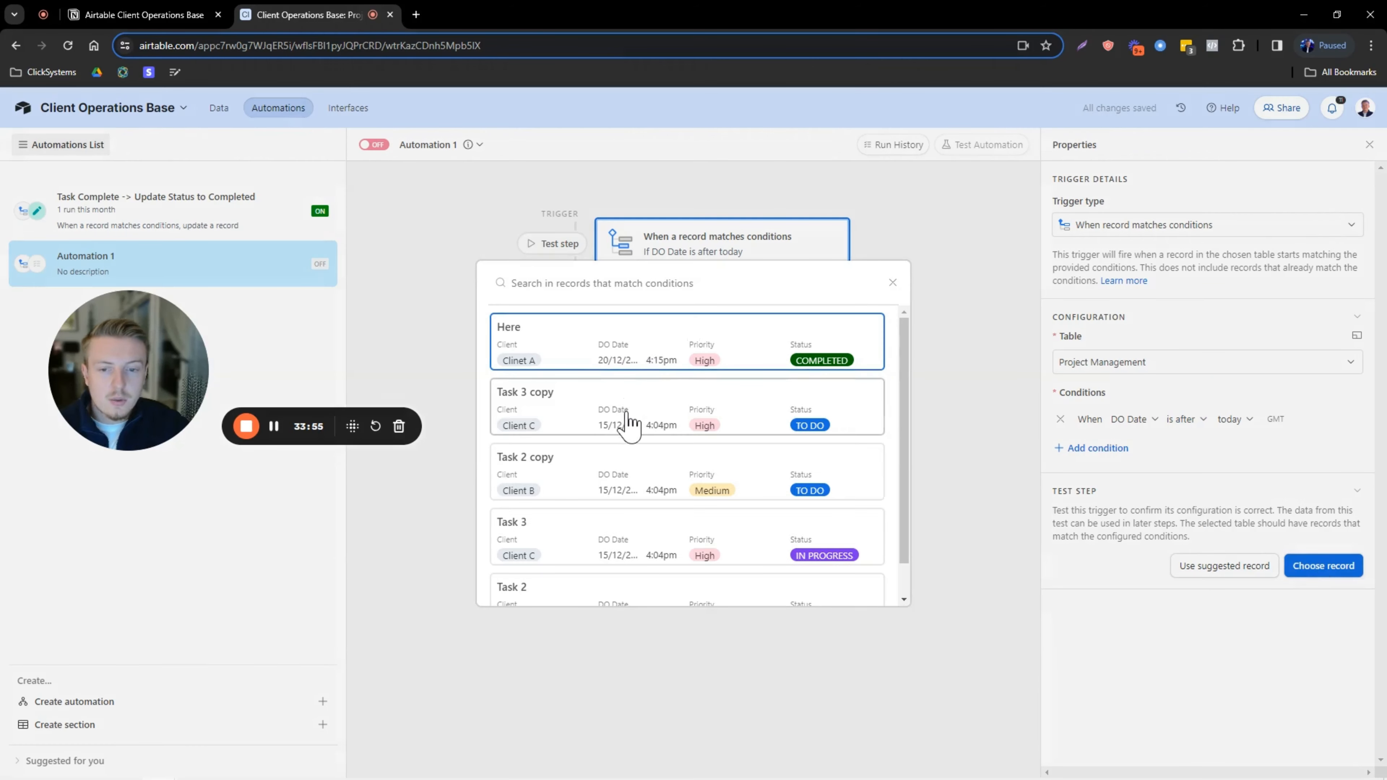
Confirm only Task 1 copy matches DO Date is yesterday, then return to the Client A grid.
{"action": "scroll", "coordinate": [629, 426], "scroll_direction": "down", "scroll_amount": 1}
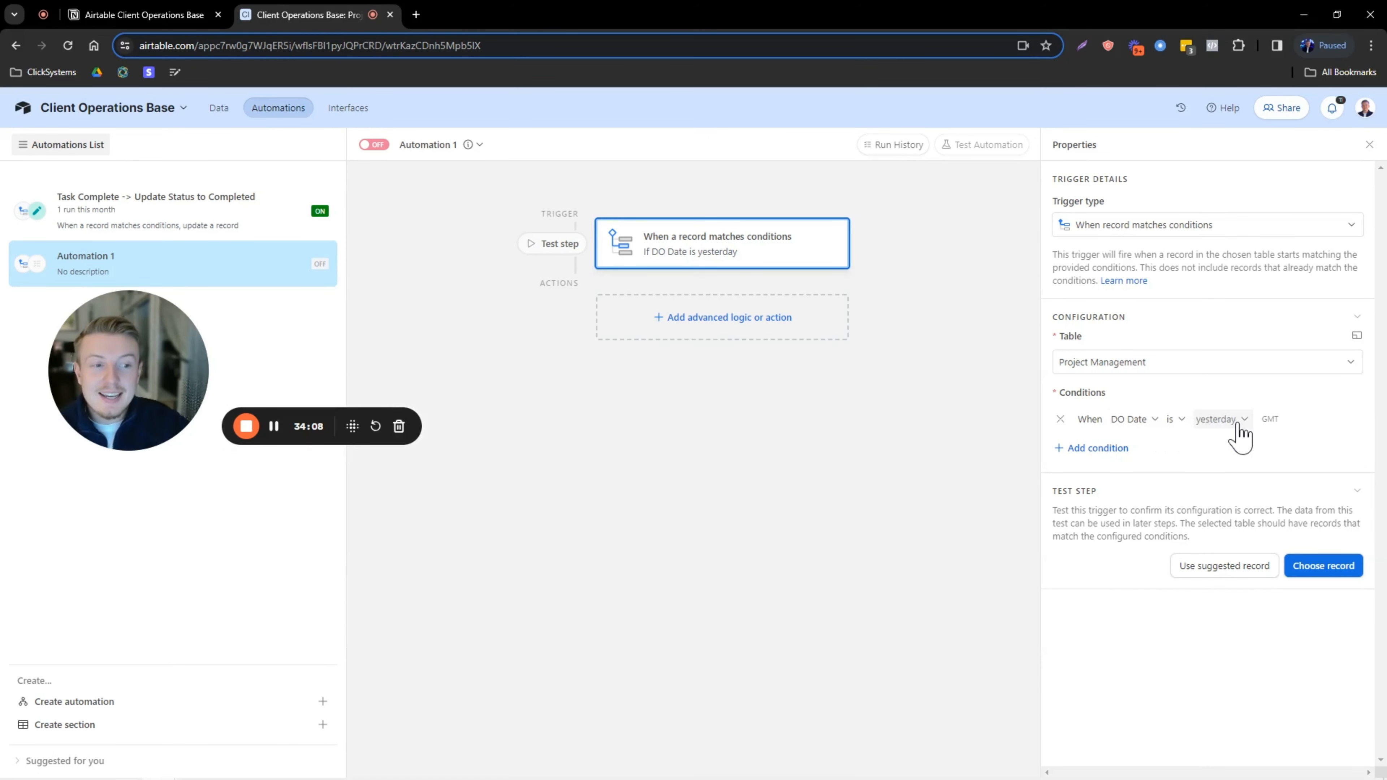
{"action": "left_click", "coordinate": [1313, 564]}
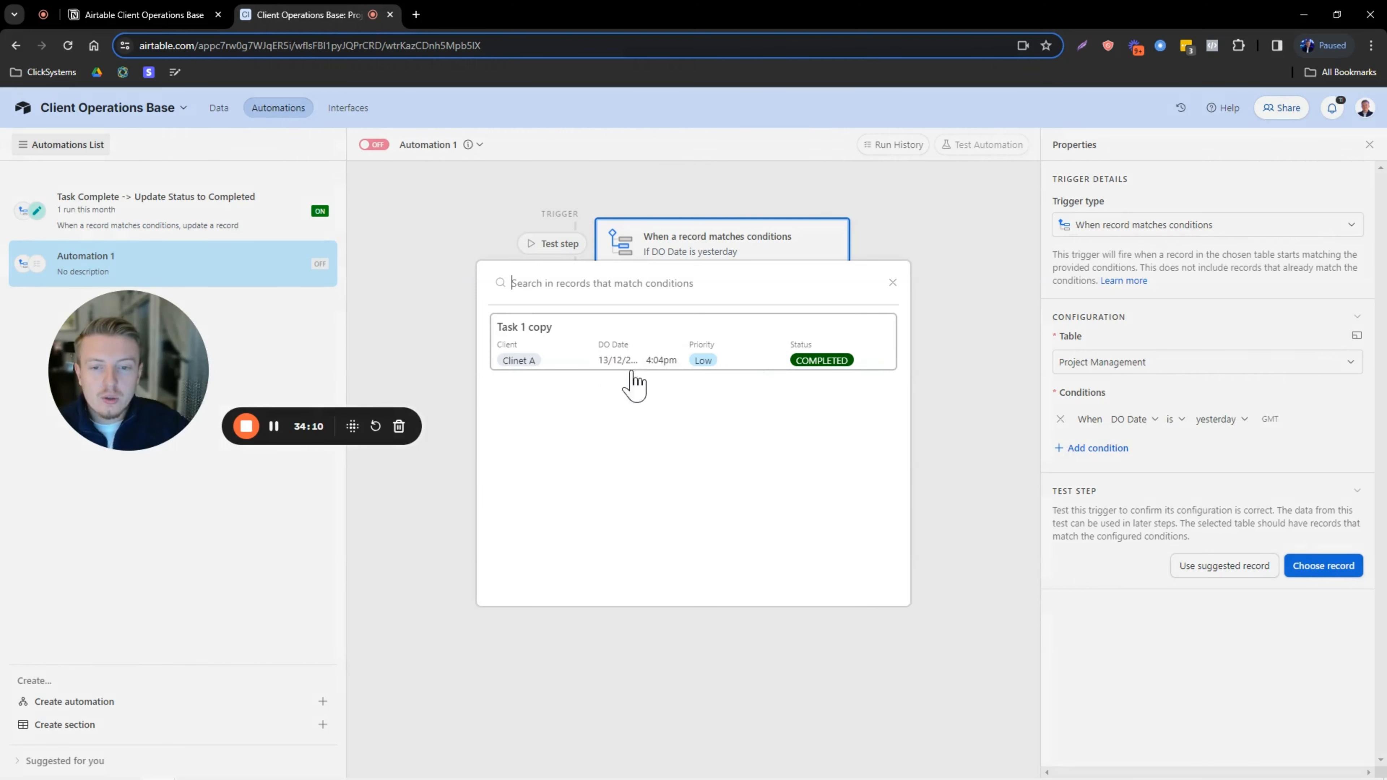
{"action": "left_click", "coordinate": [892, 282]}
{"action": "left_click", "coordinate": [218, 108]}
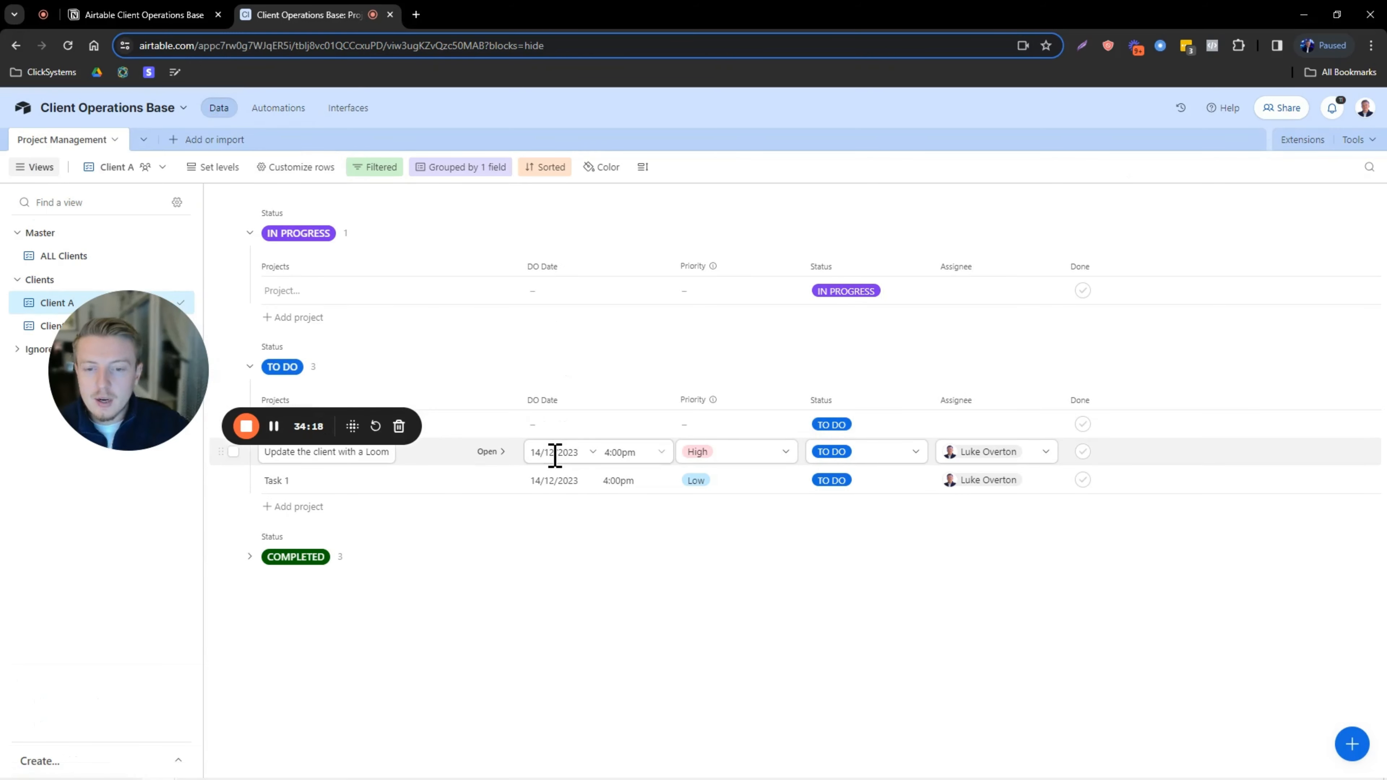
Change 'Update the client with a Loom' DO Date to 13/12/2023 and test the trigger with it.
{"action": "left_click", "coordinate": [554, 453]}
{"action": "left_click", "coordinate": [622, 570]}
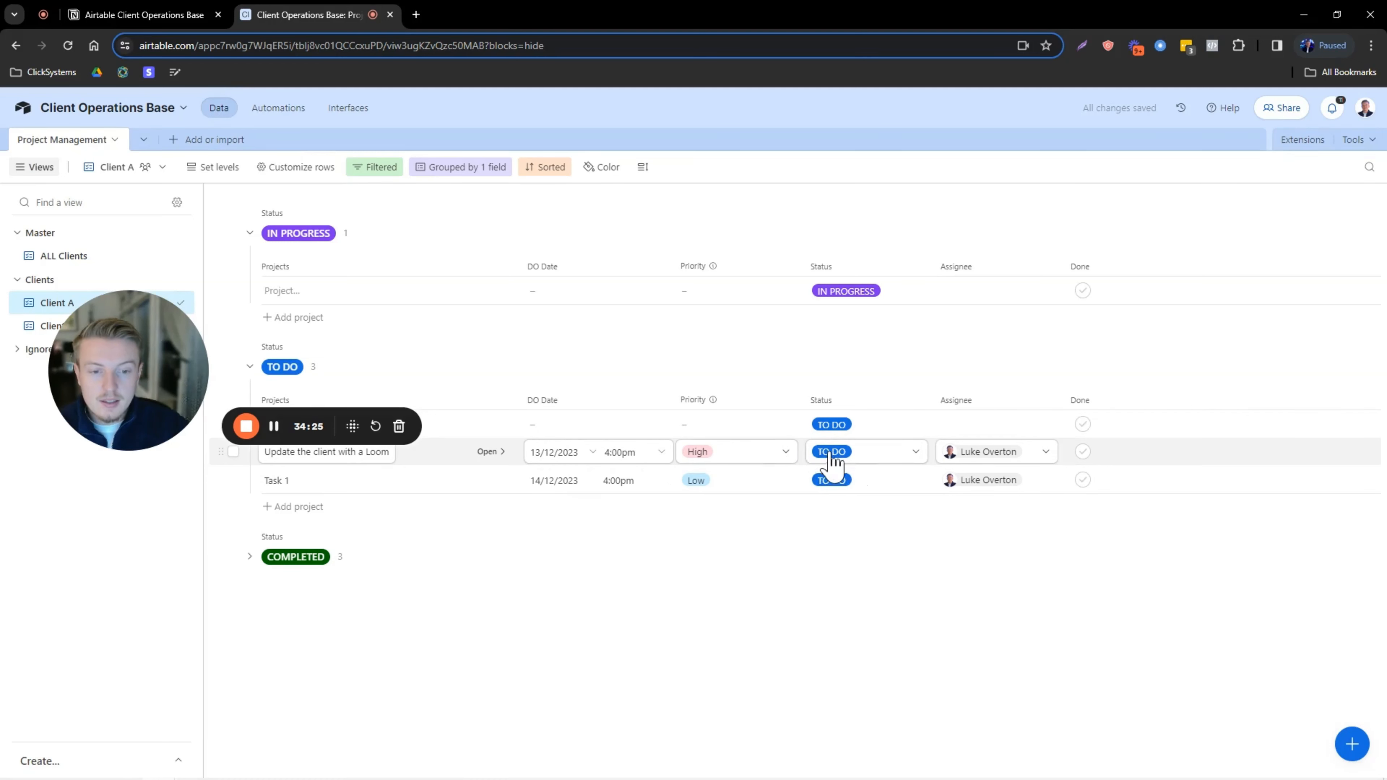
{"action": "left_click", "coordinate": [297, 116]}
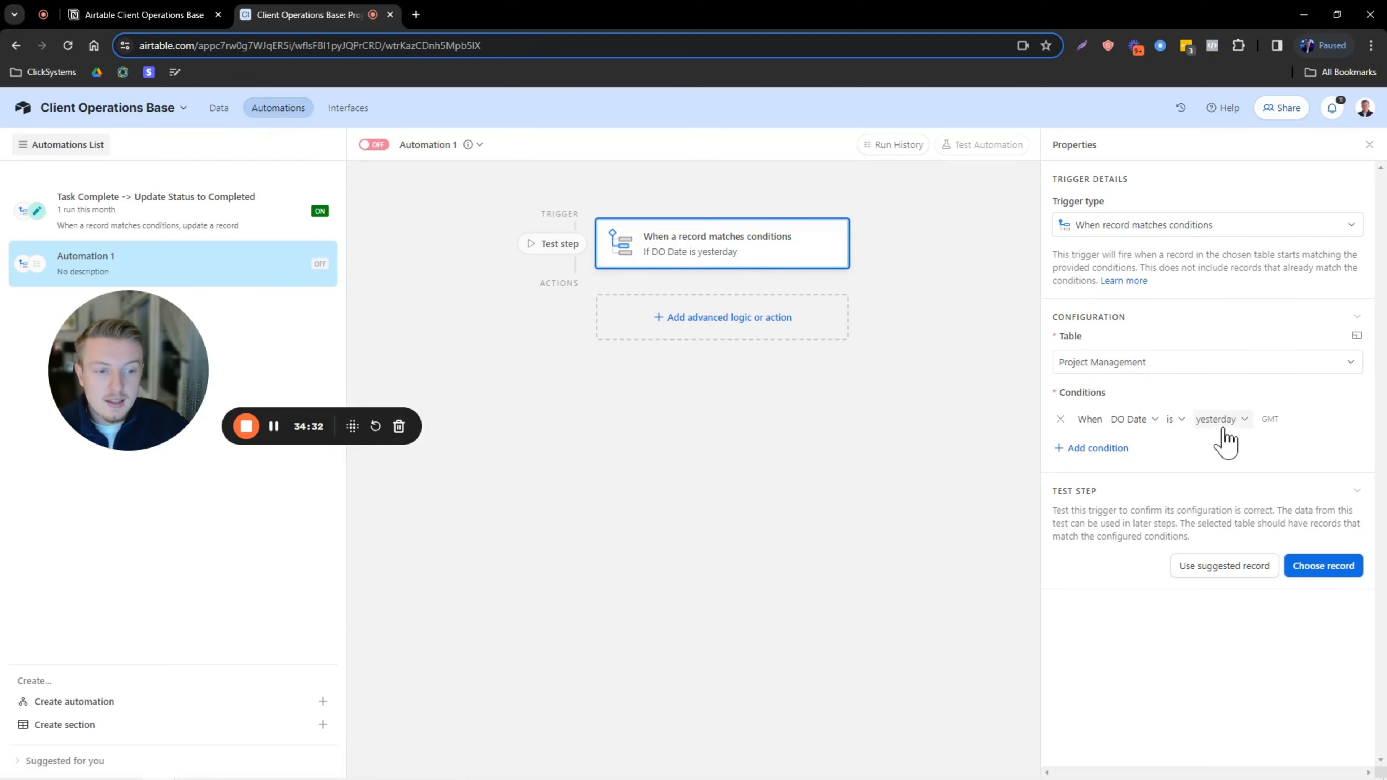
{"action": "left_click", "coordinate": [1321, 568]}
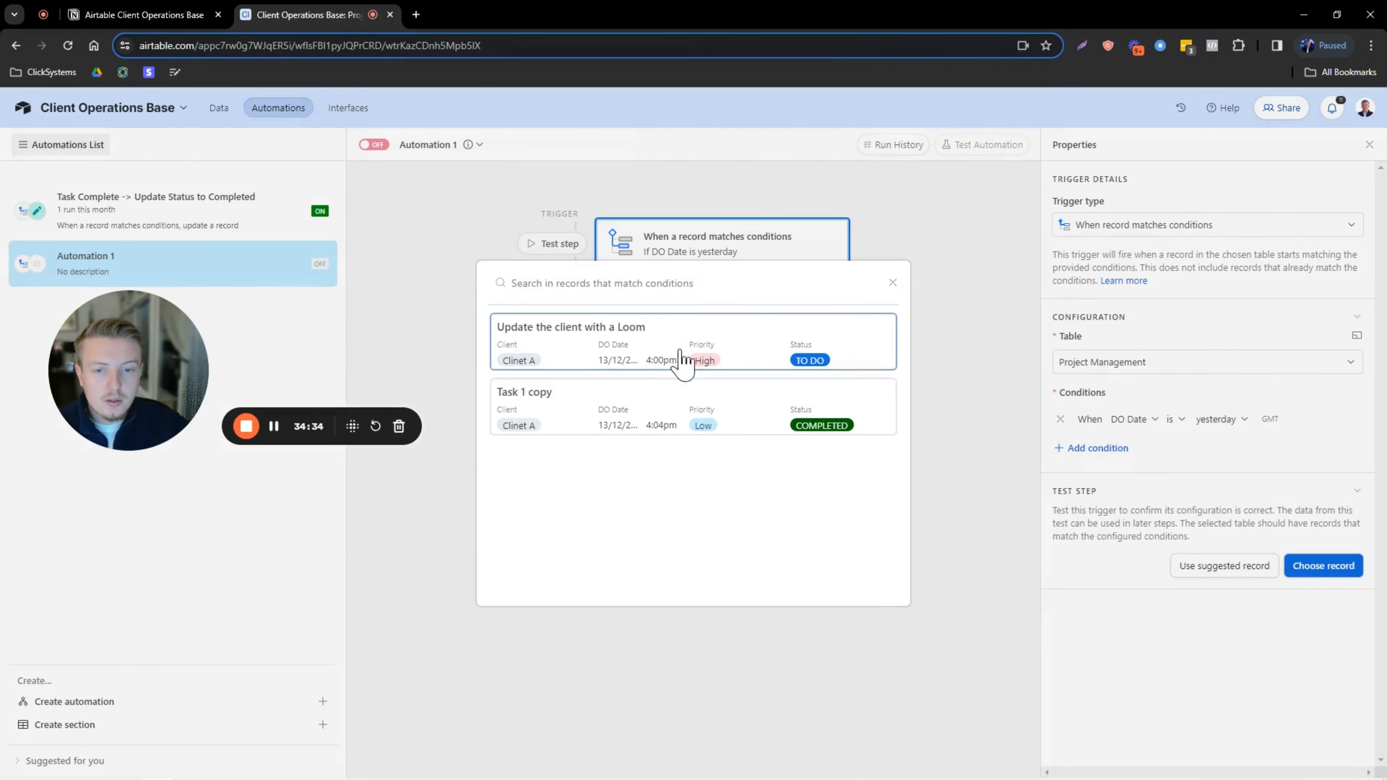
{"action": "left_click", "coordinate": [737, 348]}
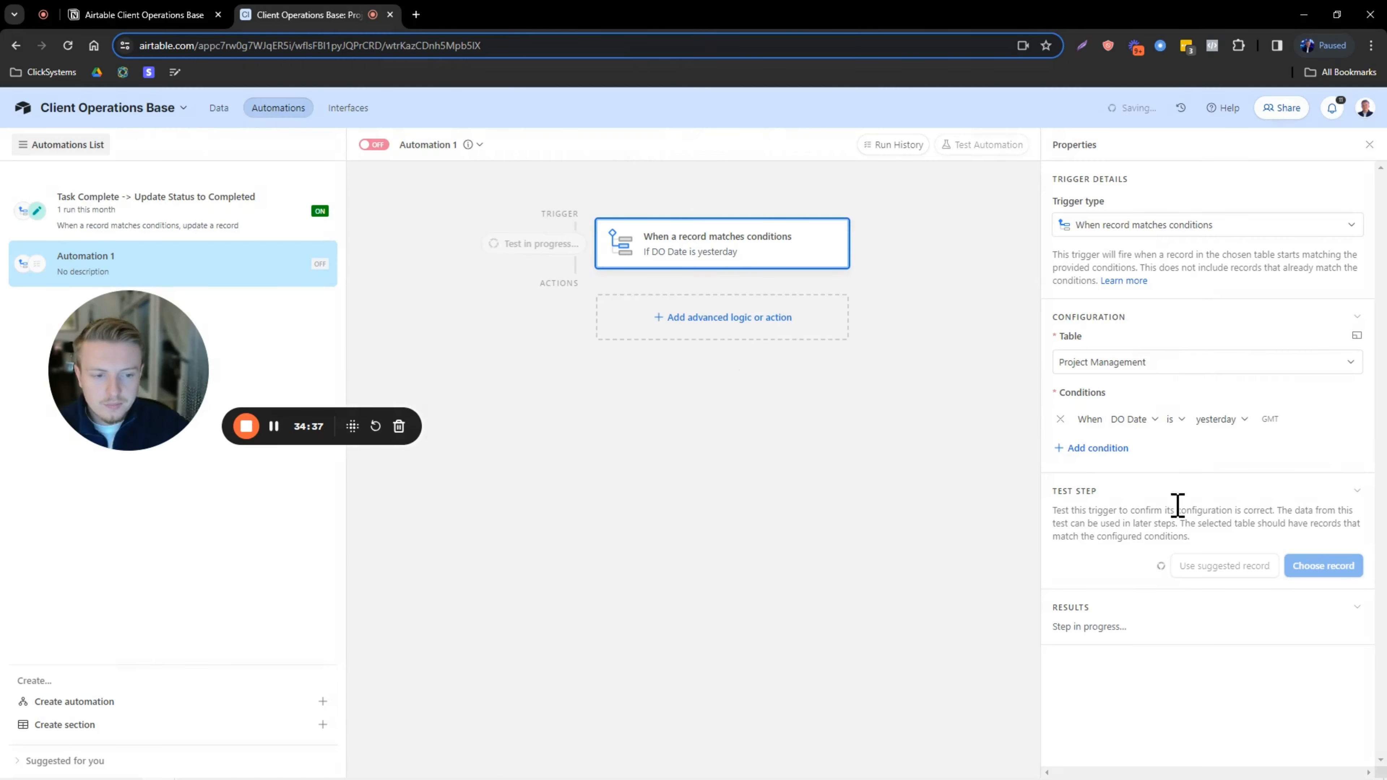
{"action": "left_click", "coordinate": [706, 322]}
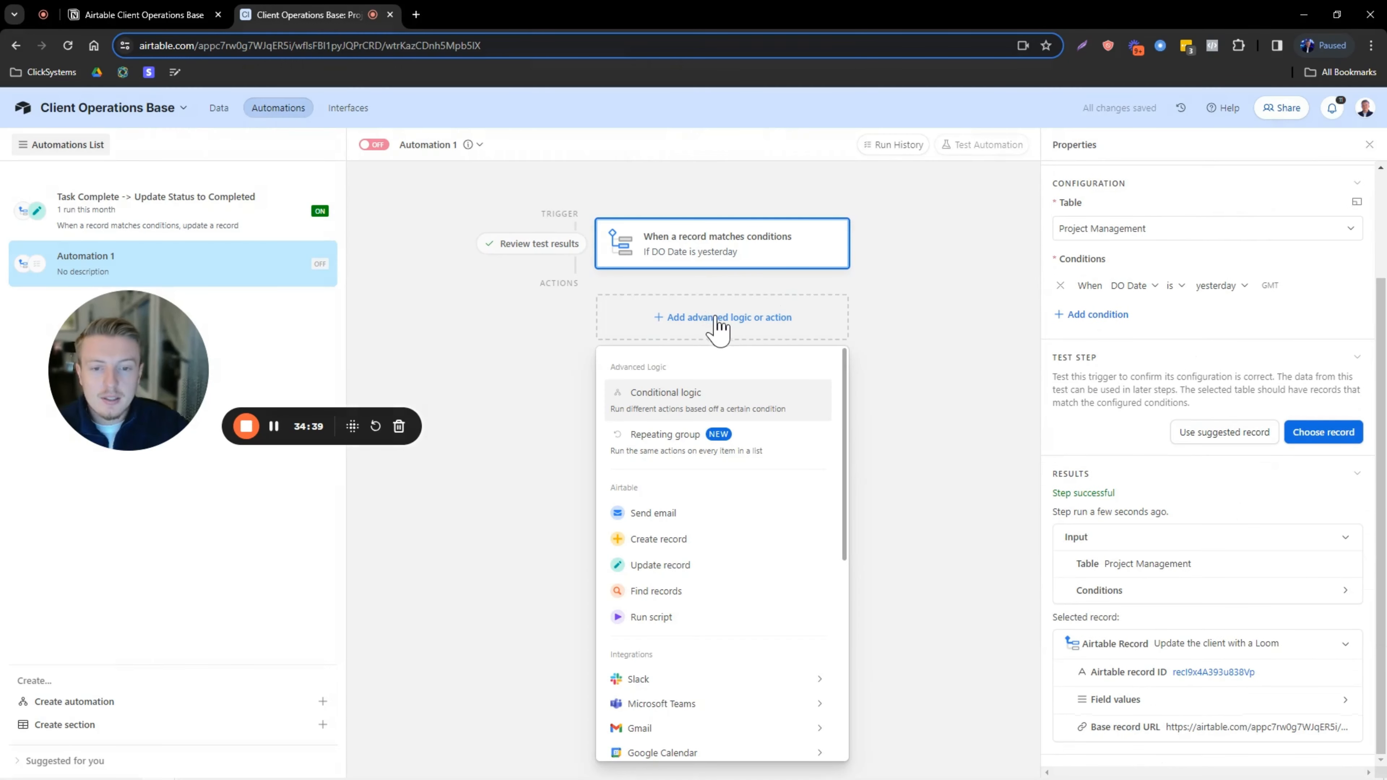
Add an Update record action on Project Management, targeting the triggering record's Airtable record ID.
{"action": "left_click", "coordinate": [675, 568]}
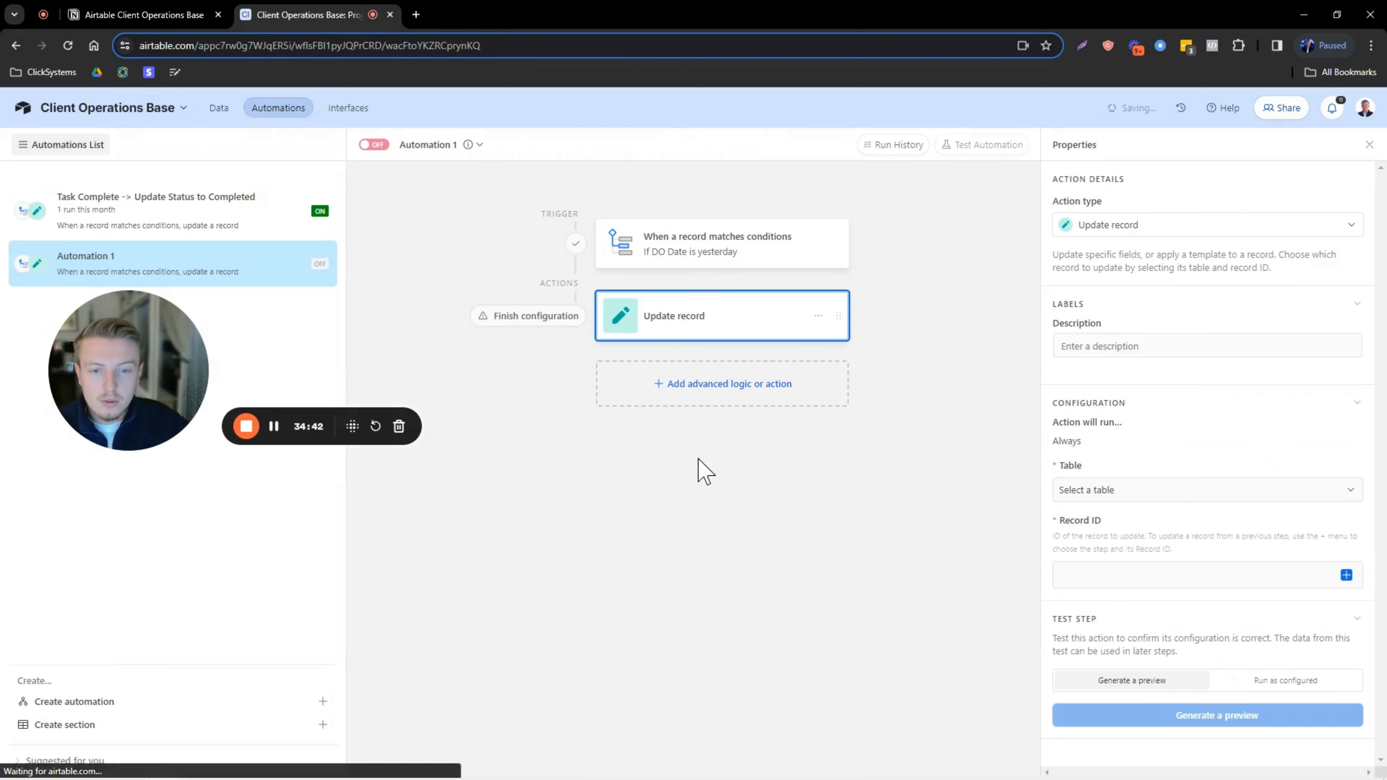
{"action": "left_click", "coordinate": [1090, 495]}
{"action": "left_click", "coordinate": [1115, 540]}
{"action": "scroll", "coordinate": [1256, 524], "scroll_direction": "down", "scroll_amount": 1}
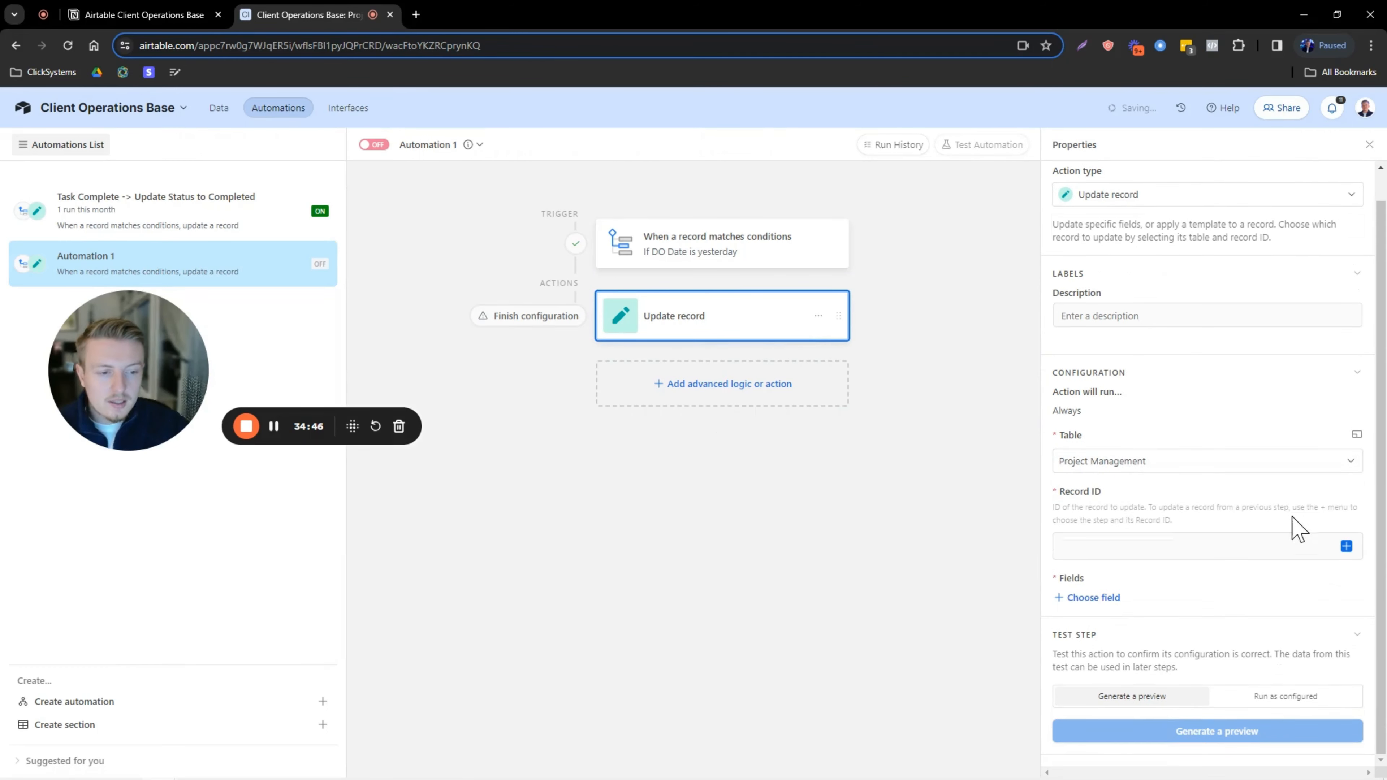
{"action": "left_click", "coordinate": [1347, 546]}
{"action": "scroll", "coordinate": [1220, 678], "scroll_direction": "down", "scroll_amount": 2}
{"action": "left_click", "coordinate": [1222, 669]}
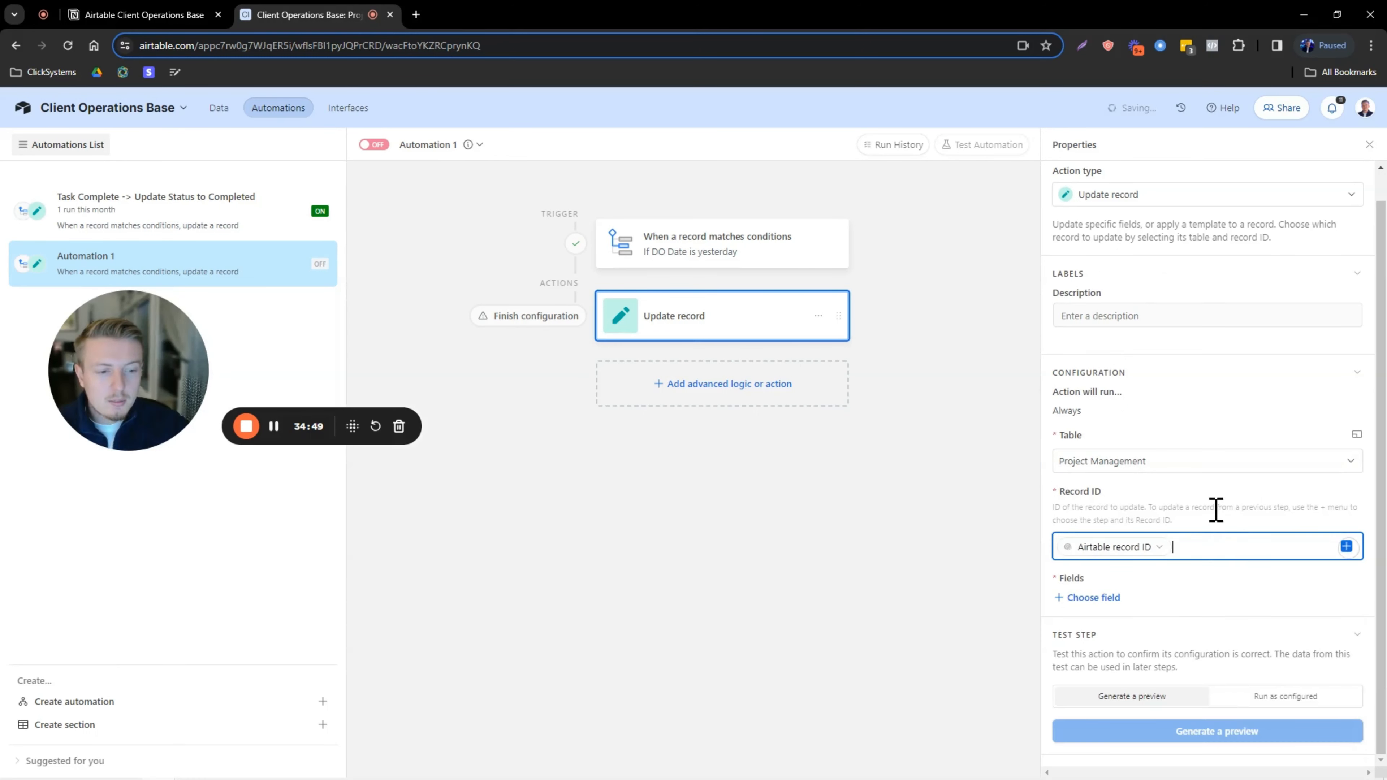
Set Status to OVERDUE, run the test as configured, and check the updated Loom task.
{"action": "left_click", "coordinate": [1099, 599]}
{"action": "scroll", "coordinate": [1119, 568], "scroll_direction": "down", "scroll_amount": 1}
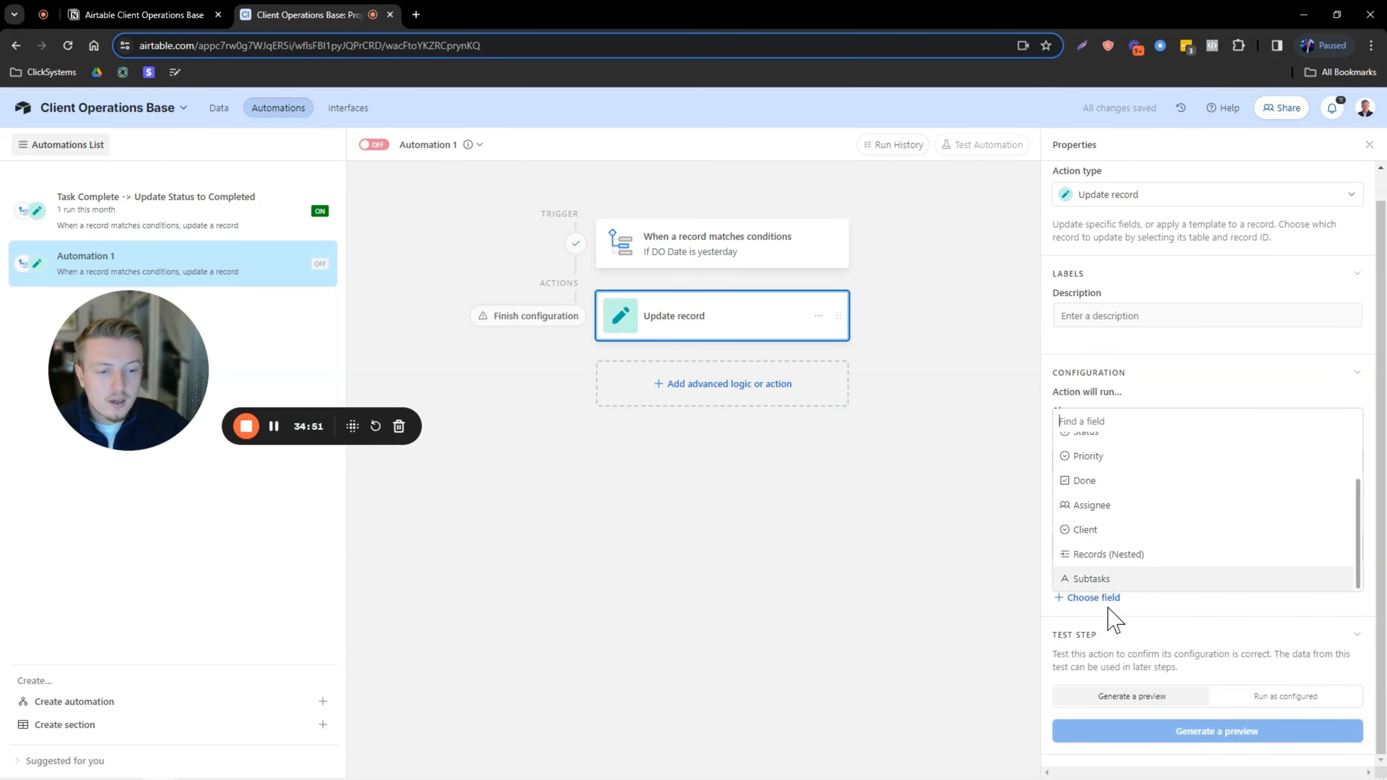
{"action": "scroll", "coordinate": [1114, 528], "scroll_direction": "up", "scroll_amount": 2}
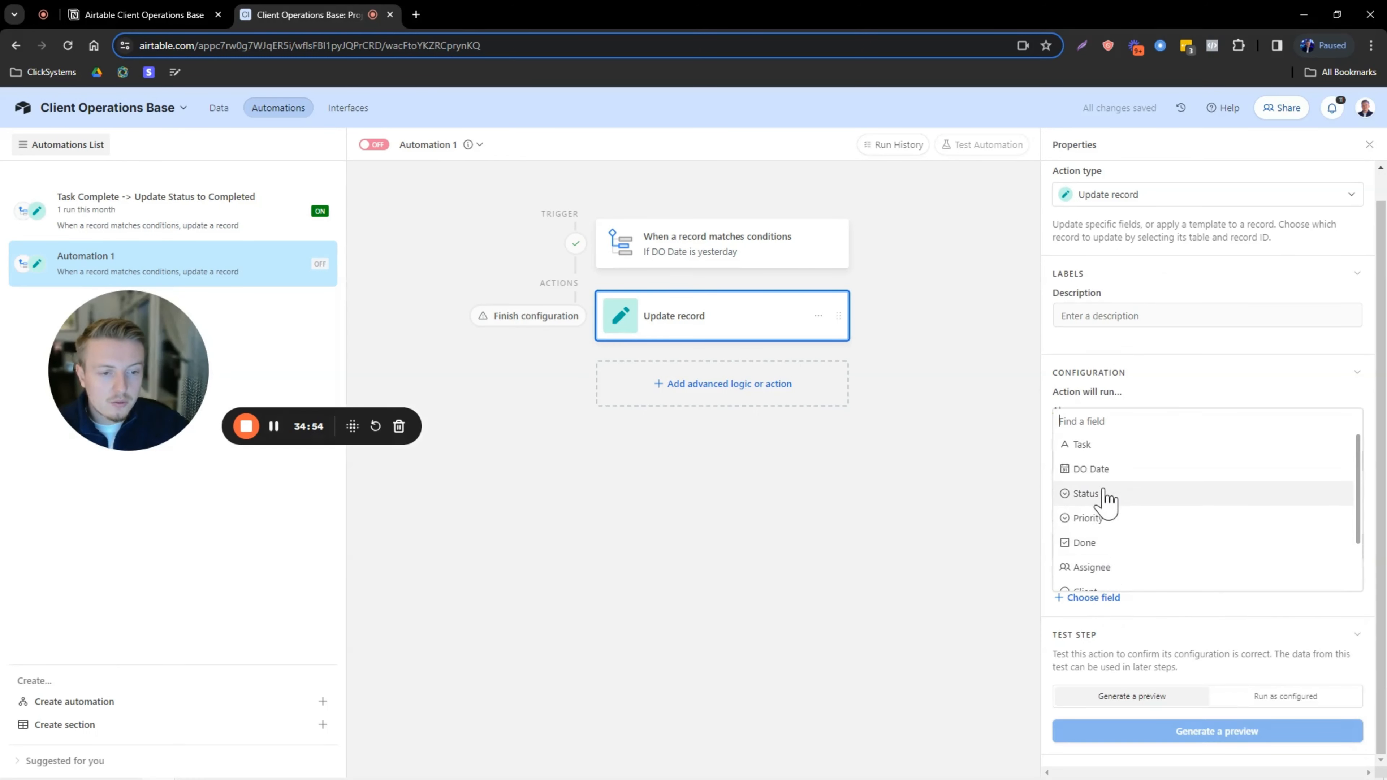
{"action": "left_click", "coordinate": [1104, 491]}
{"action": "left_click", "coordinate": [1110, 634]}
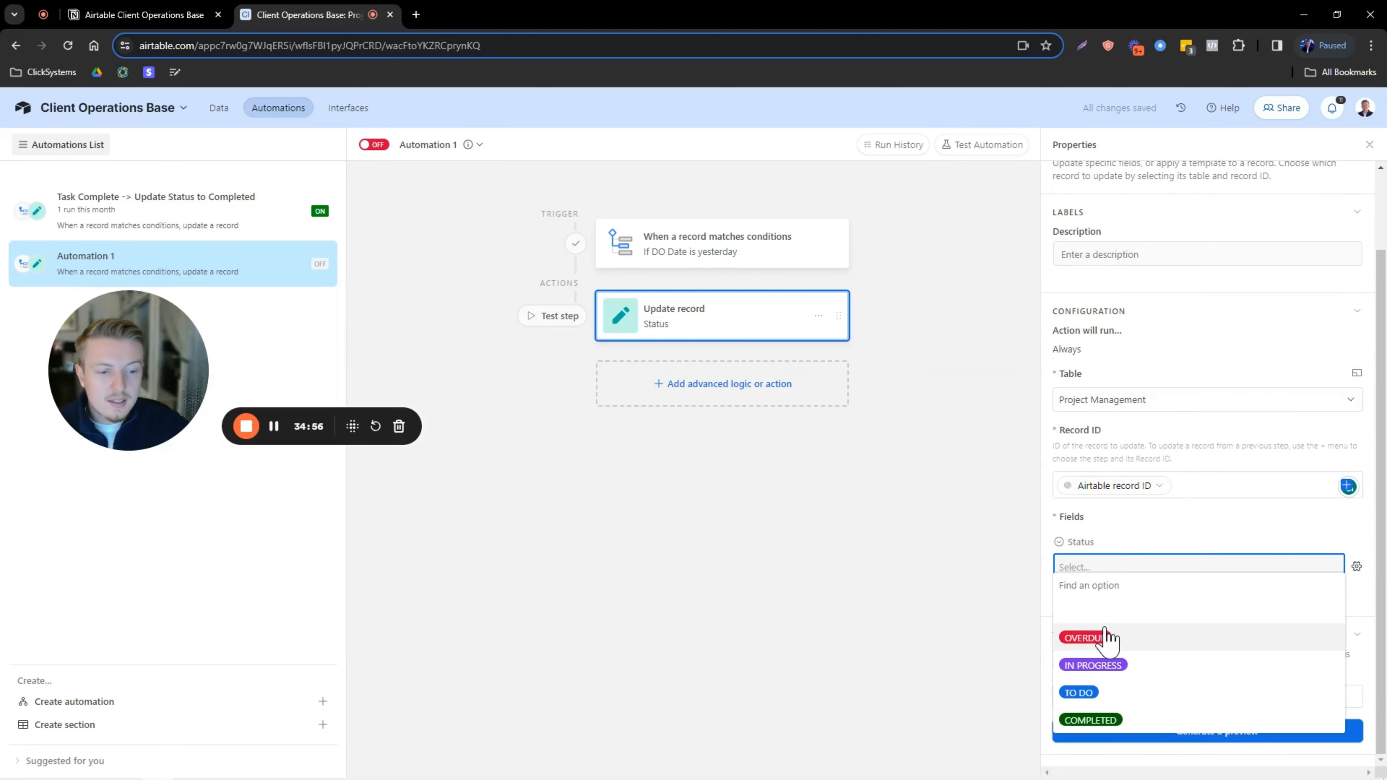
{"action": "left_click", "coordinate": [1119, 637]}
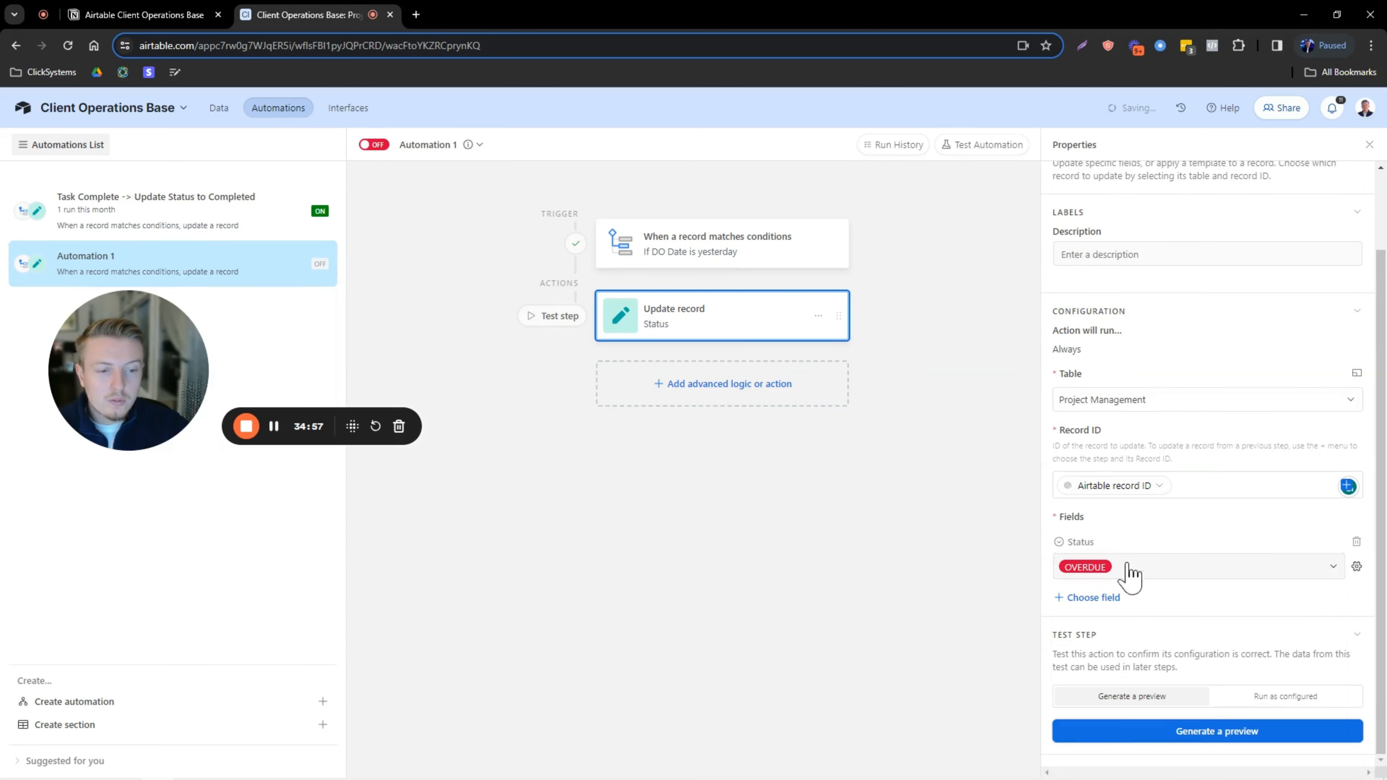
{"action": "left_click", "coordinate": [1269, 702]}
{"action": "left_click", "coordinate": [1238, 732]}
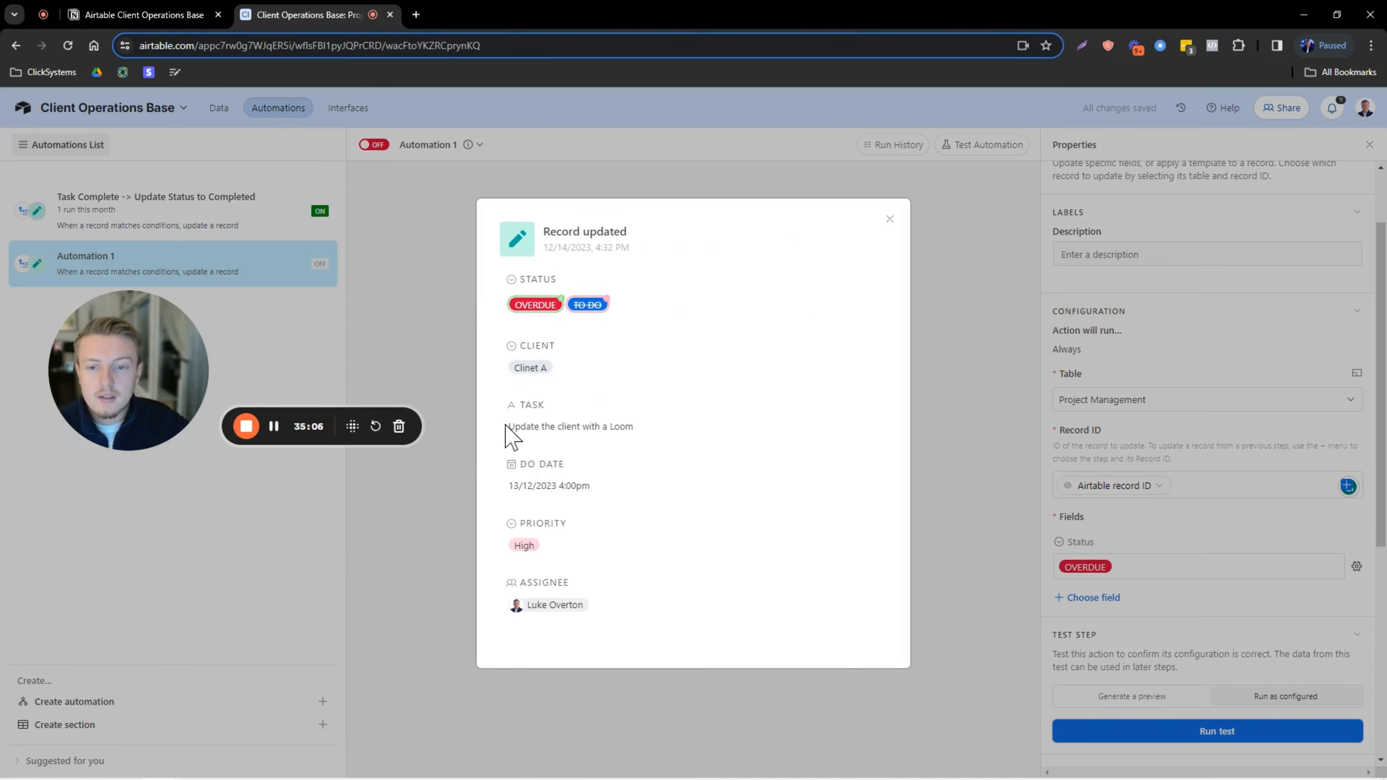
{"action": "left_click_drag", "start_coordinate": [508, 429], "coordinate": [635, 430]}
{"action": "left_click", "coordinate": [890, 219]}
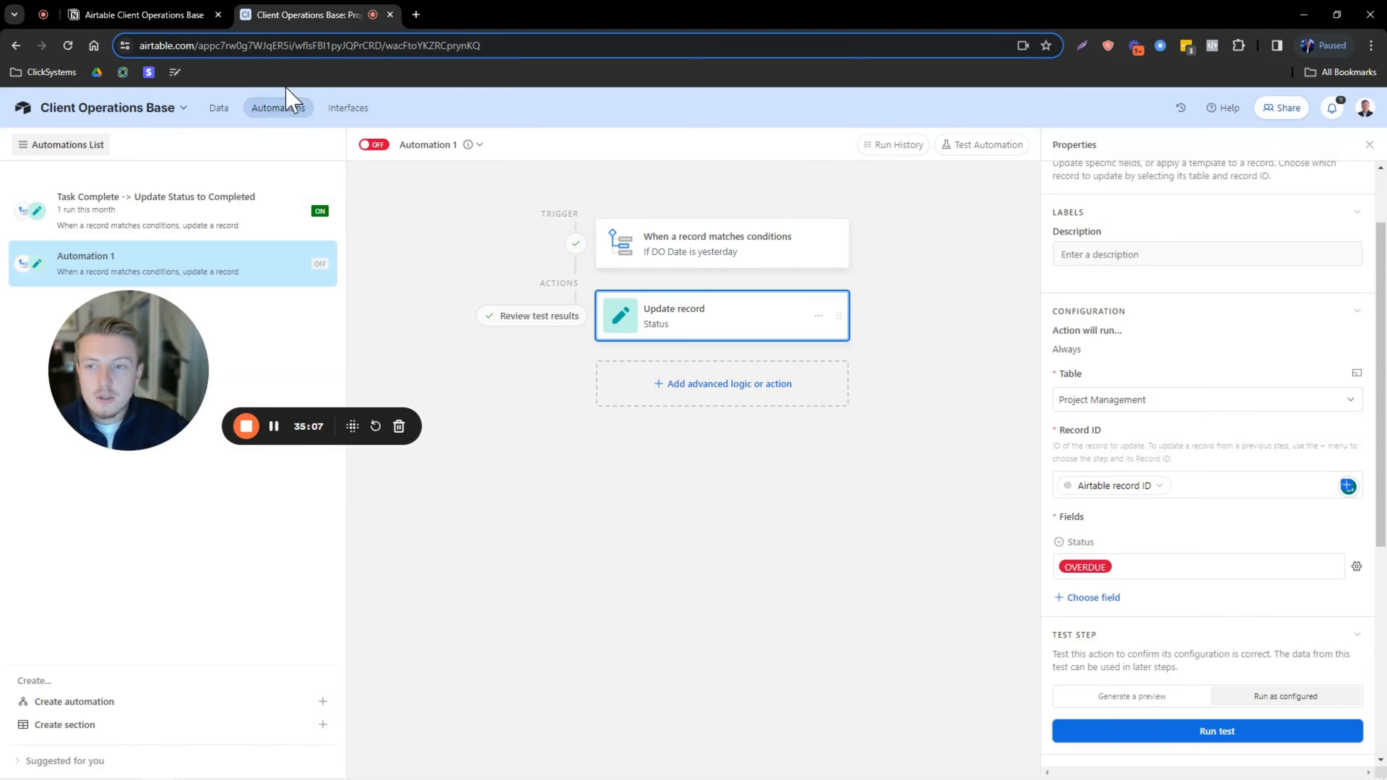
{"action": "left_click", "coordinate": [219, 107]}
{"action": "left_click", "coordinate": [276, 291]}
{"action": "left_click_drag", "start_coordinate": [265, 291], "coordinate": [358, 295]}
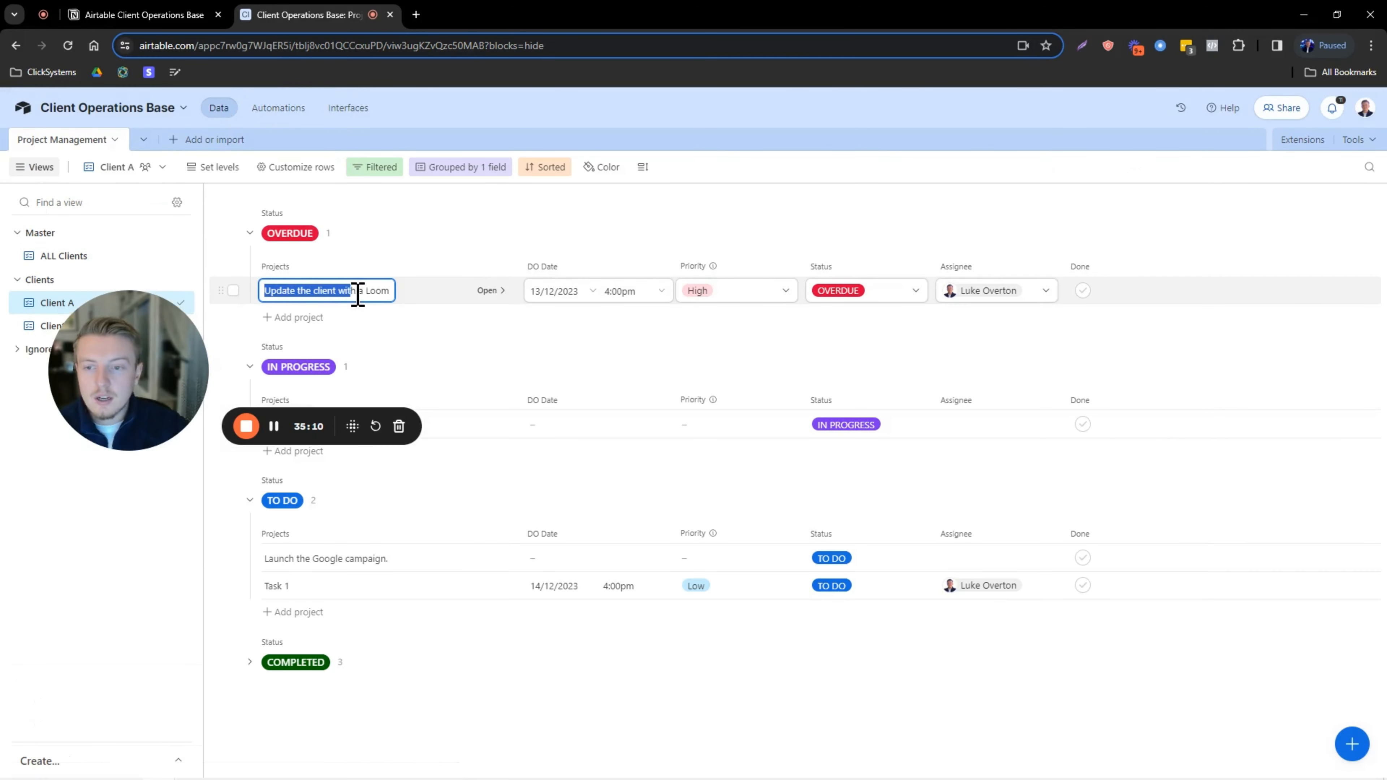
{"action": "left_click", "coordinate": [367, 291]}
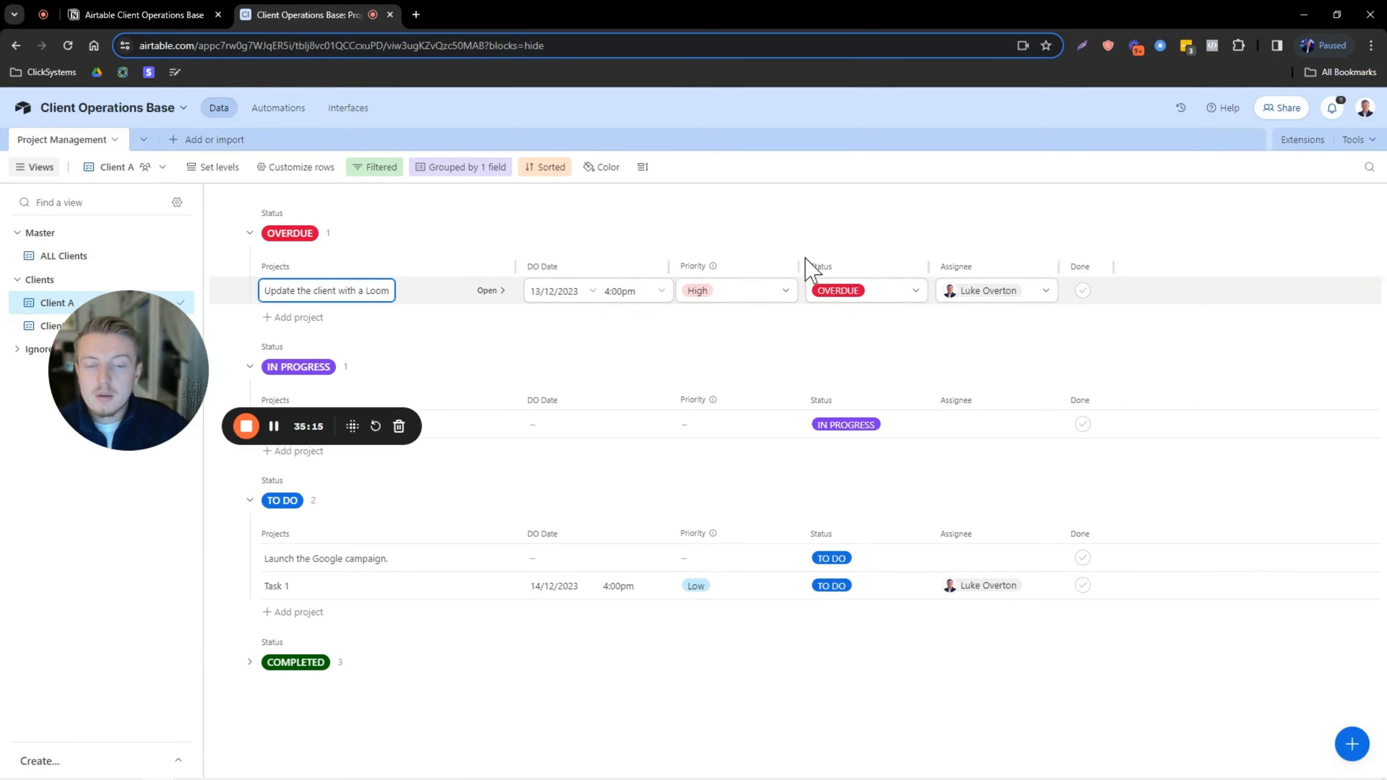
{"action": "left_click", "coordinate": [277, 109]}
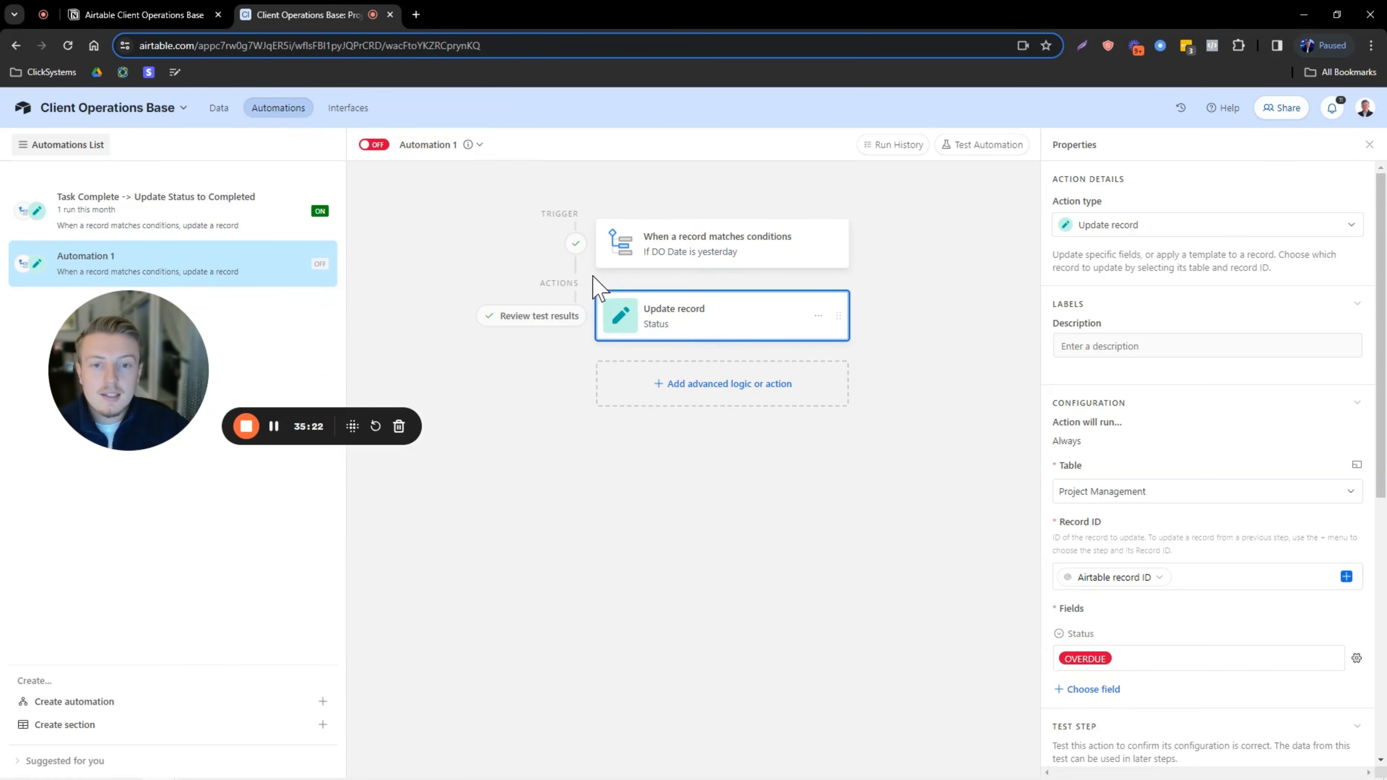
Add a Slack Send message action from the Integrations list.
{"action": "left_click", "coordinate": [705, 389]}
{"action": "scroll", "coordinate": [675, 607], "scroll_direction": "down", "scroll_amount": 4}
{"action": "mouse_move", "coordinate": [681, 628]}
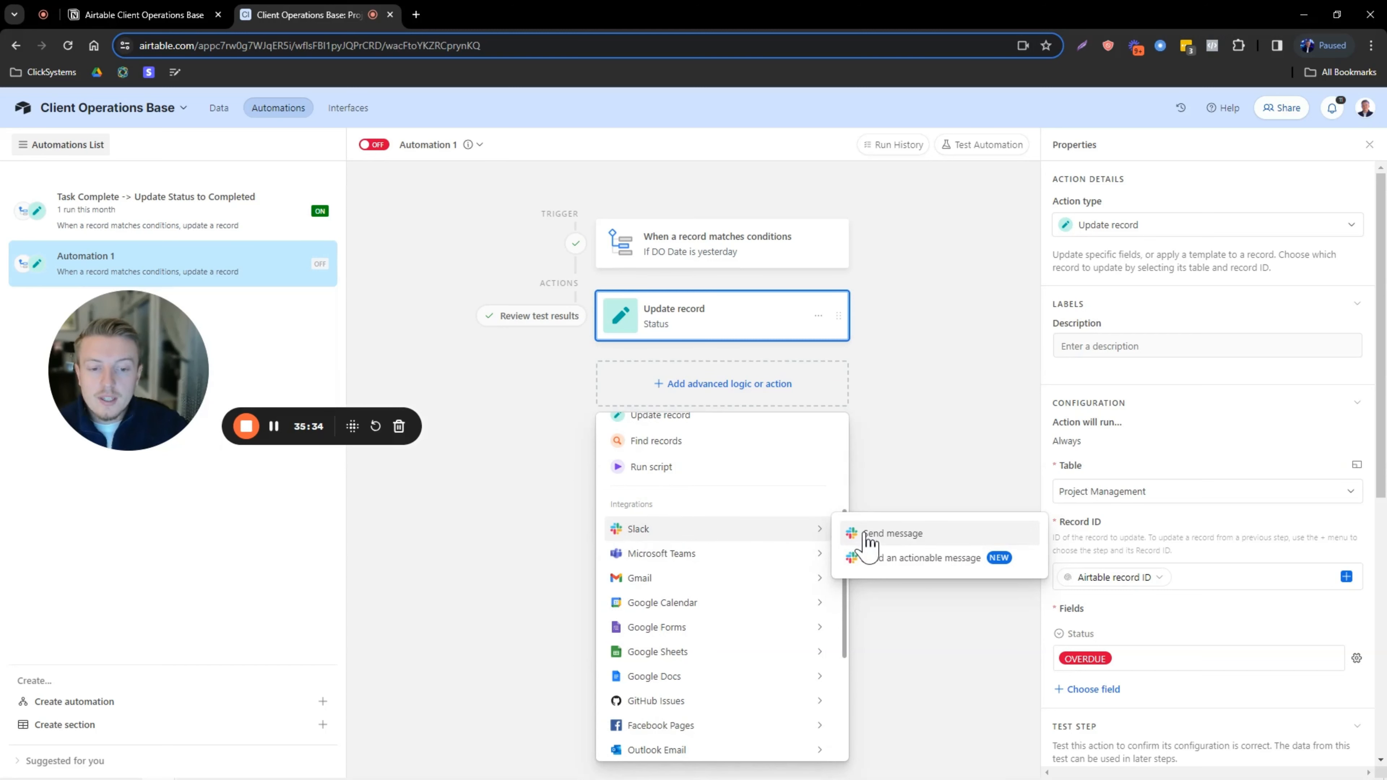
{"action": "left_click", "coordinate": [932, 536]}
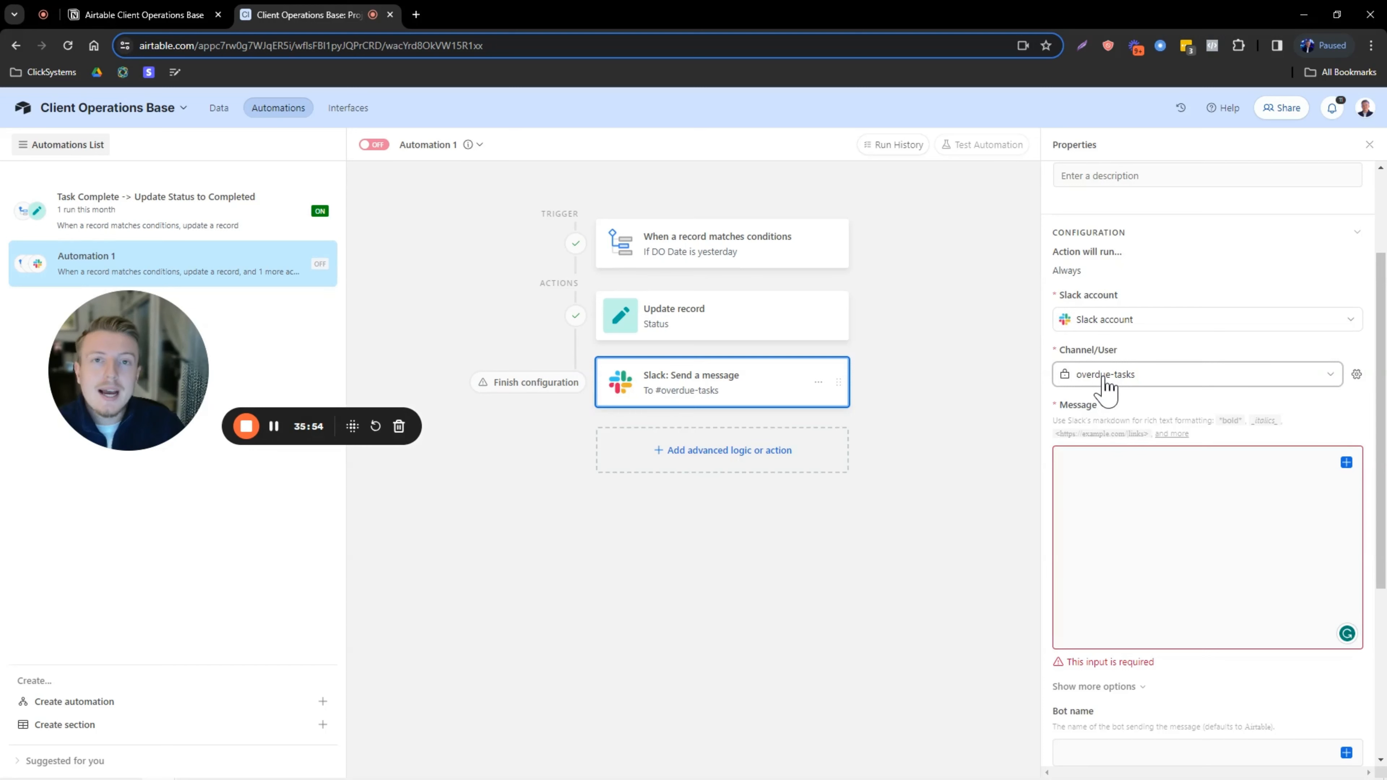
{"action": "left_click", "coordinate": [1157, 497]}
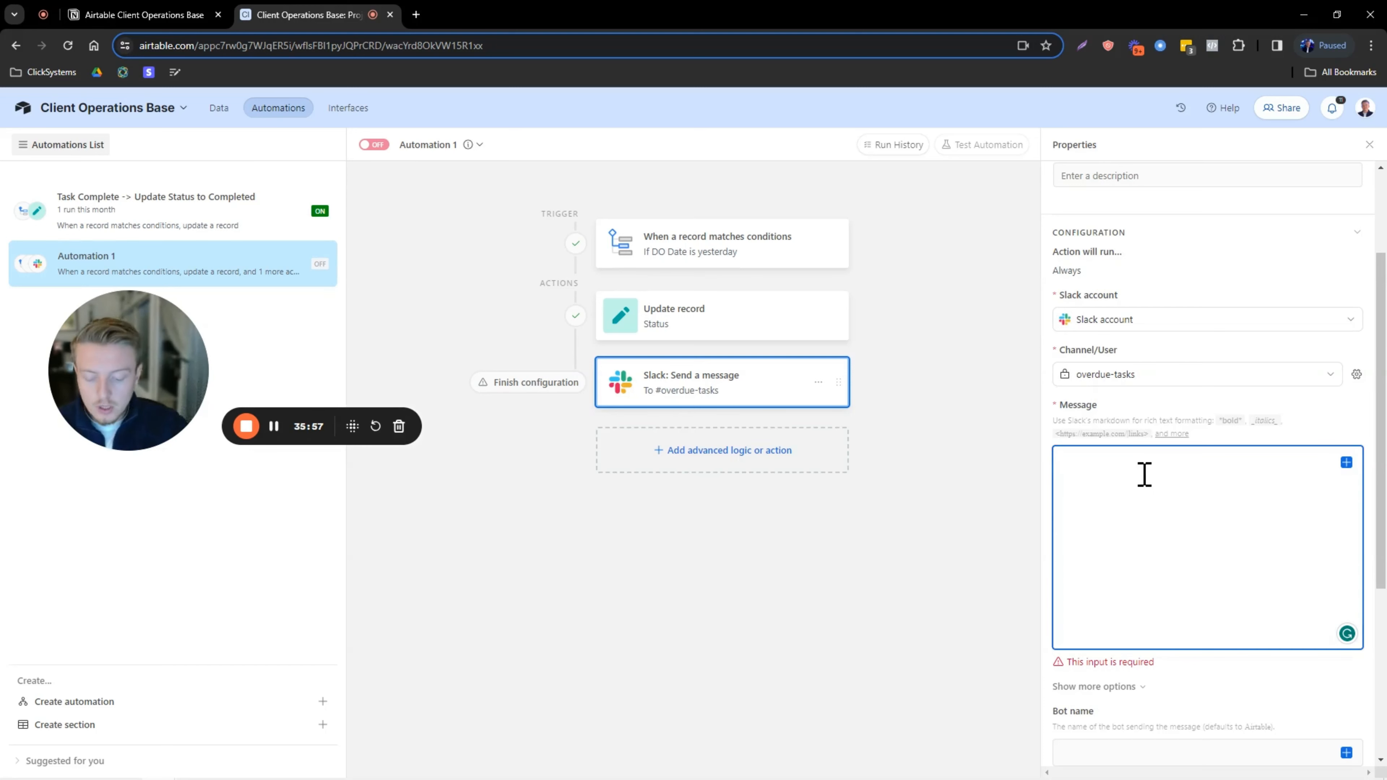
{"action": "type", "text": "Hey @ch"}
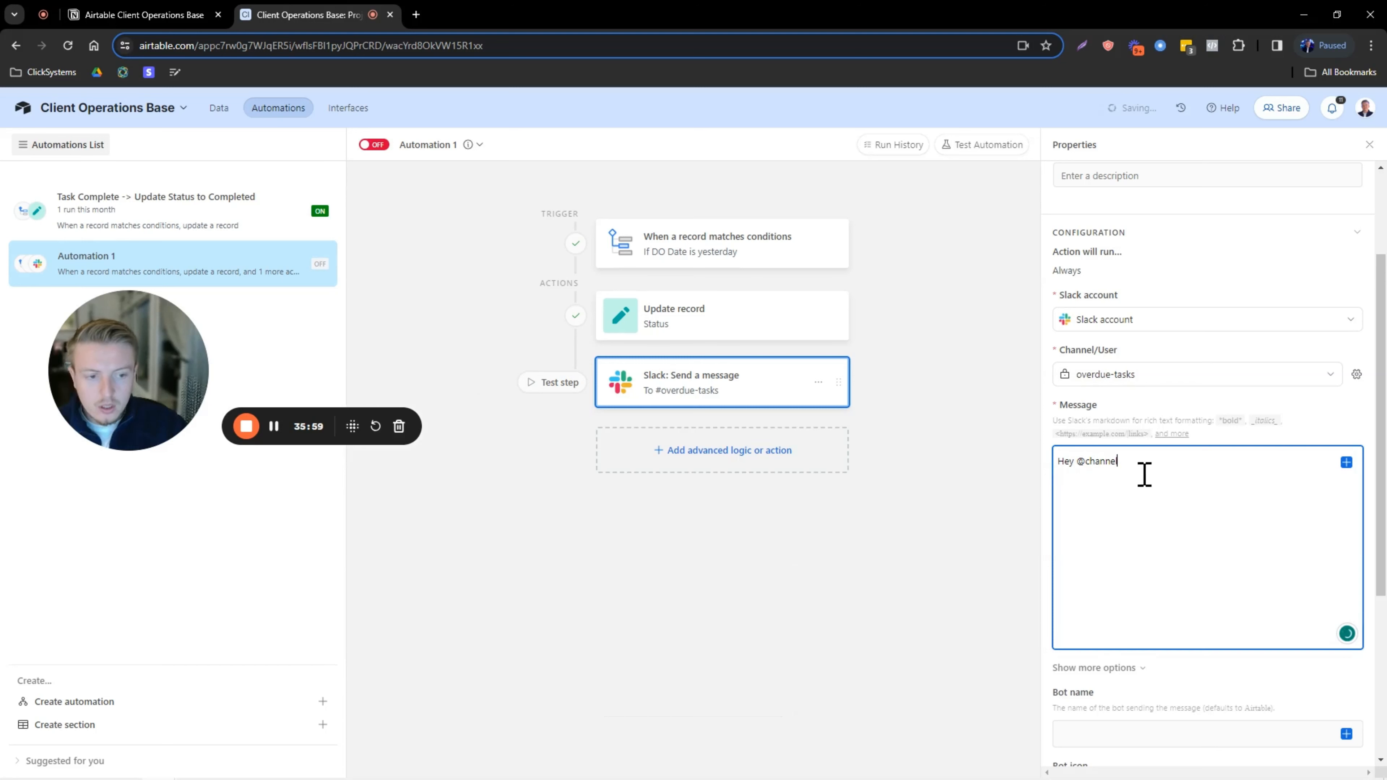
{"action": "type", "text": "annel"}
{"action": "key", "text": "Return"}
{"action": "key", "text": "Caps_Lock"}
{"action": "type", "text": "There are tasks that are overdue, please get them done asap."}
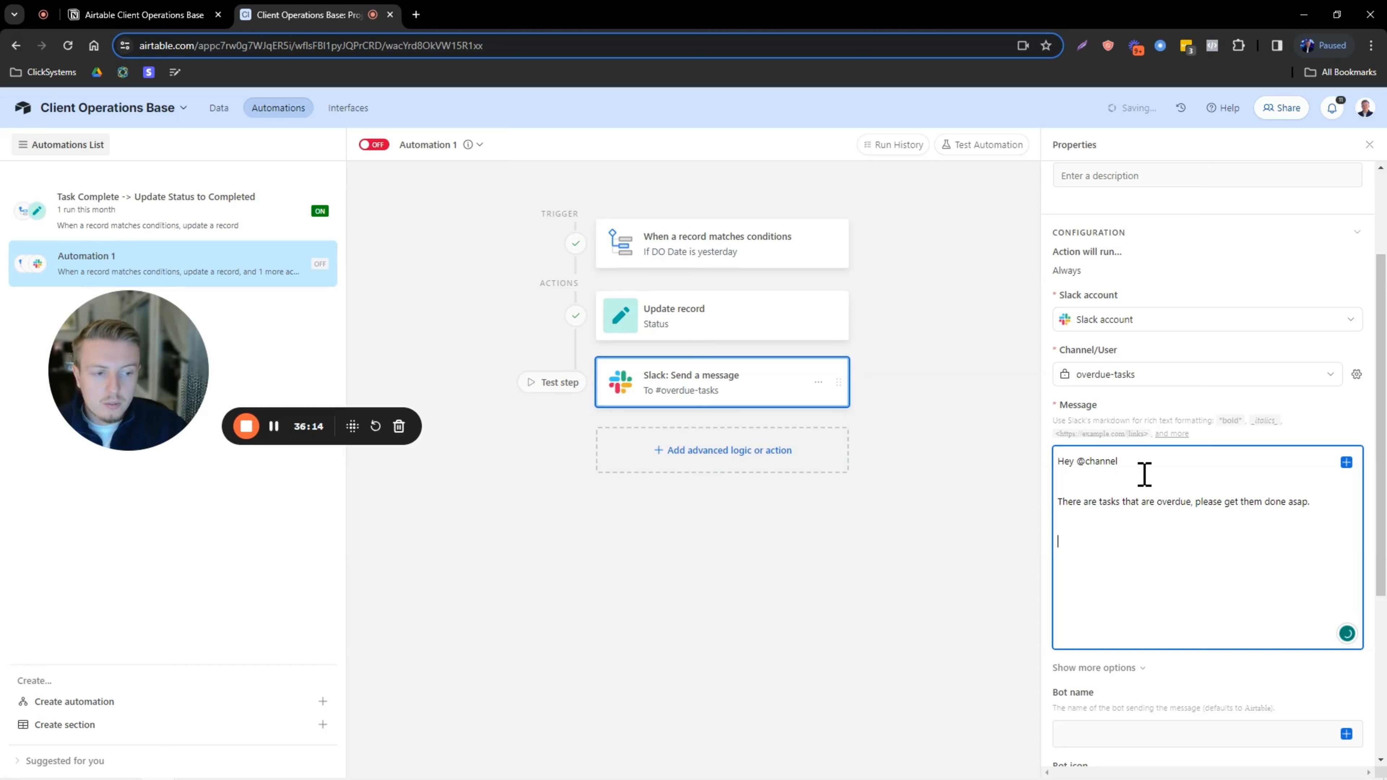
Insert a record list with Task, Client, DO Date, Priority, Status and Assignee fields.
{"action": "left_click", "coordinate": [1347, 464]}
{"action": "scroll", "coordinate": [1212, 579], "scroll_direction": "down", "scroll_amount": 2}
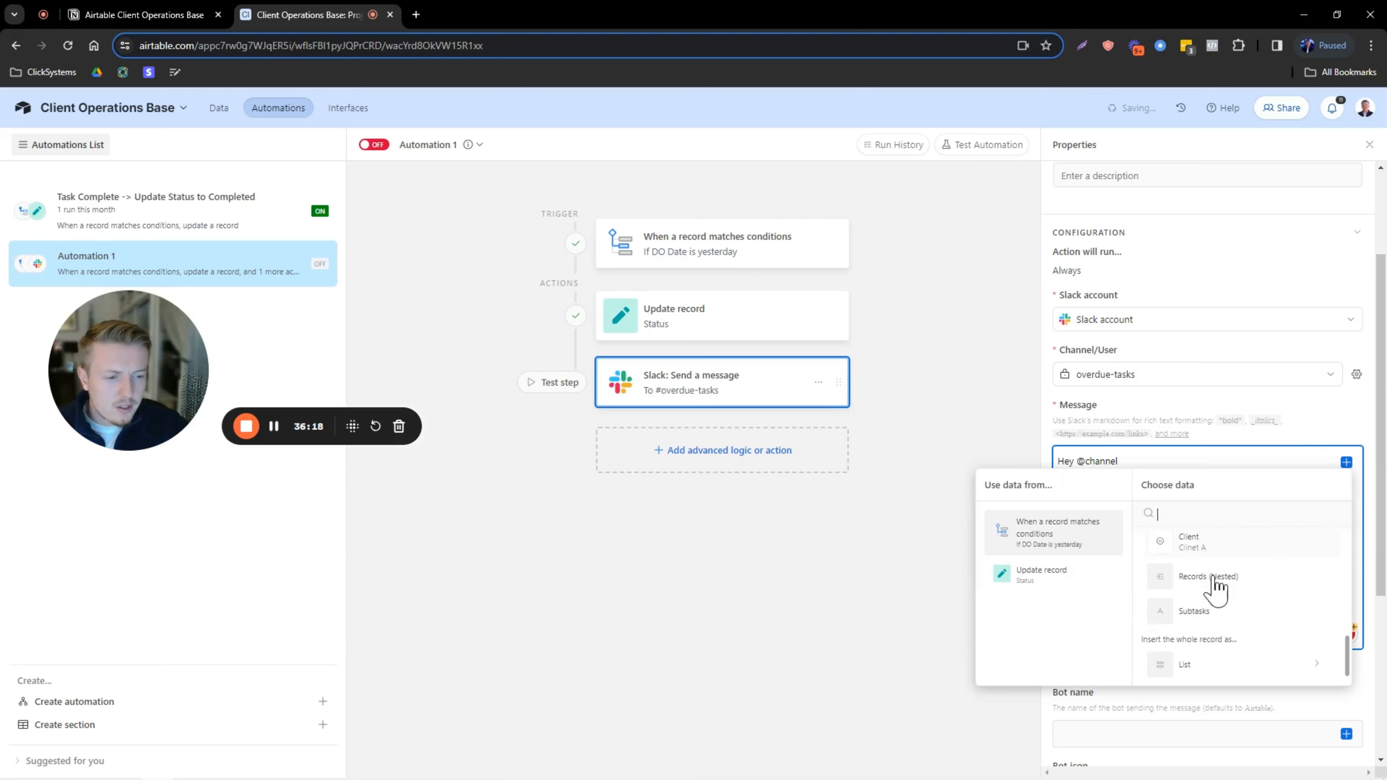
{"action": "left_click", "coordinate": [1208, 665]}
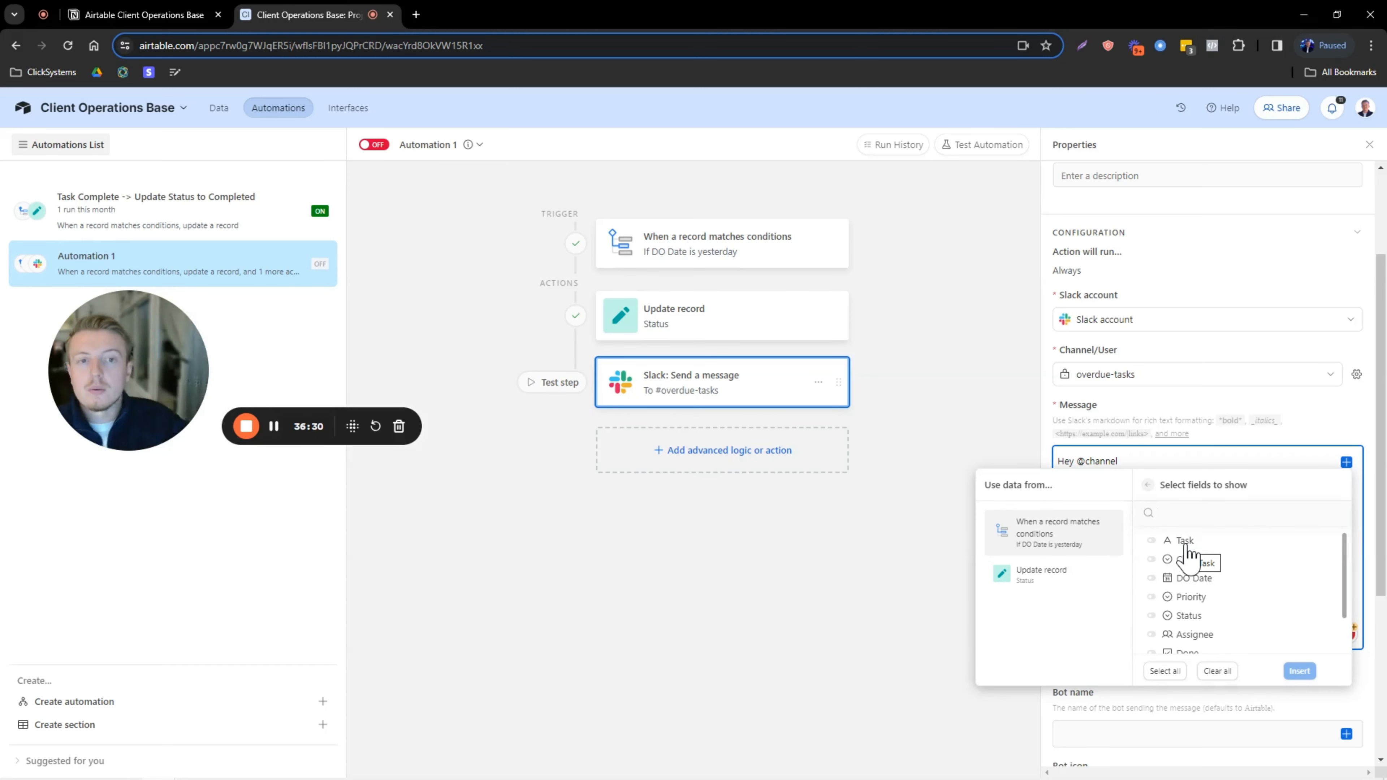
{"action": "left_click", "coordinate": [1152, 540]}
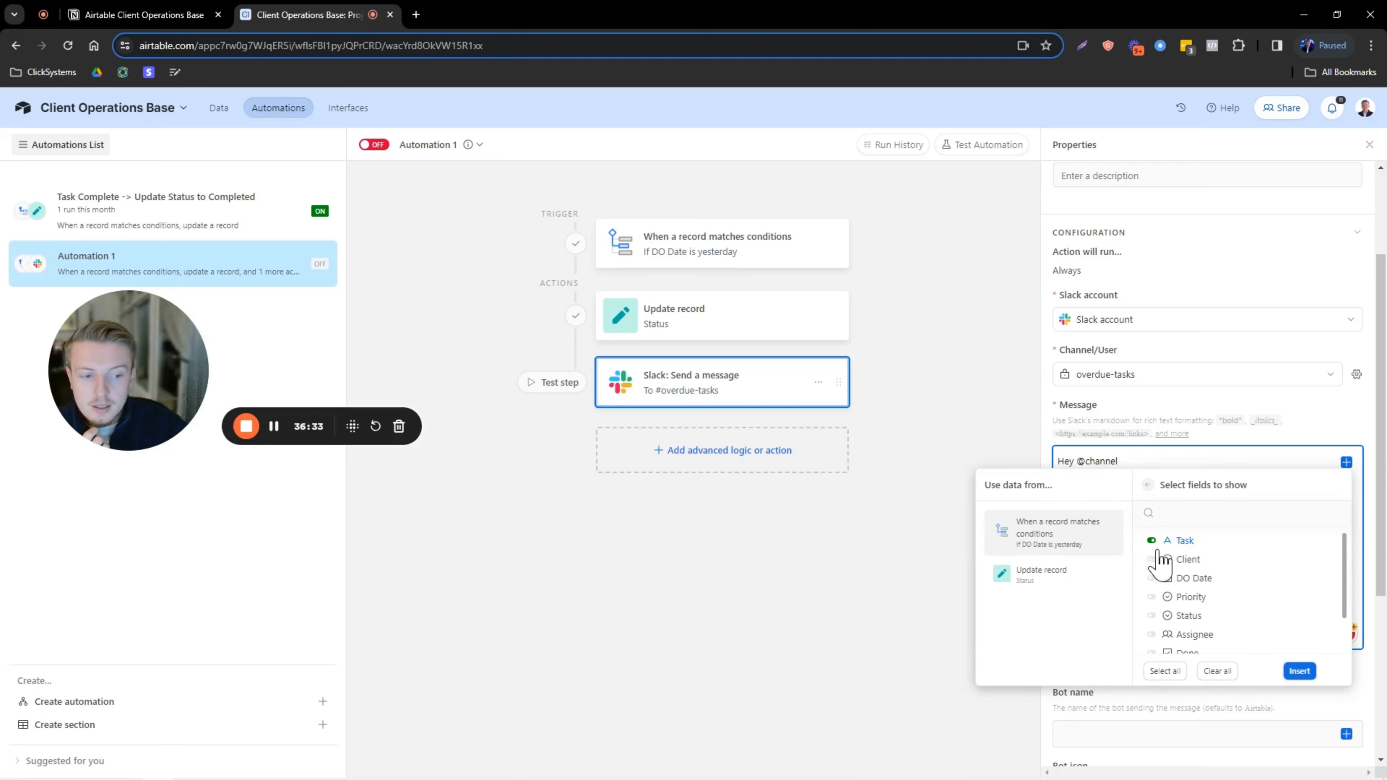
{"action": "left_click", "coordinate": [1153, 560]}
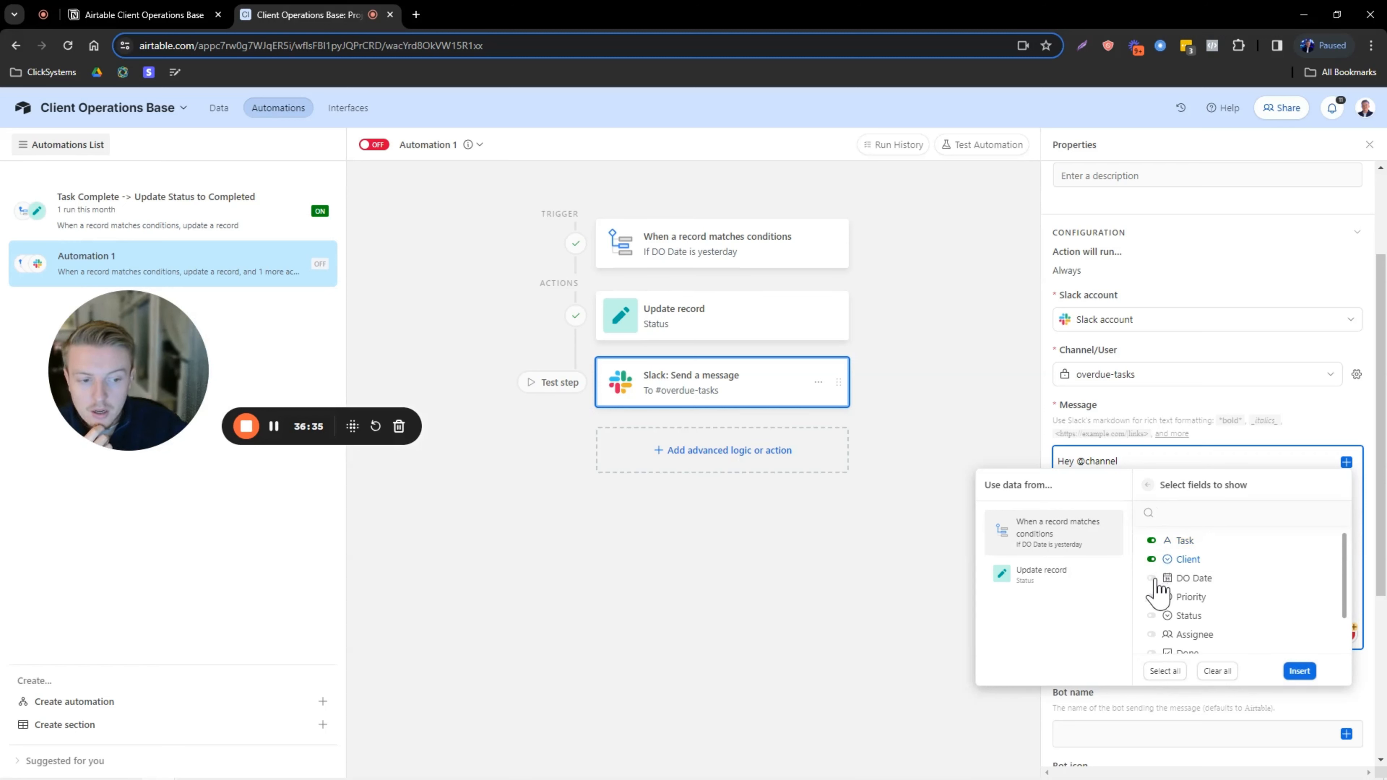
{"action": "left_click", "coordinate": [1153, 578]}
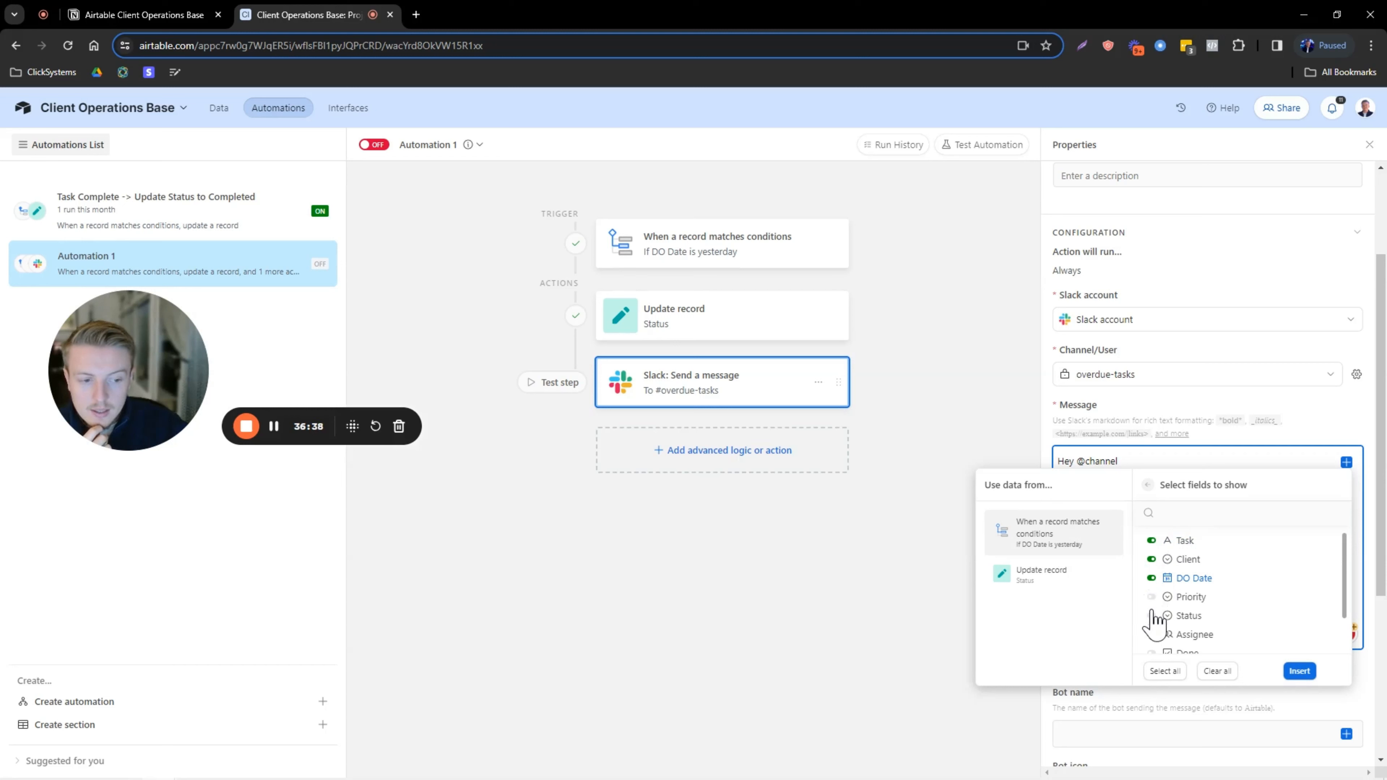
{"action": "left_click", "coordinate": [1151, 598]}
{"action": "scroll", "coordinate": [1194, 578], "scroll_direction": "down", "scroll_amount": 1}
{"action": "left_click", "coordinate": [1152, 588]}
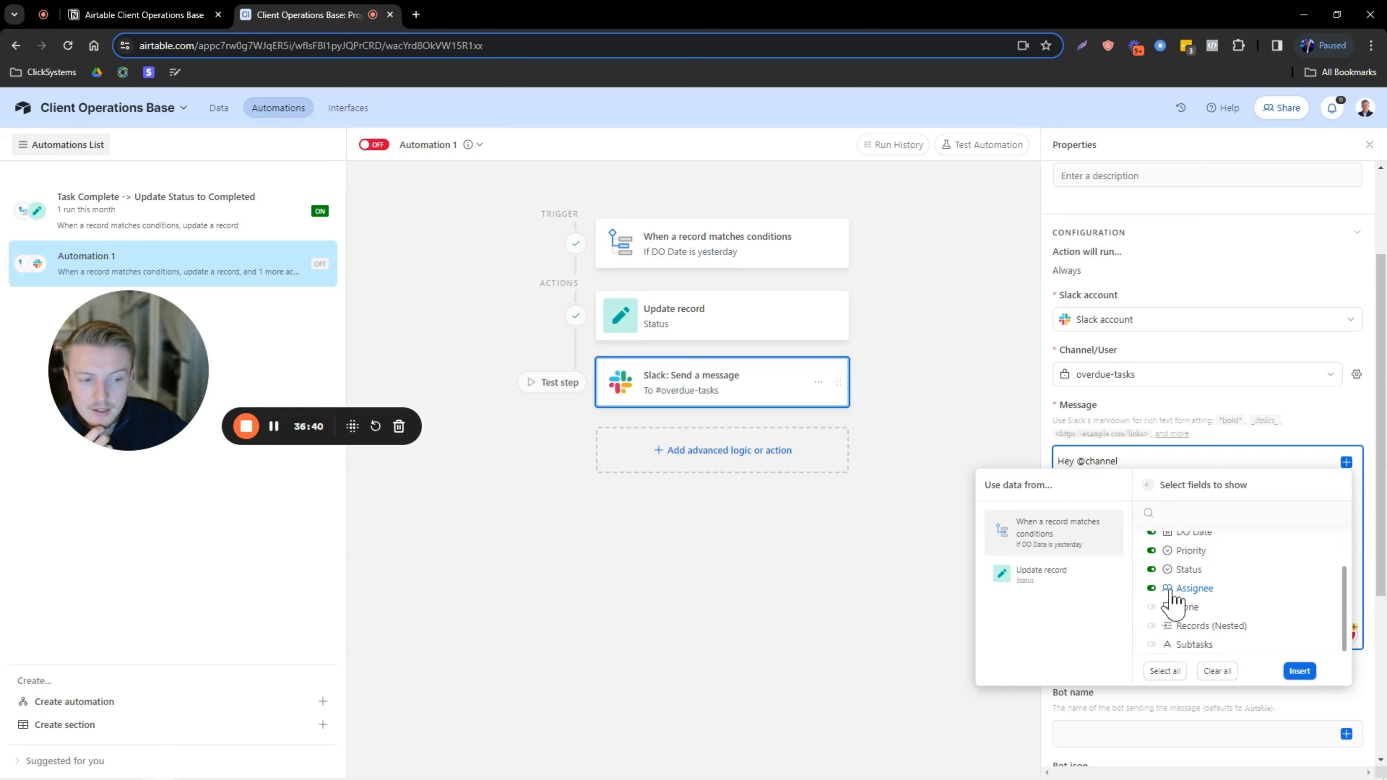
{"action": "scroll", "coordinate": [1174, 574], "scroll_direction": "up", "scroll_amount": 2}
{"action": "scroll", "coordinate": [1170, 573], "scroll_direction": "down", "scroll_amount": 2}
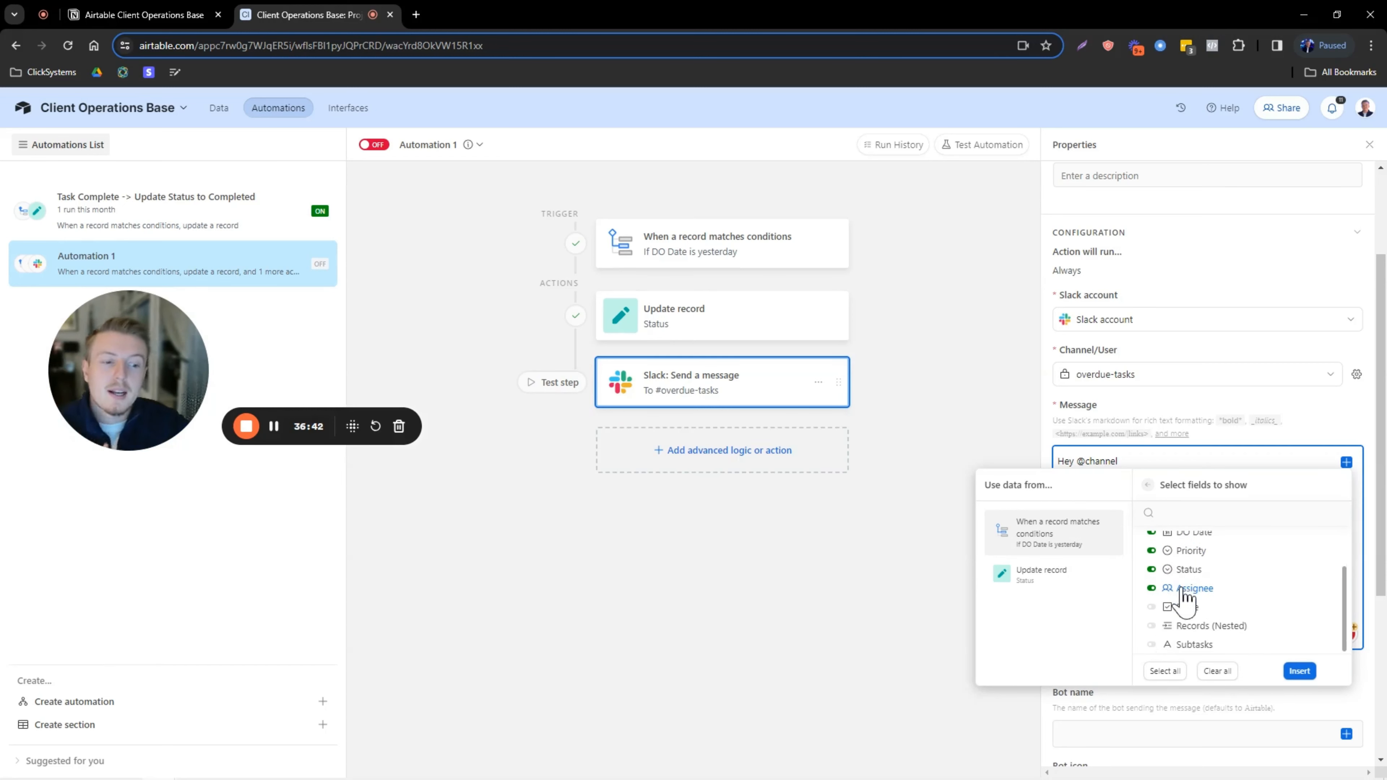
{"action": "left_click", "coordinate": [1299, 673]}
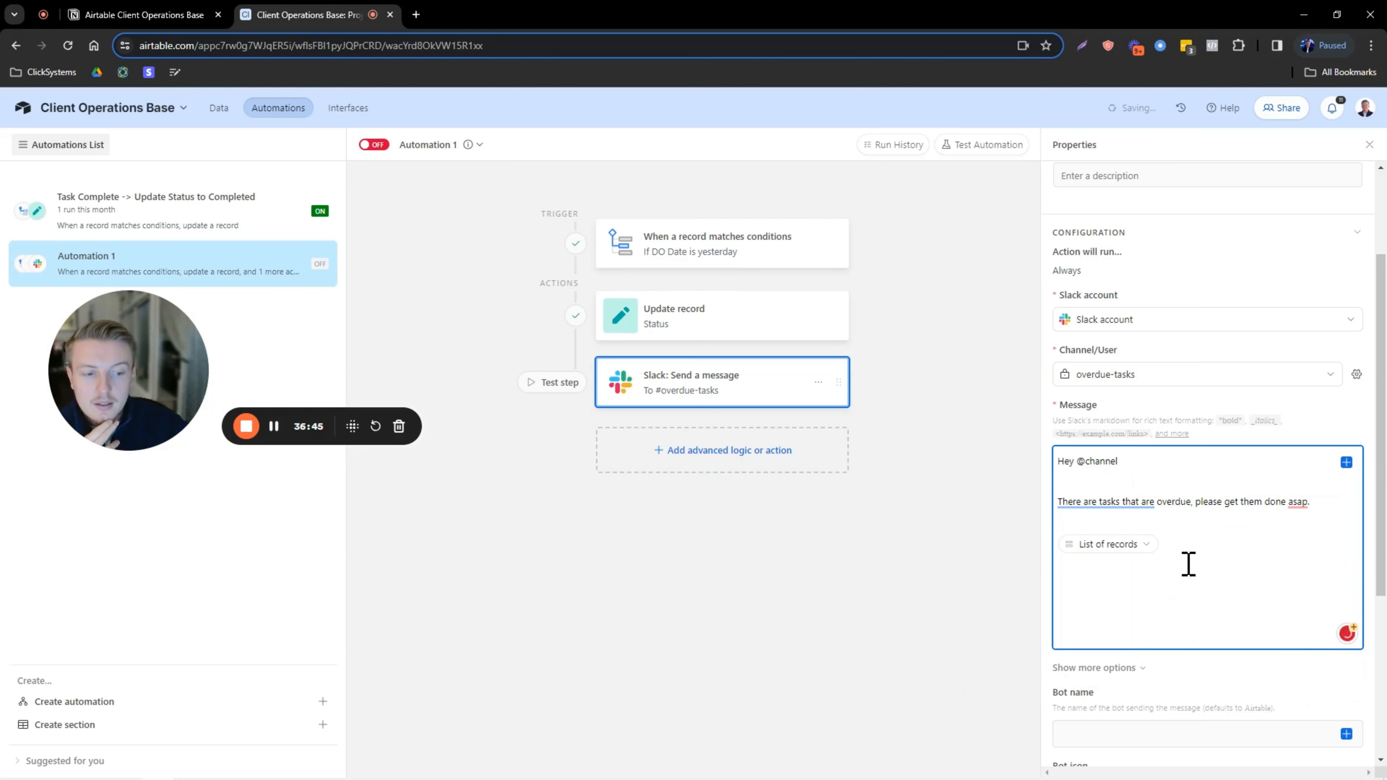
Add a 'Link to Airtable:' line with the base record URL above Thanks!
{"action": "type", "text": "anks!"}
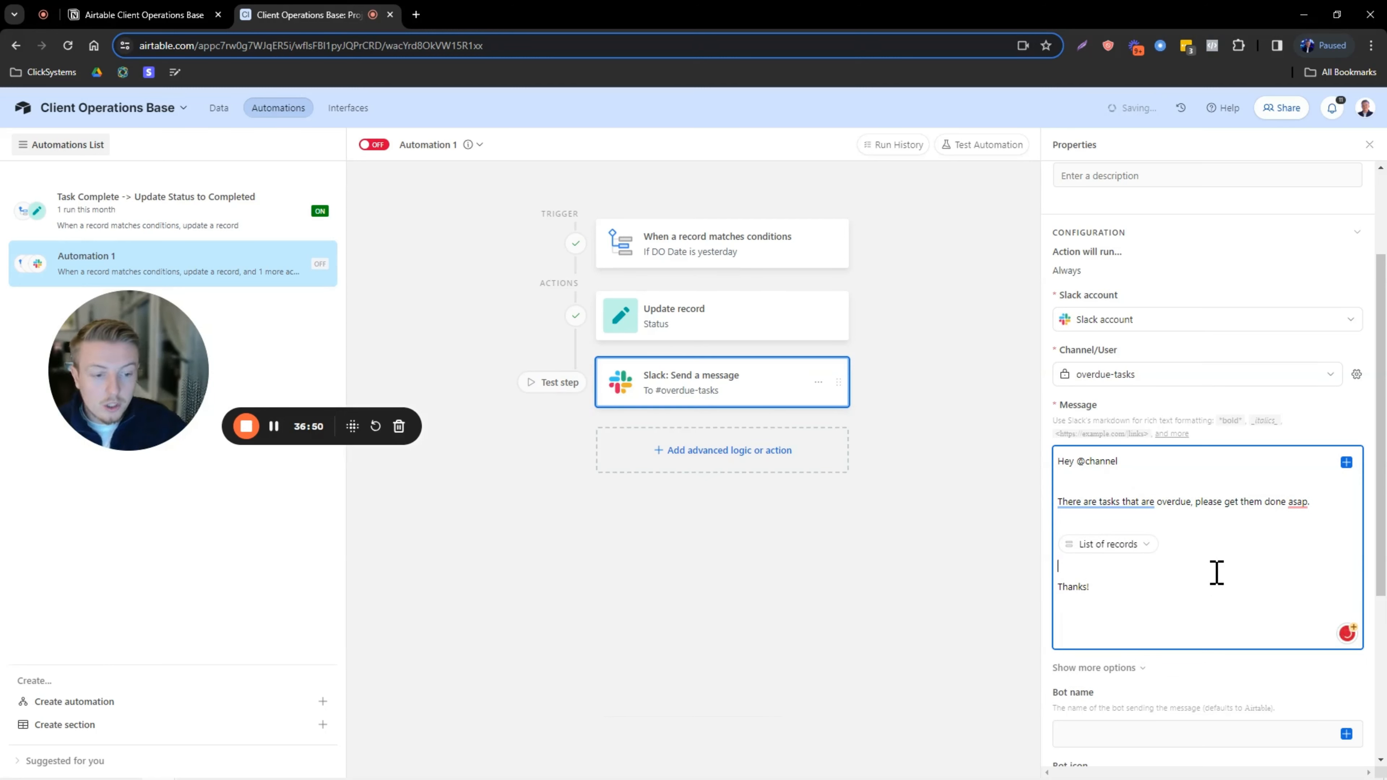
{"action": "key", "text": "Return"}
{"action": "key", "text": "Caps_Lock"}
{"action": "type", "text": "Link to Ai"}
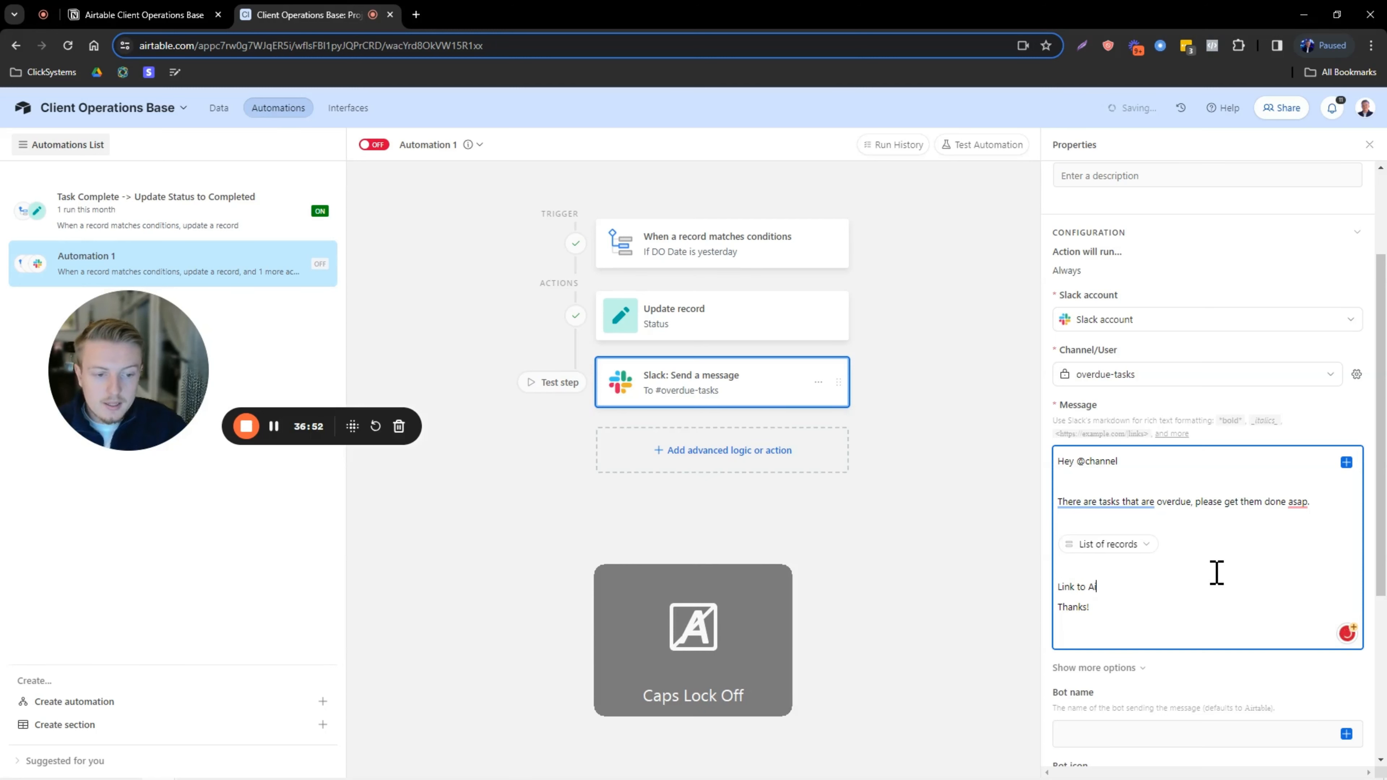
{"action": "type", "text": "rtable:"}
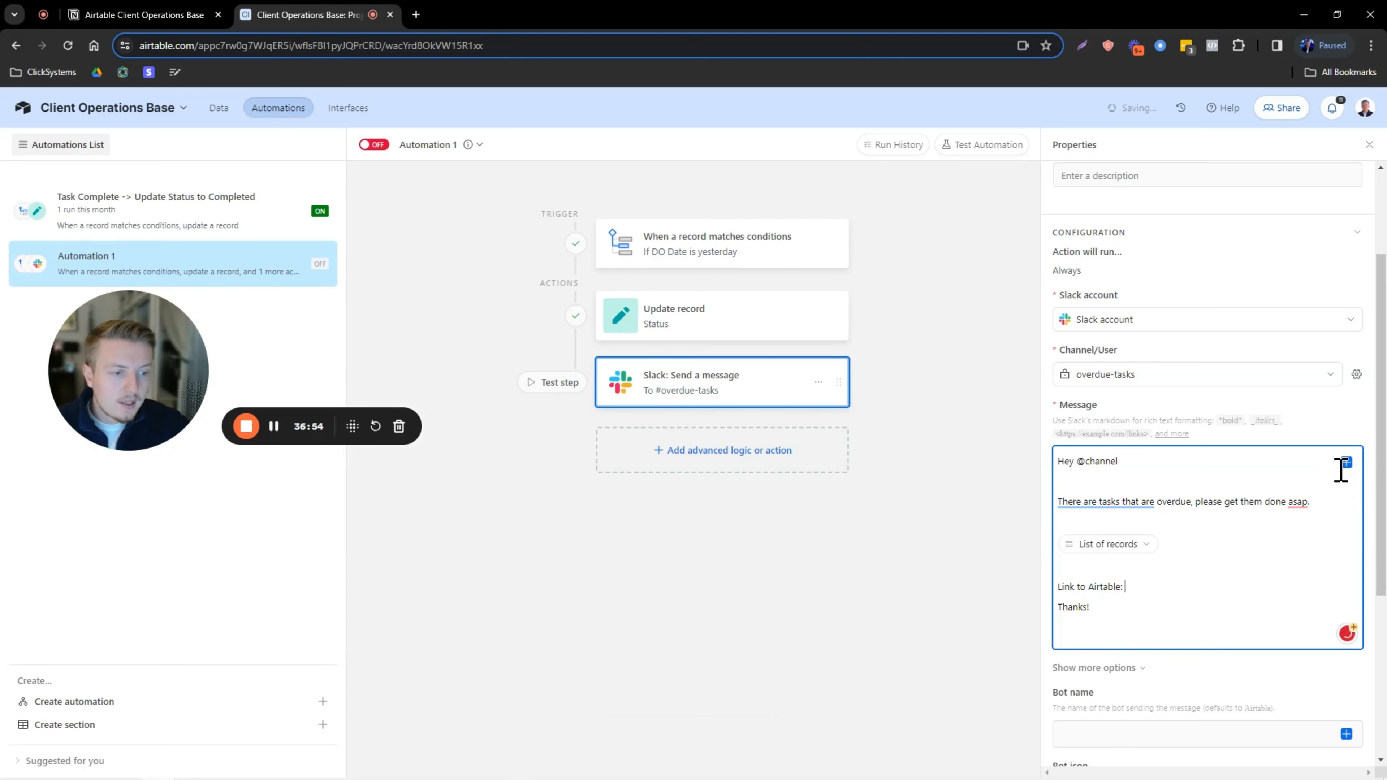
{"action": "left_click", "coordinate": [1346, 462]}
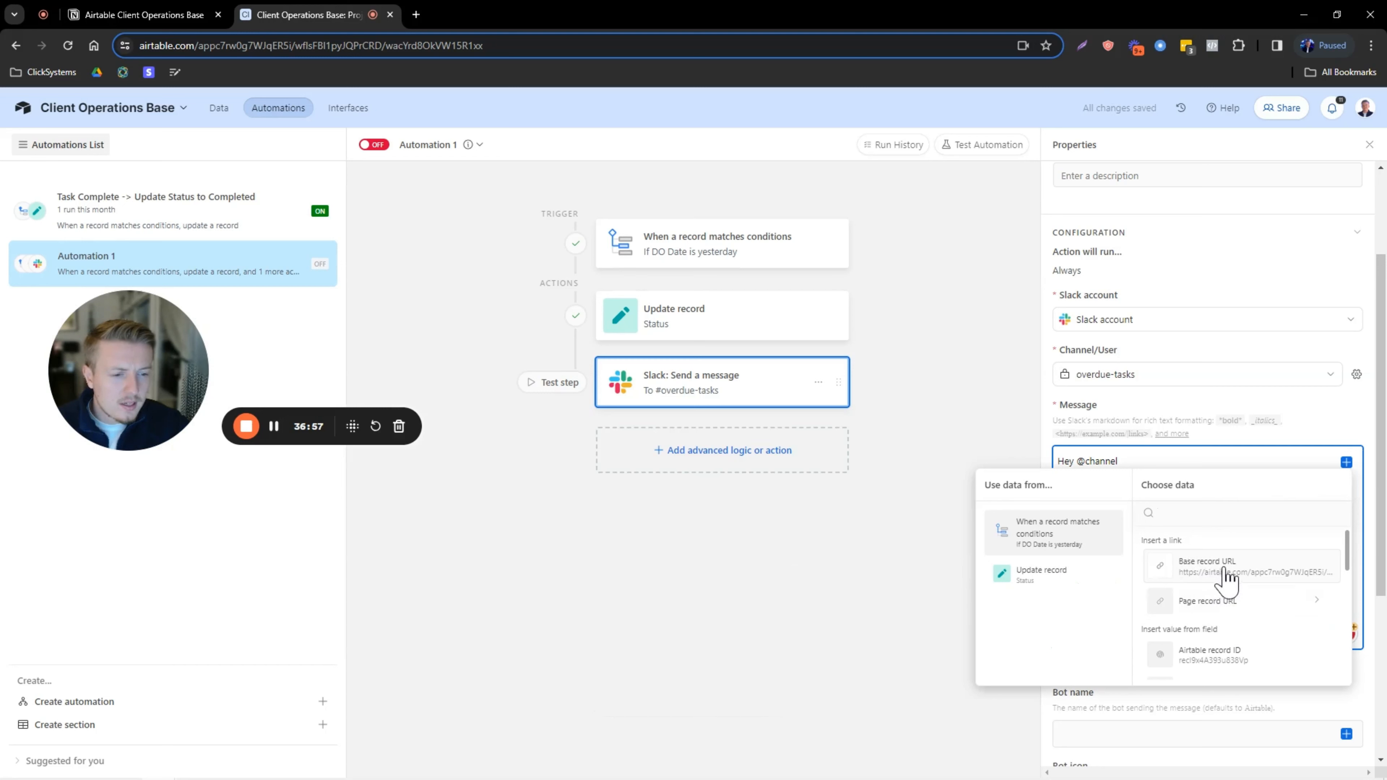
{"action": "left_click", "coordinate": [1212, 574]}
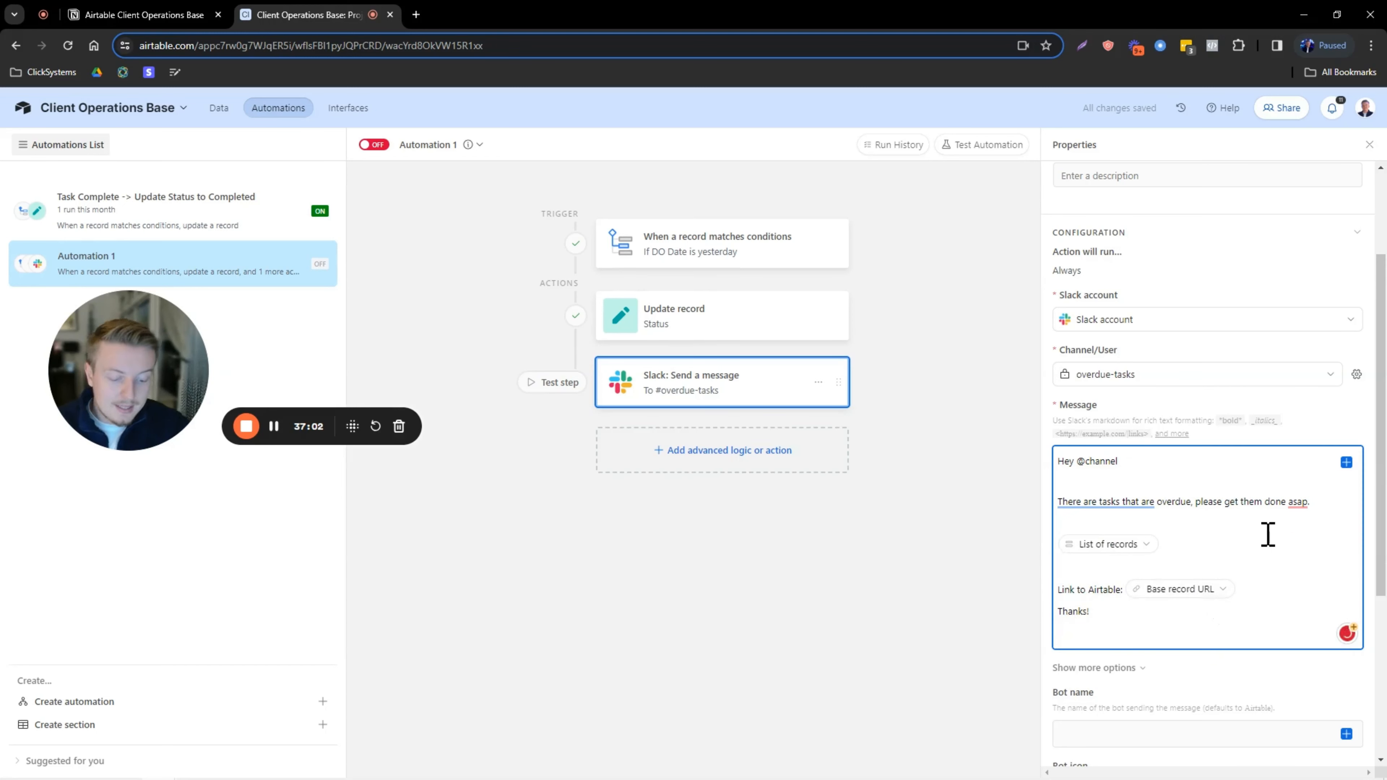
{"action": "key", "text": "Return"}
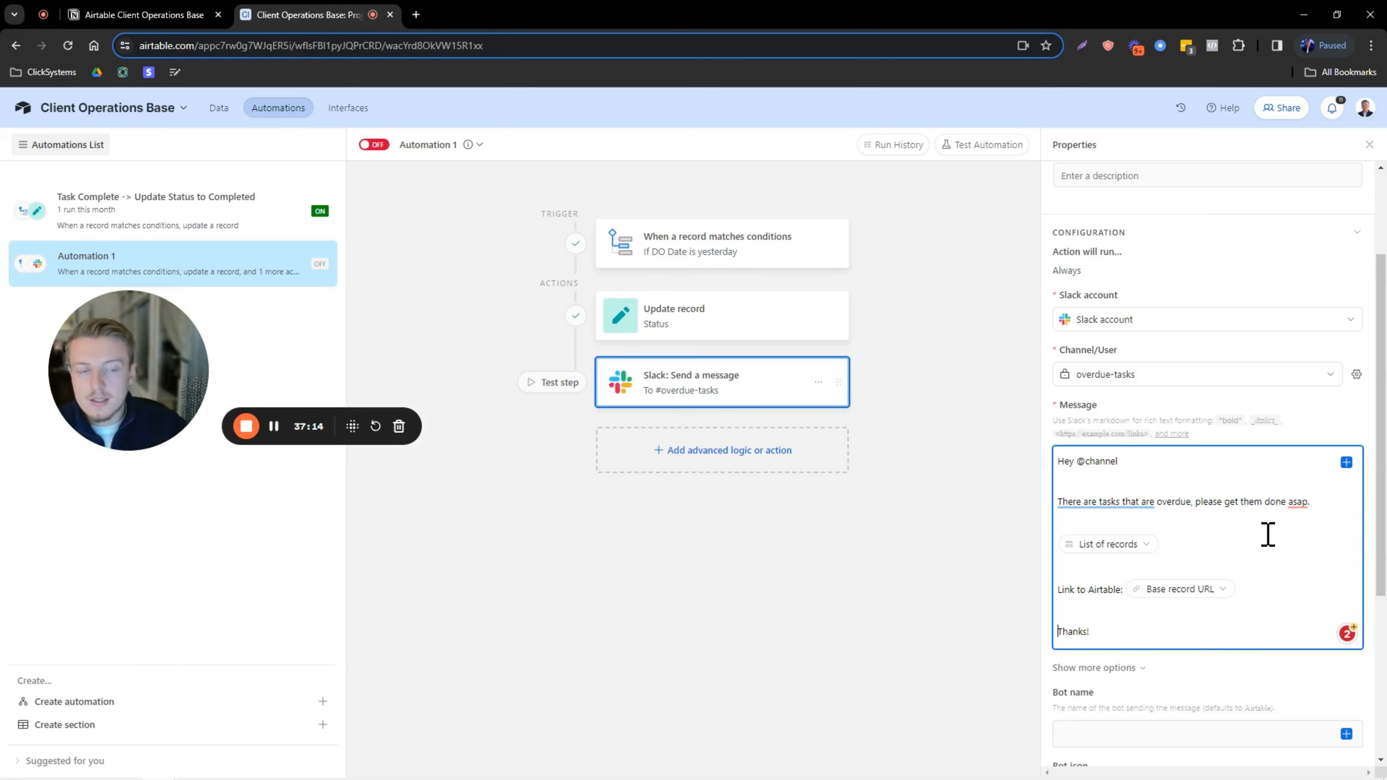
Name the Slack bot 'Overdue Tasks' and generate a test preview of the message.
{"action": "scroll", "coordinate": [1136, 465], "scroll_direction": "down", "scroll_amount": 5}
{"action": "left_click", "coordinate": [1096, 463]}
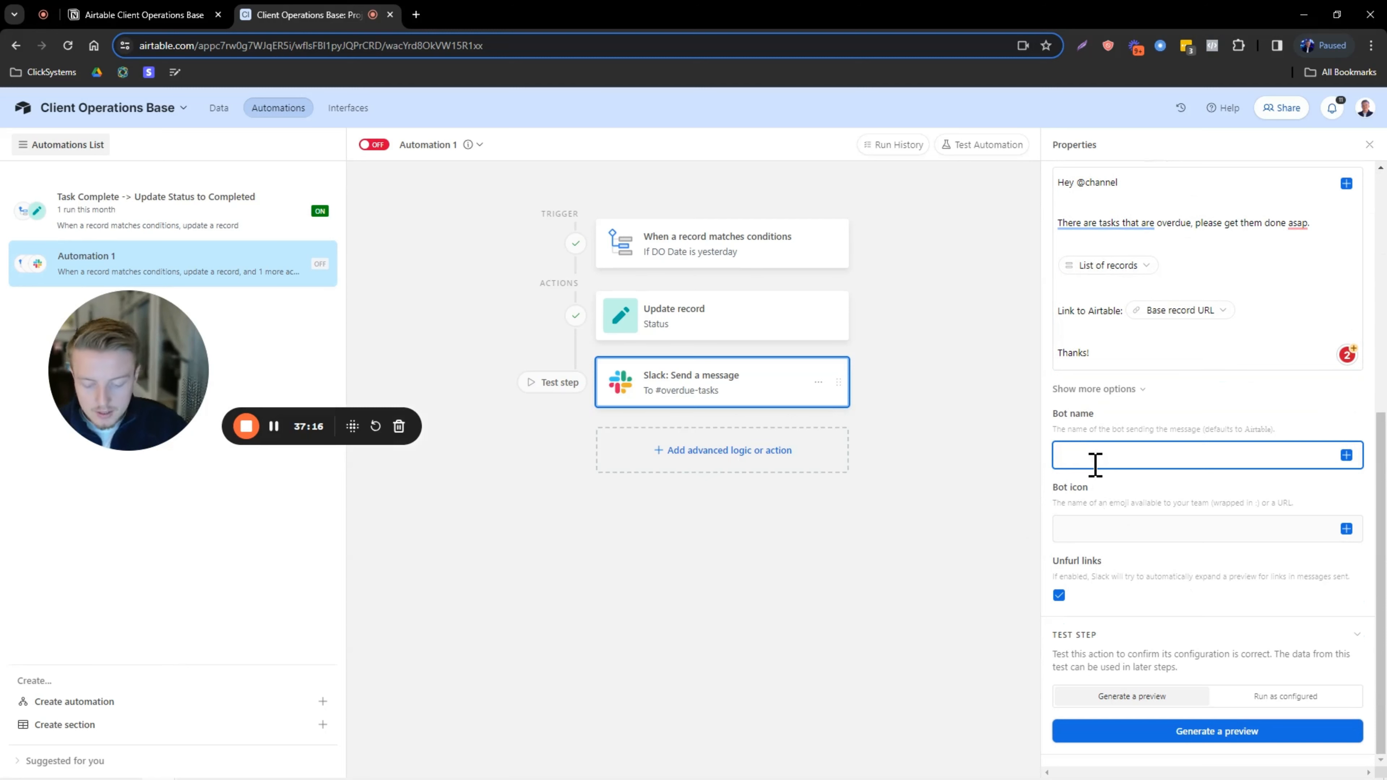
{"action": "type", "text": "Overdue Tasks"}
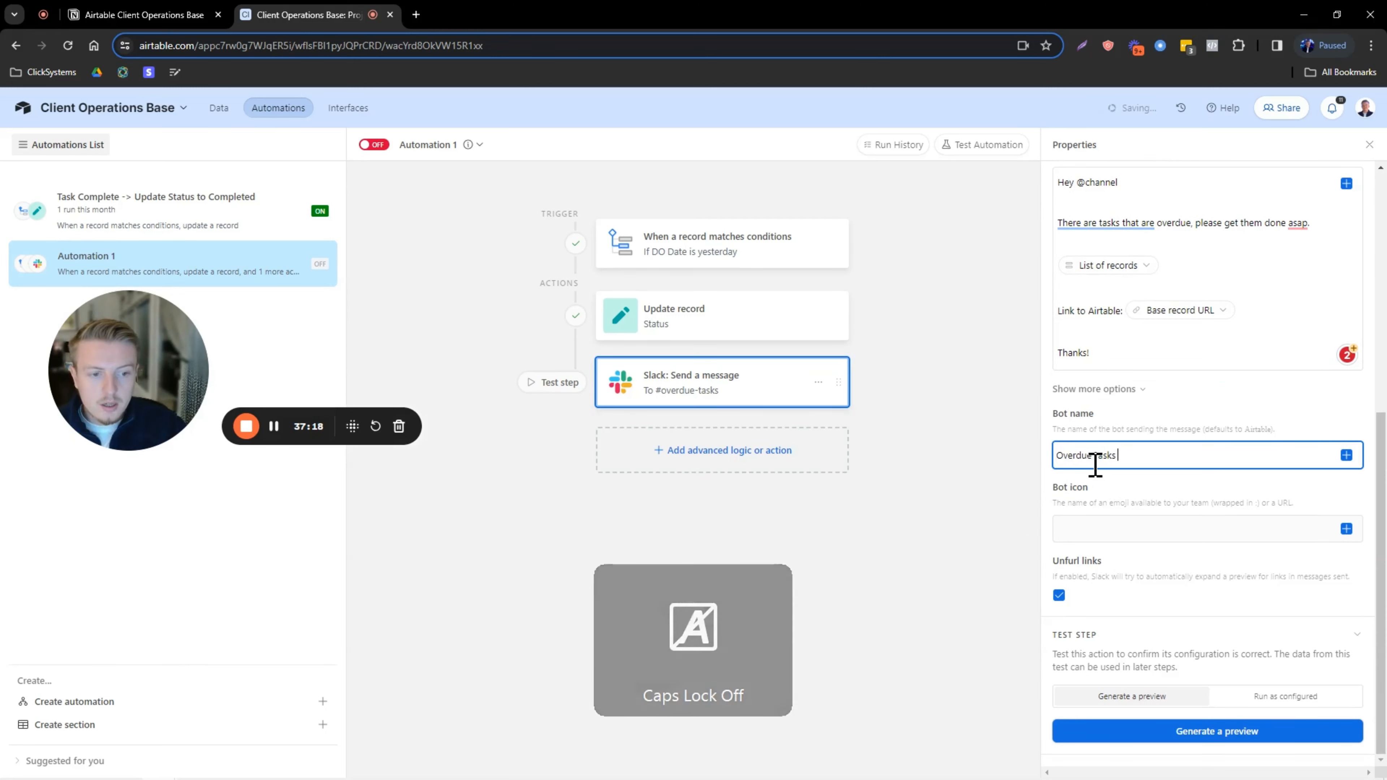
{"action": "left_click", "coordinate": [1136, 411]}
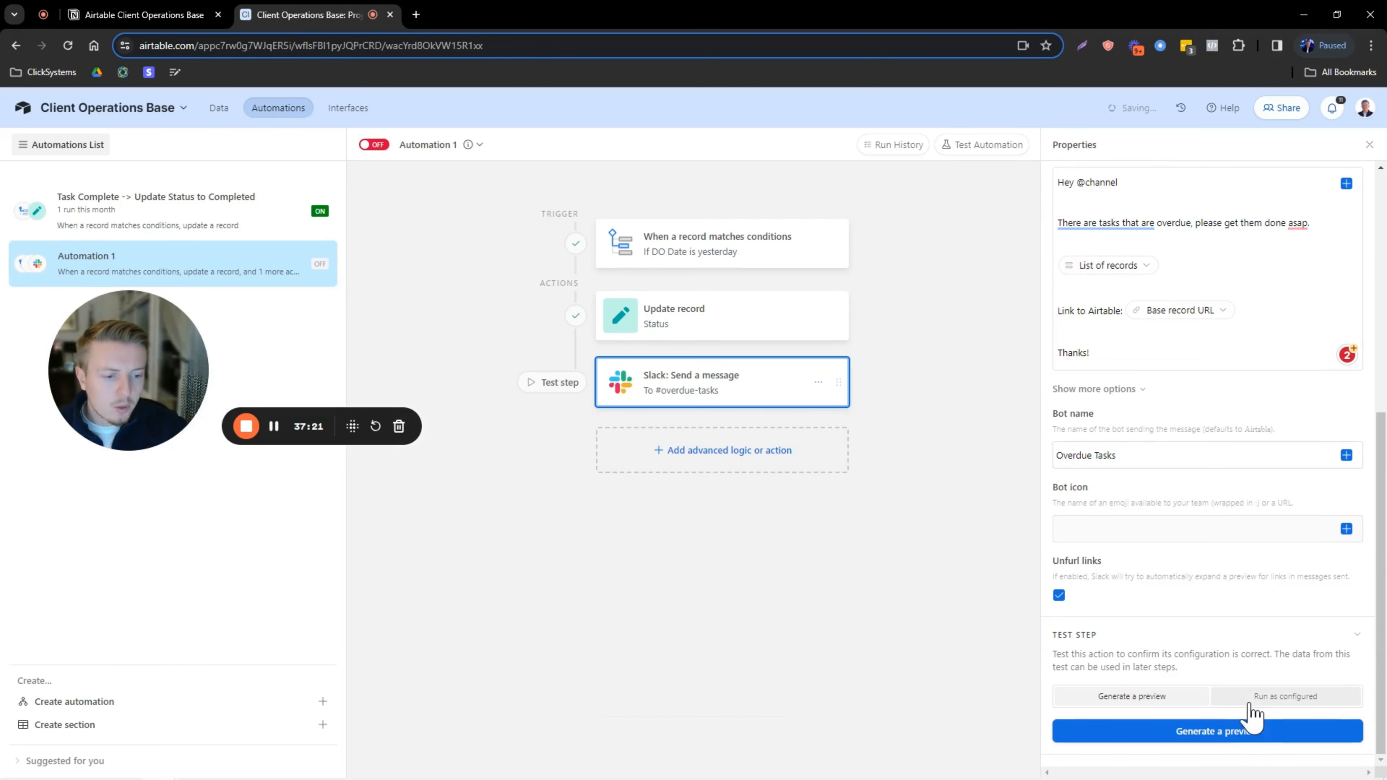
{"action": "left_click", "coordinate": [1201, 731]}
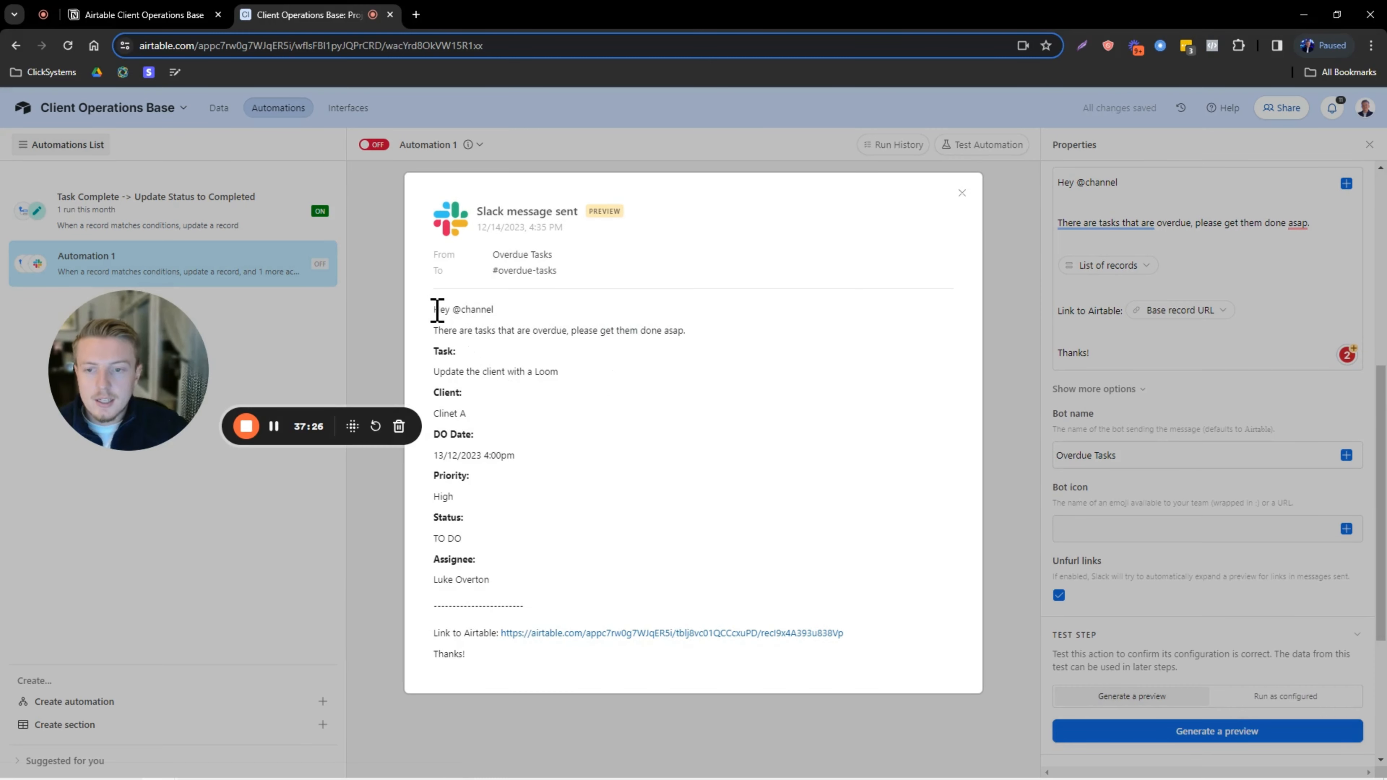
{"action": "left_click_drag", "start_coordinate": [434, 310], "coordinate": [547, 272]}
{"action": "left_click", "coordinate": [494, 245]}
{"action": "left_click", "coordinate": [486, 310]}
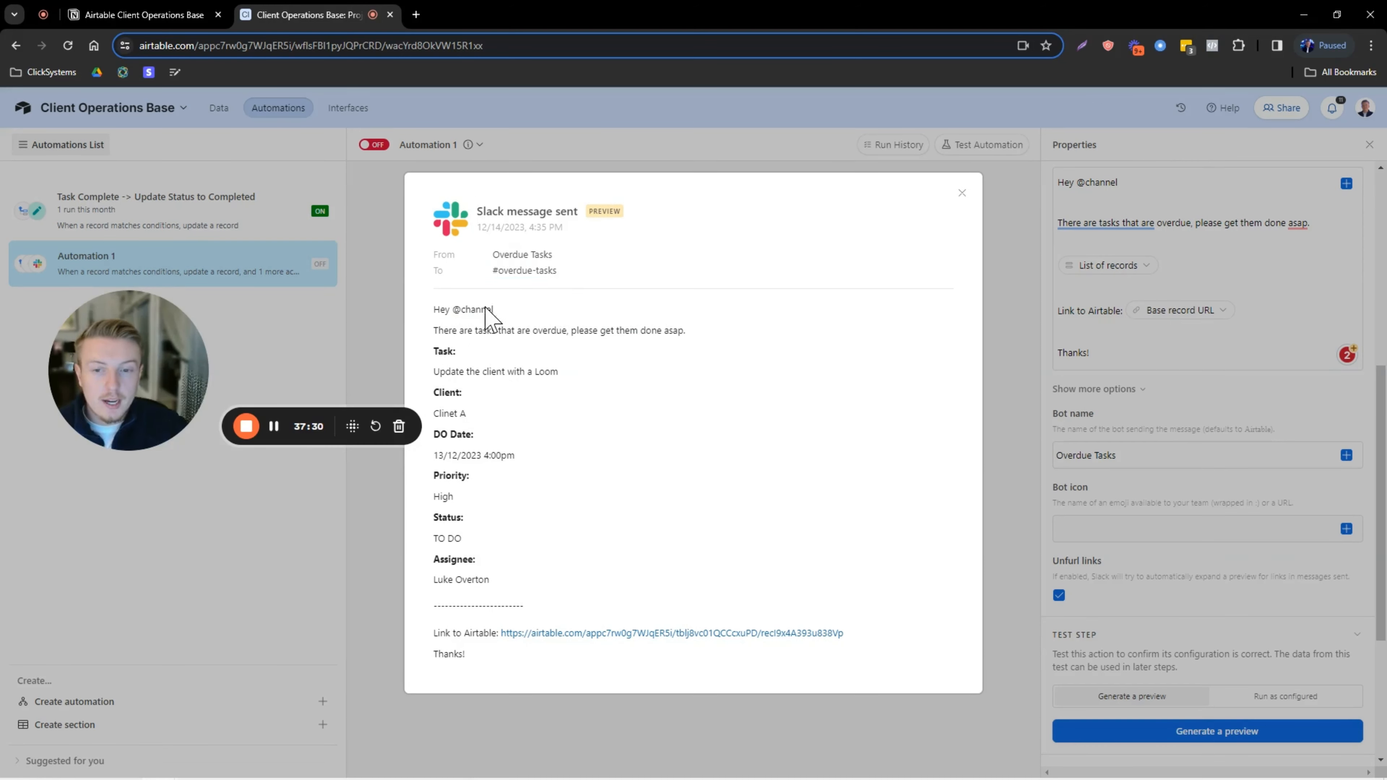
{"action": "left_click_drag", "start_coordinate": [493, 309], "coordinate": [682, 333]}
{"action": "left_click", "coordinate": [442, 325]}
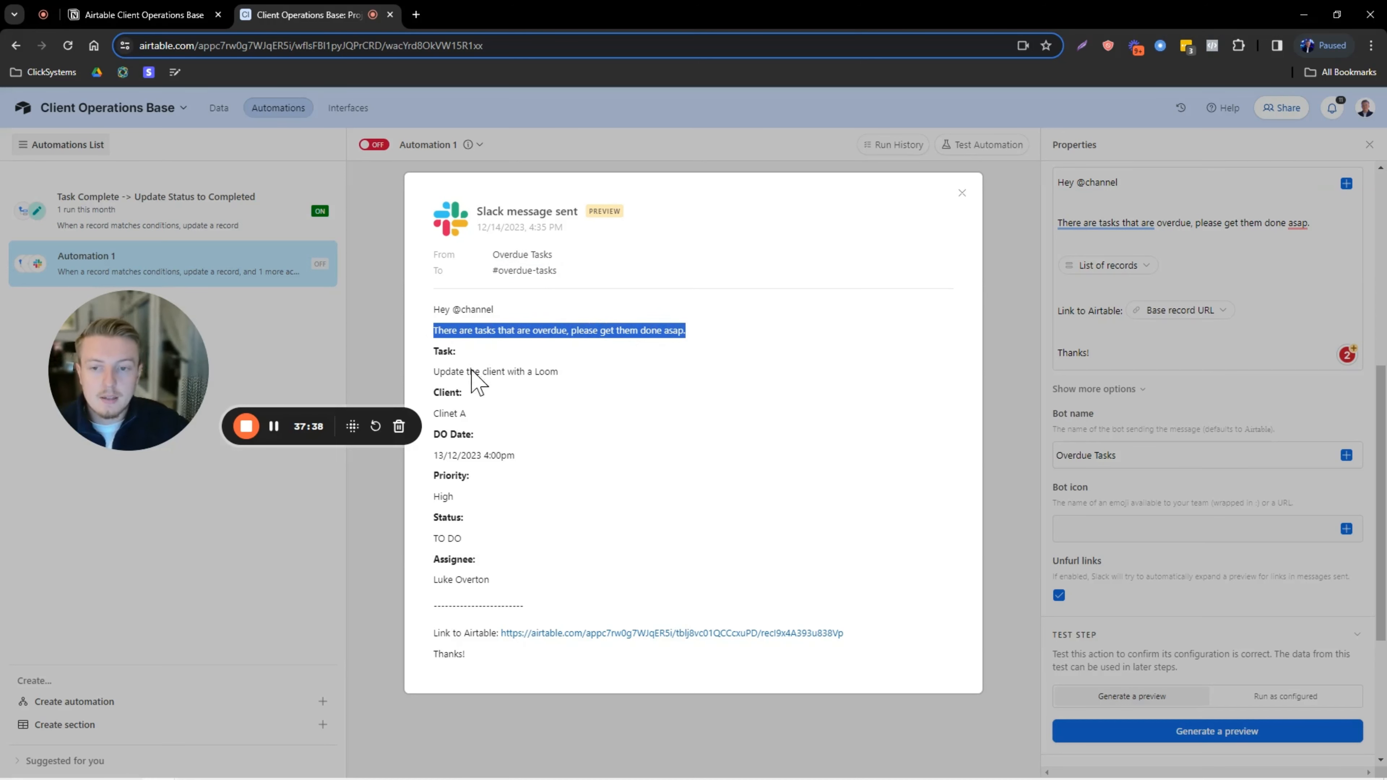
{"action": "left_click_drag", "start_coordinate": [436, 350], "coordinate": [580, 389]}
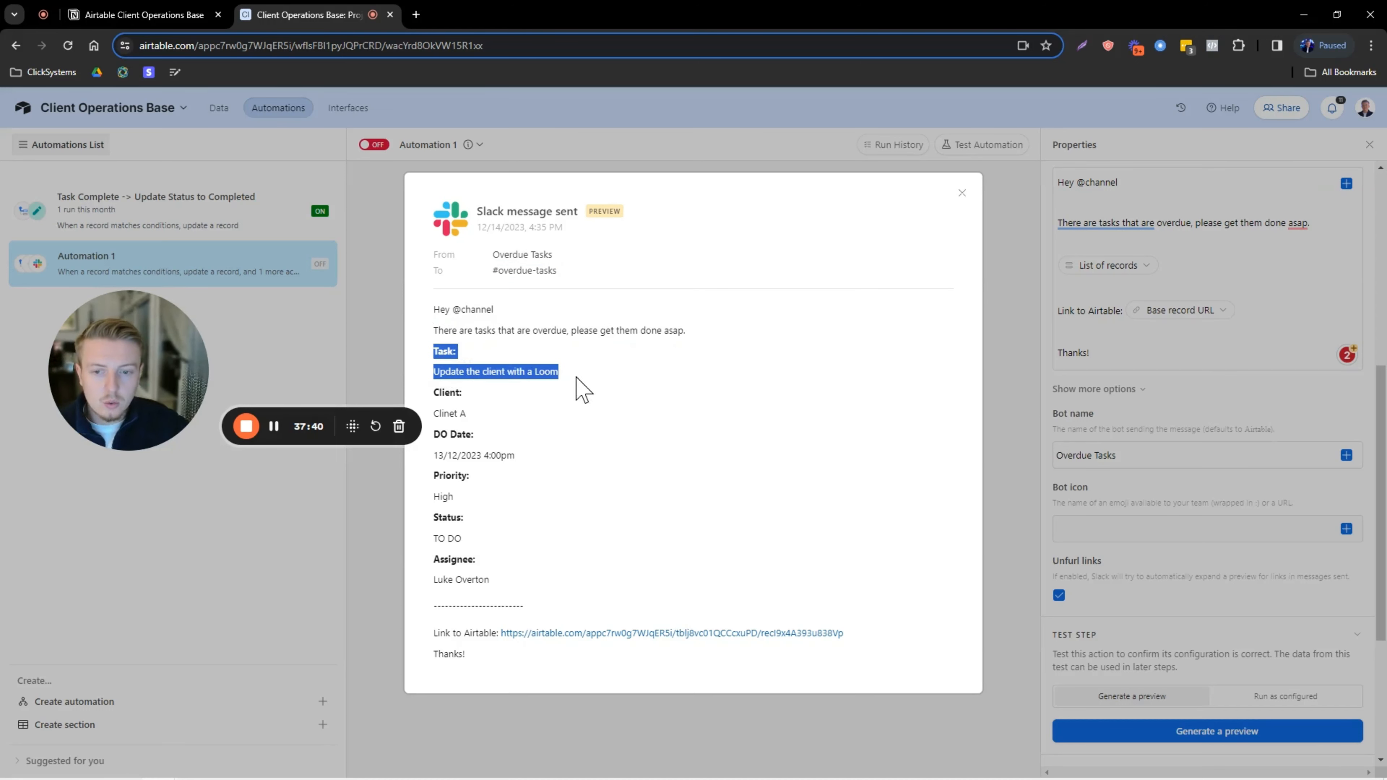
{"action": "left_click", "coordinate": [573, 377]}
{"action": "left_click_drag", "start_coordinate": [435, 372], "coordinate": [574, 376]}
{"action": "left_click", "coordinate": [540, 375]}
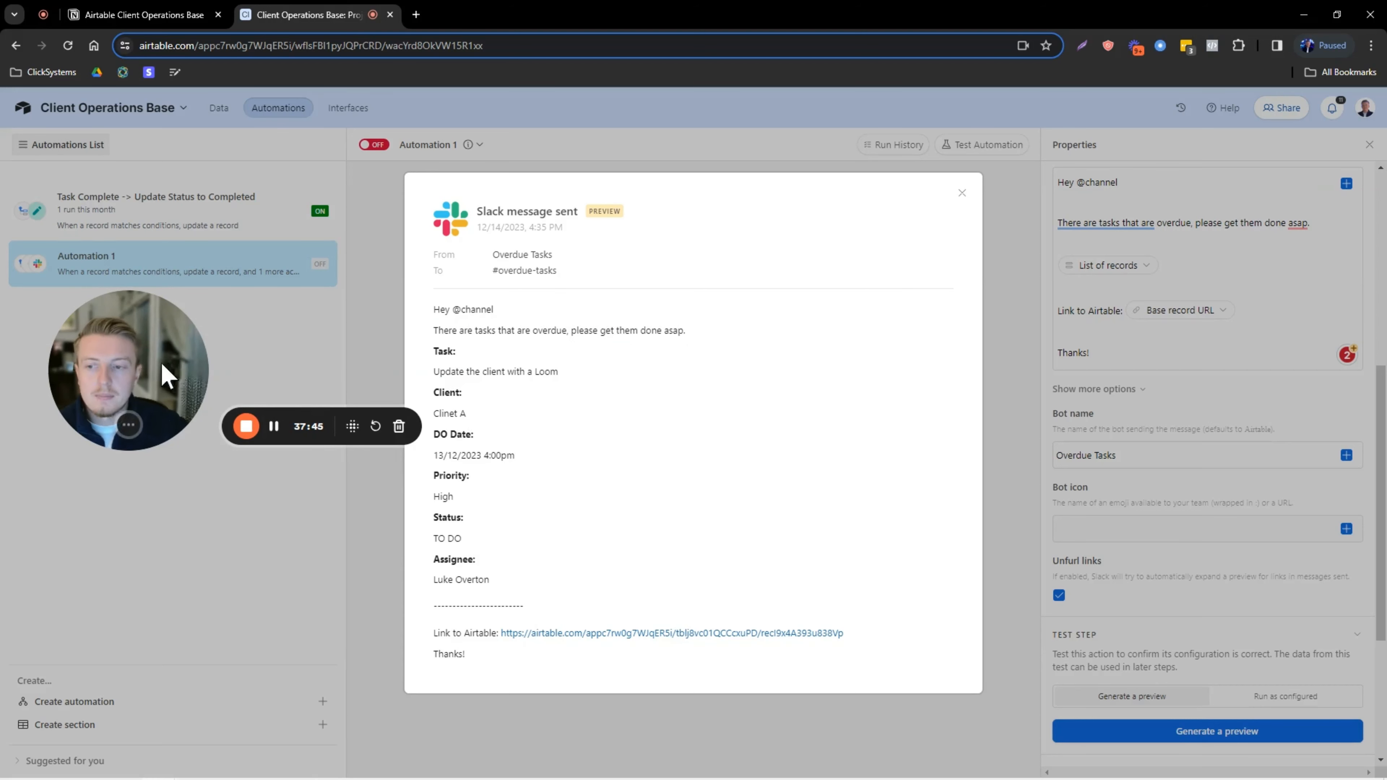
{"action": "key", "text": "Escape"}
Regenerate the preview, review the DO Date and Task-to-Assignee lines, then close it.
{"action": "left_click", "coordinate": [1161, 731]}
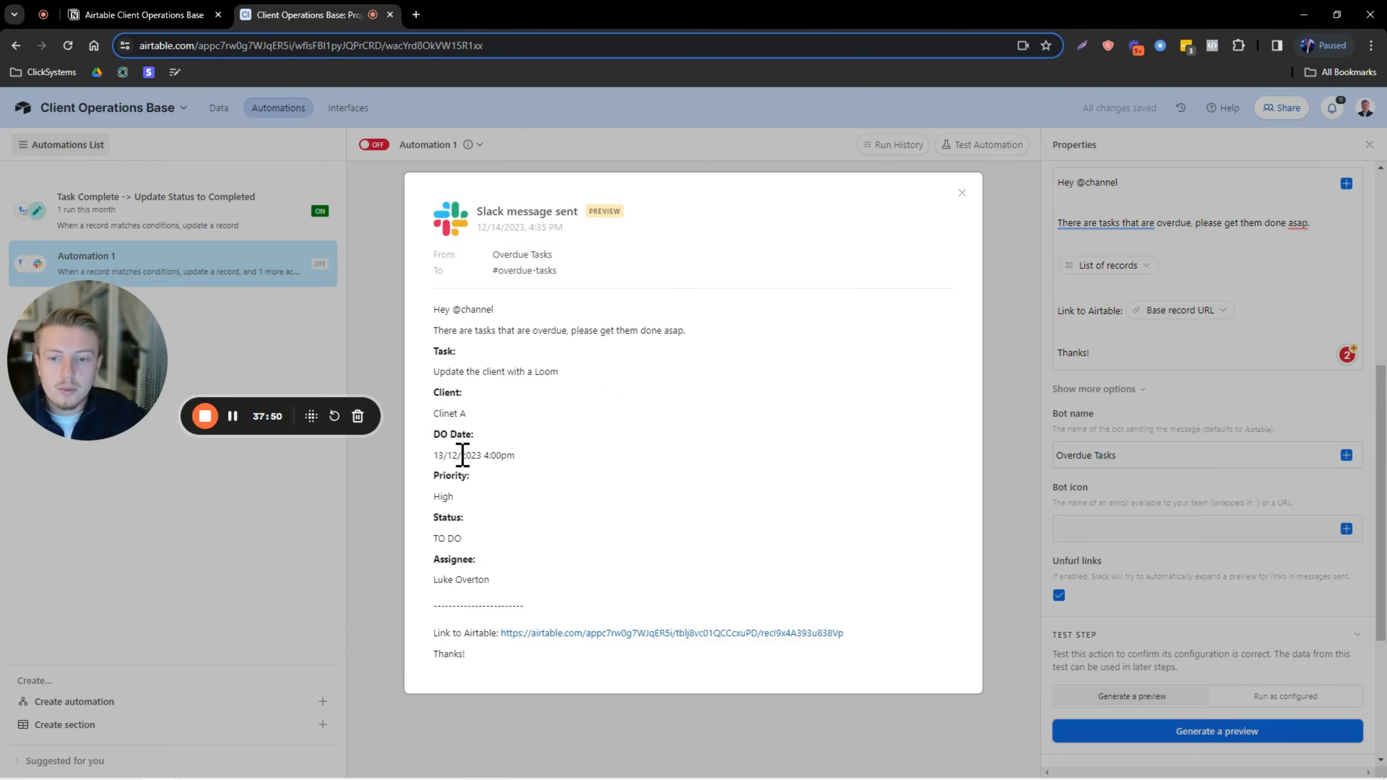
{"action": "left_click_drag", "start_coordinate": [436, 436], "coordinate": [527, 475]}
{"action": "left_click", "coordinate": [526, 474]}
{"action": "left_click_drag", "start_coordinate": [491, 580], "coordinate": [437, 350]}
{"action": "left_click", "coordinate": [625, 335]}
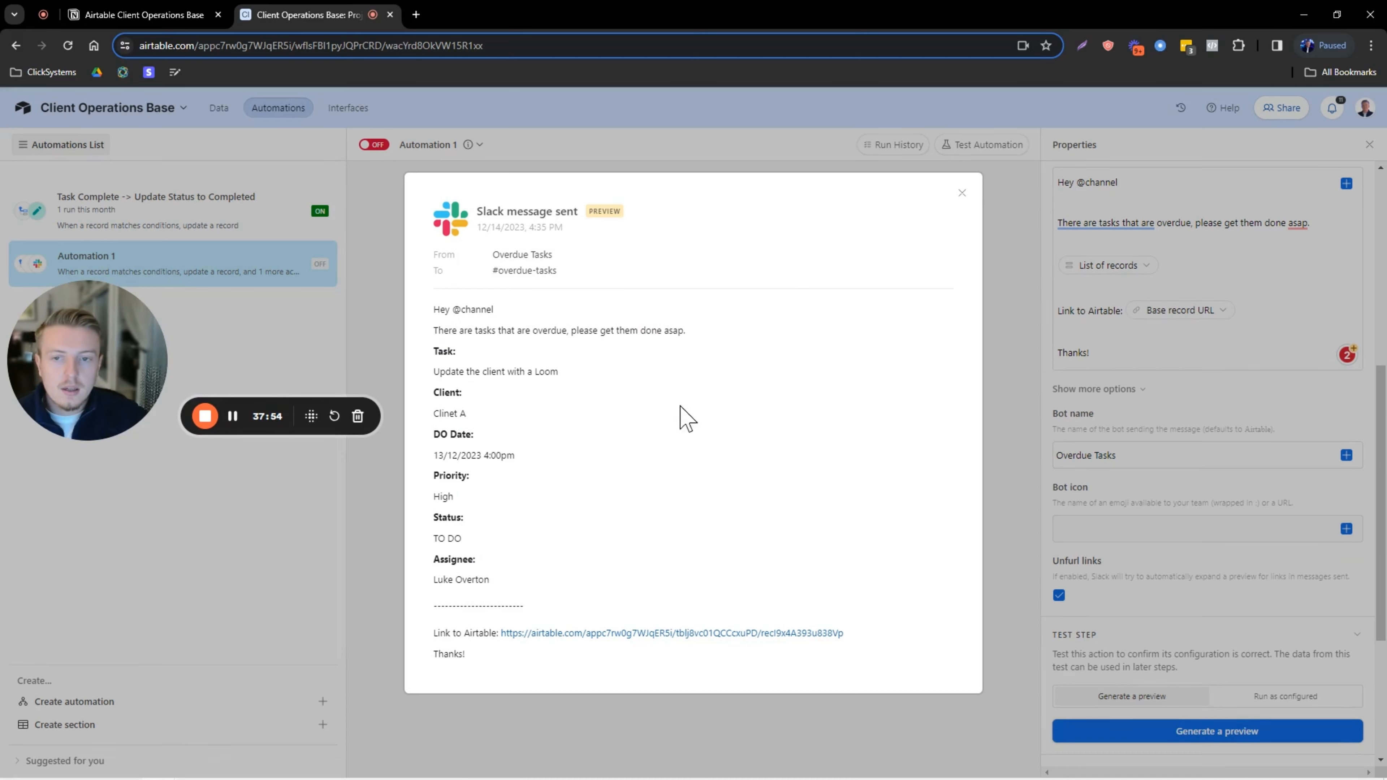
{"action": "left_click", "coordinate": [961, 192]}
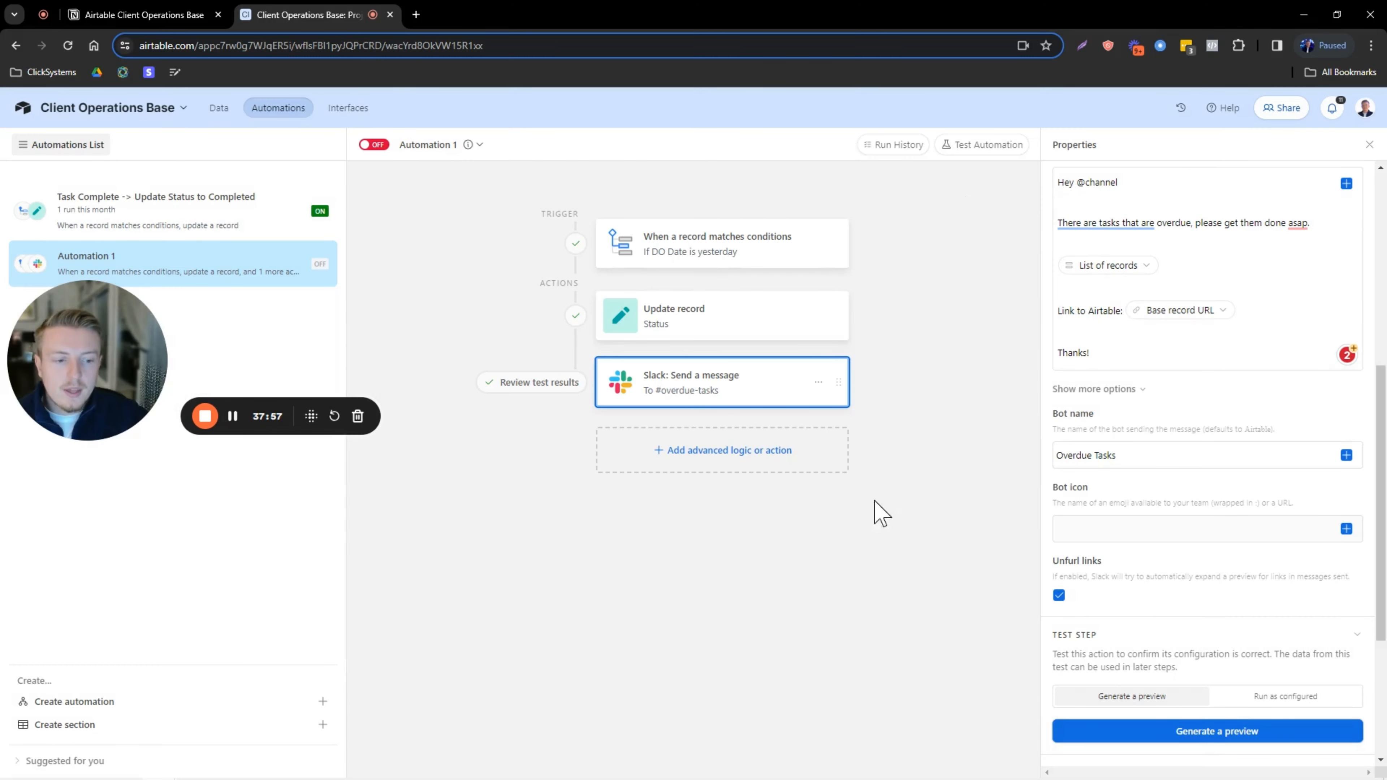
Rename the automation 'Overdue Tasks: Send Msg in Slack', turn it on, and create another automation.
{"action": "left_click", "coordinate": [432, 143]}
{"action": "left_click", "coordinate": [436, 180]}
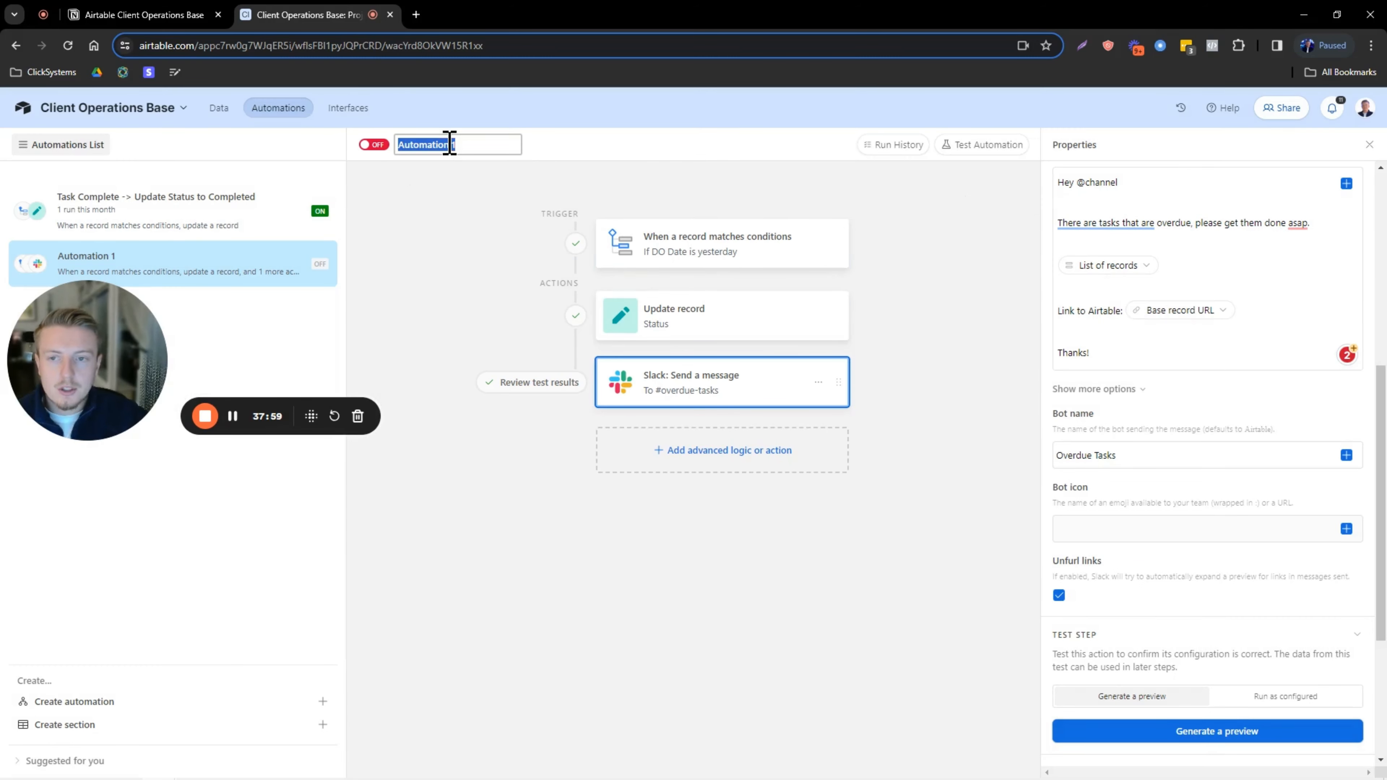
{"action": "key", "text": "Caps_Lock"}
{"action": "type", "text": "O"}
{"action": "key", "text": "Caps_Lock"}
{"action": "type", "text": "verdue Tas"}
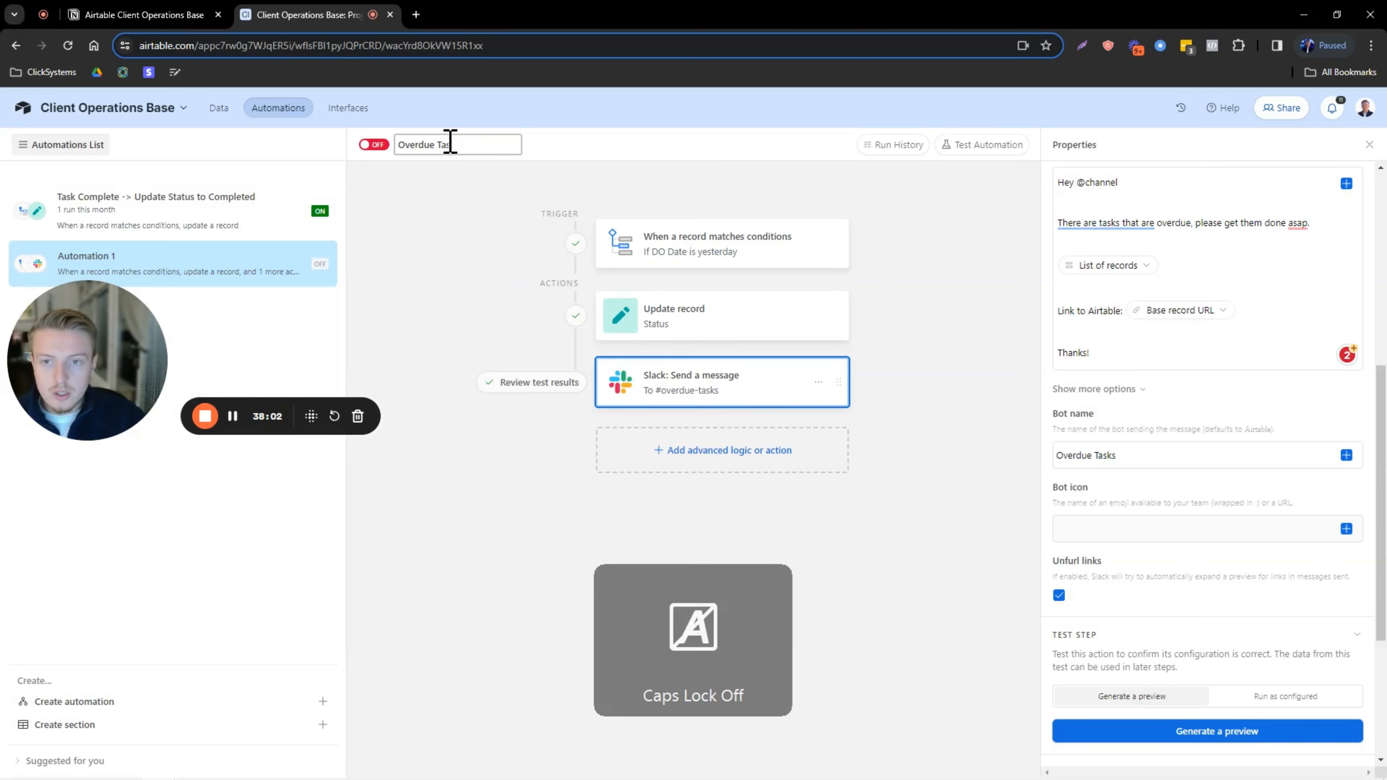
{"action": "type", "text": "ks: Se"}
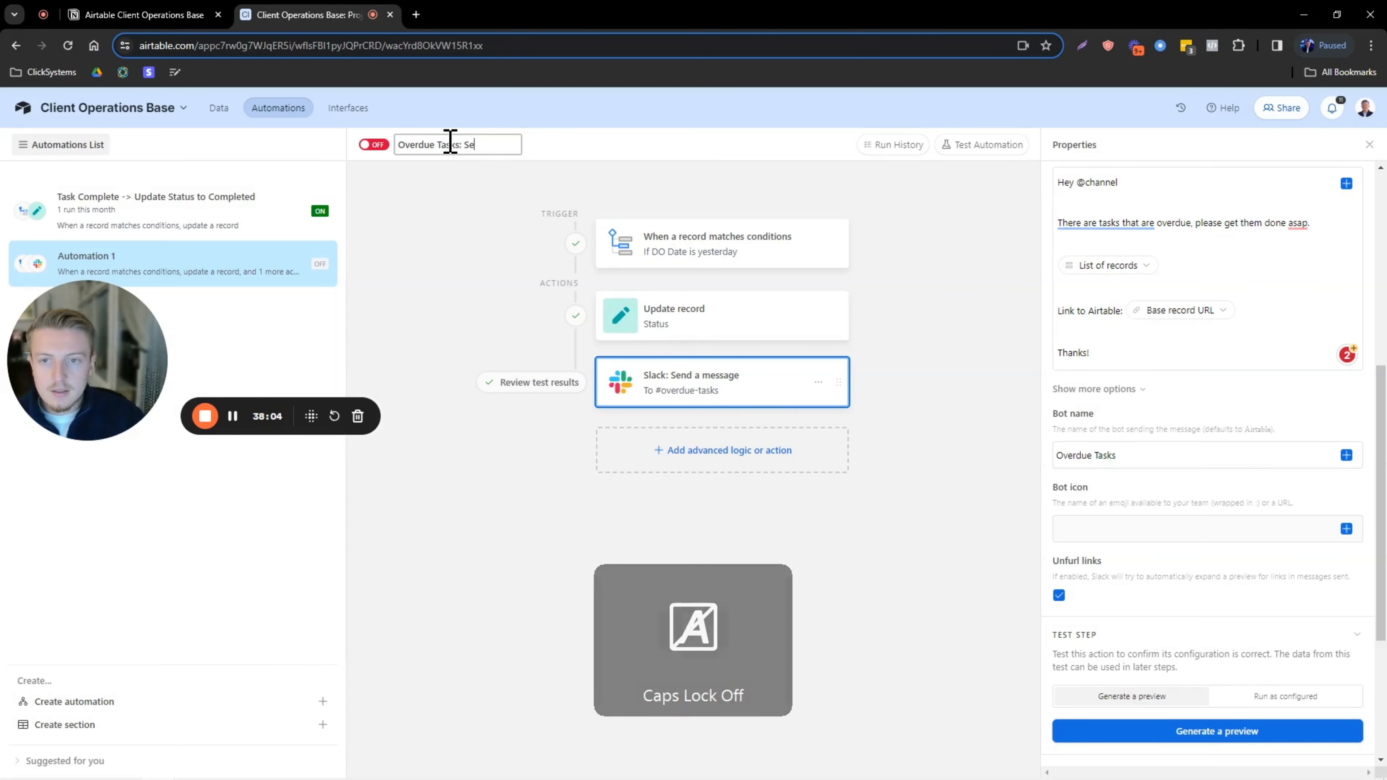
{"action": "type", "text": "nd Msg in"}
{"action": "key", "text": "Caps_Lock"}
{"action": "type", "text": "S"}
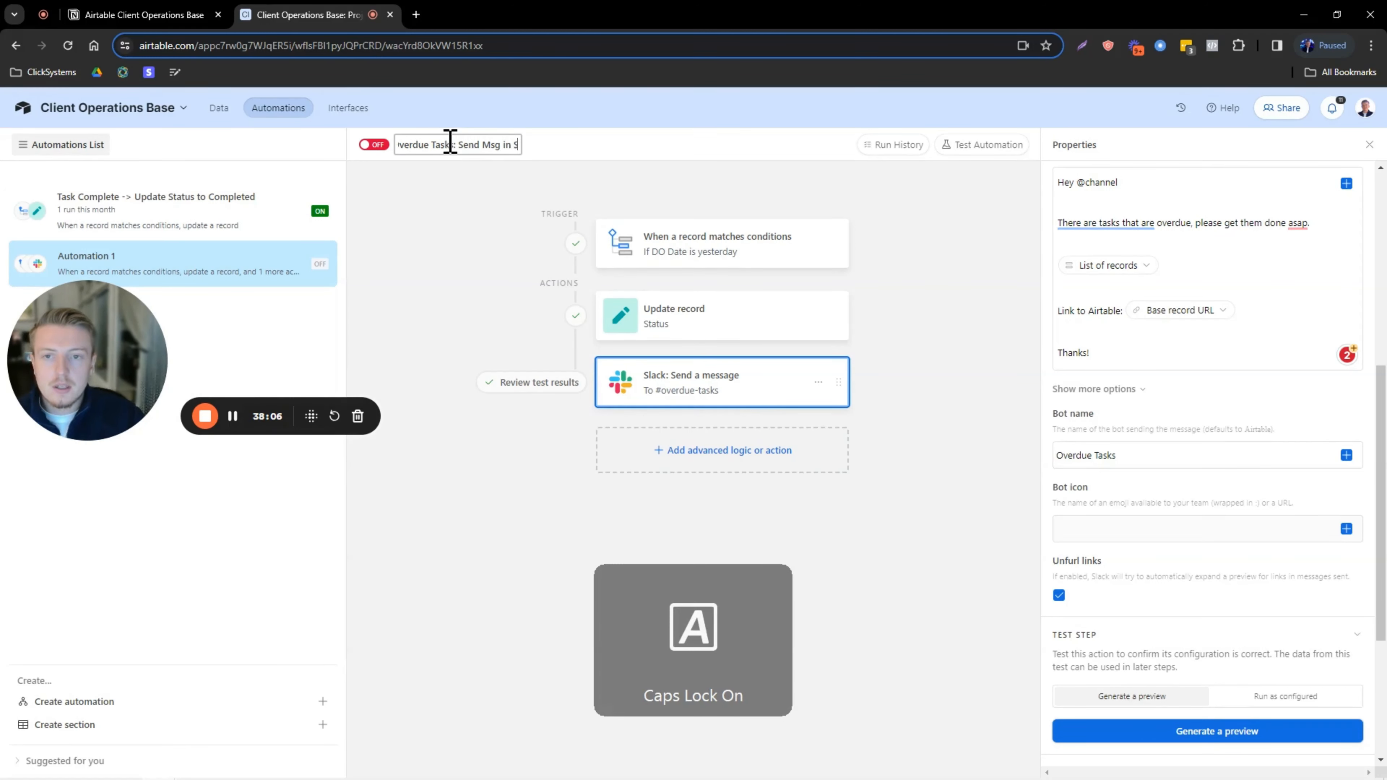
{"action": "key", "text": "Caps_Lock"}
{"action": "type", "text": "lack"}
{"action": "key", "text": "Return"}
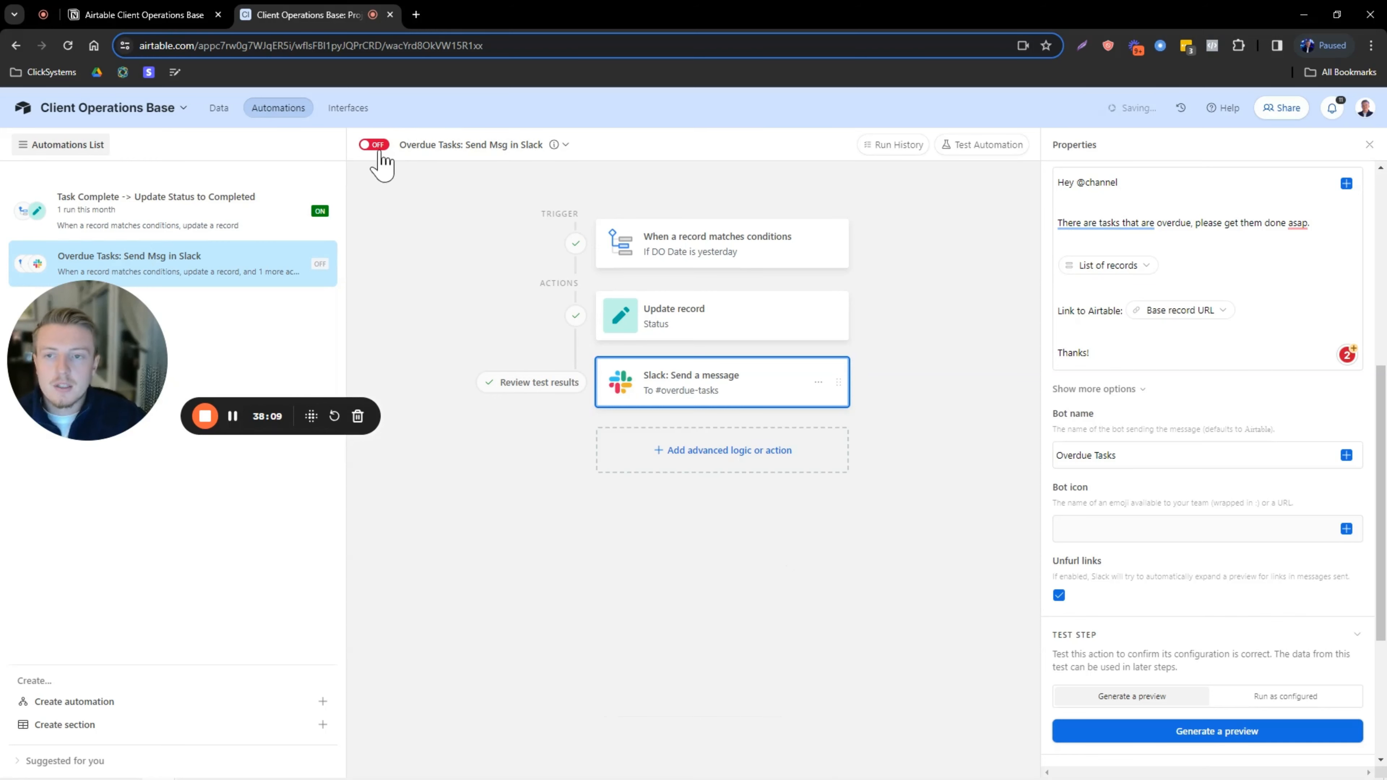
{"action": "left_click", "coordinate": [381, 150]}
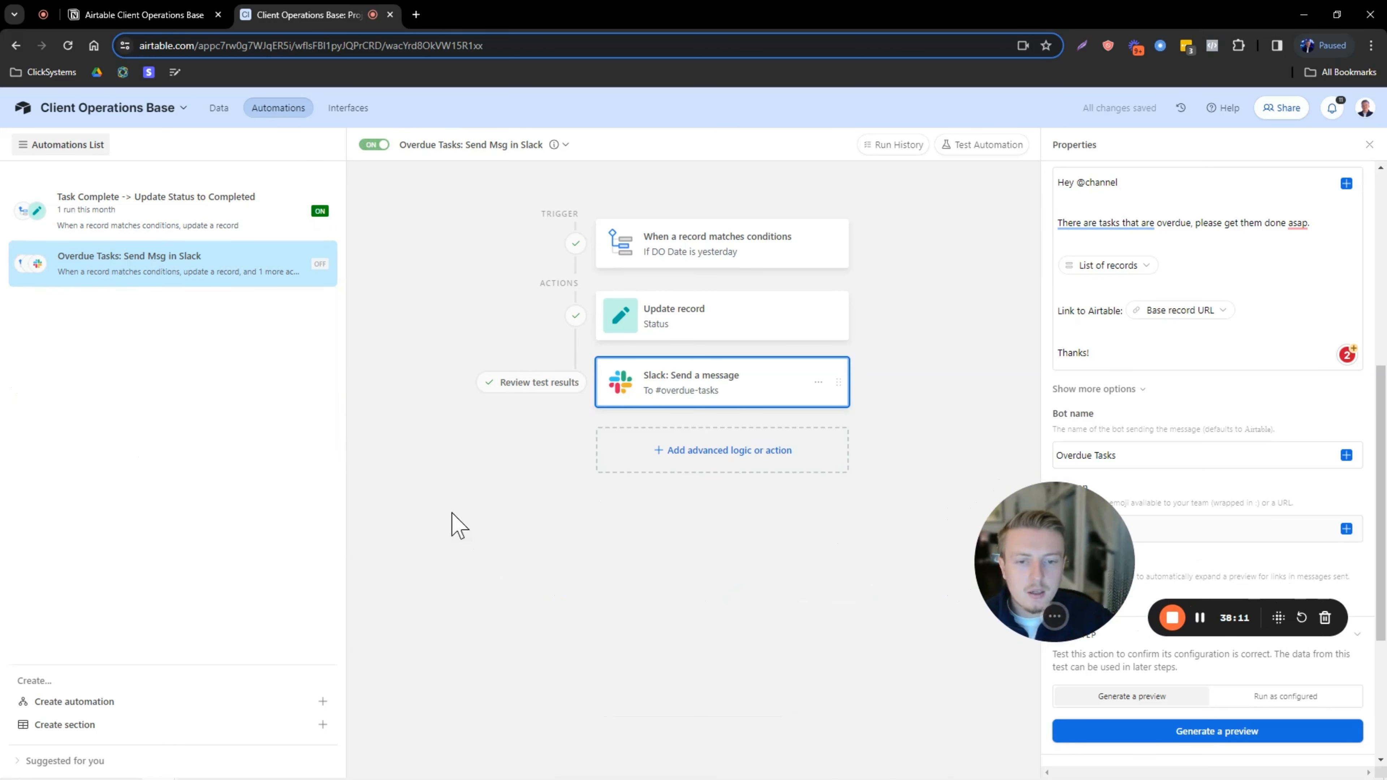
{"action": "left_click", "coordinate": [137, 705]}
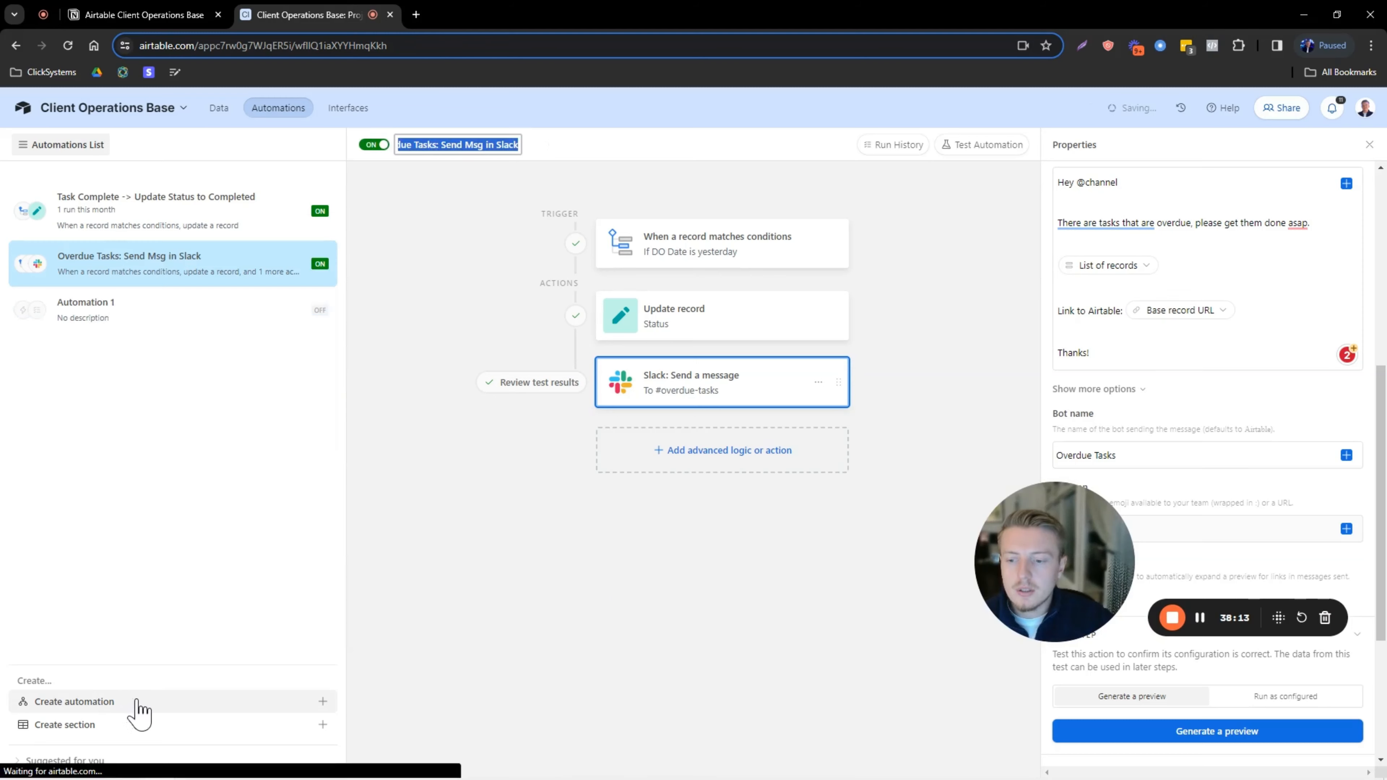
Set the trigger to 'When record matches conditions' on the Project Management table.
{"action": "left_click_drag", "start_coordinate": [999, 582], "coordinate": [443, 582]}
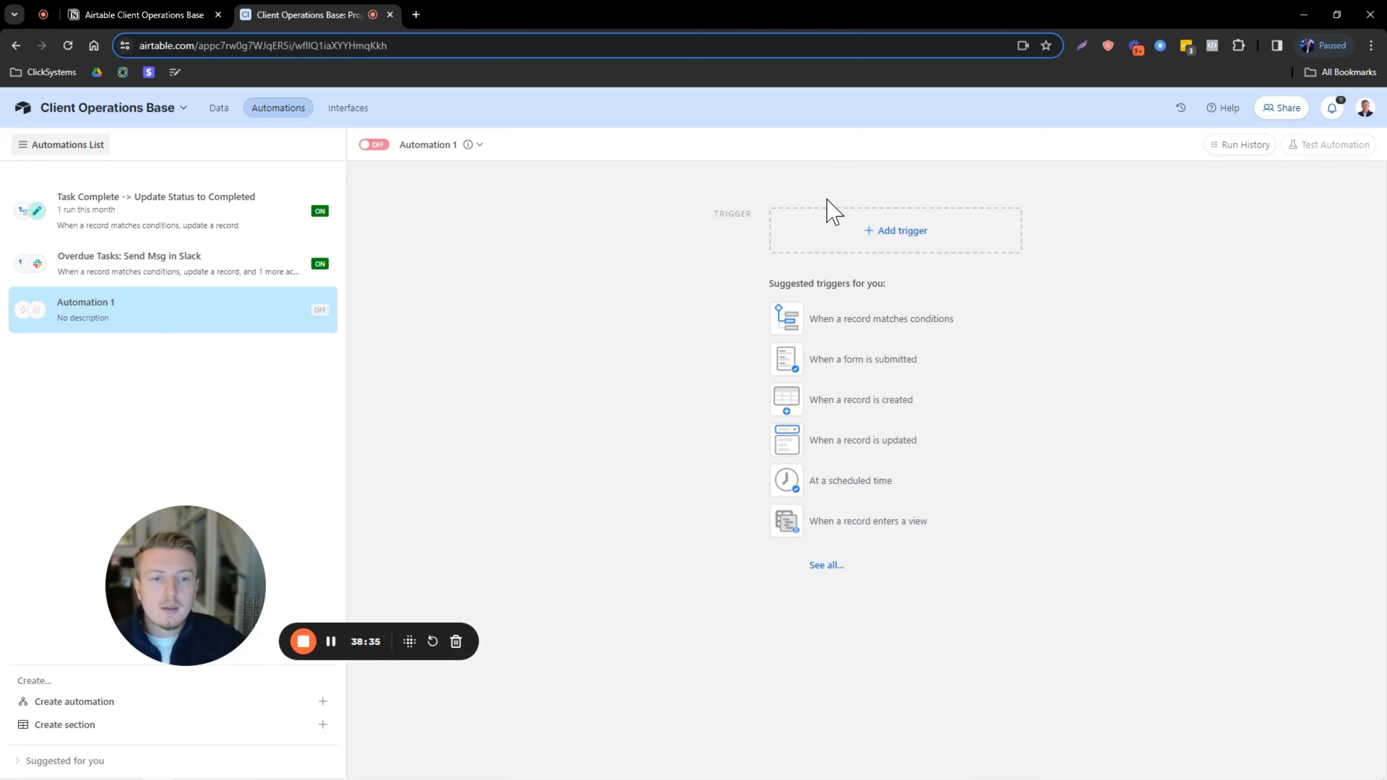
{"action": "left_click", "coordinate": [890, 234]}
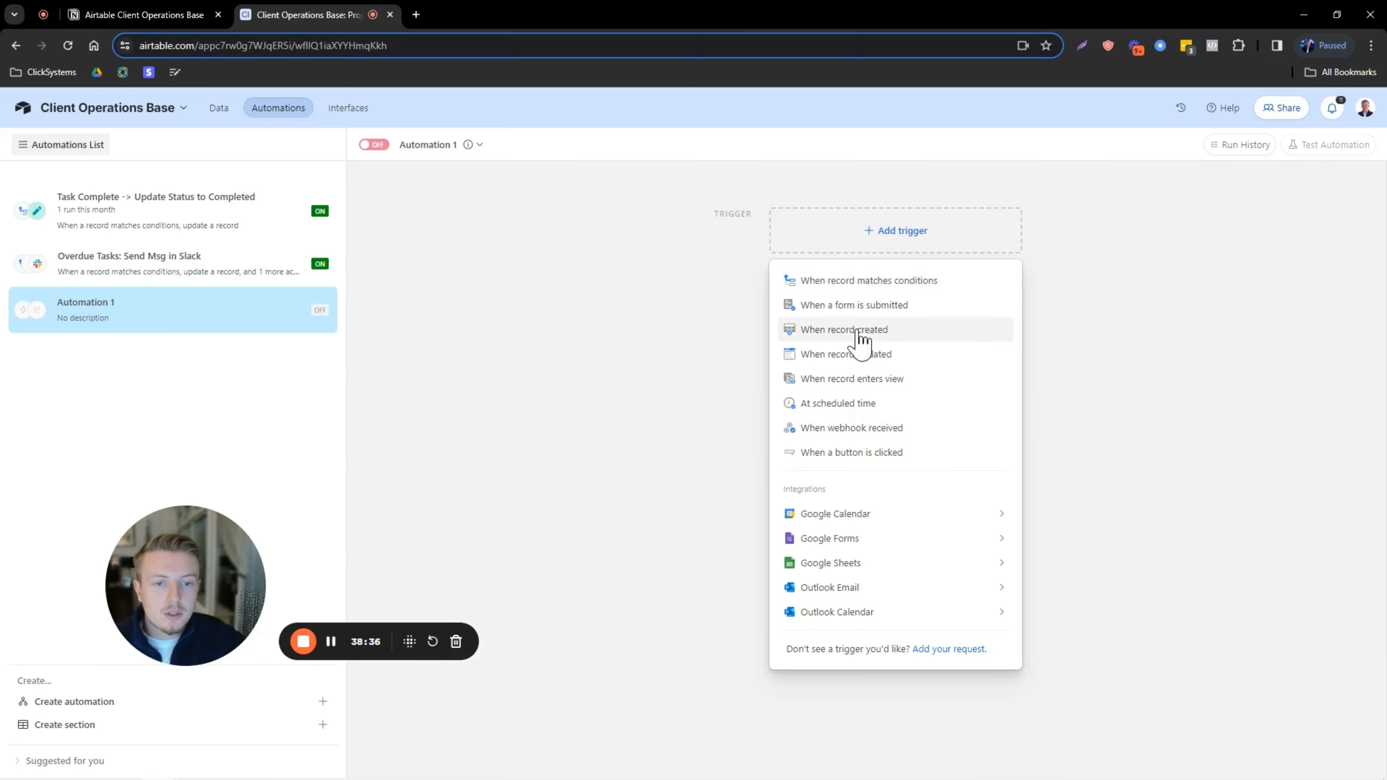
{"action": "left_click", "coordinate": [865, 285]}
{"action": "left_click", "coordinate": [1117, 361]}
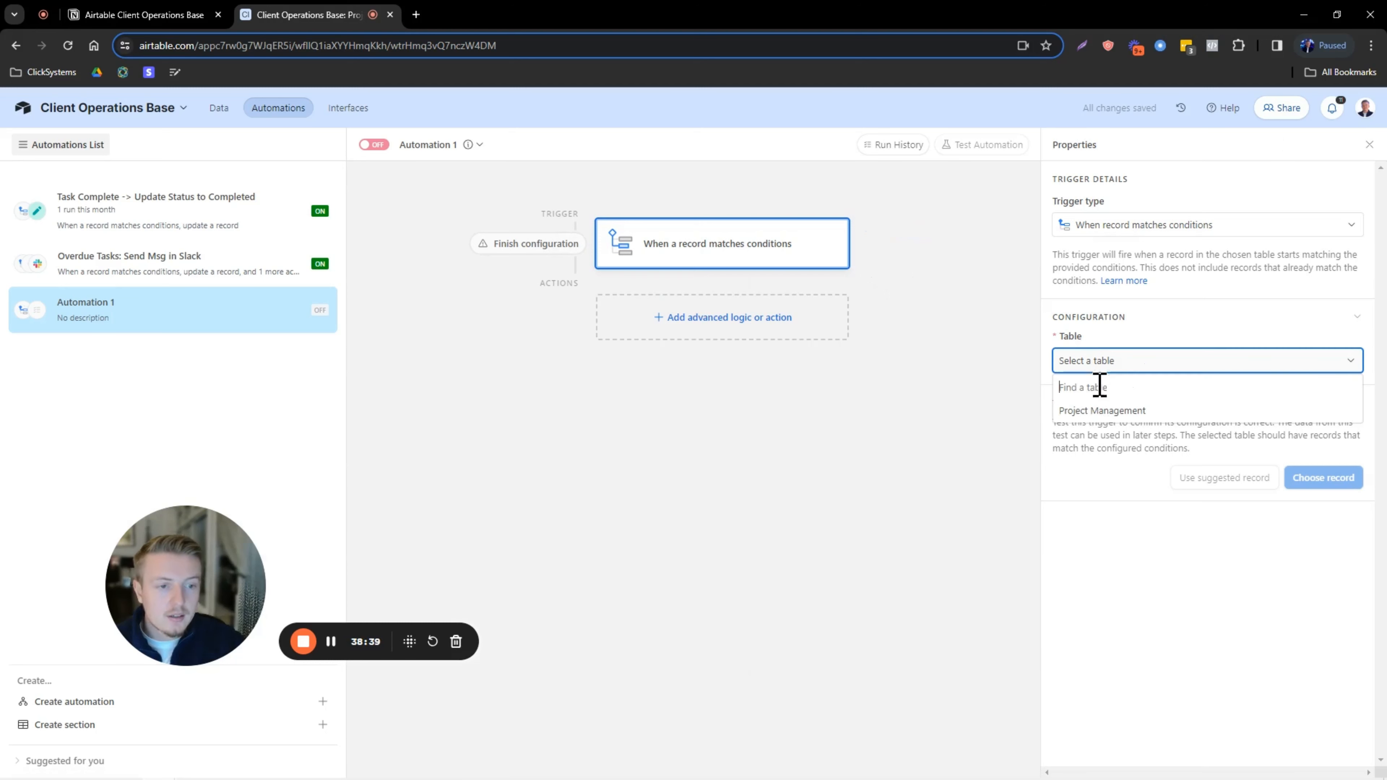
{"action": "left_click", "coordinate": [1100, 410]}
Add the condition DO Date is today and test the trigger with the Task 1 record.
{"action": "left_click", "coordinate": [1086, 417]}
{"action": "left_click", "coordinate": [1124, 421]}
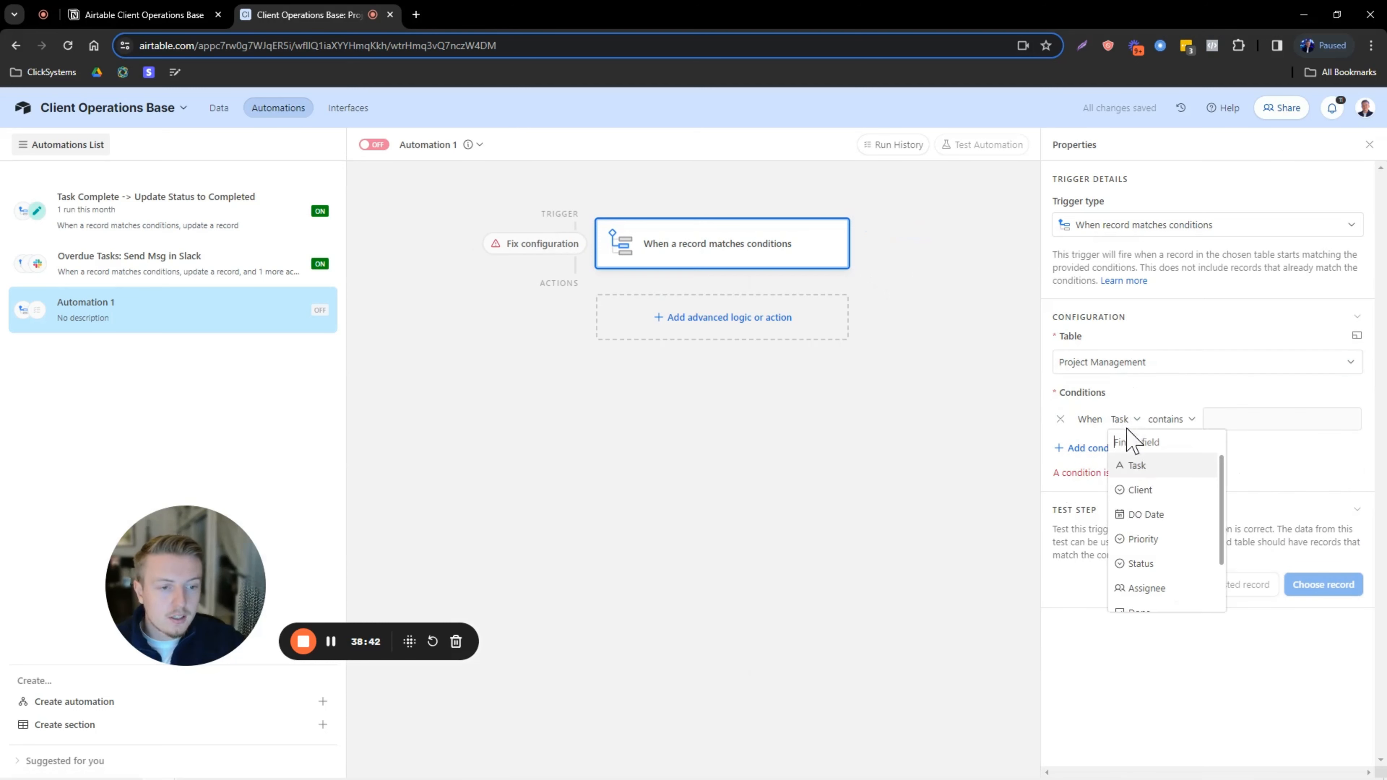
{"action": "left_click", "coordinate": [1145, 514]}
{"action": "left_click", "coordinate": [1217, 420]}
{"action": "scroll", "coordinate": [1236, 461], "scroll_direction": "up", "scroll_amount": 3}
{"action": "left_click", "coordinate": [1233, 450]}
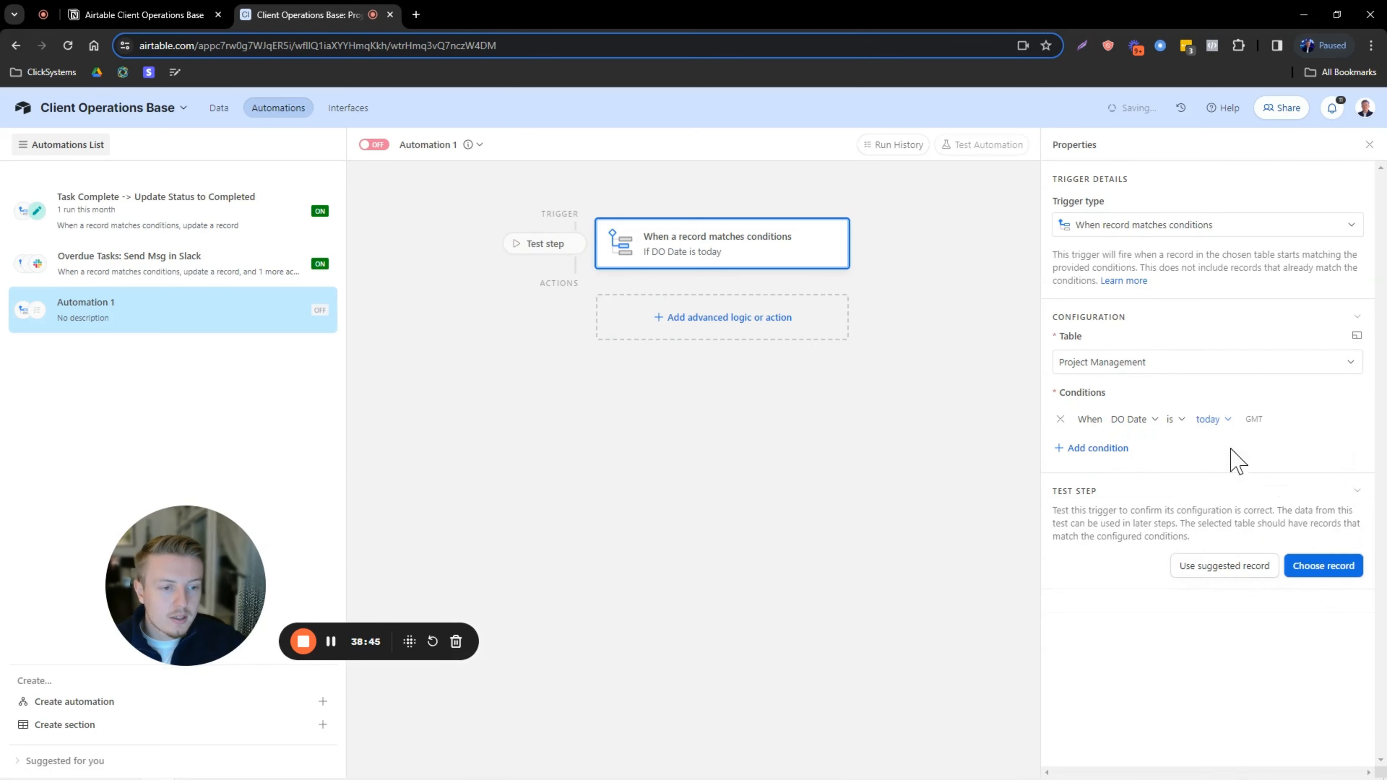
{"action": "left_click", "coordinate": [1323, 566]}
{"action": "left_click", "coordinate": [677, 358]}
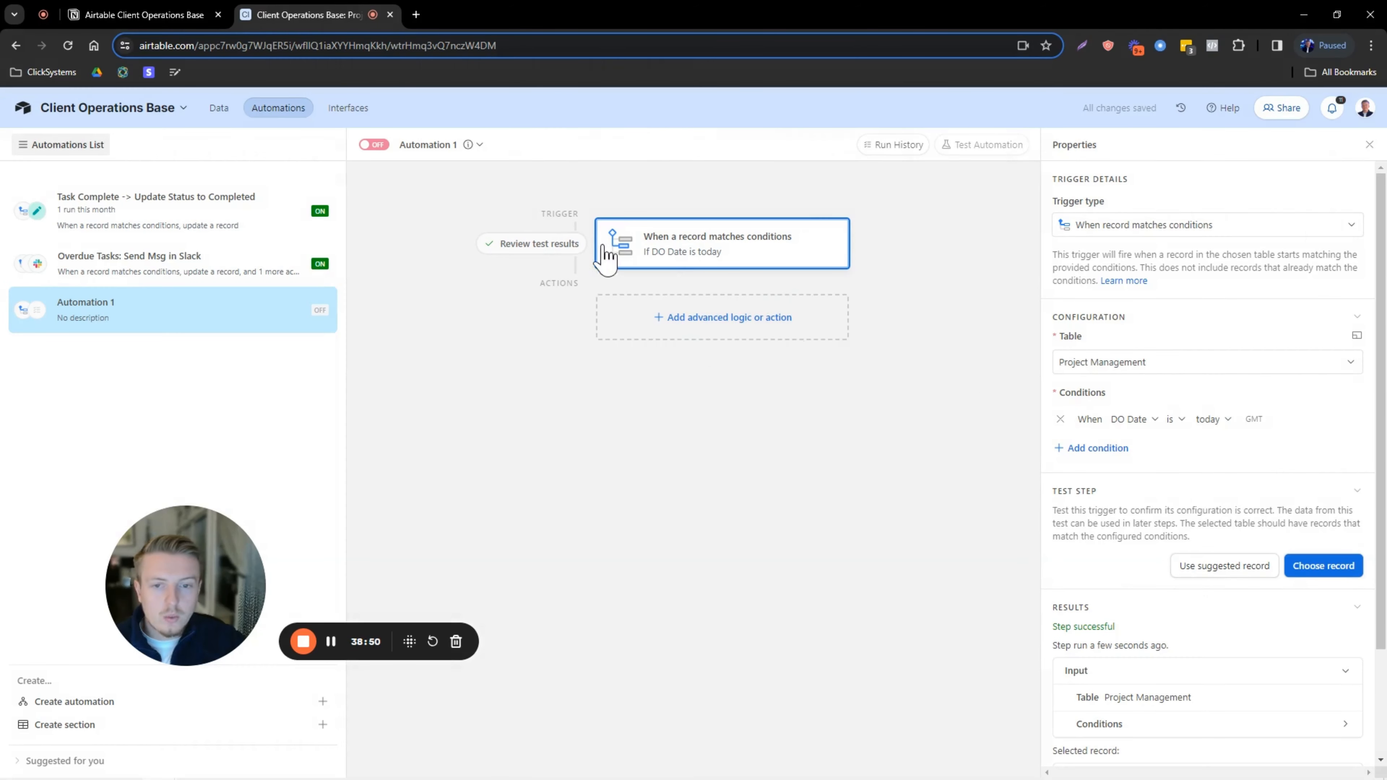
{"action": "left_click", "coordinate": [689, 323]}
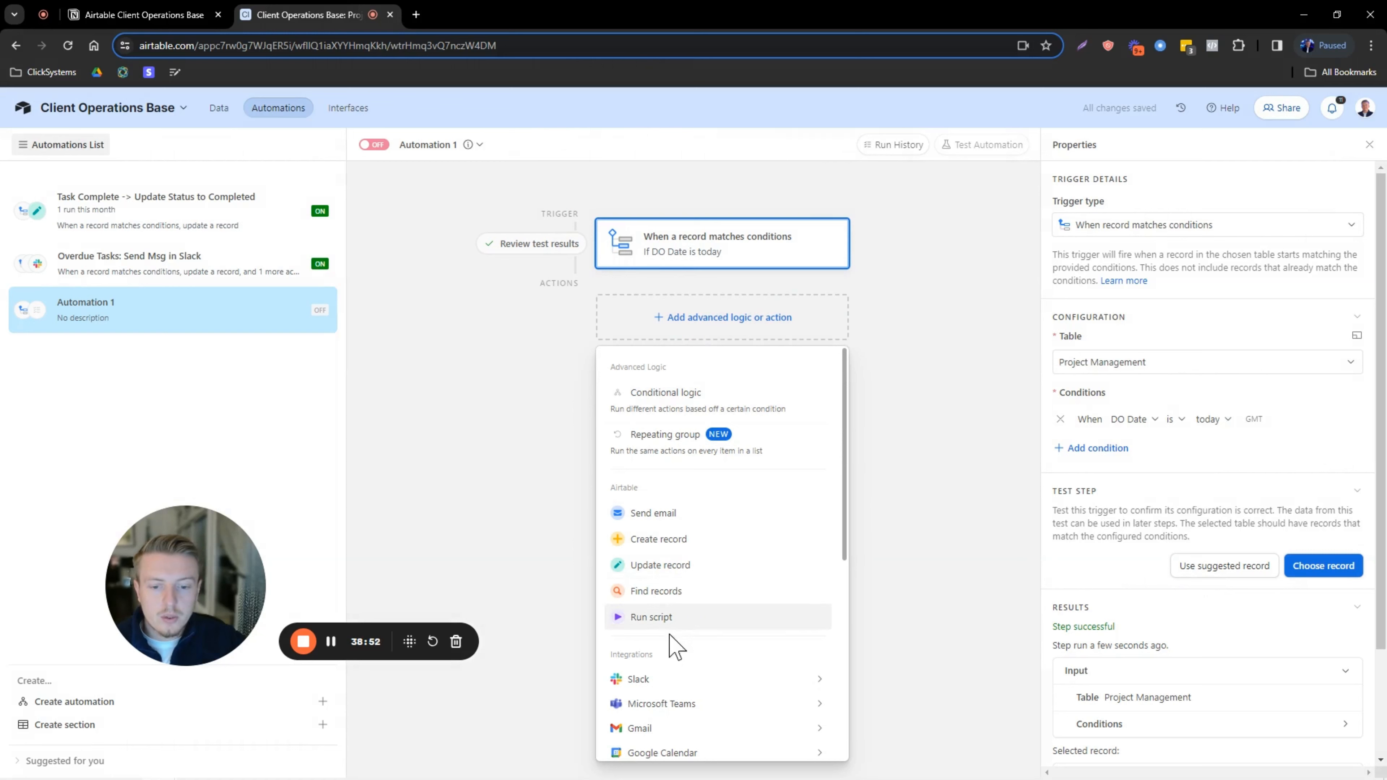
Add a Slack Send message action using the connected Slack account.
{"action": "mouse_move", "coordinate": [800, 680]}
{"action": "left_click", "coordinate": [871, 687]}
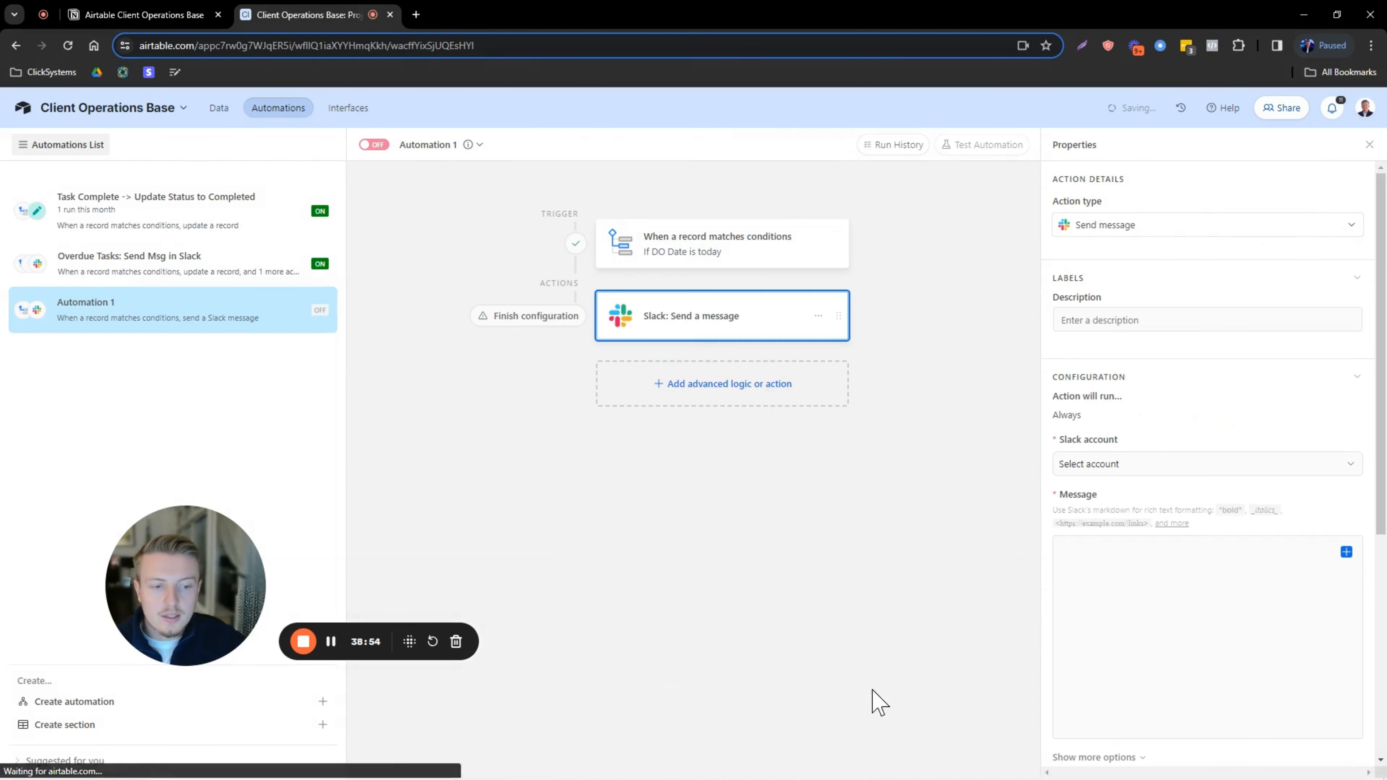
{"action": "left_click", "coordinate": [1106, 467]}
{"action": "left_click", "coordinate": [1105, 525]}
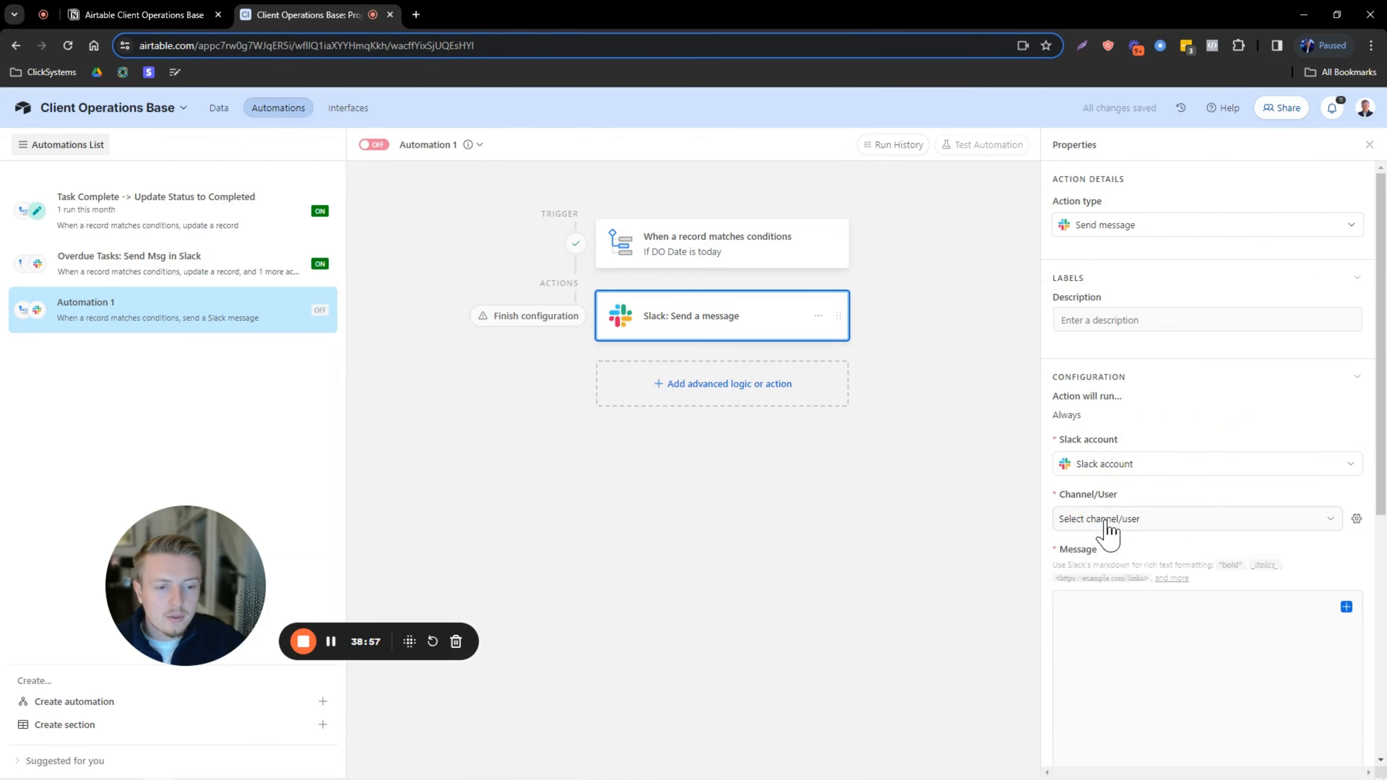
Set the Slack message's destination to the #tasks-due-today channel.
{"action": "left_click", "coordinate": [1119, 522]}
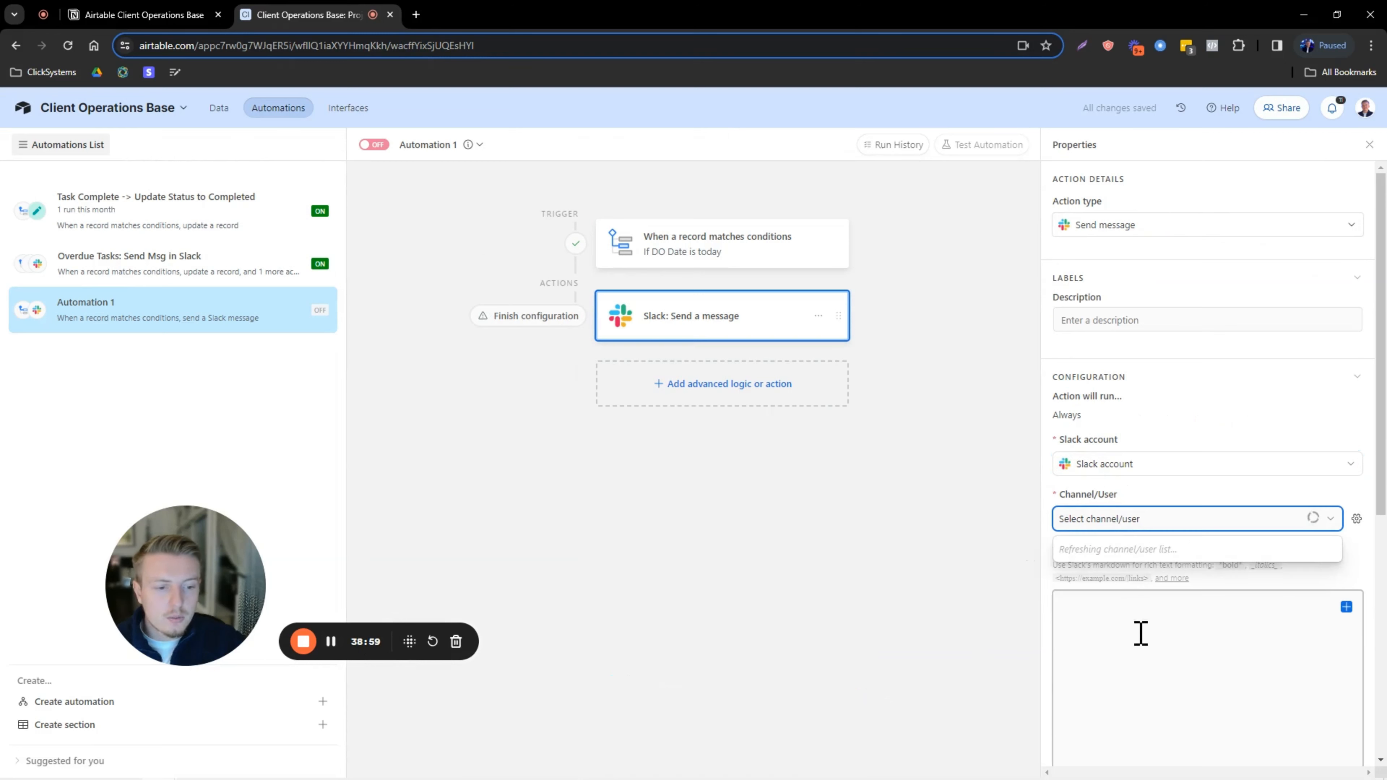
{"action": "scroll", "coordinate": [1117, 617], "scroll_direction": "down", "scroll_amount": 5}
{"action": "scroll", "coordinate": [1124, 624], "scroll_direction": "down", "scroll_amount": 10}
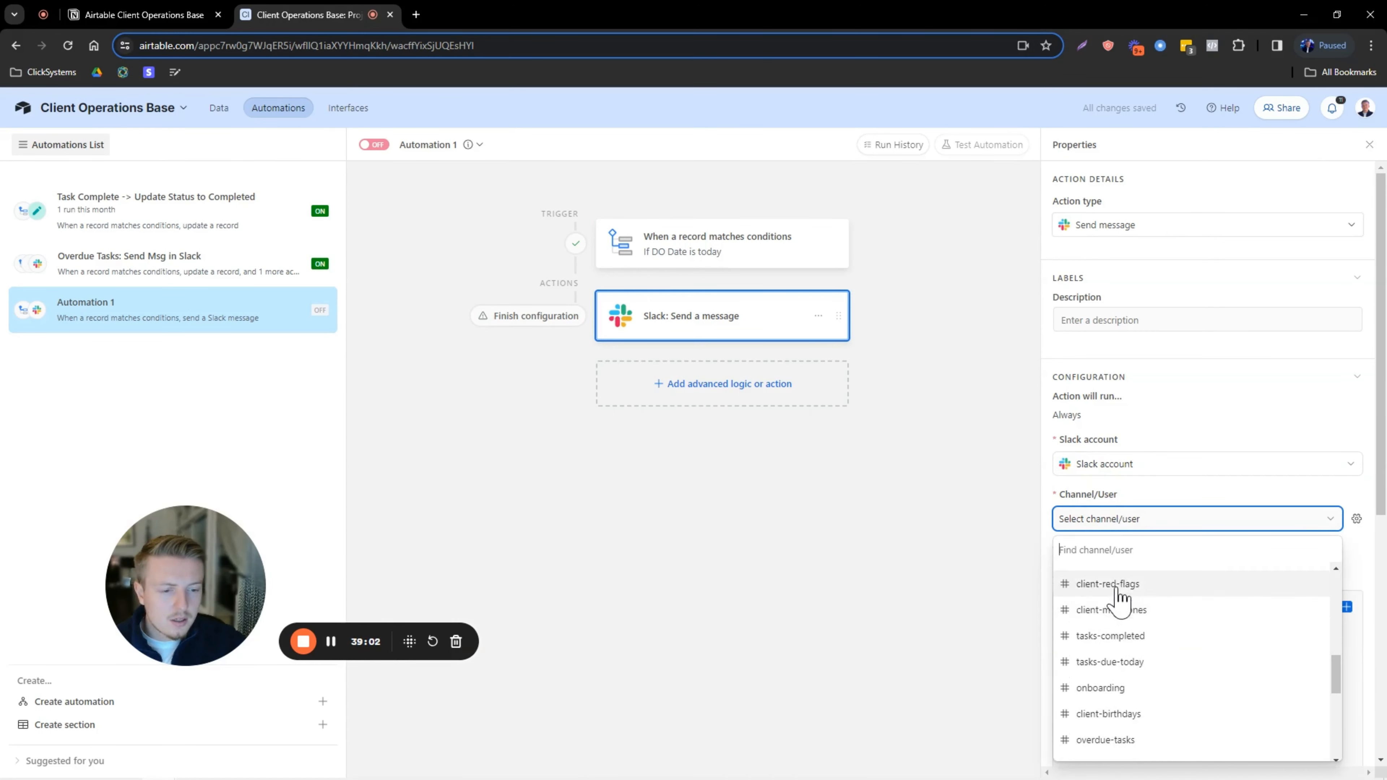
{"action": "scroll", "coordinate": [1119, 622], "scroll_direction": "down", "scroll_amount": 3}
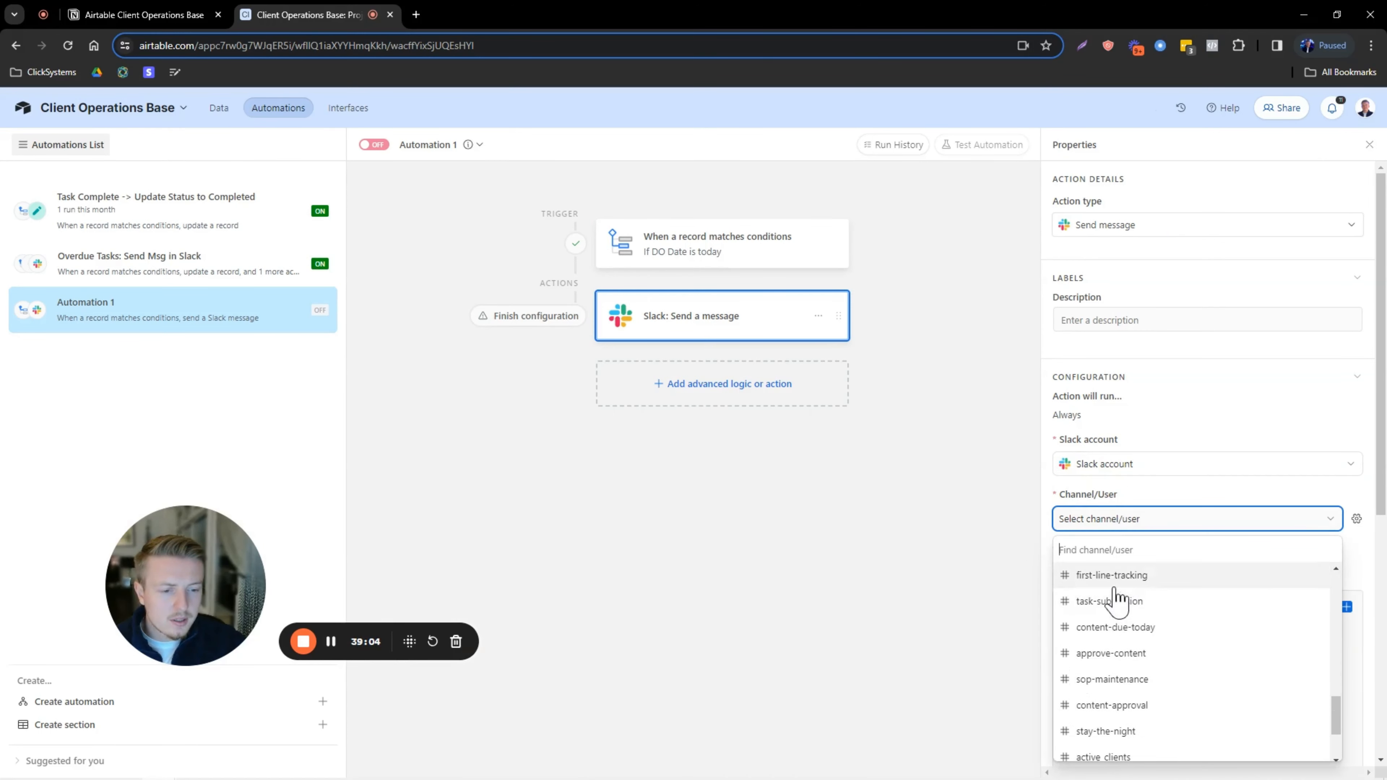
{"action": "scroll", "coordinate": [1098, 644], "scroll_direction": "down", "scroll_amount": 3}
{"action": "scroll", "coordinate": [1125, 650], "scroll_direction": "up", "scroll_amount": 6}
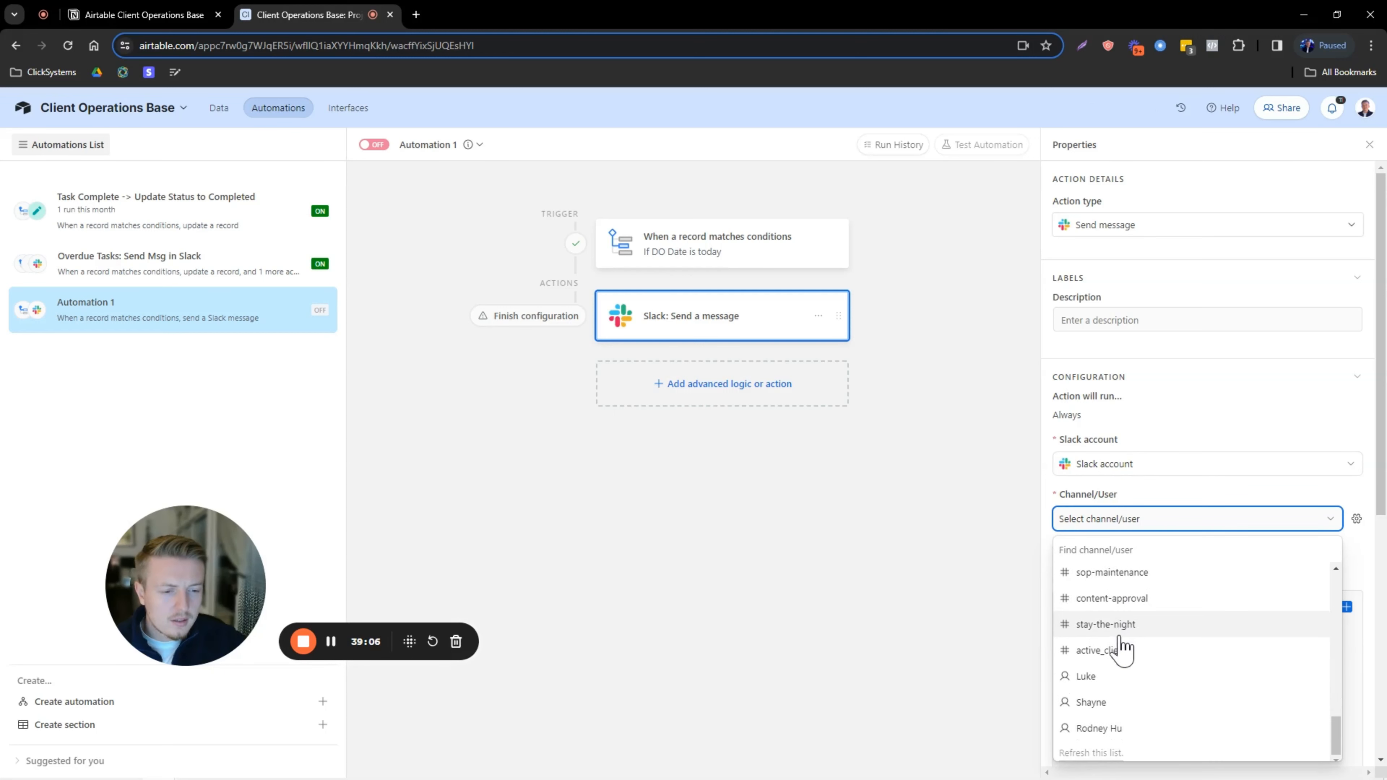
{"action": "scroll", "coordinate": [1116, 650], "scroll_direction": "up", "scroll_amount": 3}
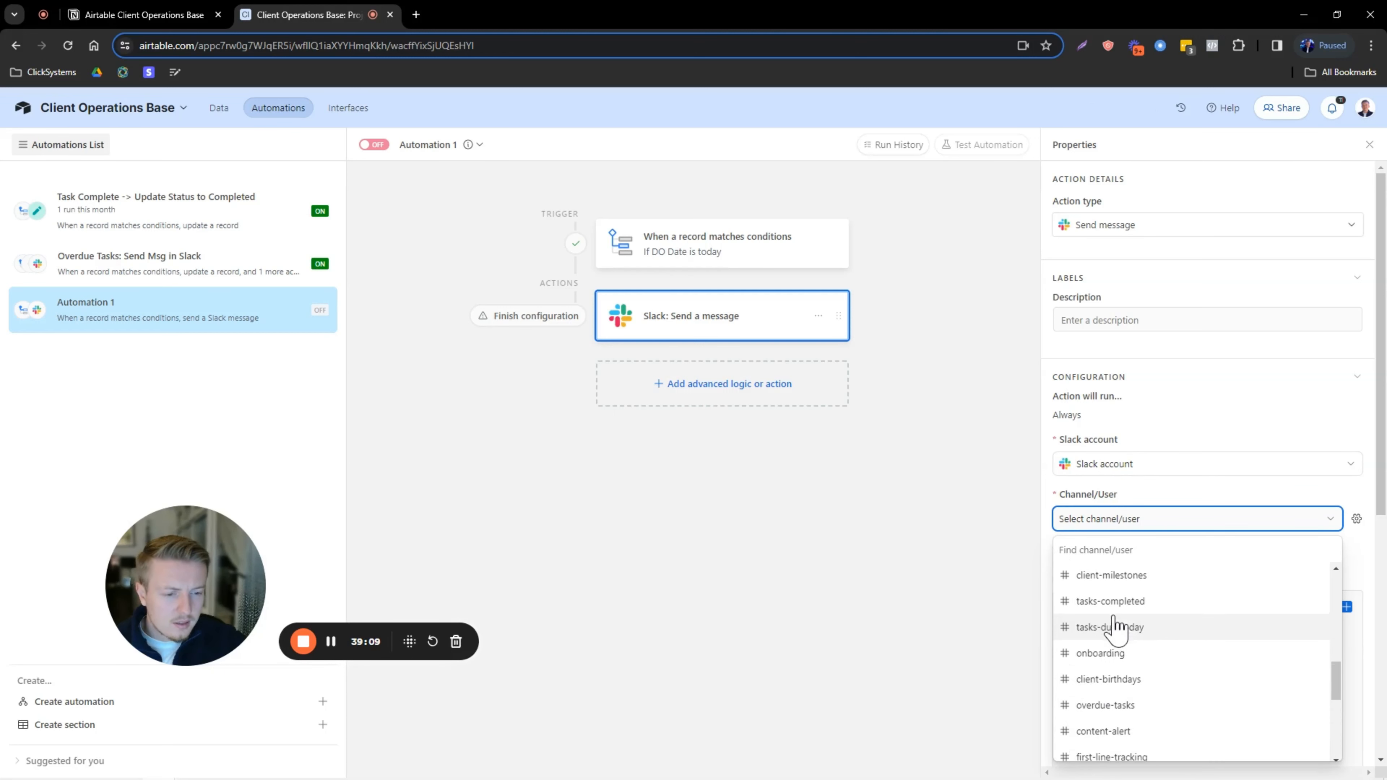
{"action": "left_click", "coordinate": [1114, 617]}
{"action": "left_click", "coordinate": [1118, 616]}
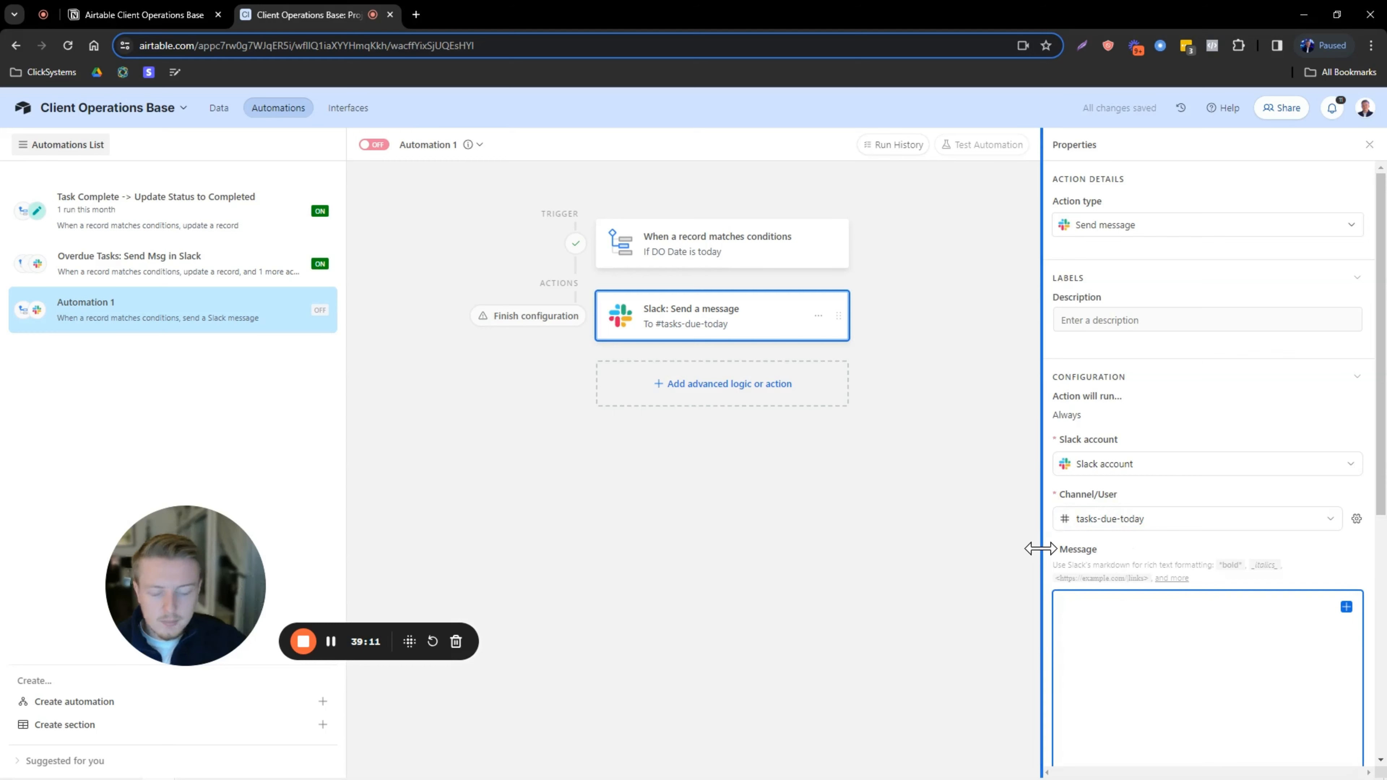
{"action": "type", "text": "Hey"}
{"action": "key", "text": "Caps_Lock"}
{"action": "scroll", "coordinate": [1300, 480], "scroll_direction": "down", "scroll_amount": 4}
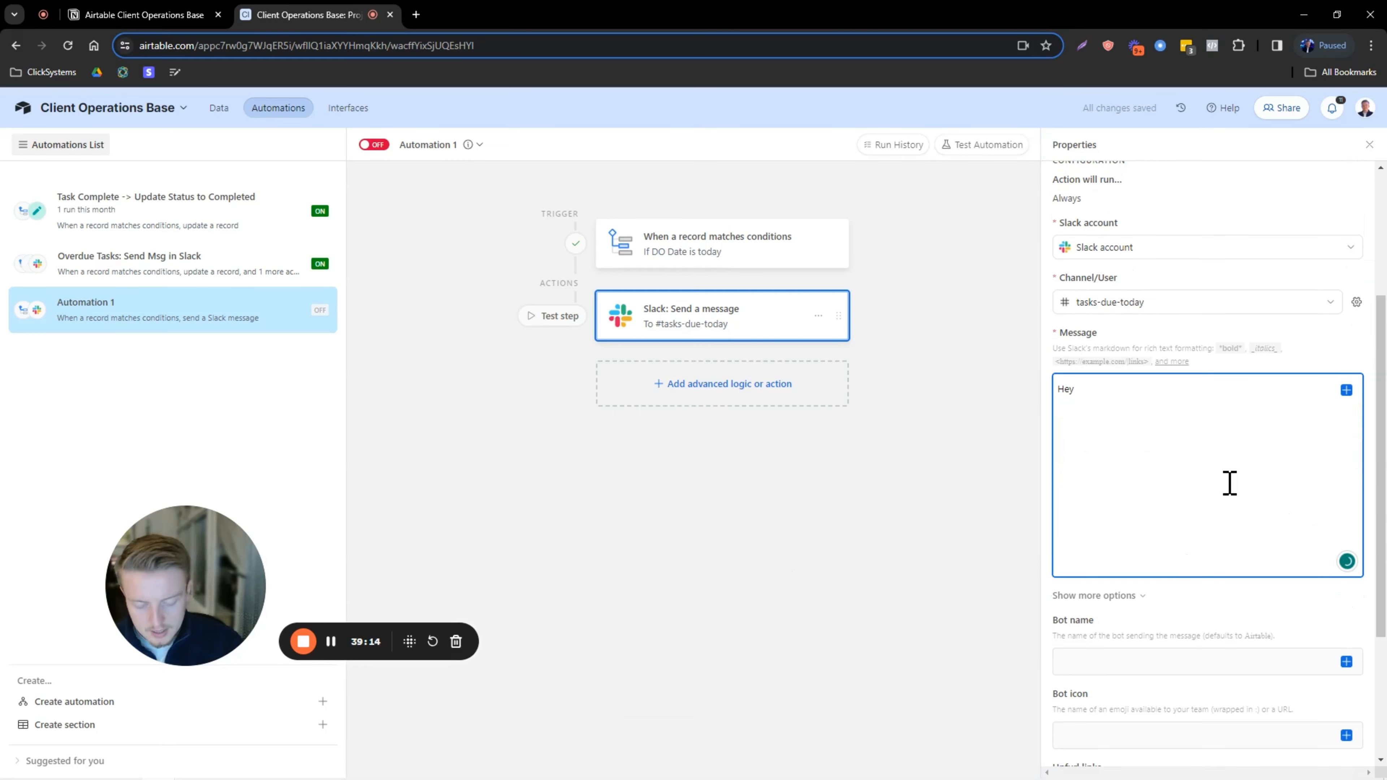
{"action": "type", "text": "@channel"}
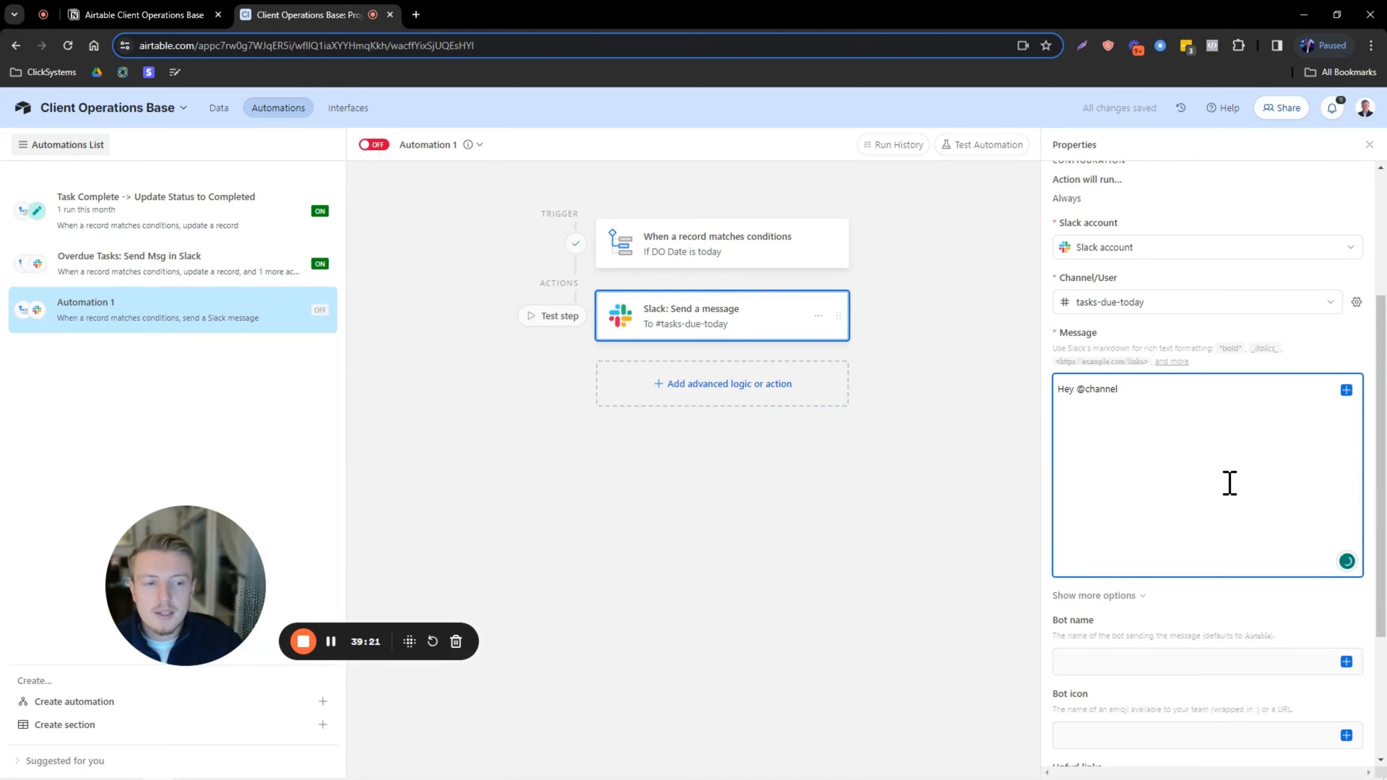
{"action": "key", "text": "Caps_Lock"}
{"action": "type", "text": "T"}
{"action": "key", "text": "Caps_Lock"}
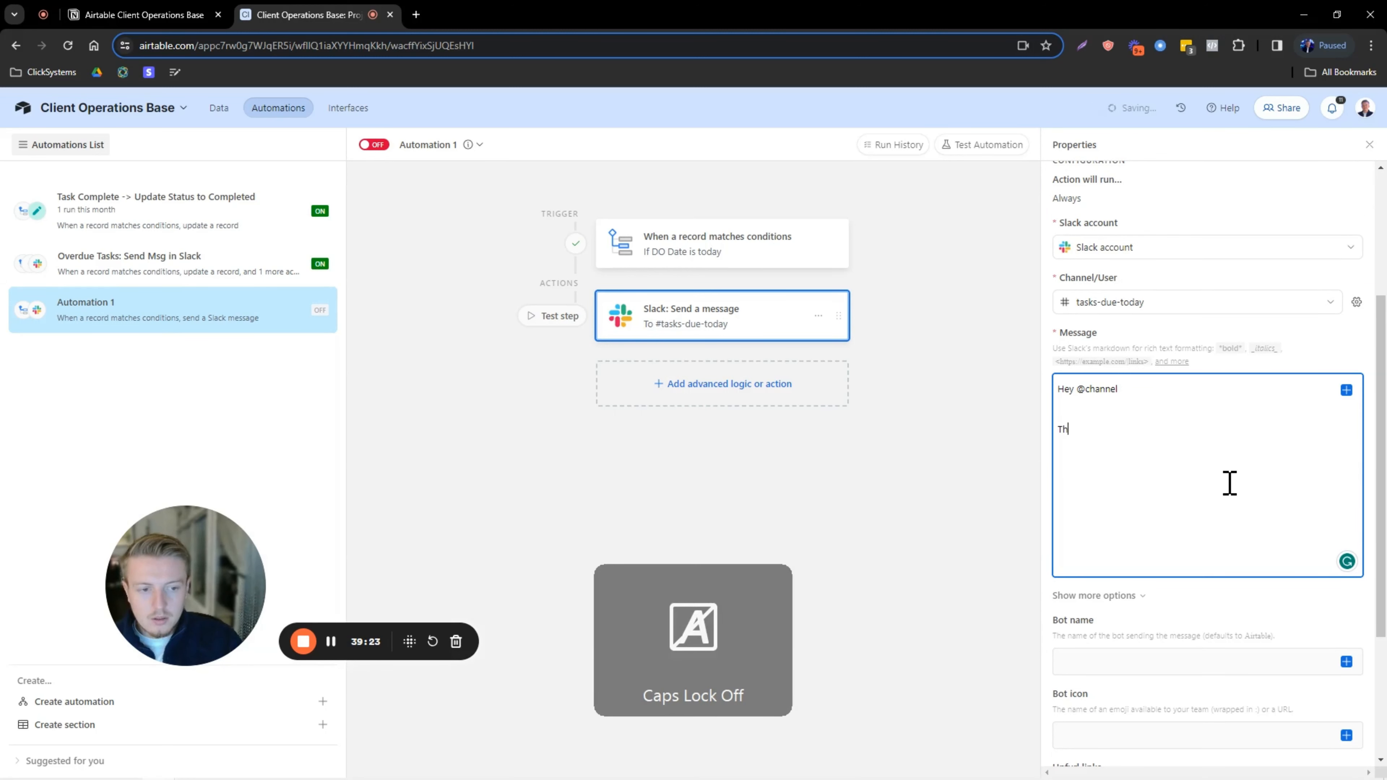
{"action": "type", "text": "hr"}
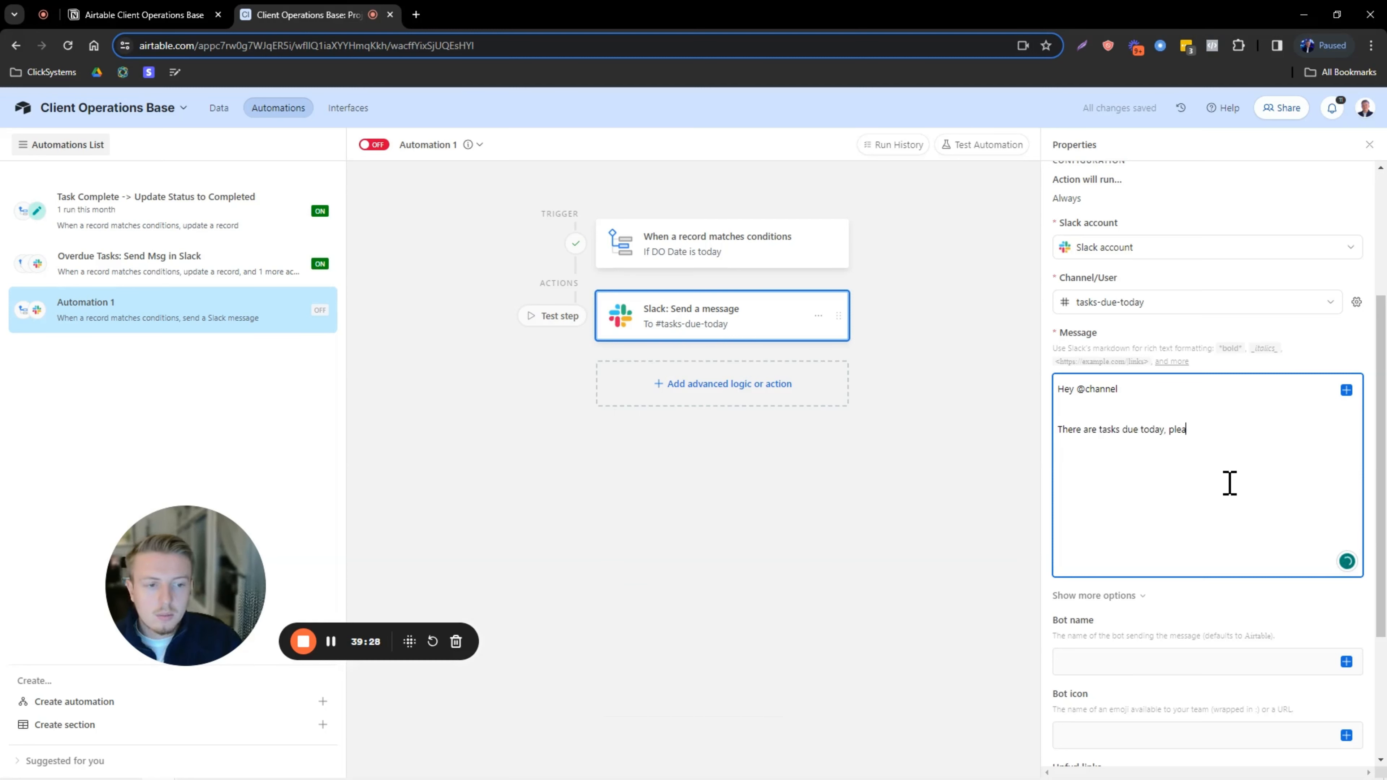
{"action": "type", "text": "se check:"}
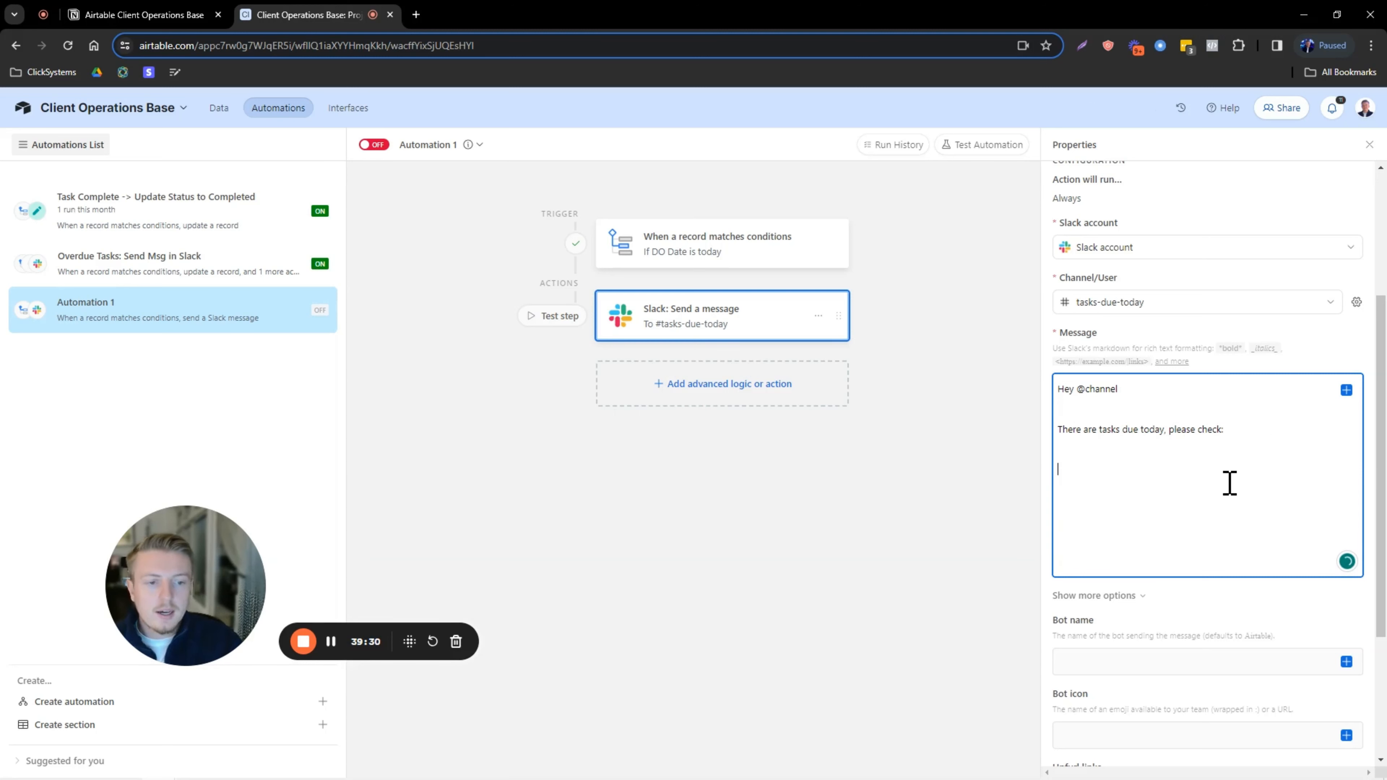
Insert a list of the due records showing Client, DO Date, Priority and Assignee.
{"action": "left_click", "coordinate": [1347, 389]}
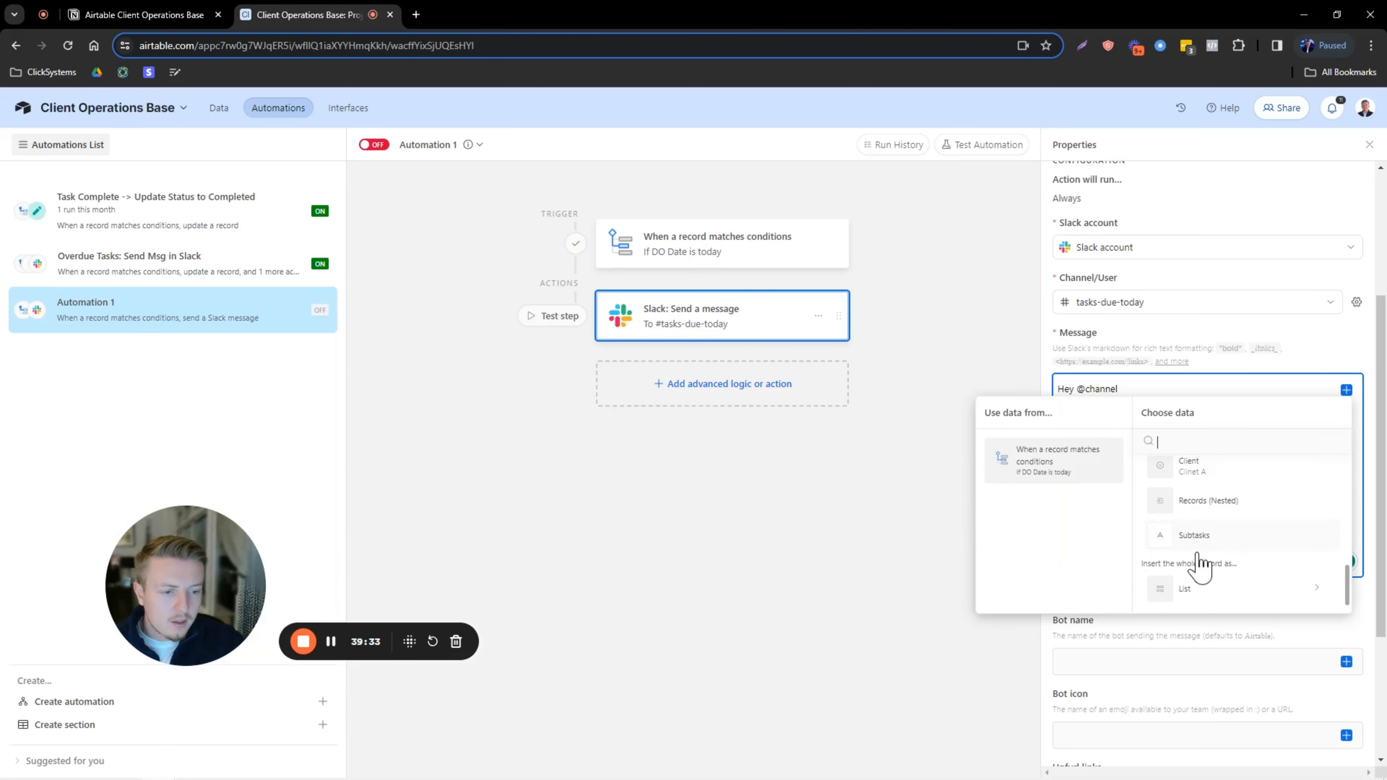
{"action": "left_click", "coordinate": [1189, 589]}
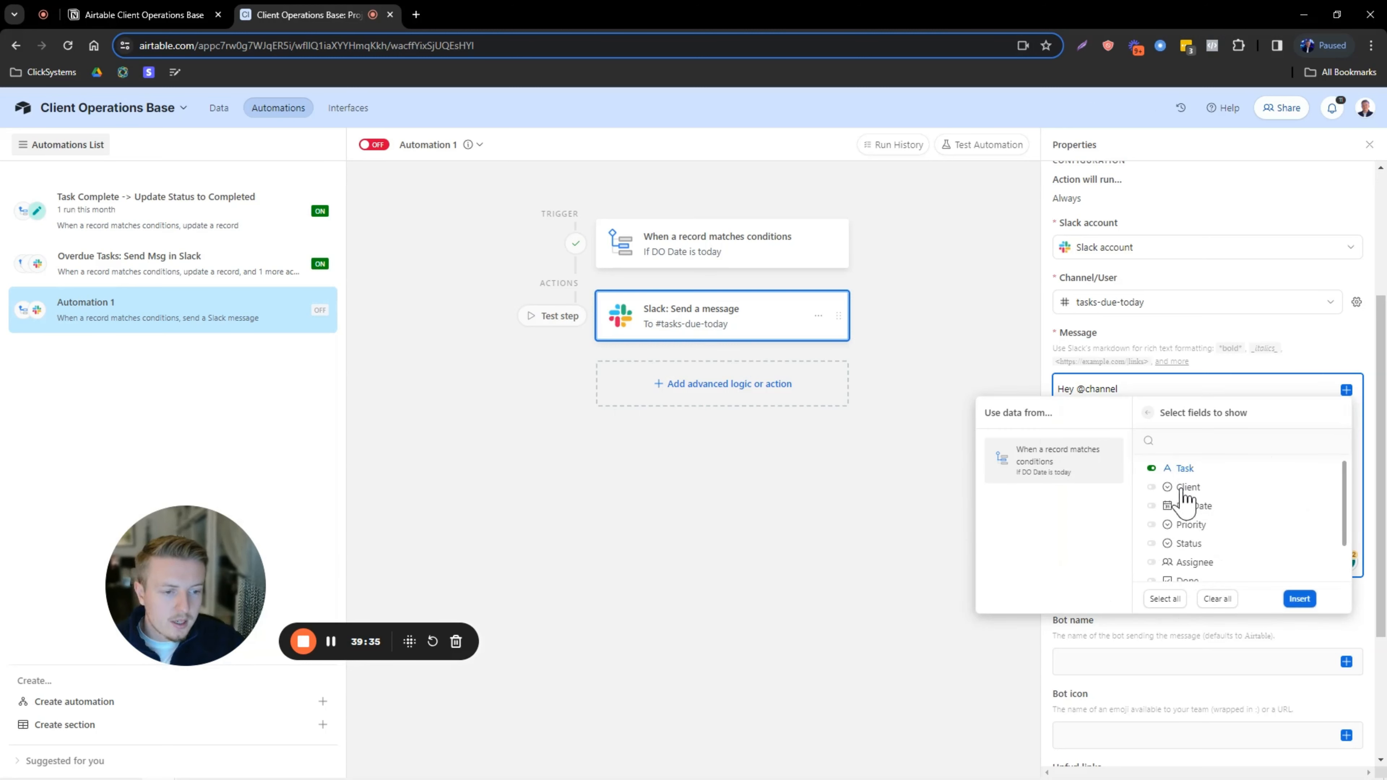
{"action": "left_click", "coordinate": [1183, 488]}
{"action": "left_click", "coordinate": [1188, 506]}
{"action": "left_click", "coordinate": [1190, 525]}
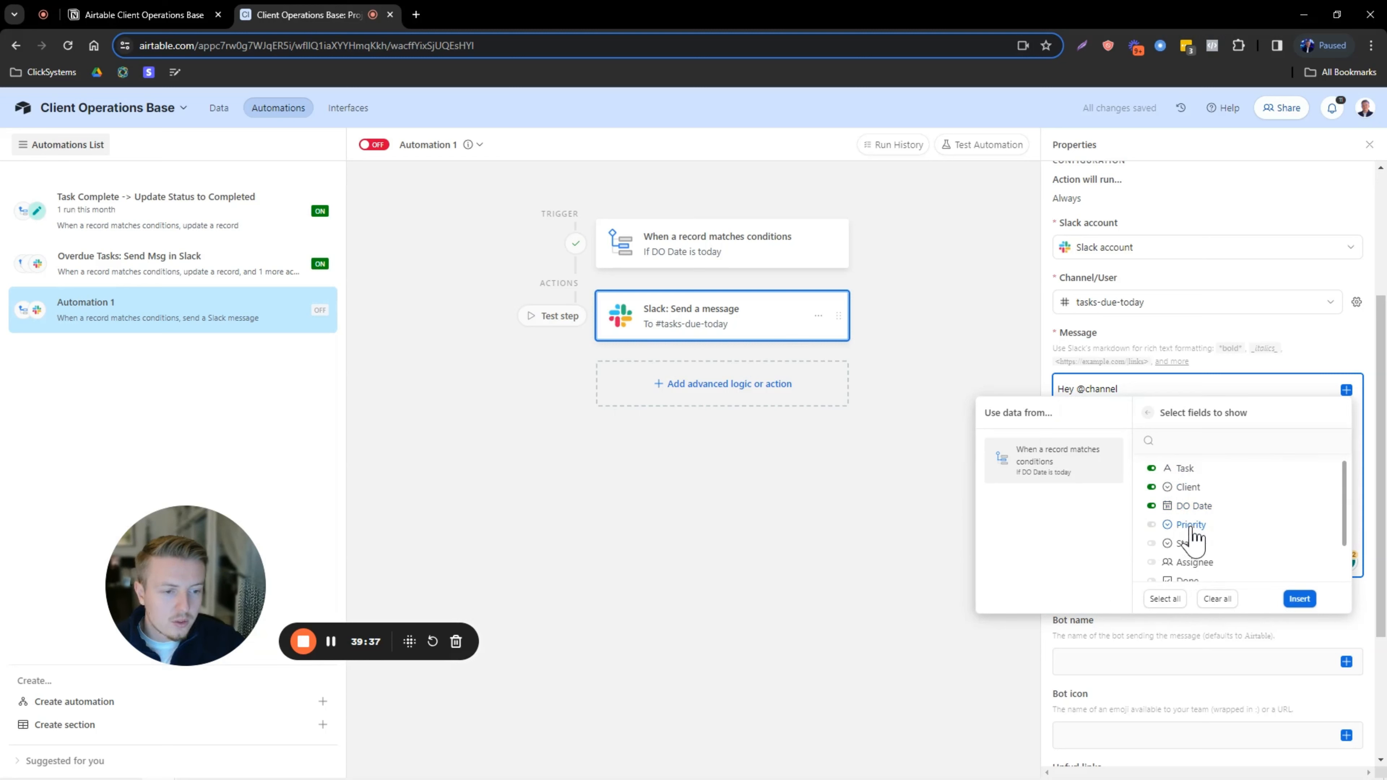
{"action": "left_click", "coordinate": [1194, 568]}
{"action": "scroll", "coordinate": [1208, 567], "scroll_direction": "down", "scroll_amount": 2}
{"action": "left_click", "coordinate": [1298, 598]}
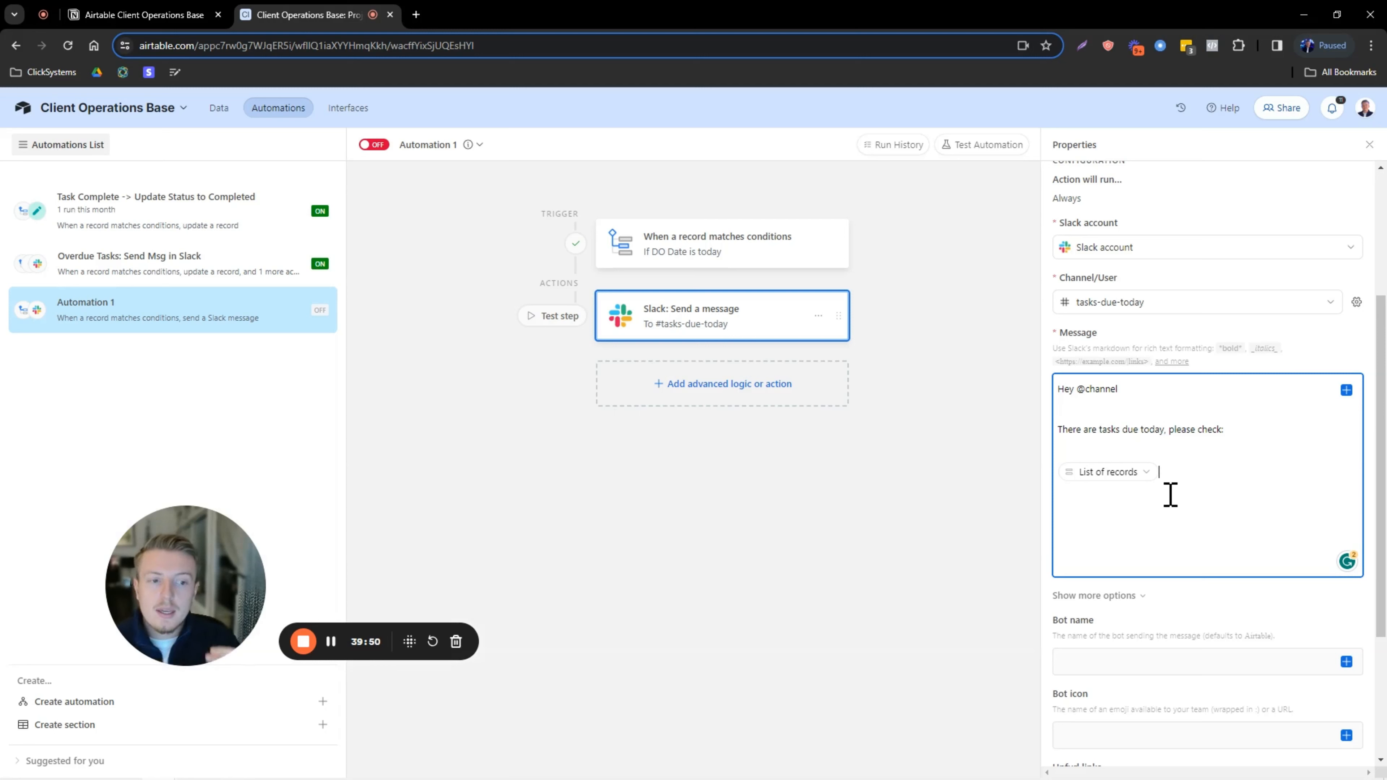
Add a 'Link to Airtable:' line followed by the inserted Base record URL.
{"action": "key", "text": "Caps_Lock"}
{"action": "type", "text": "Link to"}
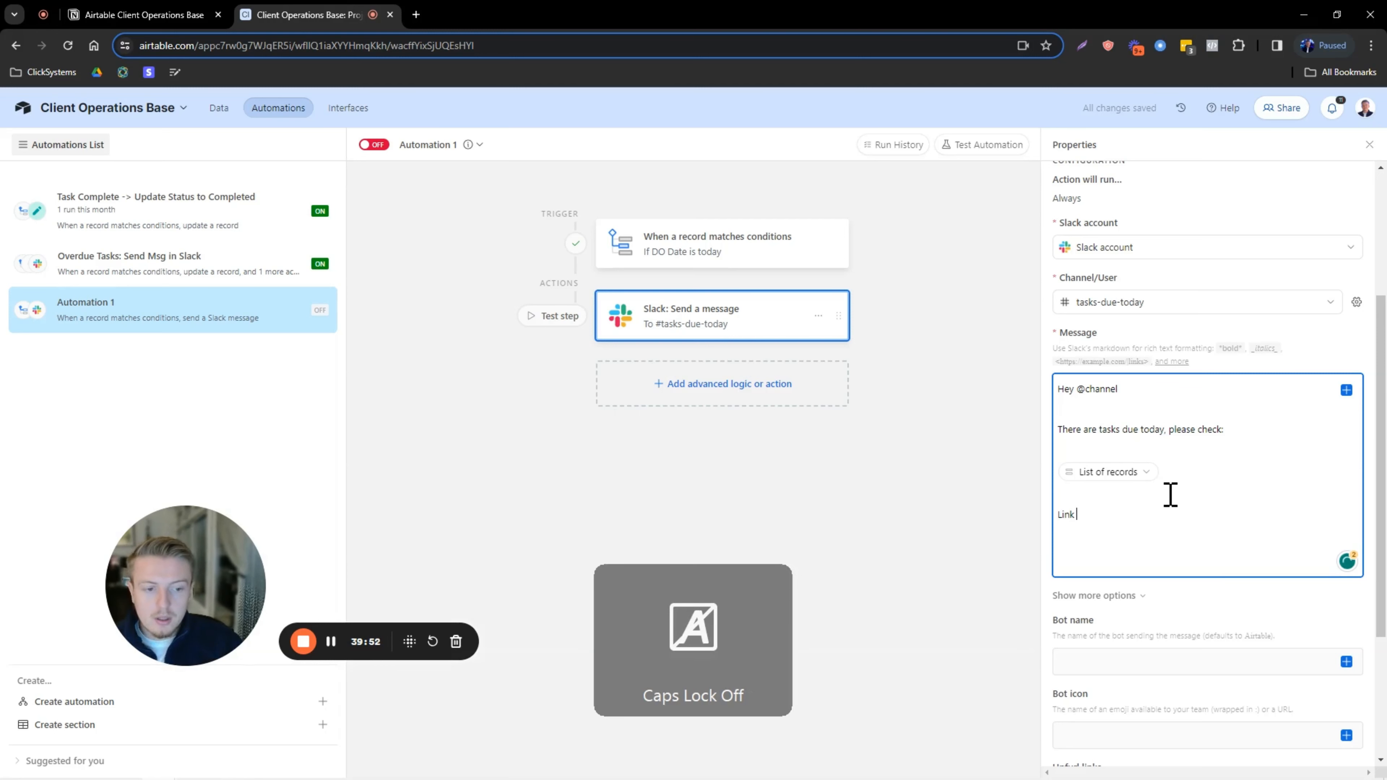
{"action": "key", "text": "Caps_Lock"}
{"action": "type", "text": "A"}
{"action": "key", "text": "Caps_Lock"}
{"action": "type", "text": "irtable:"}
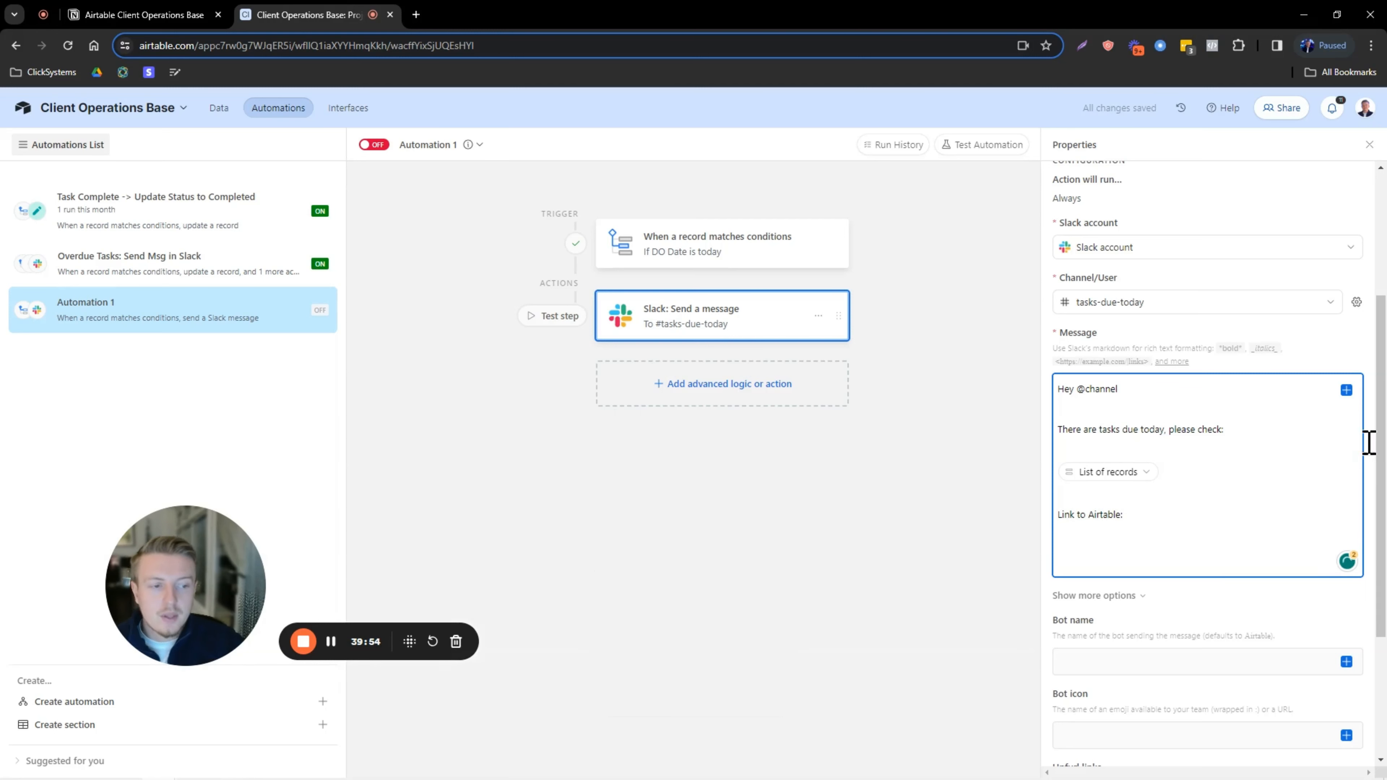
{"action": "left_click", "coordinate": [1346, 389]}
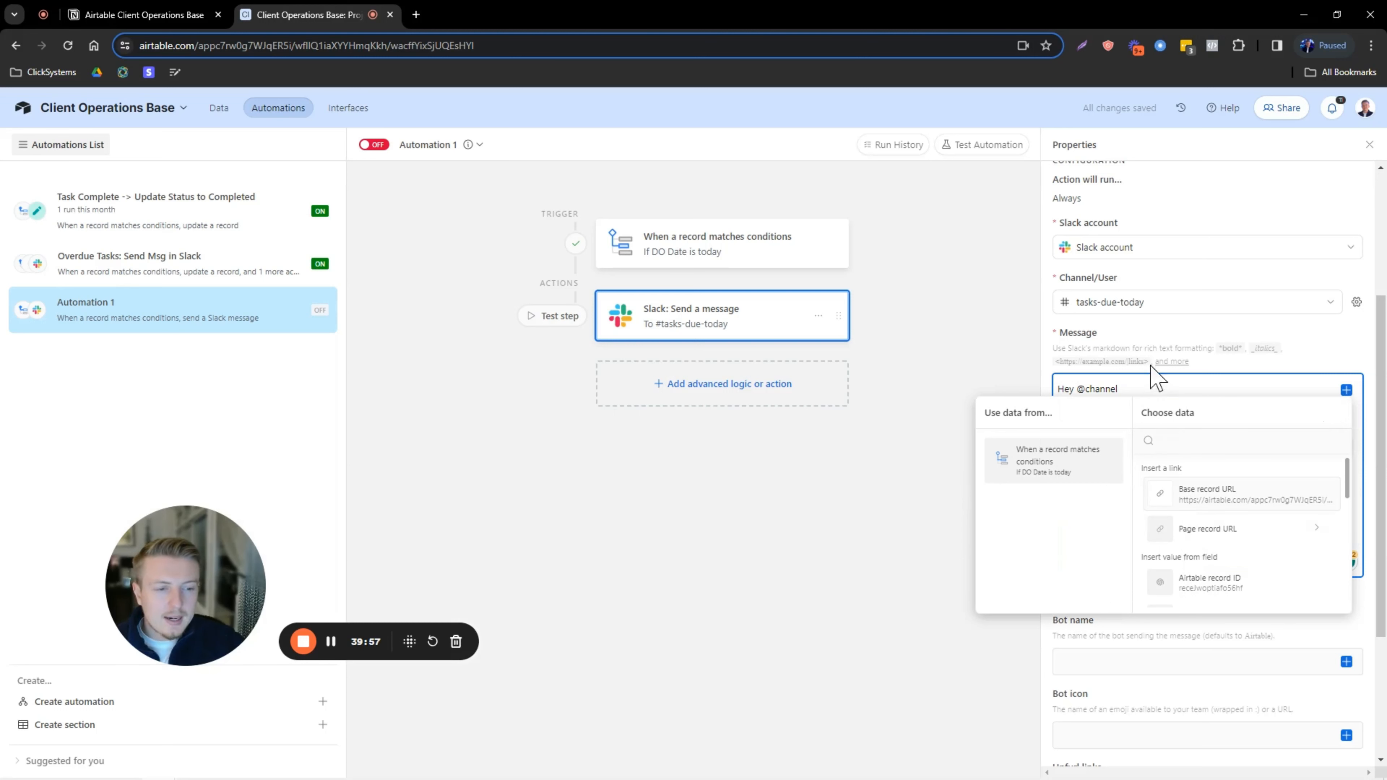
{"action": "left_click", "coordinate": [1143, 381]}
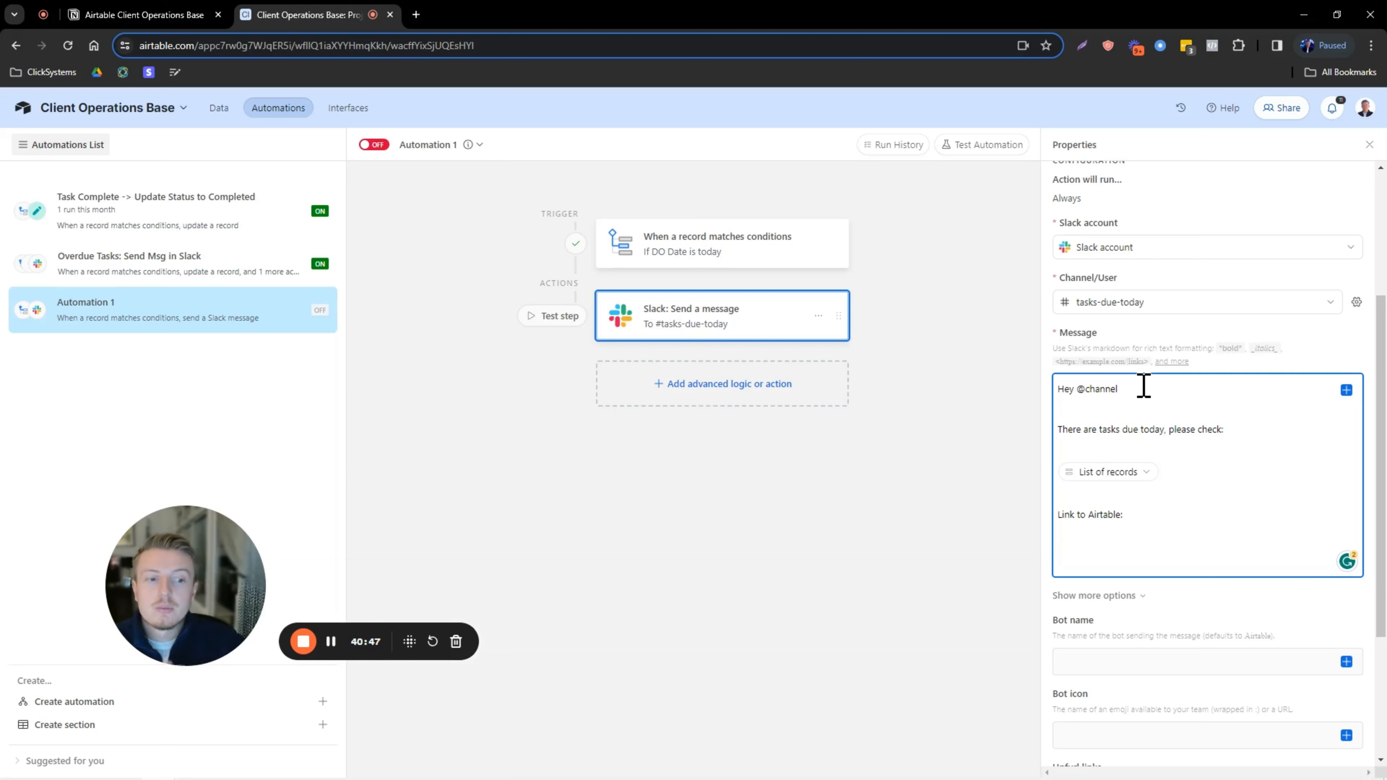
{"action": "left_click", "coordinate": [1346, 390]}
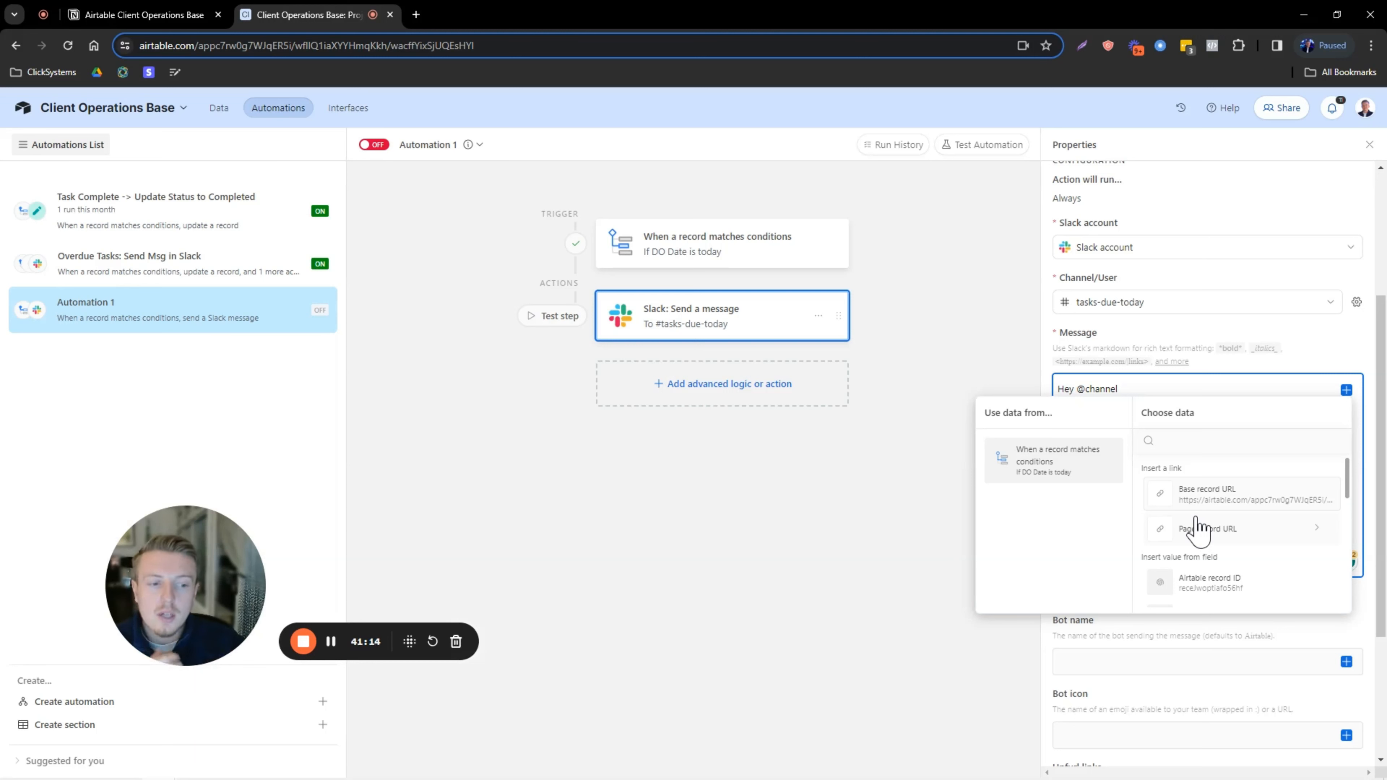
{"action": "scroll", "coordinate": [1210, 568], "scroll_direction": "down", "scroll_amount": 1}
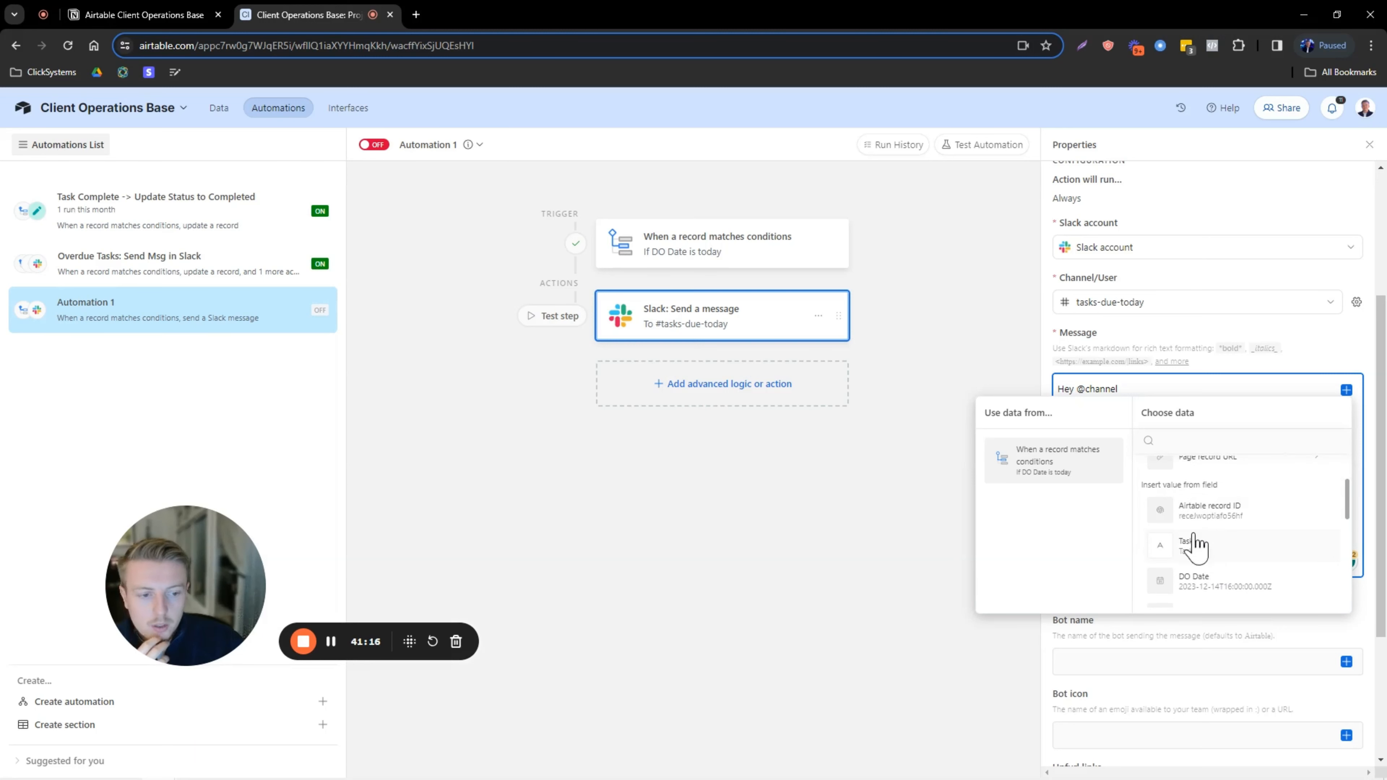
{"action": "left_click", "coordinate": [1115, 624]}
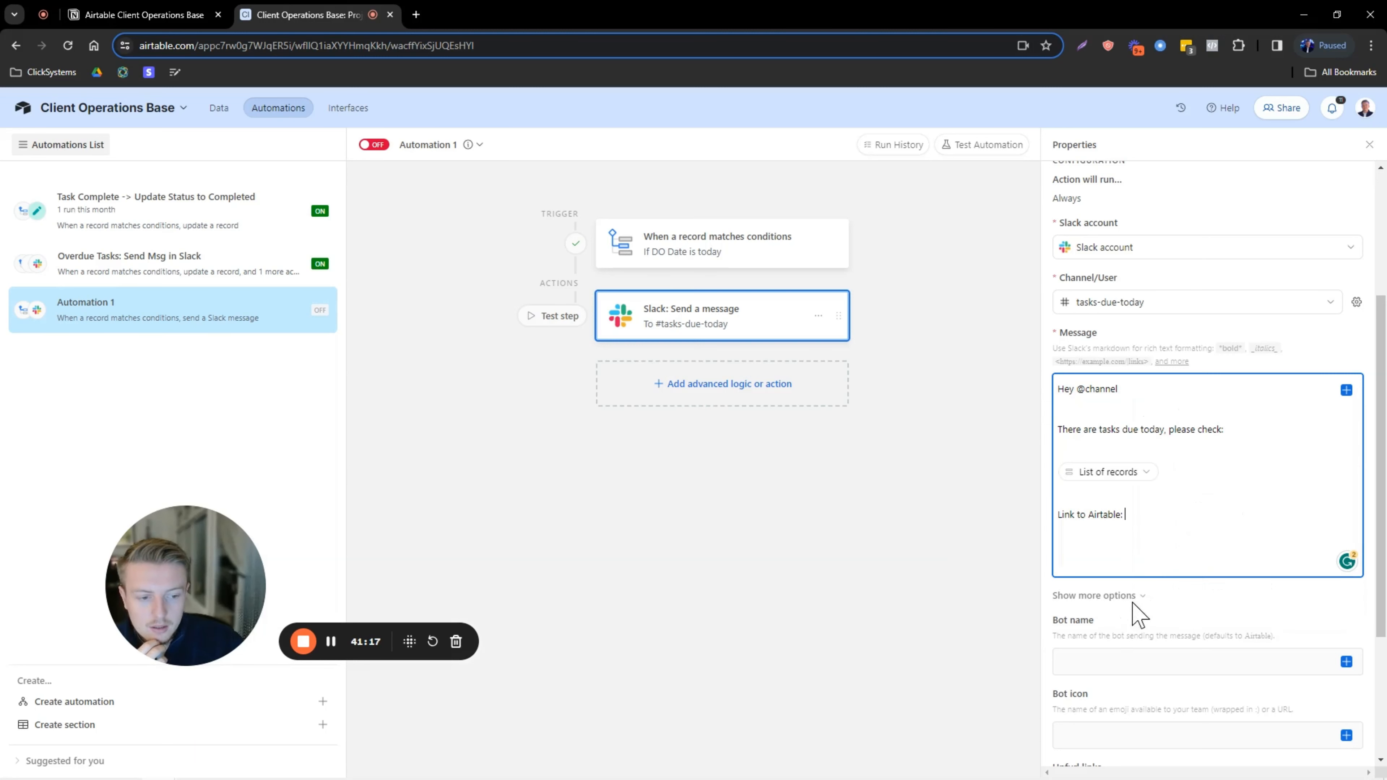
{"action": "left_click", "coordinate": [1346, 389]}
{"action": "left_click", "coordinate": [1207, 497]}
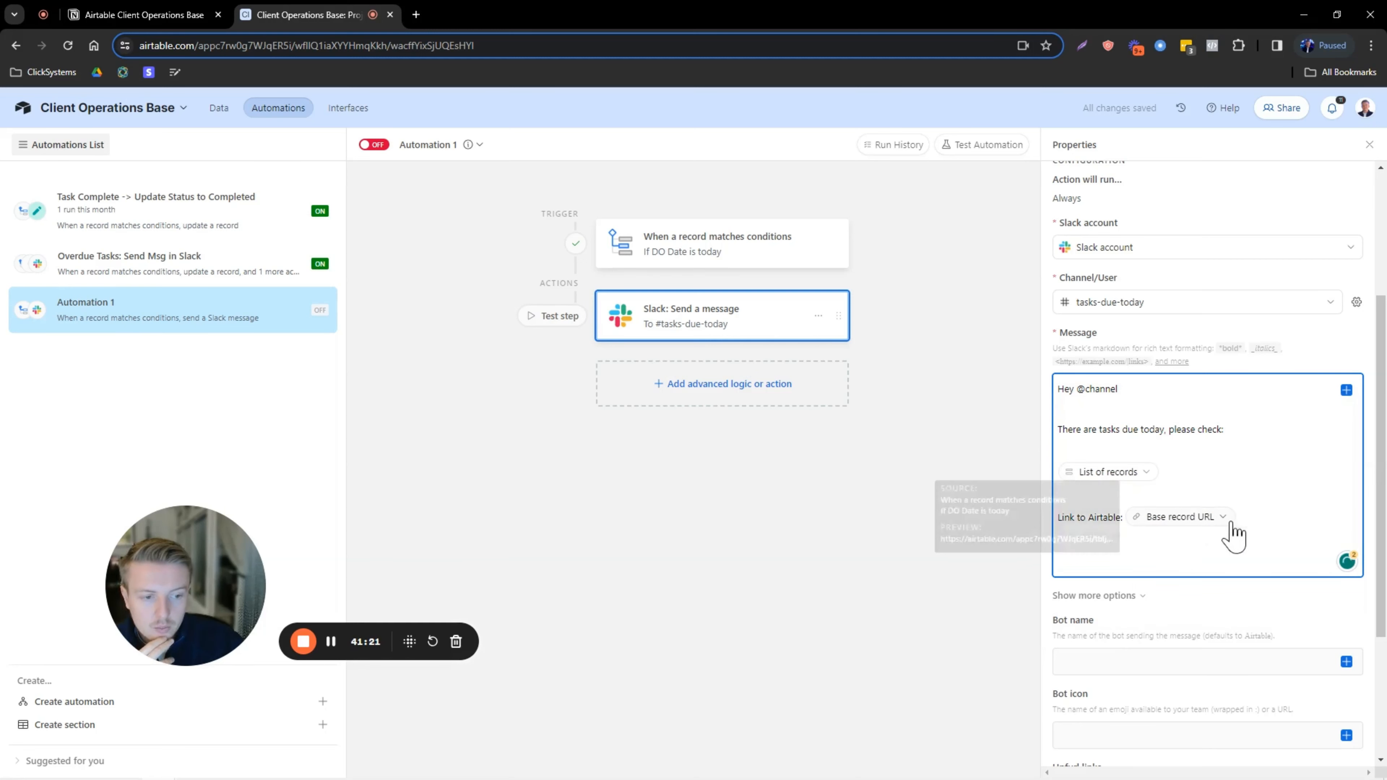
Sign off the message with 'Thanks' and name the bot 'Tasks Due Today'.
{"action": "key", "text": "Caps_Lock"}
{"action": "type", "text": "Thanks"}
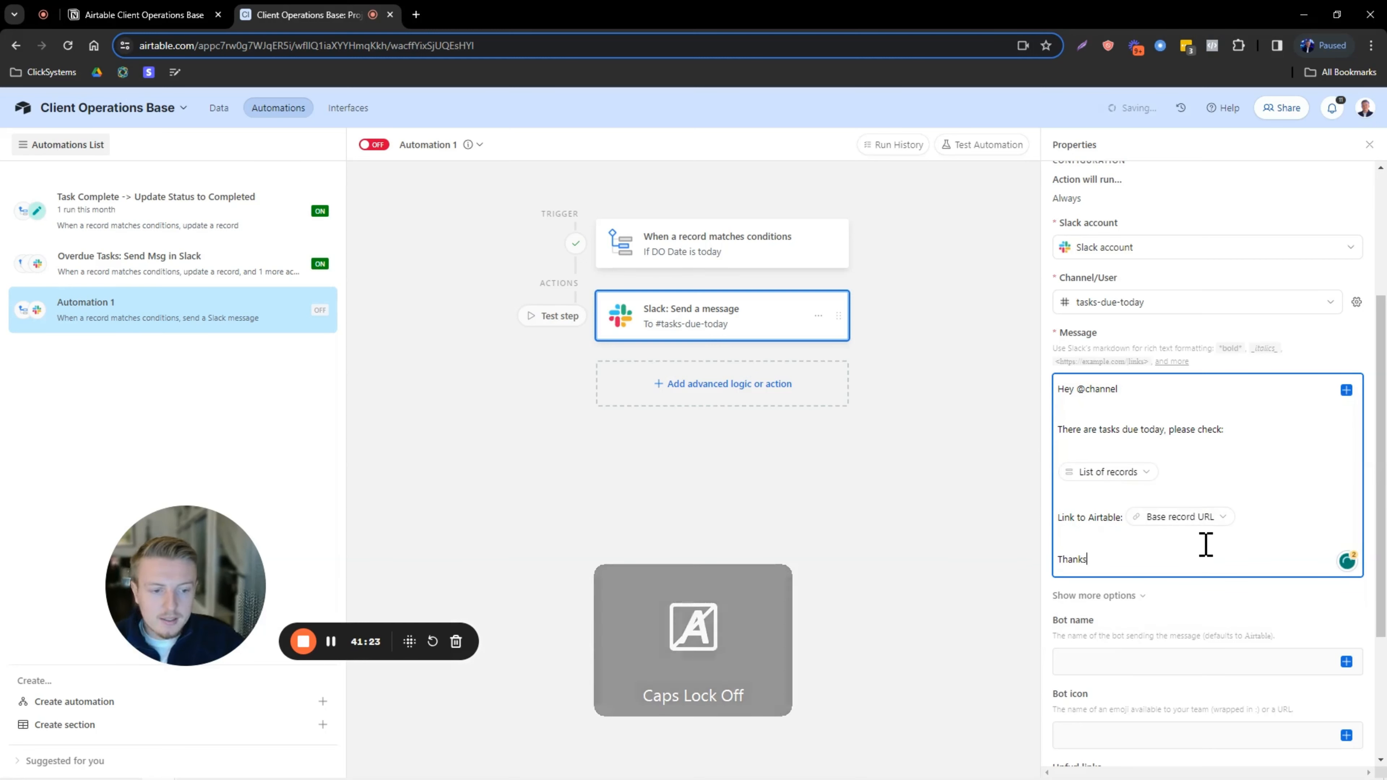
{"action": "scroll", "coordinate": [1204, 545], "scroll_direction": "down", "scroll_amount": 1}
{"action": "left_click", "coordinate": [1092, 587]}
{"action": "key", "text": "Caps_Lock"}
{"action": "type", "text": "T"}
{"action": "key", "text": "Caps_Lock"}
{"action": "type", "text": "asks Due"}
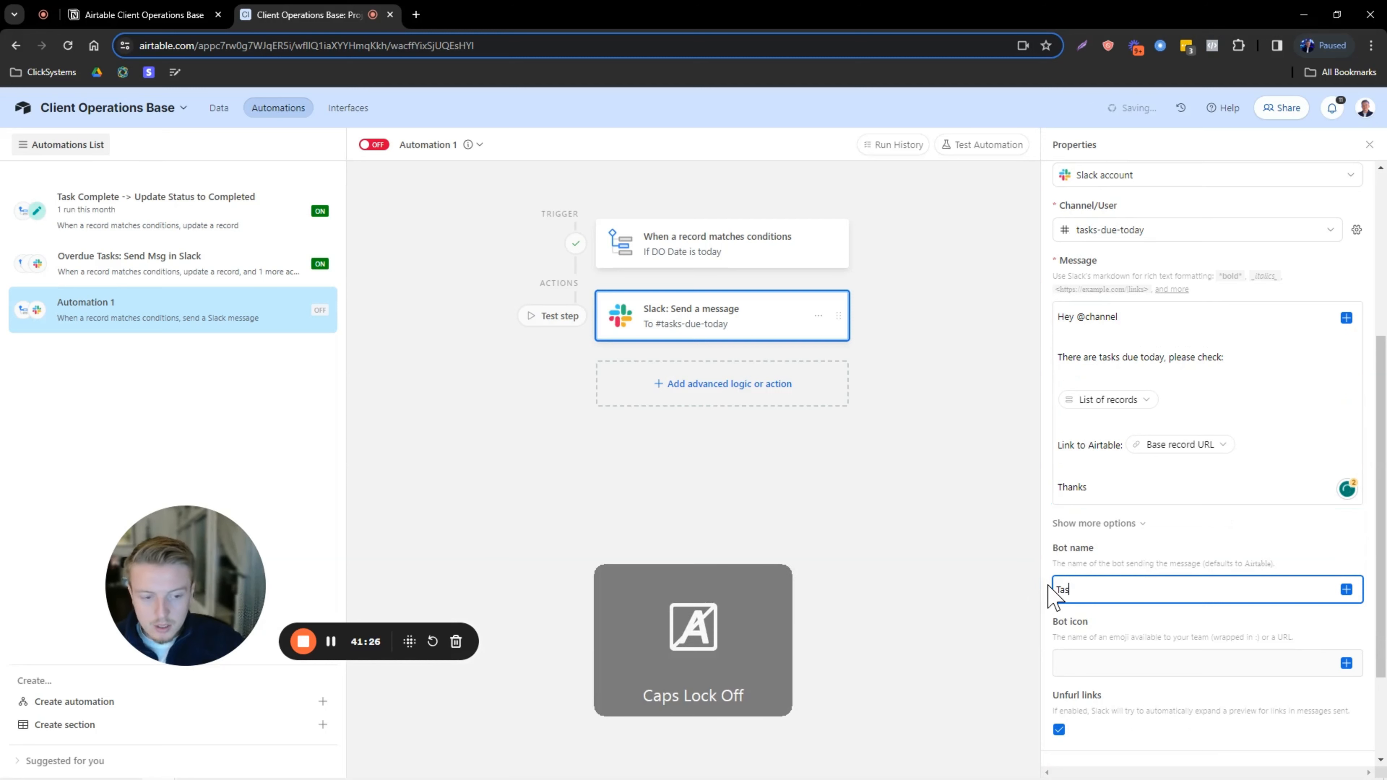
{"action": "key", "text": "Caps_Lock"}
{"action": "type", "text": "T"}
{"action": "key", "text": "Caps_Lock"}
{"action": "type", "text": "oday"}
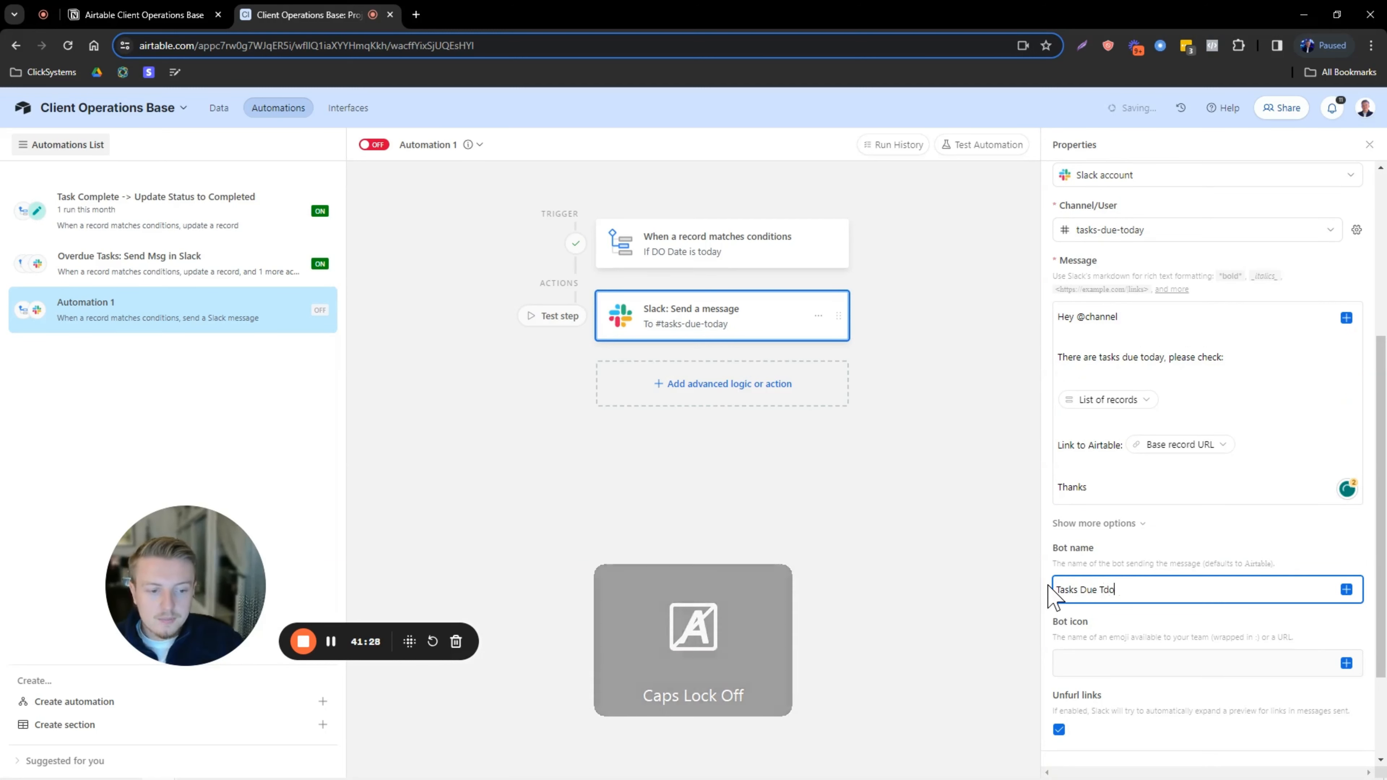
{"action": "left_click", "coordinate": [1132, 554]}
{"action": "scroll", "coordinate": [1147, 563], "scroll_direction": "down", "scroll_amount": 3}
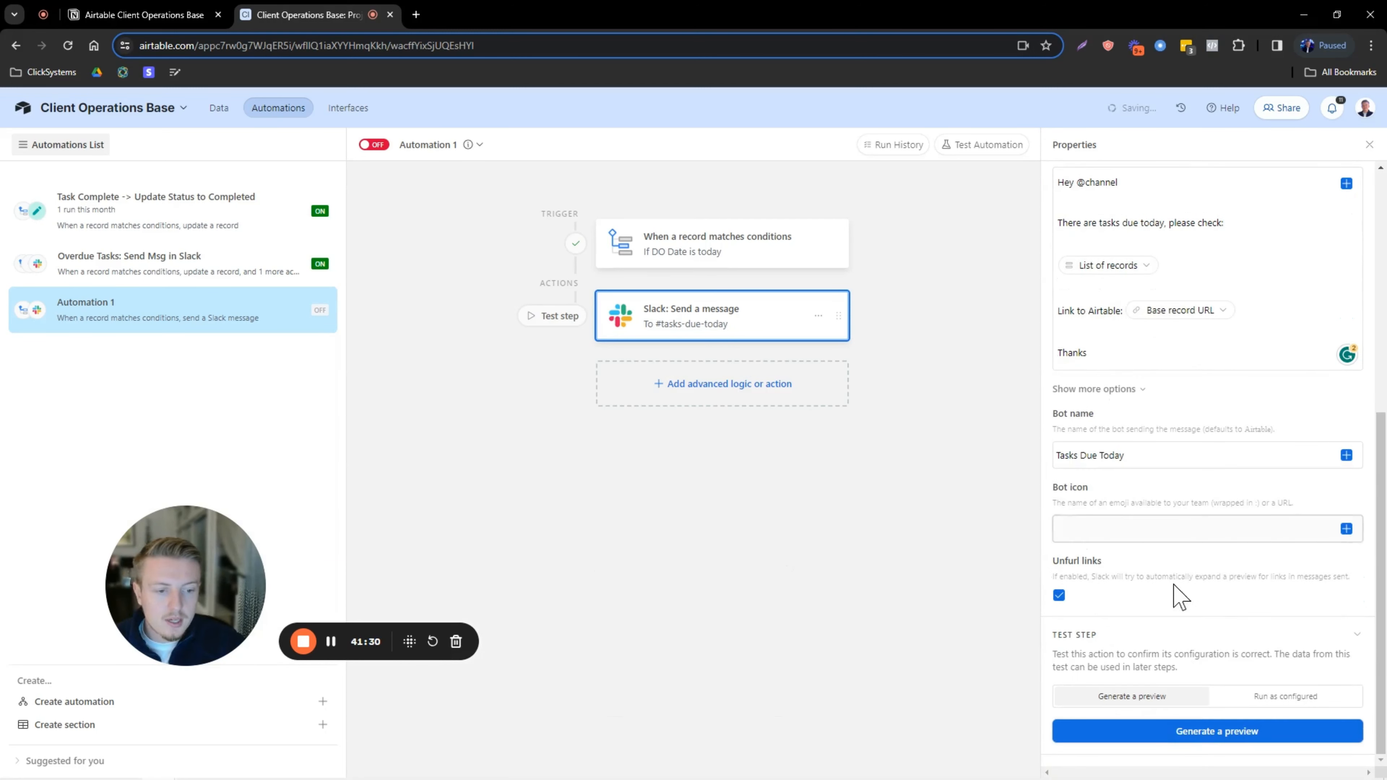
Generate a test preview of the Slack message and review Task 1's due-today details.
{"action": "left_click", "coordinate": [1193, 734]}
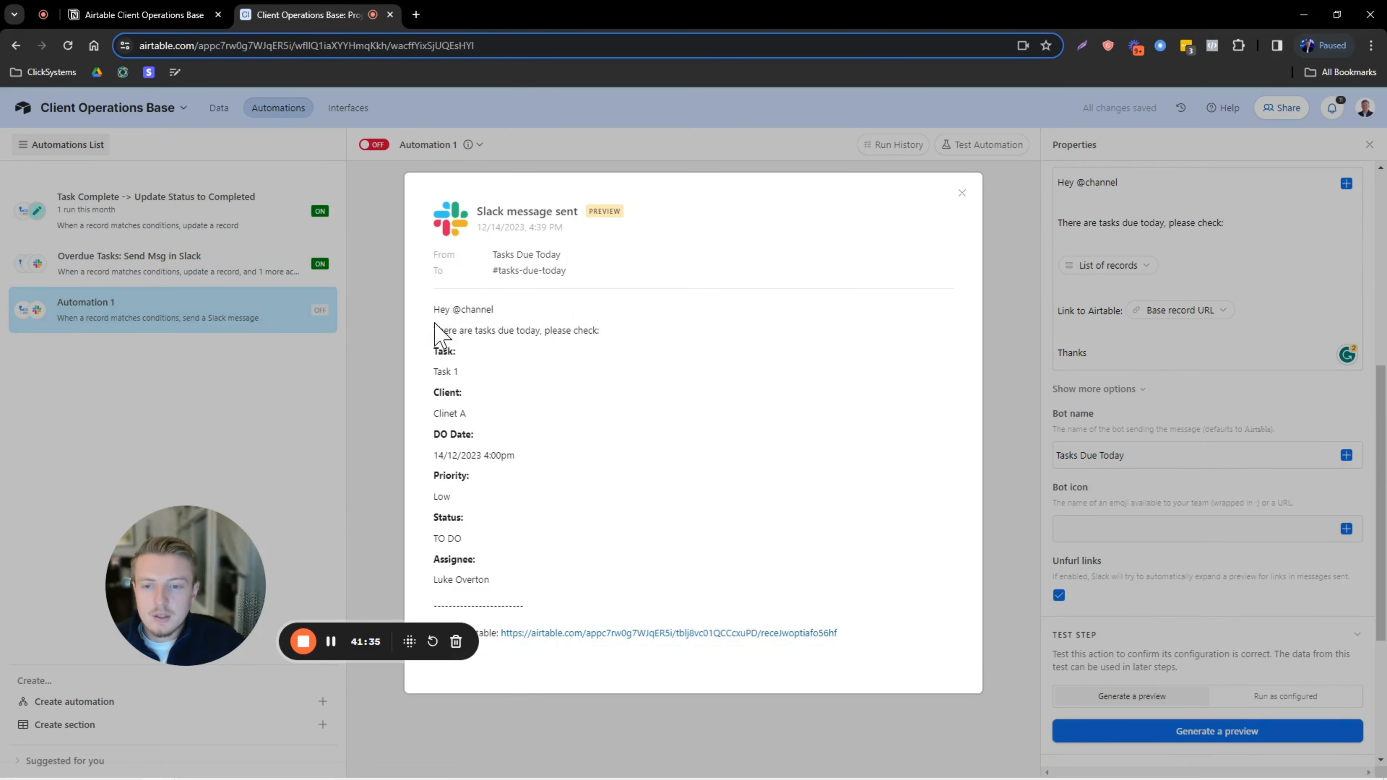
{"action": "left_click_drag", "start_coordinate": [435, 330], "coordinate": [511, 589]}
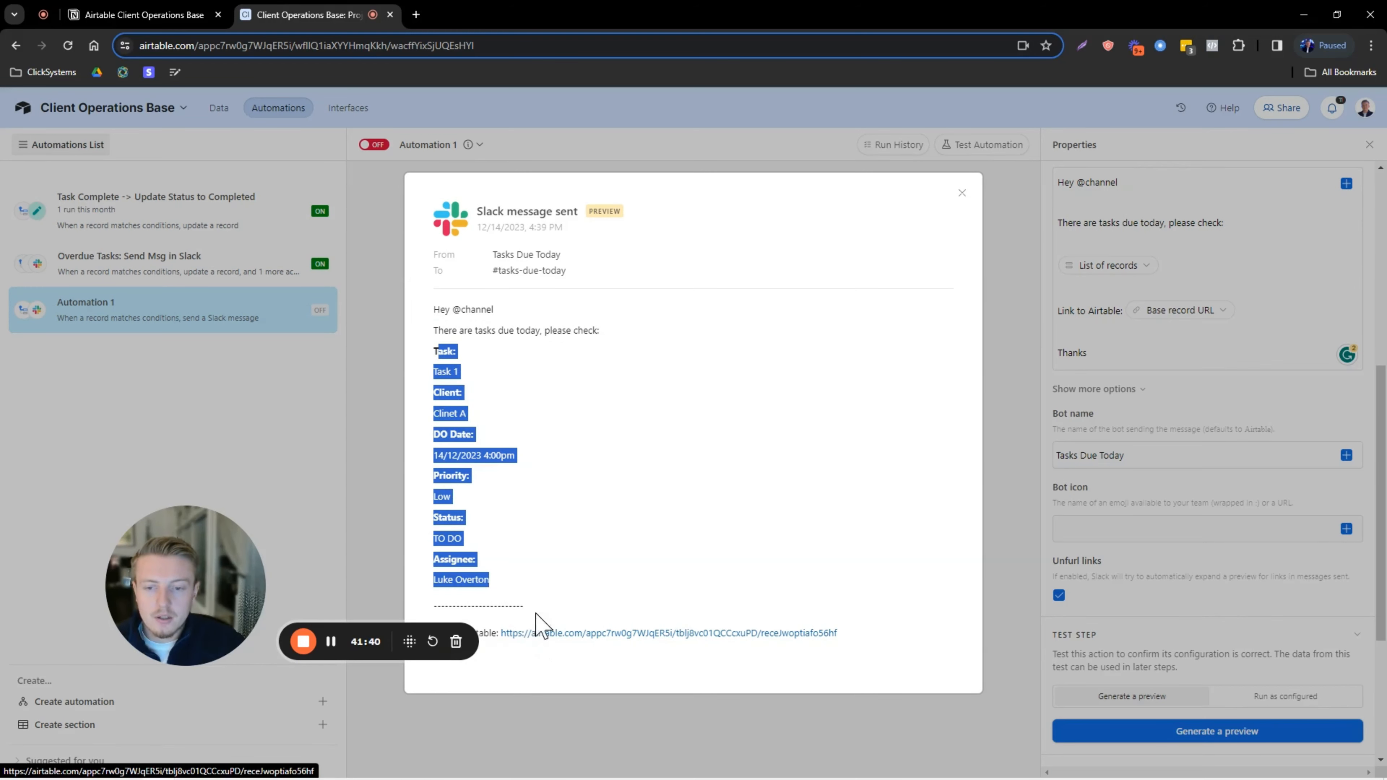
{"action": "left_click_drag", "start_coordinate": [219, 566], "coordinate": [135, 560]}
{"action": "left_click", "coordinate": [170, 530]}
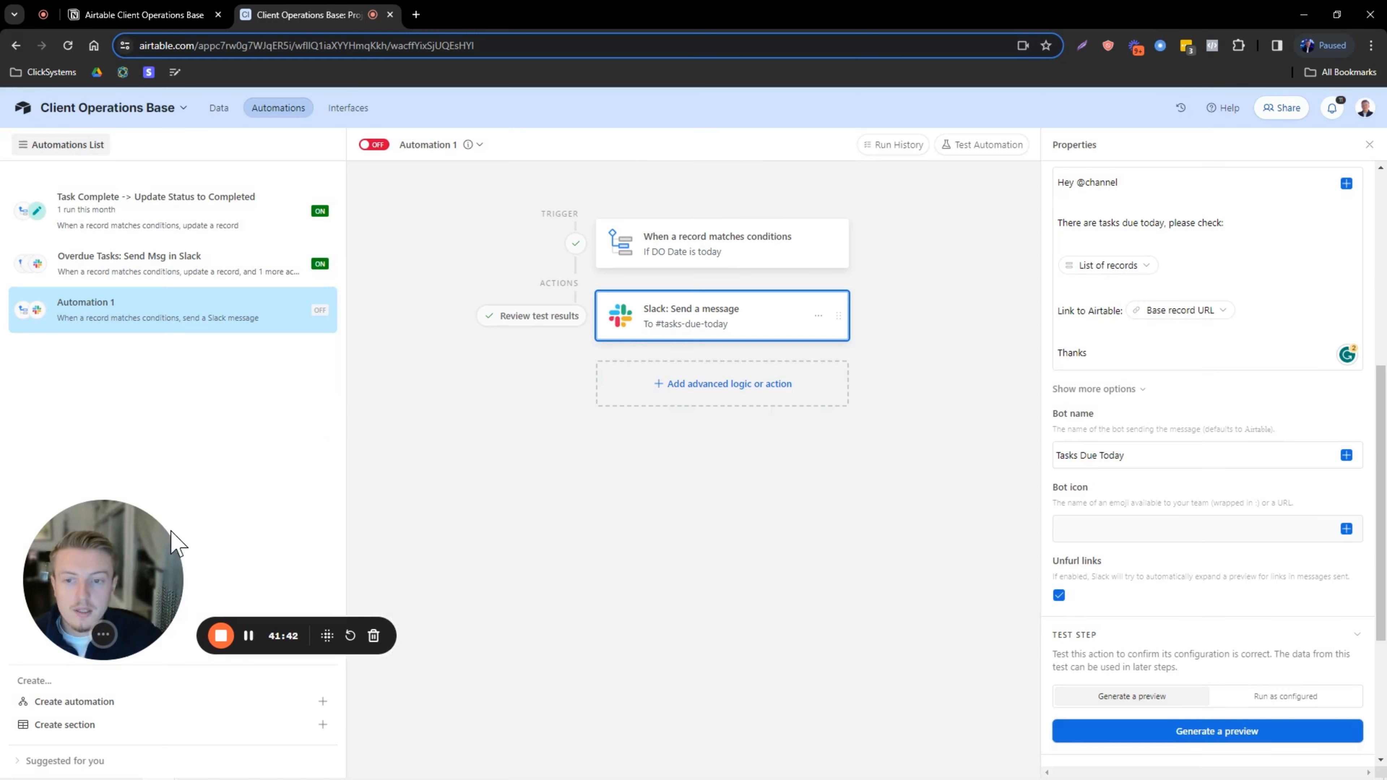
Rename the automation to 'Today's Tasks: Send msg in Slack' and switch it on.
{"action": "double_click", "coordinate": [422, 148]}
{"action": "left_click", "coordinate": [470, 174]}
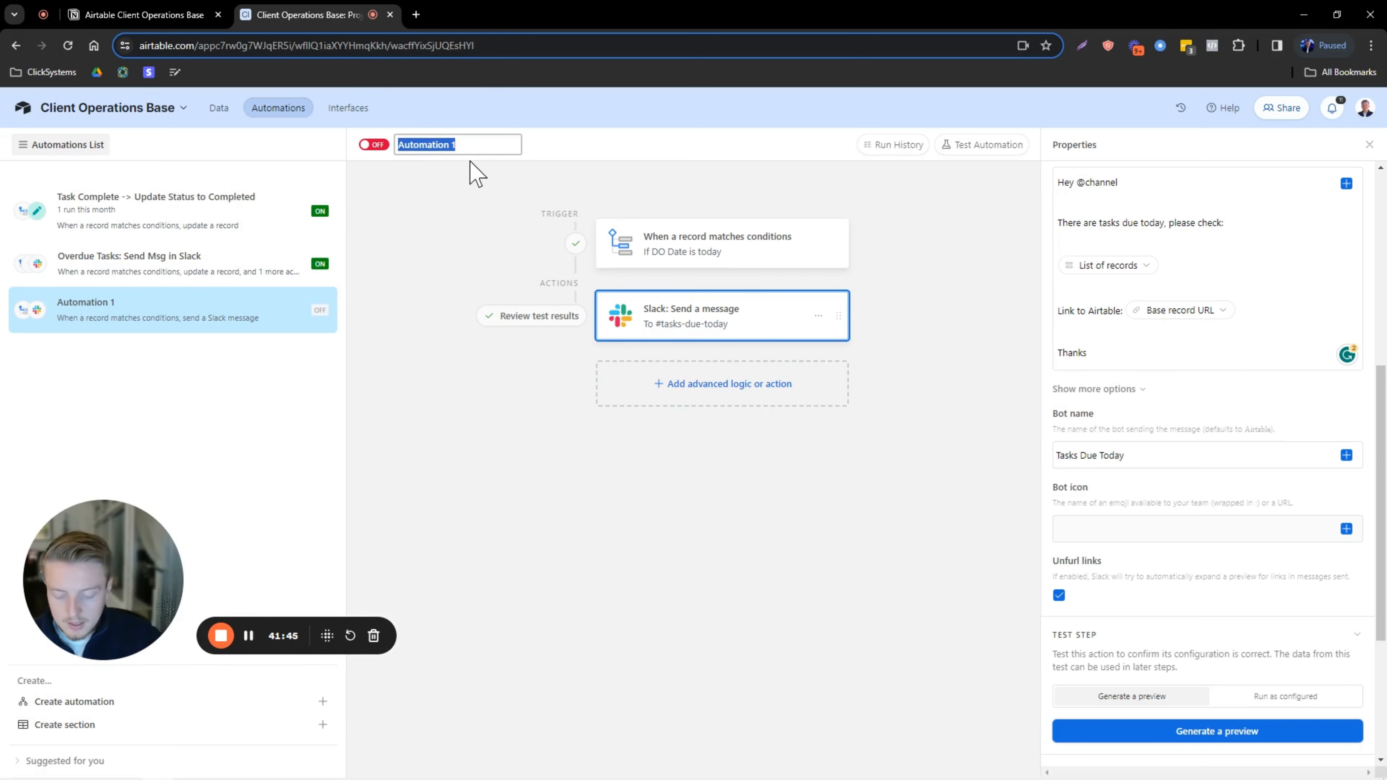
{"action": "key", "text": "BackSpace"}
{"action": "key", "text": "Caps_Lock"}
{"action": "type", "text": "T"}
{"action": "key", "text": "Caps_Lock"}
{"action": "type", "text": "oday's"}
{"action": "key", "text": "Caps_Lock"}
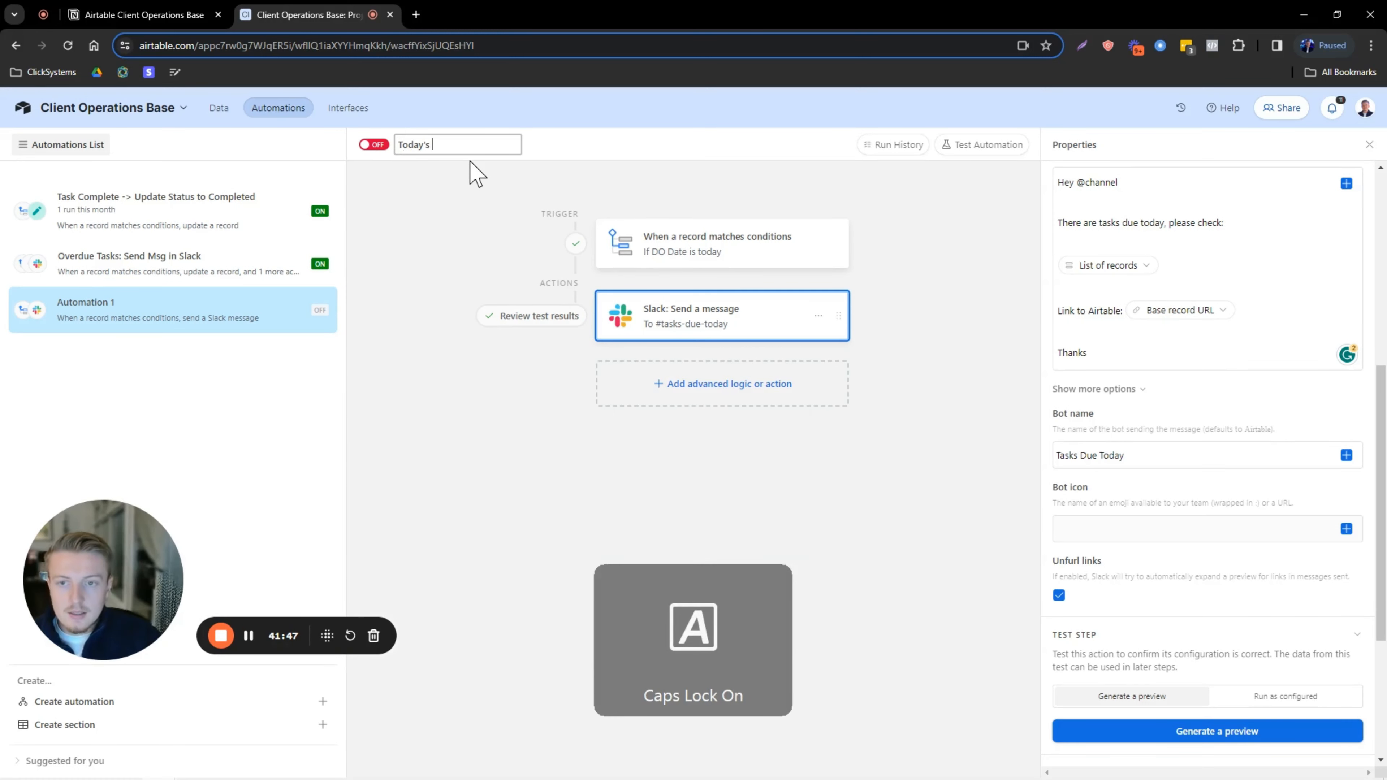
{"action": "type", "text": "T"}
{"action": "key", "text": "Caps_Lock"}
{"action": "type", "text": "asks:"}
{"action": "key", "text": "Caps_Lock"}
{"action": "type", "text": "S"}
{"action": "key", "text": "Caps_Lock"}
{"action": "type", "text": "end msg"}
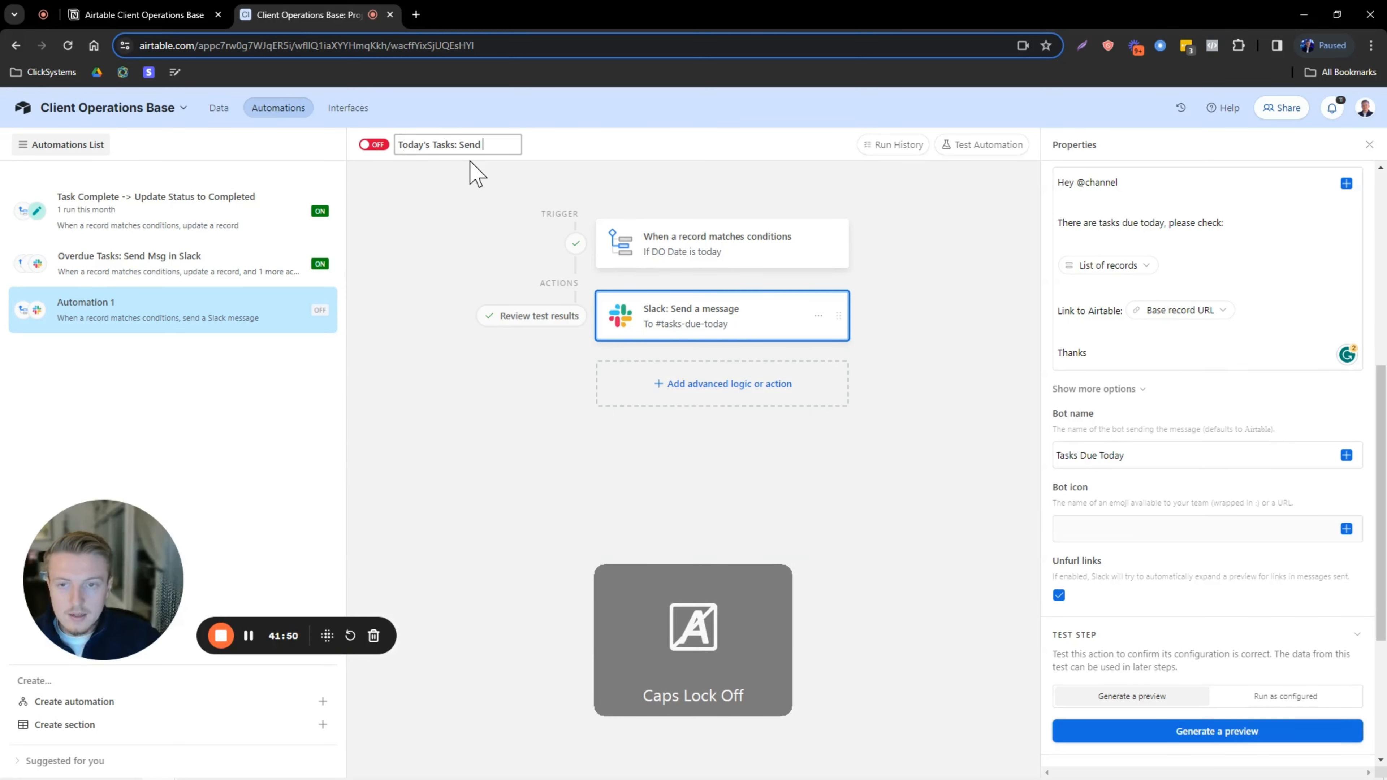
{"action": "key", "text": "Caps_Lock"}
{"action": "type", "text": "In"}
{"action": "key", "text": "BackSpace"}
{"action": "key", "text": "BackSpace"}
{"action": "key", "text": "BackSpace"}
{"action": "type", "text": "in"}
{"action": "key", "text": "Caps_Lock"}
{"action": "type", "text": "S"}
{"action": "key", "text": "Caps_Lock"}
{"action": "type", "text": "lack"}
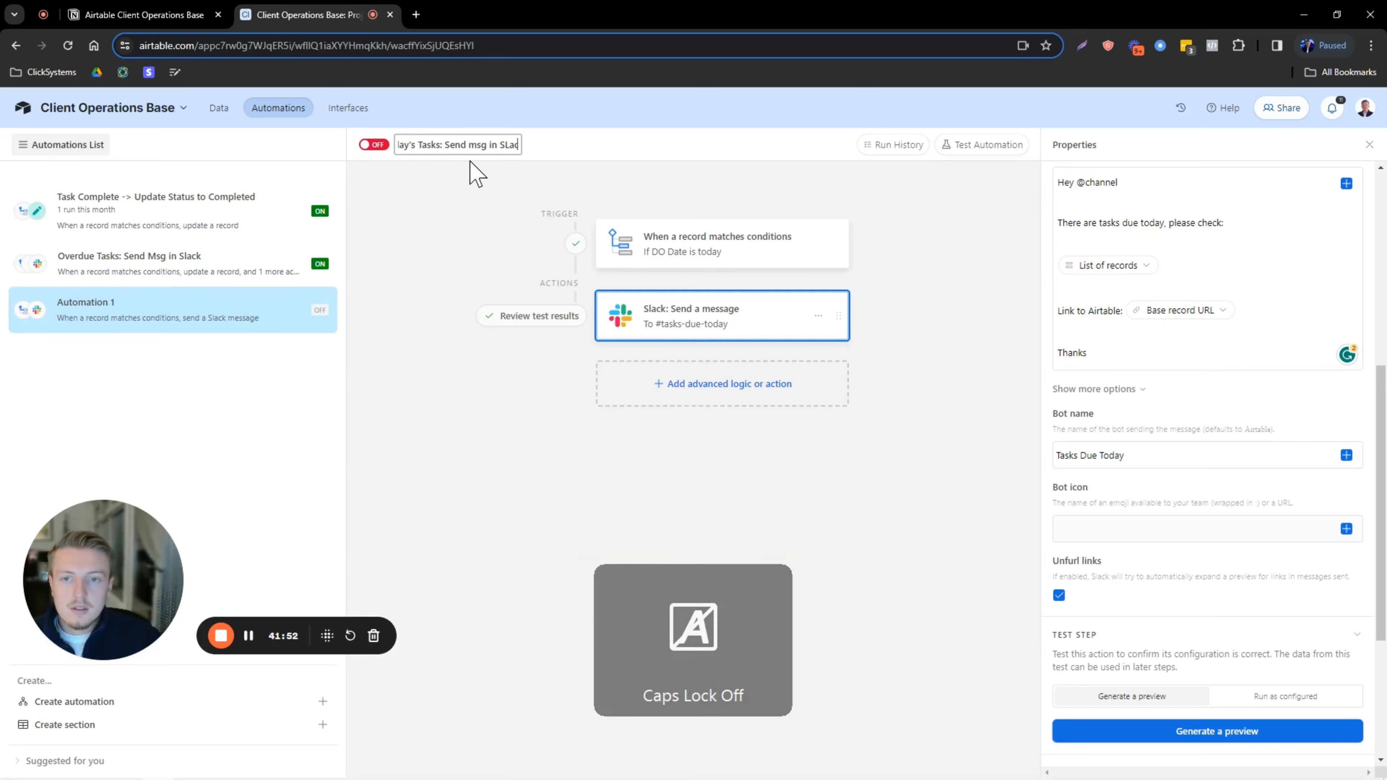
{"action": "key", "text": "Return"}
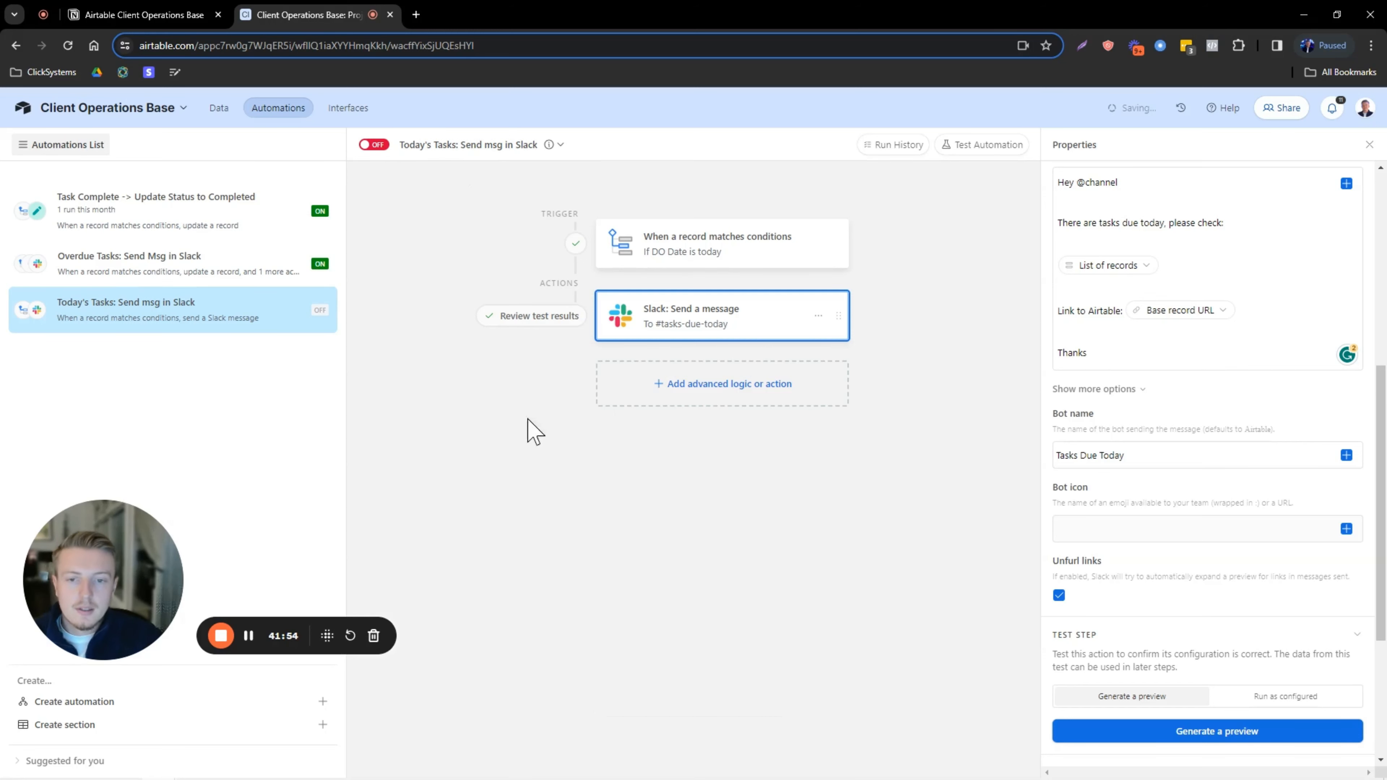
{"action": "left_click", "coordinate": [373, 144]}
Add a new automations section, keeping the default name Section 1.
{"action": "left_click_drag", "start_coordinate": [111, 575], "coordinate": [651, 607]}
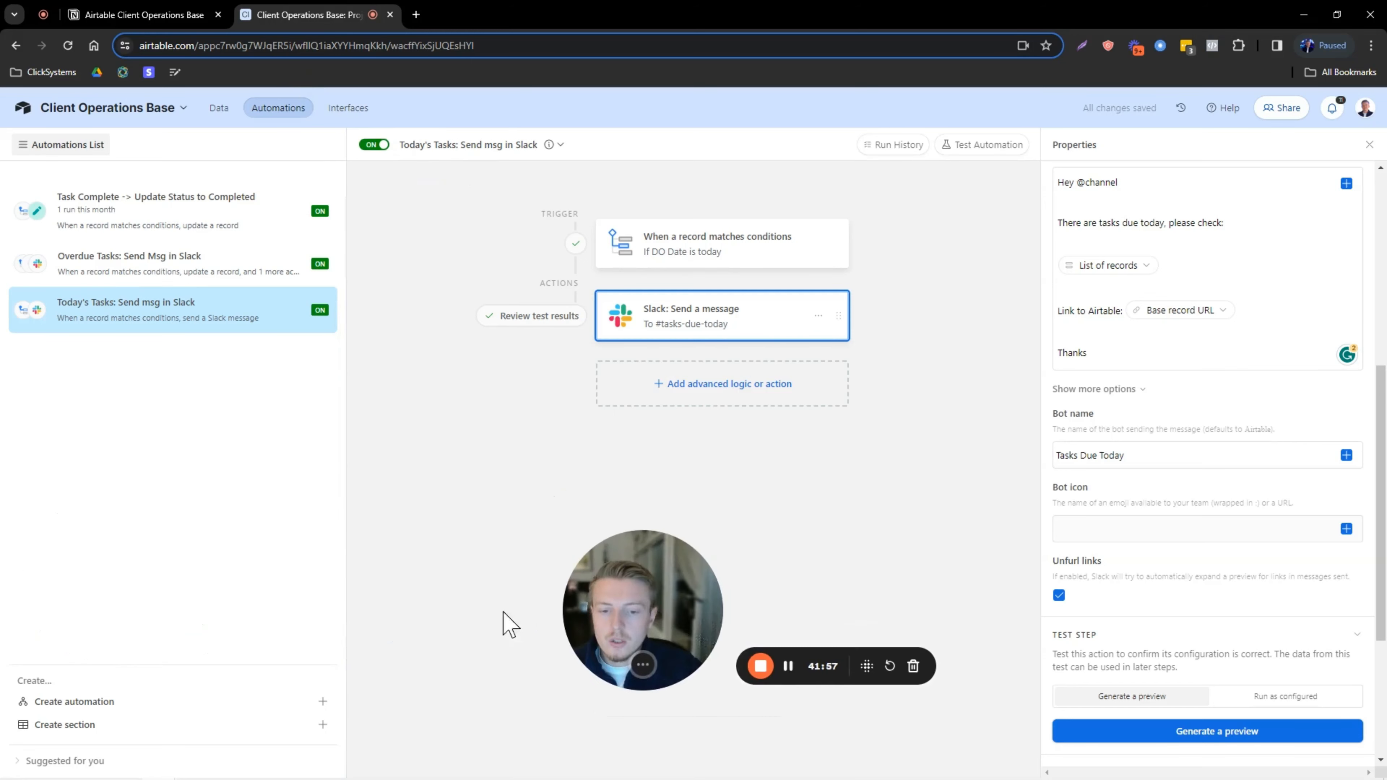
{"action": "left_click", "coordinate": [102, 727]}
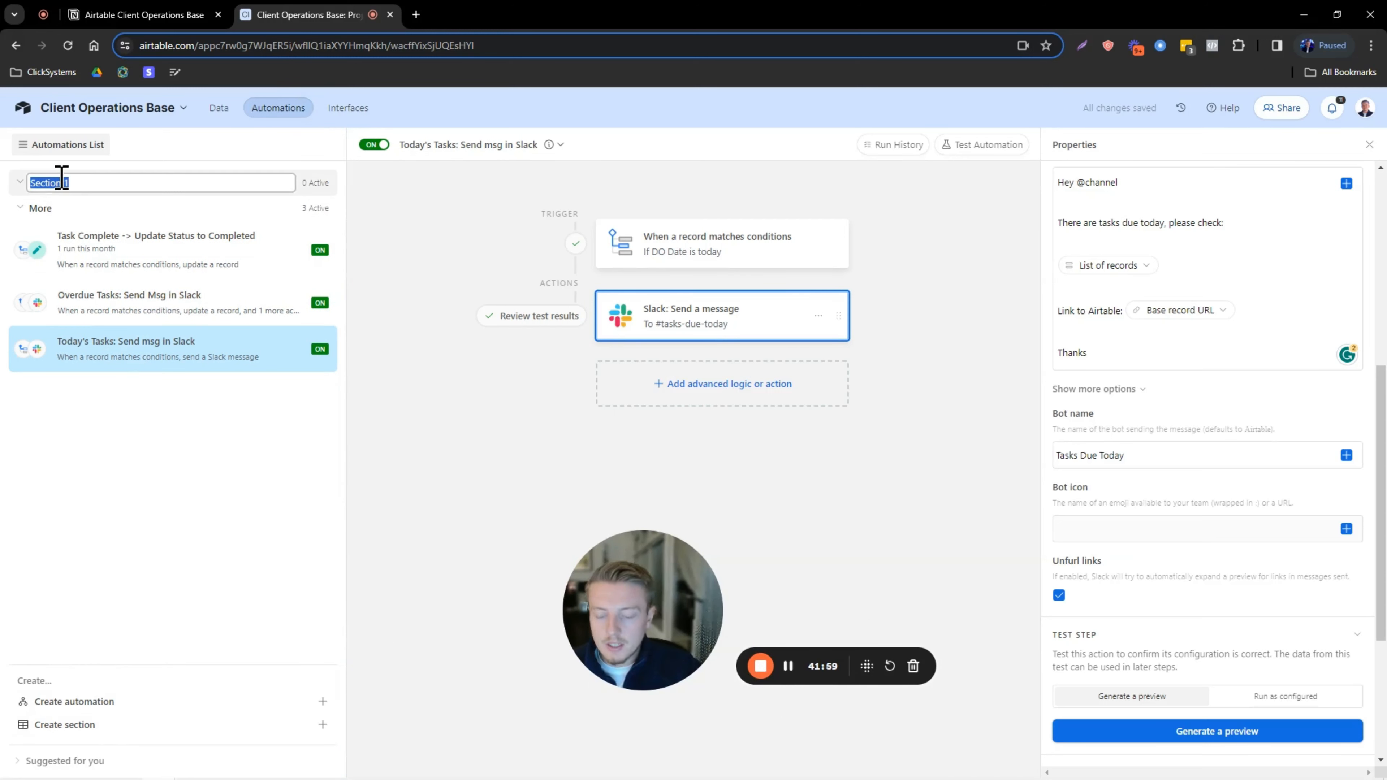
{"action": "left_click", "coordinate": [116, 389]}
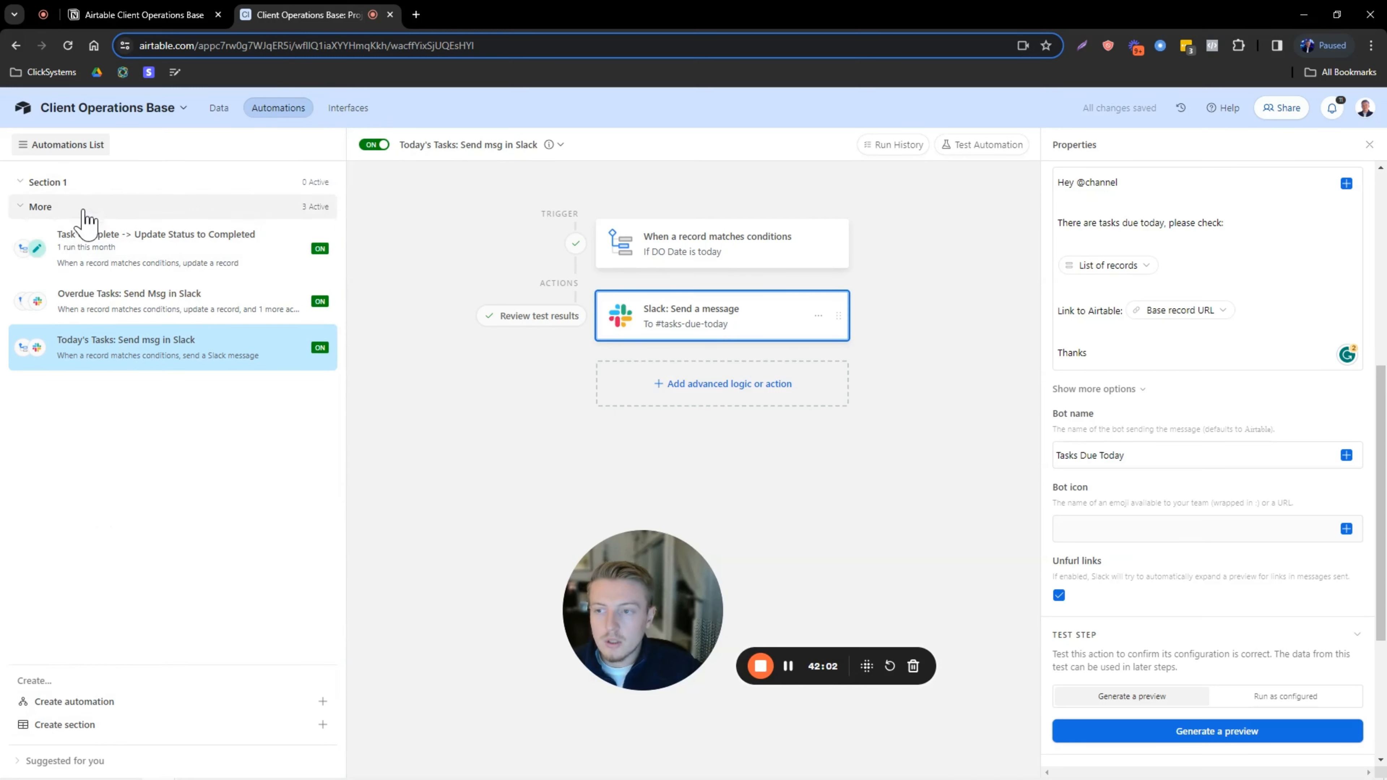
{"action": "left_click_drag", "start_coordinate": [601, 563], "coordinate": [67, 573]}
In the Client A view, tick Done on the overdue 'Update the client with a Loom' task.
{"action": "left_click", "coordinate": [219, 109]}
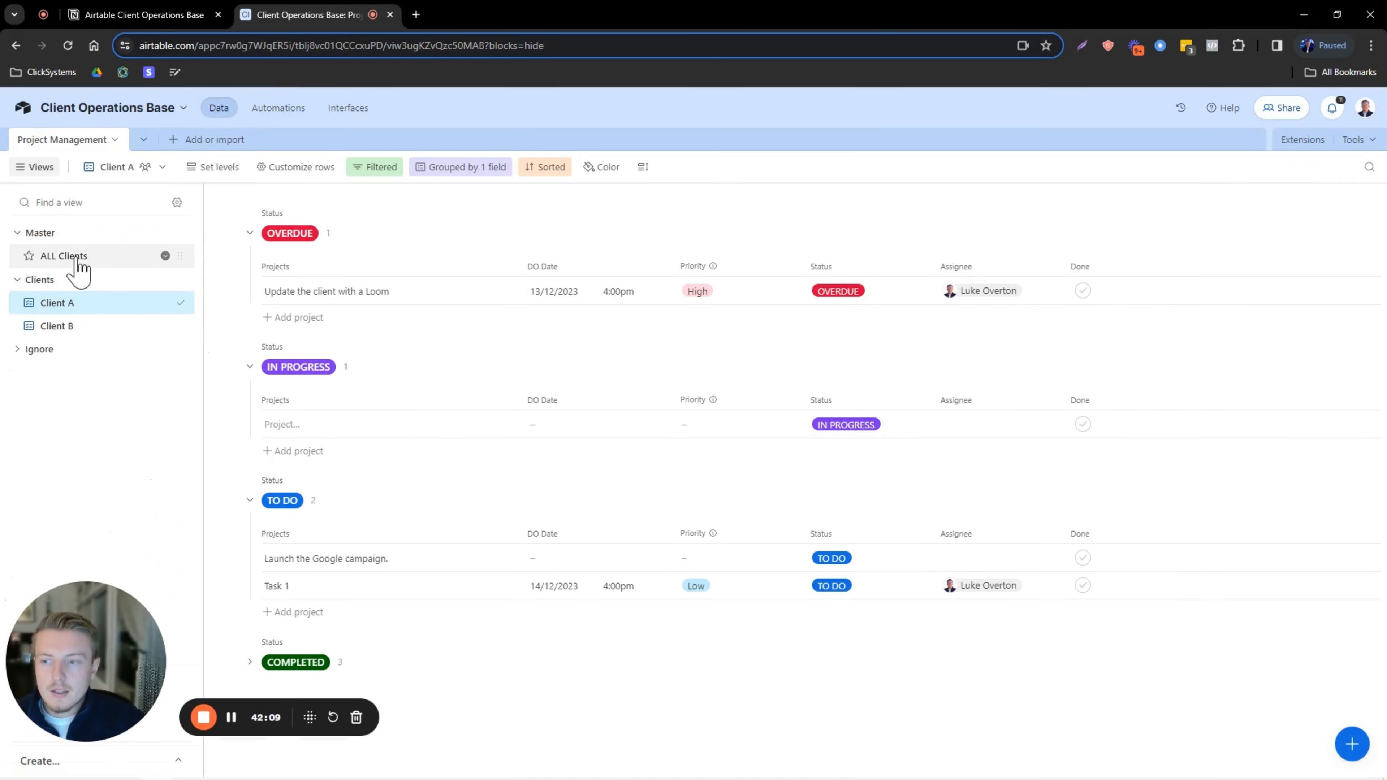
{"action": "left_click", "coordinate": [97, 257]}
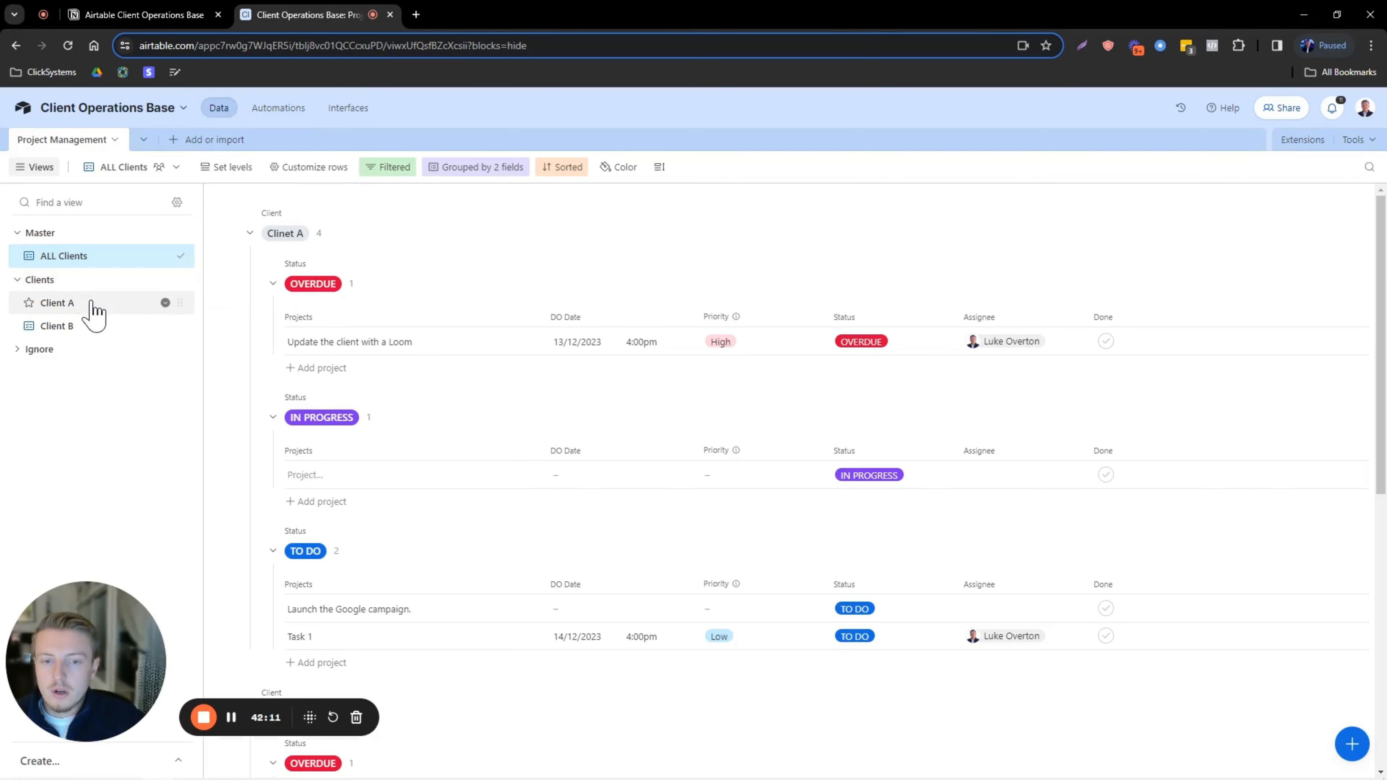
{"action": "left_click", "coordinate": [94, 303]}
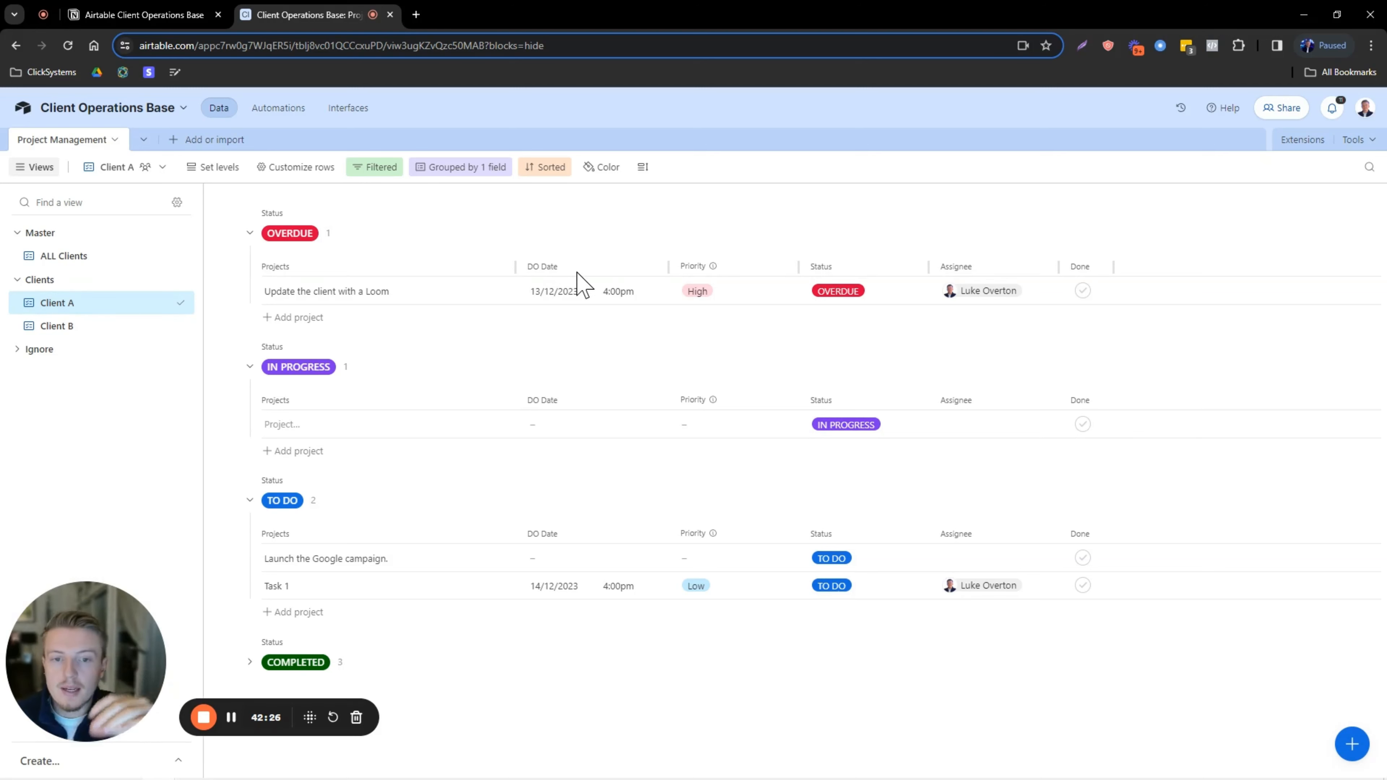
{"action": "left_click", "coordinate": [300, 289]}
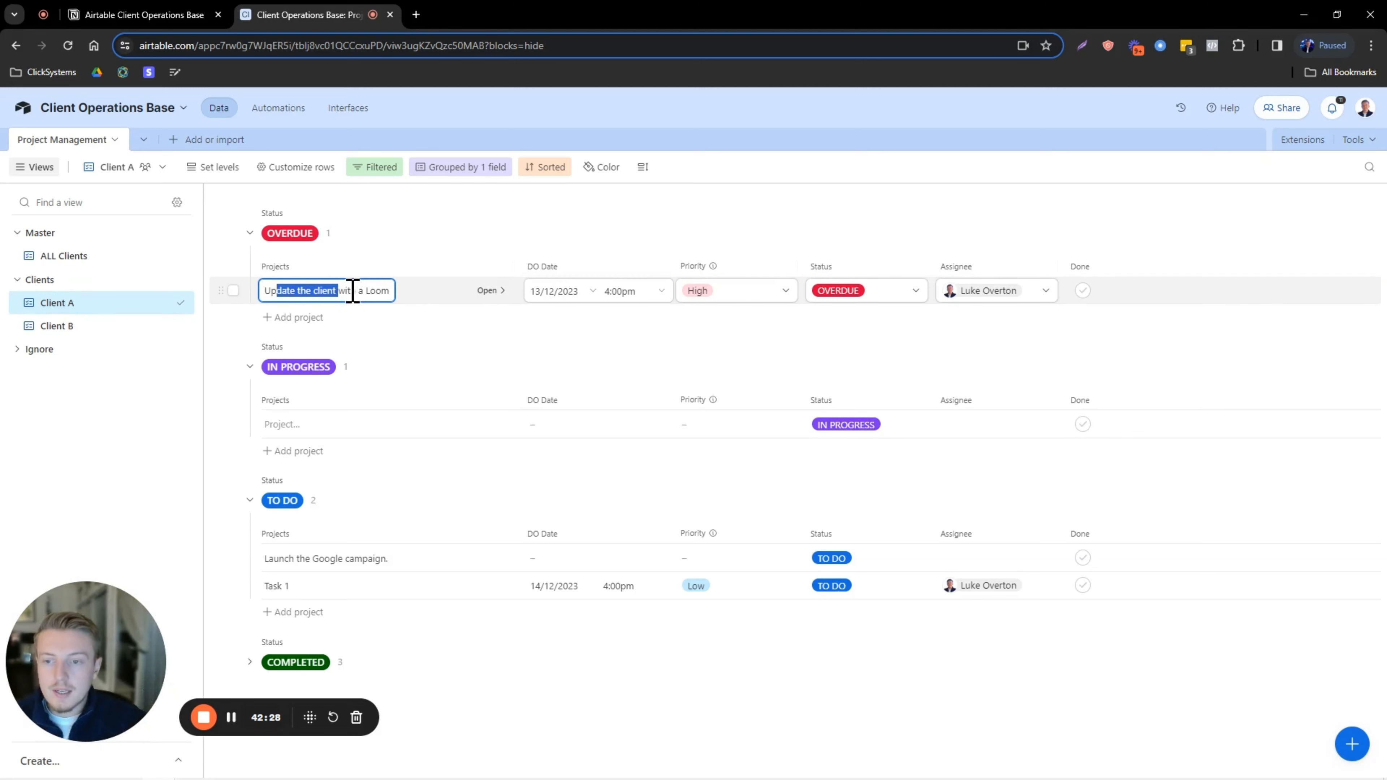
{"action": "left_click", "coordinate": [1082, 292]}
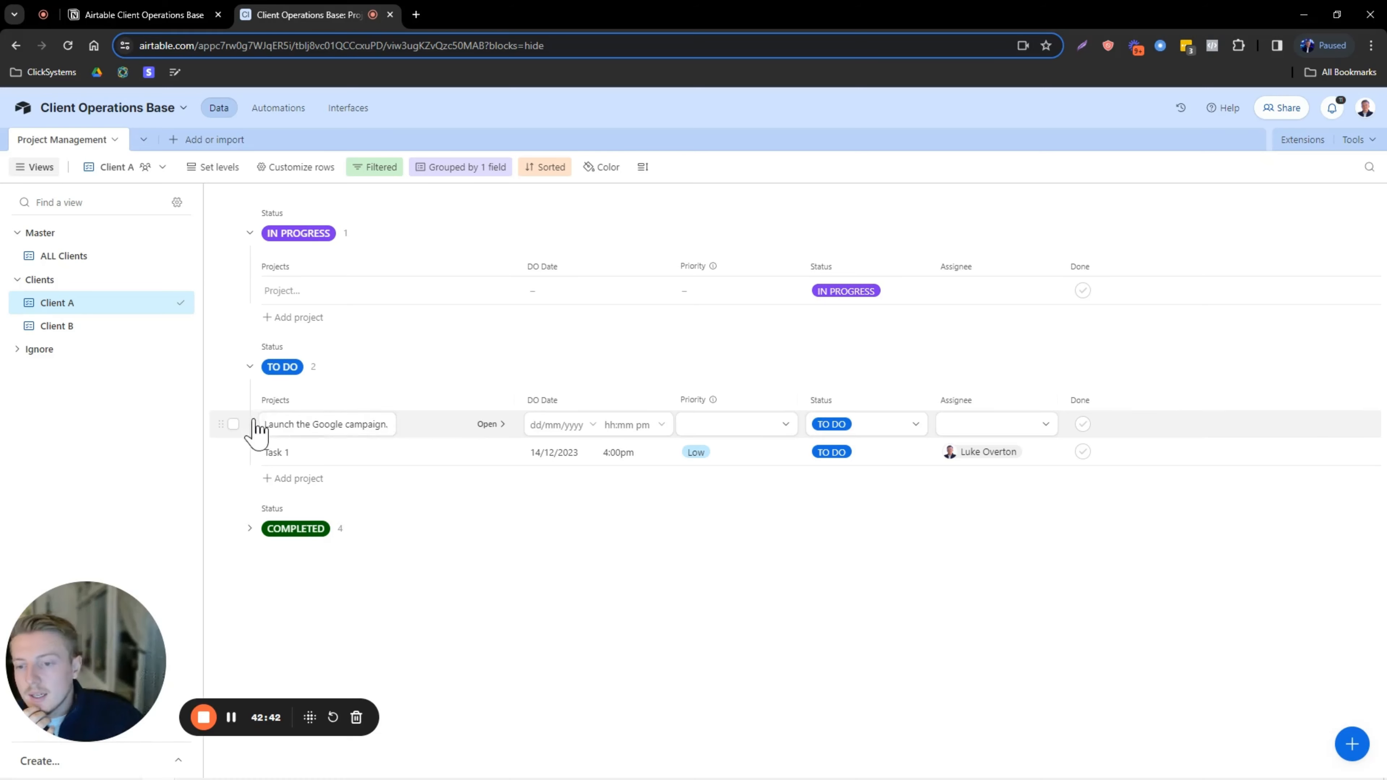
Open the full record of the 'Launch the Google campaign.' task and select its title.
{"action": "left_click", "coordinate": [488, 426]}
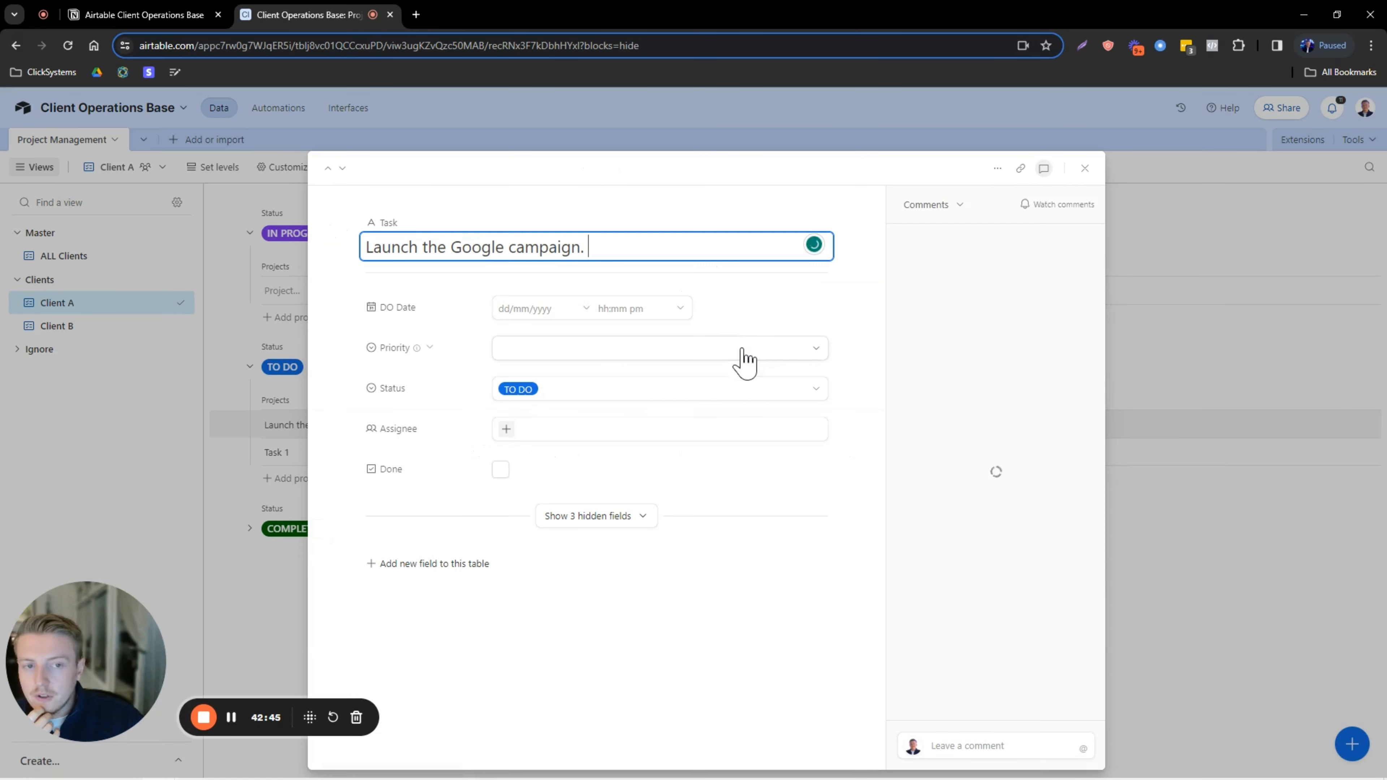
{"action": "left_click", "coordinate": [1181, 228]}
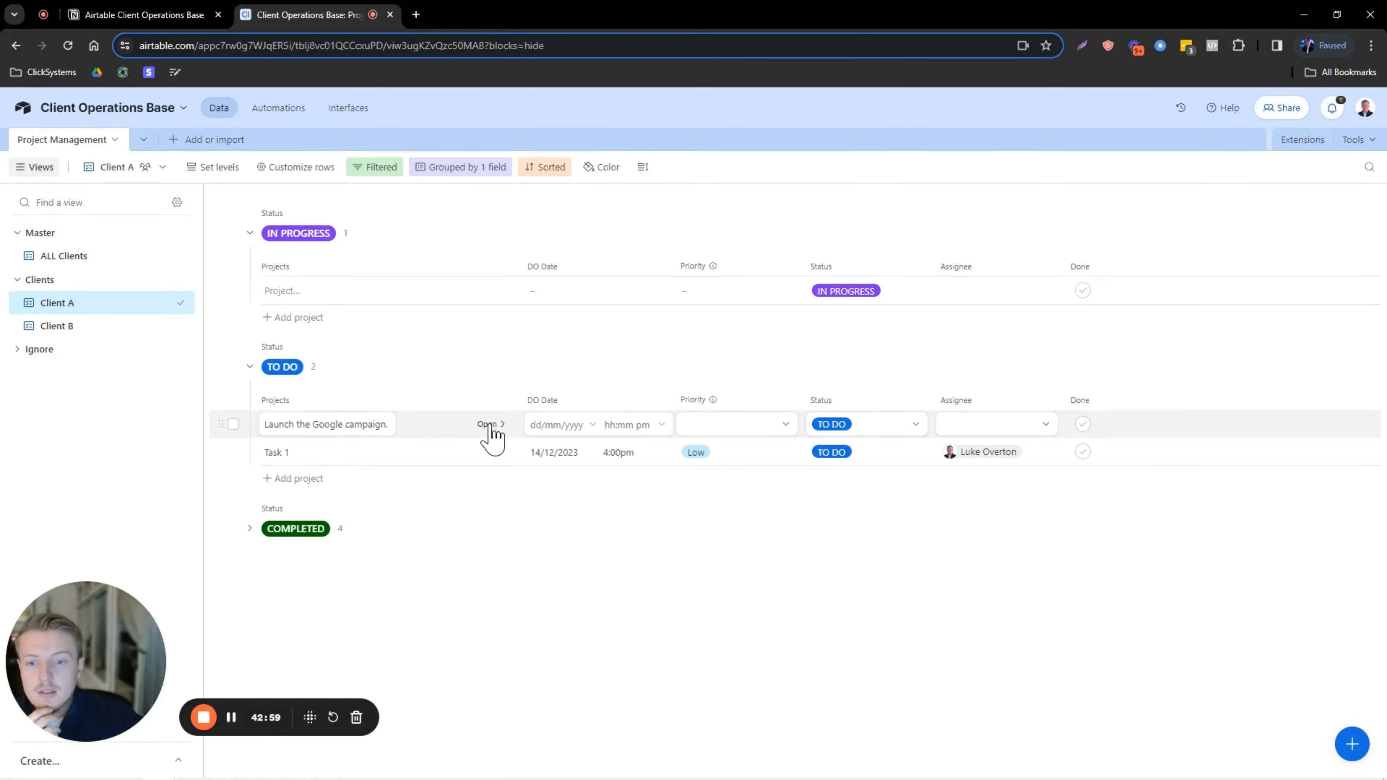
{"action": "left_click", "coordinate": [490, 426]}
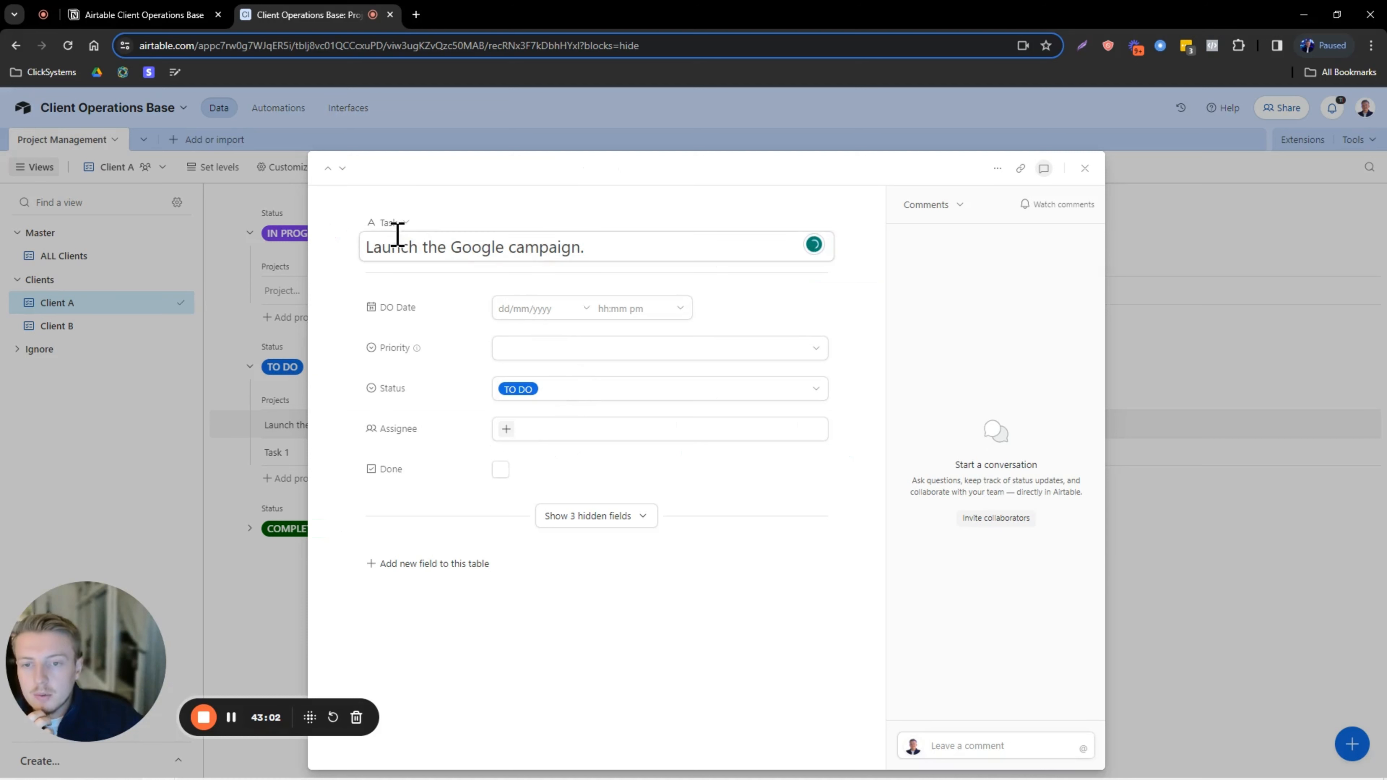
{"action": "left_click_drag", "start_coordinate": [366, 247], "coordinate": [597, 251]}
{"action": "left_click", "coordinate": [988, 465]}
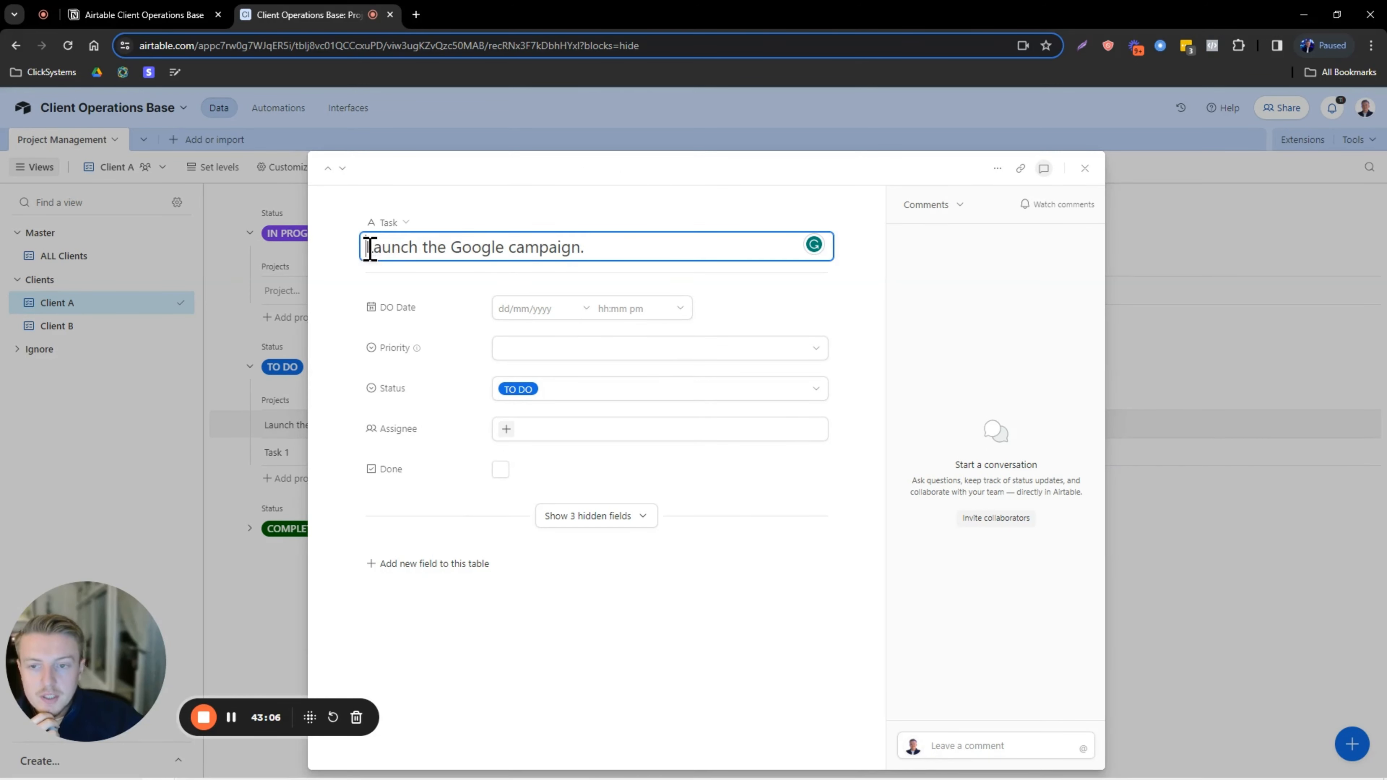
{"action": "left_click_drag", "start_coordinate": [365, 244], "coordinate": [600, 251]}
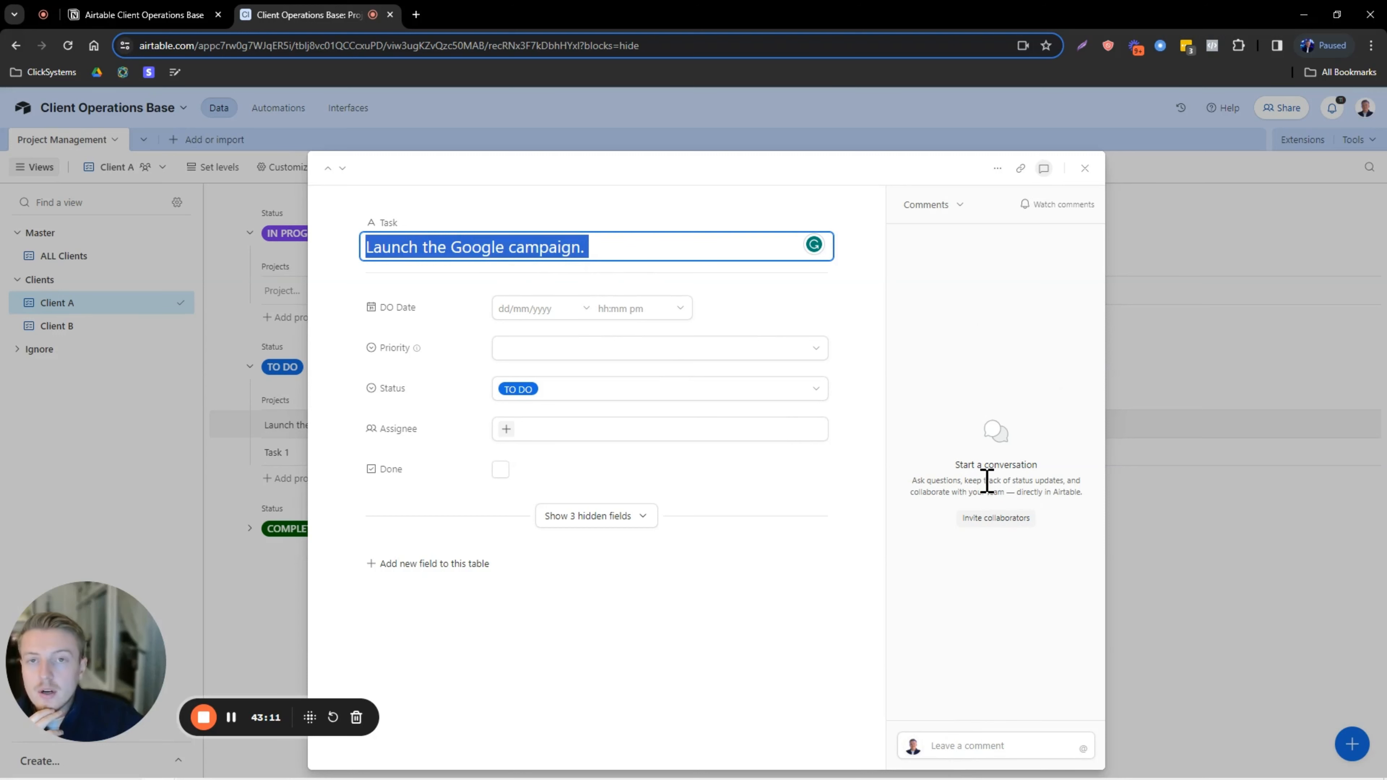
{"action": "left_click", "coordinate": [642, 235]}
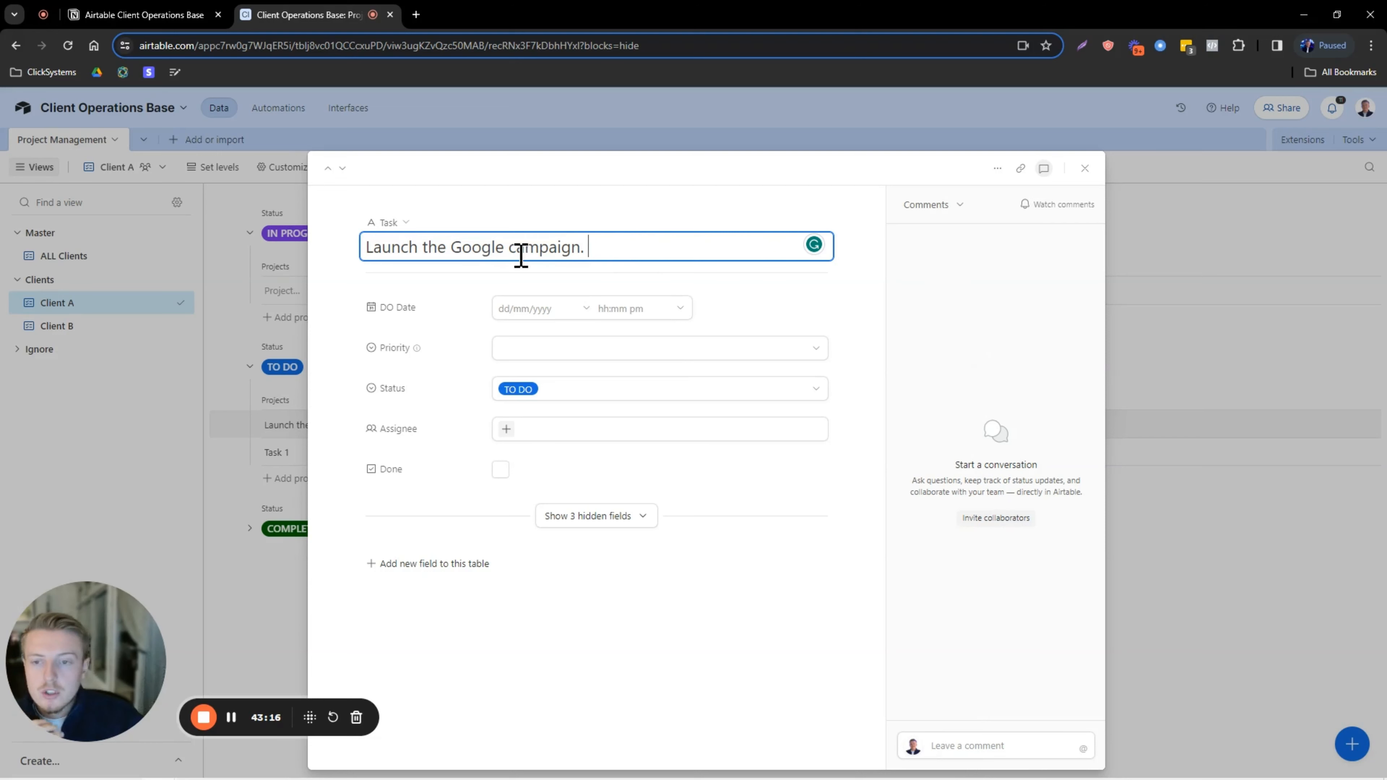
{"action": "left_click_drag", "start_coordinate": [367, 251], "coordinate": [597, 246]}
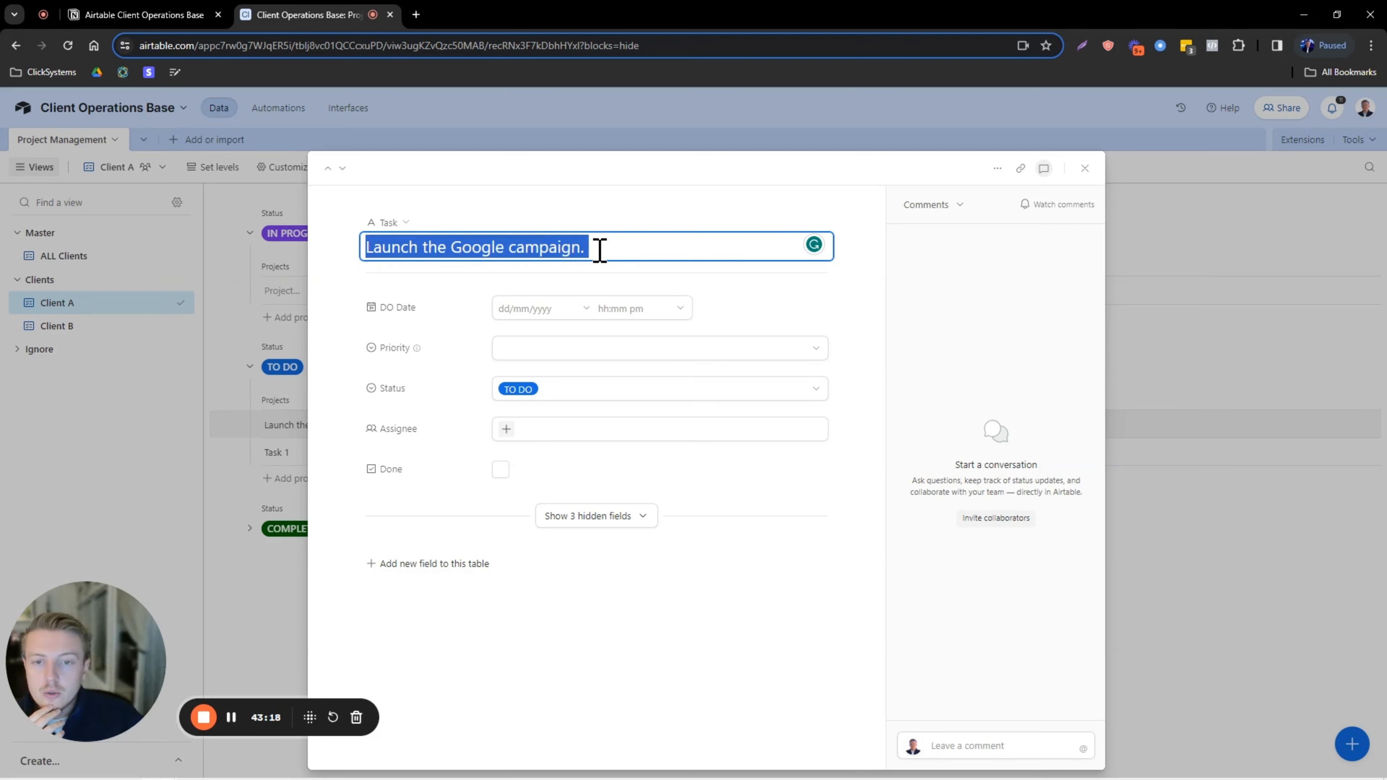
{"action": "left_click", "coordinate": [597, 246]}
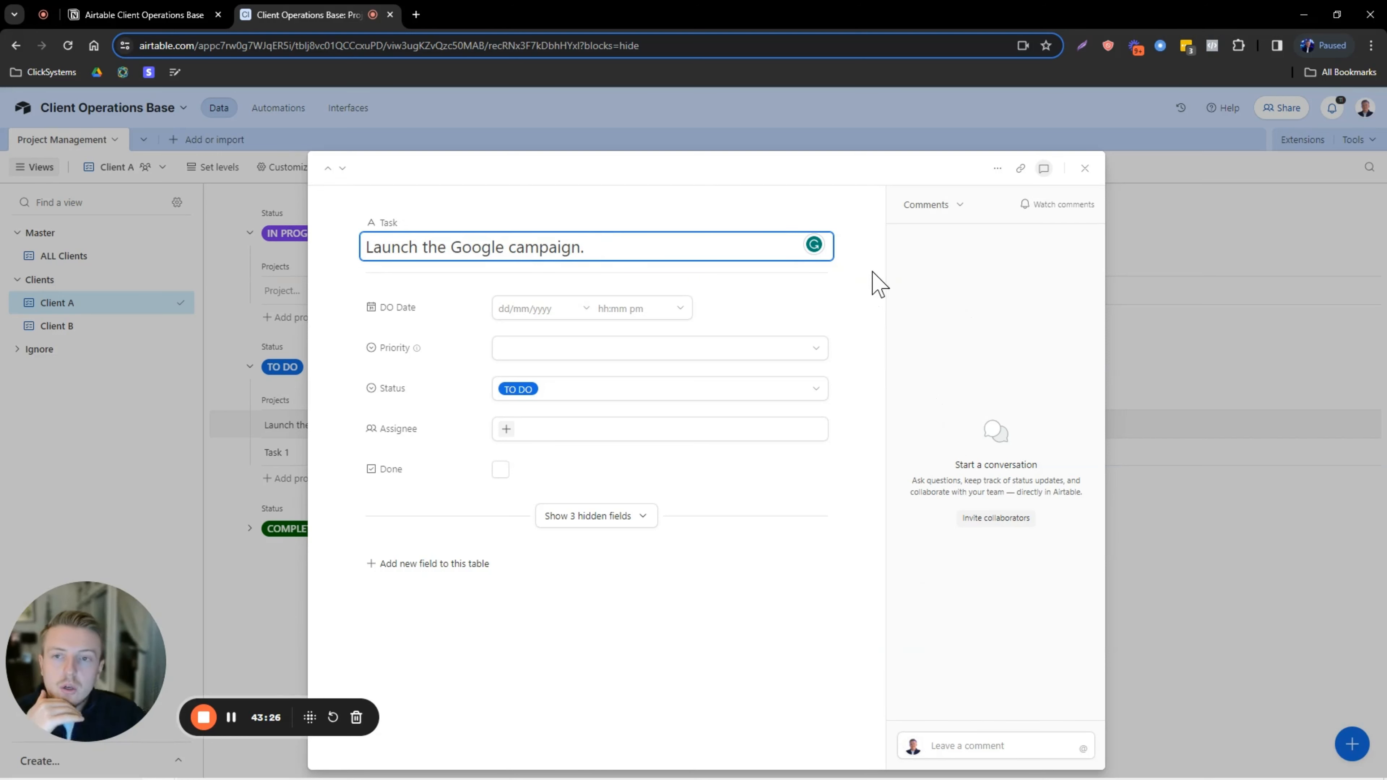
Post the comment 'Leave comments here.' on the task, then close the record.
{"action": "left_click", "coordinate": [960, 737]}
{"action": "key", "text": "Caps_Lock"}
{"action": "type", "text": "Leave comments here."}
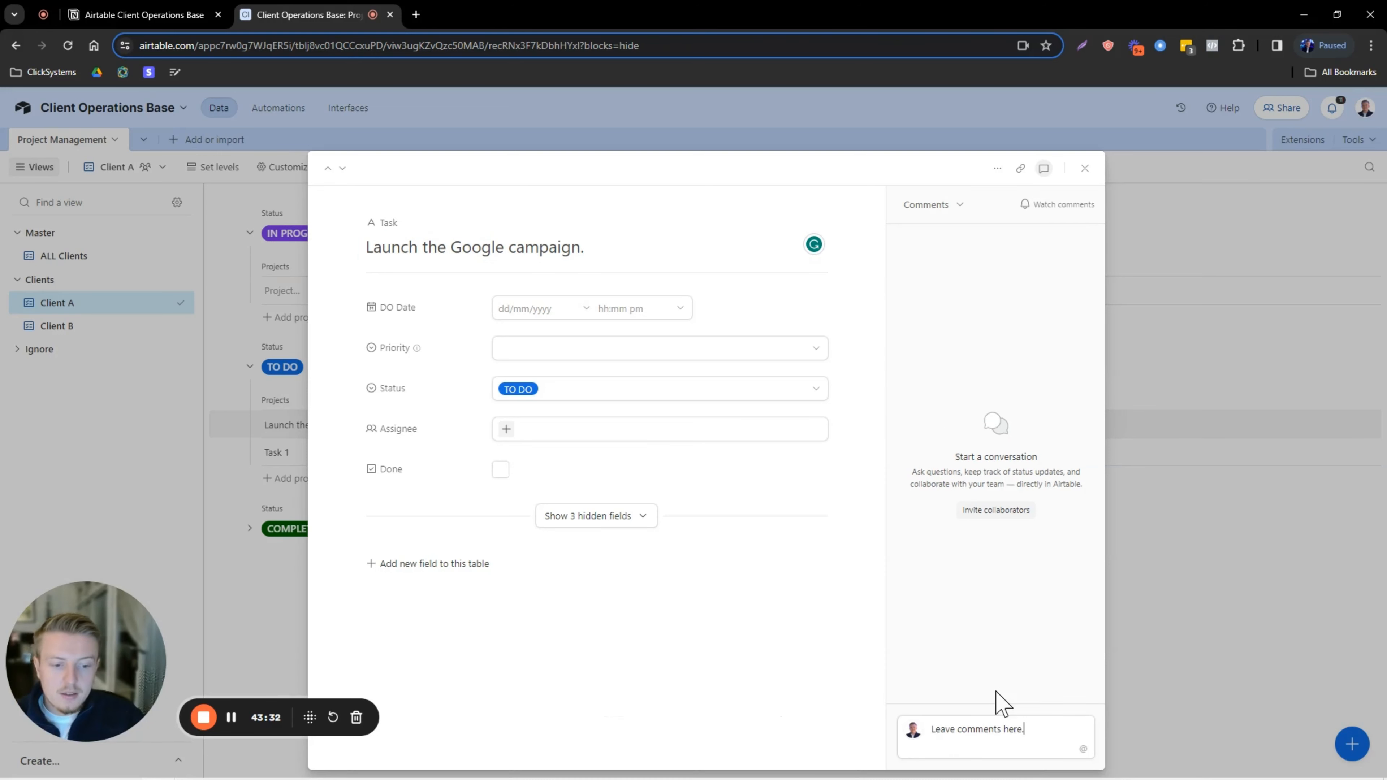
{"action": "key", "text": "Return"}
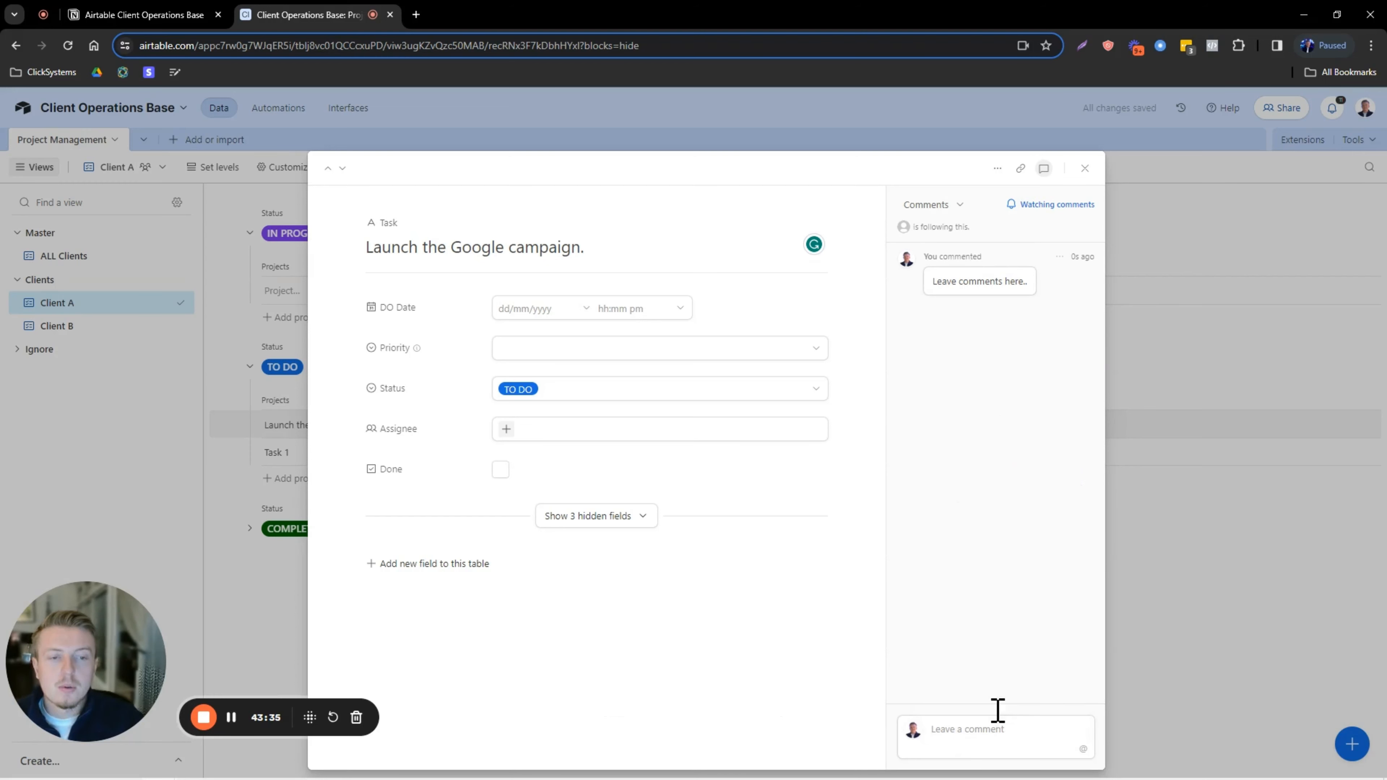
{"action": "left_click", "coordinate": [1201, 219]}
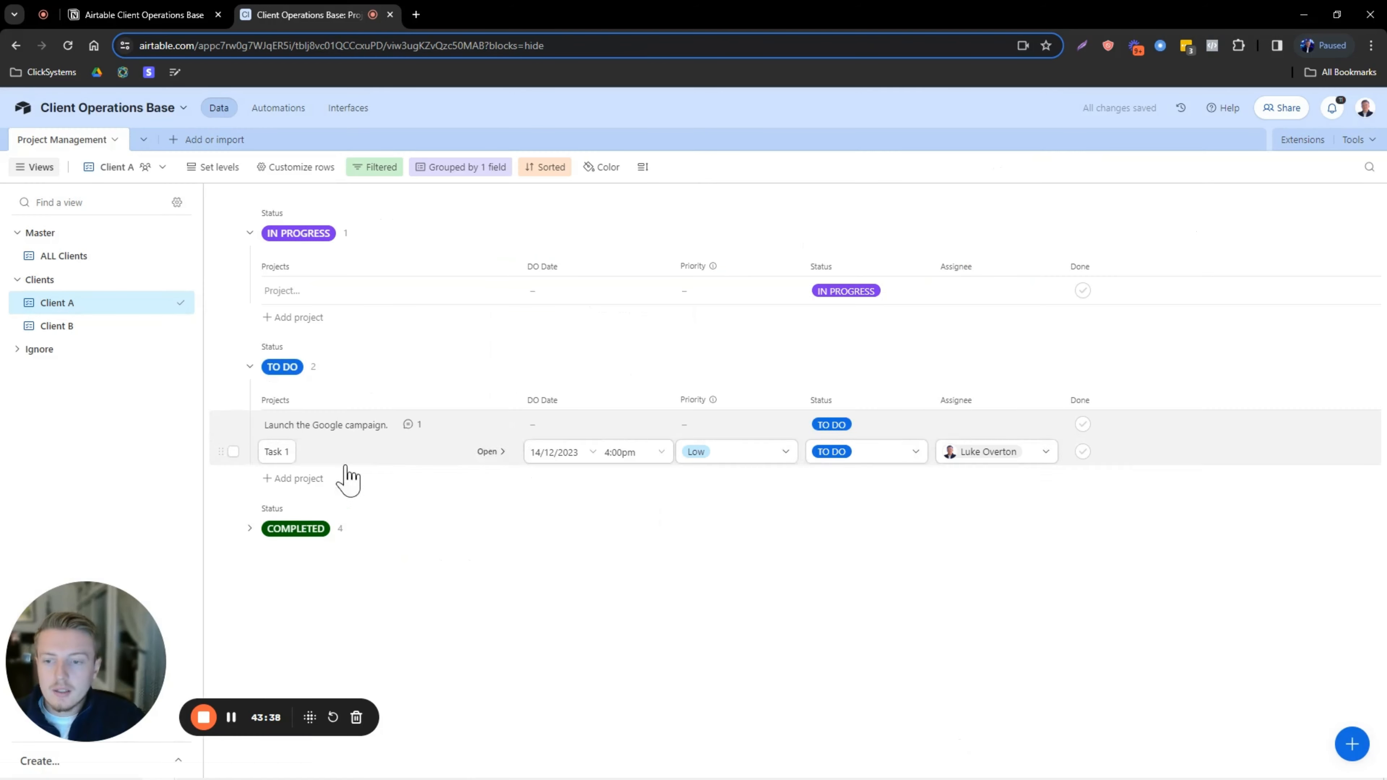
{"action": "left_click", "coordinate": [412, 428]}
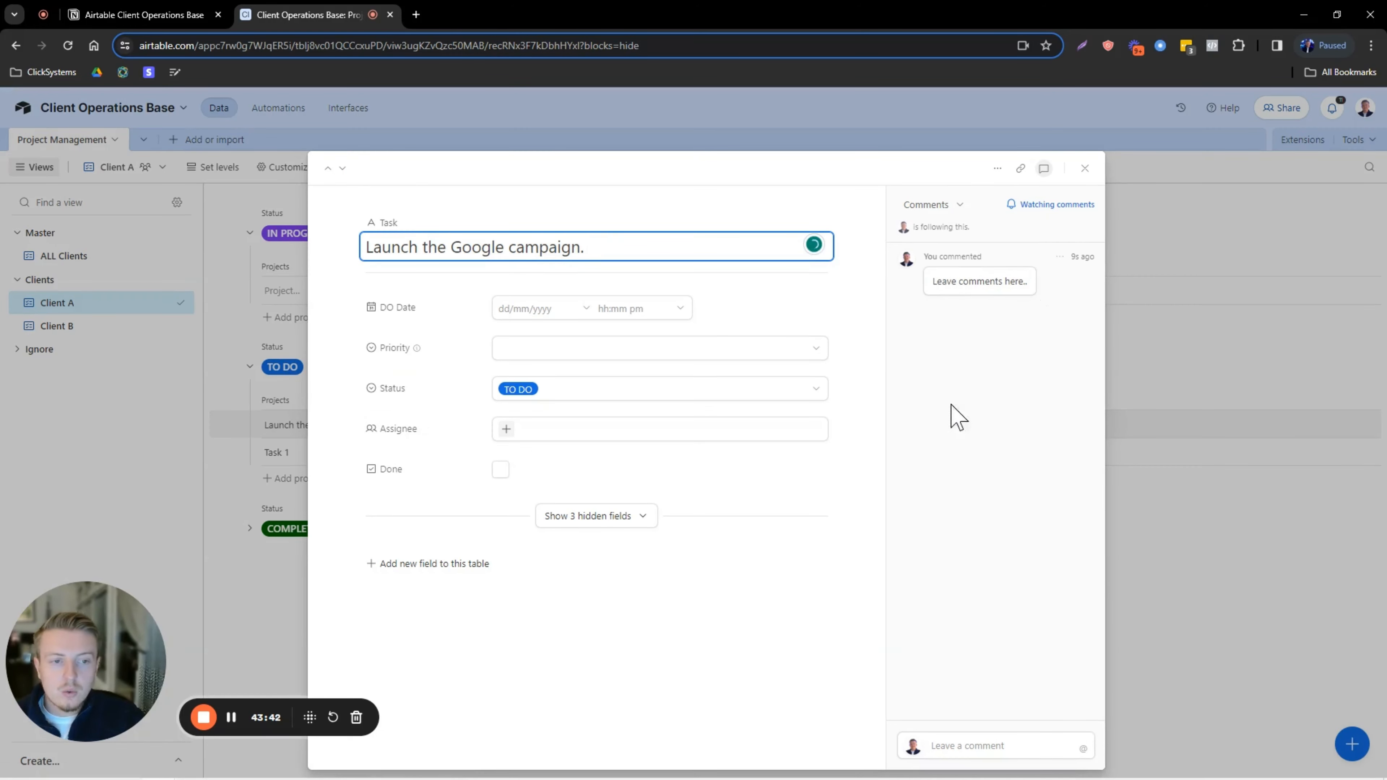
{"action": "left_click", "coordinate": [1201, 245]}
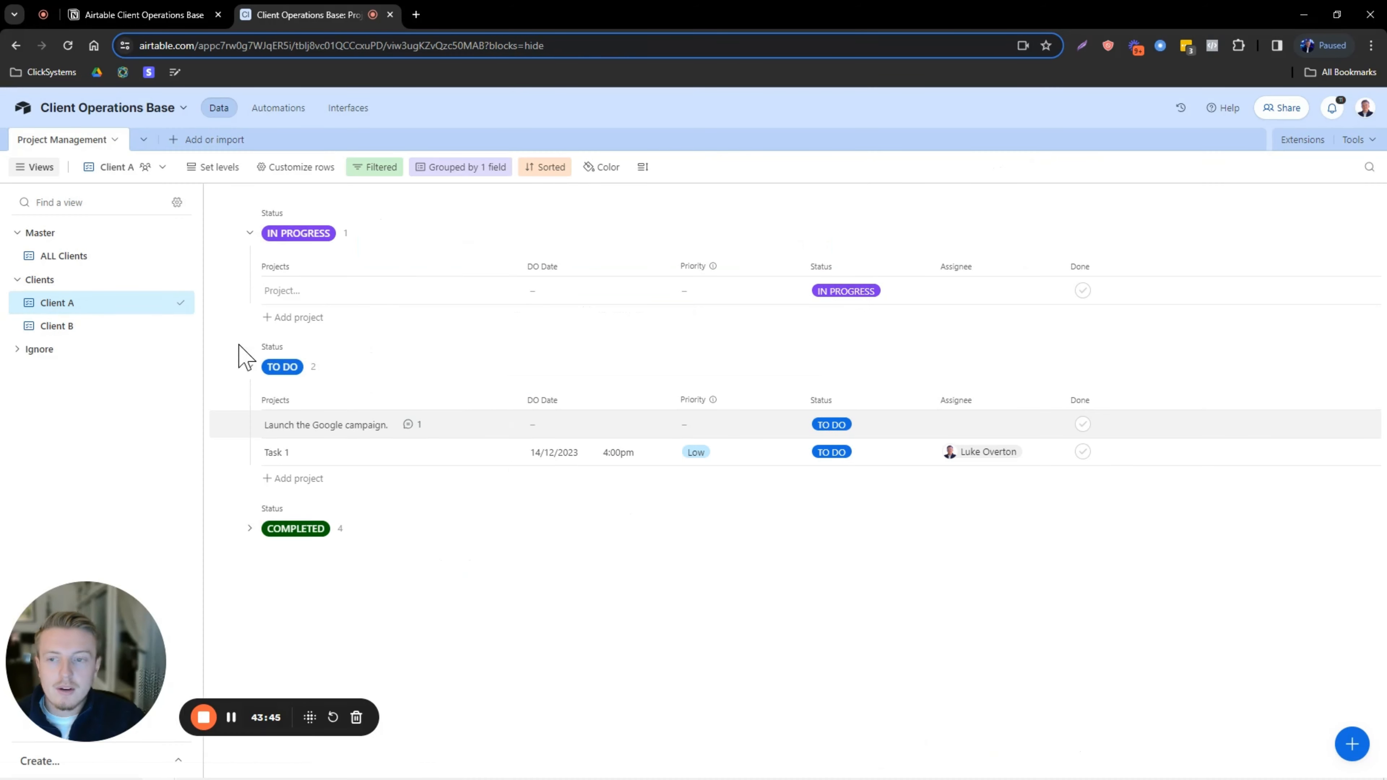
Show the Client B view and briefly expand the Create... view types list.
{"action": "left_click", "coordinate": [113, 327]}
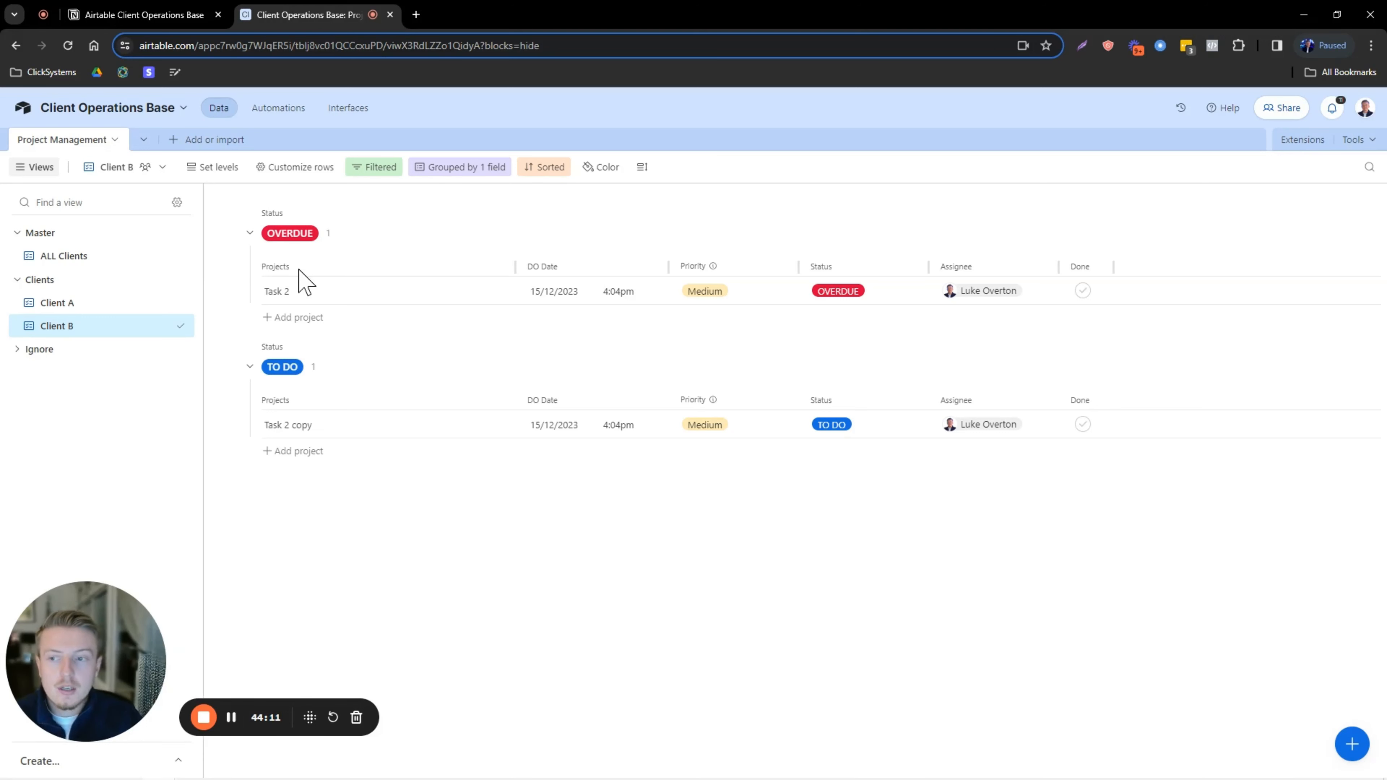
{"action": "left_click_drag", "start_coordinate": [109, 628], "coordinate": [1033, 656]}
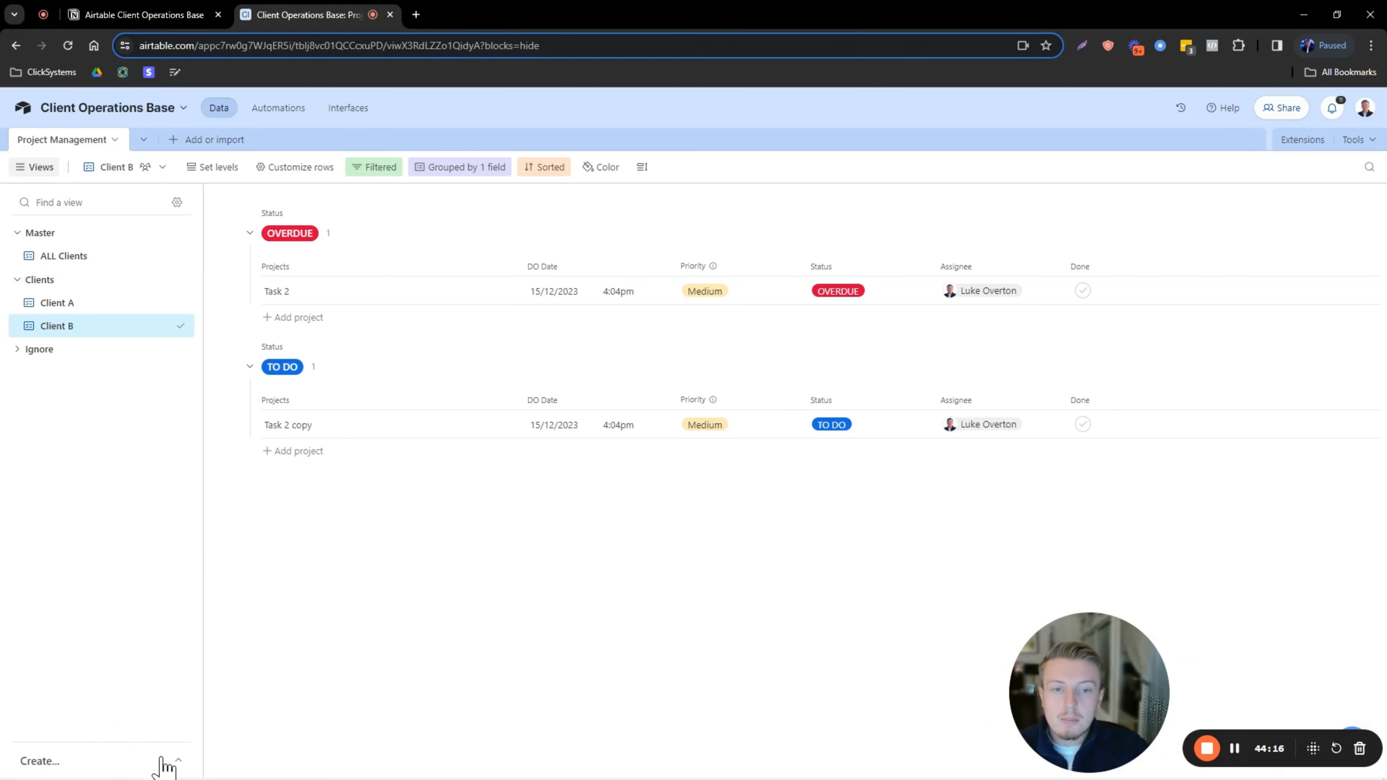
{"action": "left_click", "coordinate": [180, 758]}
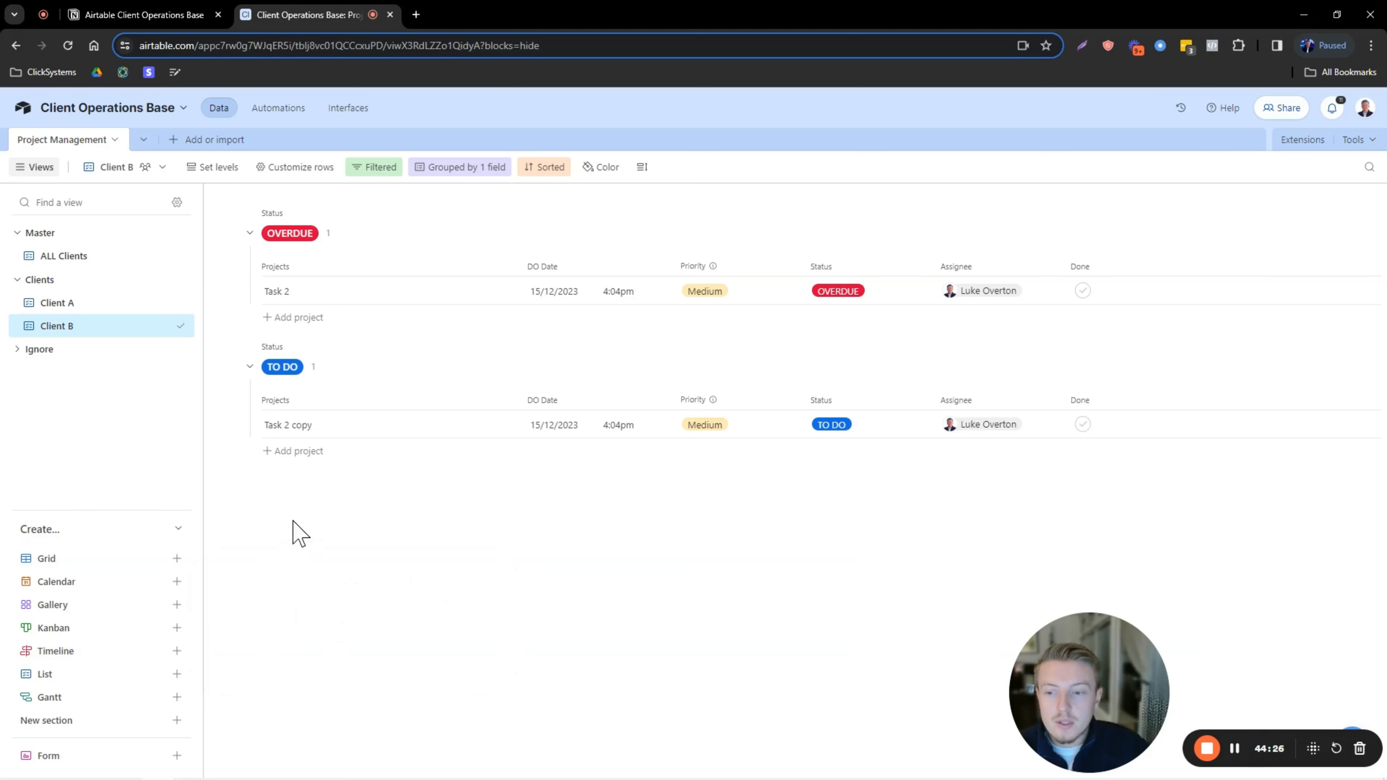
{"action": "left_click", "coordinate": [177, 538]}
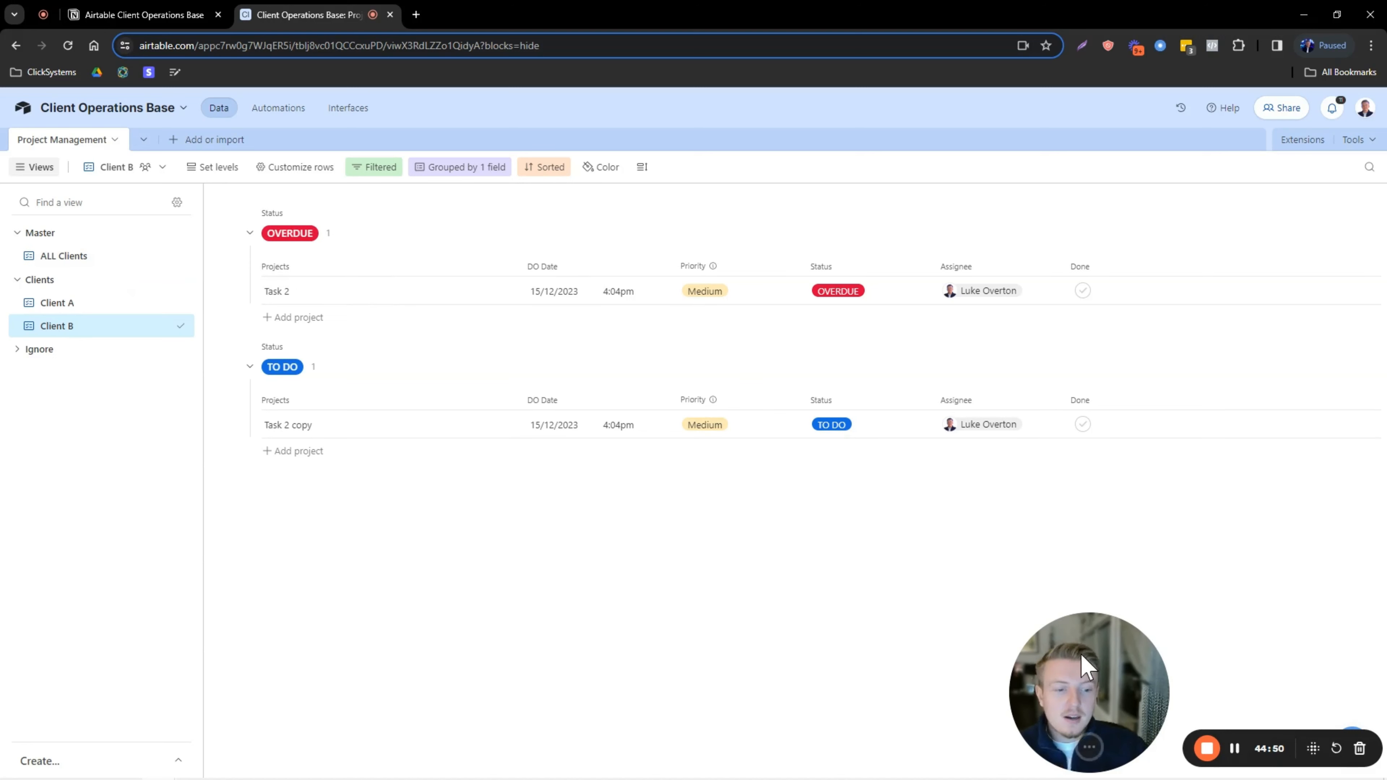
{"action": "left_click_drag", "start_coordinate": [1083, 664], "coordinate": [80, 657]}
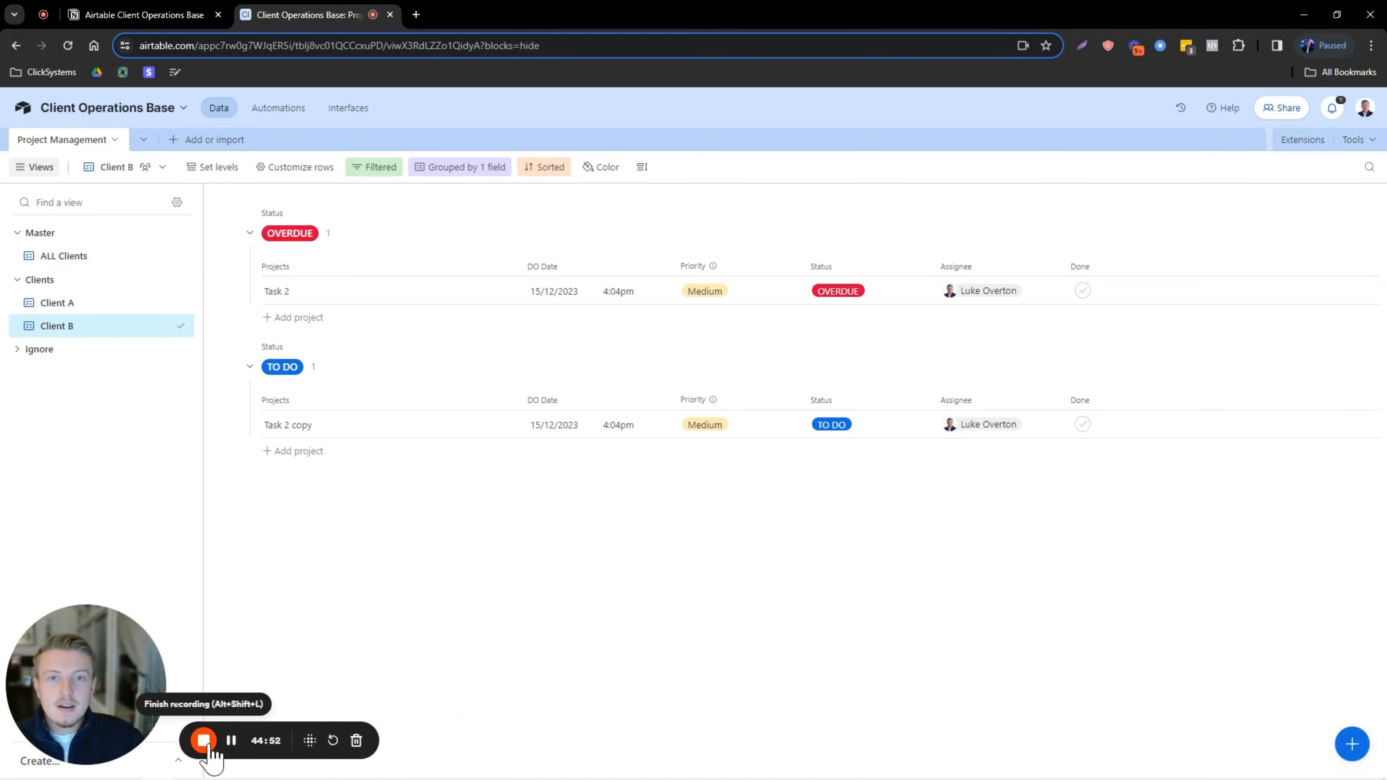